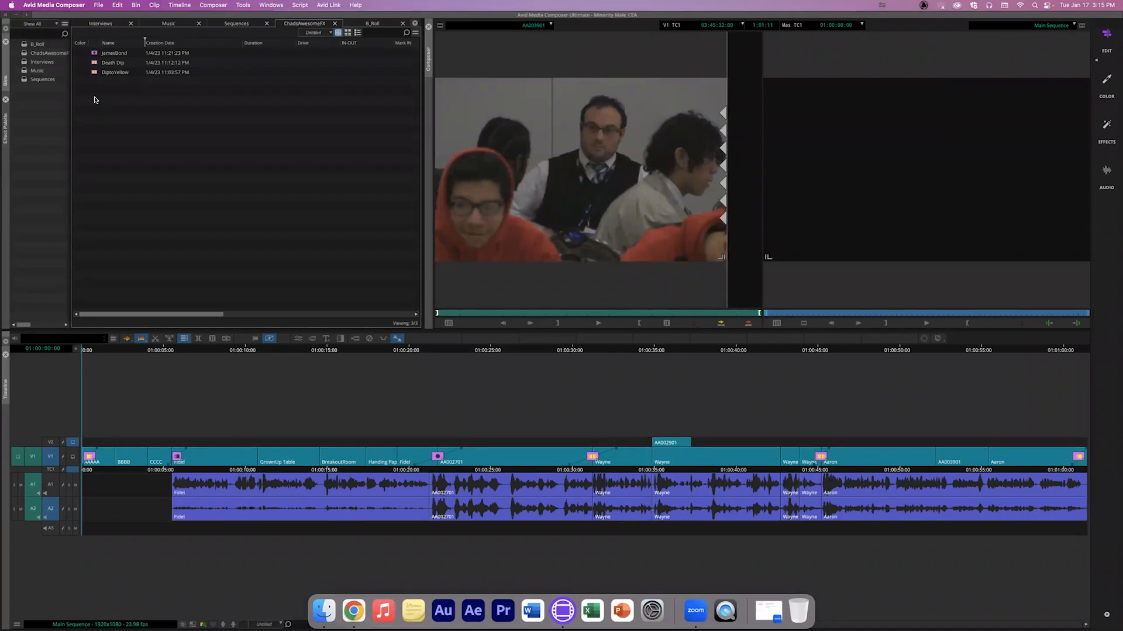
Step: Compare the filter and transition effects in the Effect Palette, looking through the Image and Shape Wipe categories
{"action": "left_click", "coordinate": [7, 127]}
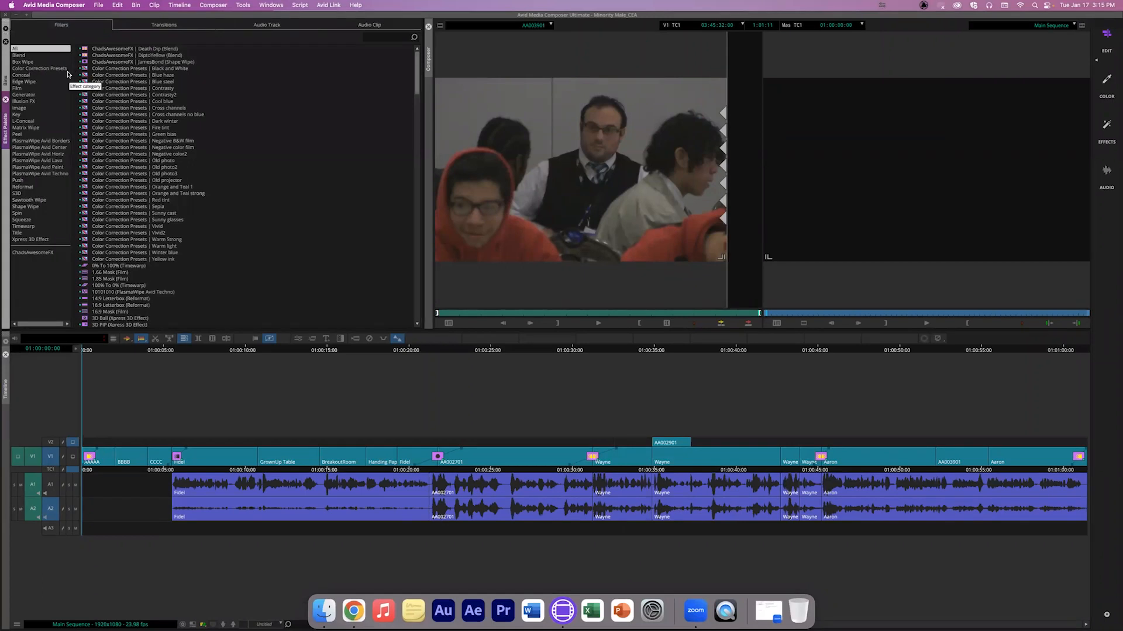
{"action": "left_click", "coordinate": [19, 108]}
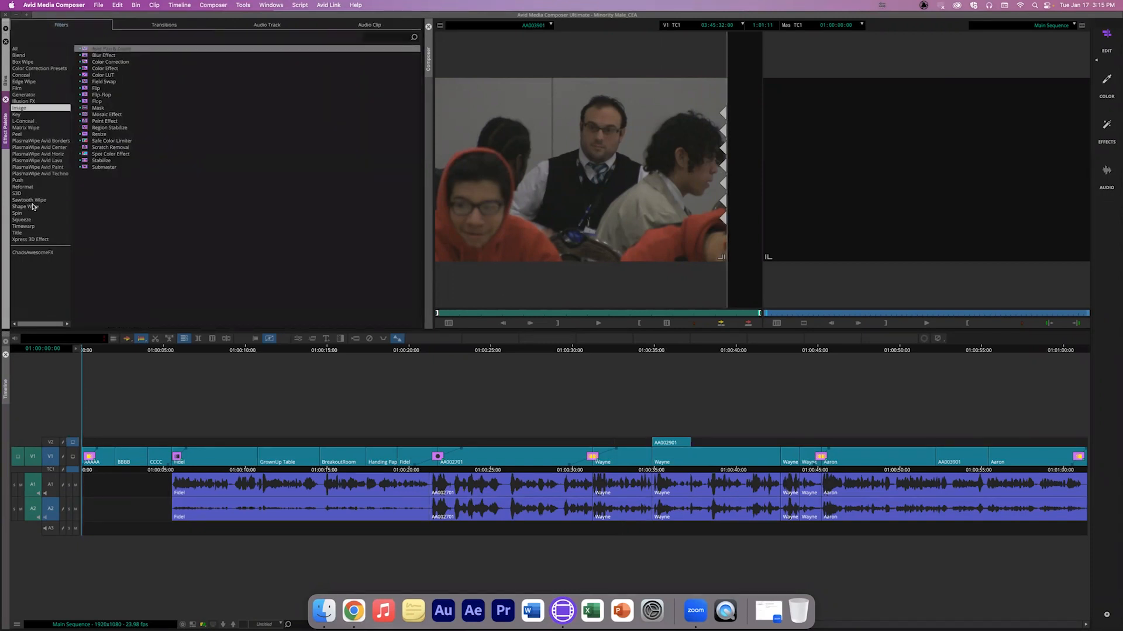
{"action": "left_click", "coordinate": [137, 25]}
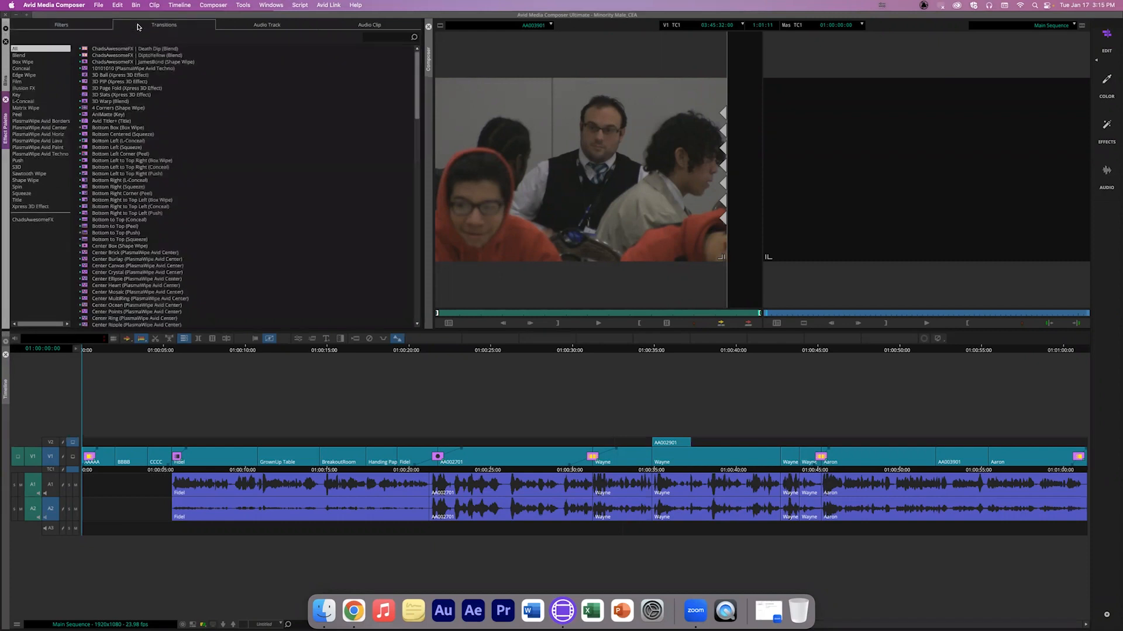
{"action": "left_click", "coordinate": [33, 180]}
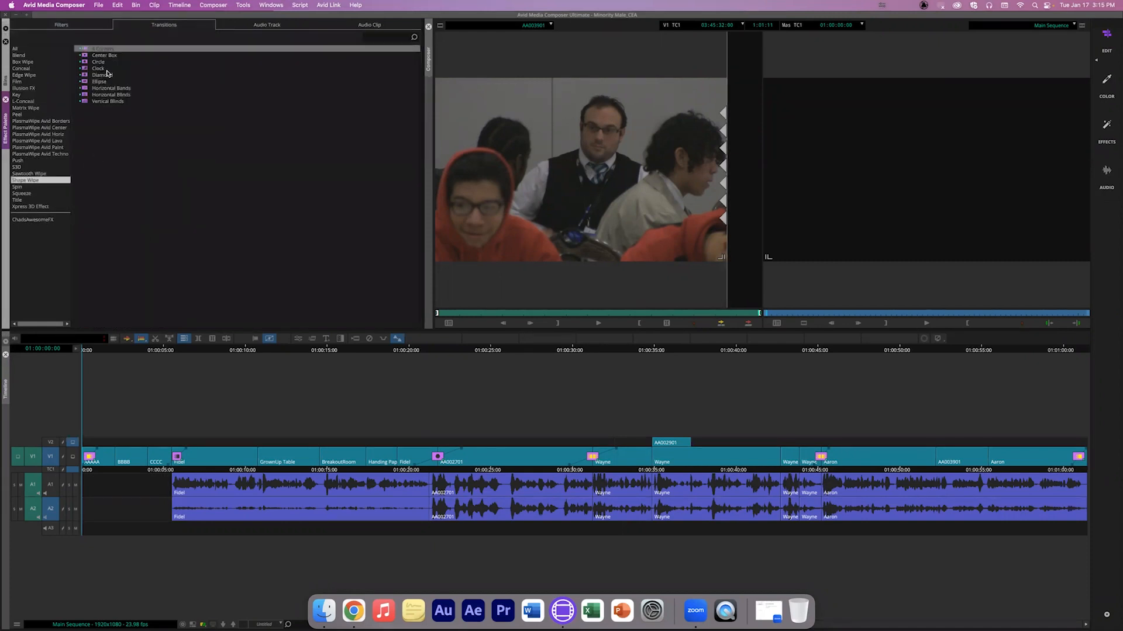
{"action": "left_click", "coordinate": [93, 26]}
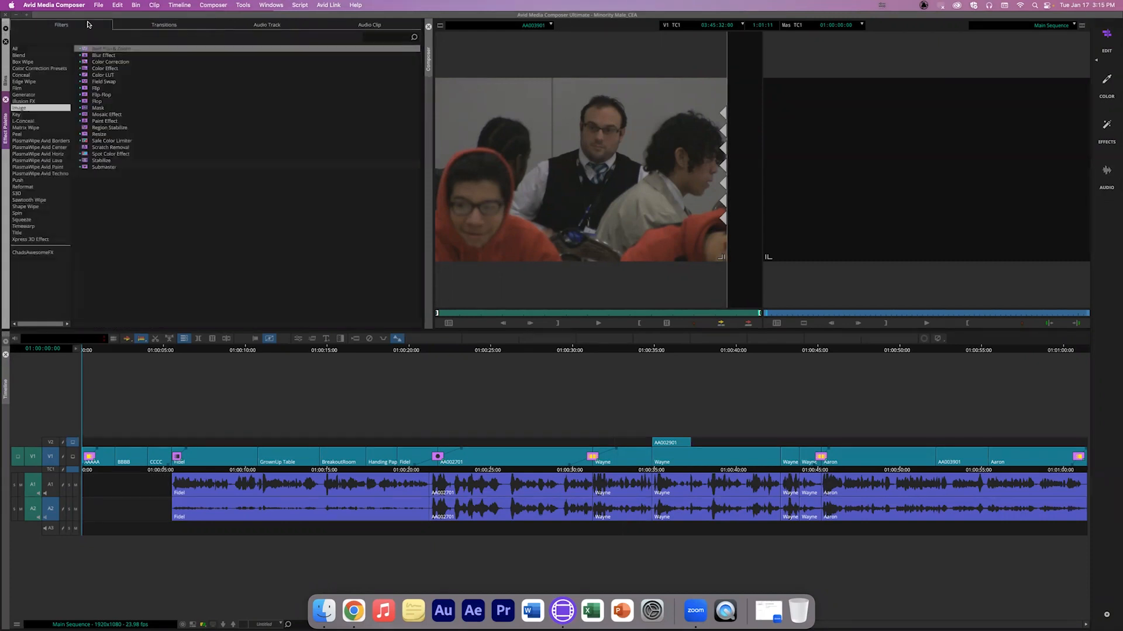
{"action": "left_click", "coordinate": [25, 207]}
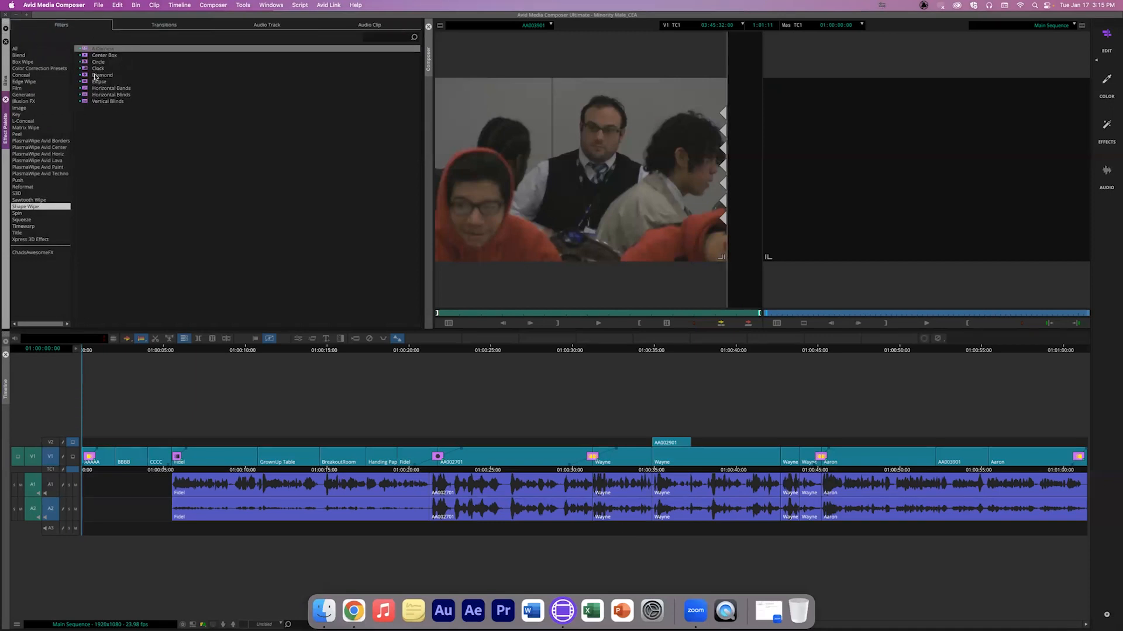
{"action": "left_click", "coordinate": [164, 25]}
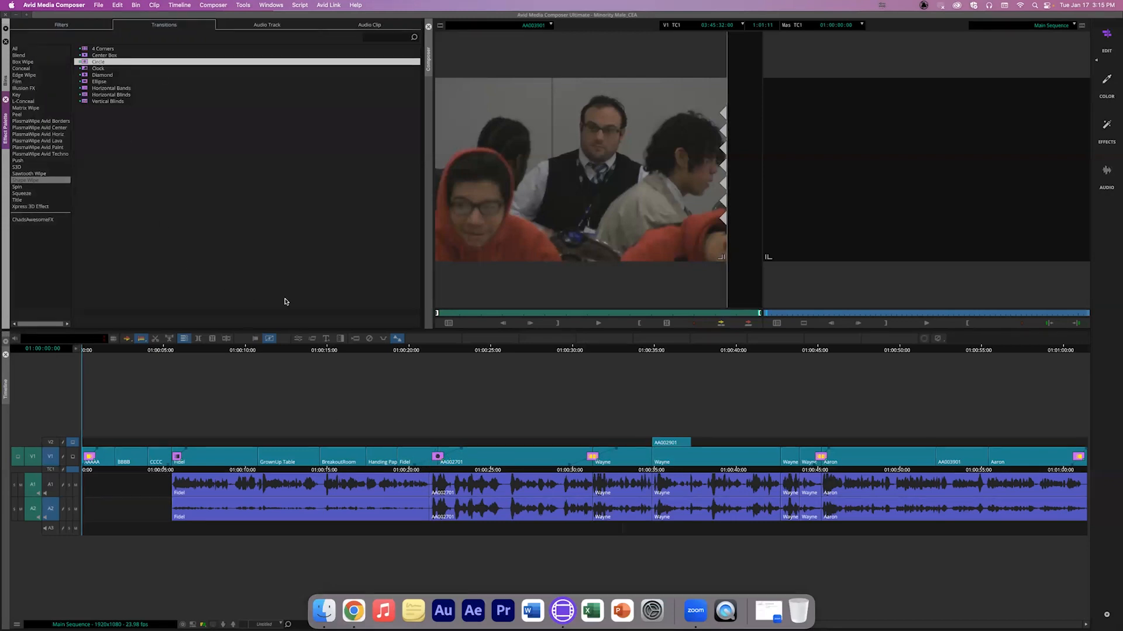
{"action": "left_click", "coordinate": [85, 25]}
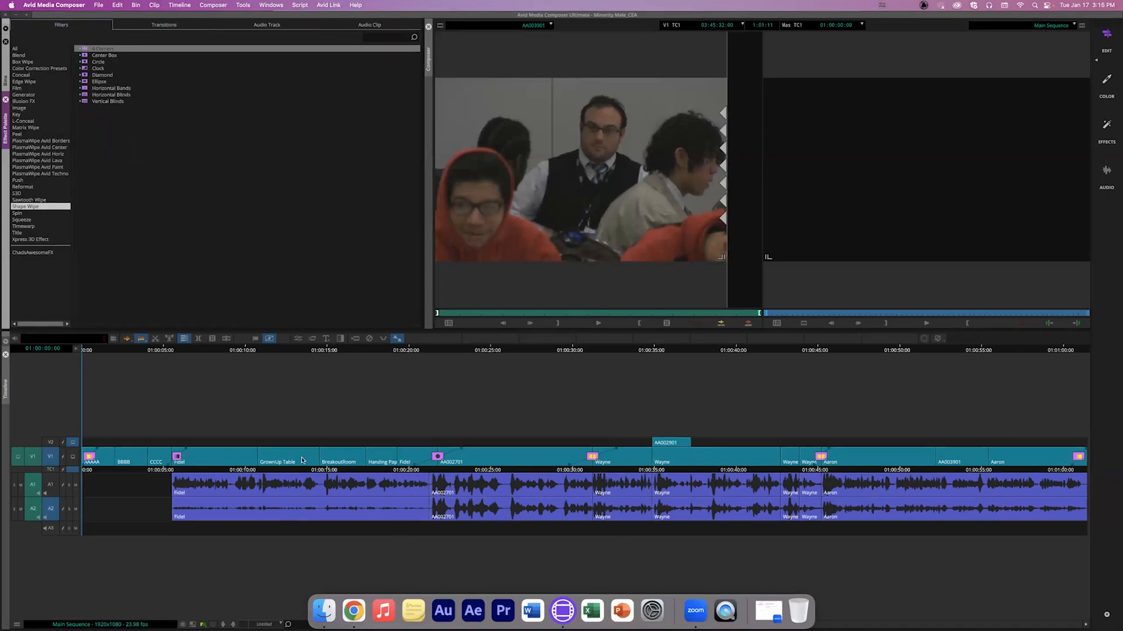
Step: Try the Flop image effect on the GrownUp Table clip in V1, and remove it again
{"action": "left_click", "coordinate": [281, 471]}
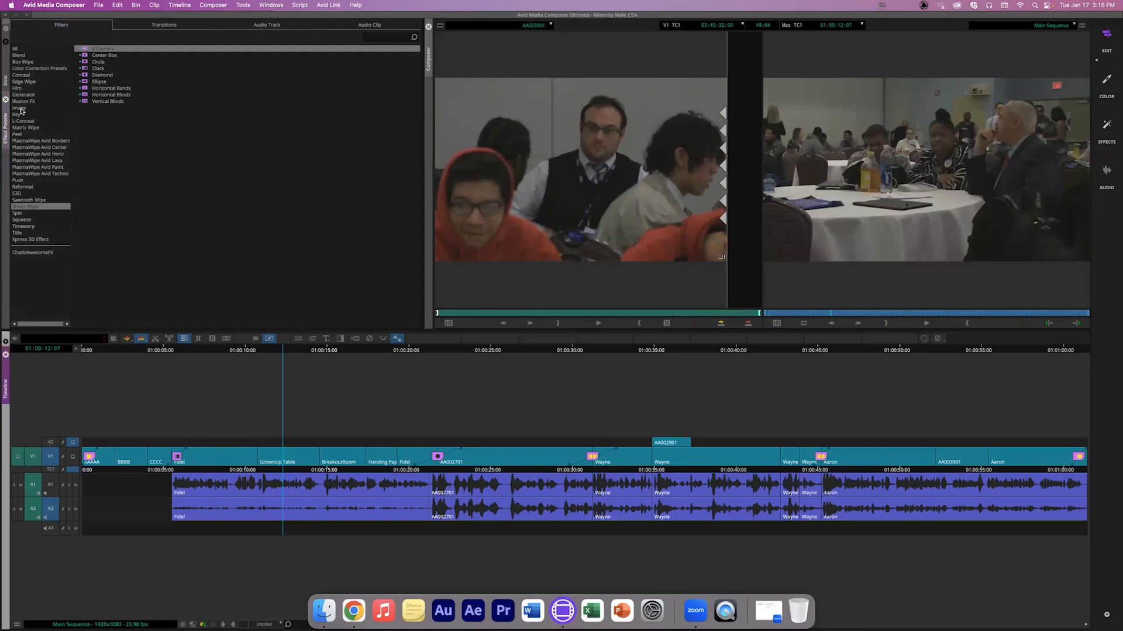
{"action": "left_click", "coordinate": [21, 108]}
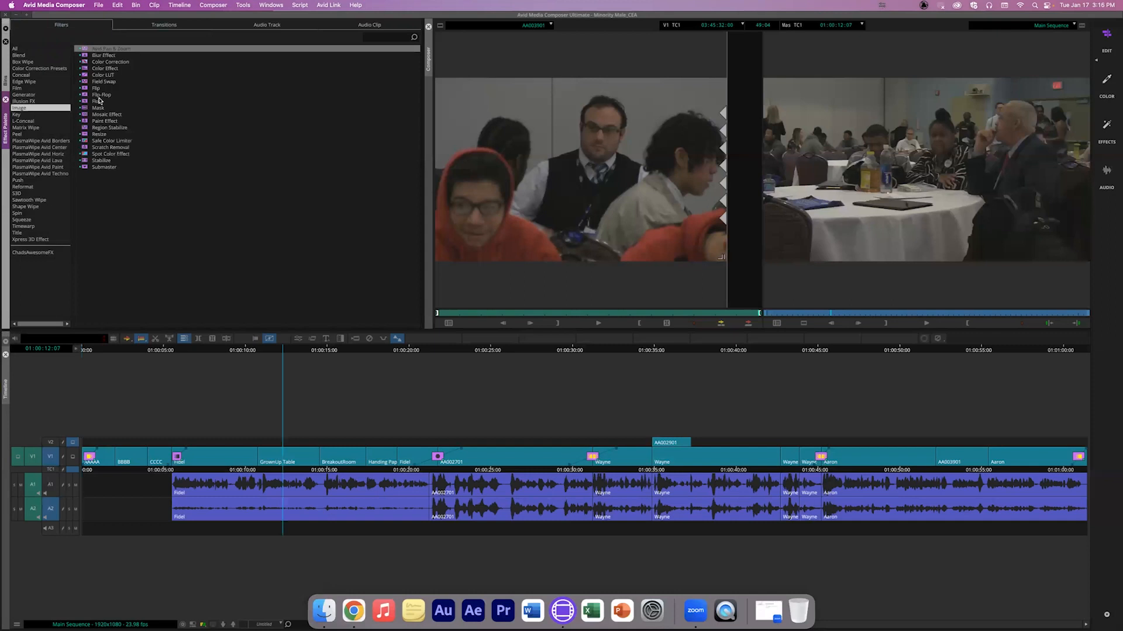
{"action": "left_click_drag", "start_coordinate": [98, 102], "coordinate": [296, 460]}
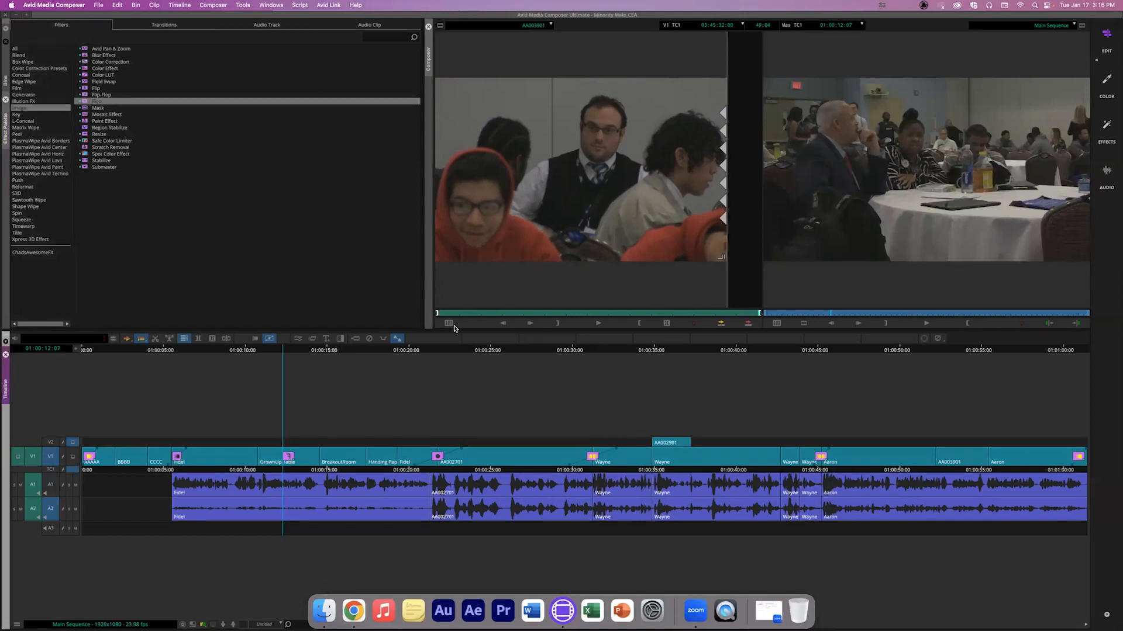
{"action": "left_click", "coordinate": [289, 468]}
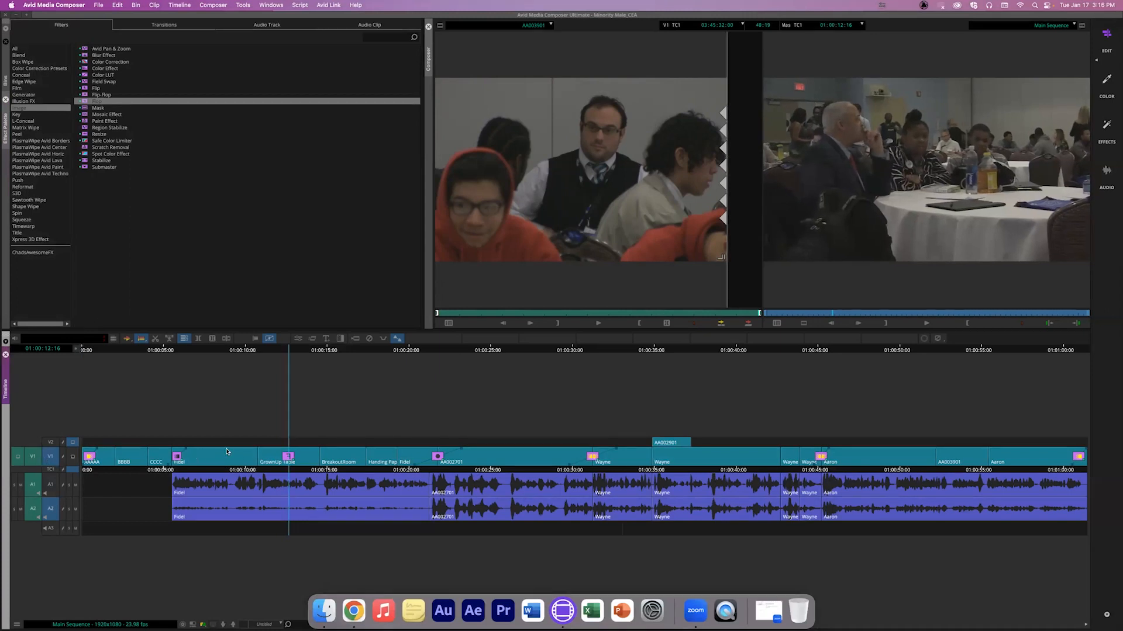
{"action": "left_click", "coordinate": [370, 339]}
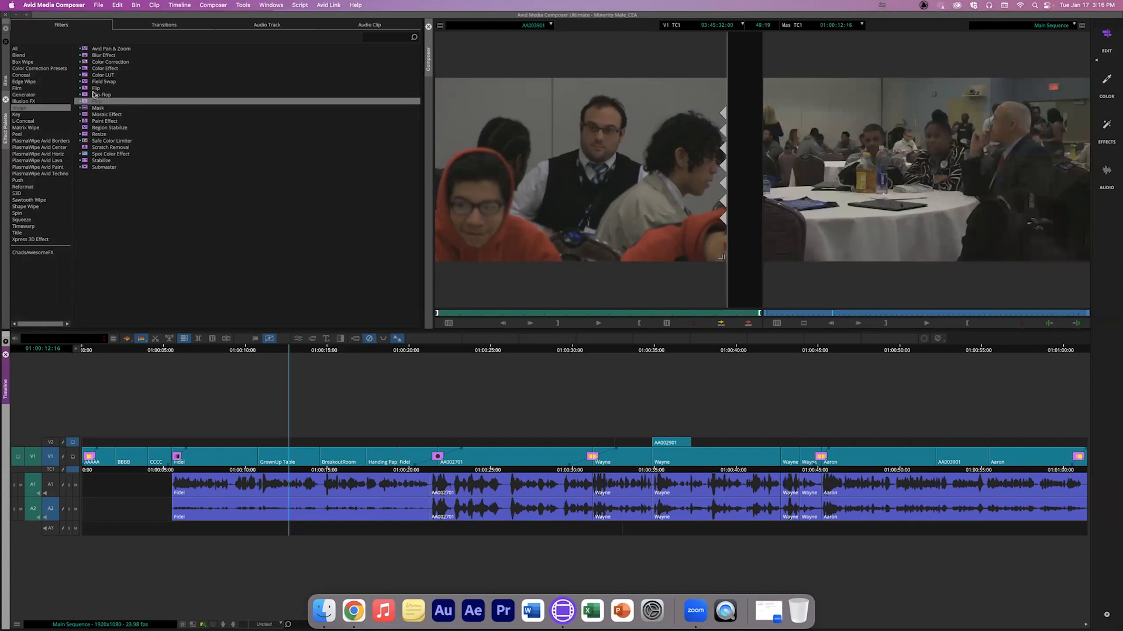
Step: Try the Flip and Flip-Flop effects one after the other on the GrownUp Table clip, removing each one
{"action": "left_click_drag", "start_coordinate": [92, 90], "coordinate": [298, 460]}
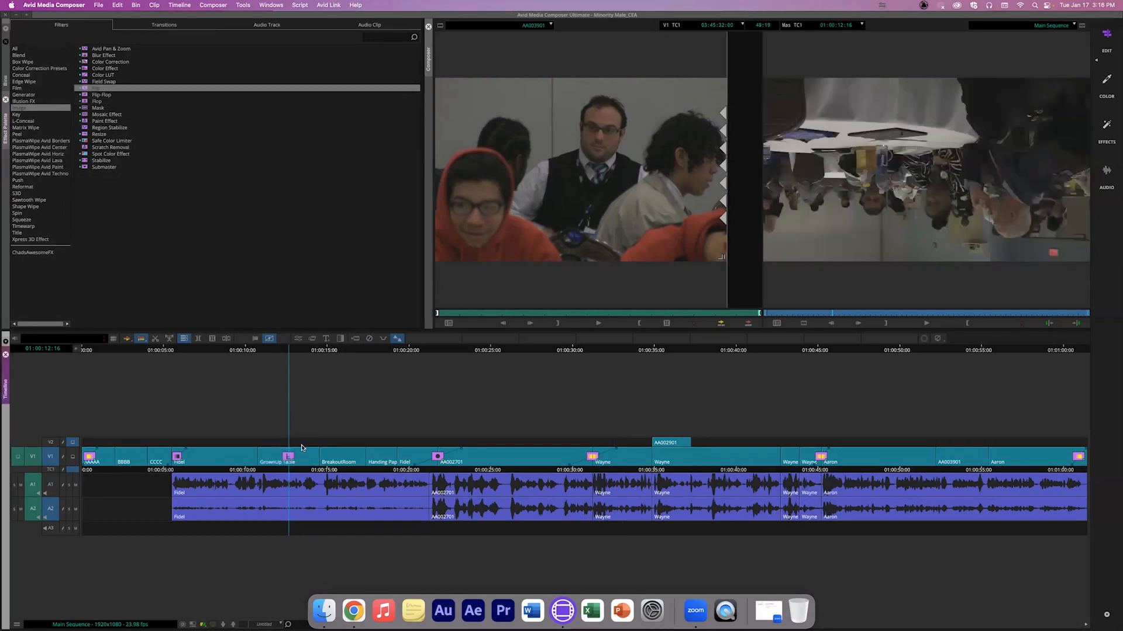
{"action": "left_click", "coordinate": [369, 339]}
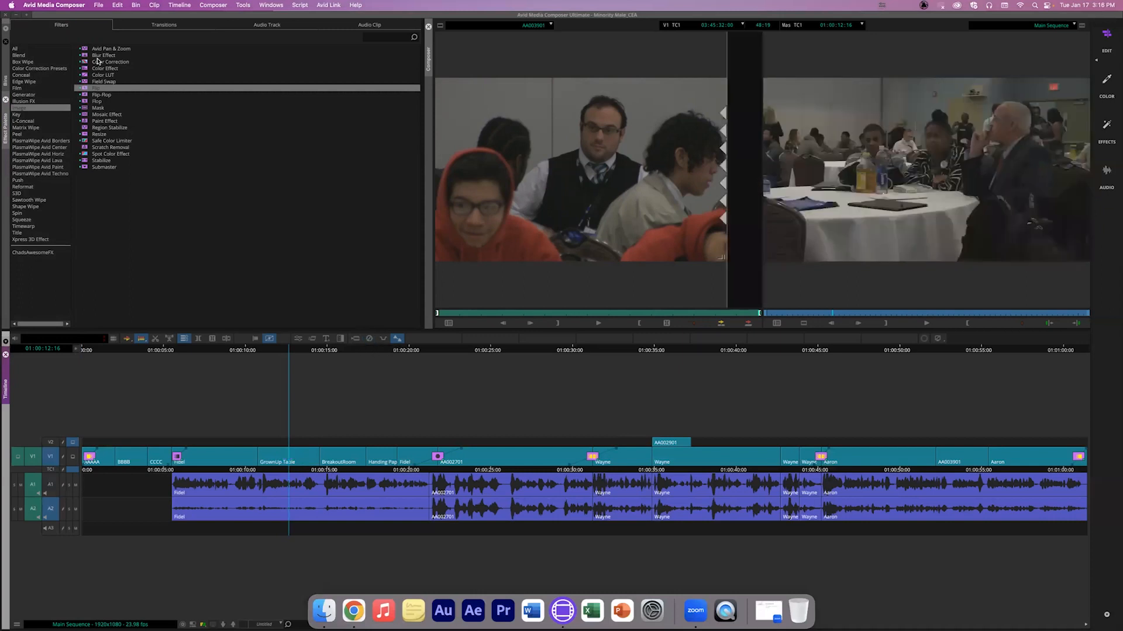
{"action": "left_click", "coordinate": [98, 95]}
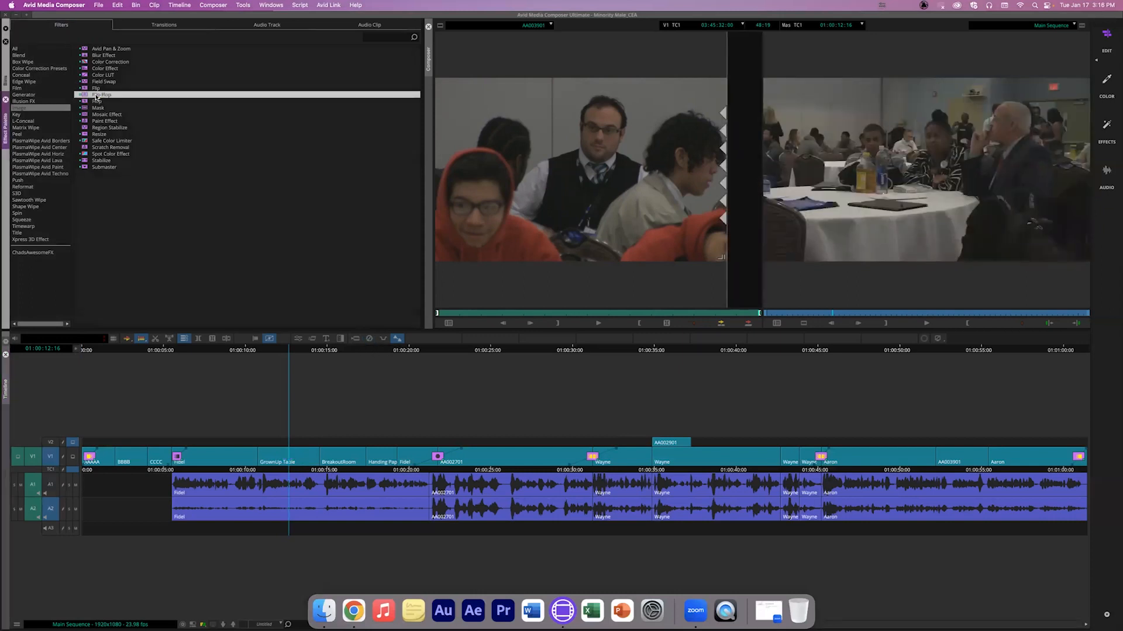
{"action": "left_click_drag", "start_coordinate": [97, 97], "coordinate": [291, 462]}
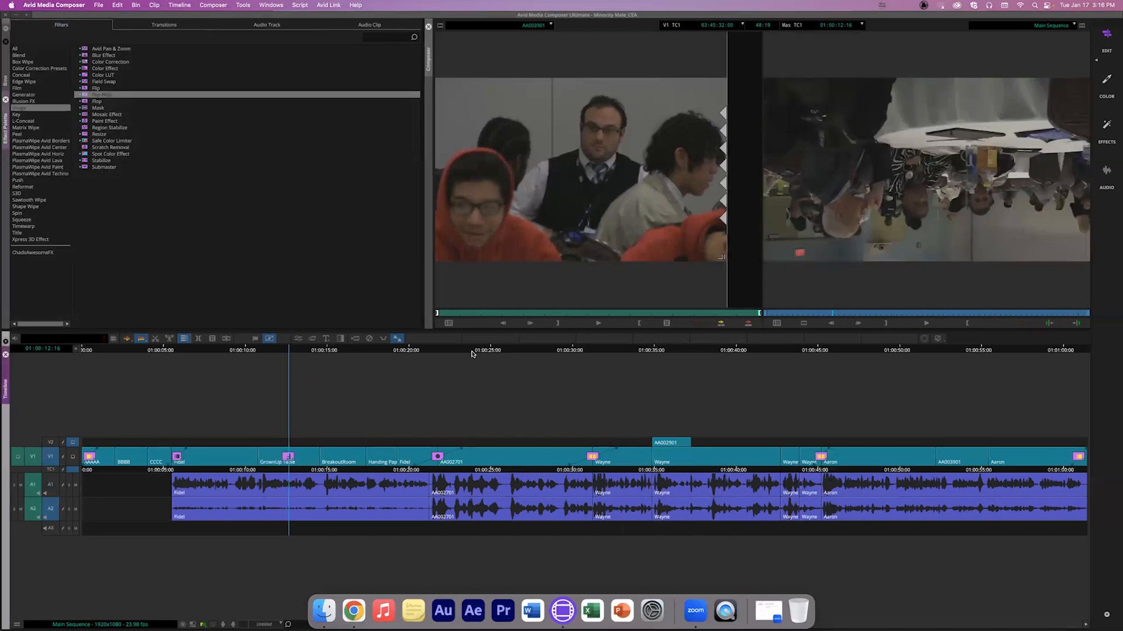
{"action": "left_click", "coordinate": [369, 340]}
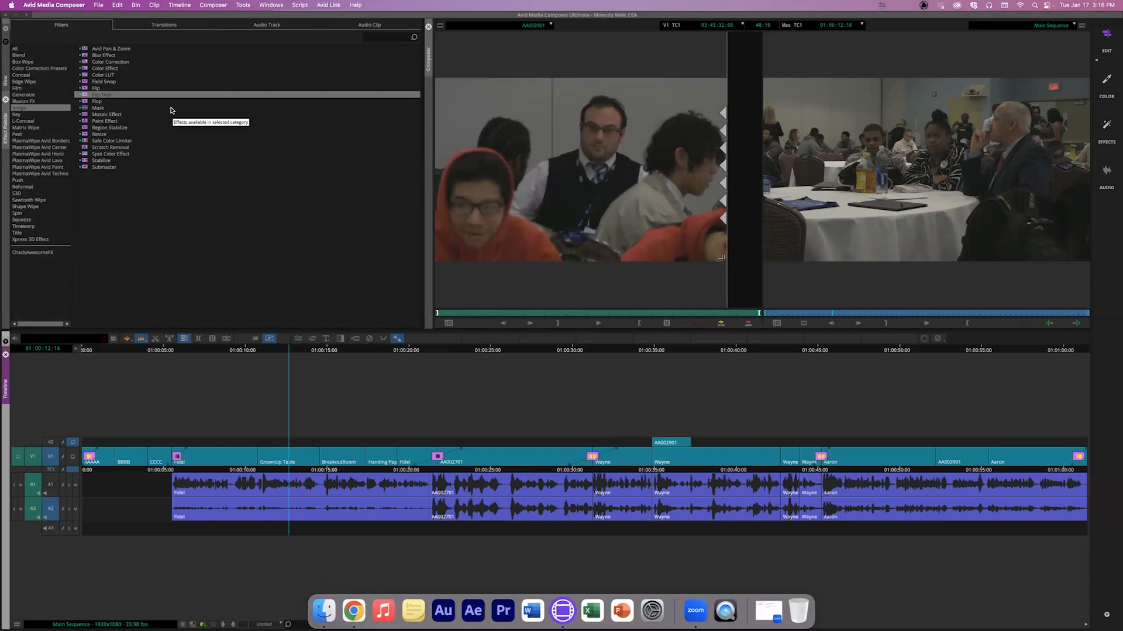
Step: Apply the Color Effect from the Image category to the GrownUp Table clip and open it in the Effect Editor, placed over the source monitor
{"action": "left_click", "coordinate": [24, 110]}
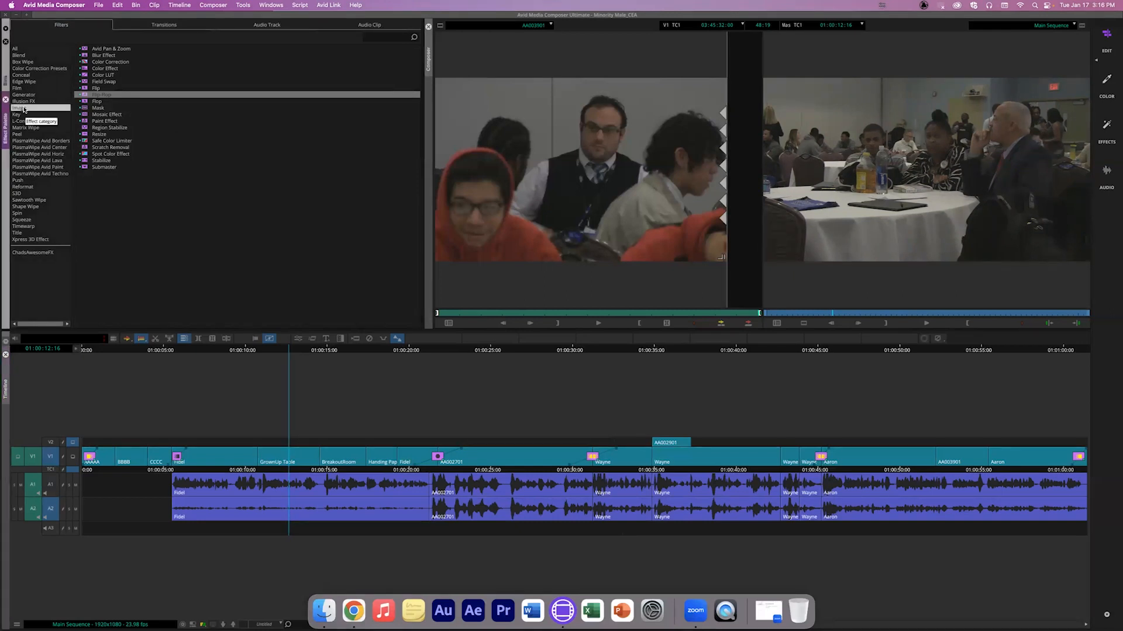
{"action": "left_click", "coordinate": [104, 69]}
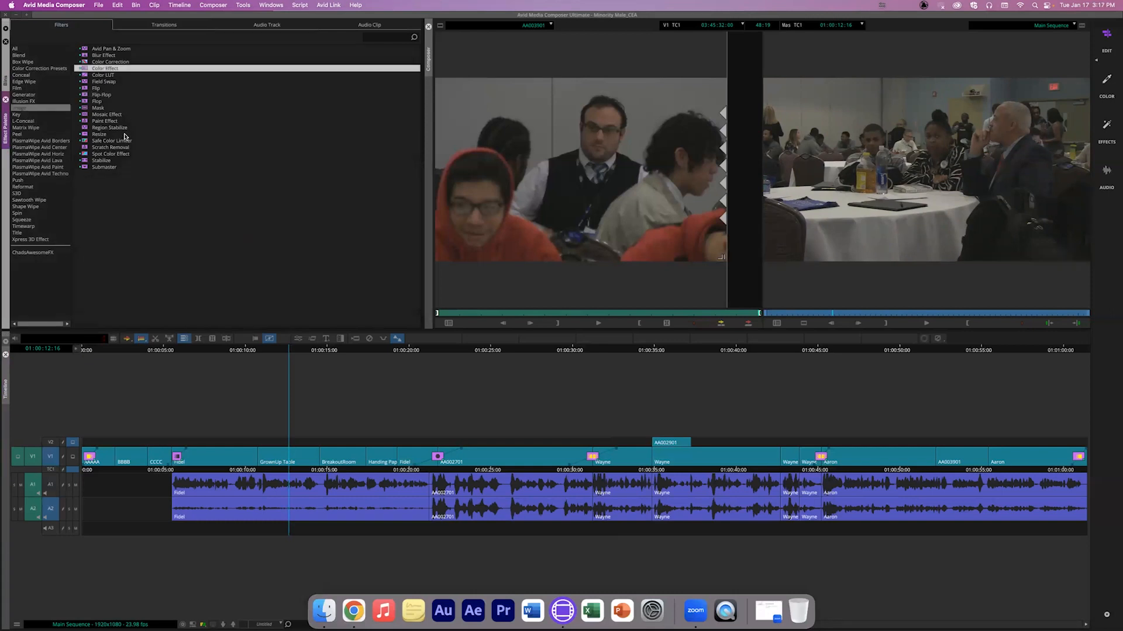
{"action": "left_click_drag", "start_coordinate": [85, 70], "coordinate": [292, 458]}
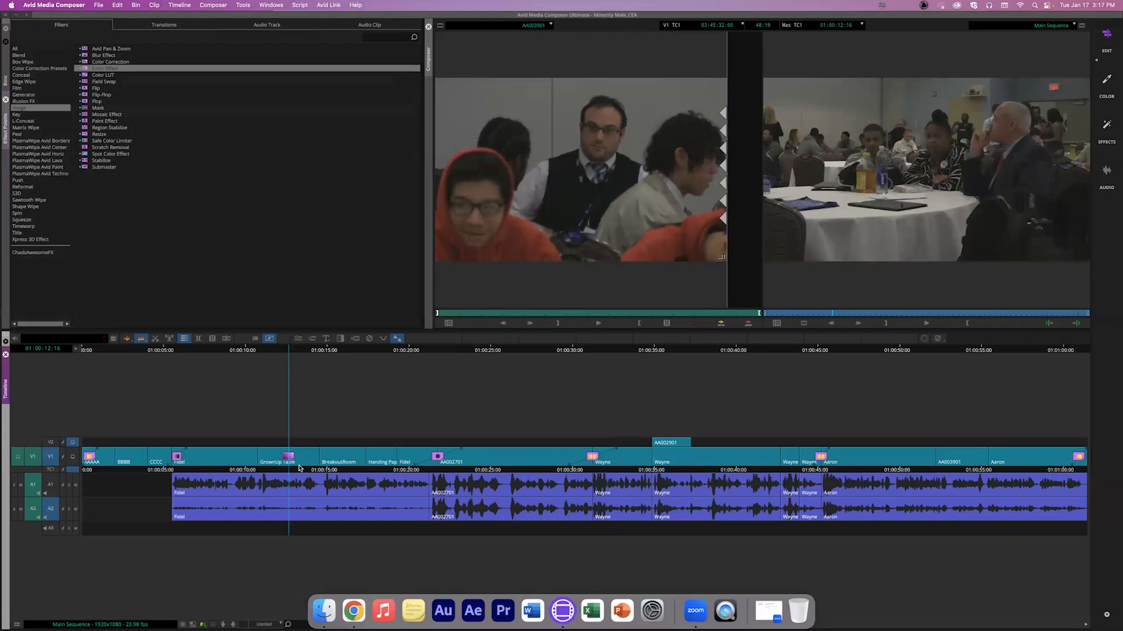
{"action": "left_click", "coordinate": [110, 69]}
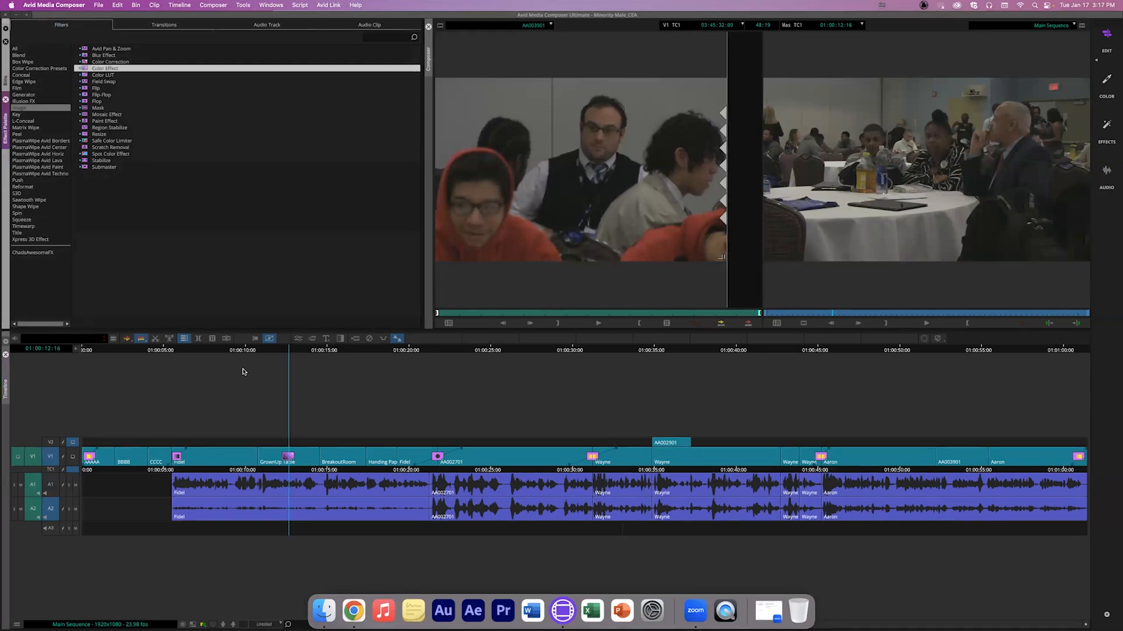
{"action": "left_click", "coordinate": [299, 340]}
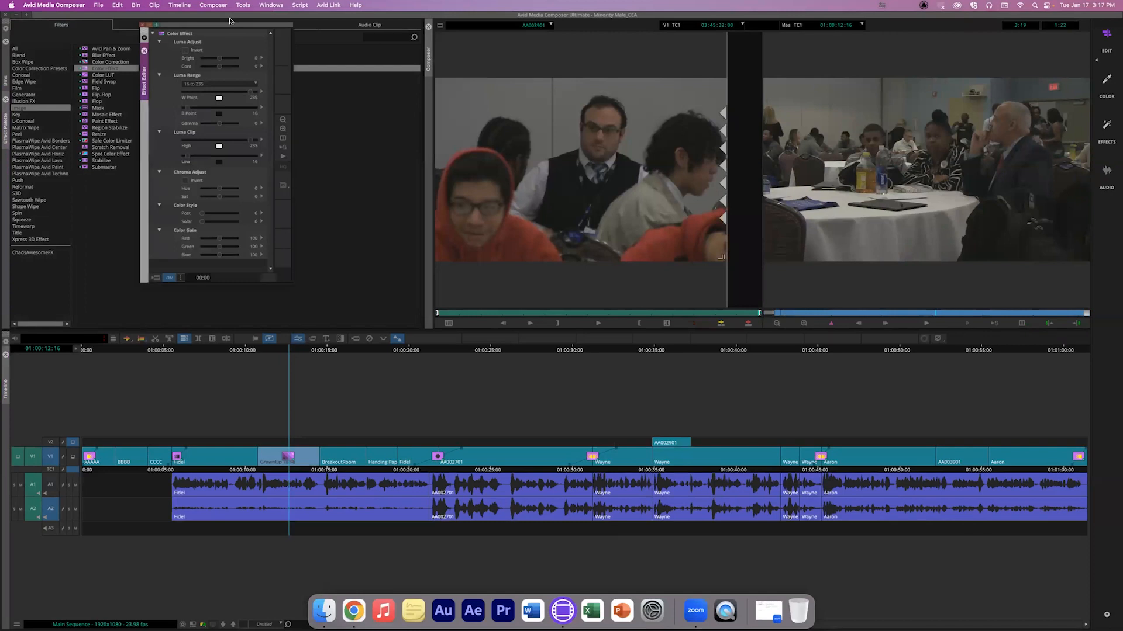
{"action": "left_click_drag", "start_coordinate": [233, 26], "coordinate": [457, 50]}
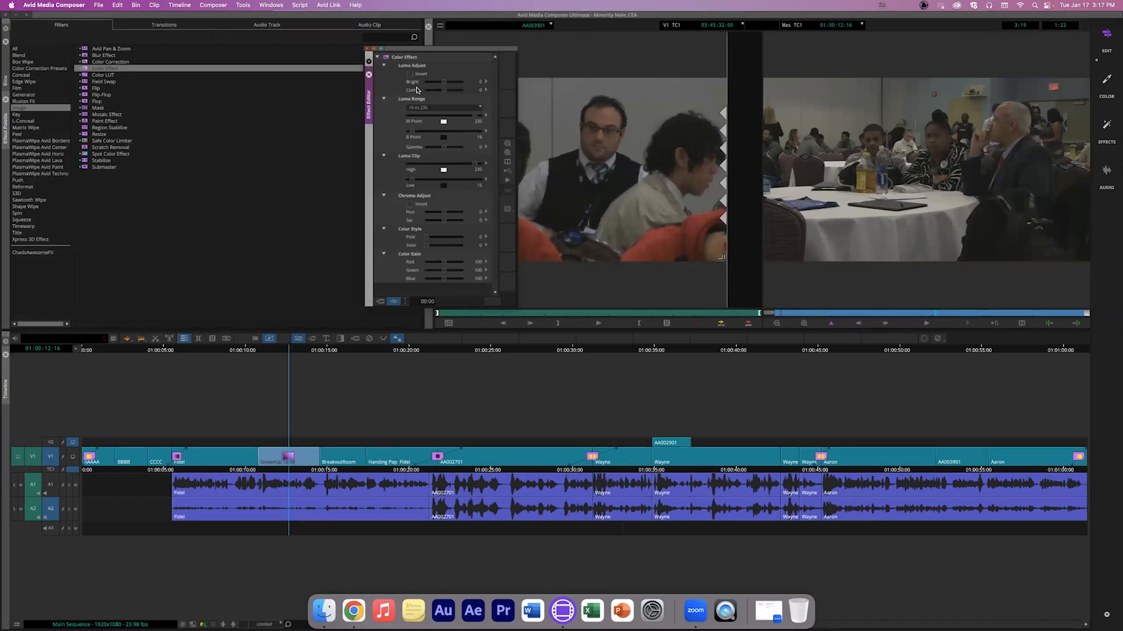
Step: Try out the Luma Adjust brightness, contrast and invert settings, and revert them
{"action": "mouse_move", "coordinate": [445, 83]}
{"action": "left_mouse_down"}
{"action": "mouse_move", "coordinate": [456, 83]}
{"action": "mouse_move", "coordinate": [451, 91]}
{"action": "left_mouse_up"}
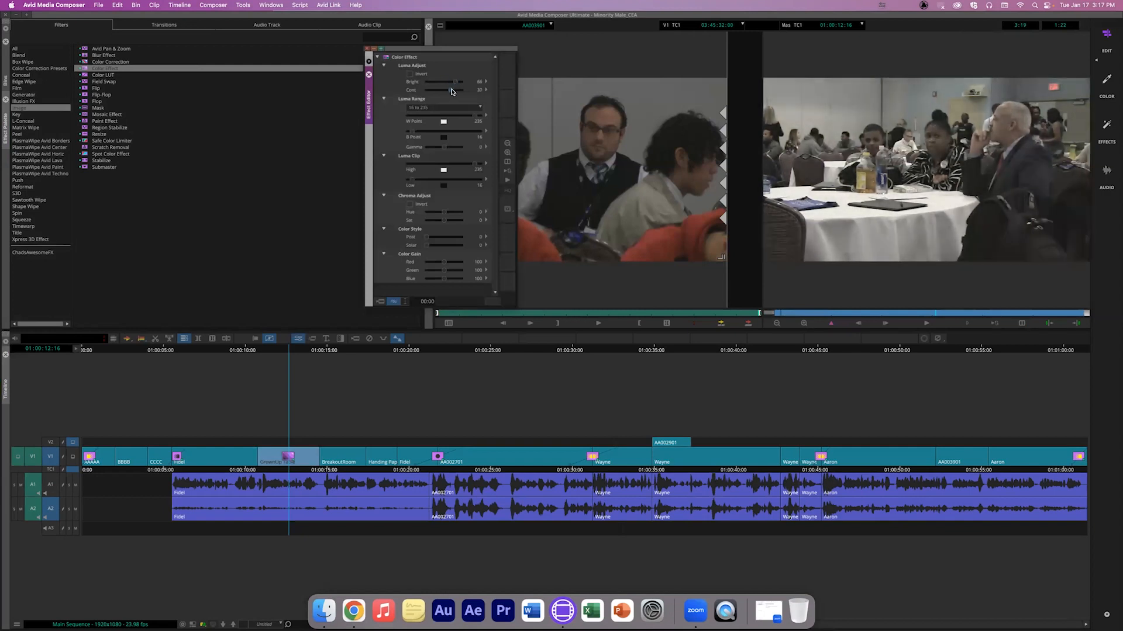
{"action": "left_click", "coordinate": [410, 74]}
{"action": "left_click", "coordinate": [411, 74]}
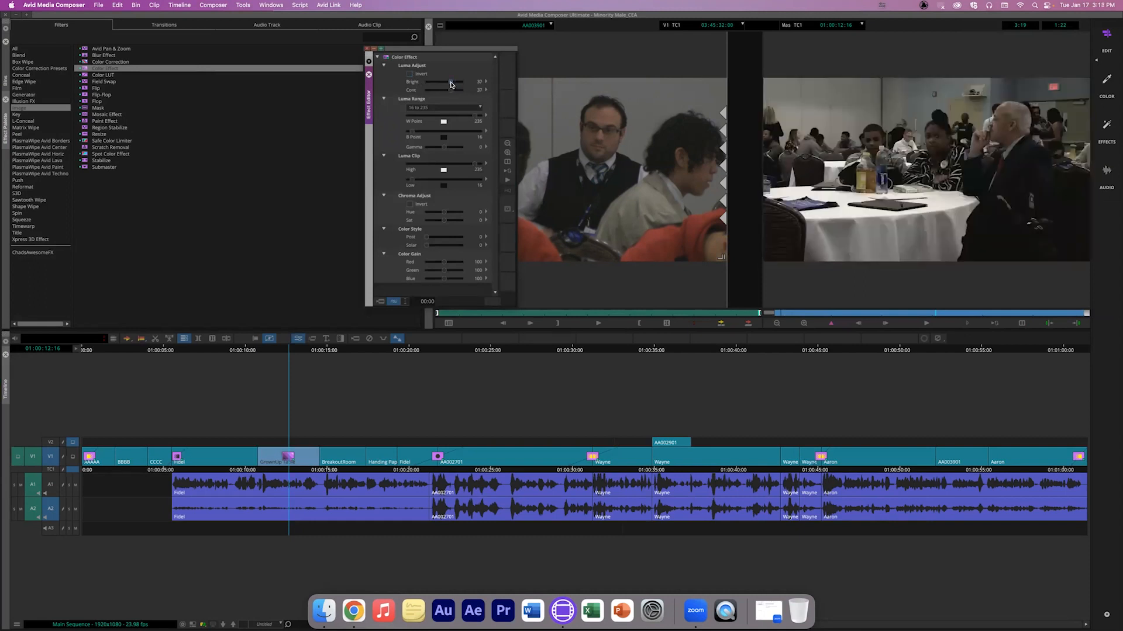
{"action": "key", "text": "super+z"}
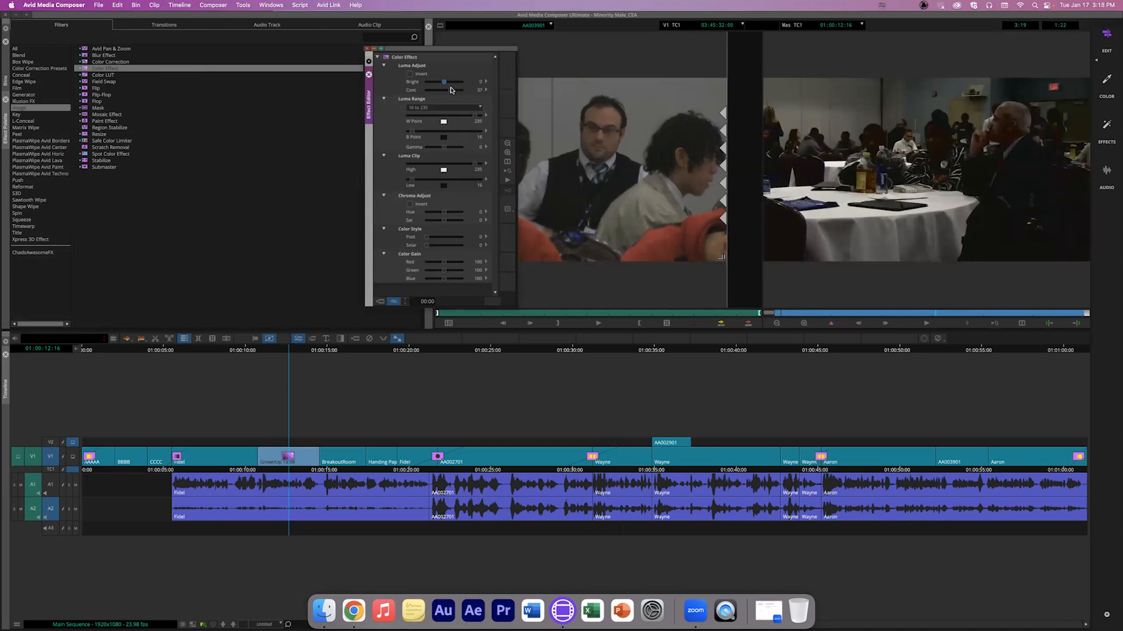
{"action": "key", "text": "super+z"}
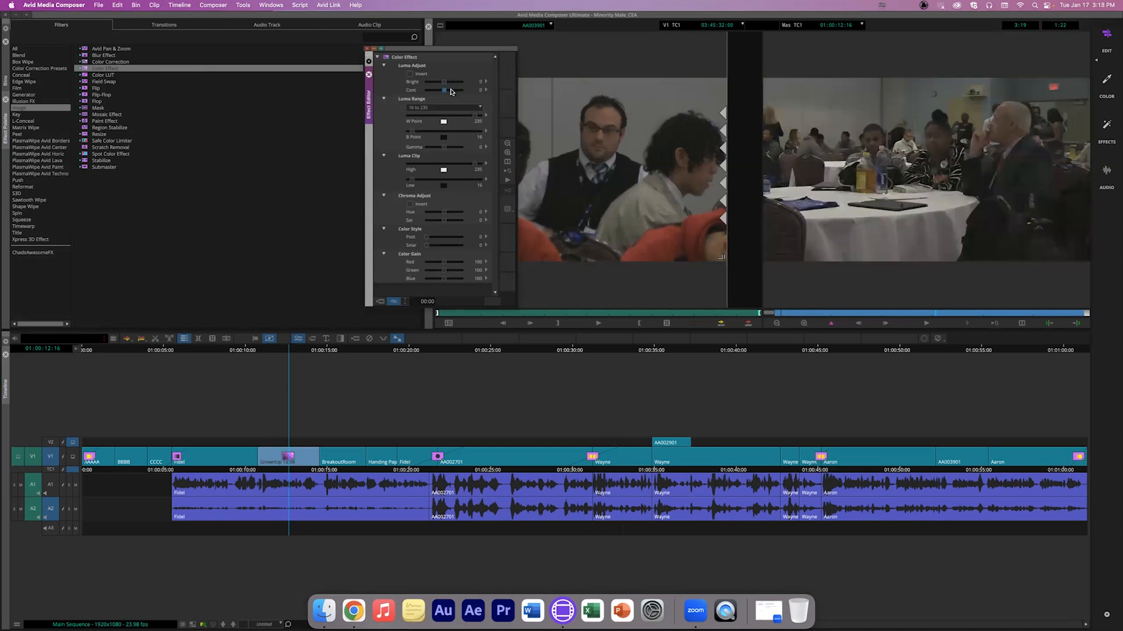
Step: Try a lower white point, a higher black point and a gamma change in Luma Range, restoring each setting
{"action": "left_click_drag", "start_coordinate": [475, 119], "coordinate": [446, 117]}
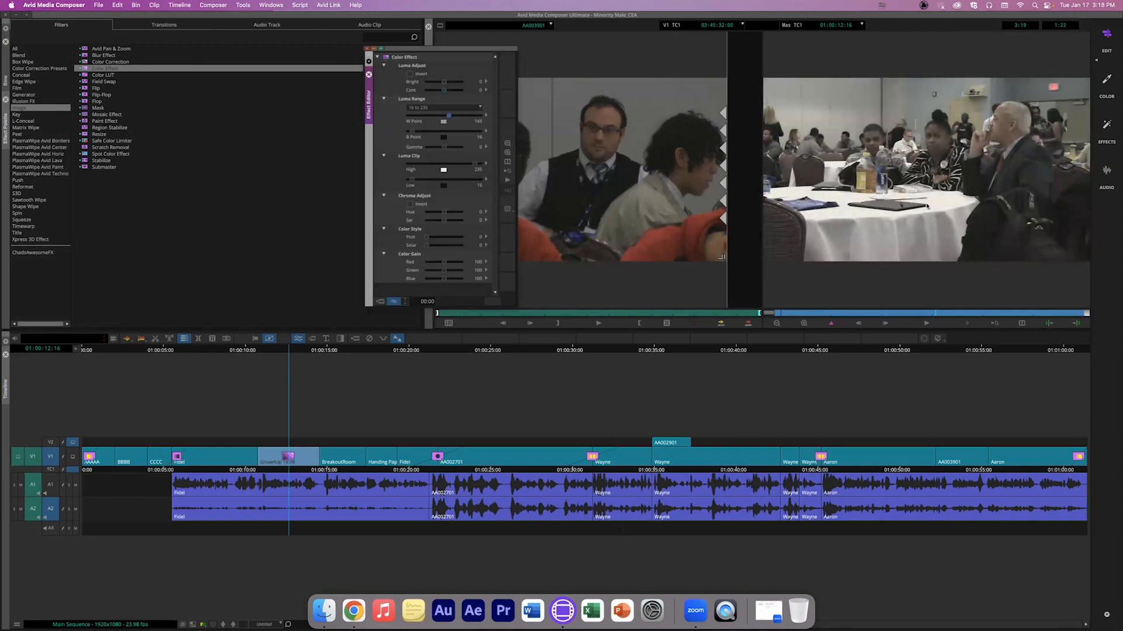
{"action": "left_click_drag", "start_coordinate": [412, 134], "coordinate": [414, 132]}
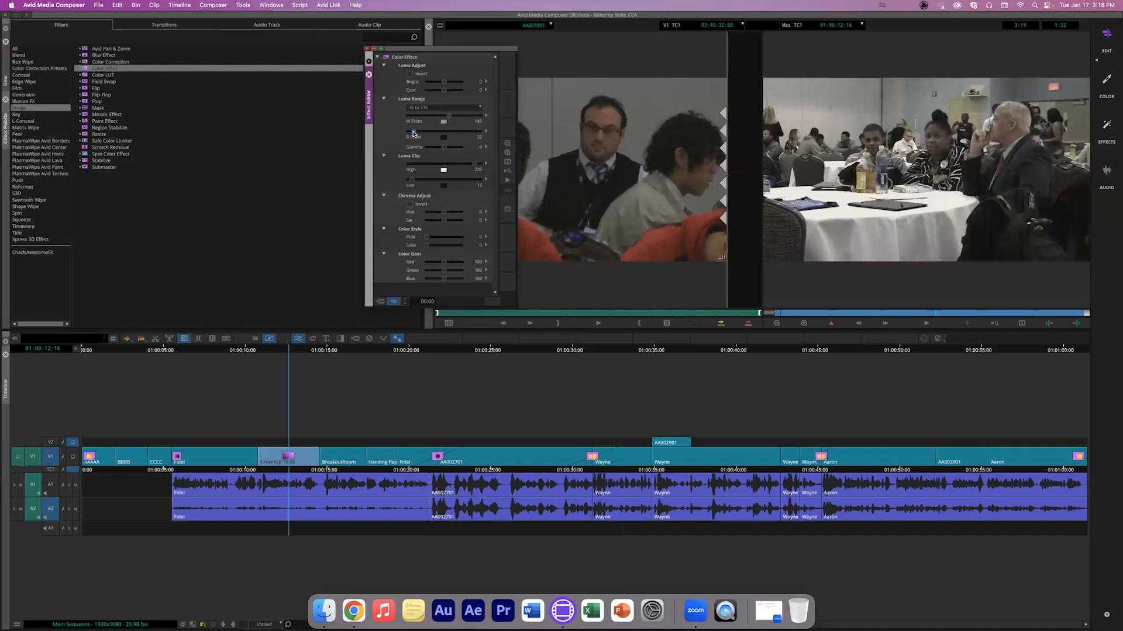
{"action": "left_click_drag", "start_coordinate": [412, 133], "coordinate": [411, 132]}
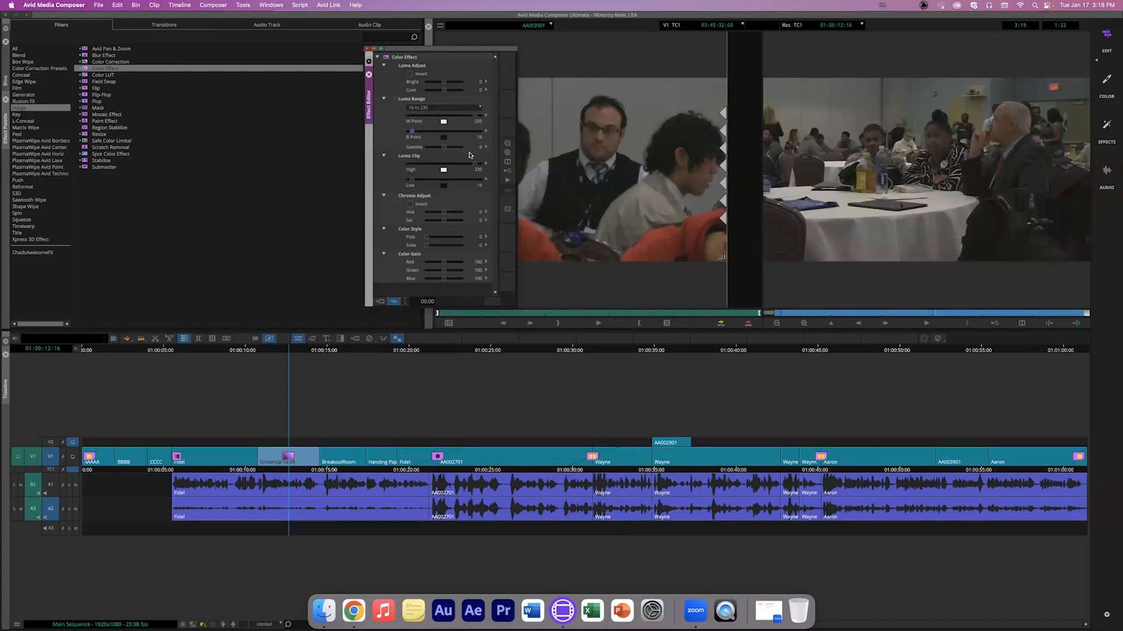
{"action": "left_click_drag", "start_coordinate": [444, 150], "coordinate": [444, 153]}
Step: Desaturate the GrownUp Table clip by setting the Chroma Adjust saturation to -100
{"action": "mouse_move", "coordinate": [445, 214]}
{"action": "left_mouse_down"}
{"action": "mouse_move", "coordinate": [474, 212]}
{"action": "mouse_move", "coordinate": [412, 216]}
{"action": "mouse_move", "coordinate": [456, 220]}
{"action": "left_mouse_up"}
{"action": "left_click_drag", "start_coordinate": [444, 221], "coordinate": [484, 218]}
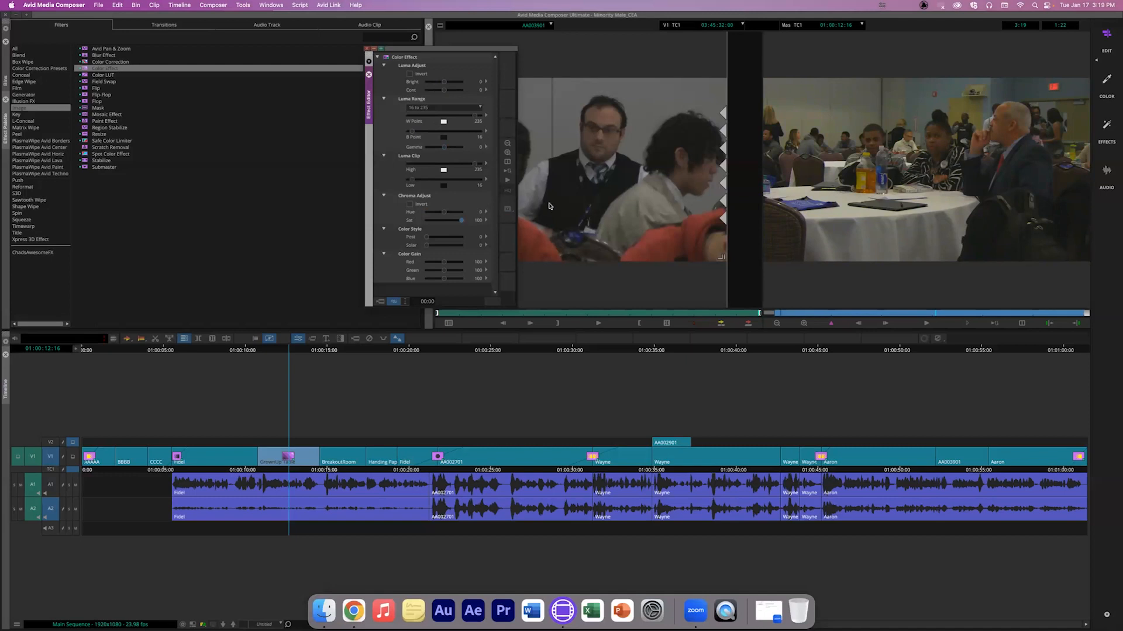
{"action": "left_click_drag", "start_coordinate": [461, 222], "coordinate": [401, 222]}
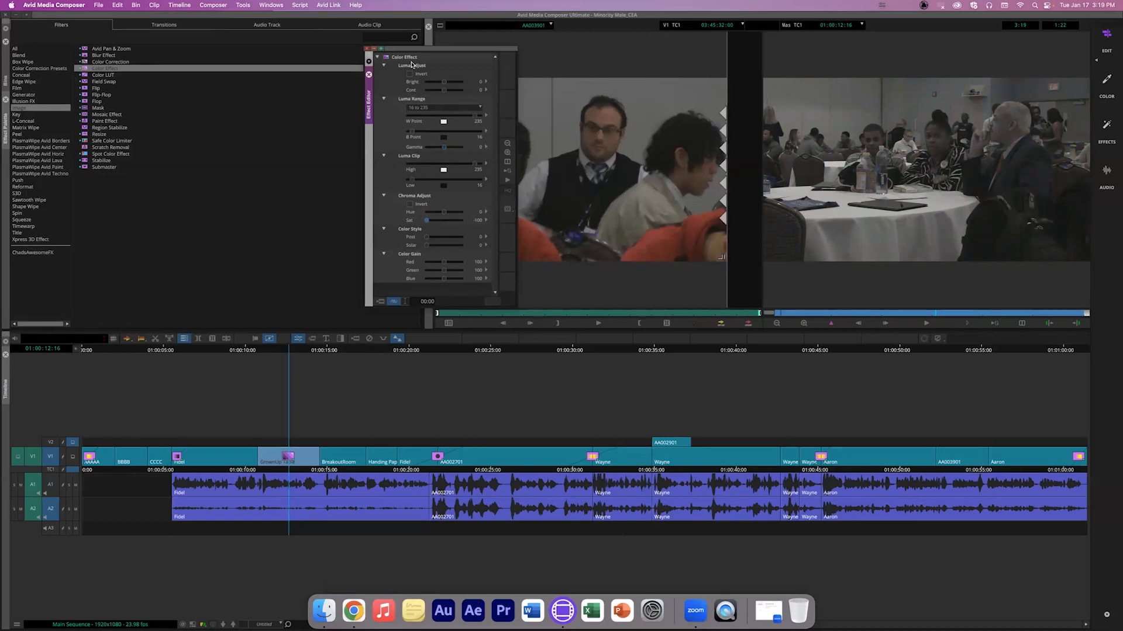
Step: Save the desaturated Color Effect as a template in the ChadsAwesomeFX bin and rename it Black & White
{"action": "left_click", "coordinate": [4, 79]}
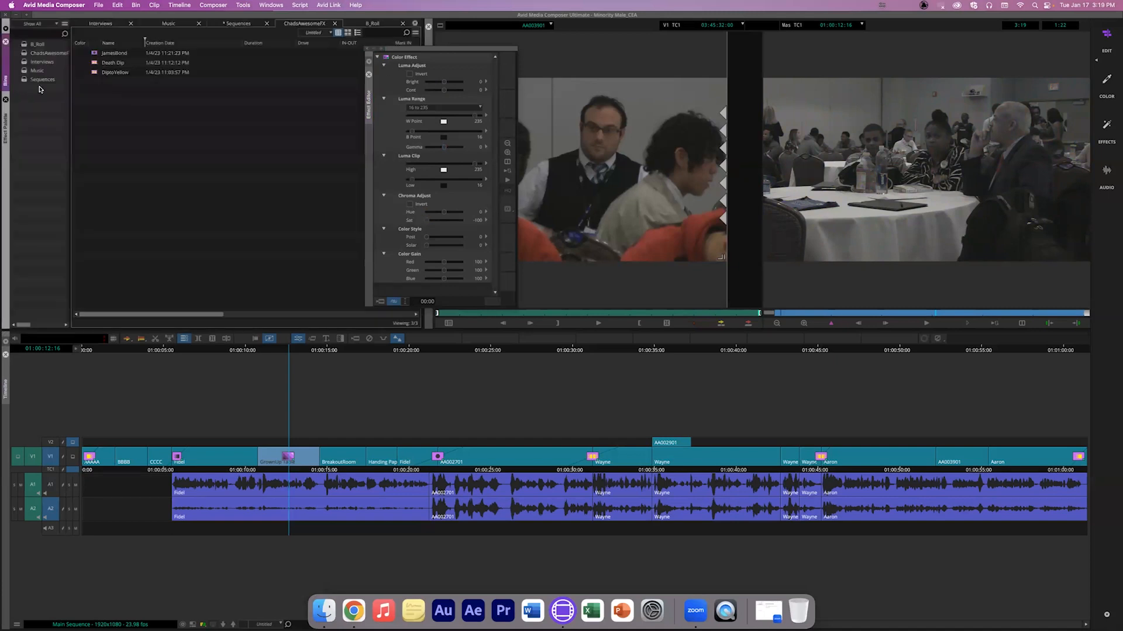
{"action": "left_click", "coordinate": [47, 54]}
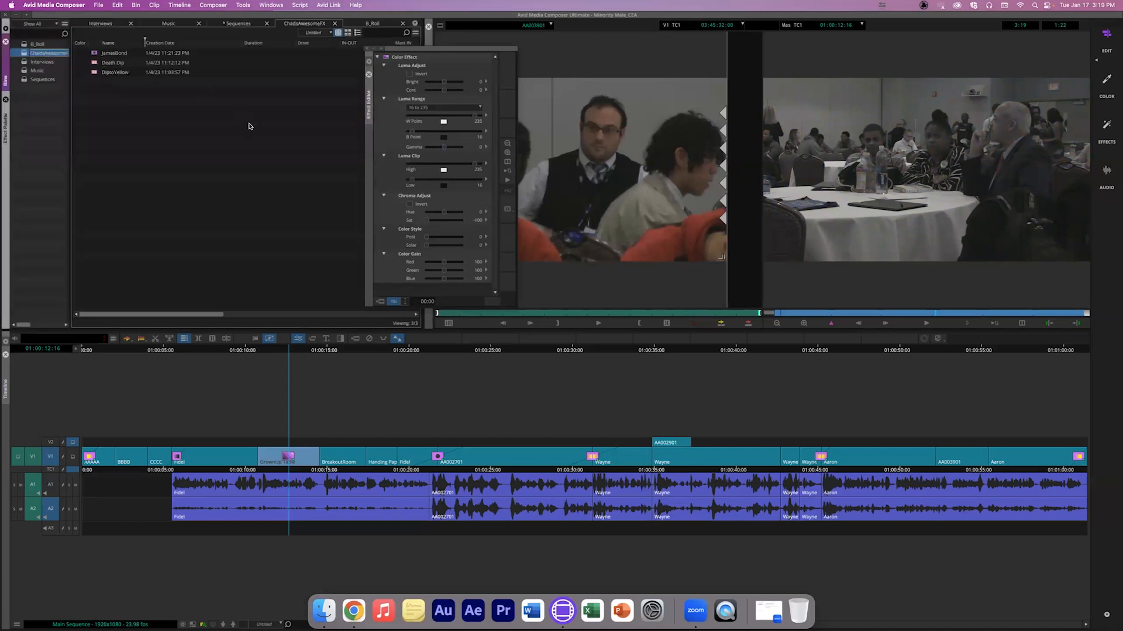
{"action": "left_click_drag", "start_coordinate": [387, 60], "coordinate": [130, 115]}
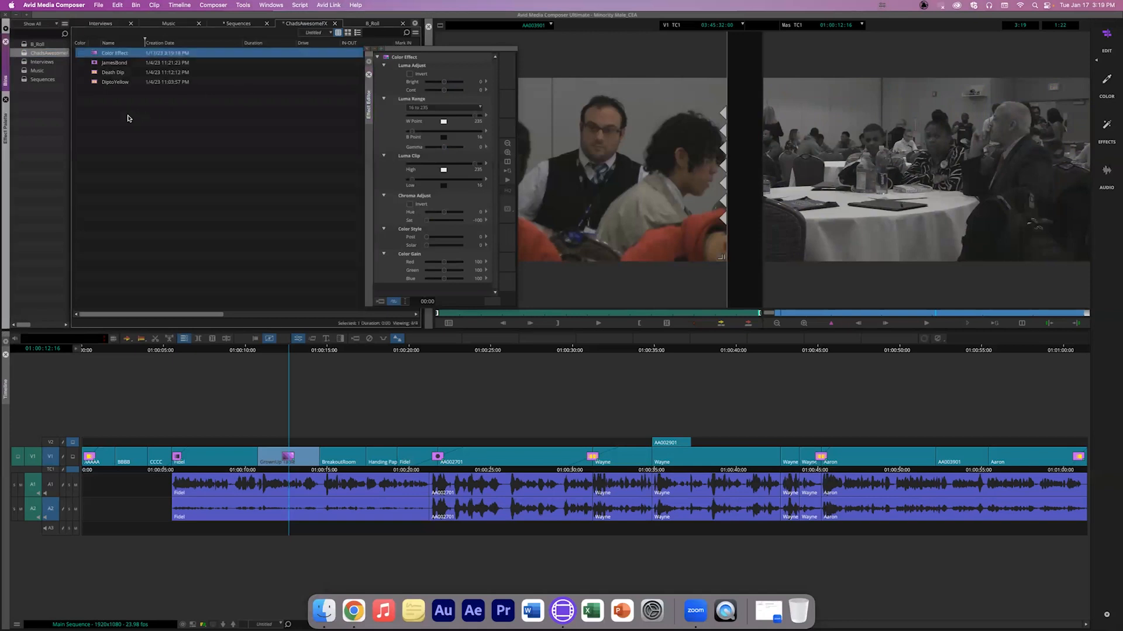
{"action": "left_click", "coordinate": [110, 52]}
{"action": "type", "text": "B"}
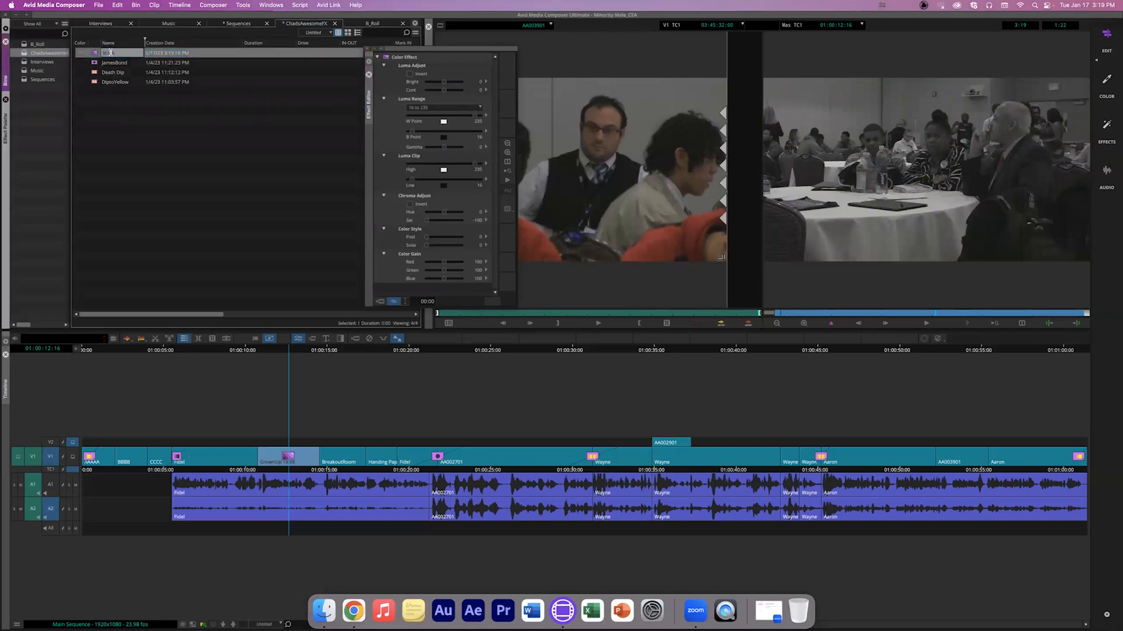
{"action": "type", "text": "lack & White"}
{"action": "key", "text": "Return"}
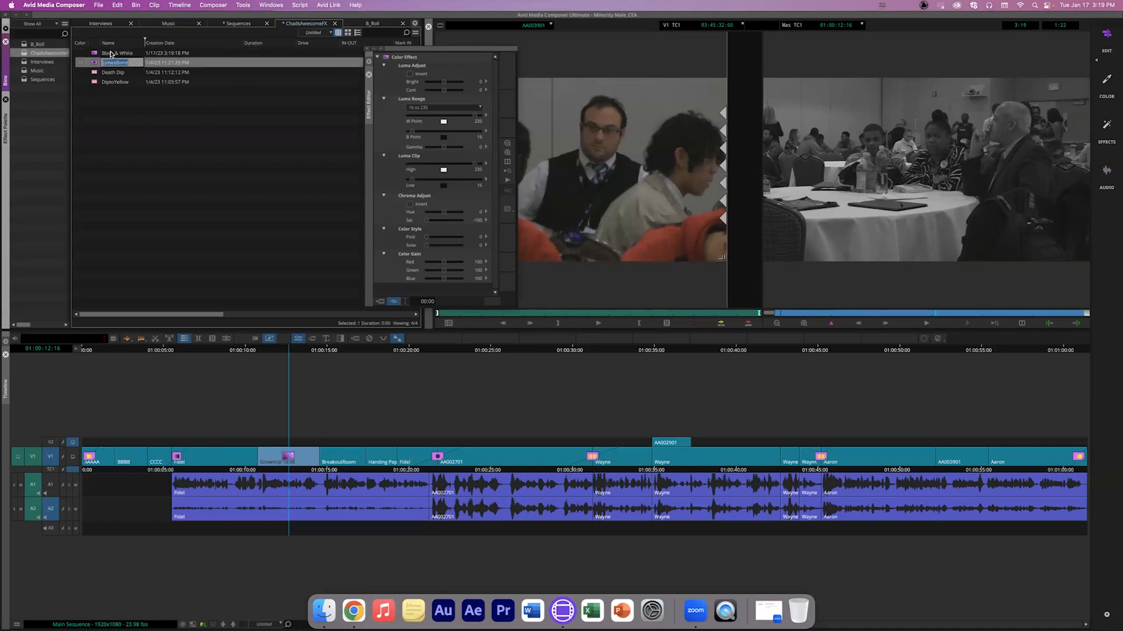
{"action": "left_click", "coordinate": [153, 124]}
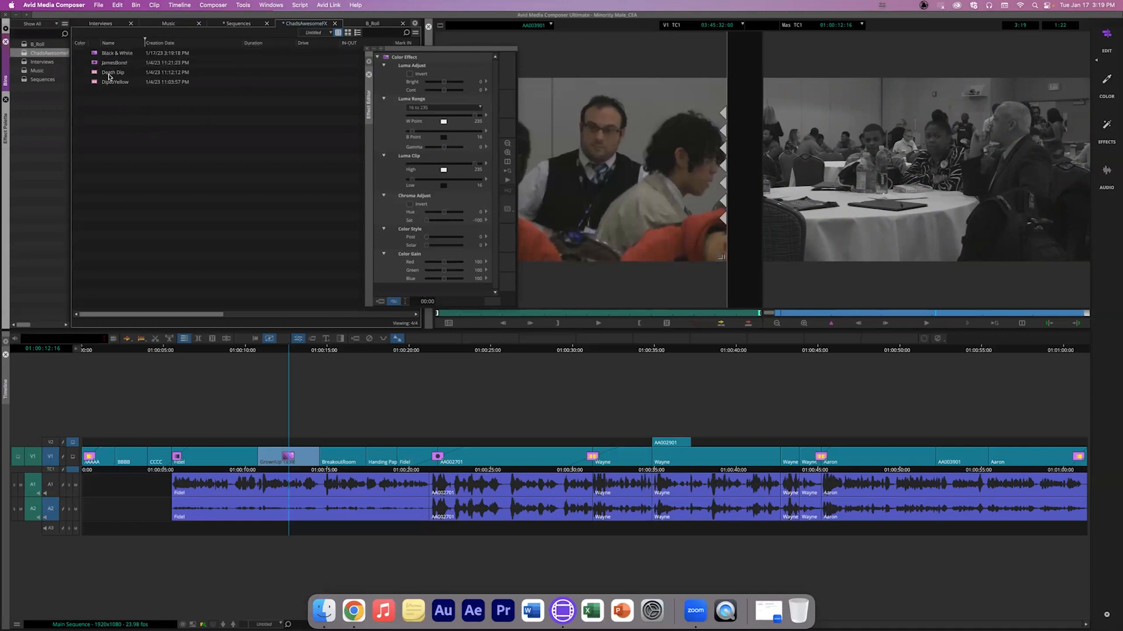
Step: Apply the saved Black & White template to the AA002701 clip on V1
{"action": "left_click", "coordinate": [491, 471]}
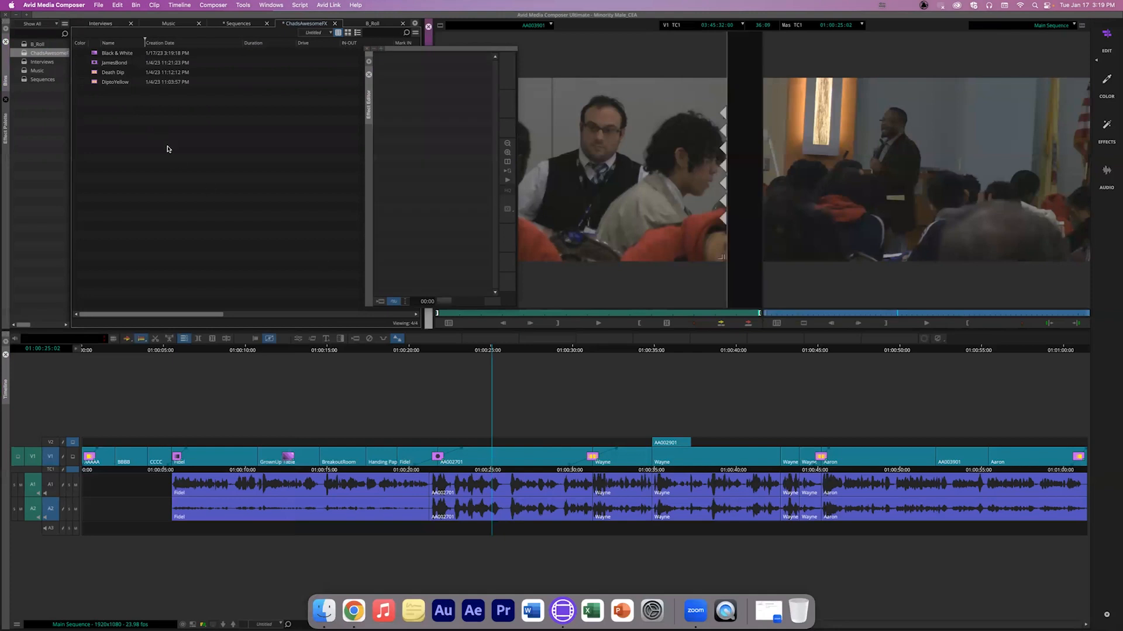
{"action": "left_click_drag", "start_coordinate": [96, 56], "coordinate": [517, 462]}
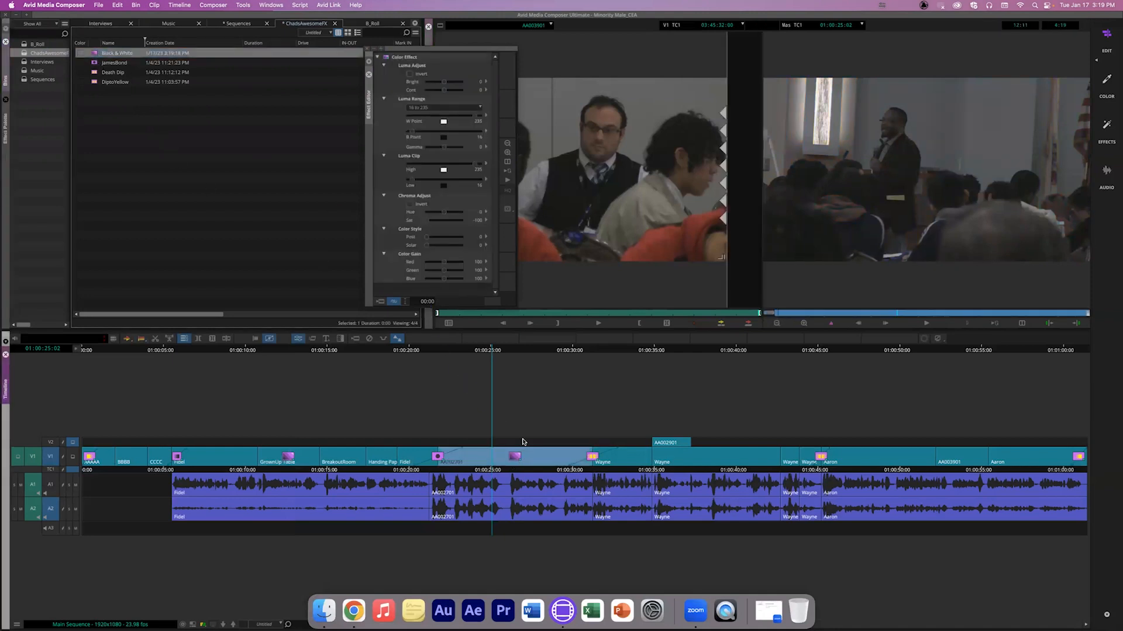
Step: Tint the GrownUp Table clip sepia with Color Gain red 153, green 124 and blue 76, and slightly raise its contrast and lower its brightness
{"action": "left_click", "coordinate": [287, 472]}
{"action": "left_click", "coordinate": [298, 339]}
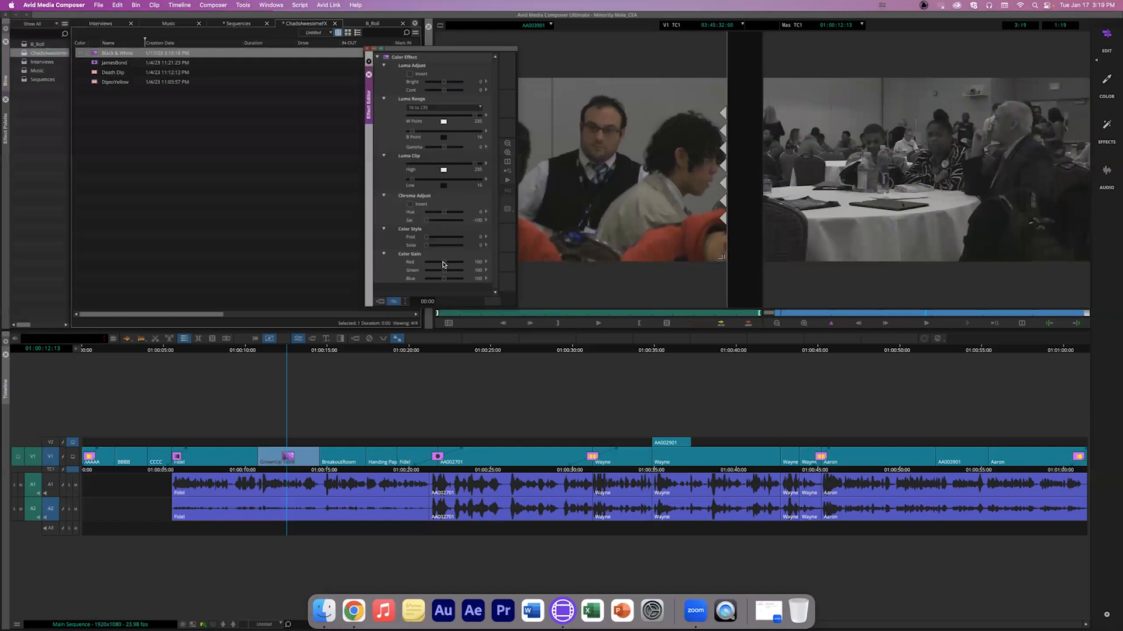
{"action": "left_click_drag", "start_coordinate": [446, 263], "coordinate": [454, 264]}
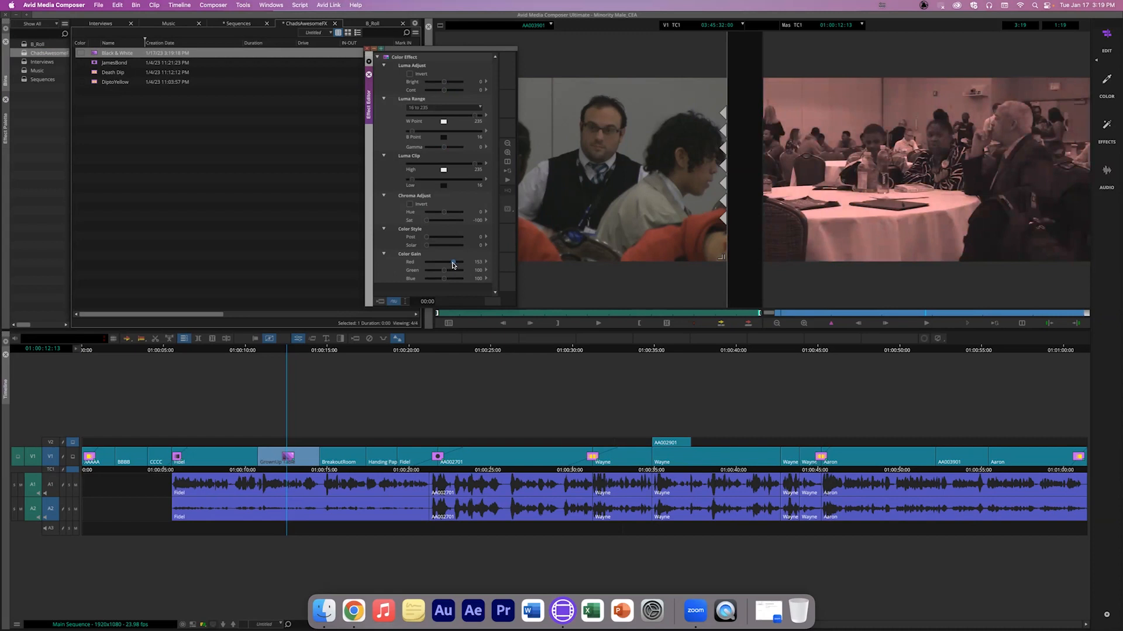
{"action": "left_click_drag", "start_coordinate": [446, 272], "coordinate": [450, 271]}
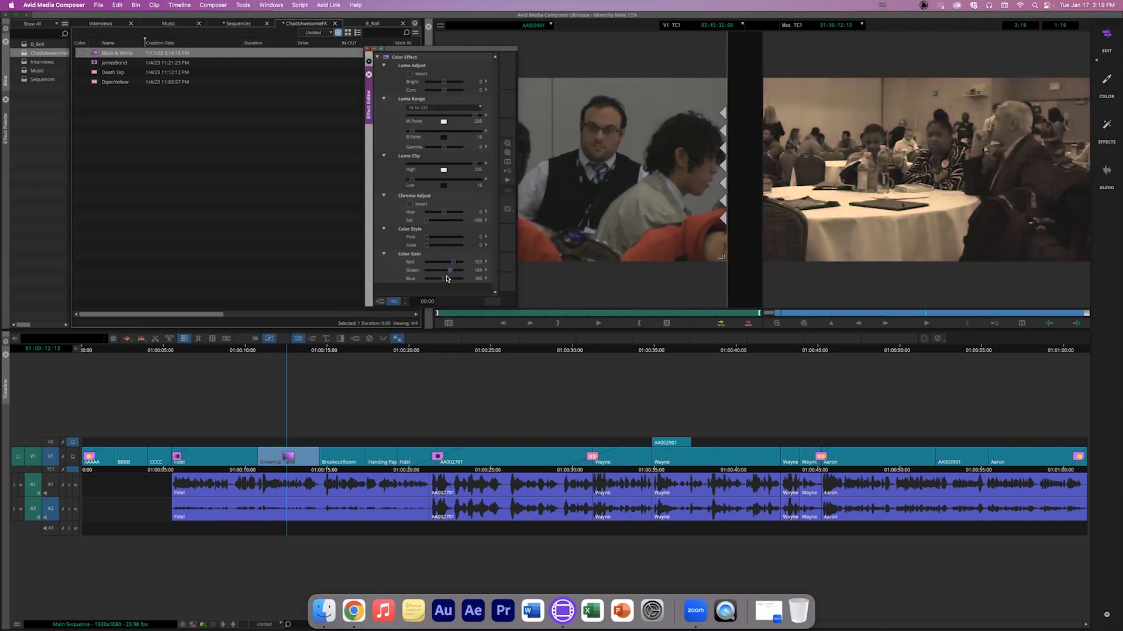
{"action": "left_click_drag", "start_coordinate": [445, 280], "coordinate": [441, 280]}
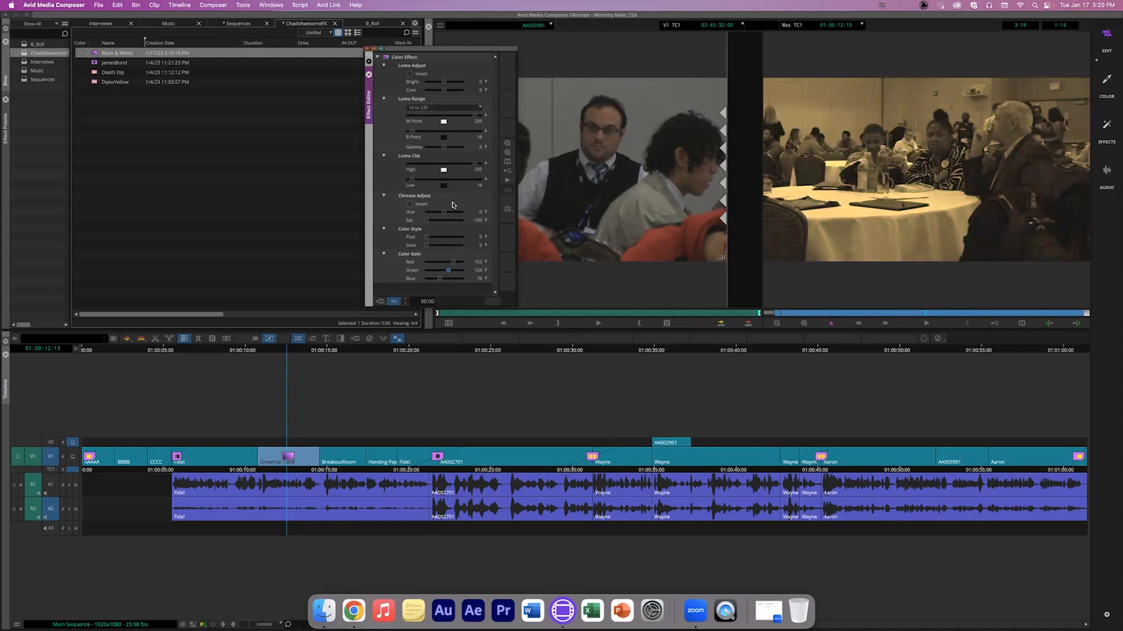
{"action": "left_click_drag", "start_coordinate": [444, 91], "coordinate": [446, 91]}
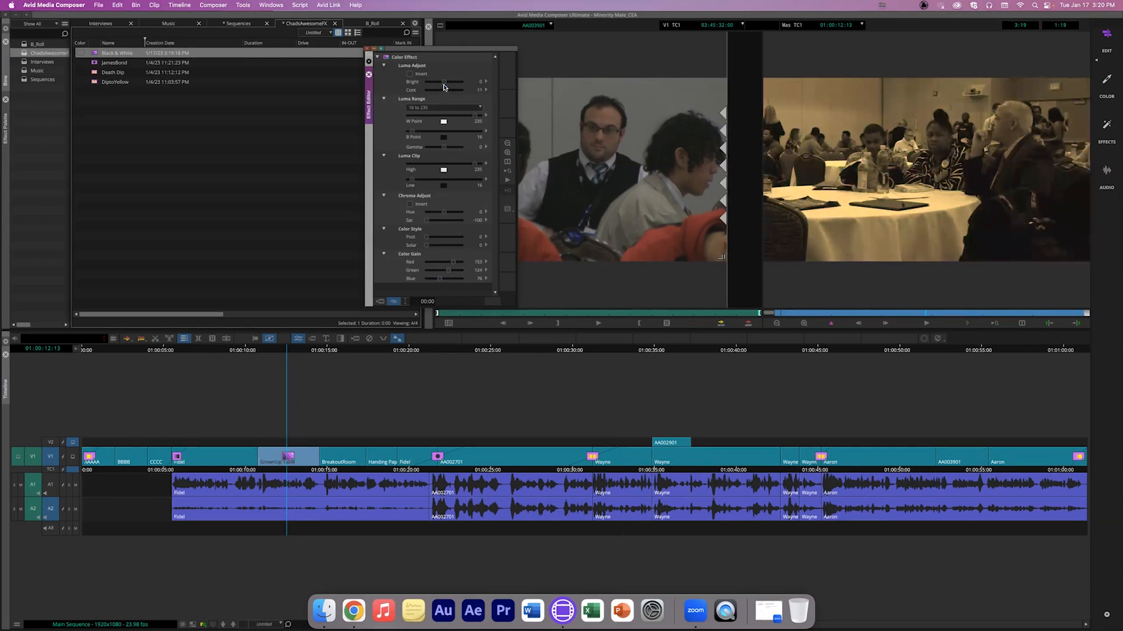
{"action": "left_click_drag", "start_coordinate": [444, 84], "coordinate": [442, 83]}
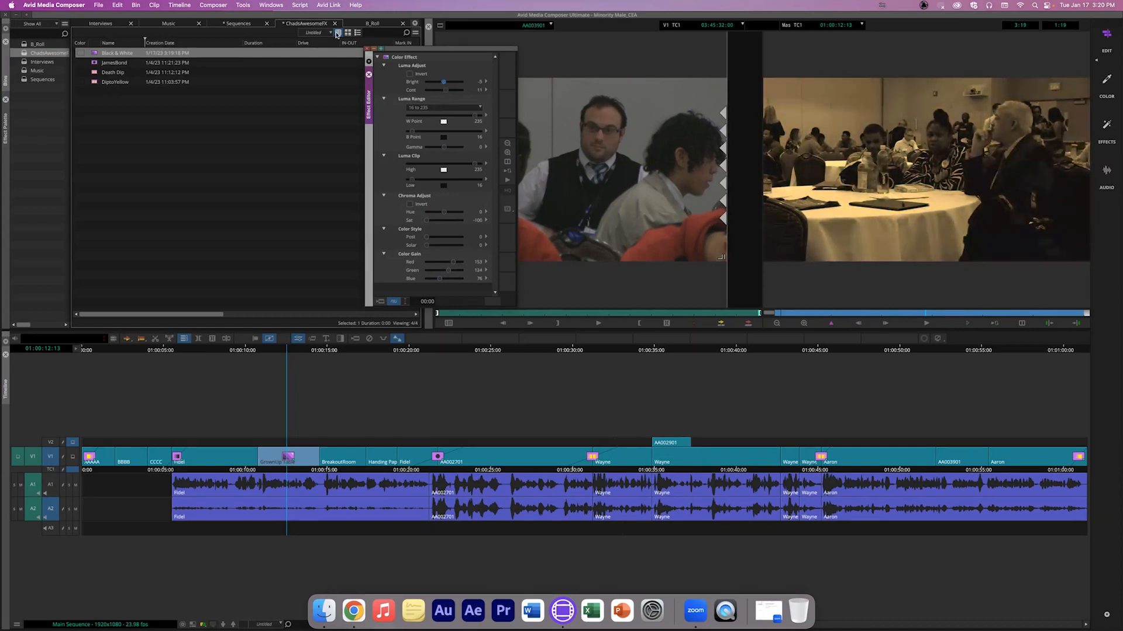
Step: Save the sepia-toned Color Effect as a template in the ChadsAwesomeFX bin and rename it Sepia
{"action": "left_click_drag", "start_coordinate": [389, 51], "coordinate": [168, 105]}
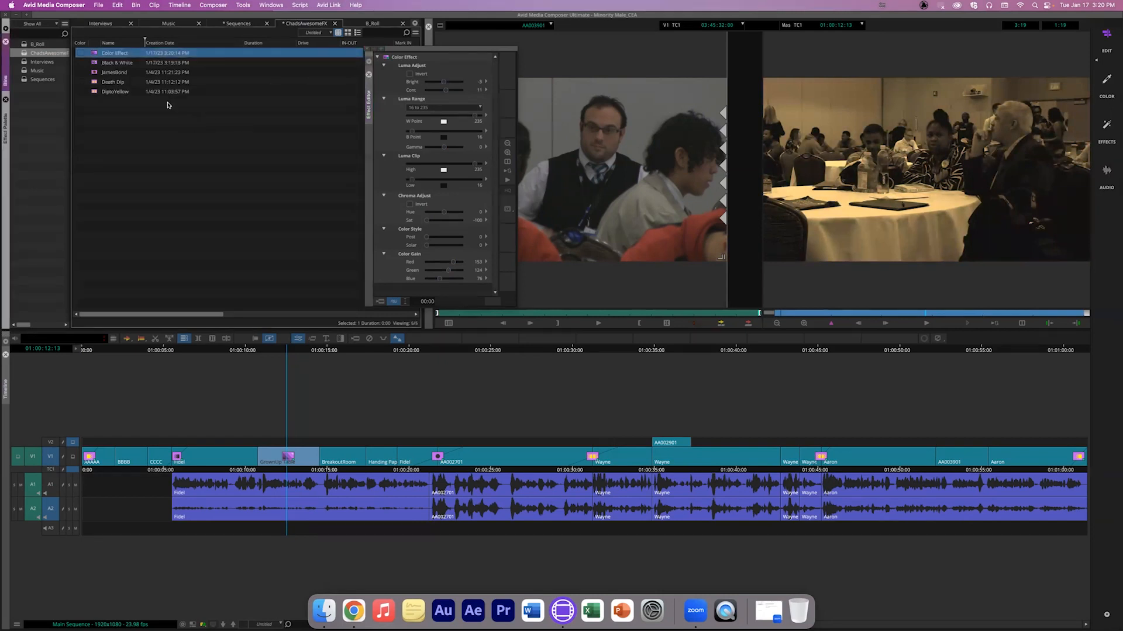
{"action": "double_click", "coordinate": [123, 56]}
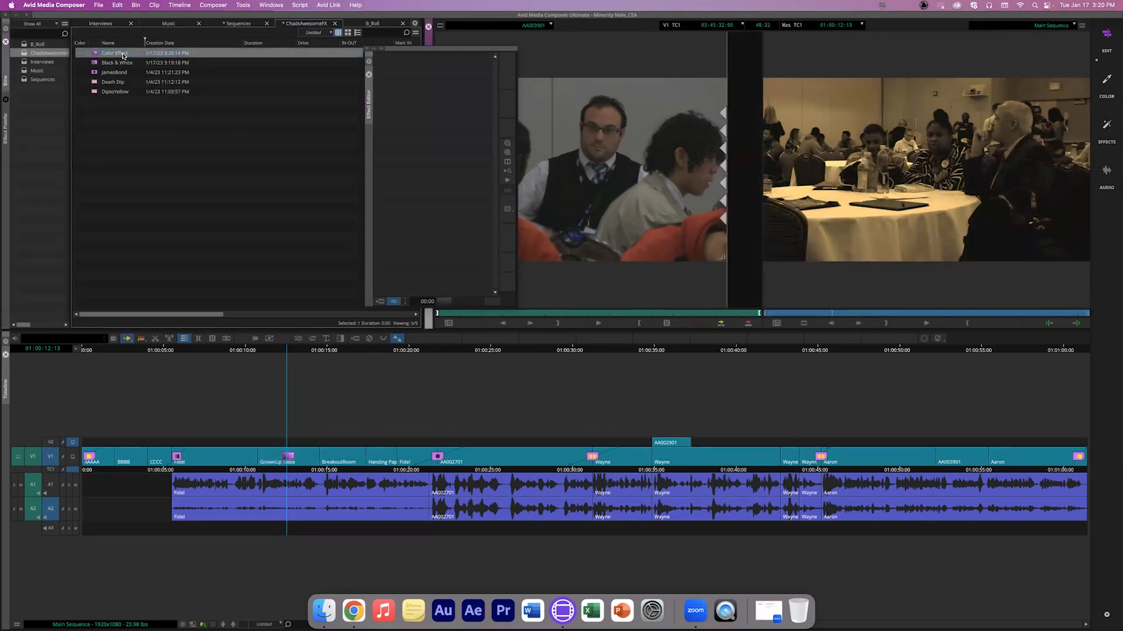
{"action": "left_click", "coordinate": [123, 55]}
{"action": "type", "text": "Se"}
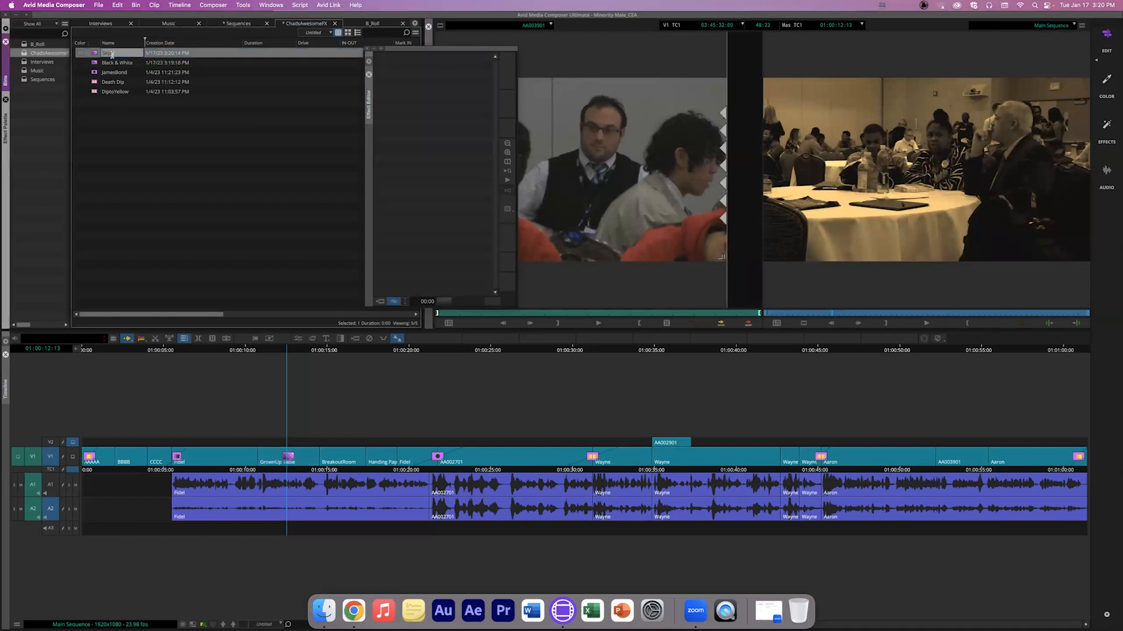
{"action": "type", "text": "pia"}
{"action": "key", "text": "Return"}
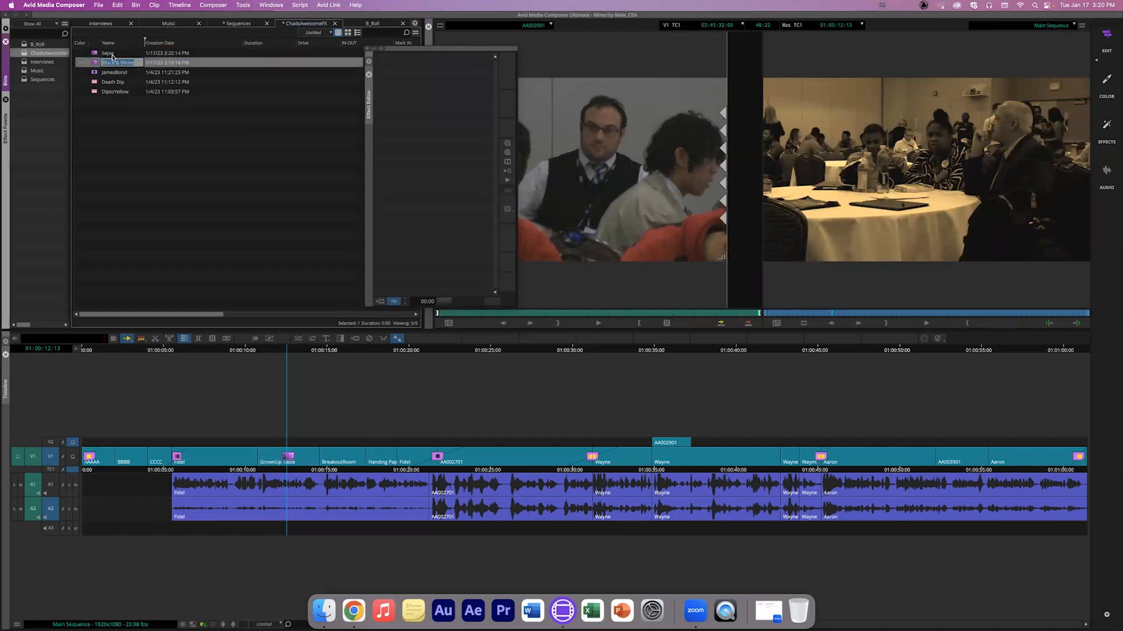
{"action": "left_click", "coordinate": [287, 472]}
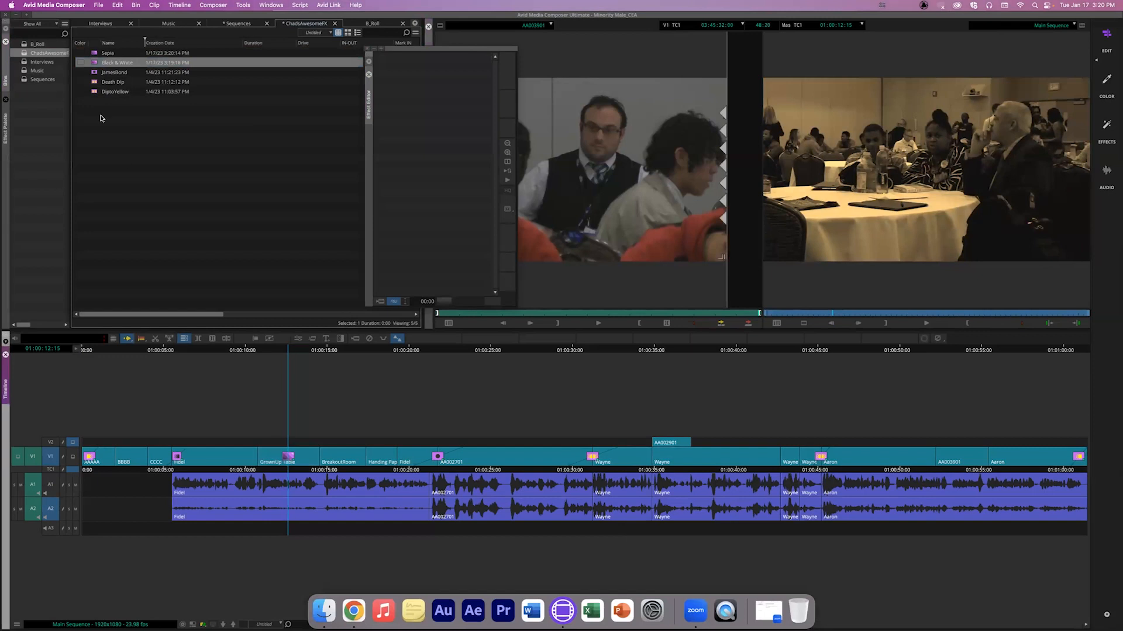
Step: Apply the Sepia template to the AA002701 clip, preview it in the sequence, and remove the effect from the clip
{"action": "left_click_drag", "start_coordinate": [95, 54], "coordinate": [524, 454]}
{"action": "left_click", "coordinate": [522, 472]}
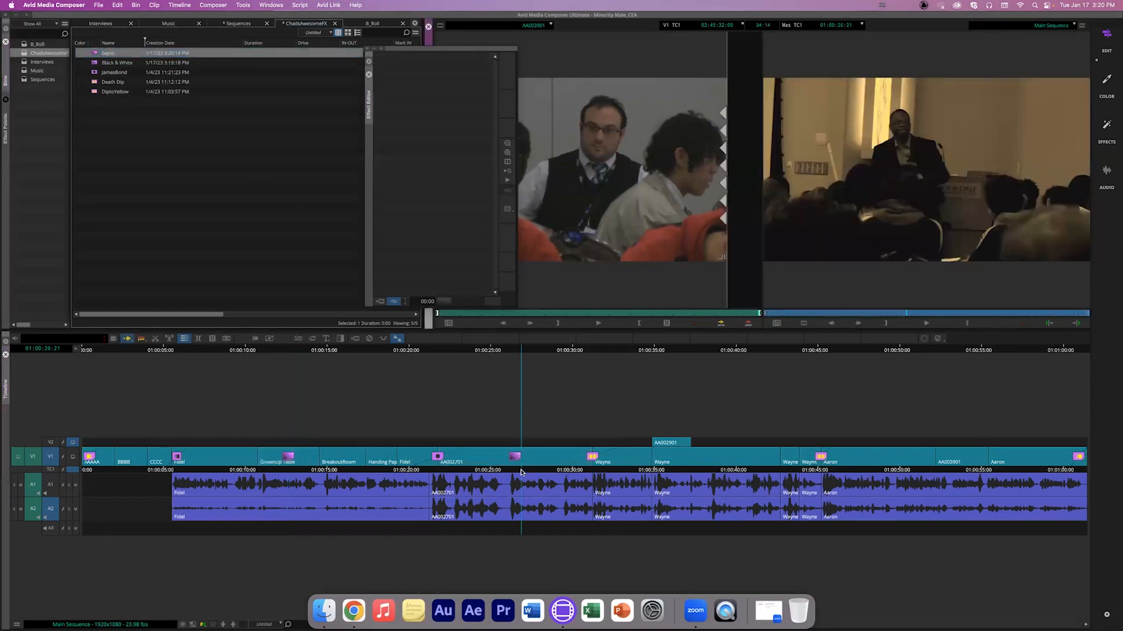
{"action": "left_click", "coordinate": [369, 339]}
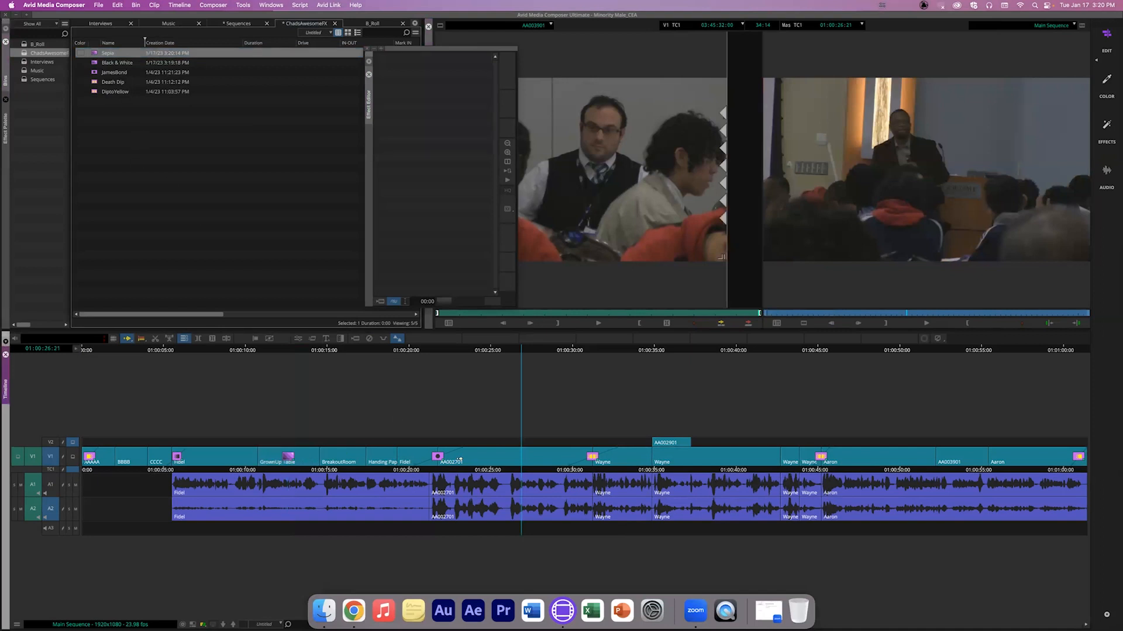
Step: Enable only the red Lift/Overwrite segment mode in the Smart Tool, turning off the yellow Extract/Splice-In mode
{"action": "right_click", "coordinate": [141, 341]}
{"action": "left_click", "coordinate": [142, 346]}
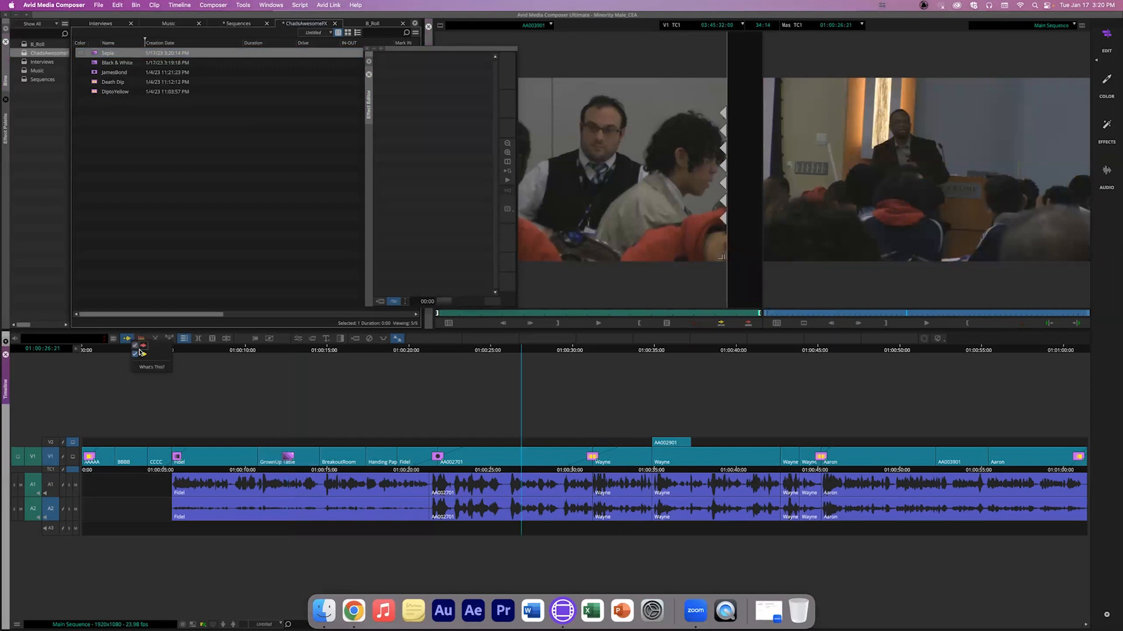
{"action": "left_click", "coordinate": [136, 354]}
{"action": "left_click", "coordinate": [232, 403]}
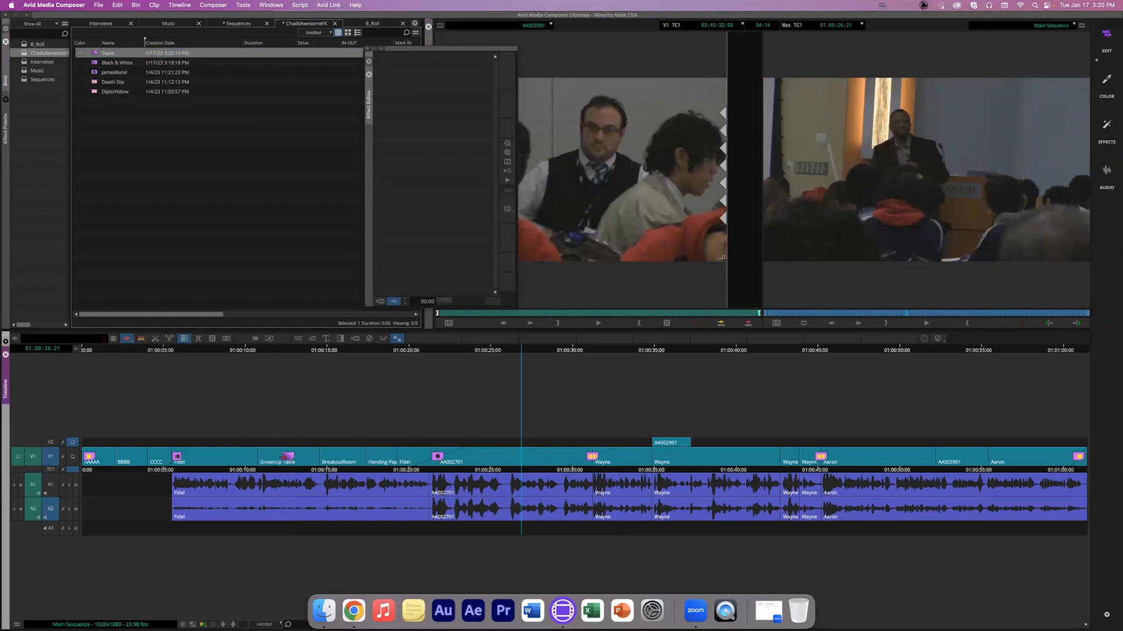
Step: Apply the Sepia template together to BreakoutRoom, Handing Pap, AA003901, the V2 clip and the V1 clip at 01:00:35:00, and preview the result
{"action": "left_click", "coordinate": [349, 458]}
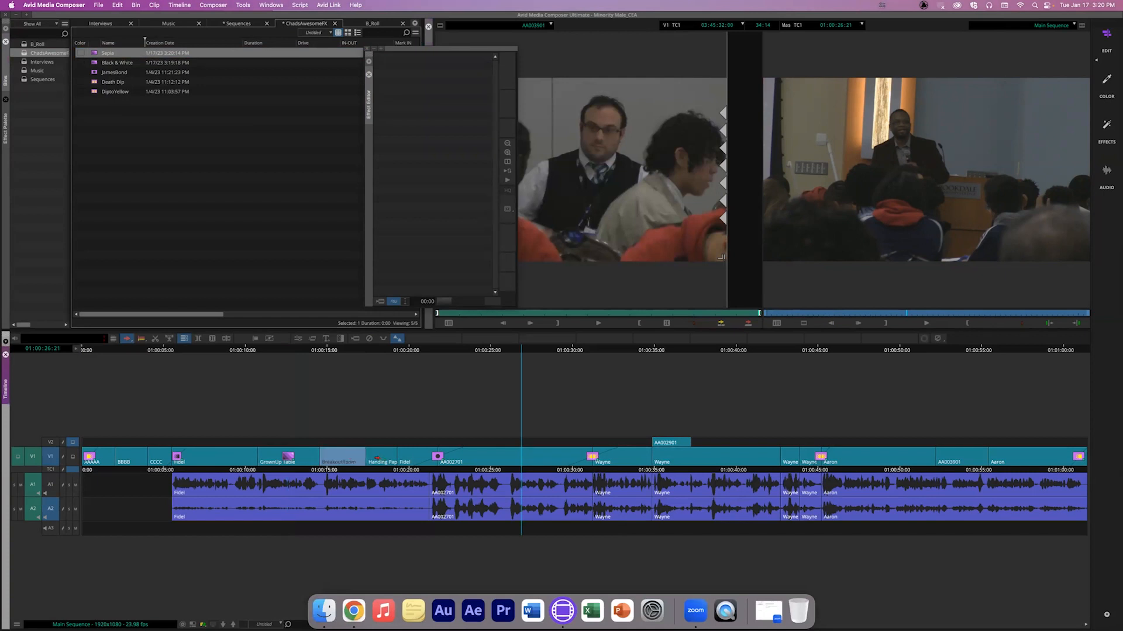
{"action": "left_click", "coordinate": [380, 458], "text": "shift"}
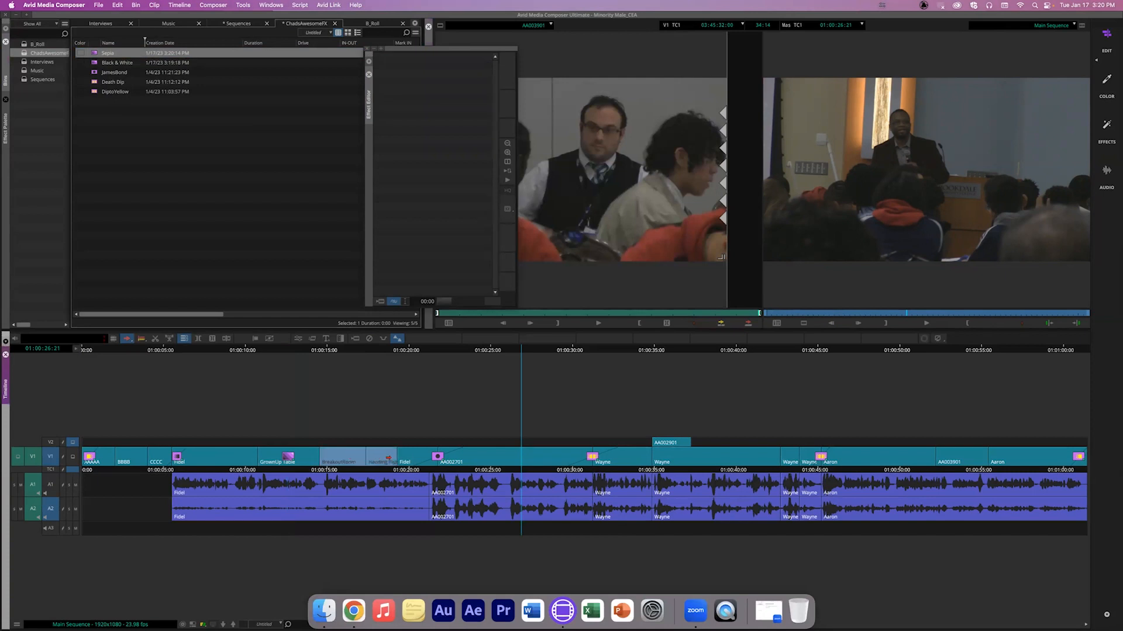
{"action": "left_click", "coordinate": [675, 460], "text": "shift"}
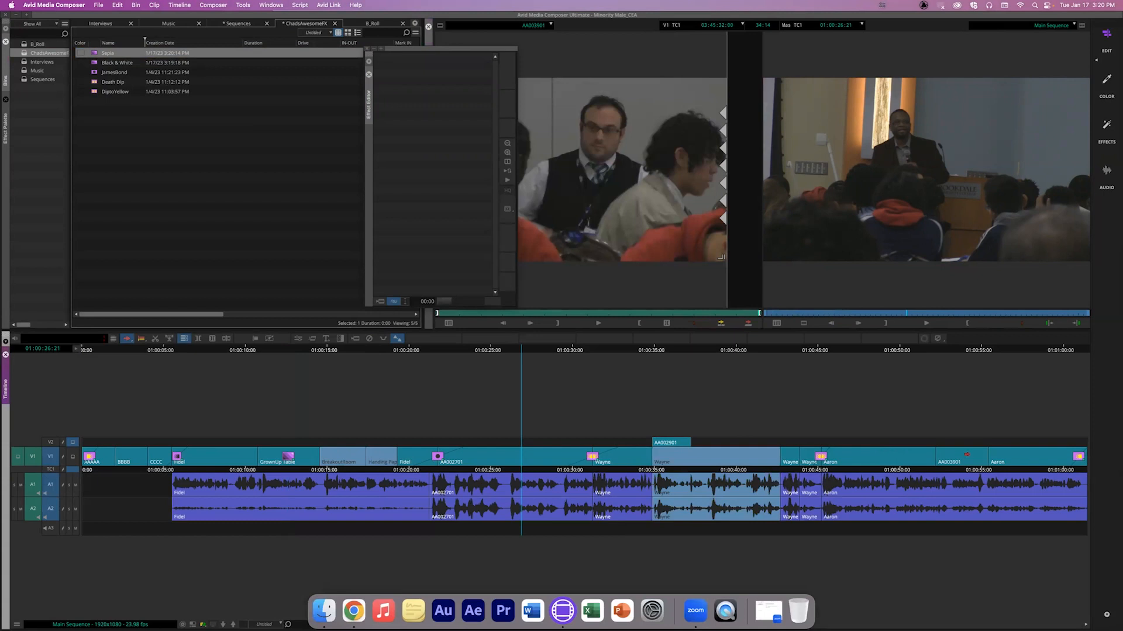
{"action": "left_click", "coordinate": [967, 454], "text": "shift"}
{"action": "left_click", "coordinate": [668, 443], "text": "shift"}
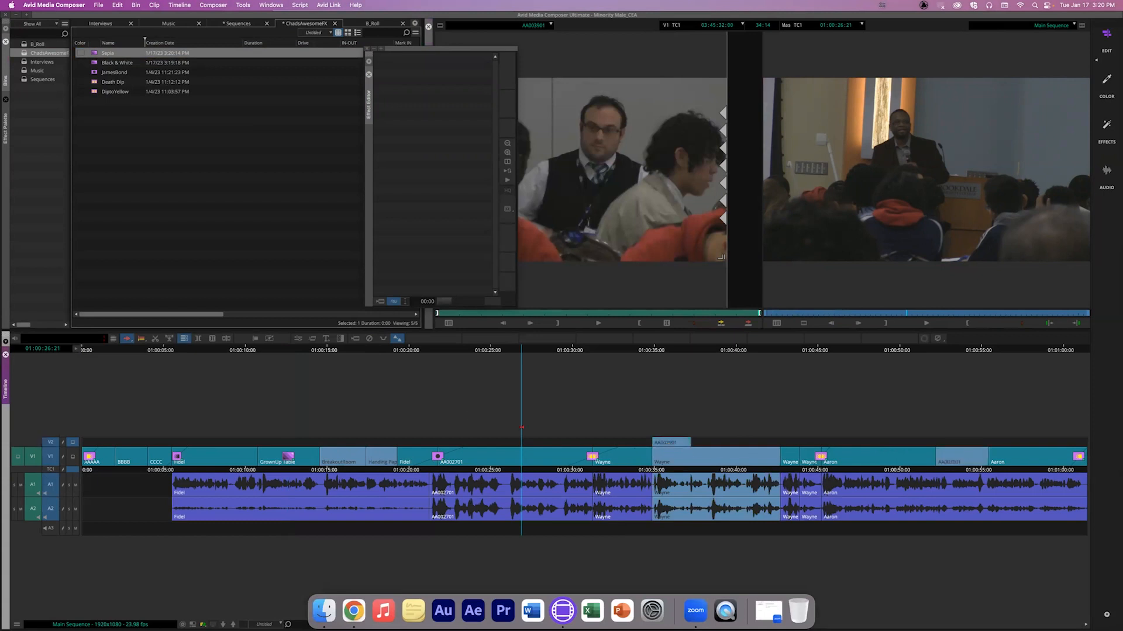
{"action": "left_click", "coordinate": [96, 55]}
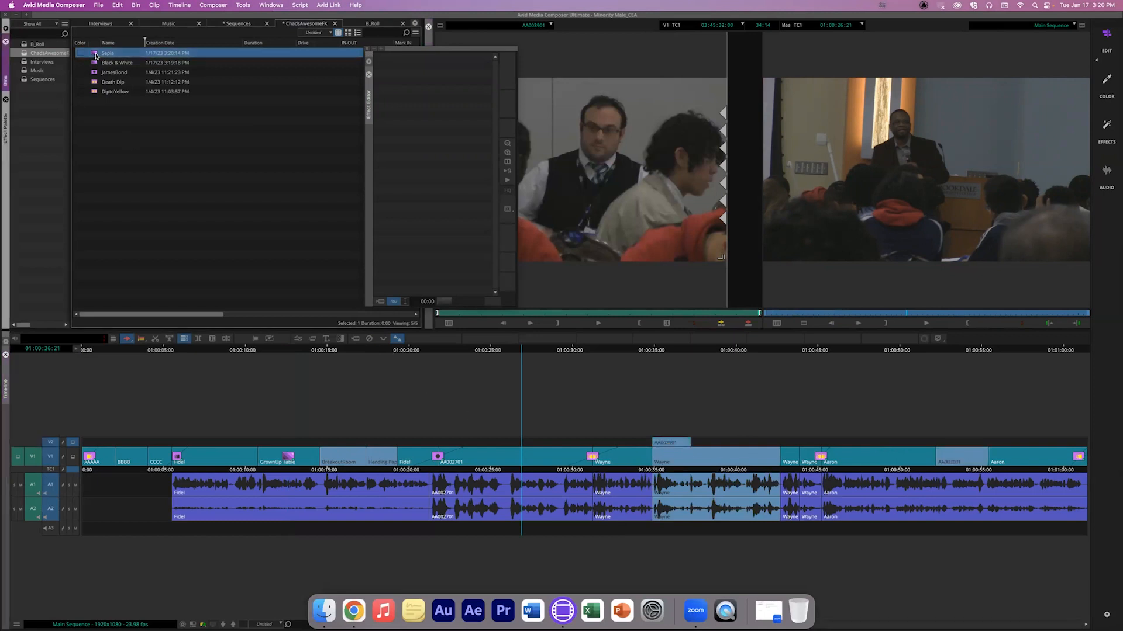
{"action": "double_click", "coordinate": [95, 55]}
{"action": "mouse_move", "coordinate": [377, 470]}
{"action": "left_mouse_down"}
{"action": "mouse_move", "coordinate": [358, 471]}
{"action": "mouse_move", "coordinate": [391, 468]}
{"action": "mouse_move", "coordinate": [359, 470]}
{"action": "mouse_move", "coordinate": [379, 470]}
{"action": "left_mouse_up"}
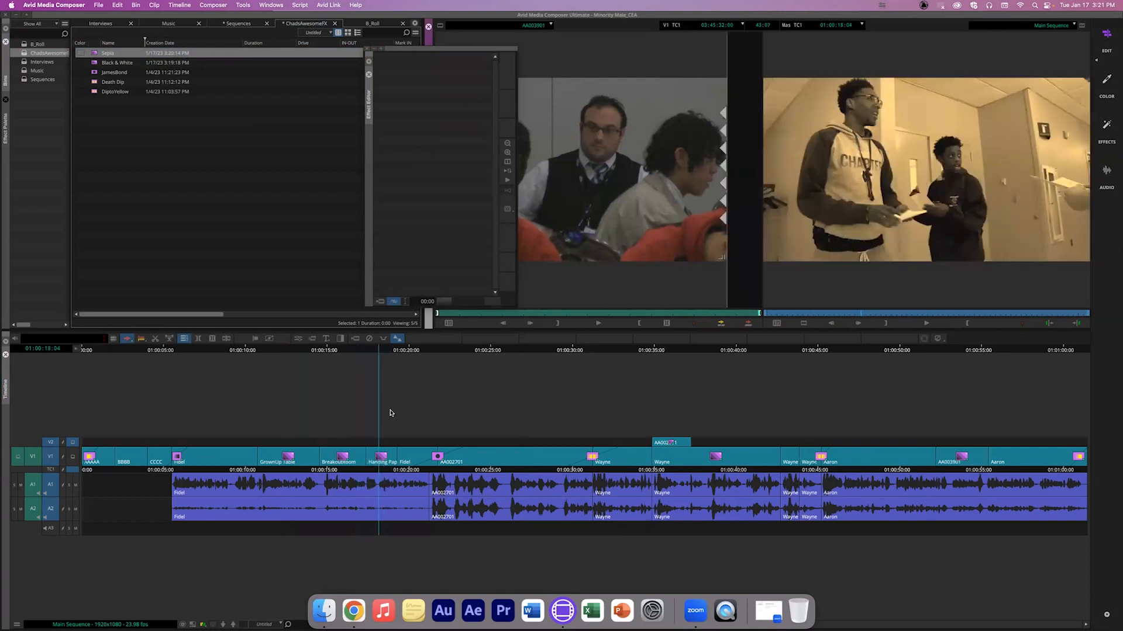
Step: Undo the Sepia template on the group of clips and check the sequence just after the Handing Pap clip
{"action": "key", "text": "super+z"}
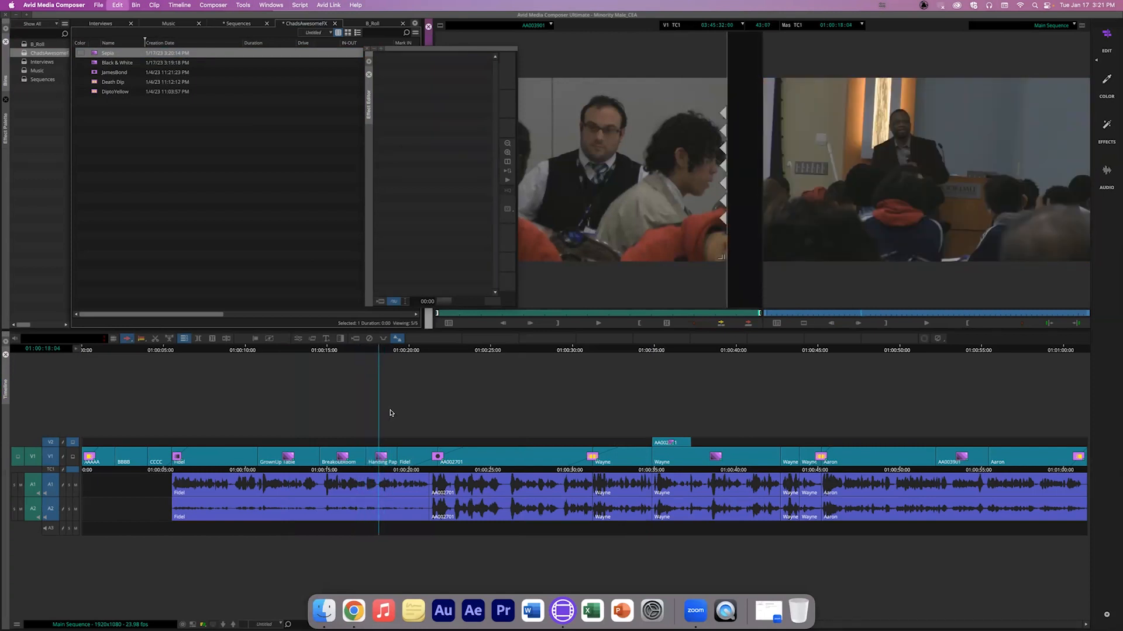
{"action": "key", "text": "super+z"}
{"action": "left_click", "coordinate": [402, 471]}
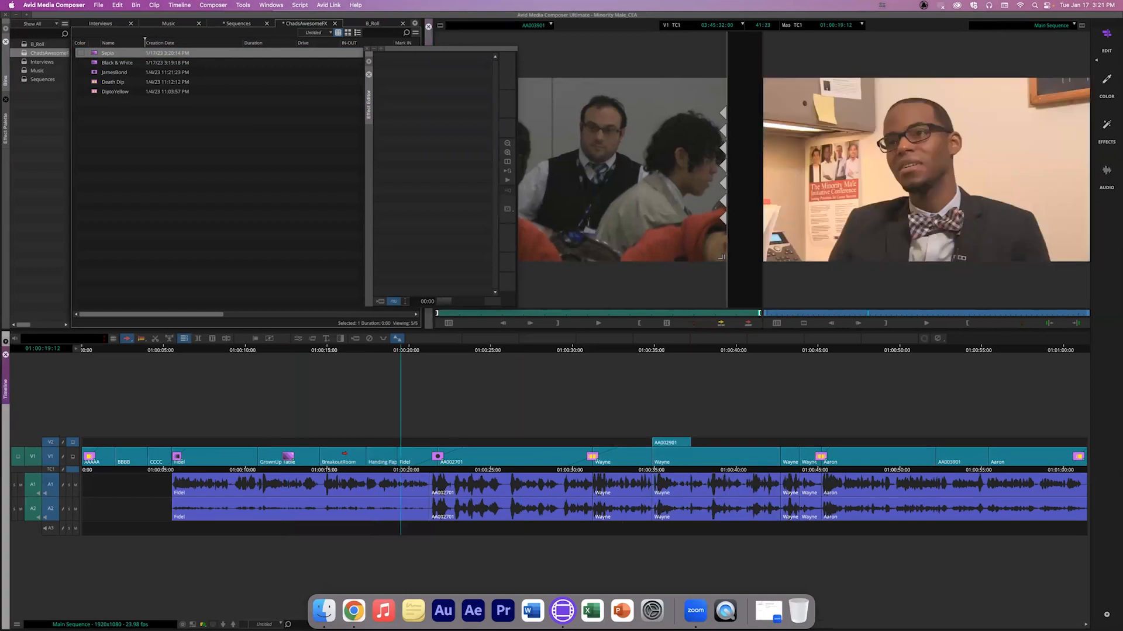
Step: Apply the Image category's Flop effect together to BreakoutRoom, Handing Pap, the V2 clip and the short V1 clip near 01:00:43:00
{"action": "left_click", "coordinate": [345, 455]}
{"action": "left_click", "coordinate": [383, 456], "text": "shift"}
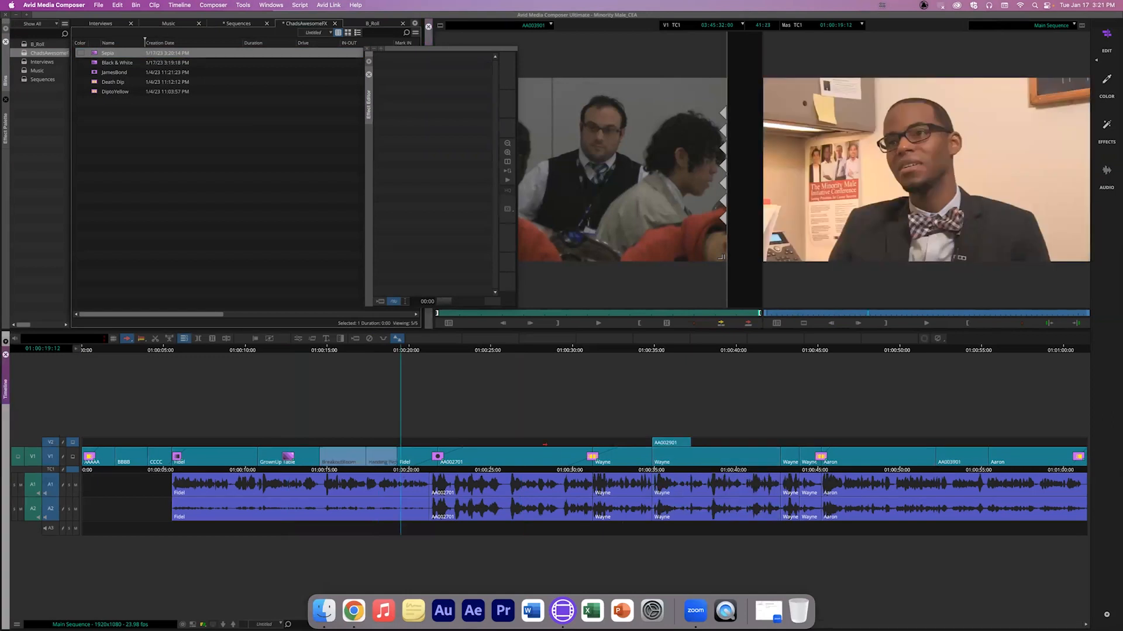
{"action": "left_click", "coordinate": [680, 444], "text": "shift"}
{"action": "left_click", "coordinate": [791, 462], "text": "shift"}
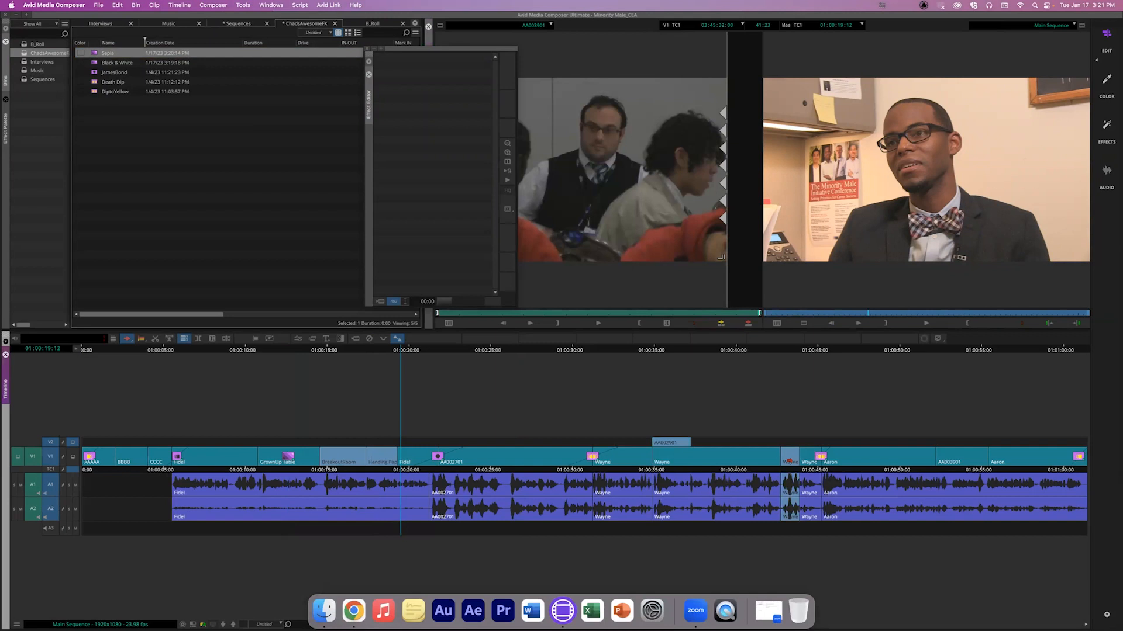
{"action": "left_click", "coordinate": [7, 129]}
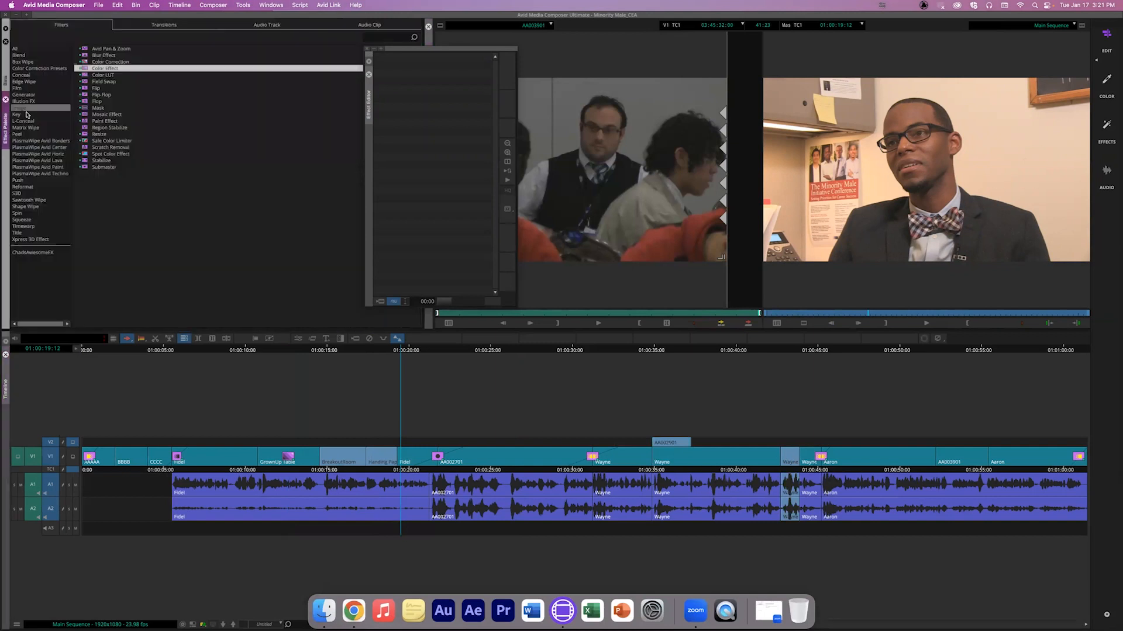
{"action": "left_click", "coordinate": [96, 102]}
{"action": "double_click", "coordinate": [95, 102]}
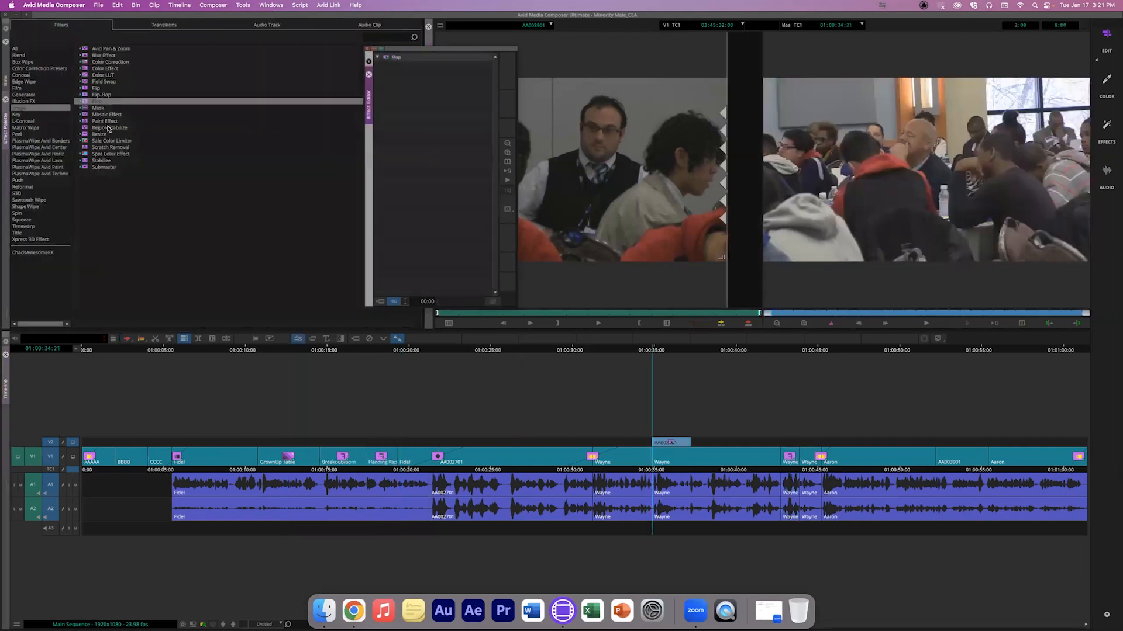
Step: Undo the Flop effect on the group of clips and check the sequence at the Handing Pap clip
{"action": "key", "text": "super+z"}
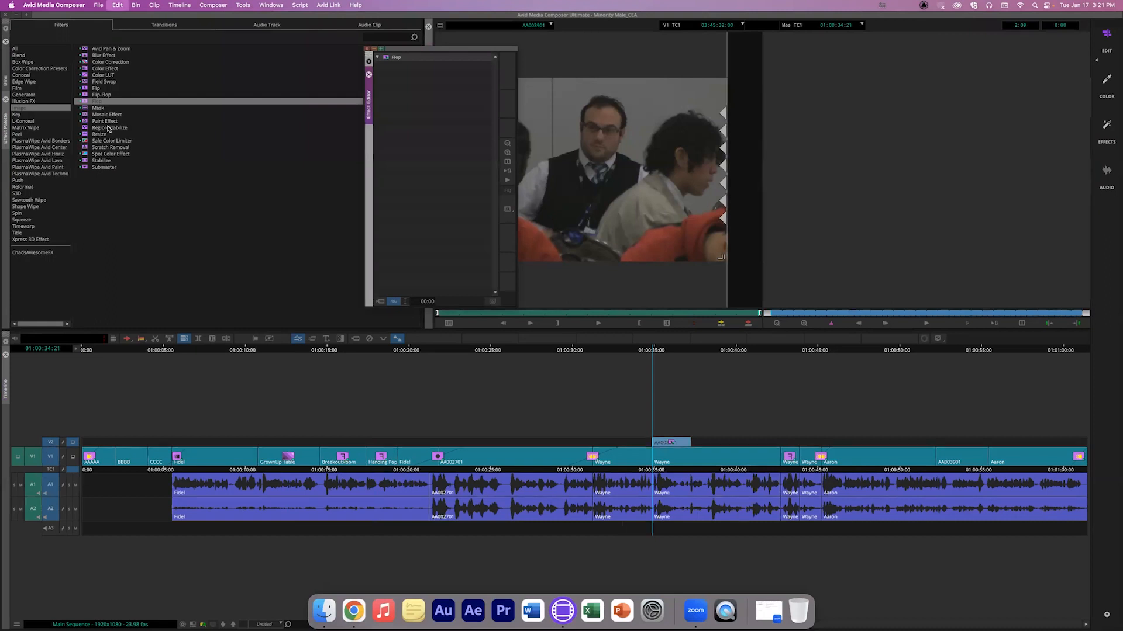
{"action": "left_click", "coordinate": [367, 468]}
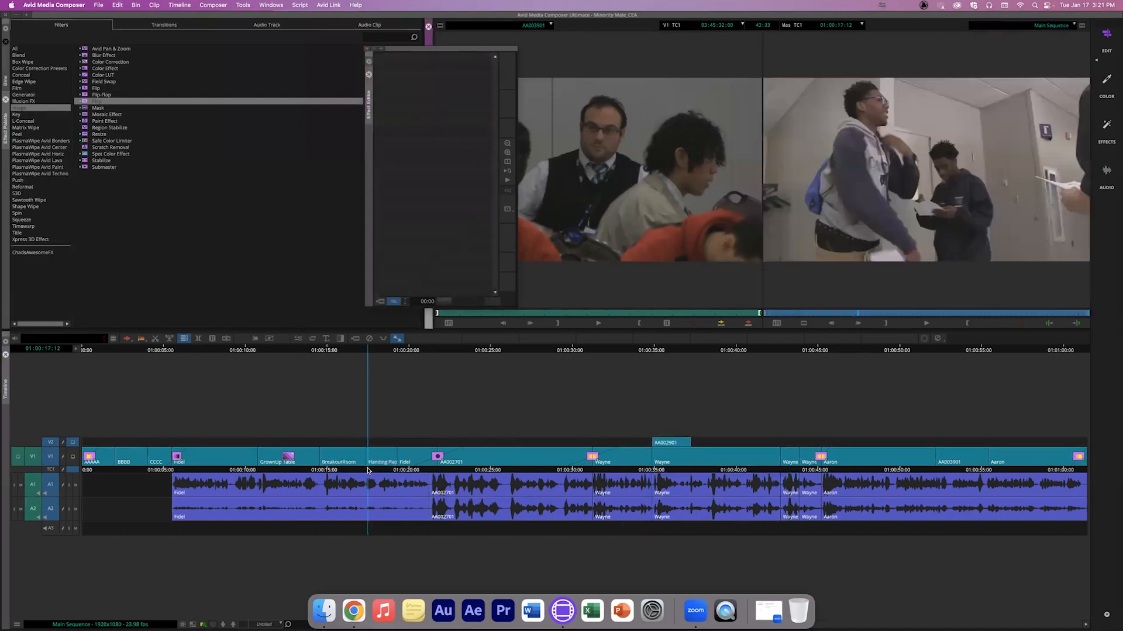
{"action": "left_click", "coordinate": [7, 74]}
{"action": "left_click", "coordinate": [5, 122]}
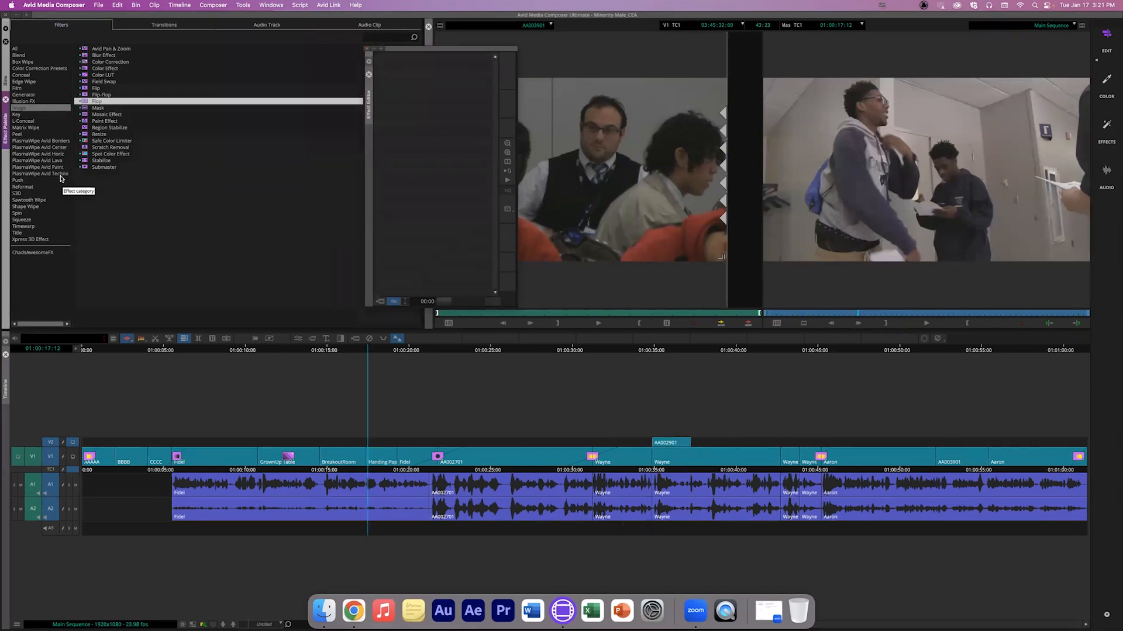
Step: Apply the saved Black & White template to the AA002701 clip on V1 and enter effect mode to show its Color Effect parameters
{"action": "left_click", "coordinate": [6, 74]}
{"action": "left_click", "coordinate": [44, 53]}
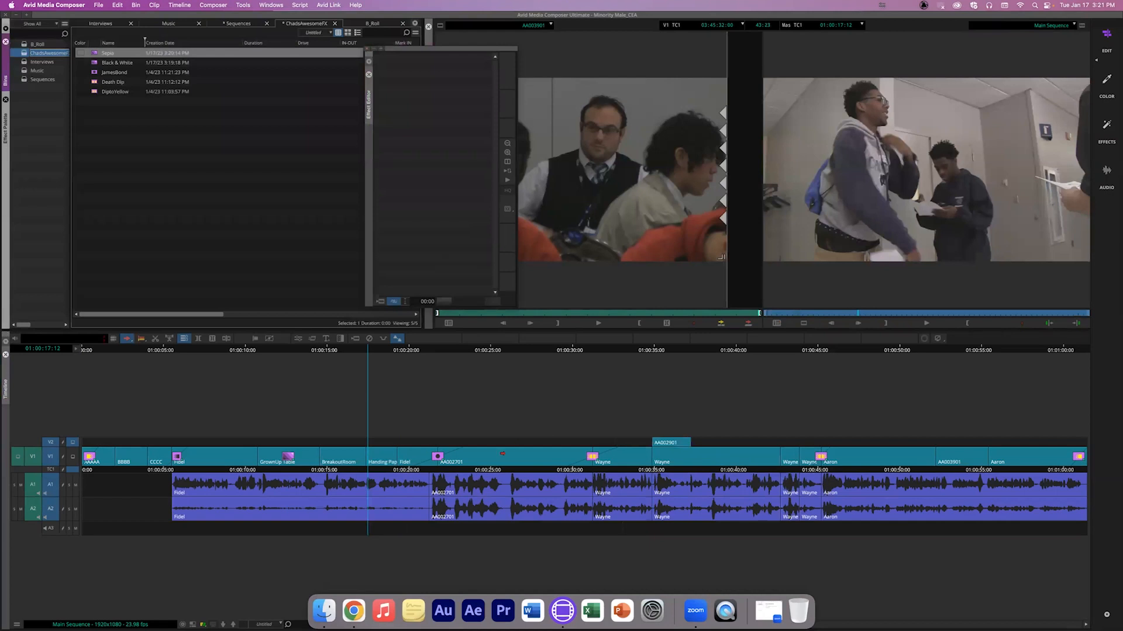
{"action": "left_click_drag", "start_coordinate": [96, 63], "coordinate": [531, 472]}
{"action": "left_click", "coordinate": [490, 472]}
{"action": "left_click", "coordinate": [298, 339]}
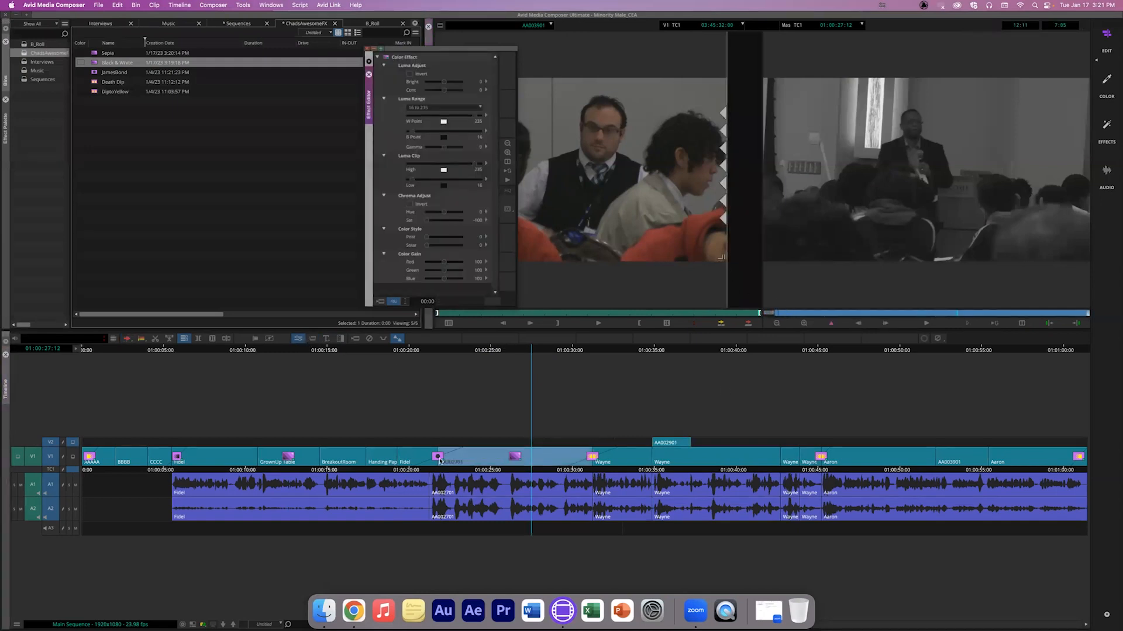
Step: Inspect the Dip to Color transitions near 01:00:31:08 and 01:00:45:03, comparing the yellow one's values near its start and end
{"action": "left_click", "coordinate": [594, 458]}
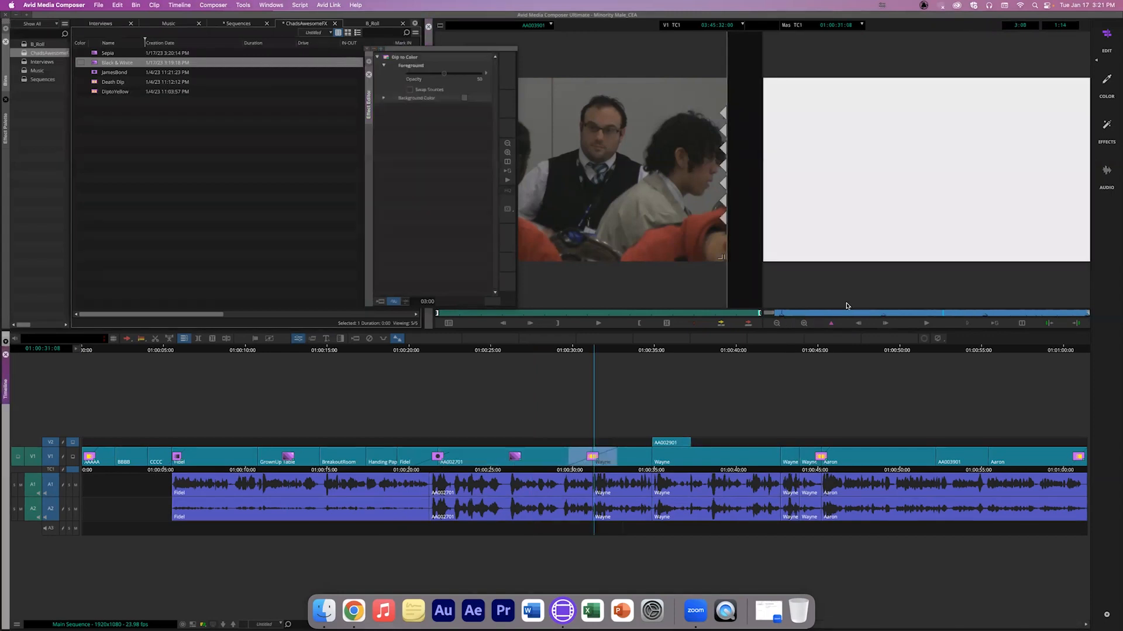
{"action": "left_click", "coordinate": [821, 457]}
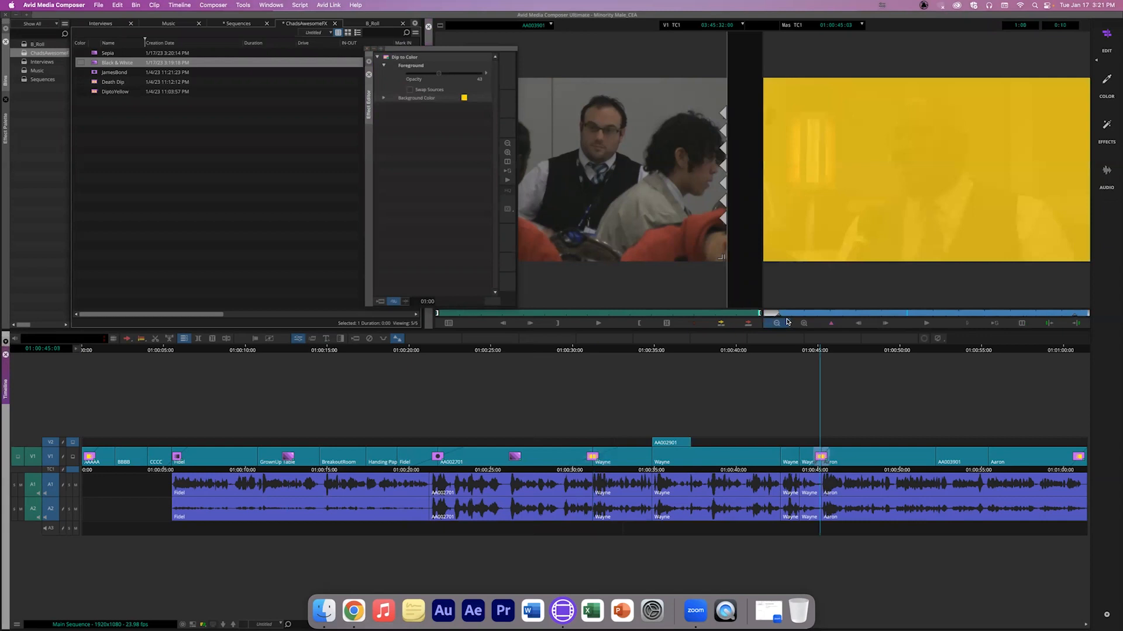
{"action": "left_click", "coordinate": [779, 315]}
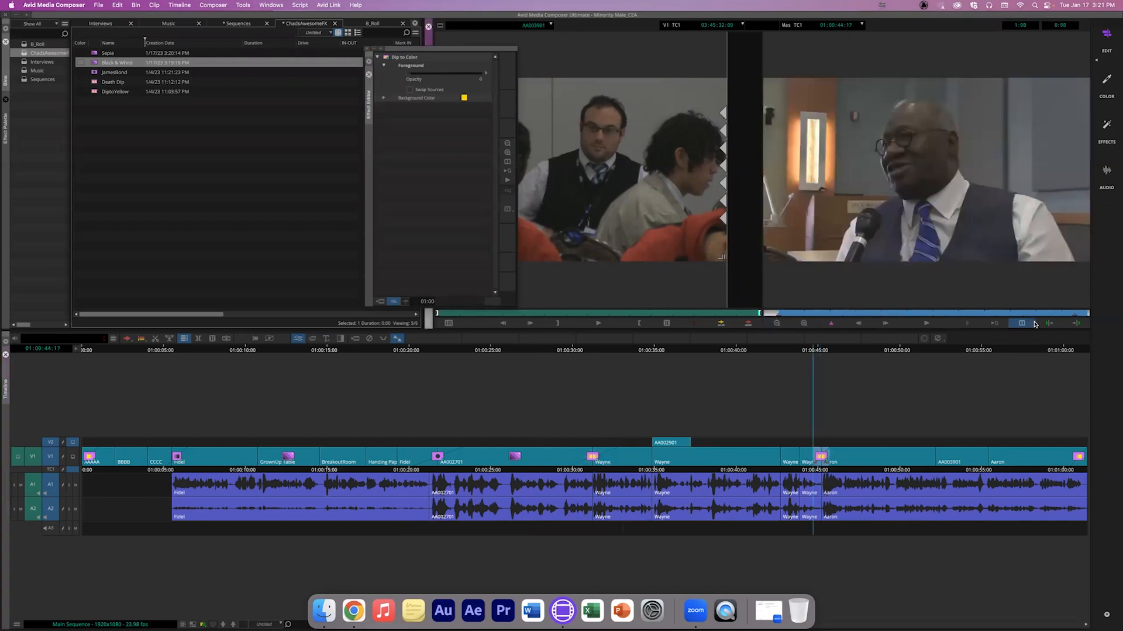
{"action": "left_click", "coordinate": [1075, 316]}
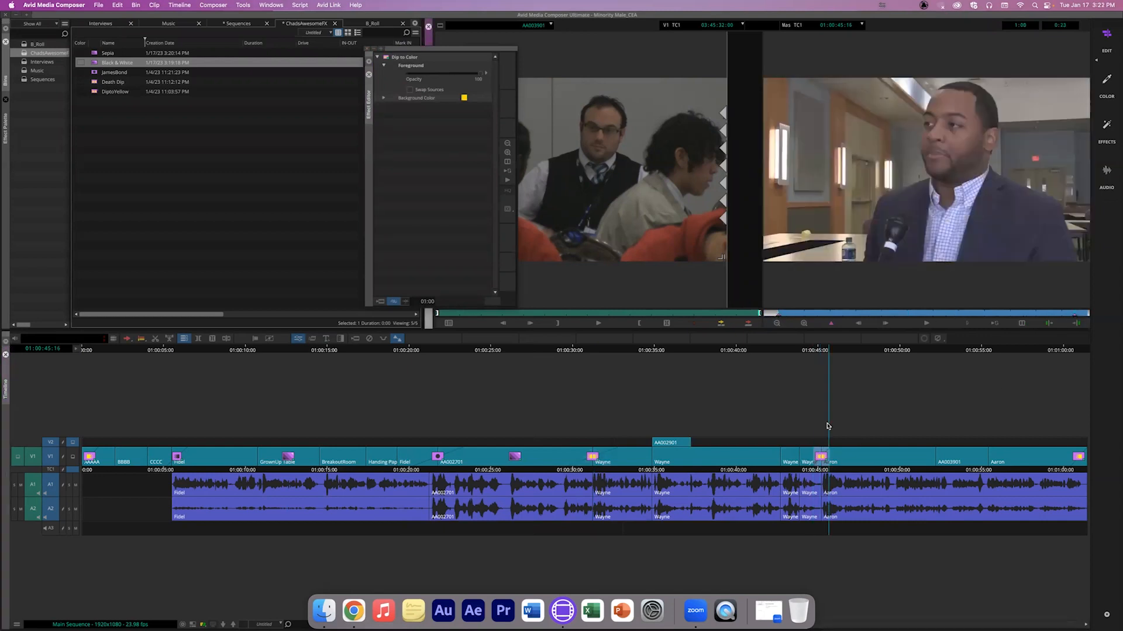
Step: Set the Color Effect's saturation to 0 at the first frame of AA002701, where the Circle transition begins at 01:00:20:07
{"action": "left_click", "coordinate": [514, 457]}
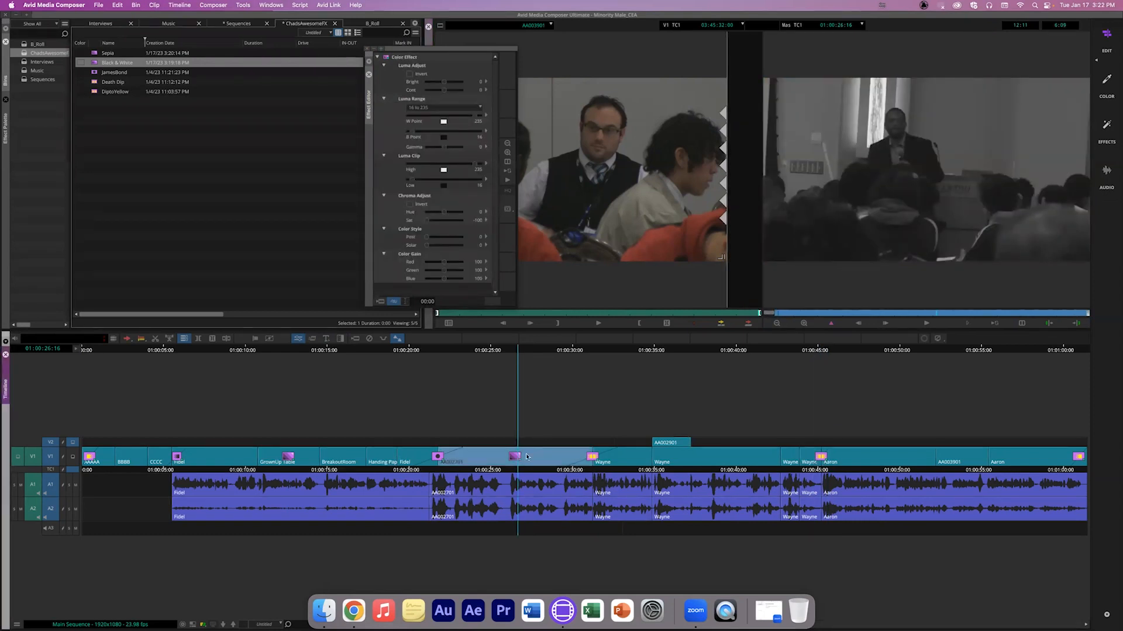
{"action": "left_click_drag", "start_coordinate": [804, 314], "coordinate": [760, 317]}
{"action": "left_click_drag", "start_coordinate": [479, 471], "coordinate": [415, 476]}
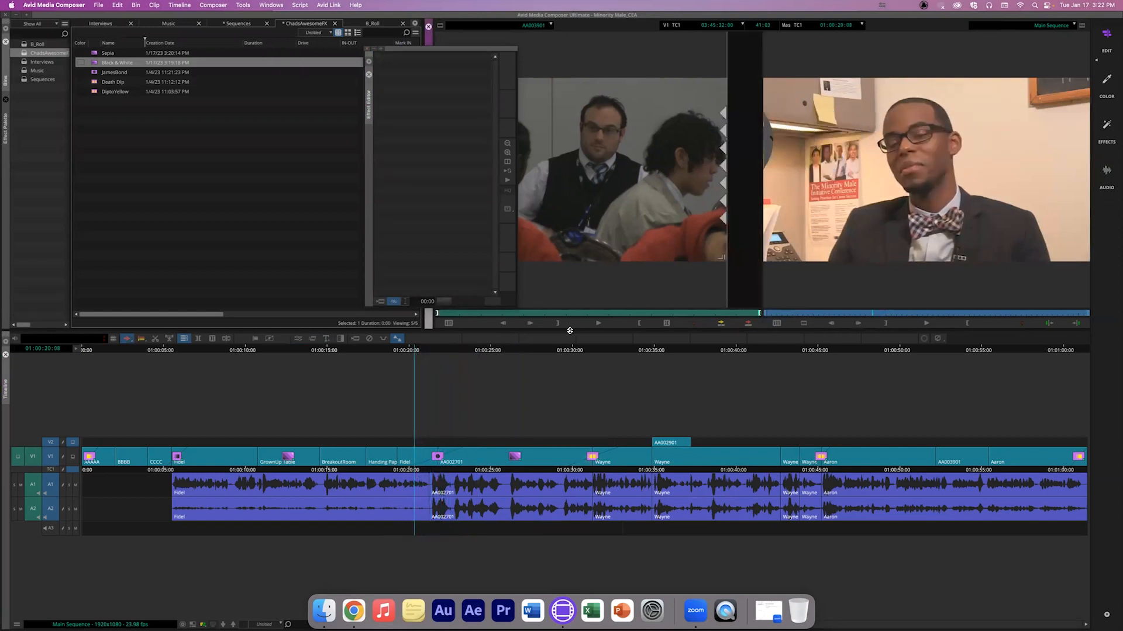
{"action": "left_click", "coordinate": [397, 338]}
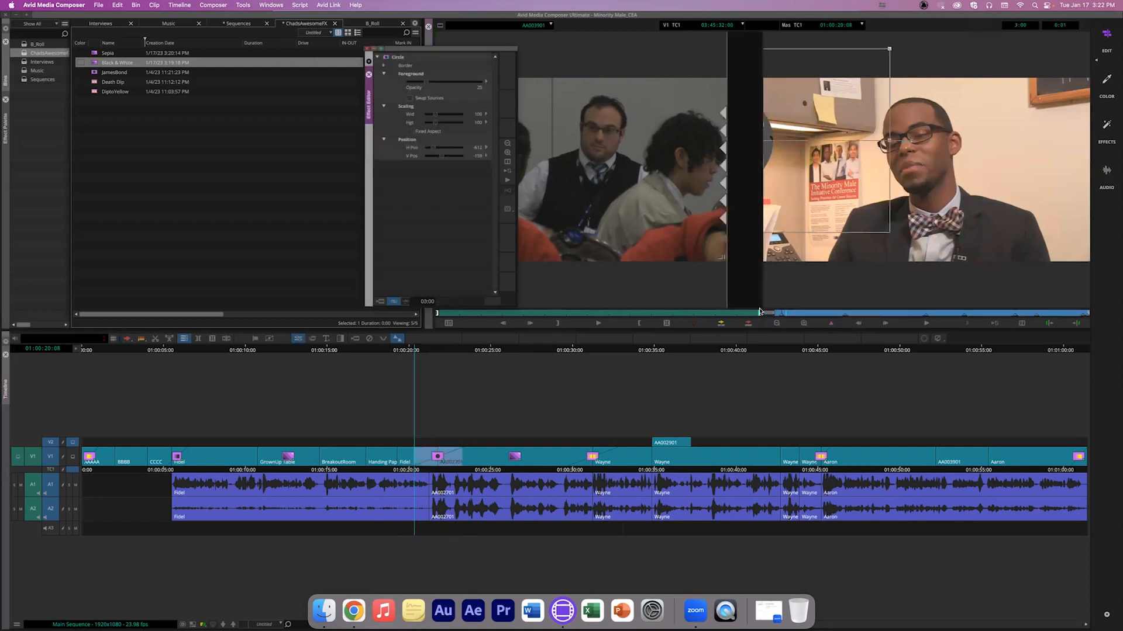
{"action": "left_click", "coordinate": [518, 446]}
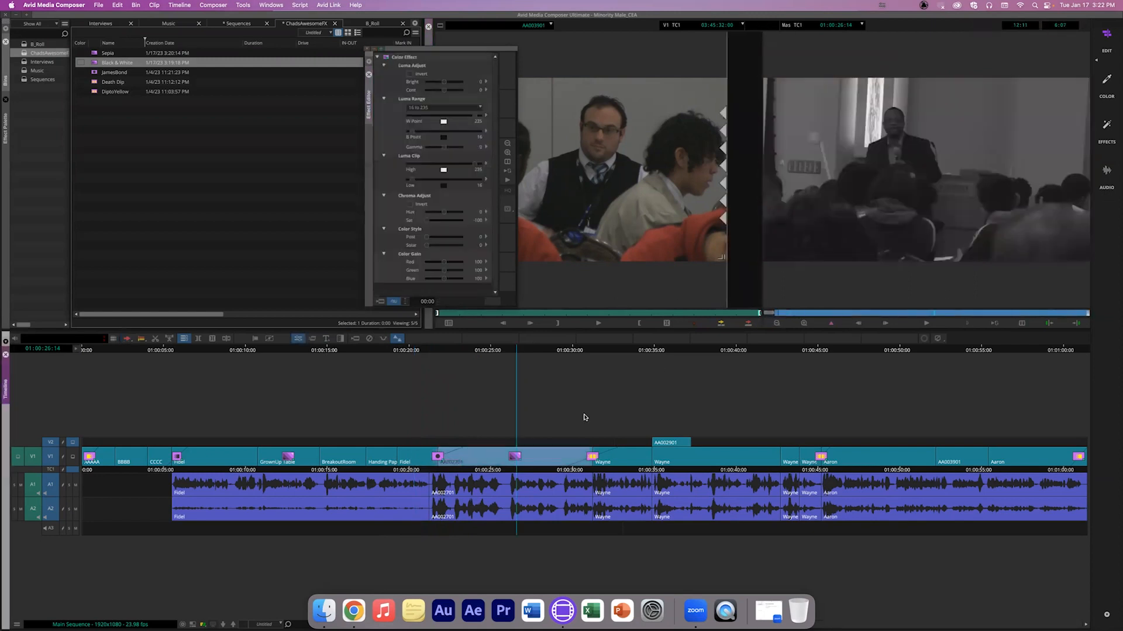
{"action": "left_click", "coordinate": [789, 316]}
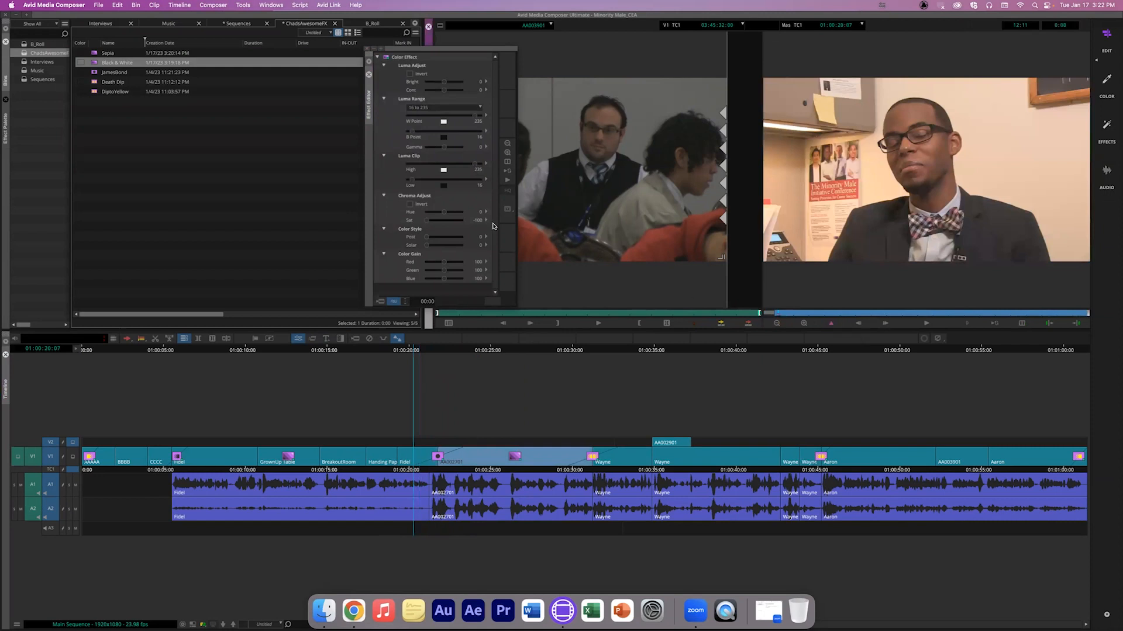
{"action": "left_click", "coordinate": [428, 220]}
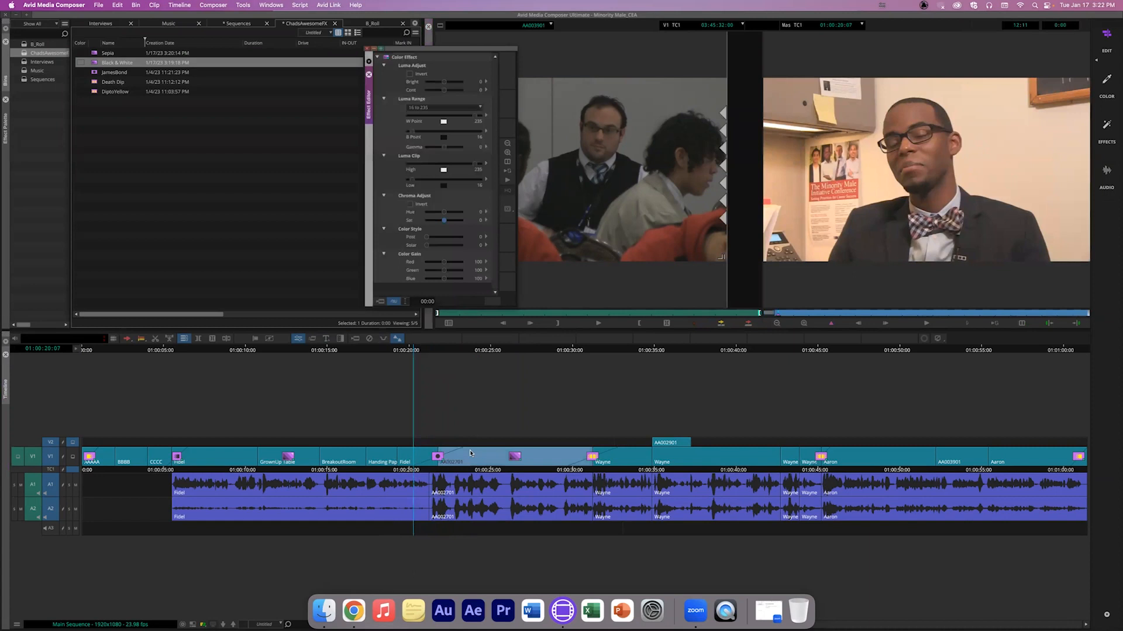
Step: Review the circle reveal around 01:00:23:00 and set the Color Effect's saturation to -100 at 01:00:27:18
{"action": "key", "text": "space"}
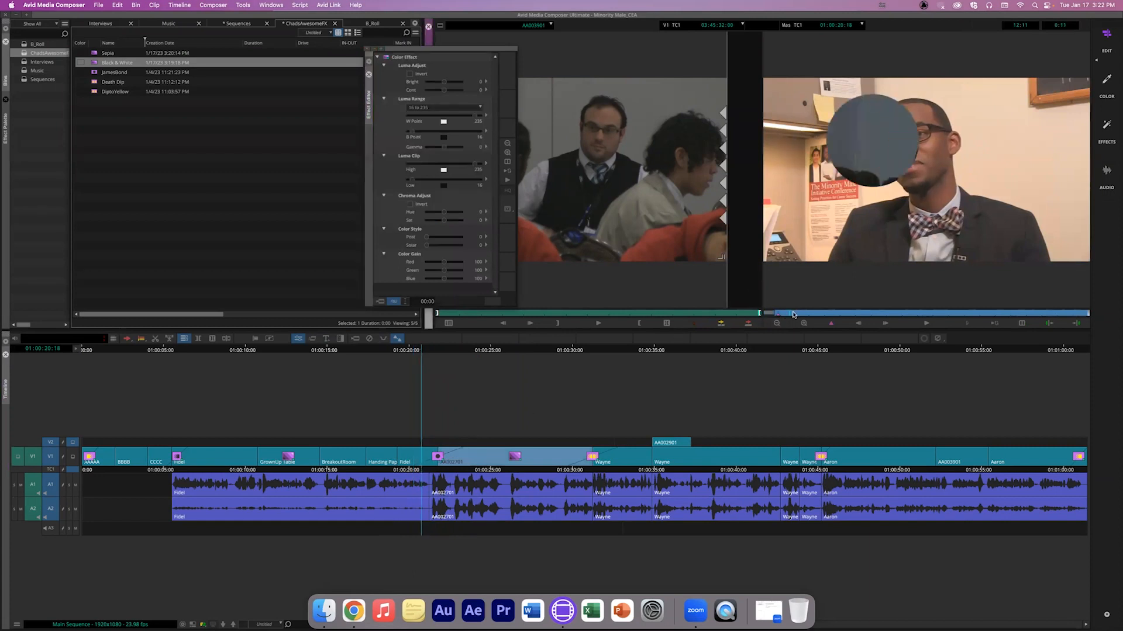
{"action": "key", "text": "space"}
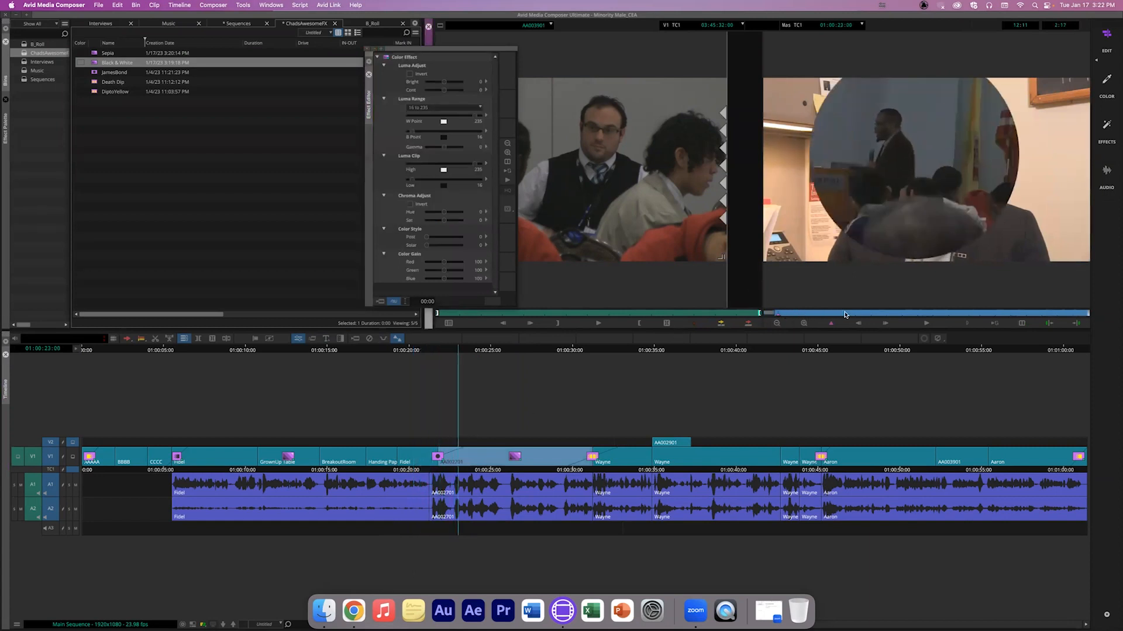
{"action": "left_click_drag", "start_coordinate": [858, 313], "coordinate": [963, 311]}
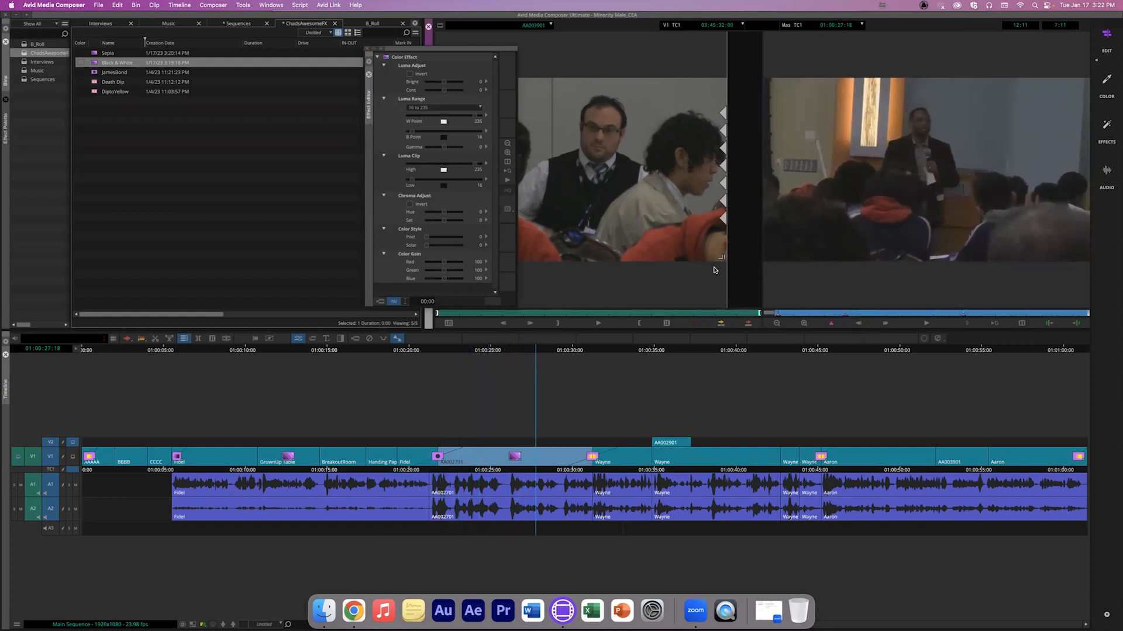
{"action": "left_click_drag", "start_coordinate": [444, 222], "coordinate": [419, 222]}
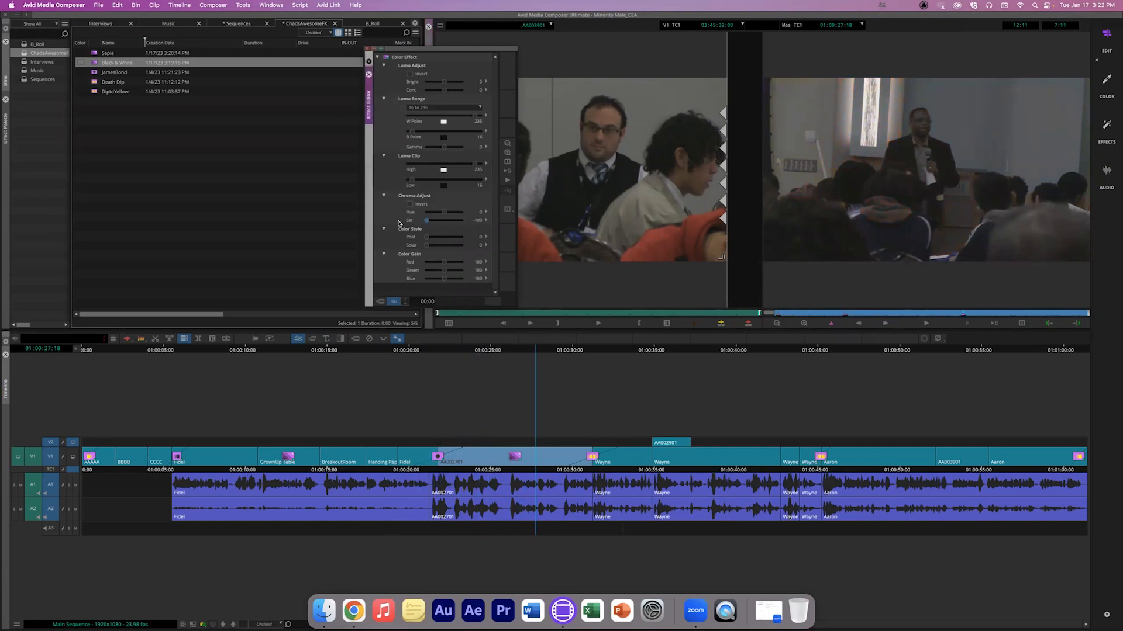
Step: Play and scrub AA002701 from its Circle transition to about 01:00:29:07 to check the fade from color to black and white
{"action": "left_click", "coordinate": [791, 314]}
{"action": "left_click_drag", "start_coordinate": [791, 316], "coordinate": [769, 324]}
{"action": "key", "text": "space"}
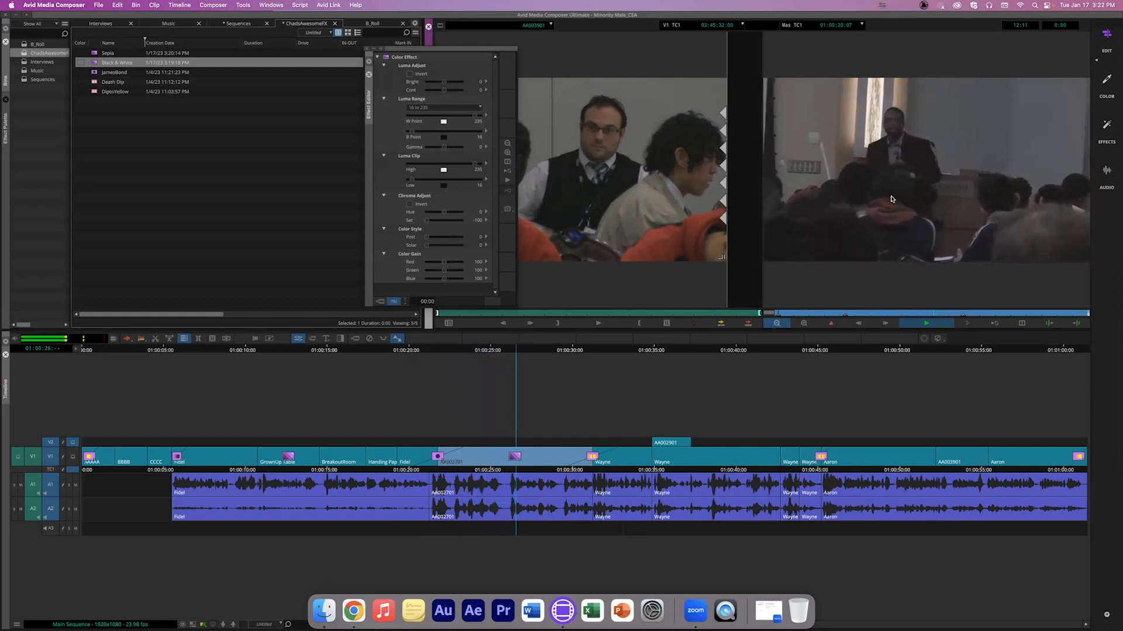
{"action": "key", "text": "space"}
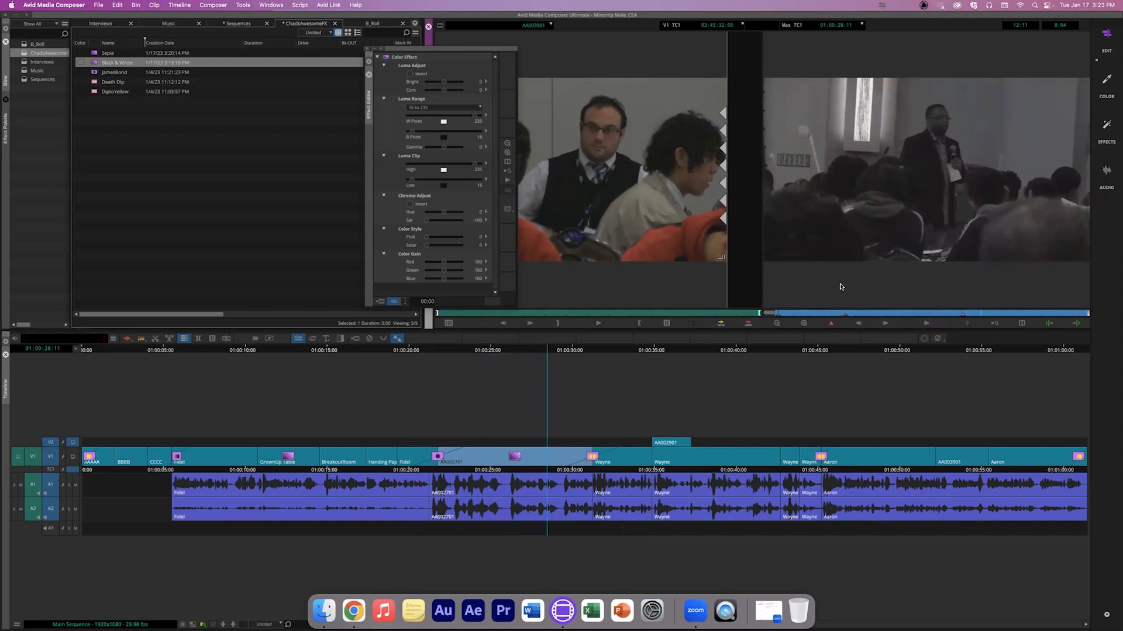
{"action": "left_click_drag", "start_coordinate": [833, 313], "coordinate": [763, 313]}
{"action": "key", "text": "space"}
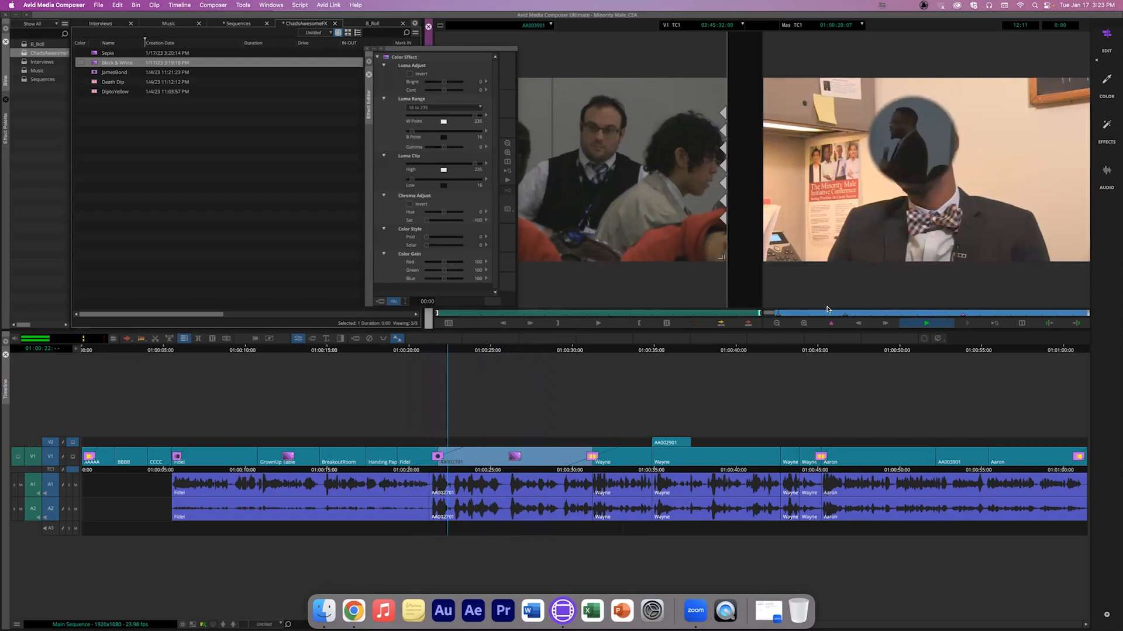
{"action": "key", "text": "space"}
{"action": "left_click_drag", "start_coordinate": [884, 317], "coordinate": [948, 316]}
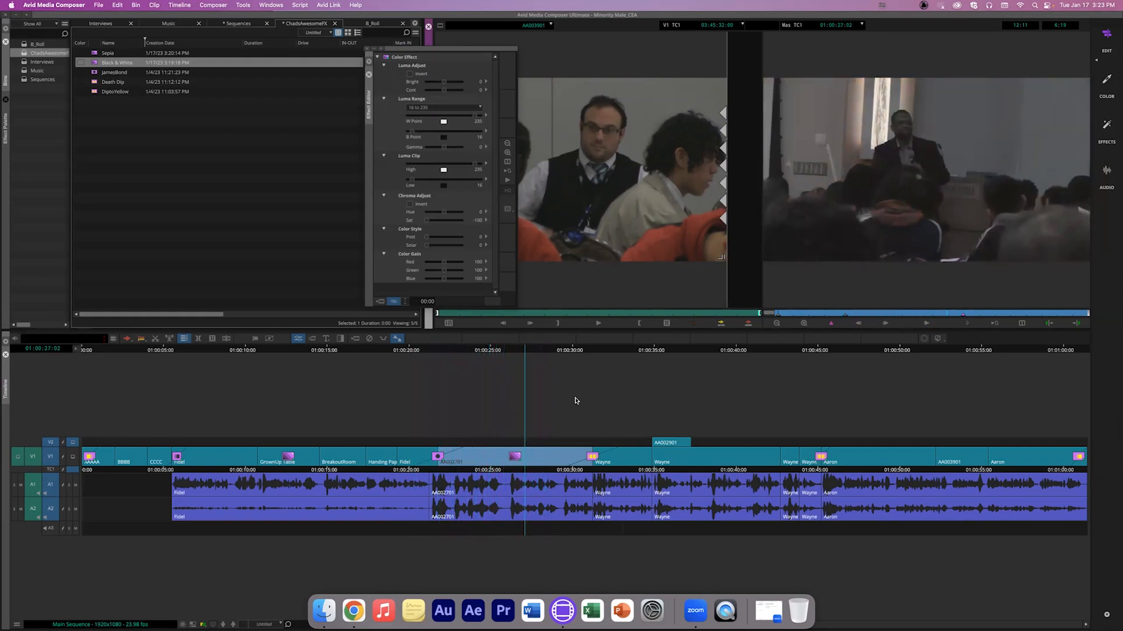
{"action": "left_click_drag", "start_coordinate": [486, 471], "coordinate": [460, 473]}
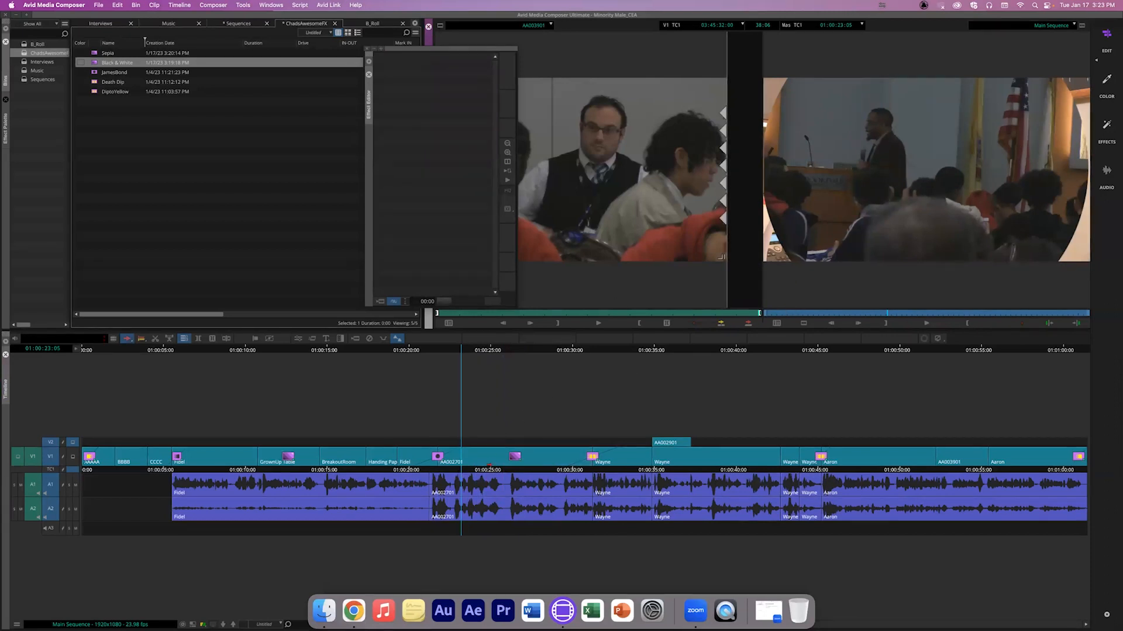
{"action": "left_click_drag", "start_coordinate": [484, 471], "coordinate": [561, 470]}
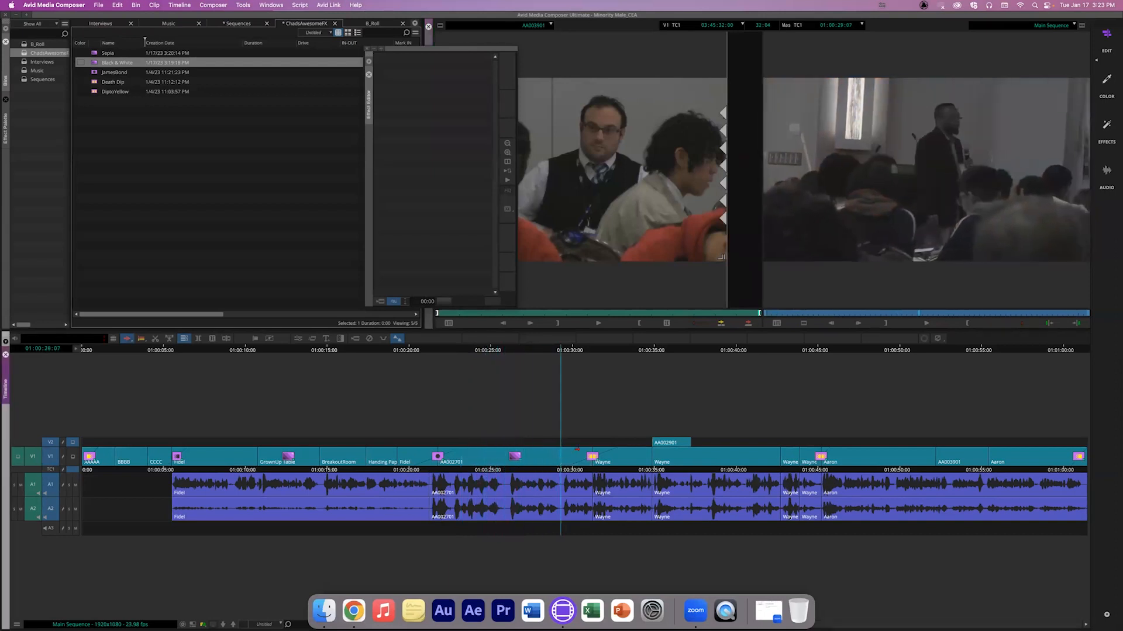
{"action": "left_click_drag", "start_coordinate": [786, 315], "coordinate": [879, 315]}
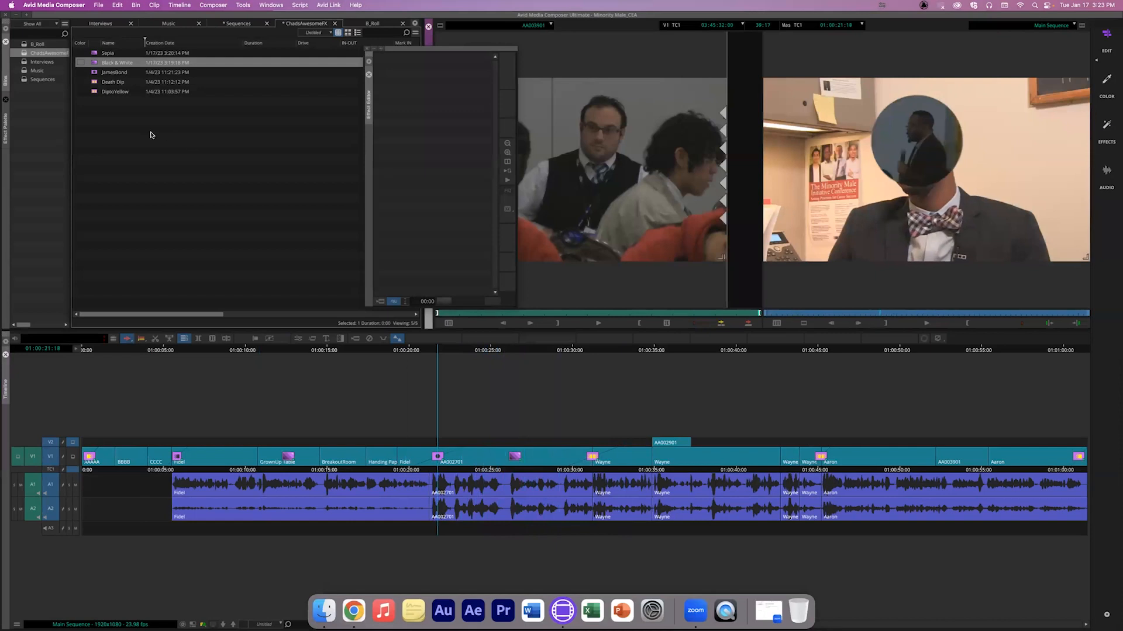
Step: Apply the Shape Wipe category's Circle effect to the V1 interview clip at 01:00:08:12
{"action": "left_click", "coordinate": [7, 128]}
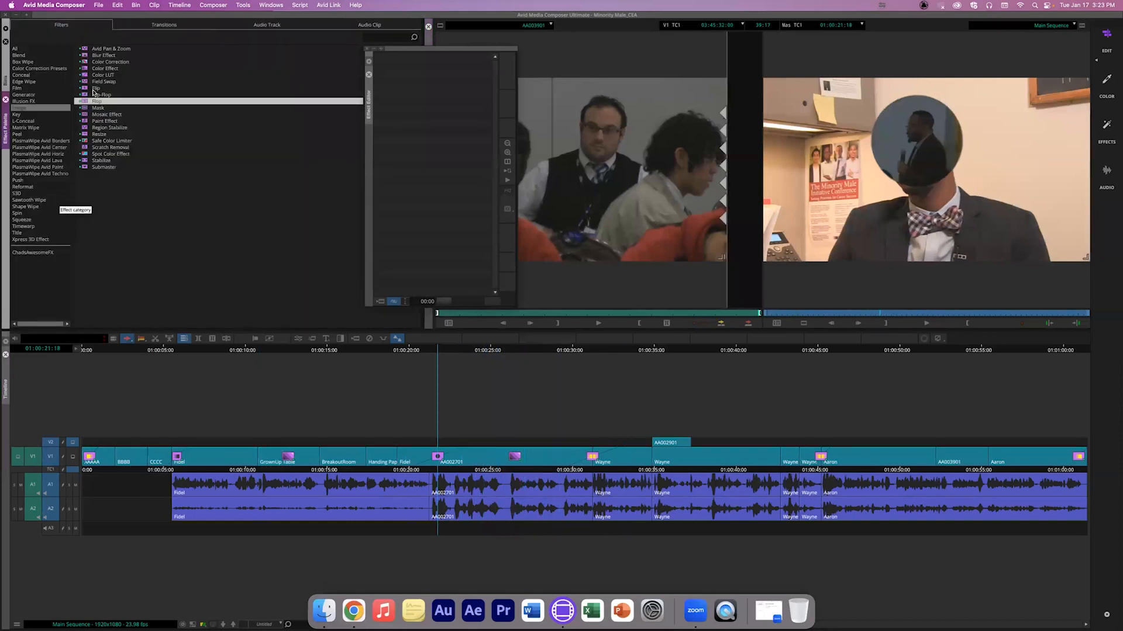
{"action": "left_click", "coordinate": [35, 208]}
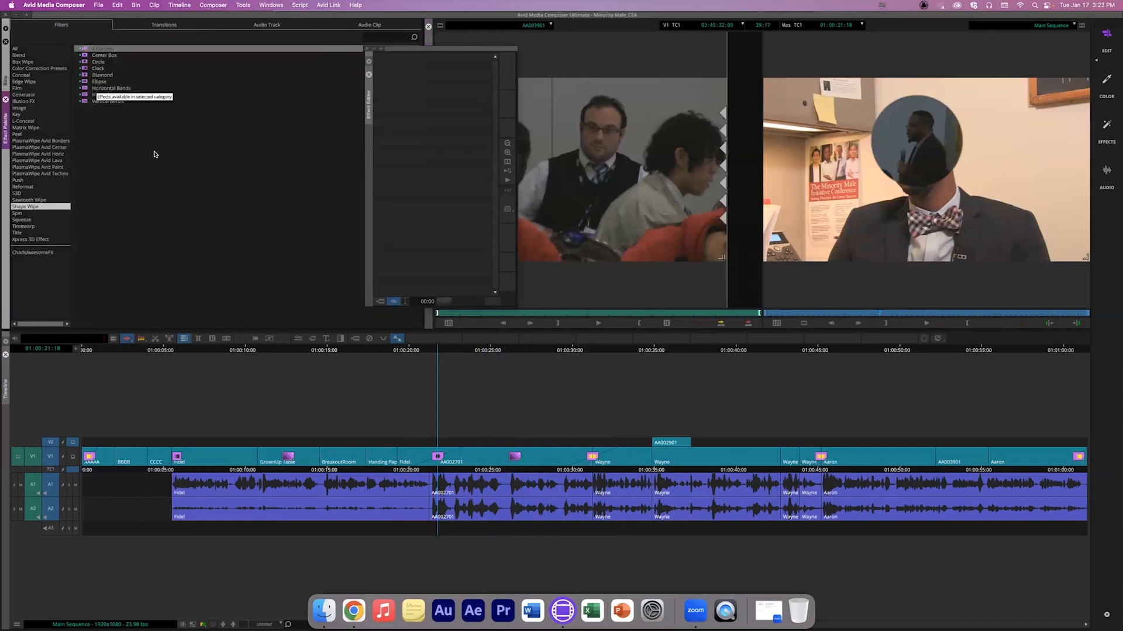
{"action": "left_click_drag", "start_coordinate": [203, 472], "coordinate": [221, 471]}
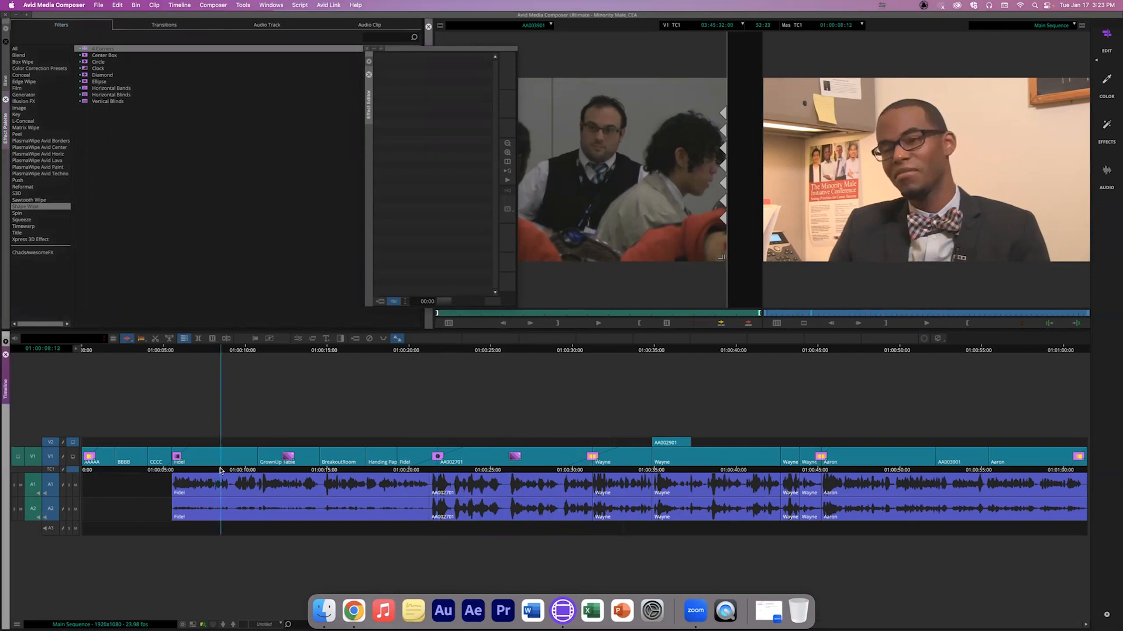
{"action": "left_click_drag", "start_coordinate": [89, 62], "coordinate": [225, 463]}
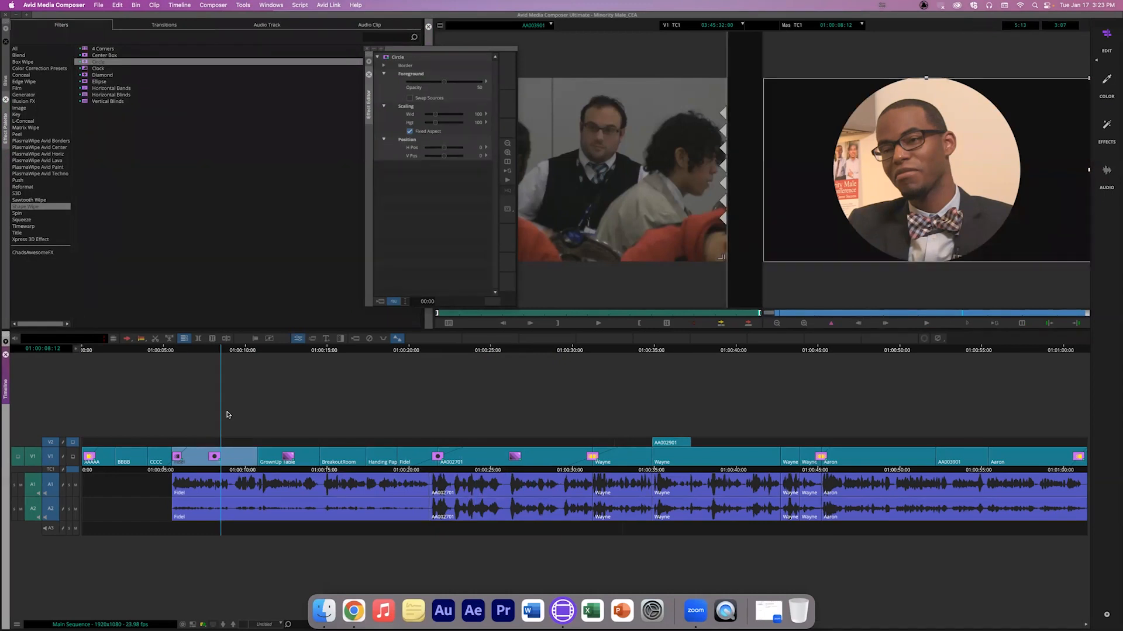
Step: Add keyframes to the interview clip's Circle effect at 01:00:06:11 and 01:00:07:16
{"action": "left_click_drag", "start_coordinate": [790, 313], "coordinate": [916, 315]}
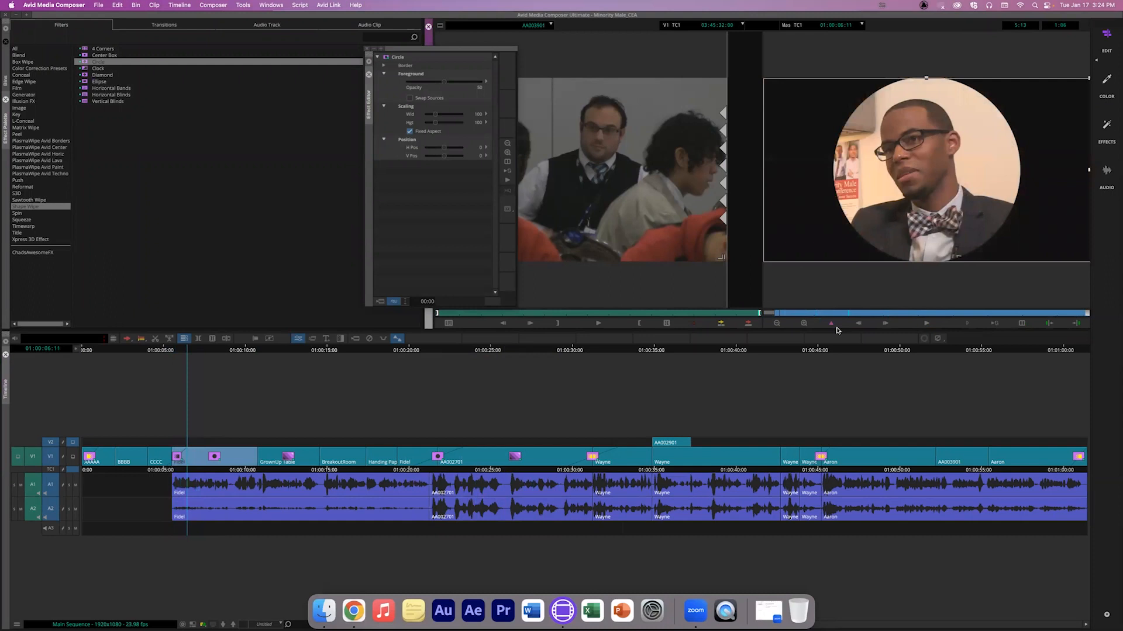
{"action": "left_click", "coordinate": [831, 324]}
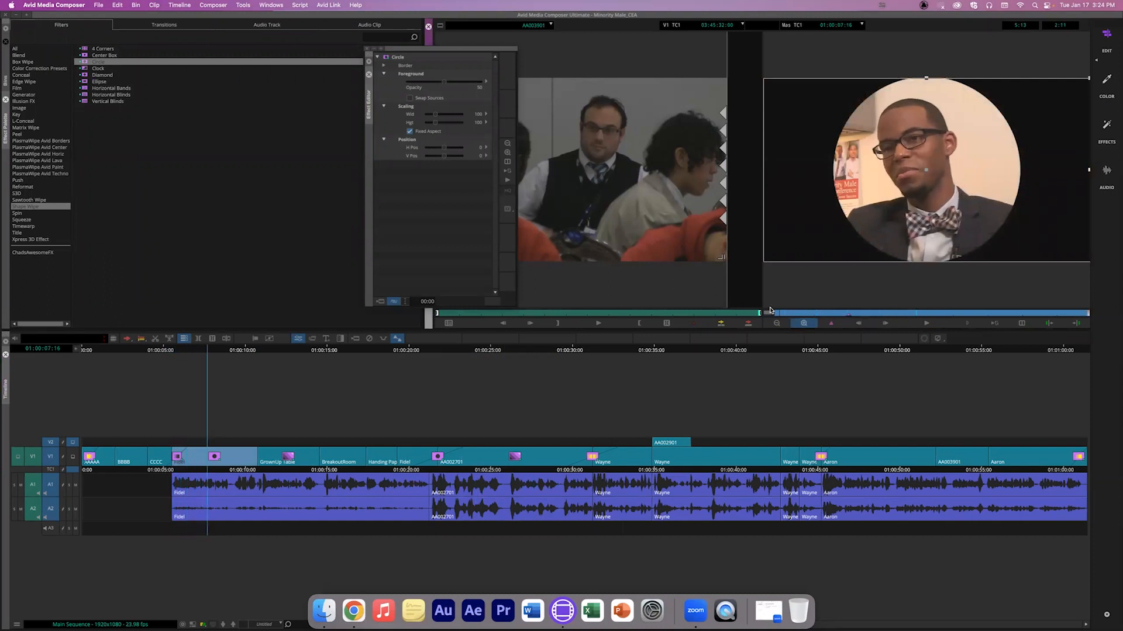
{"action": "left_click", "coordinate": [824, 325]}
Step: Reduce the interview clip's Circle effect opacity to 28 at the 01:00:07:16 keyframe, and scrub the clip to check the circle's size change
{"action": "left_click_drag", "start_coordinate": [444, 84], "coordinate": [443, 83]}
{"action": "left_click", "coordinate": [983, 314]}
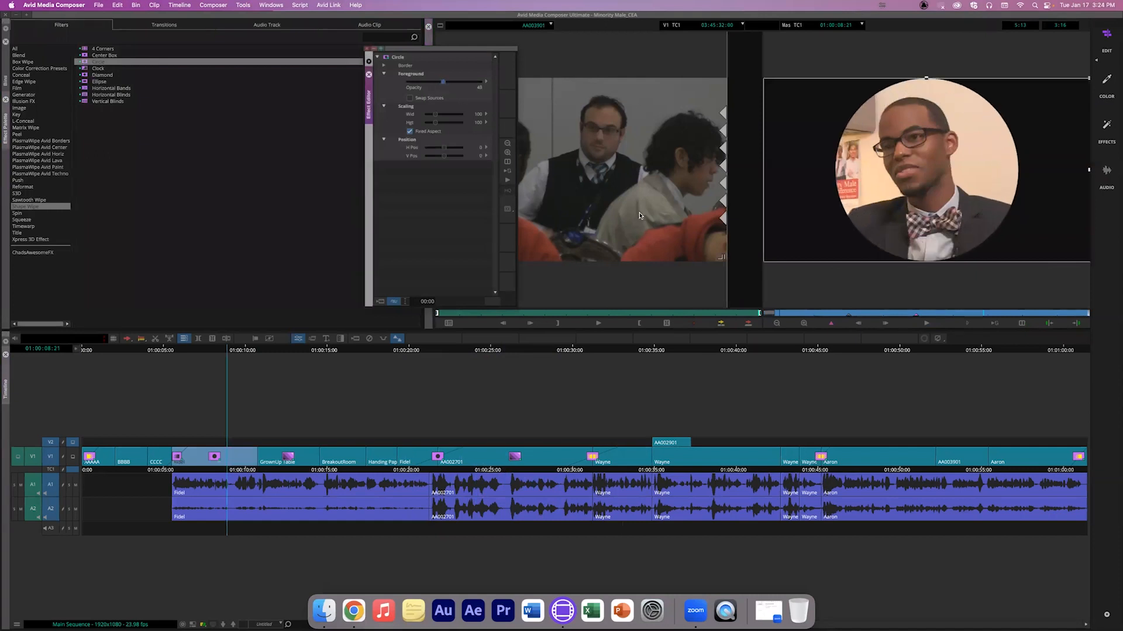
{"action": "left_click_drag", "start_coordinate": [833, 314], "coordinate": [920, 309]}
{"action": "left_click", "coordinate": [917, 315]}
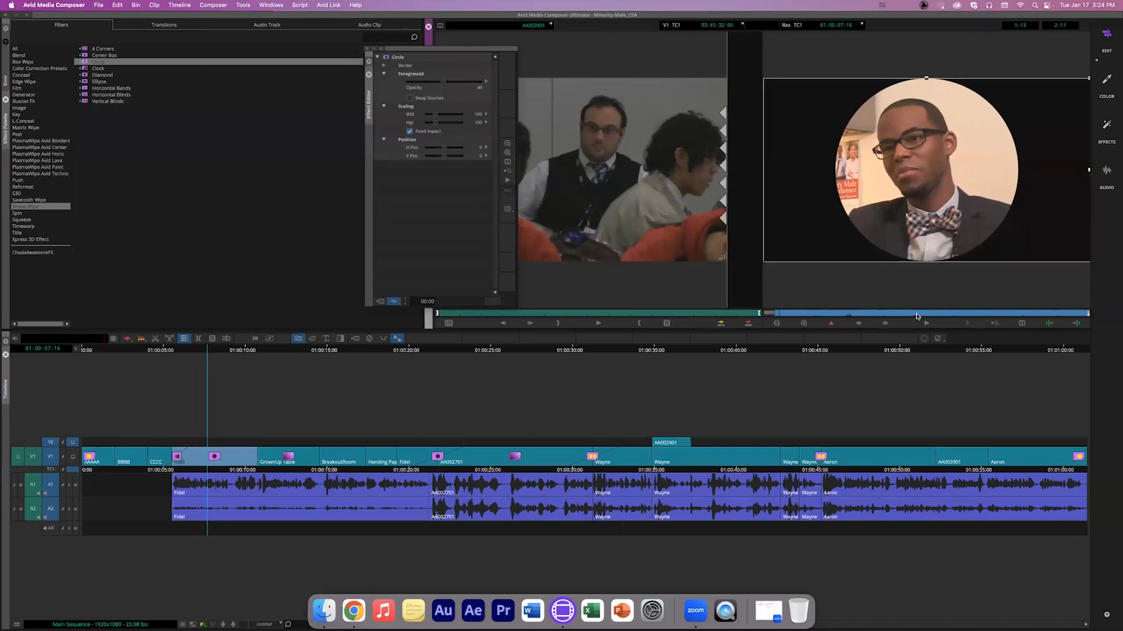
{"action": "left_click", "coordinate": [959, 314]}
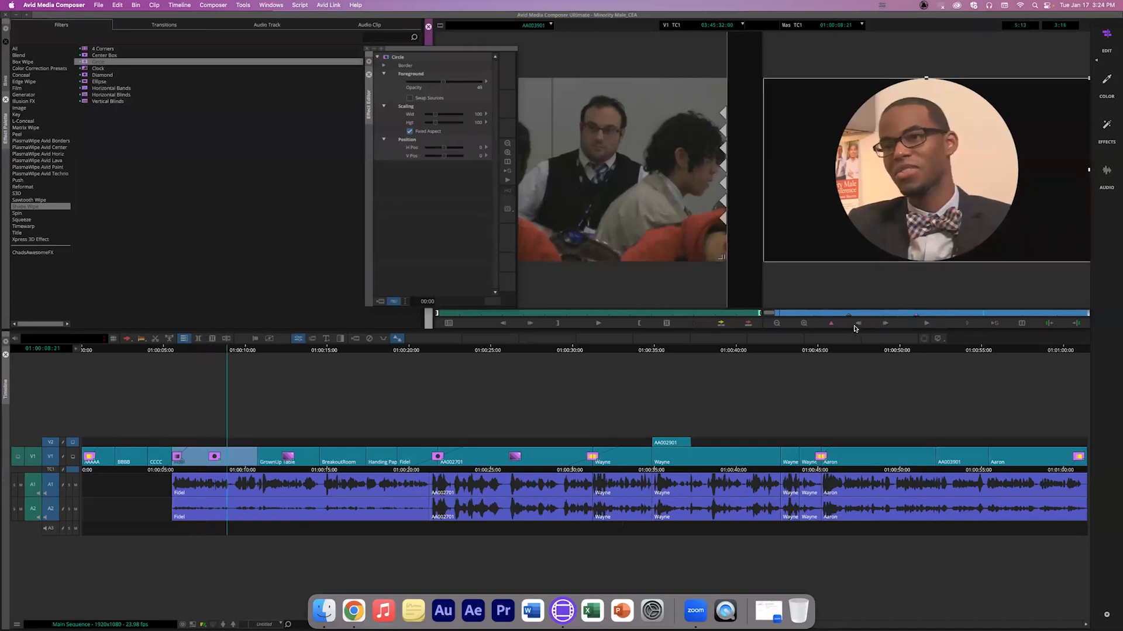
{"action": "left_click", "coordinate": [916, 315]}
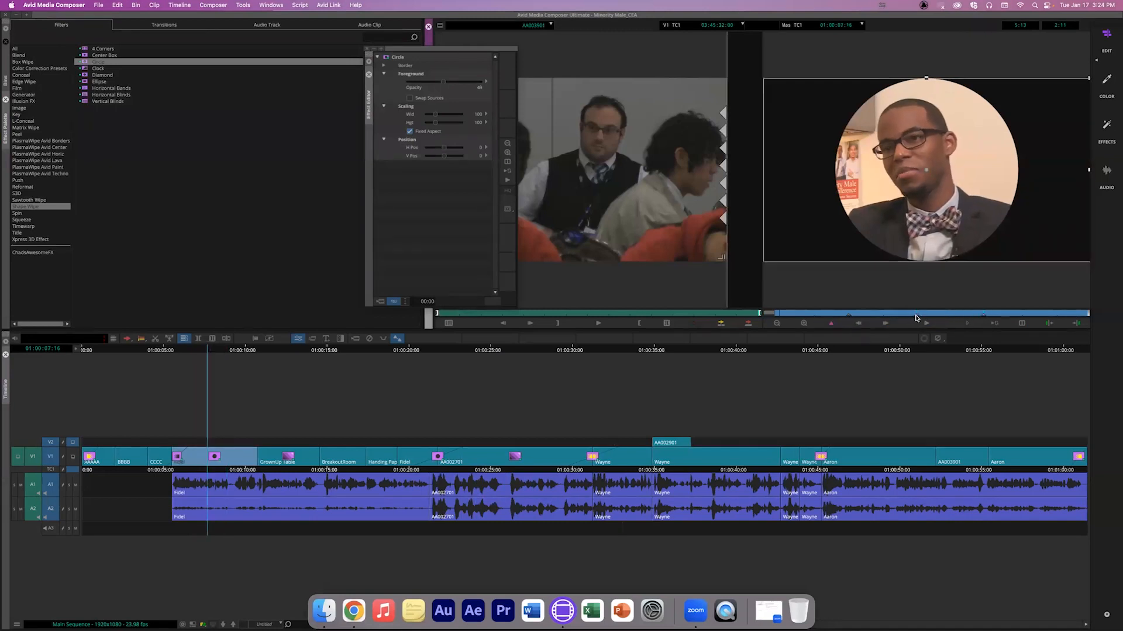
{"action": "left_click_drag", "start_coordinate": [443, 82], "coordinate": [427, 82]}
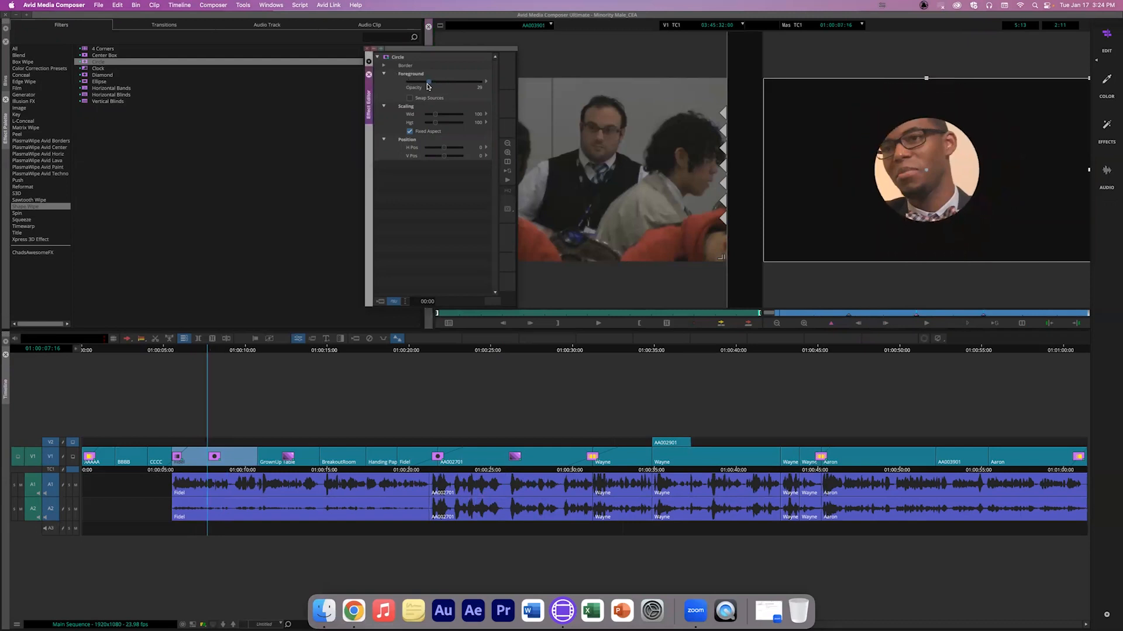
{"action": "left_click_drag", "start_coordinate": [816, 314], "coordinate": [903, 307]}
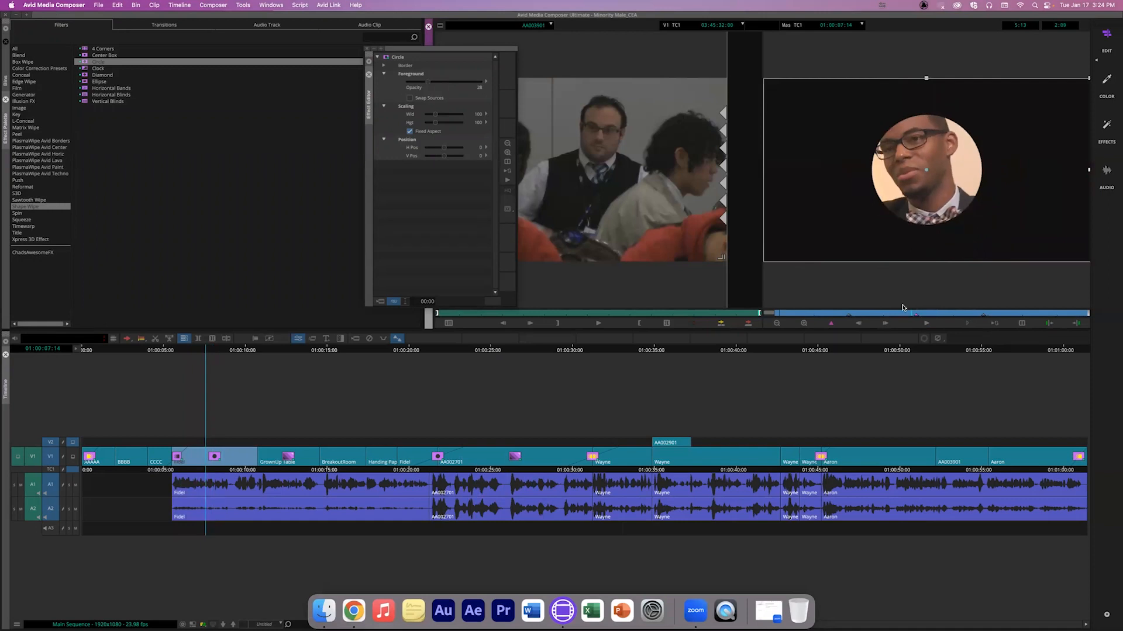
Step: Set the Circle effect's border softness to 41 and check the soft edge at 01:00:08:06
{"action": "left_click", "coordinate": [384, 66]}
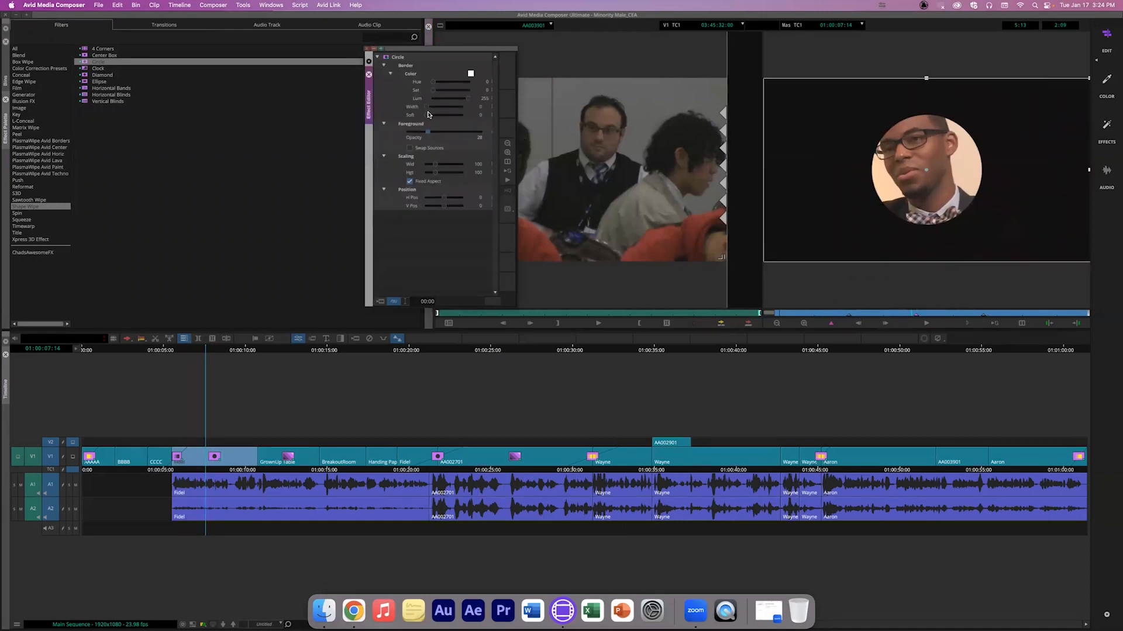
{"action": "left_click_drag", "start_coordinate": [428, 115], "coordinate": [449, 115]}
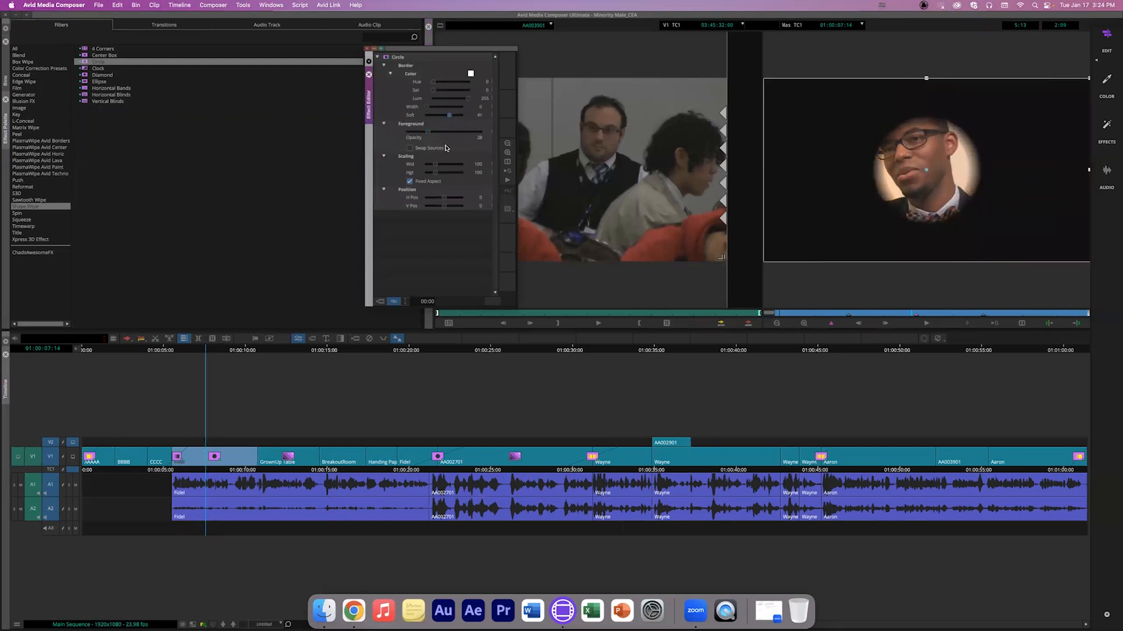
{"action": "left_click", "coordinate": [216, 471]}
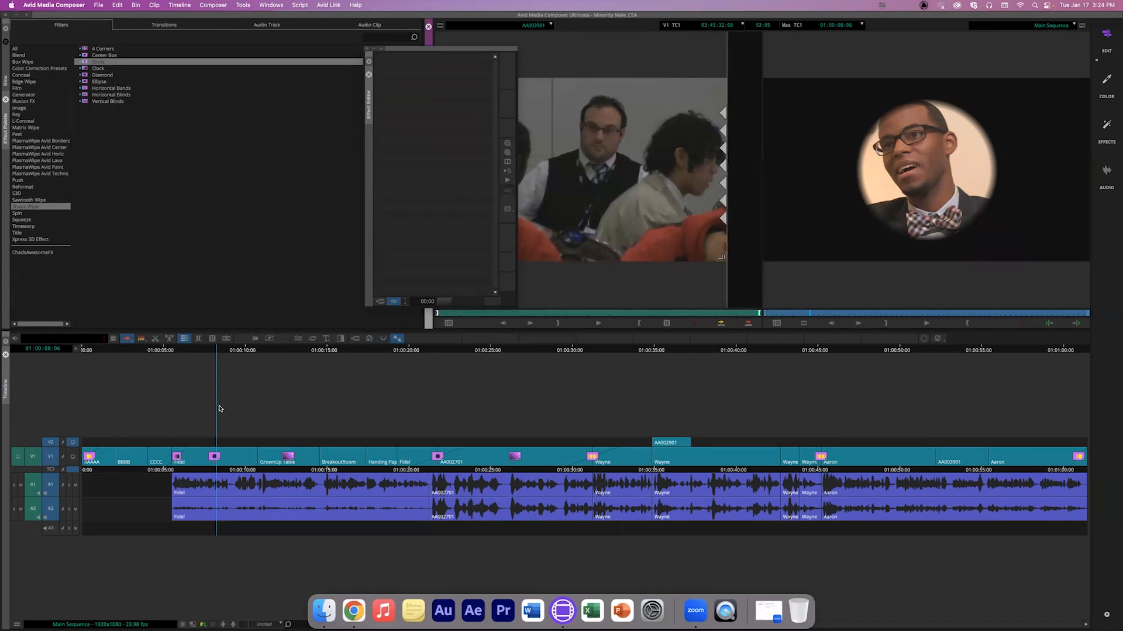
Step: Remove the Circle effect from the interview clip in effect mode, and undo the removal
{"action": "left_click", "coordinate": [299, 338]}
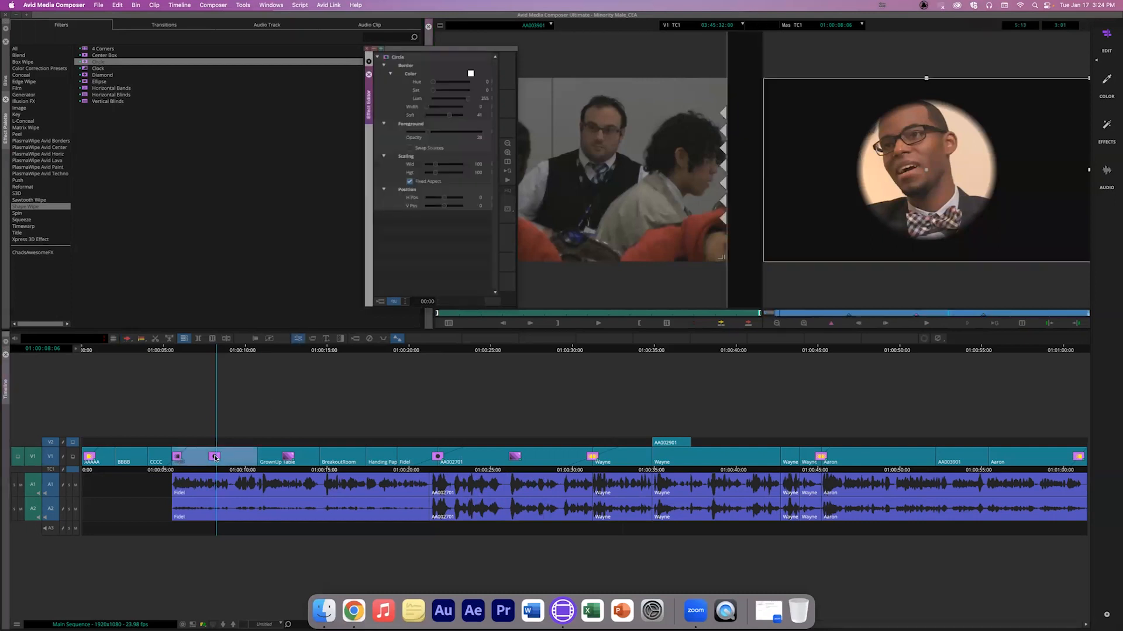
{"action": "key", "text": "Left"}
{"action": "key", "text": "Left"}
{"action": "key", "text": "Delete"}
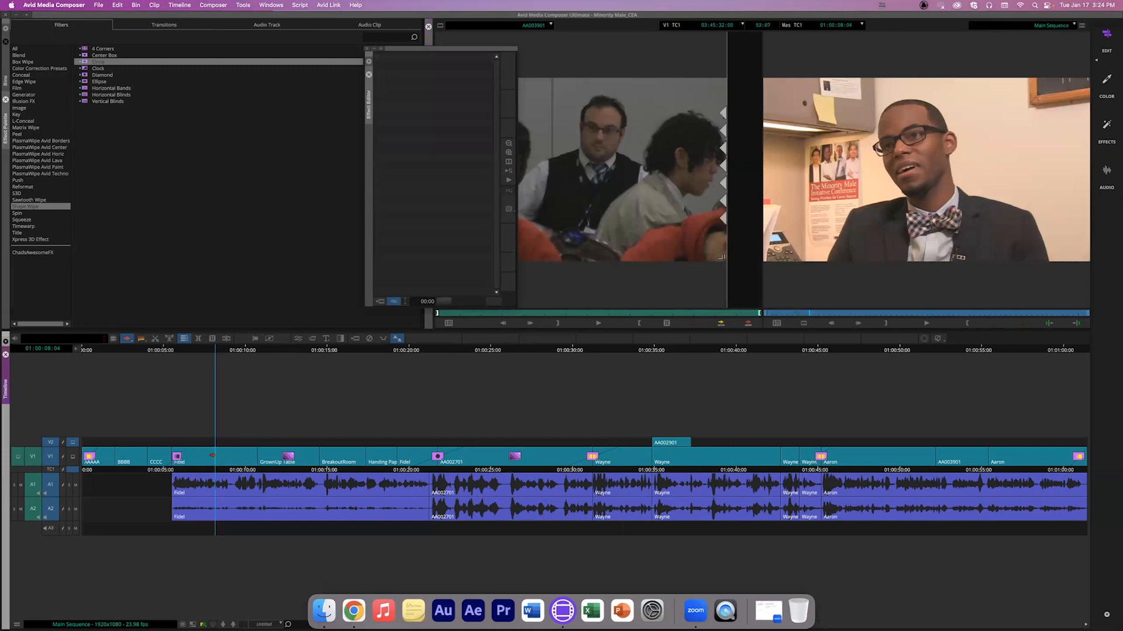
{"action": "key", "text": "super+z"}
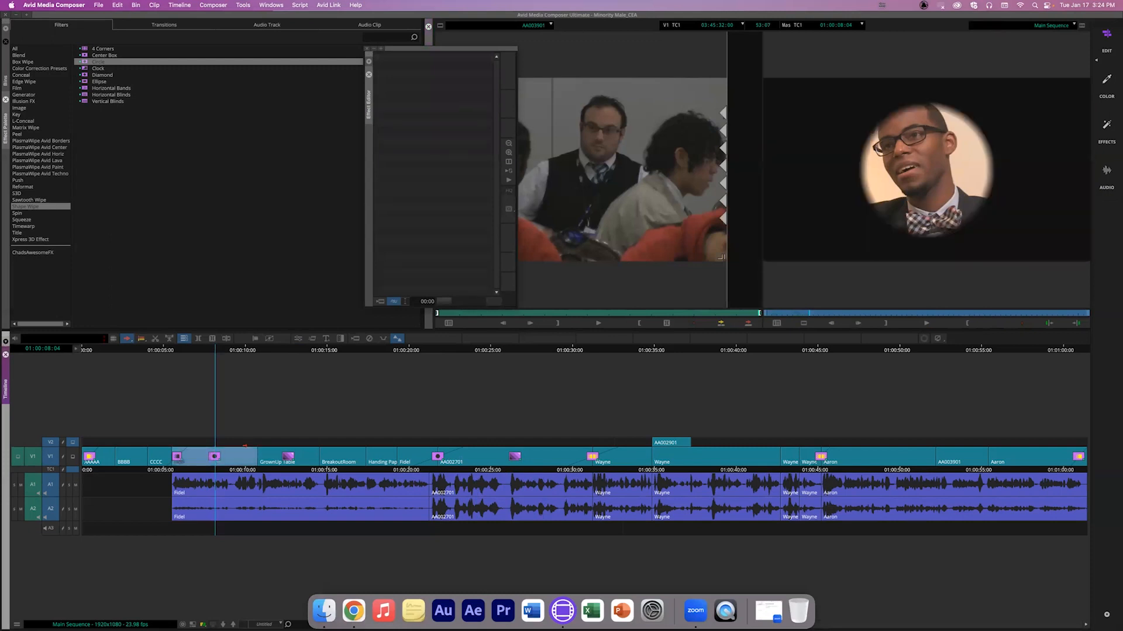
Step: Delete the selected timeline tracks at 01:00:08:05, and undo the track deletion
{"action": "left_click_drag", "start_coordinate": [223, 472], "coordinate": [216, 471]}
{"action": "key", "text": "Delete"}
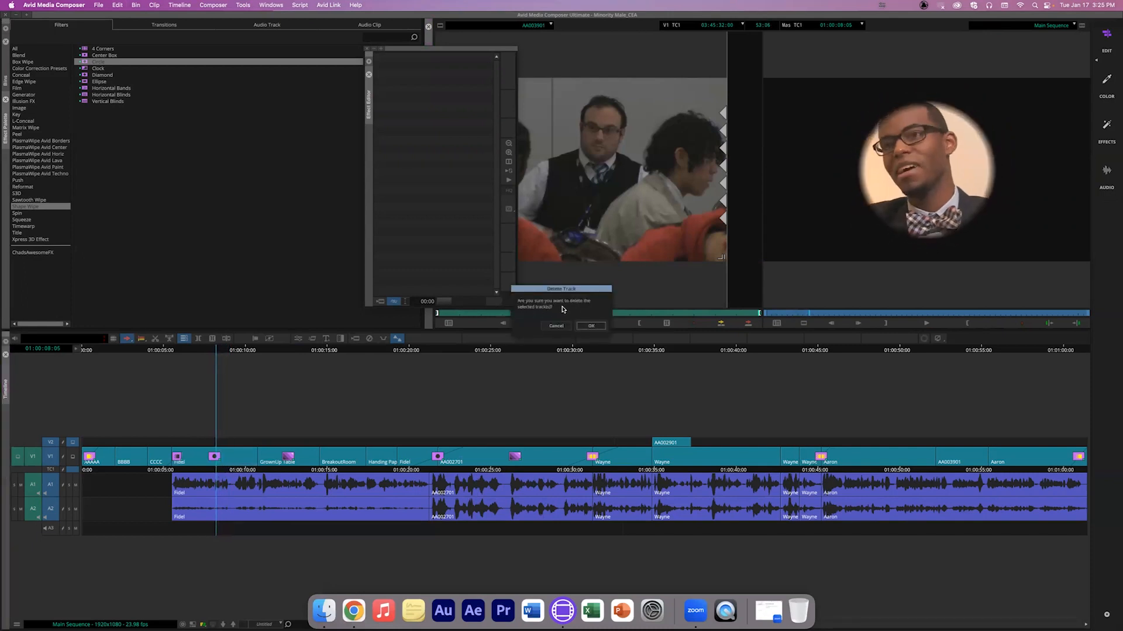
{"action": "left_click", "coordinate": [592, 327]}
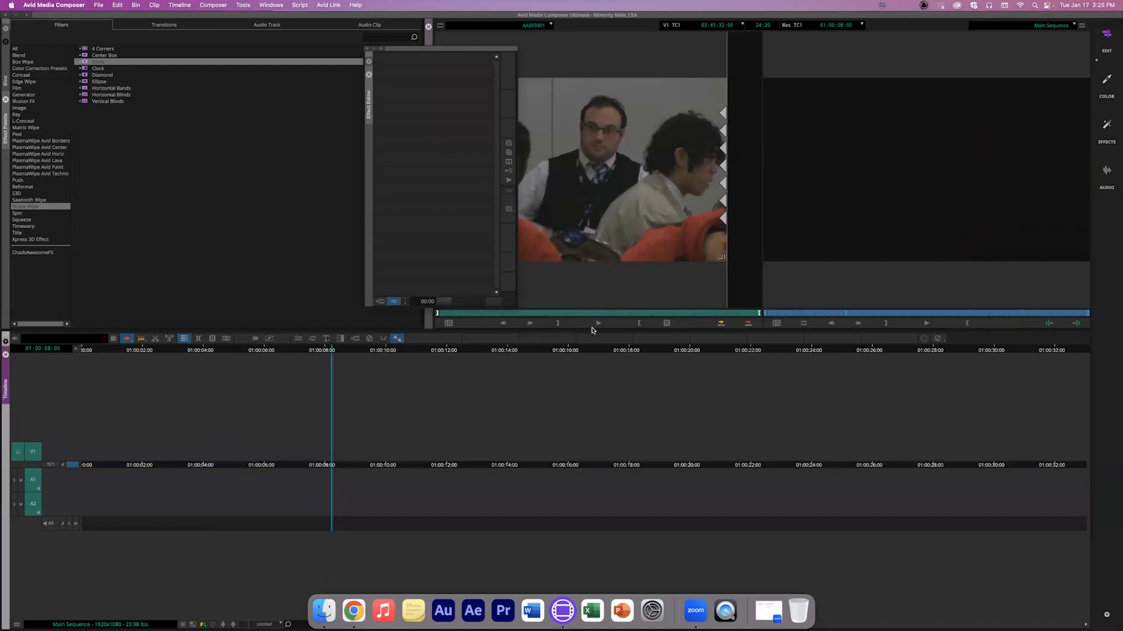
{"action": "key", "text": "super+z"}
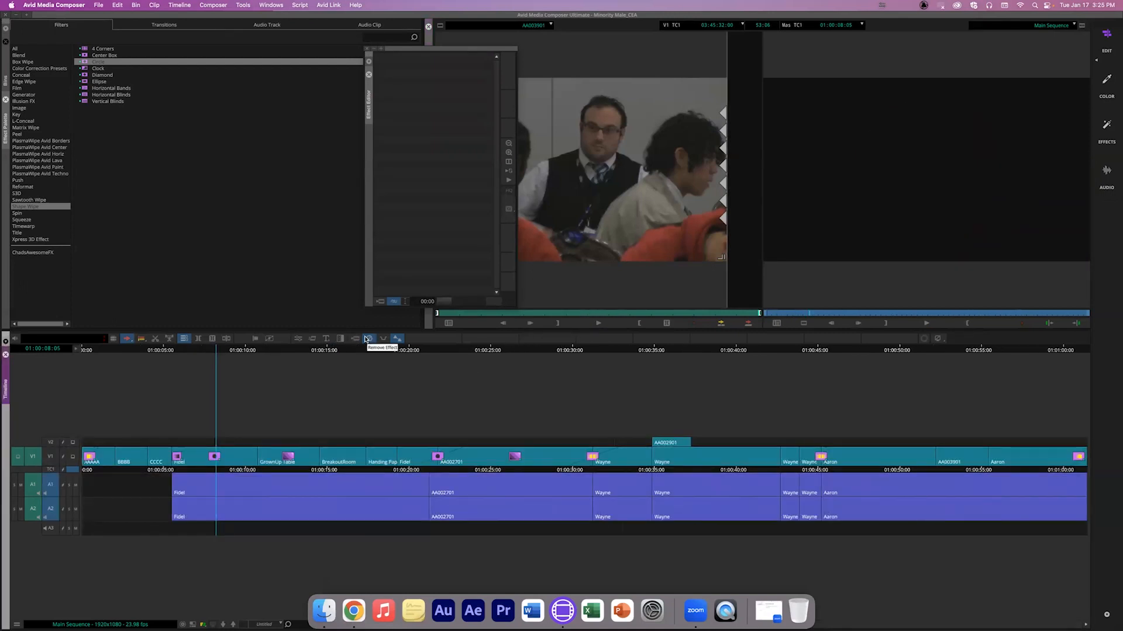
Step: Select the Circle effect on the V1 interview clip in effect mode and delete it
{"action": "left_click", "coordinate": [299, 340]}
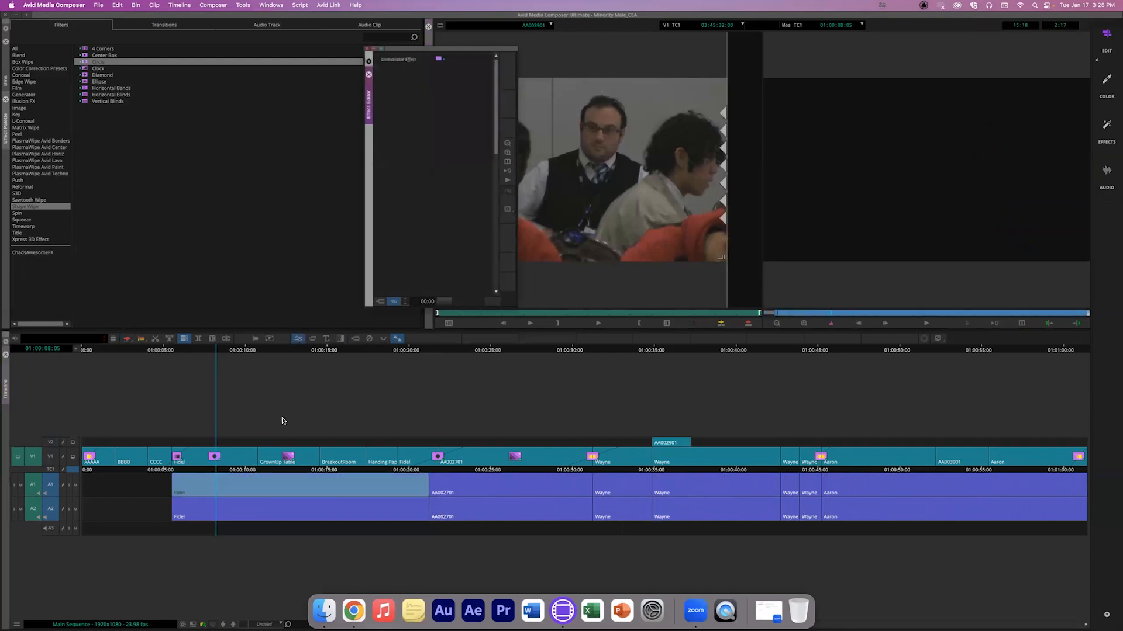
{"action": "left_click", "coordinate": [214, 459]}
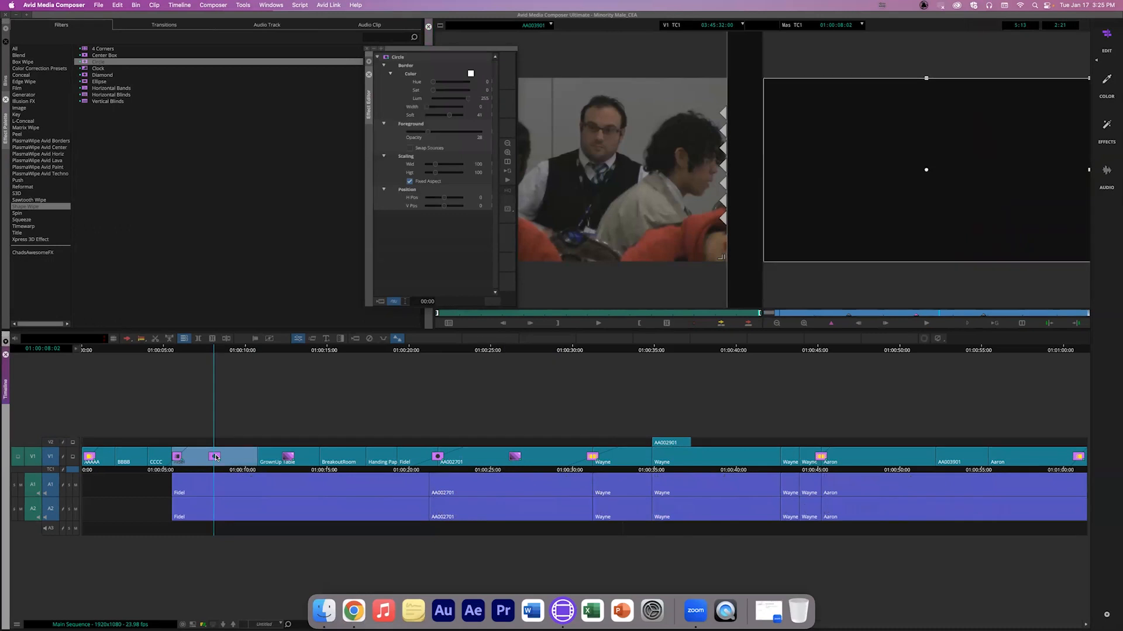
{"action": "key", "text": "Delete"}
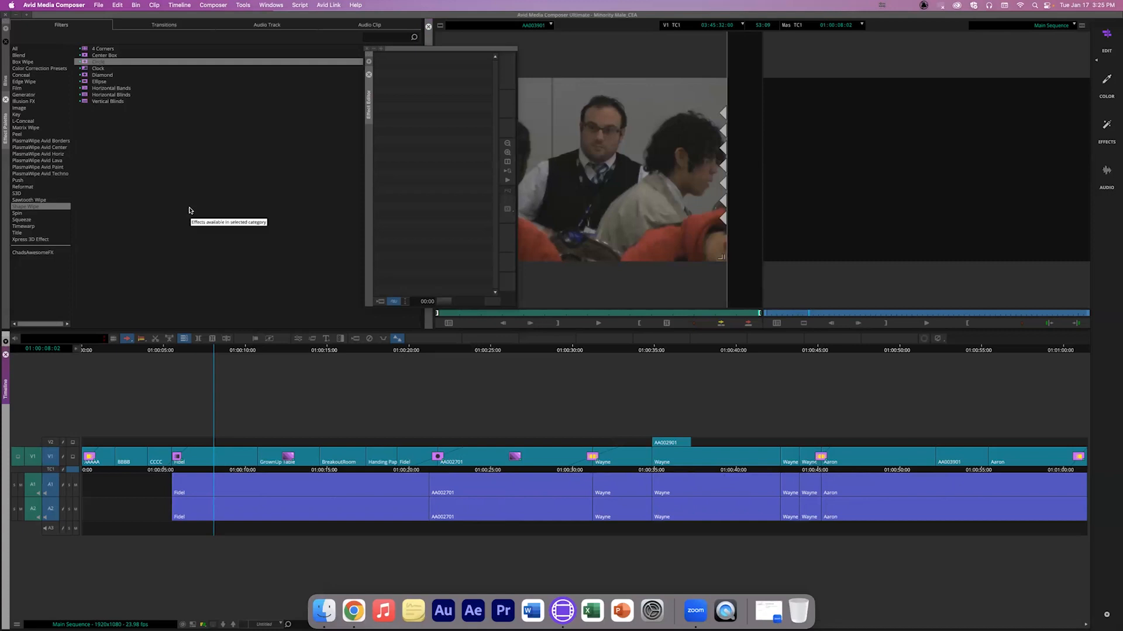
Step: Apply the Illusion FX category's Lightning effect to the V1 interview clip and view it at 01:00:08:16
{"action": "left_click", "coordinate": [28, 103]}
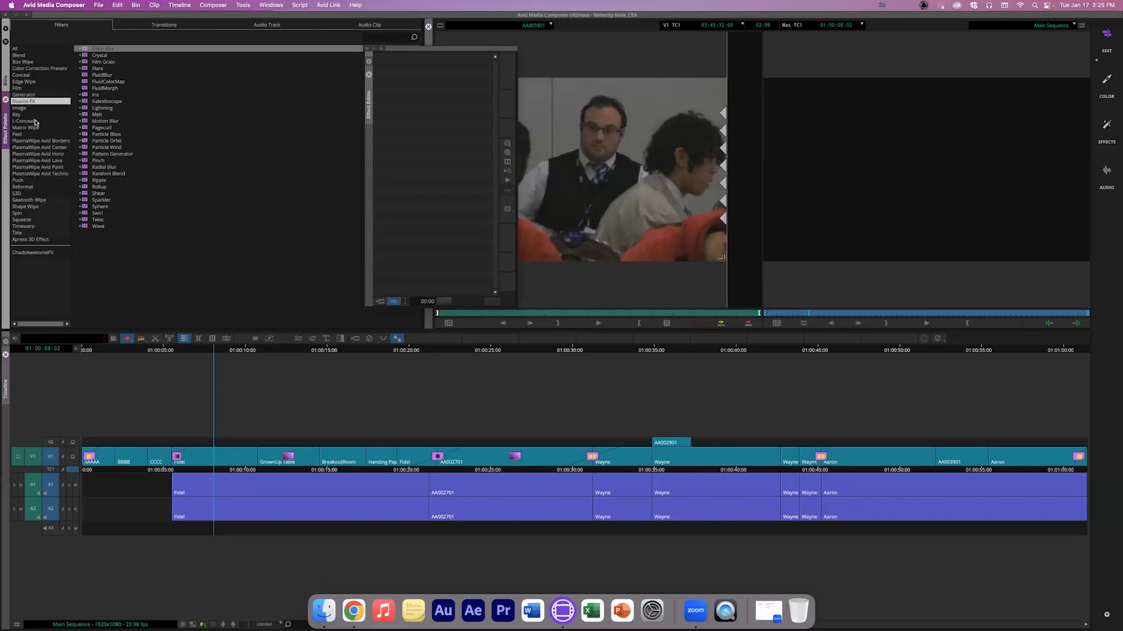
{"action": "left_click", "coordinate": [103, 109]}
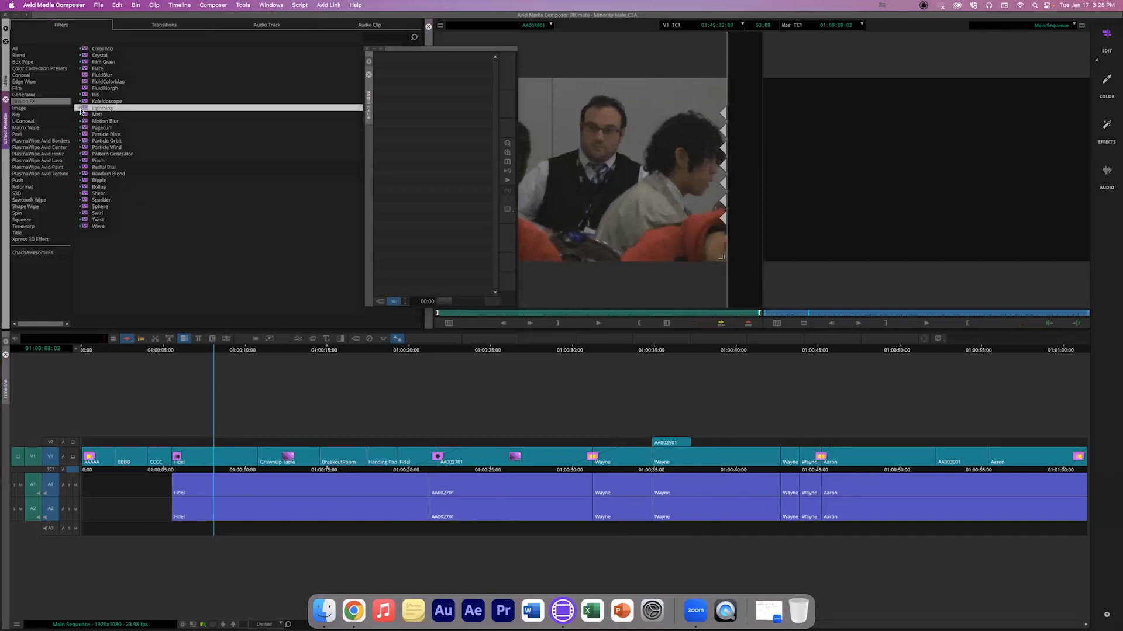
{"action": "left_click_drag", "start_coordinate": [139, 176], "coordinate": [213, 454]}
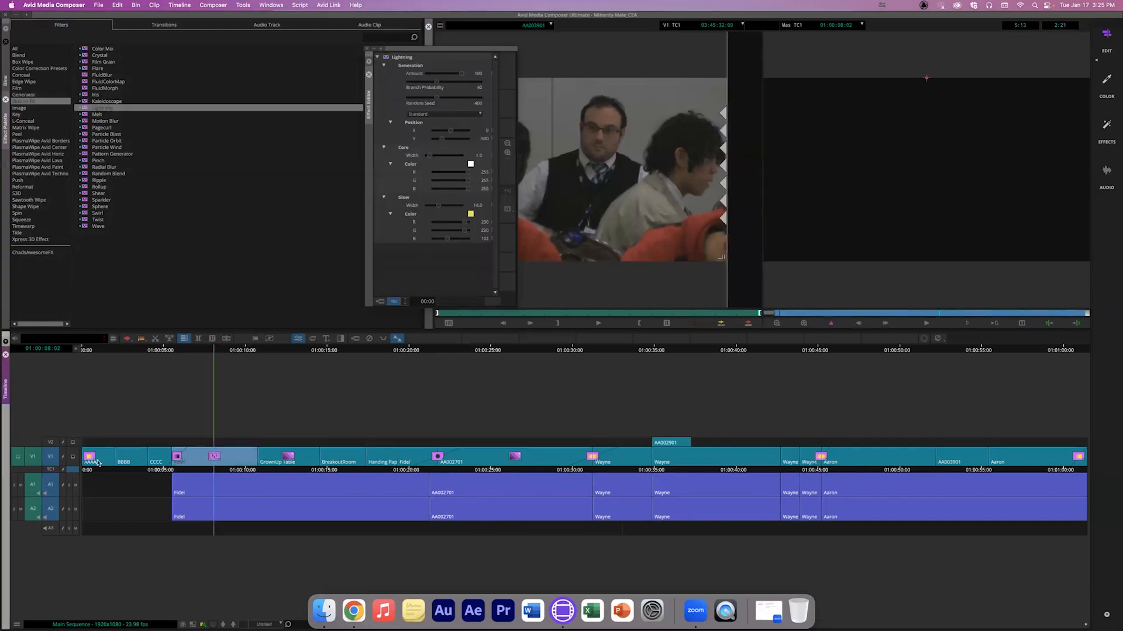
{"action": "left_click", "coordinate": [223, 471]}
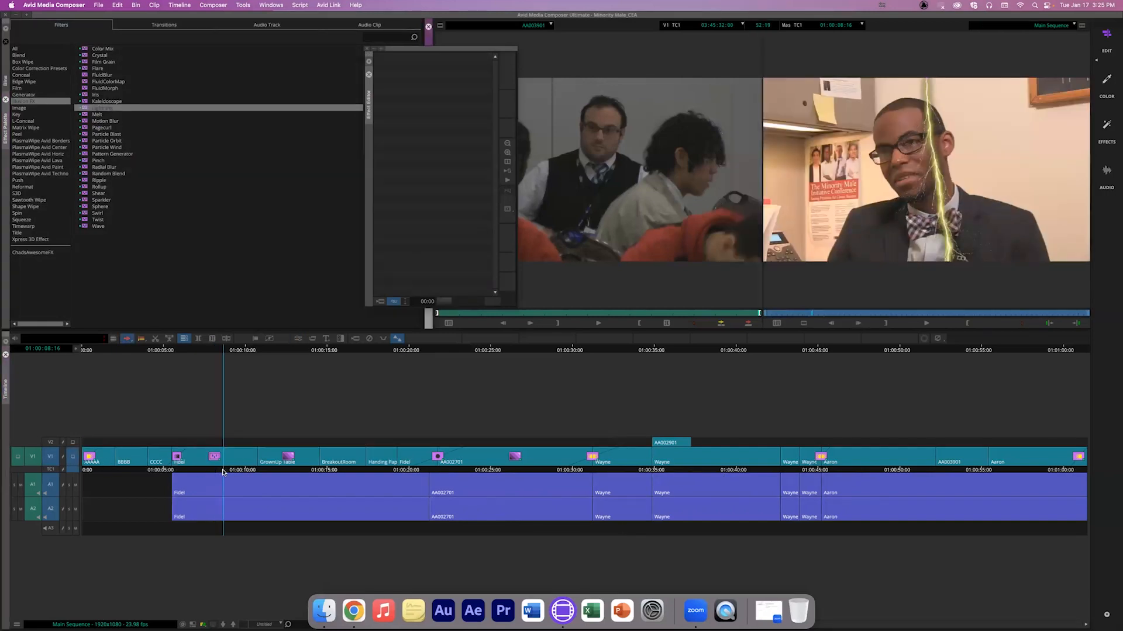
Step: Change the Lightning effect's glow color to magenta-purple and increase the glow width
{"action": "left_click", "coordinate": [297, 339]}
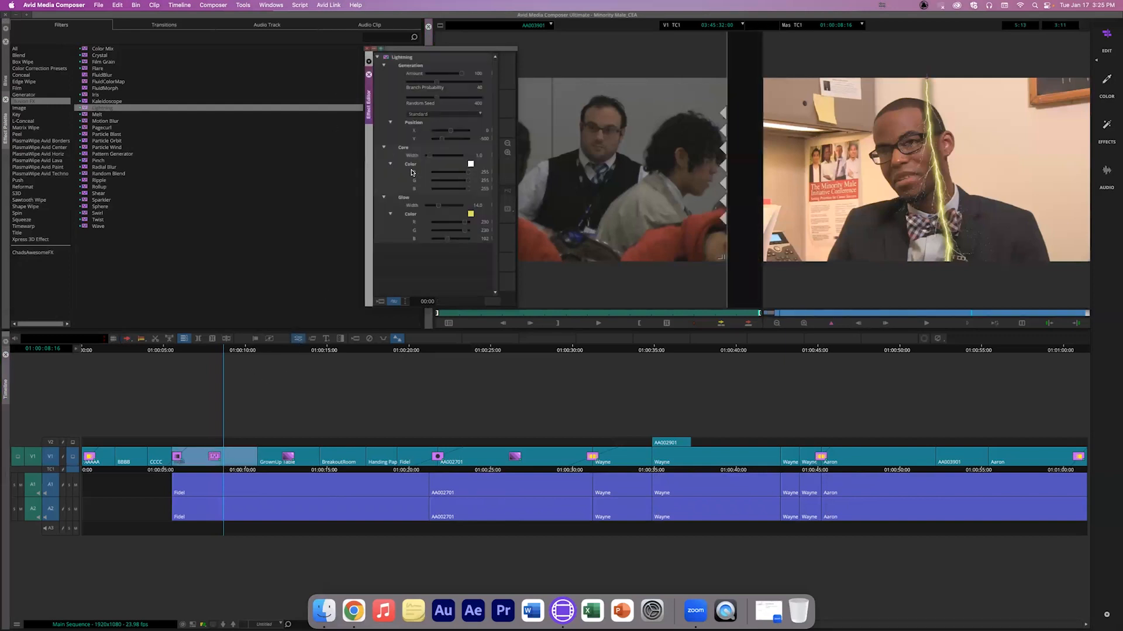
{"action": "mouse_move", "coordinate": [464, 224]}
{"action": "left_mouse_down"}
{"action": "mouse_move", "coordinate": [448, 223]}
{"action": "mouse_move", "coordinate": [461, 239]}
{"action": "mouse_move", "coordinate": [461, 224]}
{"action": "left_mouse_up"}
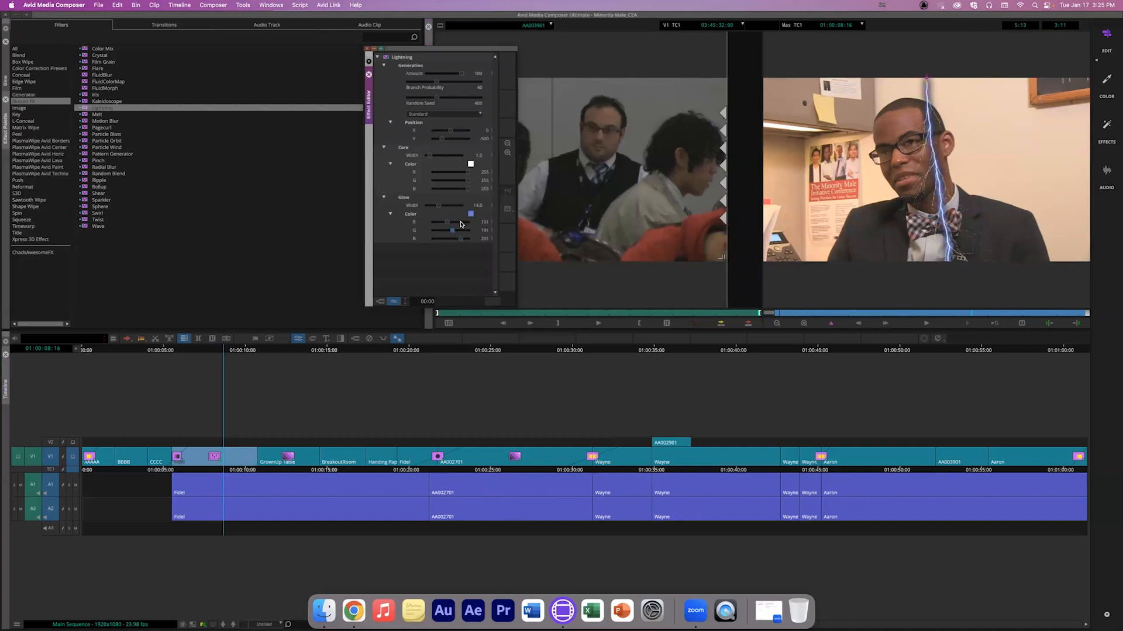
{"action": "left_click", "coordinate": [470, 215]}
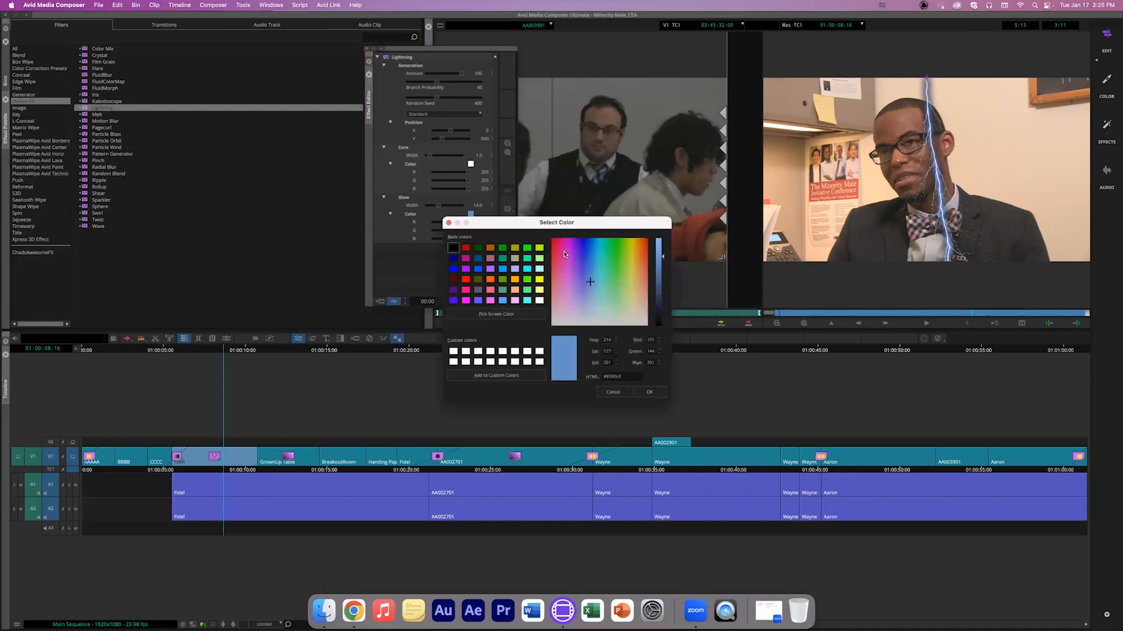
{"action": "left_click", "coordinate": [645, 391]}
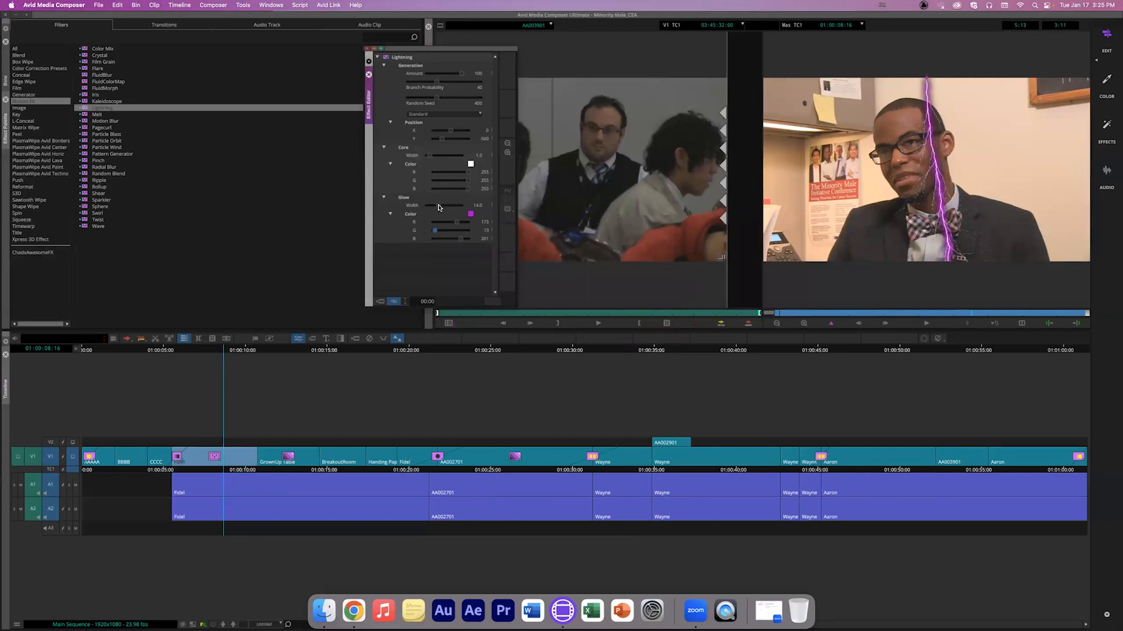
{"action": "left_click_drag", "start_coordinate": [439, 207], "coordinate": [453, 206]}
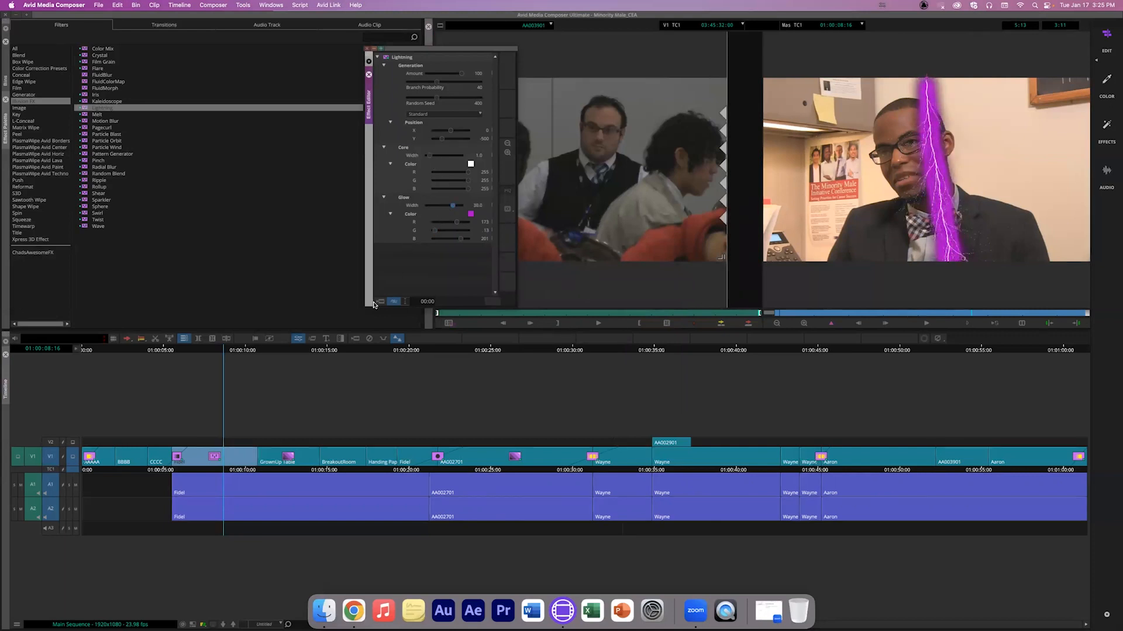
Step: Remove the Lightning effect from the interview clip and close the Effect Editor
{"action": "left_click", "coordinate": [370, 339]}
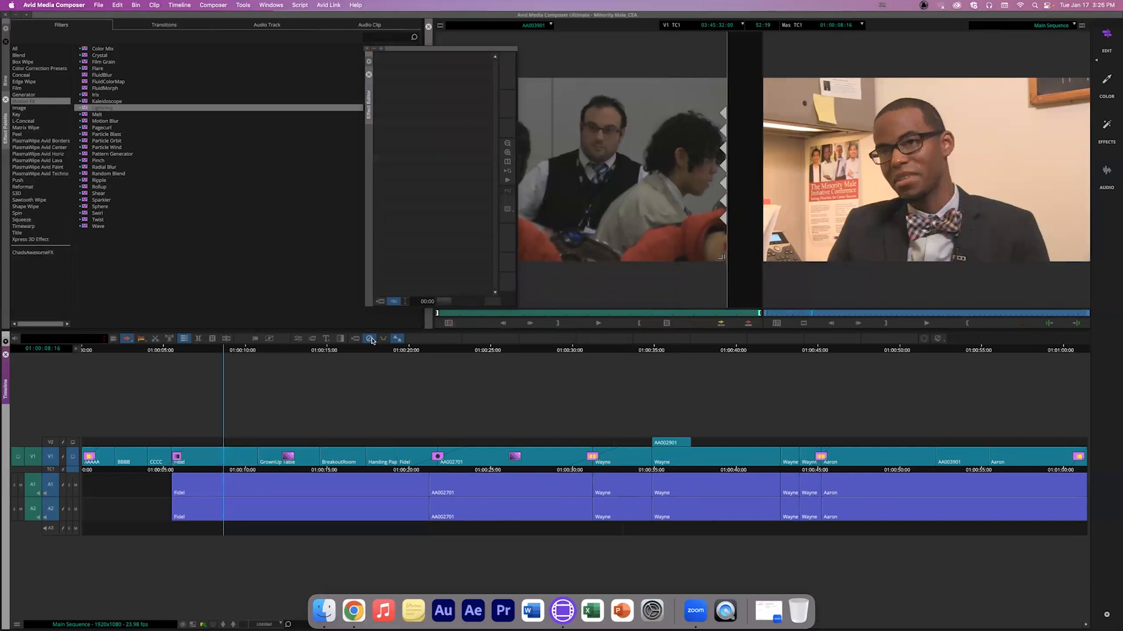
{"action": "left_click", "coordinate": [368, 66]}
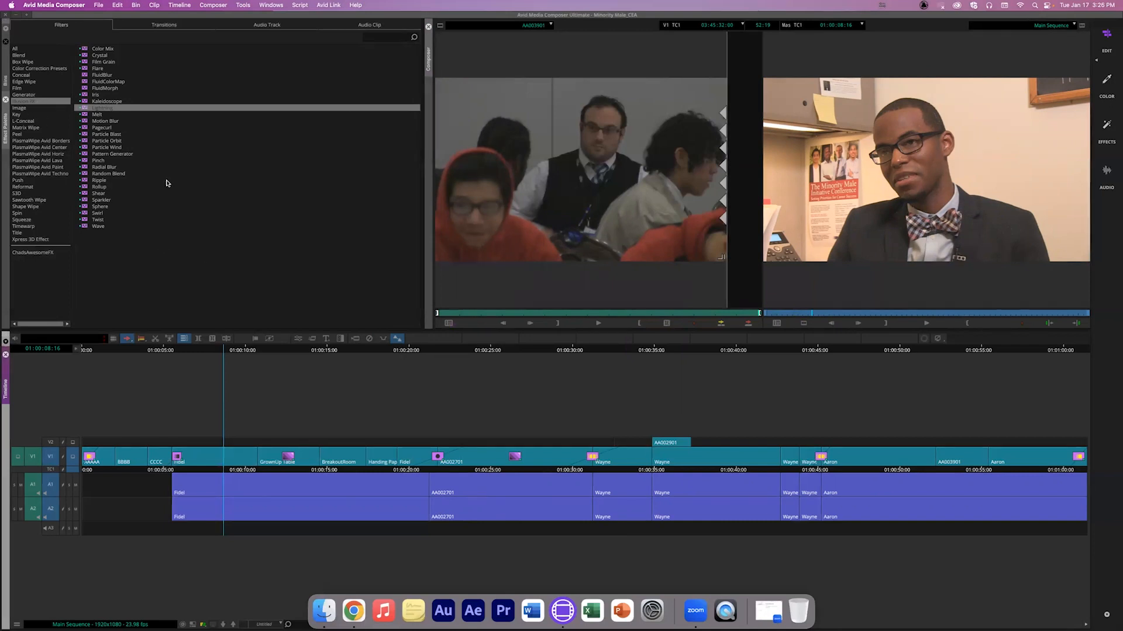
Step: List the Image category's effects, play part of AA002701, and scrub back to 01:00:24:13 to review its color fade
{"action": "left_click", "coordinate": [21, 110]}
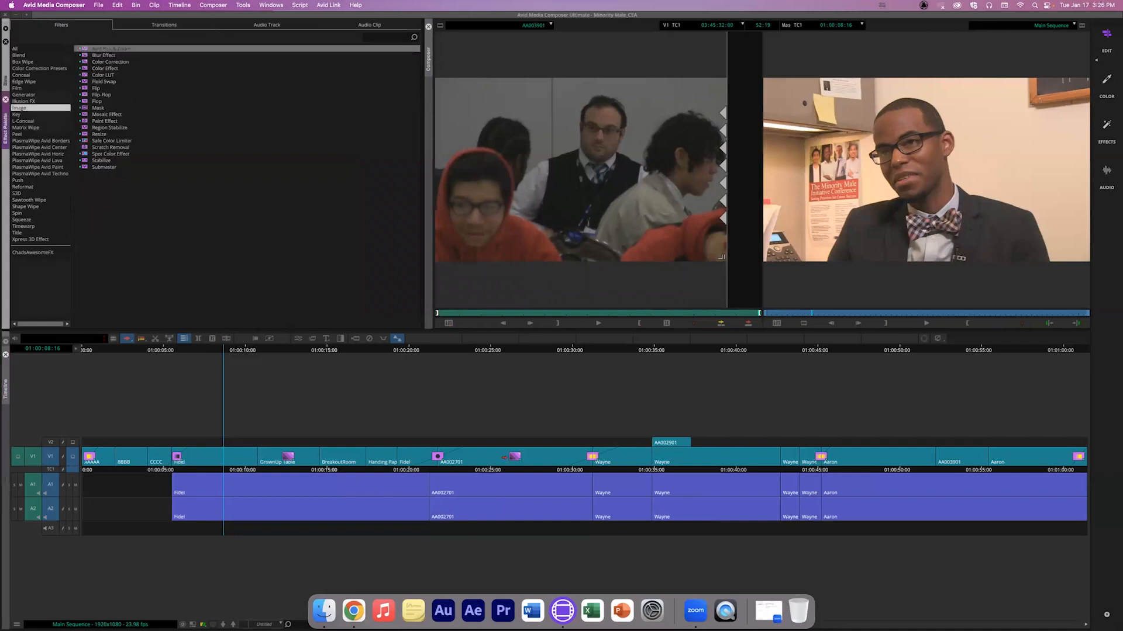
{"action": "left_click", "coordinate": [493, 470]}
{"action": "key", "text": "space"}
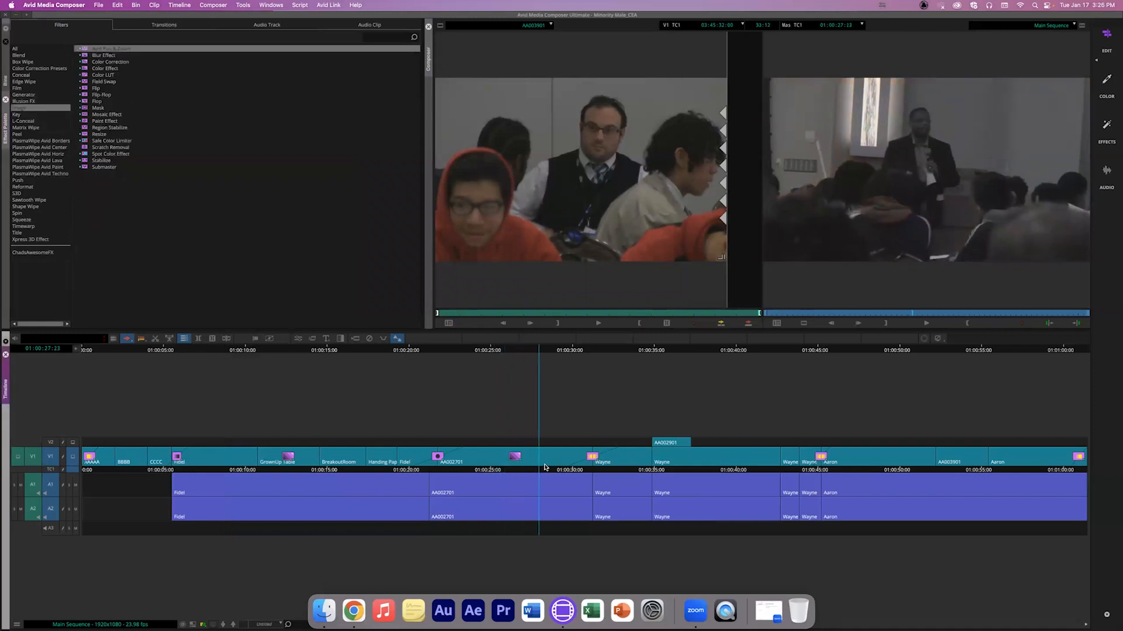
{"action": "mouse_move", "coordinate": [506, 471]}
{"action": "left_mouse_down"}
{"action": "mouse_move", "coordinate": [467, 471]}
{"action": "mouse_move", "coordinate": [536, 470]}
{"action": "mouse_move", "coordinate": [484, 468]}
{"action": "left_mouse_up"}
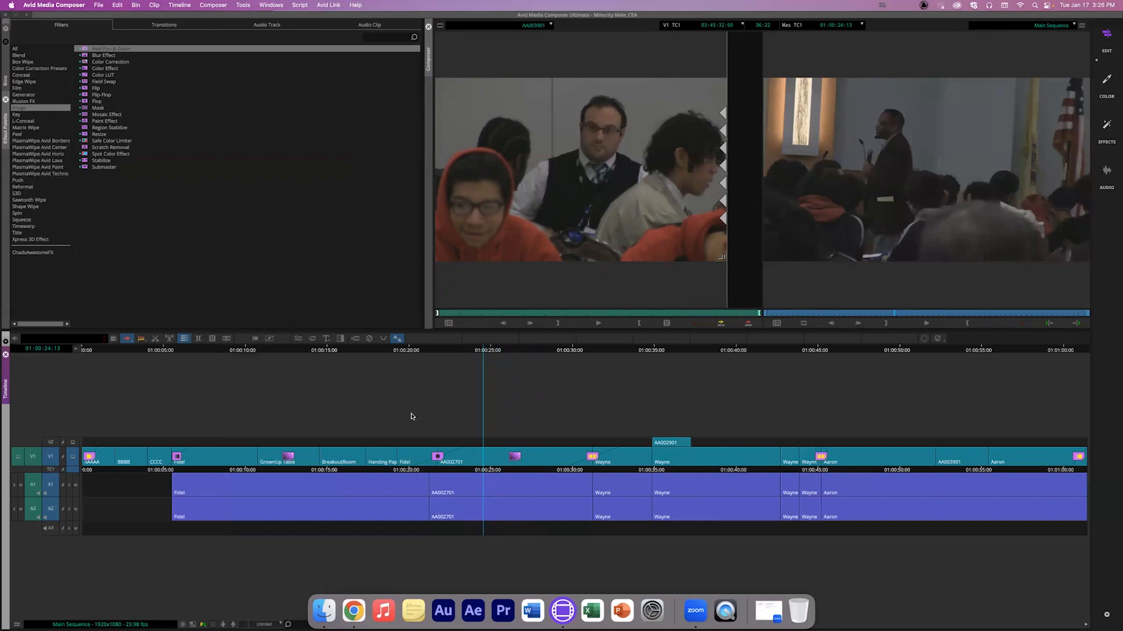
Step: Open AA002701's Color Effect settings and inspect the clip at its start and at the 01:00:23:00 keyframe
{"action": "left_click", "coordinate": [298, 338]}
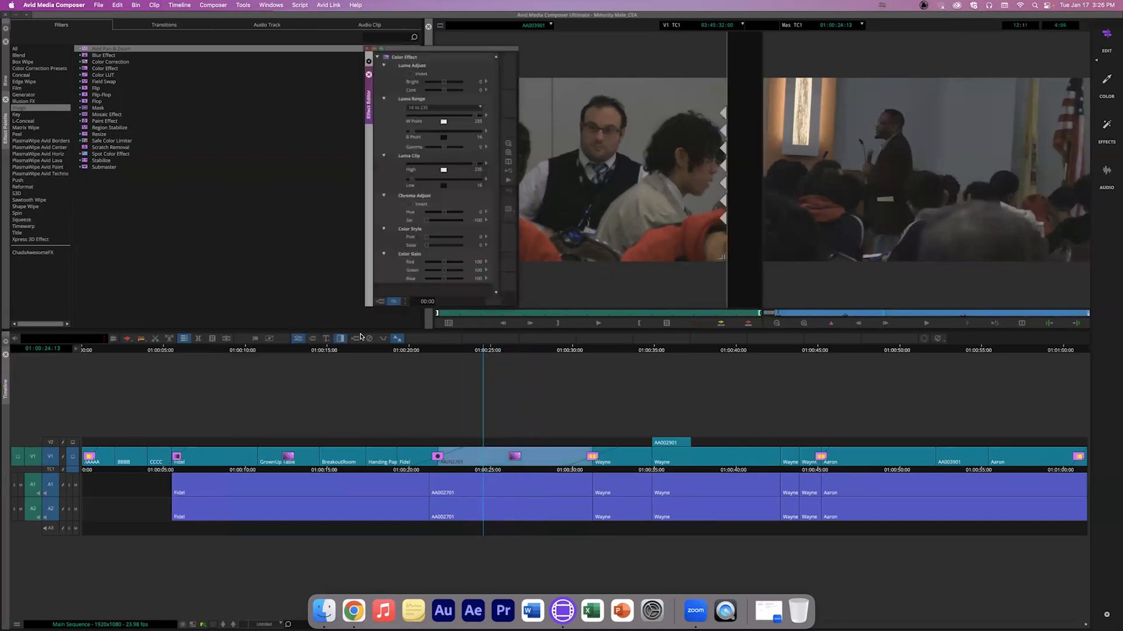
{"action": "left_click", "coordinate": [778, 316]}
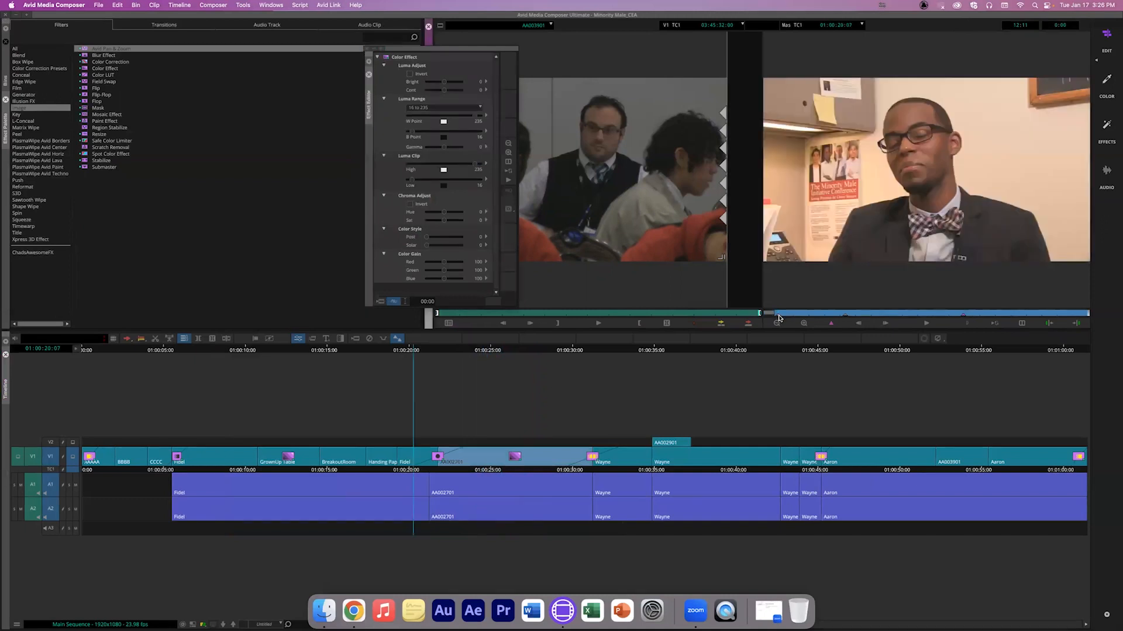
{"action": "left_click", "coordinate": [846, 317]}
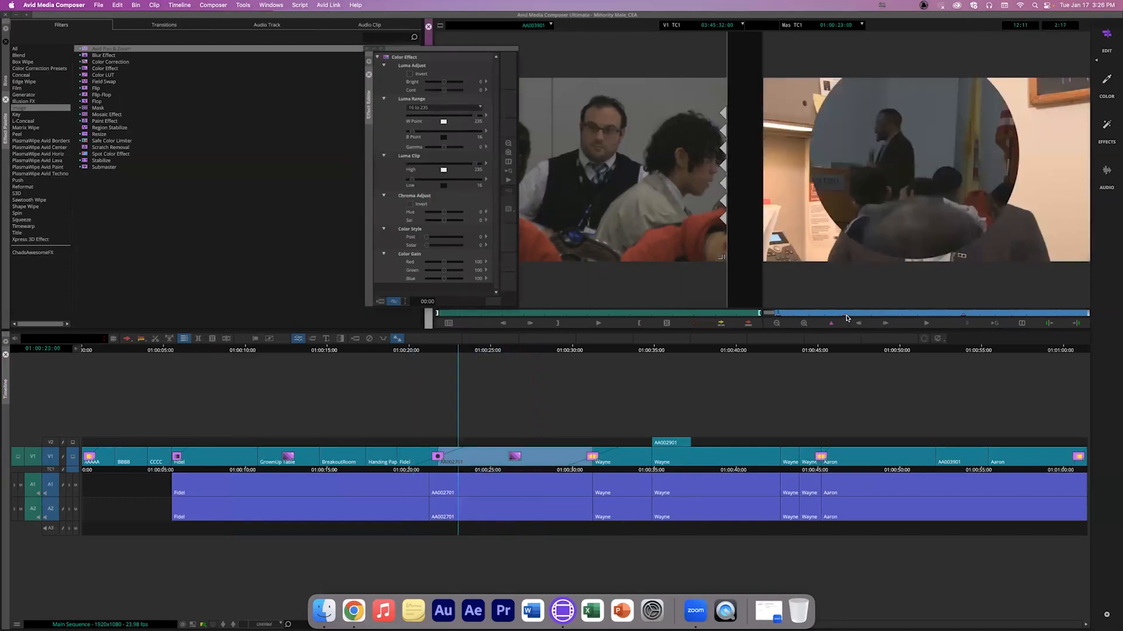
Step: Move AA002701's first Color Effect keyframe earlier, to about 01:00:22:07, and scrub the start of the color fade
{"action": "left_click", "coordinate": [964, 317]}
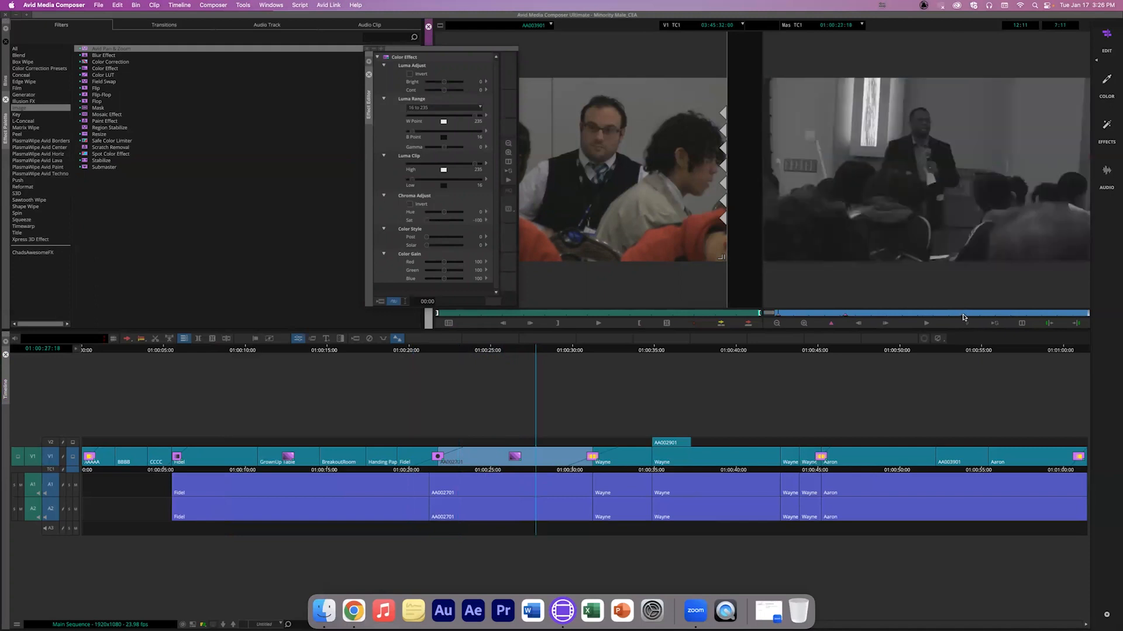
{"action": "left_click", "coordinate": [846, 318]}
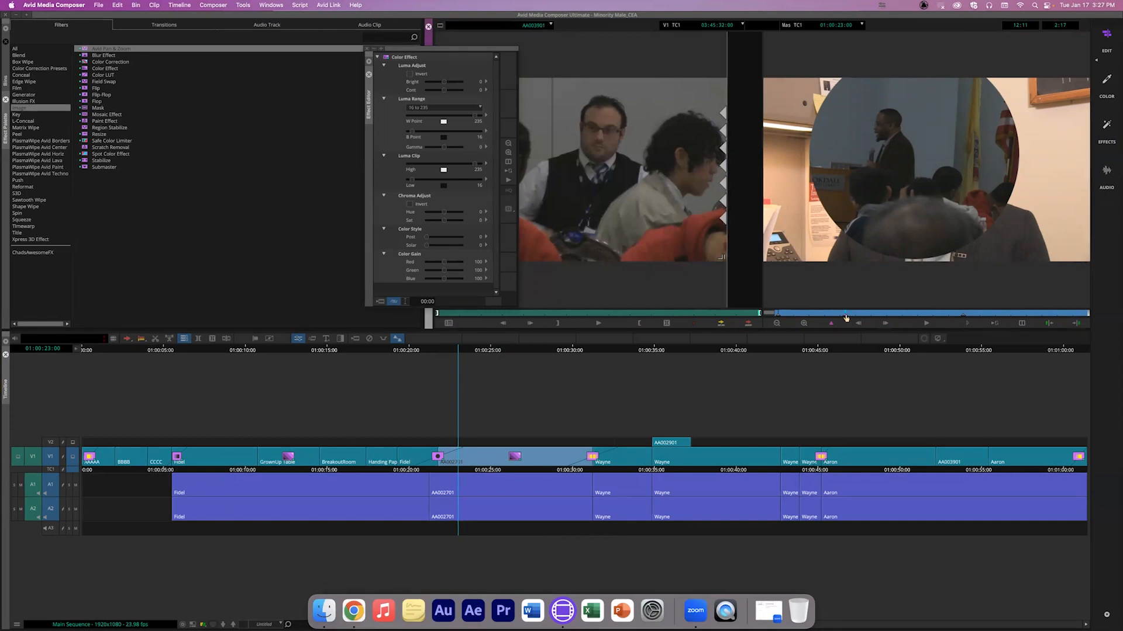
{"action": "left_click_drag", "start_coordinate": [845, 317], "coordinate": [827, 319]}
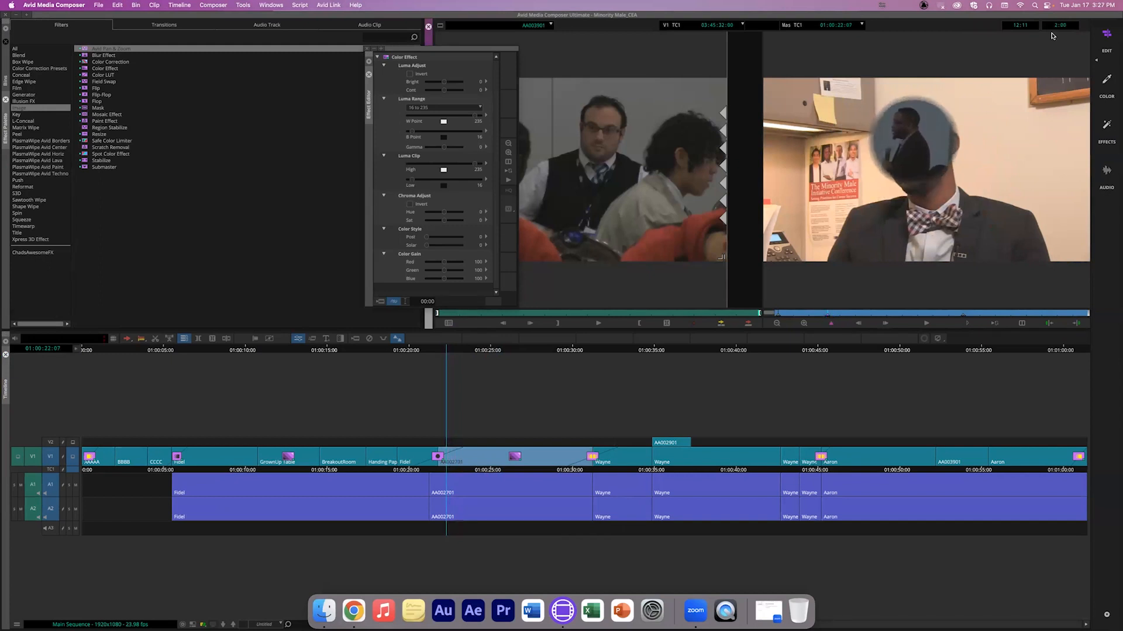
{"action": "left_click", "coordinate": [778, 314]}
{"action": "left_click_drag", "start_coordinate": [777, 314], "coordinate": [826, 311]}
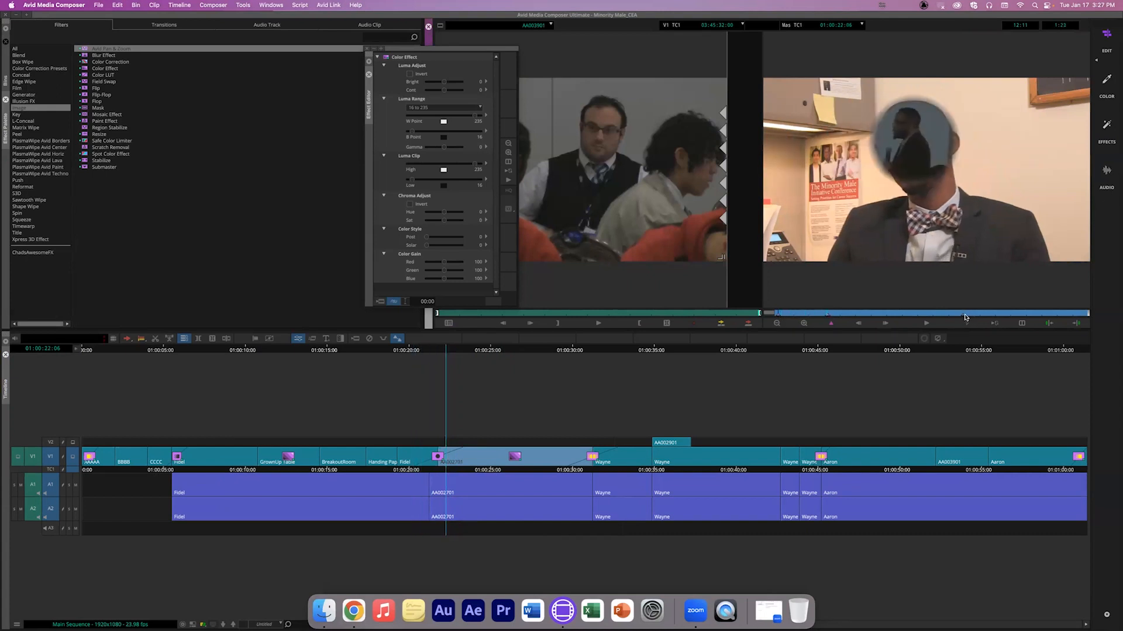
Step: Move AA002701's second Color Effect keyframe earlier, to about 01:00:27:07, and scrub between the two keyframes
{"action": "left_click", "coordinate": [963, 316]}
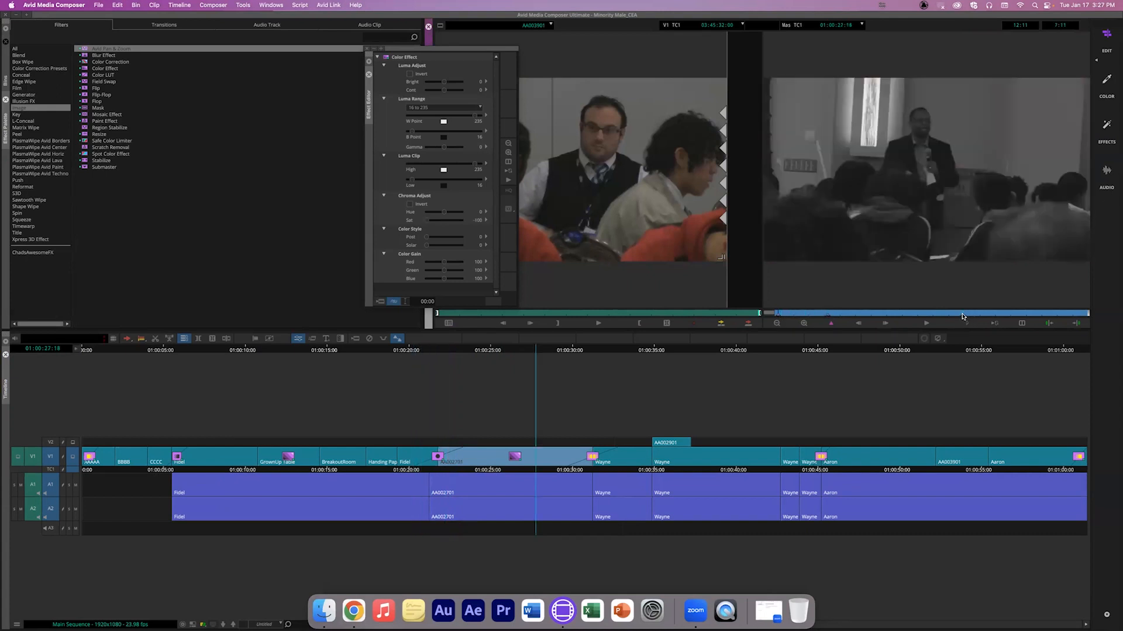
{"action": "left_click_drag", "start_coordinate": [964, 318], "coordinate": [952, 316]}
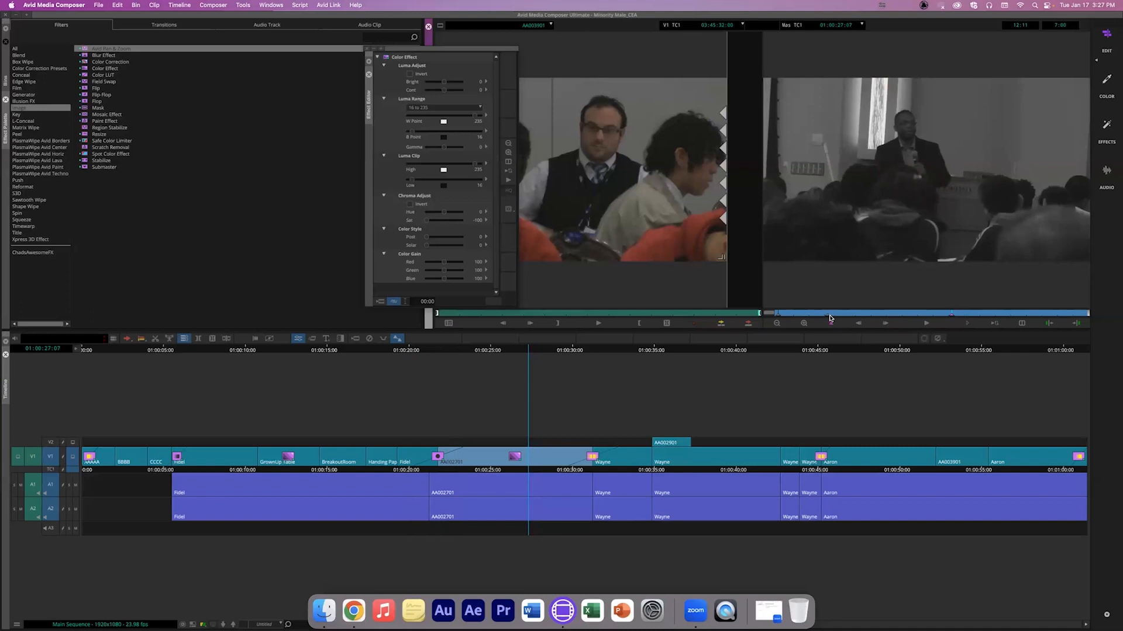
{"action": "left_click", "coordinate": [832, 318]}
{"action": "left_click_drag", "start_coordinate": [868, 318], "coordinate": [953, 313]}
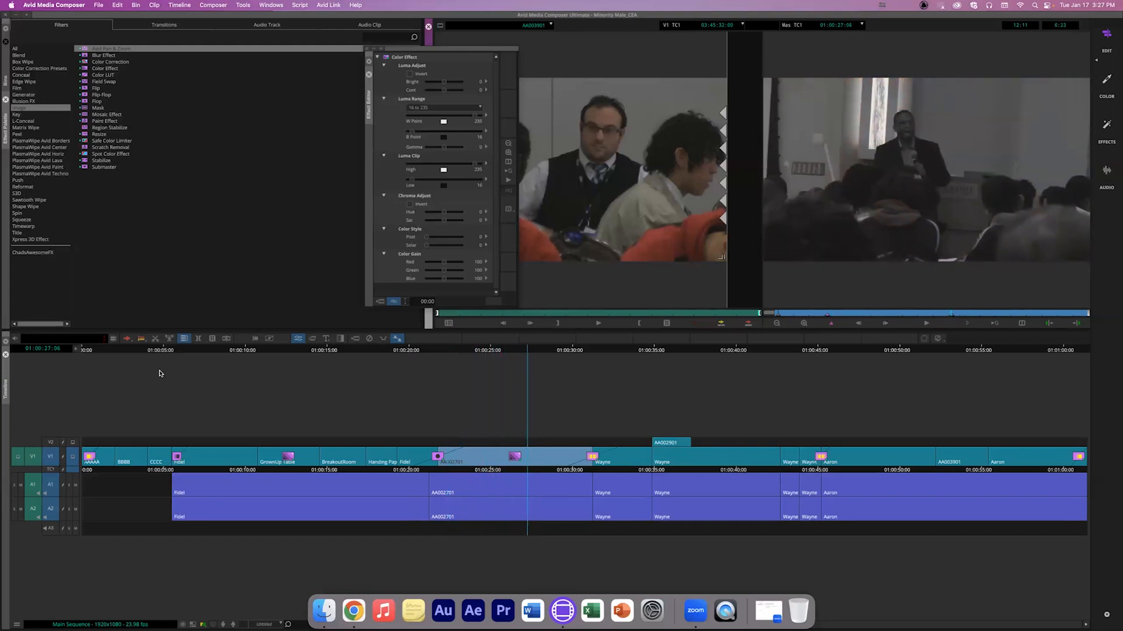
Step: Leave effect editing and enable ripple trimming for the timeline's smart tools
{"action": "left_click", "coordinate": [142, 340]}
{"action": "right_click", "coordinate": [142, 340]}
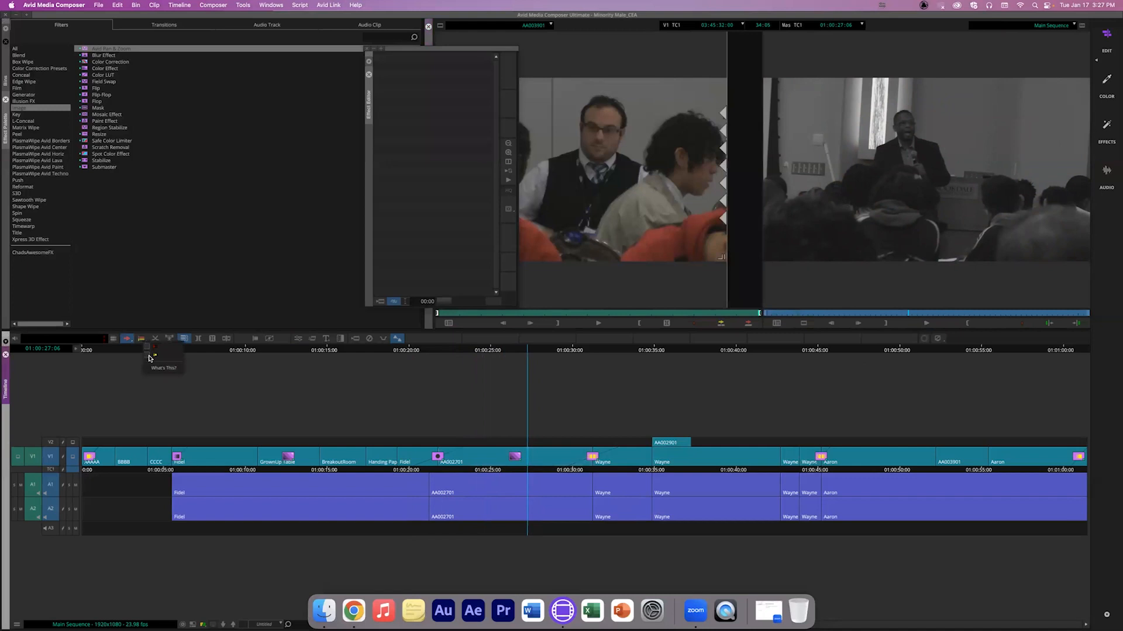
{"action": "left_click", "coordinate": [155, 355]}
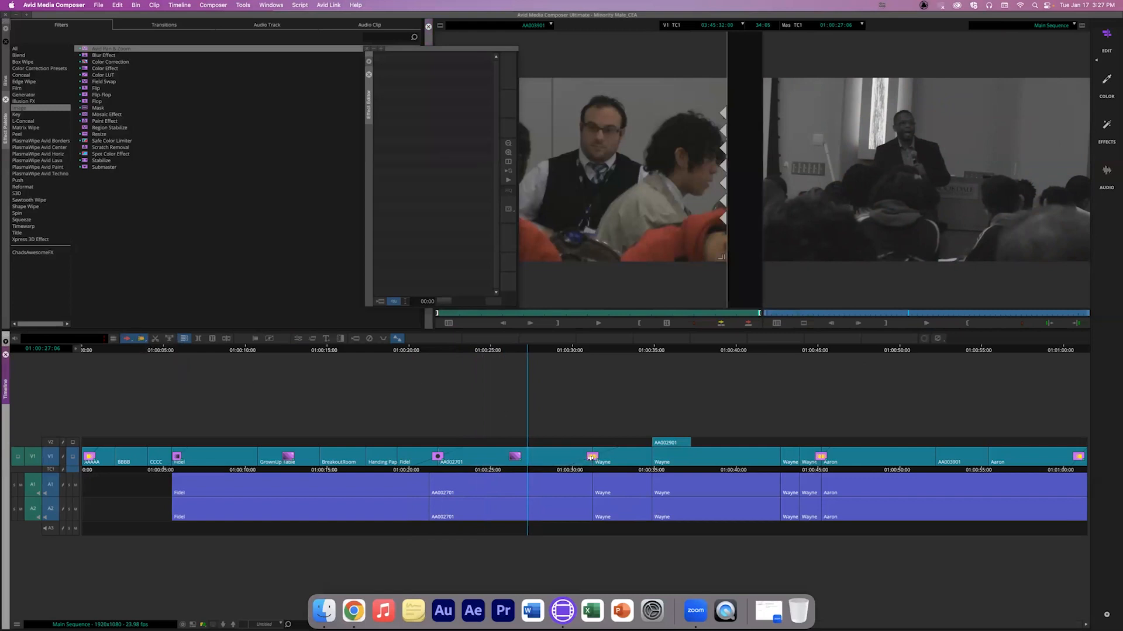
Step: Try ripple-trimming the end of AA002701 to a later point without V2 selected, and undo the trim
{"action": "left_click", "coordinate": [590, 450]}
{"action": "left_click_drag", "start_coordinate": [590, 449], "coordinate": [601, 449]}
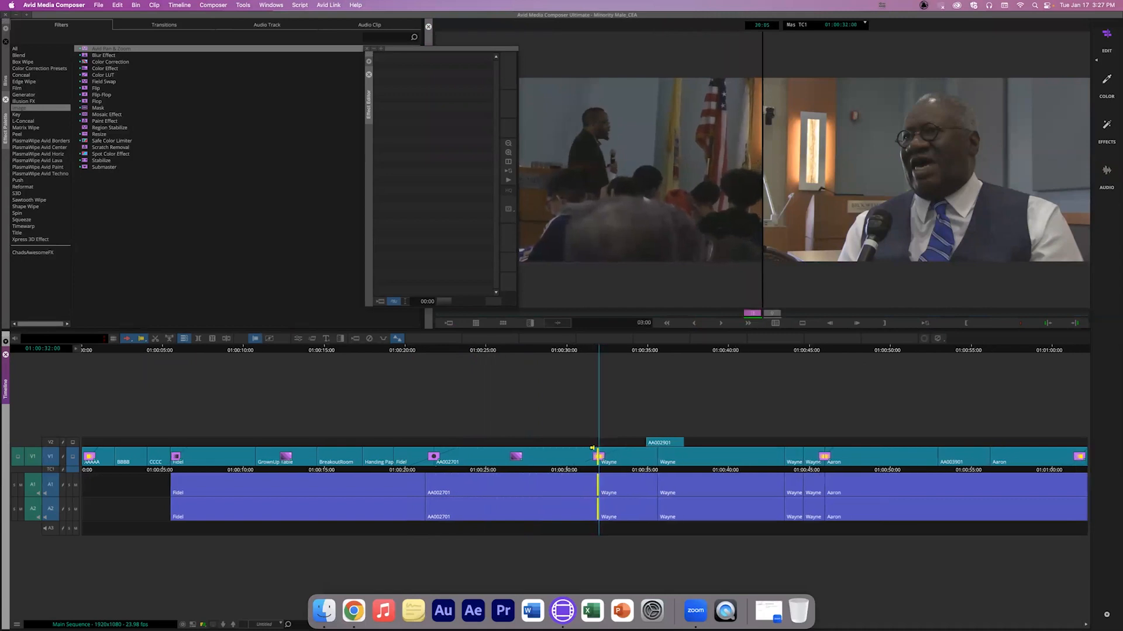
{"action": "key", "text": "super+z"}
Step: Include track V2 in the trim and ripple-trim the end of AA002701 about 2 seconds later
{"action": "left_click", "coordinate": [49, 443]}
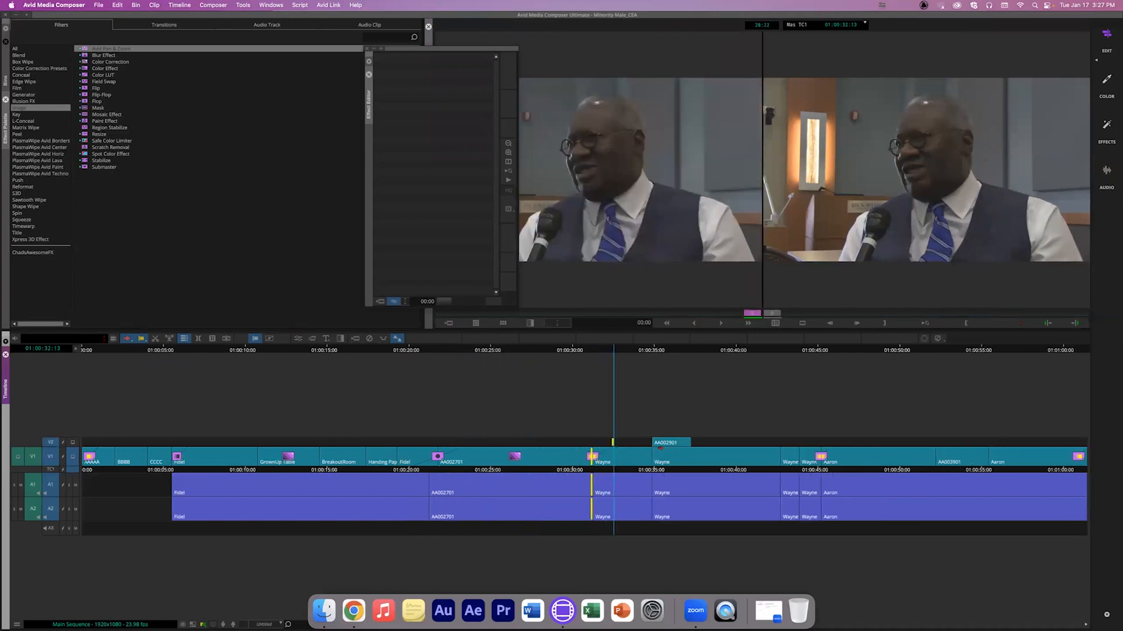
{"action": "left_click_drag", "start_coordinate": [590, 454], "coordinate": [622, 455]}
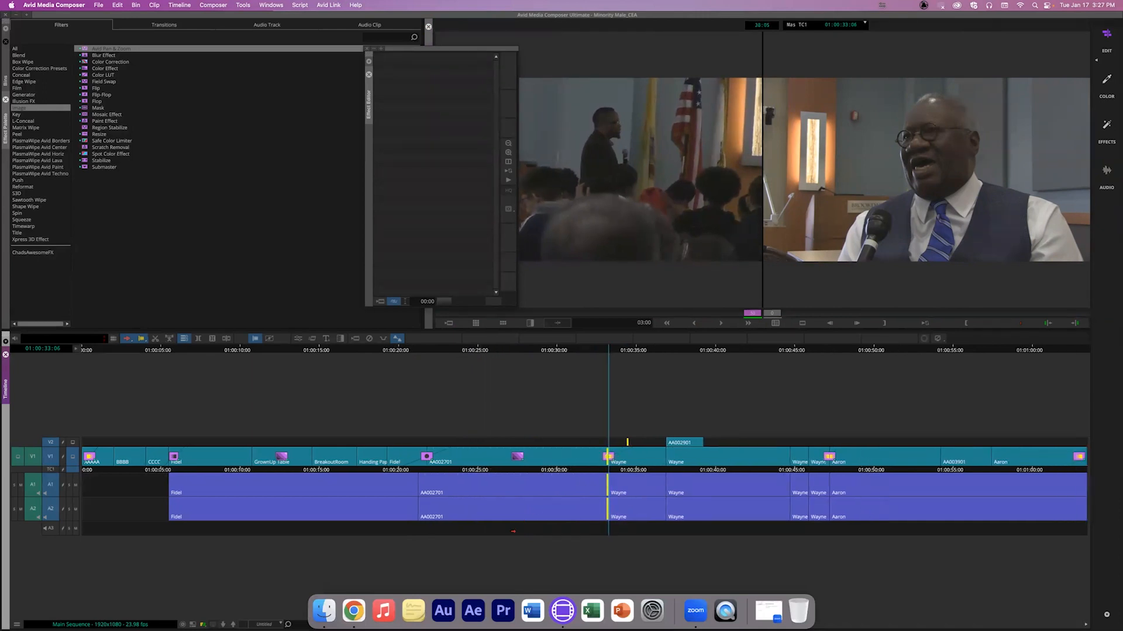
{"action": "left_click", "coordinate": [513, 532]}
Step: Open the extended AA002701's Color Effect settings, inspect the clip around both keyframes, and return to the timeline at 01:00:26:15
{"action": "left_click", "coordinate": [513, 468]}
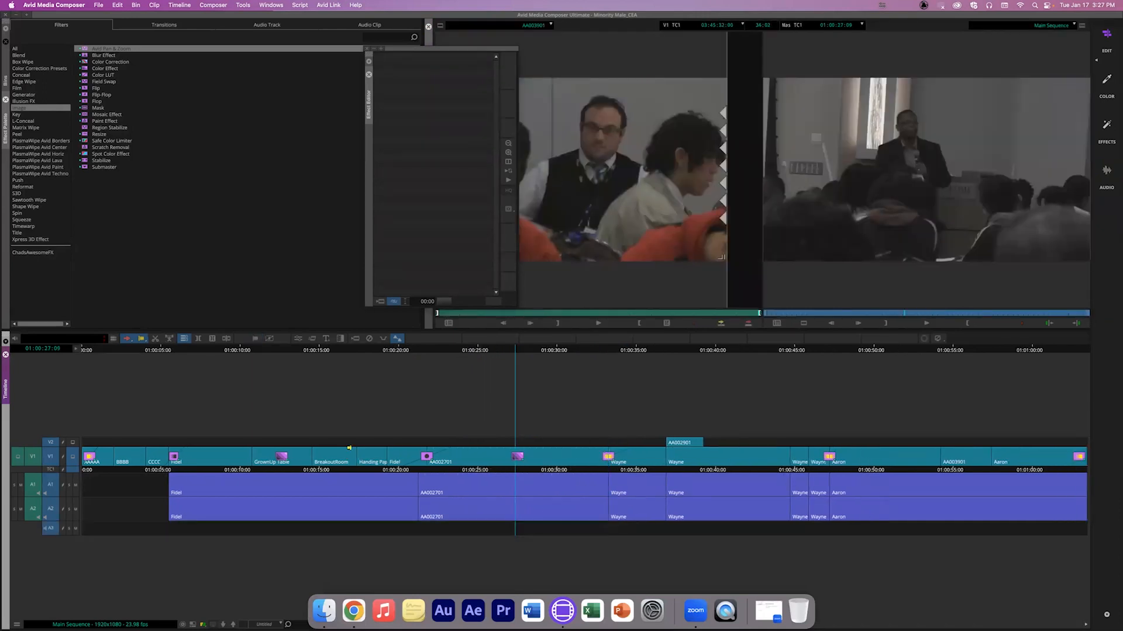
{"action": "left_click", "coordinate": [298, 339]}
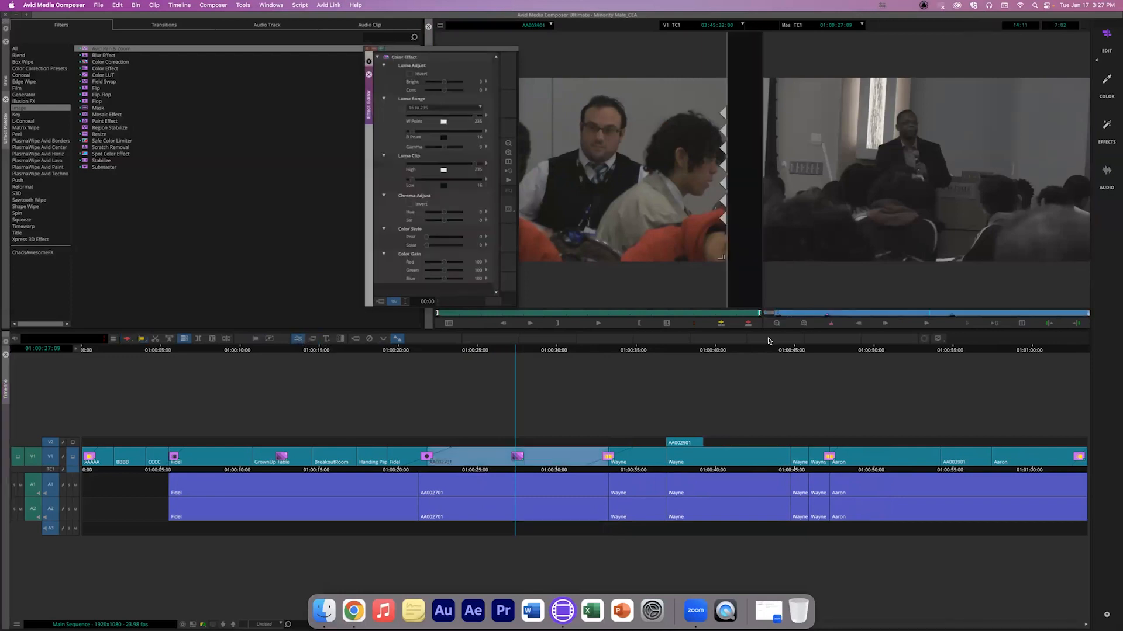
{"action": "left_click", "coordinate": [828, 318]}
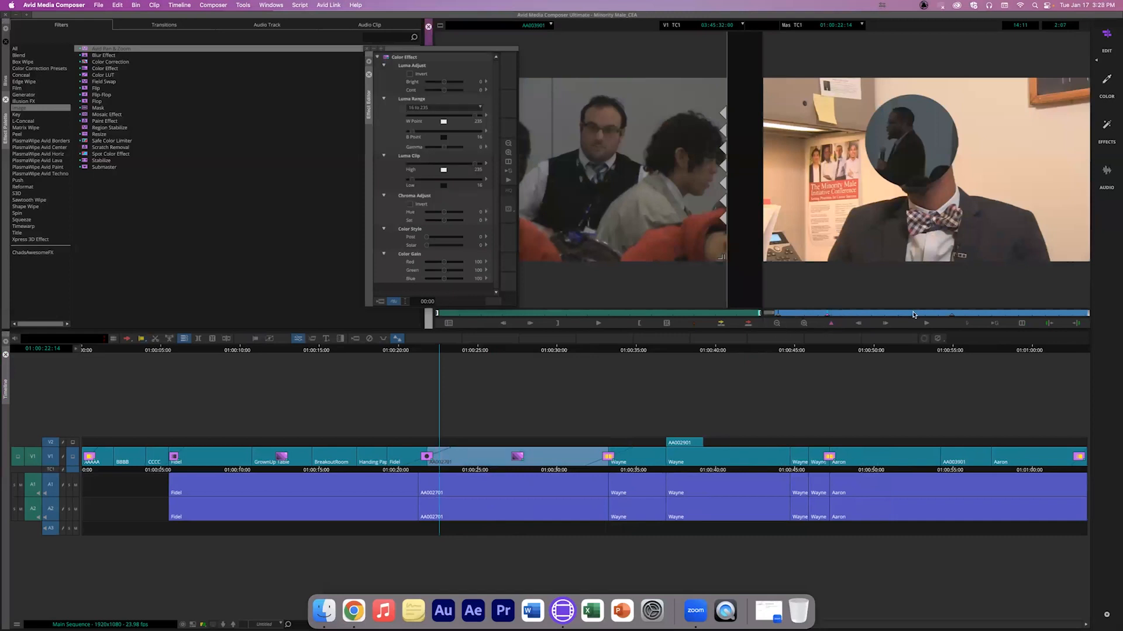
{"action": "left_click", "coordinate": [953, 317]}
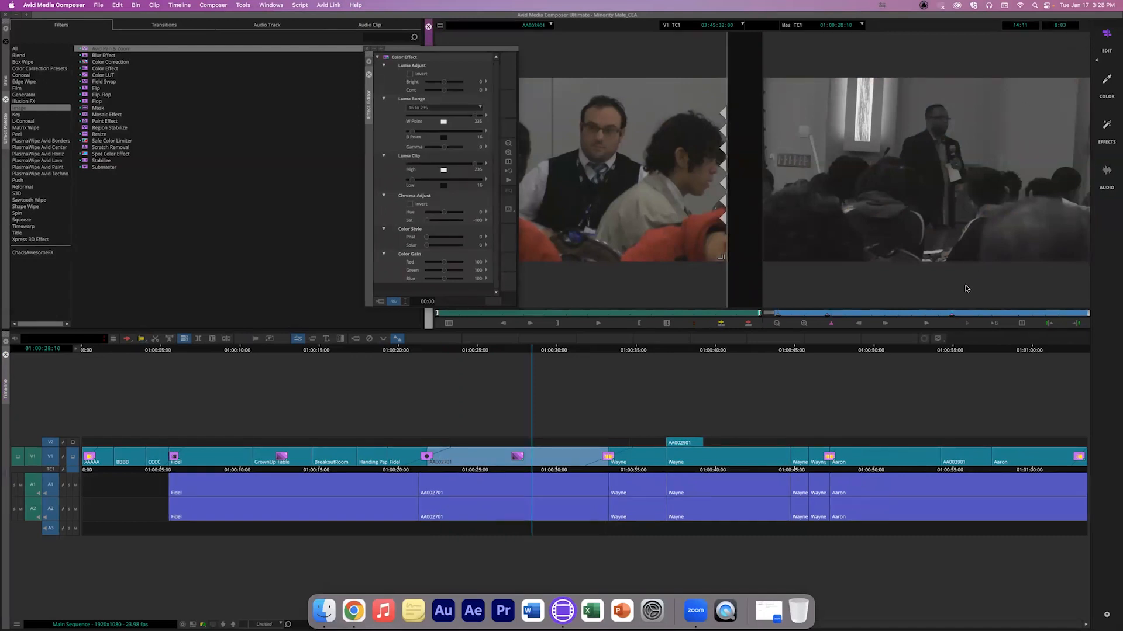
{"action": "left_click_drag", "start_coordinate": [935, 314], "coordinate": [776, 320]}
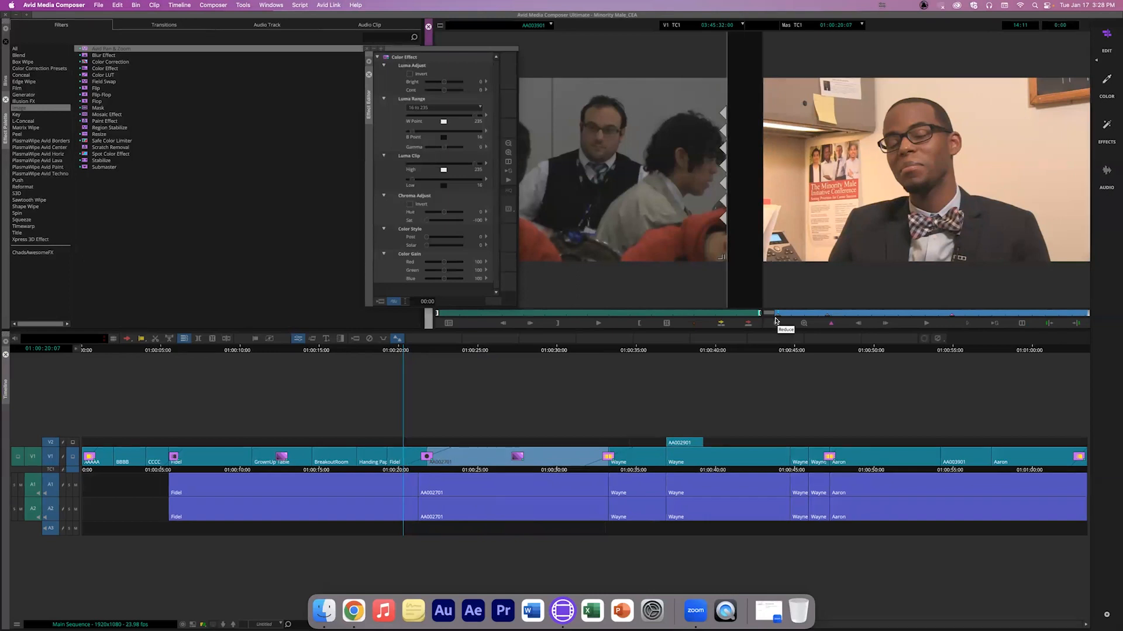
{"action": "left_click_drag", "start_coordinate": [466, 470], "coordinate": [515, 417]}
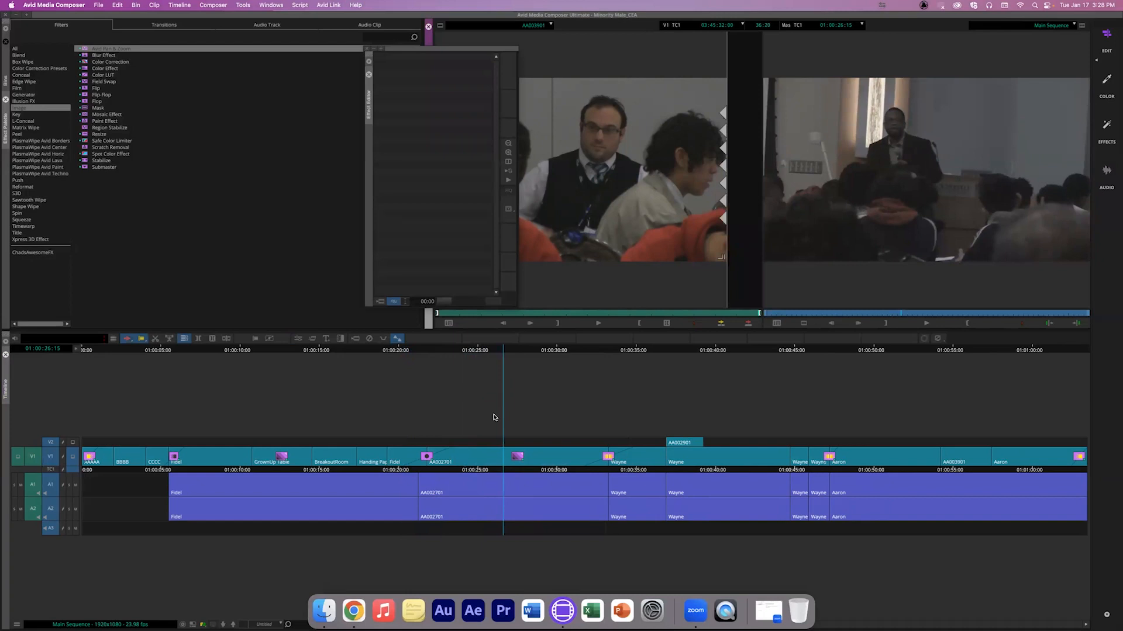
Step: Review the custom effects saved in the effects bin, both in the Effect Palette and in the bin, and close the Effect Editor
{"action": "left_click", "coordinate": [32, 253]}
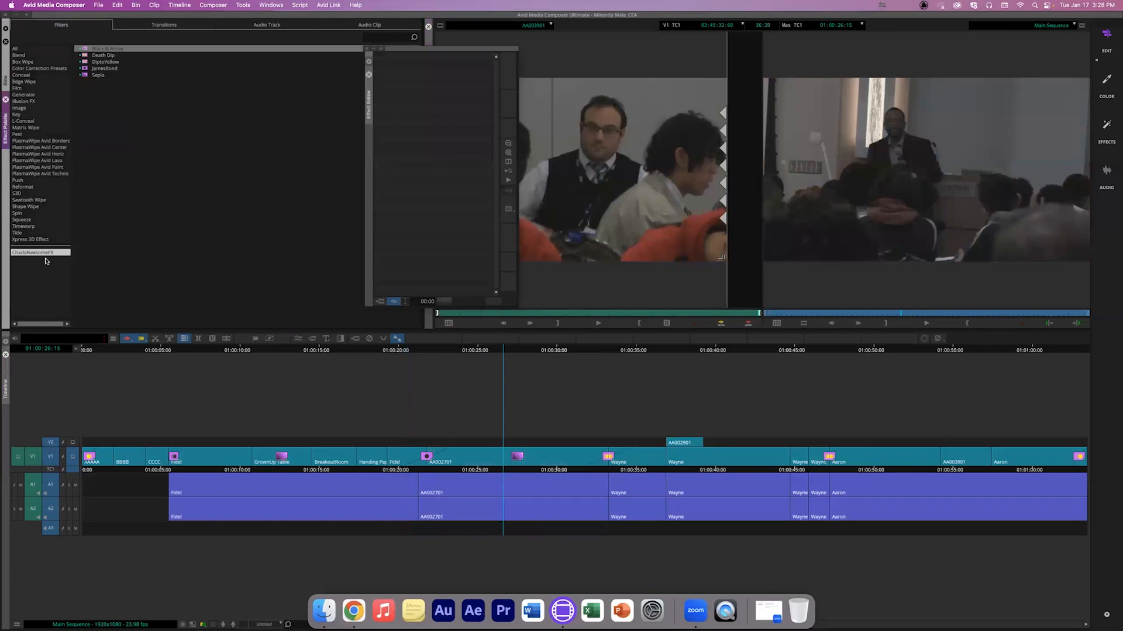
{"action": "left_click", "coordinate": [5, 73]}
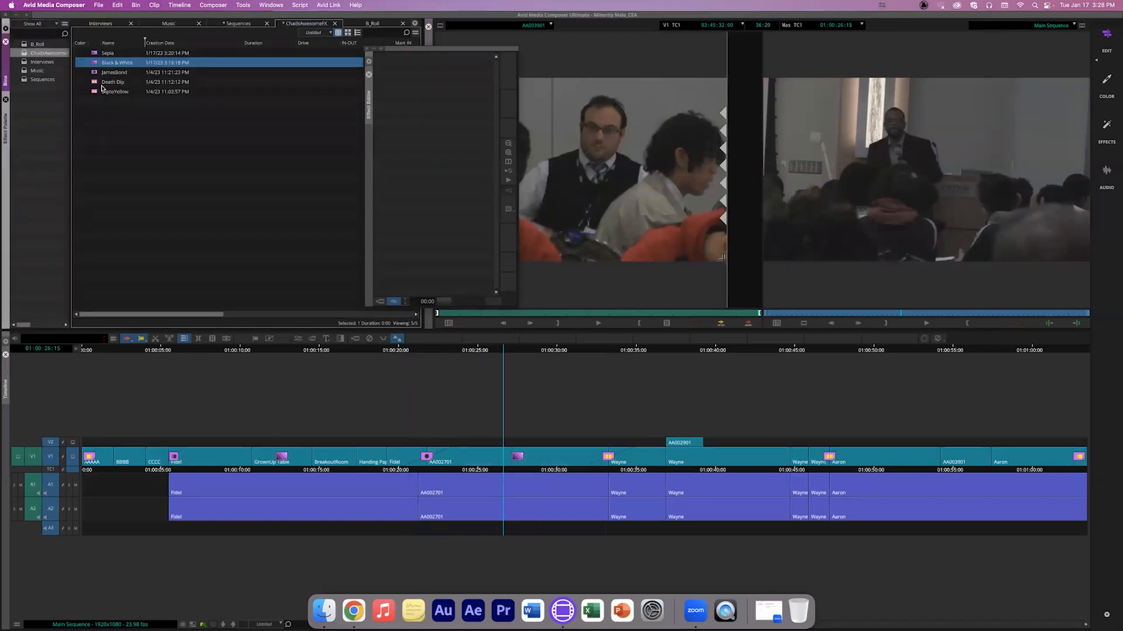
{"action": "left_click", "coordinate": [7, 123]}
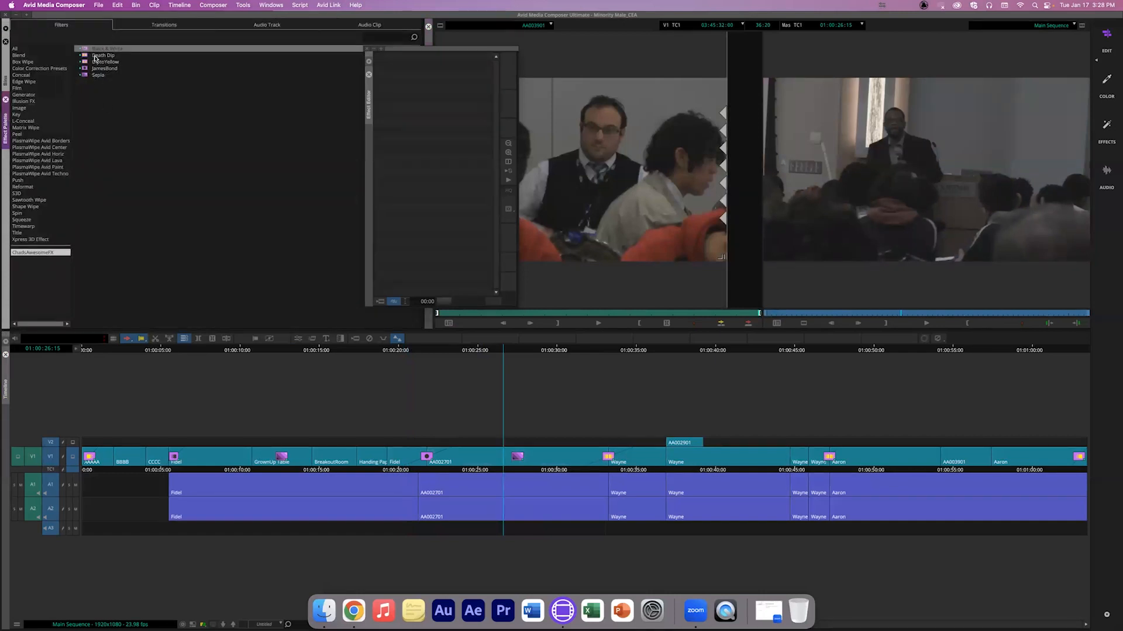
{"action": "left_click", "coordinate": [369, 74]}
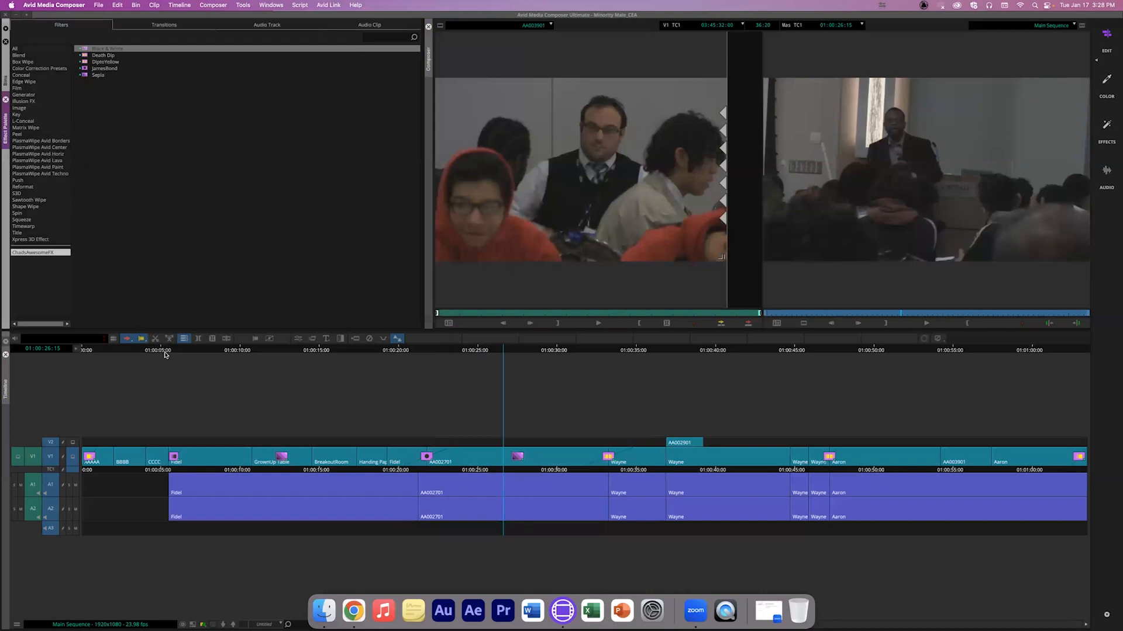
Step: Apply the saved Sepia effect to the BreakoutRoom clip, the adjacent handing clip and the V2 clip together
{"action": "left_click", "coordinate": [334, 457]}
{"action": "left_click", "coordinate": [377, 456], "text": "shift"}
{"action": "left_click", "coordinate": [691, 442], "text": "shift"}
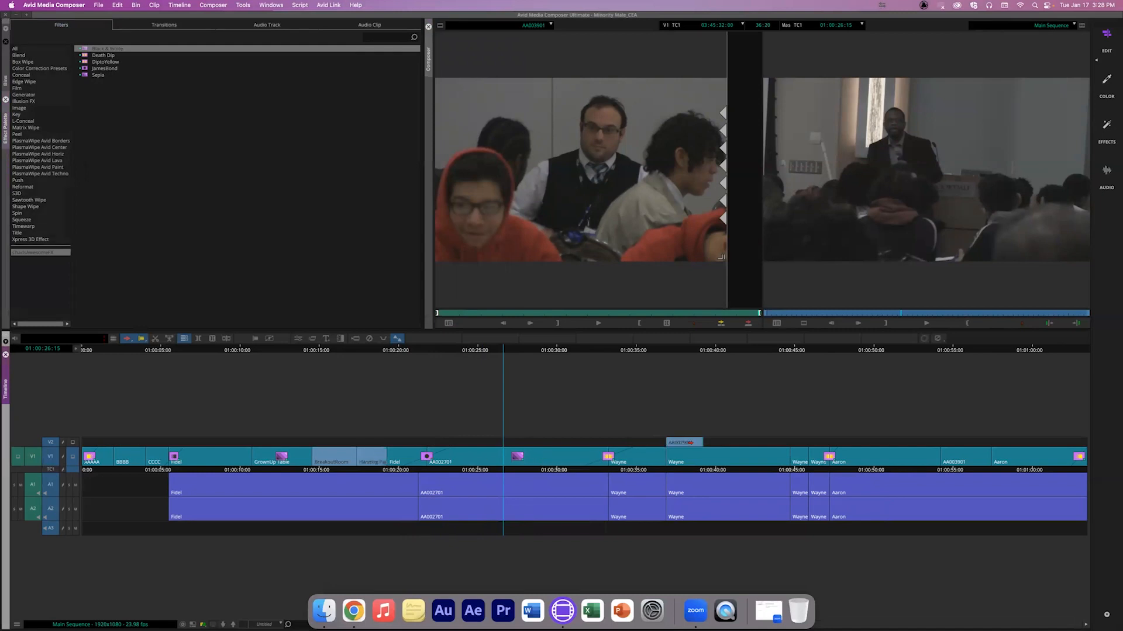
{"action": "left_click", "coordinate": [5, 80]}
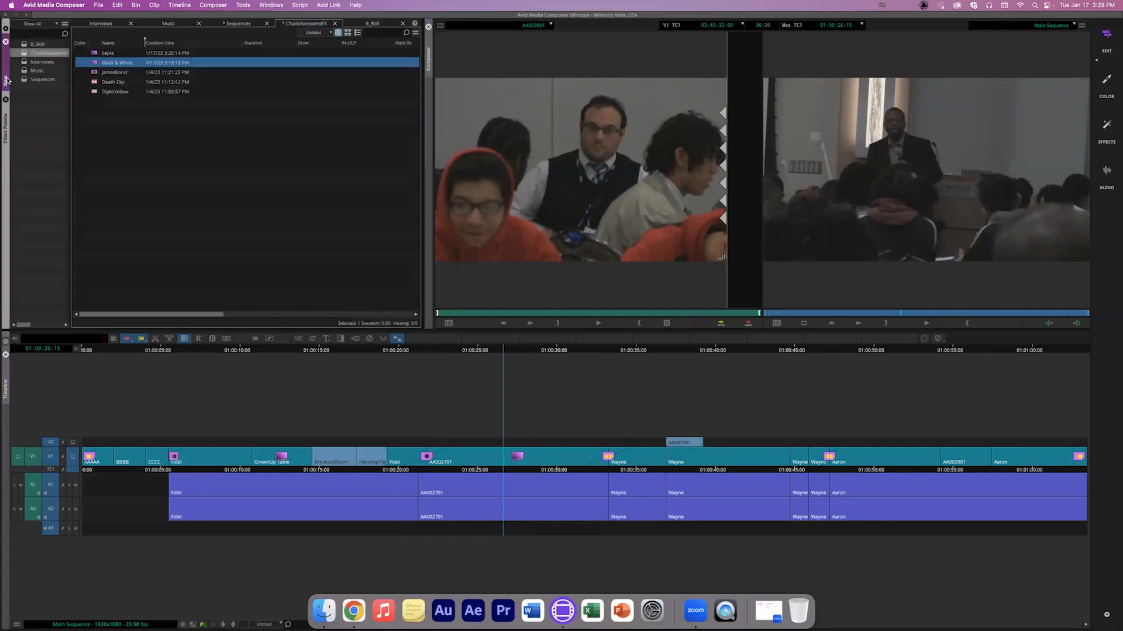
{"action": "double_click", "coordinate": [101, 52]}
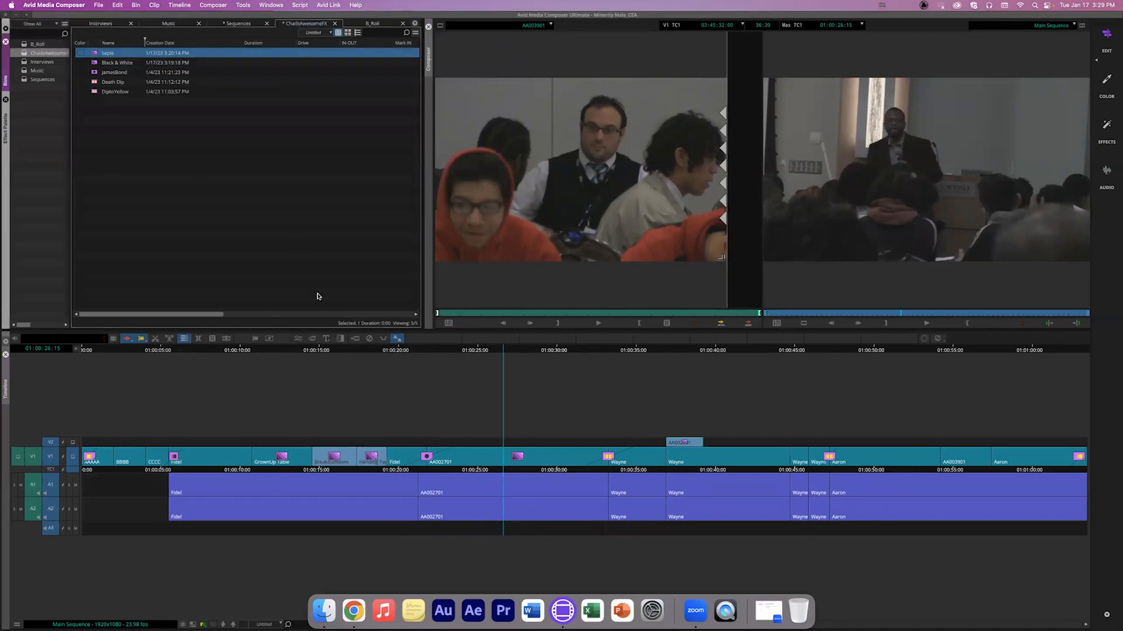
Step: Park the playhead at 01:00:17:00 and add a new video track V3 to the sequence
{"action": "left_click", "coordinate": [352, 471]}
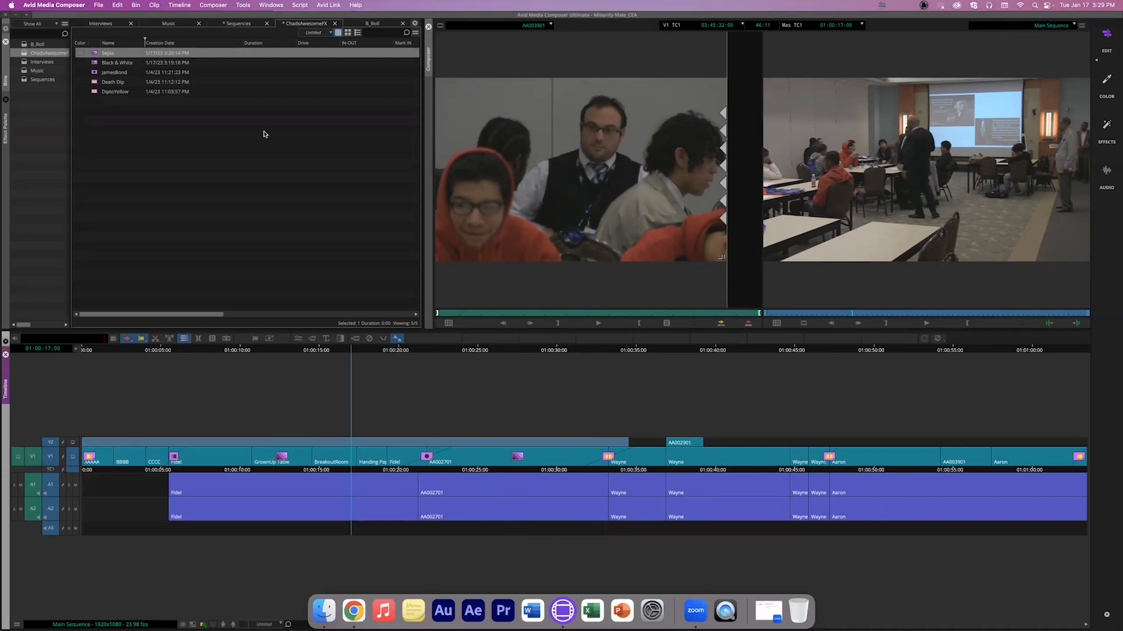
{"action": "left_click", "coordinate": [212, 5]}
{"action": "mouse_move", "coordinate": [179, 5]}
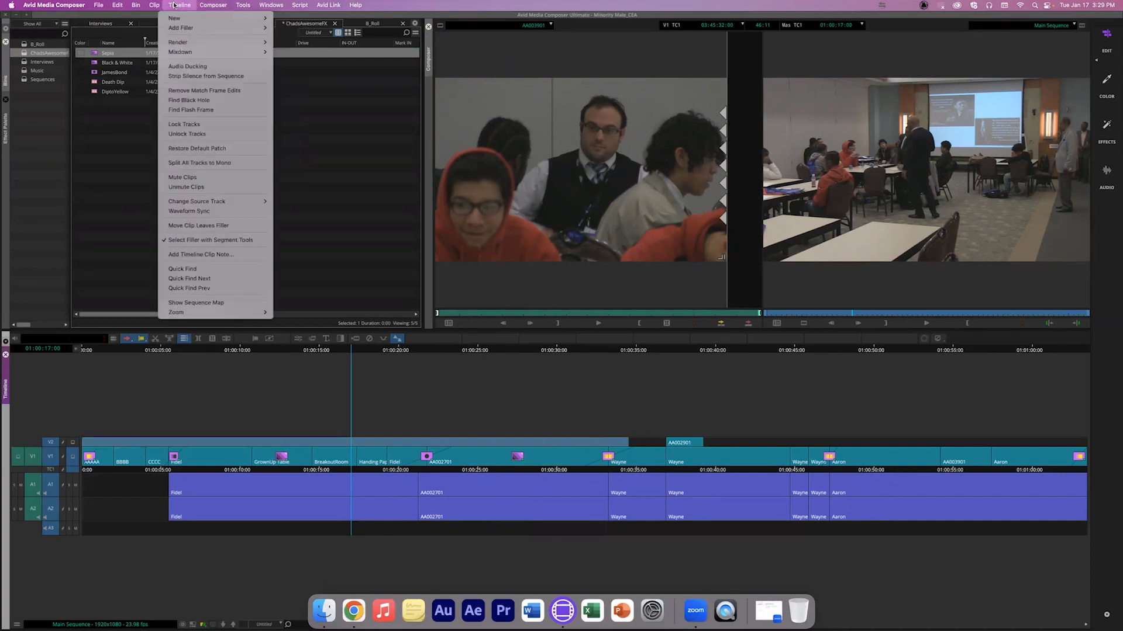
{"action": "mouse_move", "coordinate": [251, 18]}
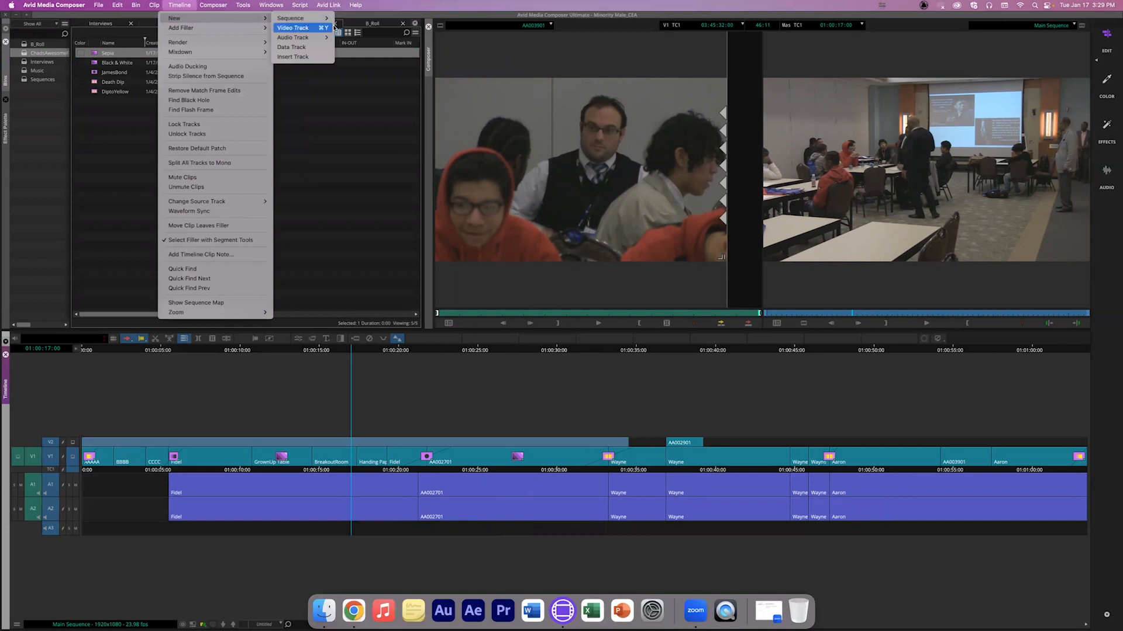
{"action": "left_click", "coordinate": [449, 301]}
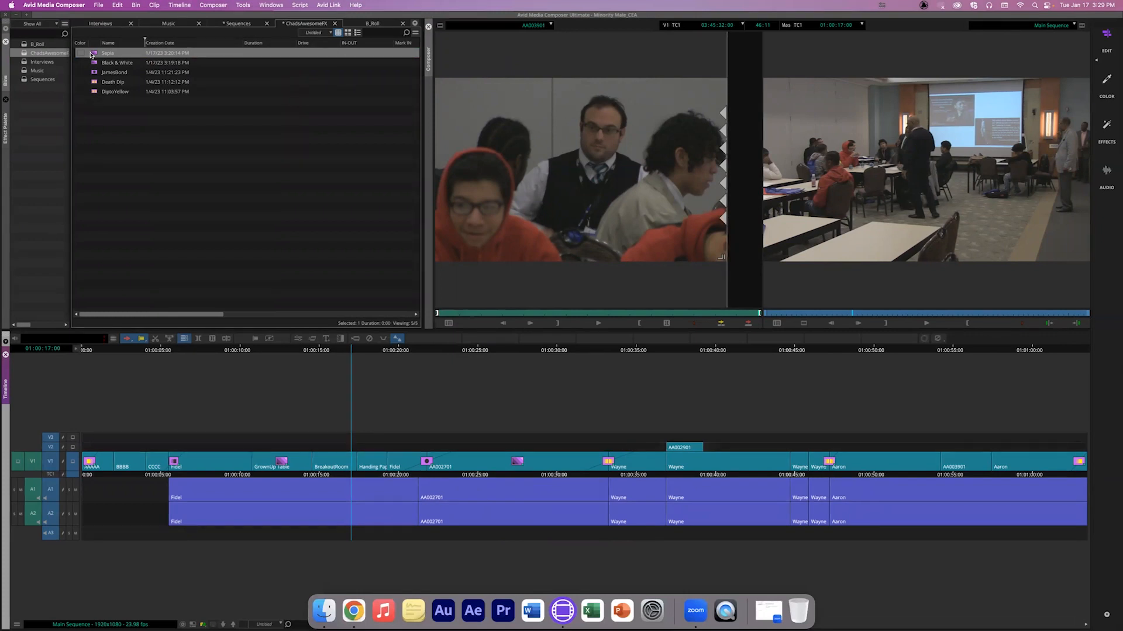
Step: Apply the saved Black & White effect to the filler along the whole V3 track and make the track taller
{"action": "left_click_drag", "start_coordinate": [96, 62], "coordinate": [411, 434]}
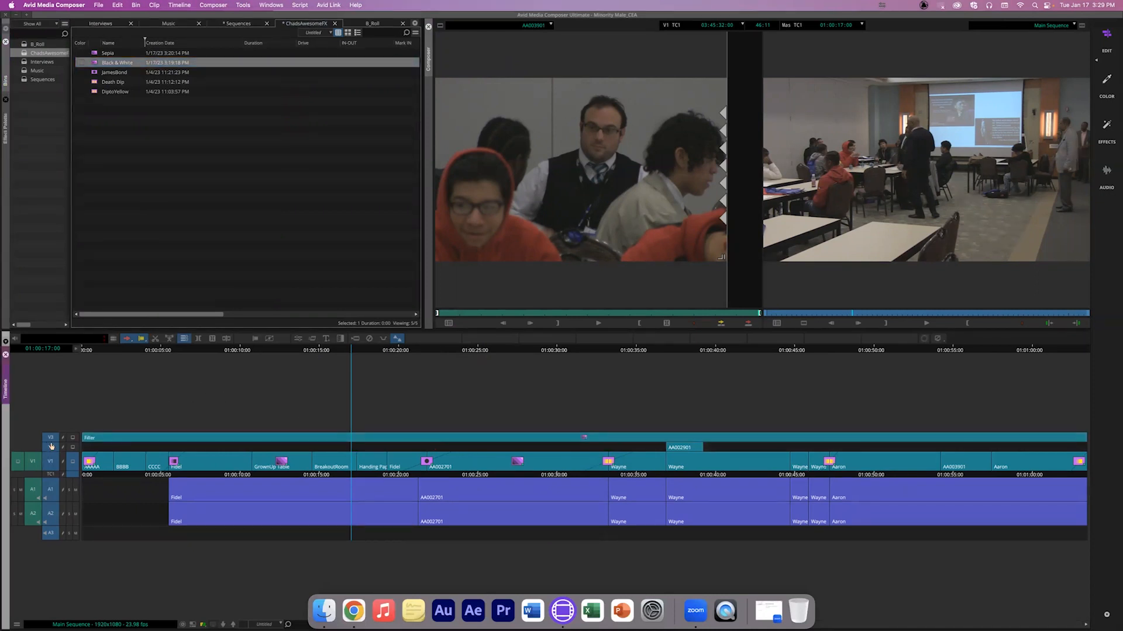
{"action": "left_click_drag", "start_coordinate": [51, 442], "coordinate": [51, 450]}
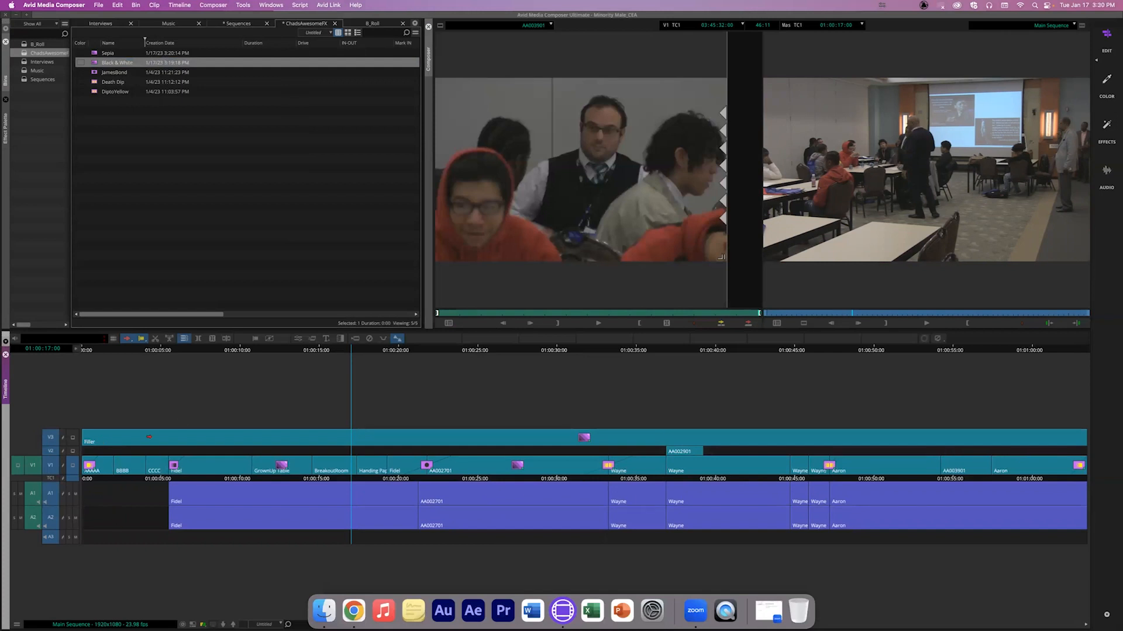
Step: Switch video monitoring between V3 and V1 to compare the picture, ending on V3 with the playhead at 01:00:24:23
{"action": "left_click", "coordinate": [74, 439]}
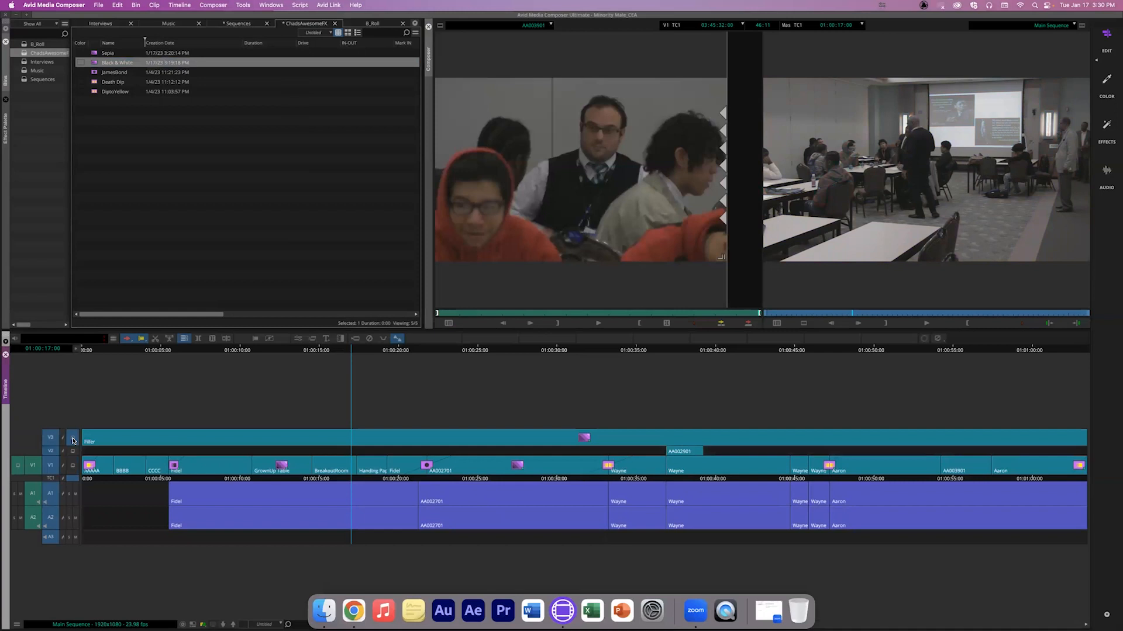
{"action": "left_click", "coordinate": [74, 466]}
{"action": "left_click", "coordinate": [74, 439]}
{"action": "left_click", "coordinate": [477, 478]}
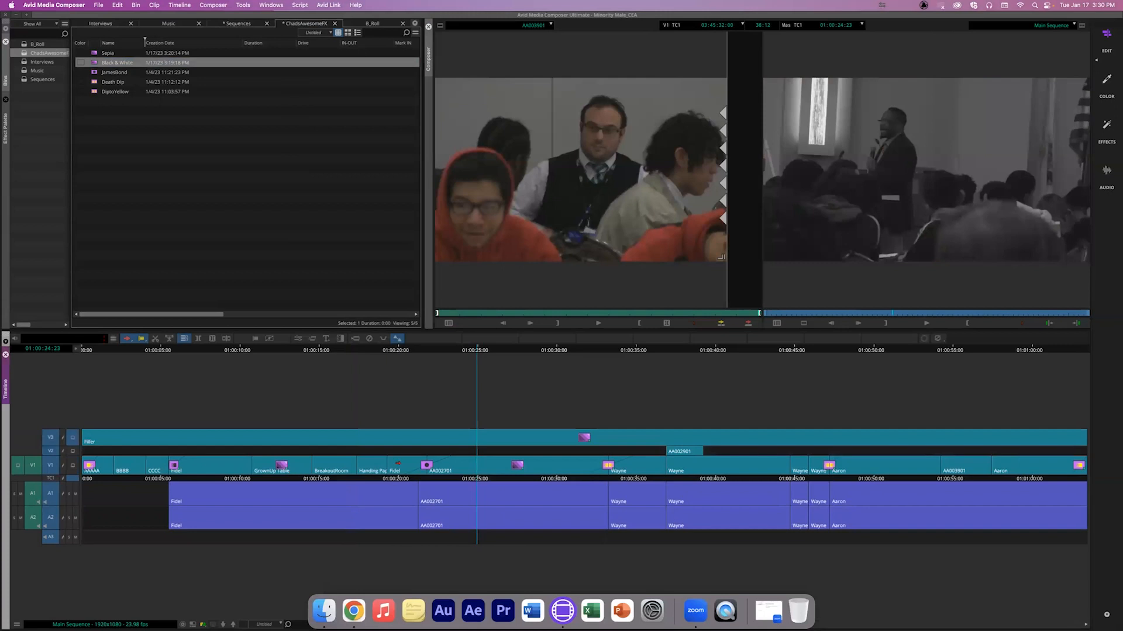
Step: Undo the Black & White effect on V3 and move the playhead to the start of the V2 clip at 01:00:36:22
{"action": "key", "text": "super+z"}
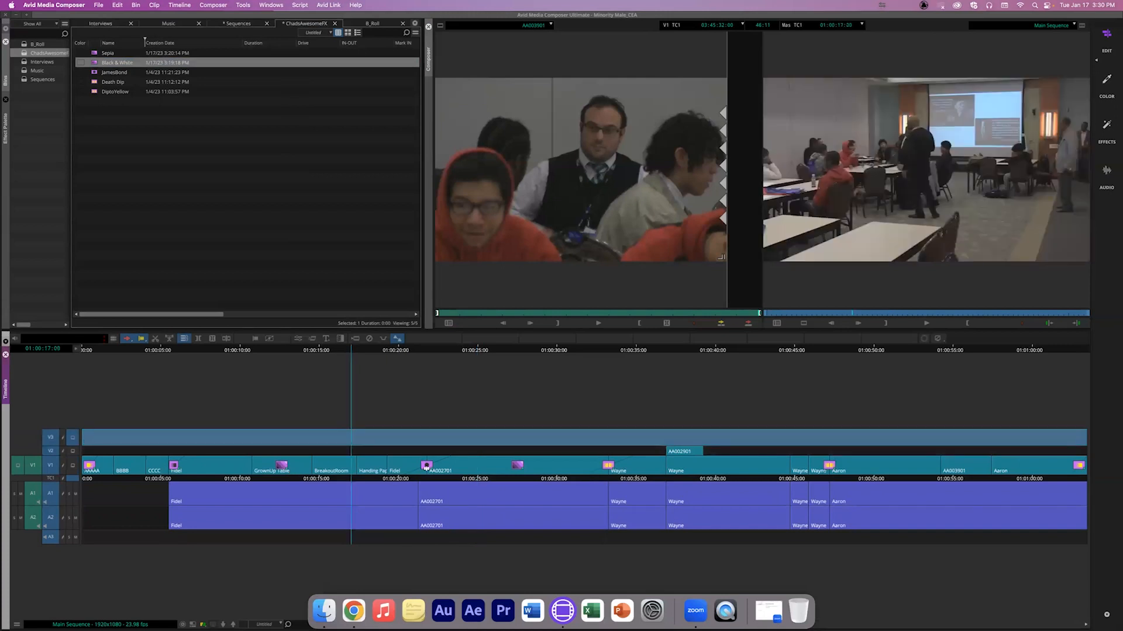
{"action": "left_click", "coordinate": [668, 480]}
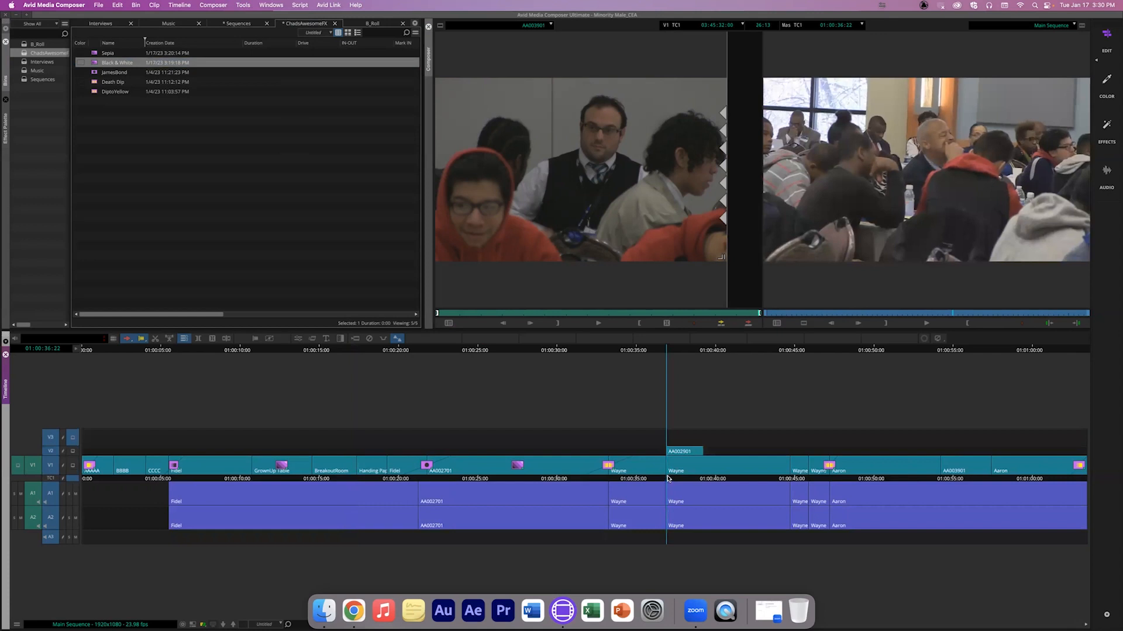
Step: Add an edit on V3 at the start of the V2 clip and apply the saved Black & White effect to the filler after it
{"action": "left_click_drag", "start_coordinate": [53, 452], "coordinate": [55, 537]}
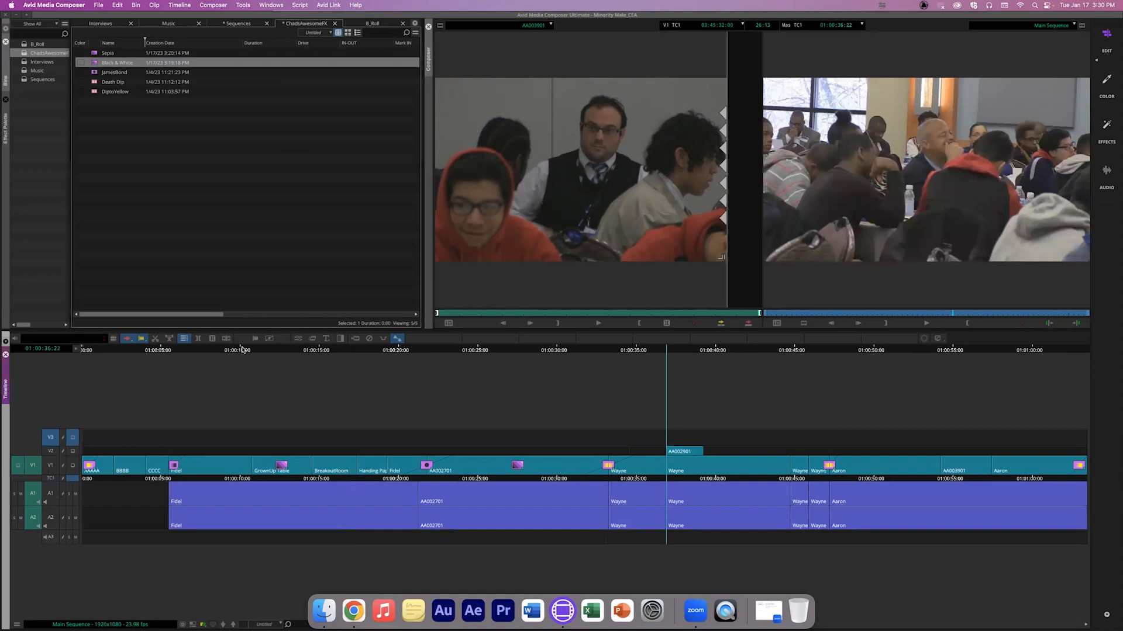
{"action": "mouse_move", "coordinate": [671, 480]}
{"action": "left_mouse_down"}
{"action": "mouse_move", "coordinate": [656, 482]}
{"action": "mouse_move", "coordinate": [671, 481]}
{"action": "left_mouse_up"}
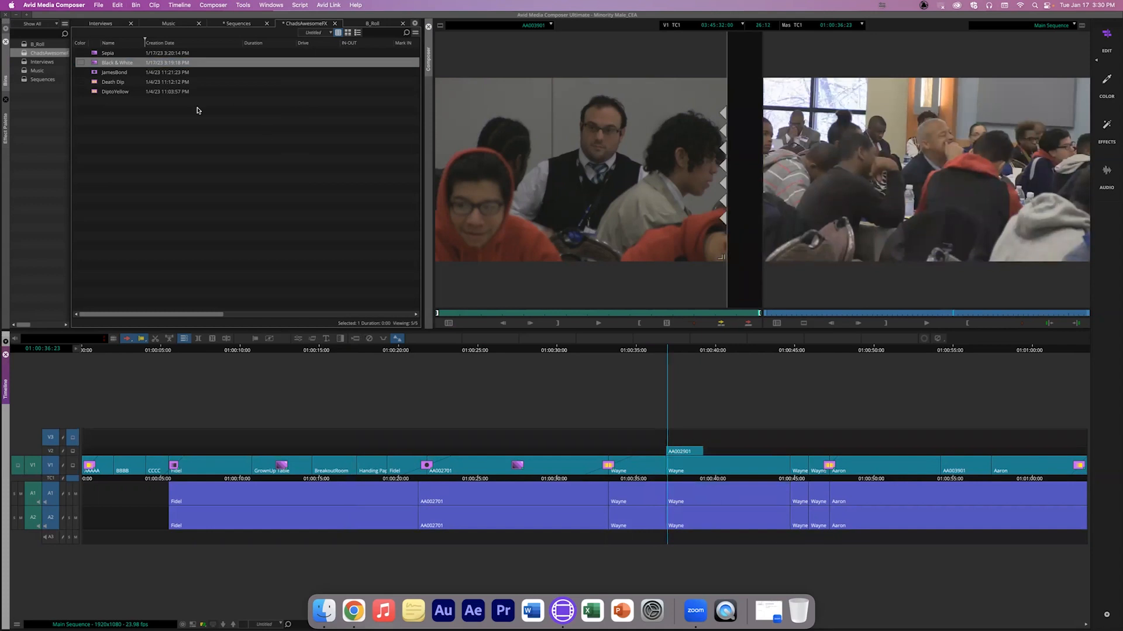
{"action": "left_click", "coordinate": [98, 61]}
{"action": "left_click_drag", "start_coordinate": [588, 352], "coordinate": [711, 437]}
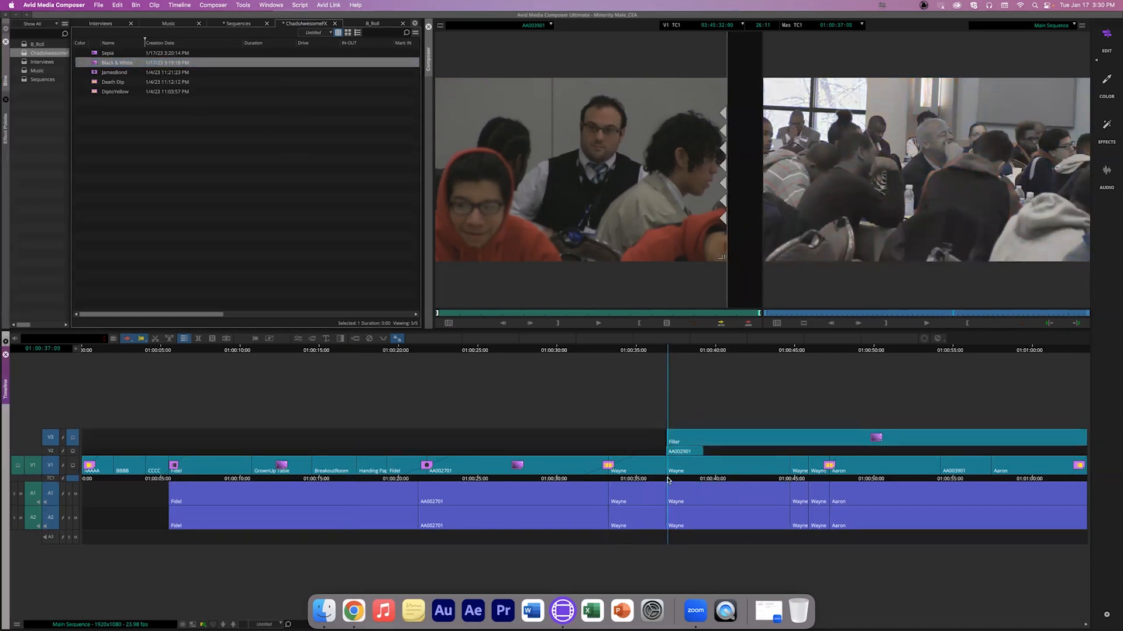
Step: Play the sequence across the start of the Black & White filler to view the change in the picture
{"action": "left_click", "coordinate": [651, 480]}
{"action": "key", "text": "space"}
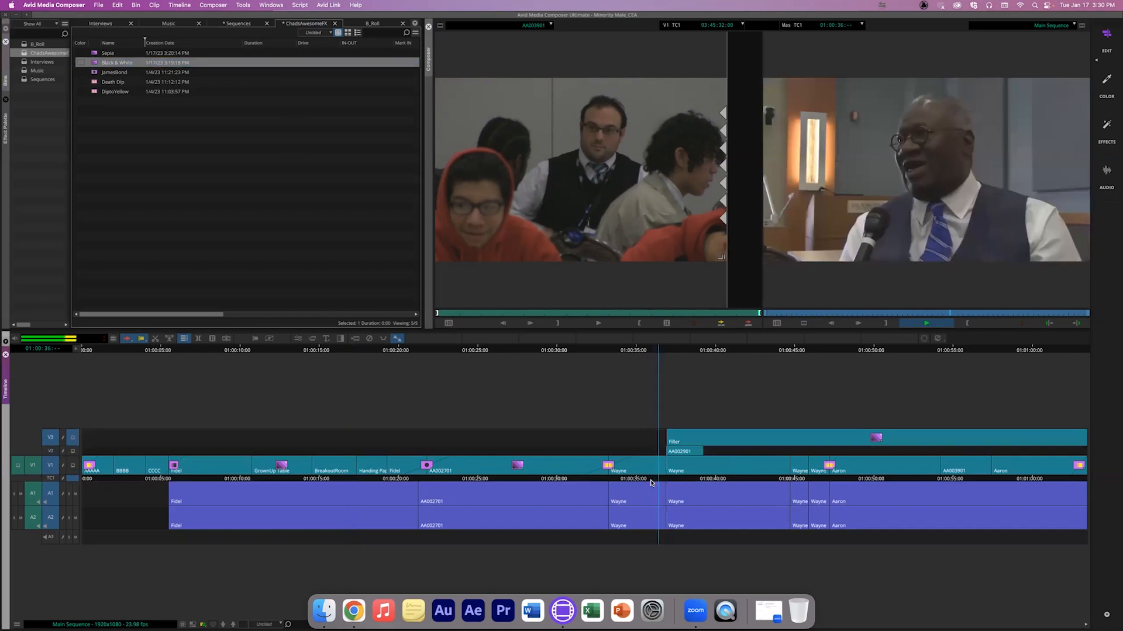
{"action": "key", "text": "space"}
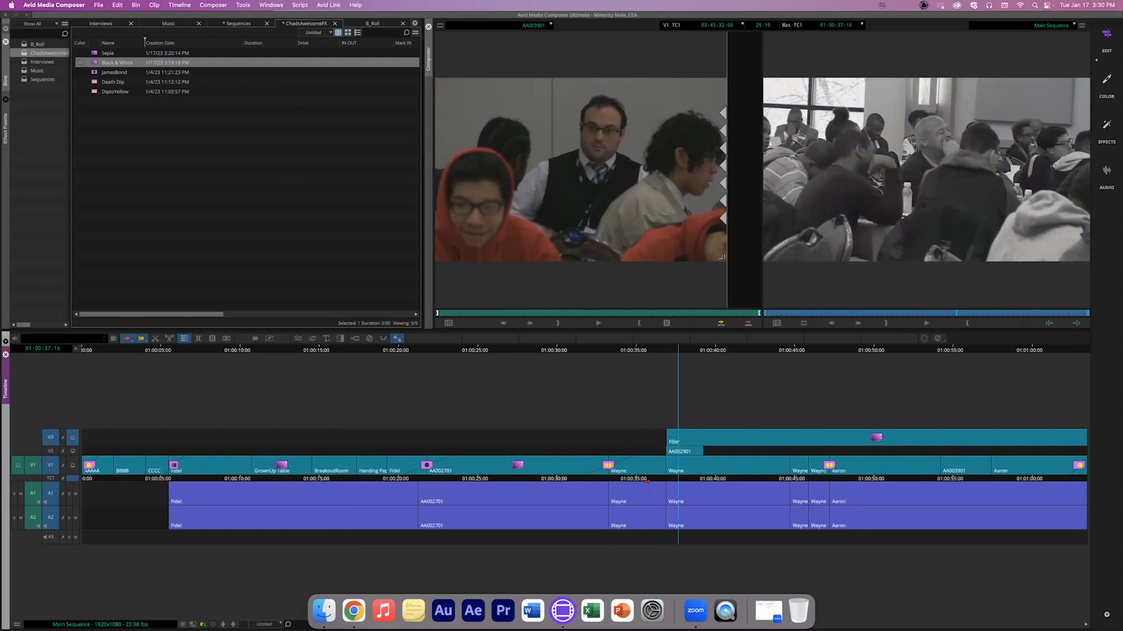
Step: Delete the Black & White effect from the V3 filler
{"action": "left_click_drag", "start_coordinate": [684, 451], "coordinate": [594, 459]}
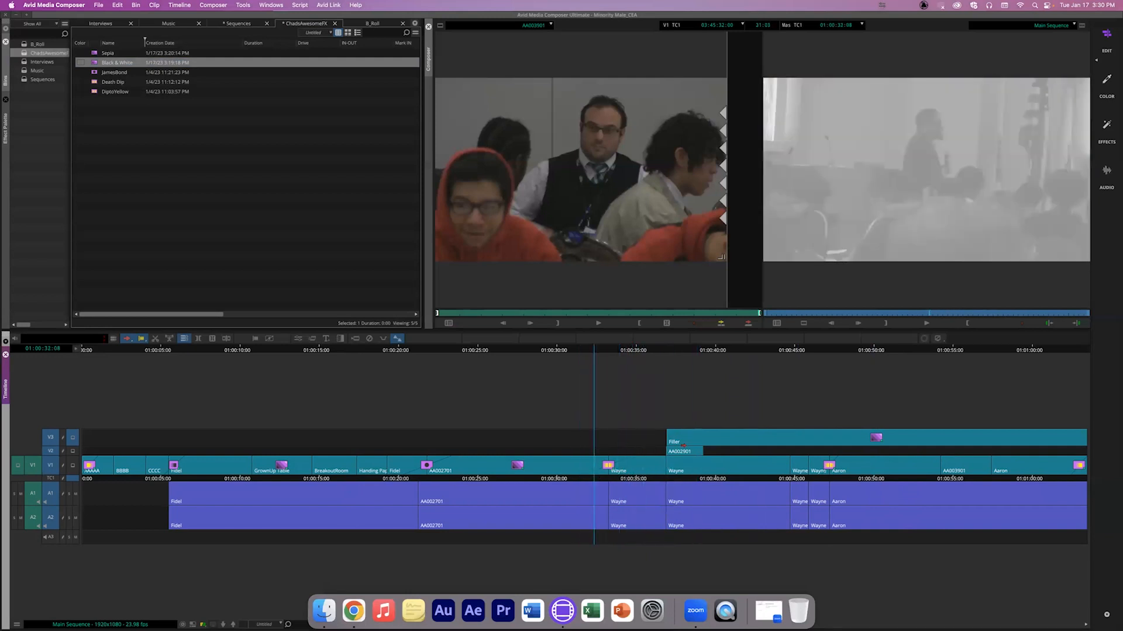
{"action": "left_click", "coordinate": [876, 438]}
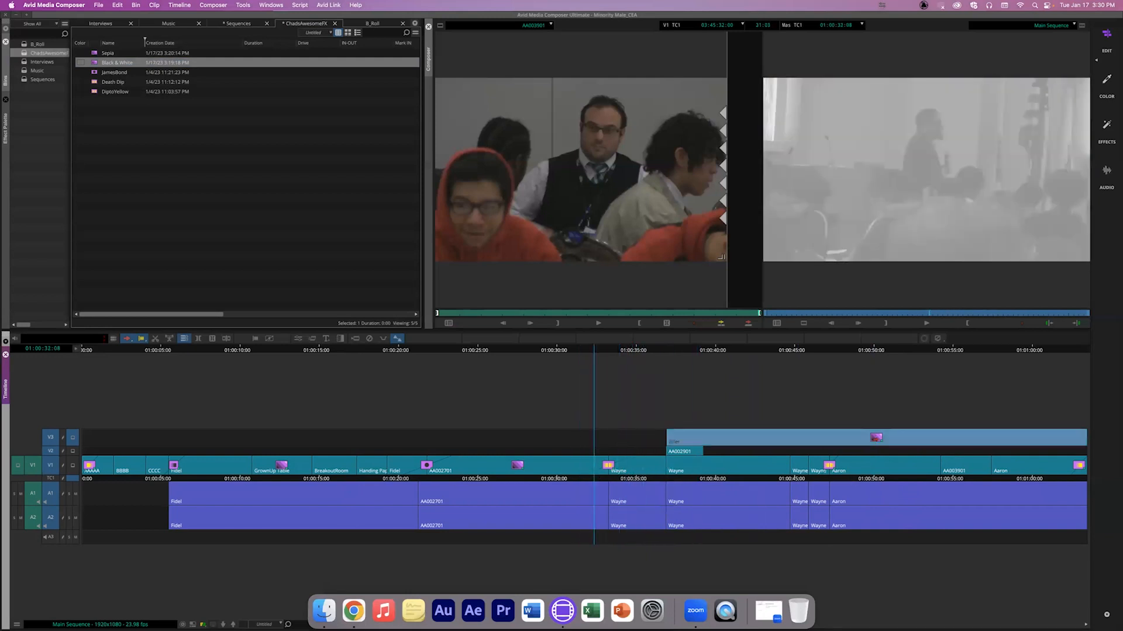
{"action": "key", "text": "Delete"}
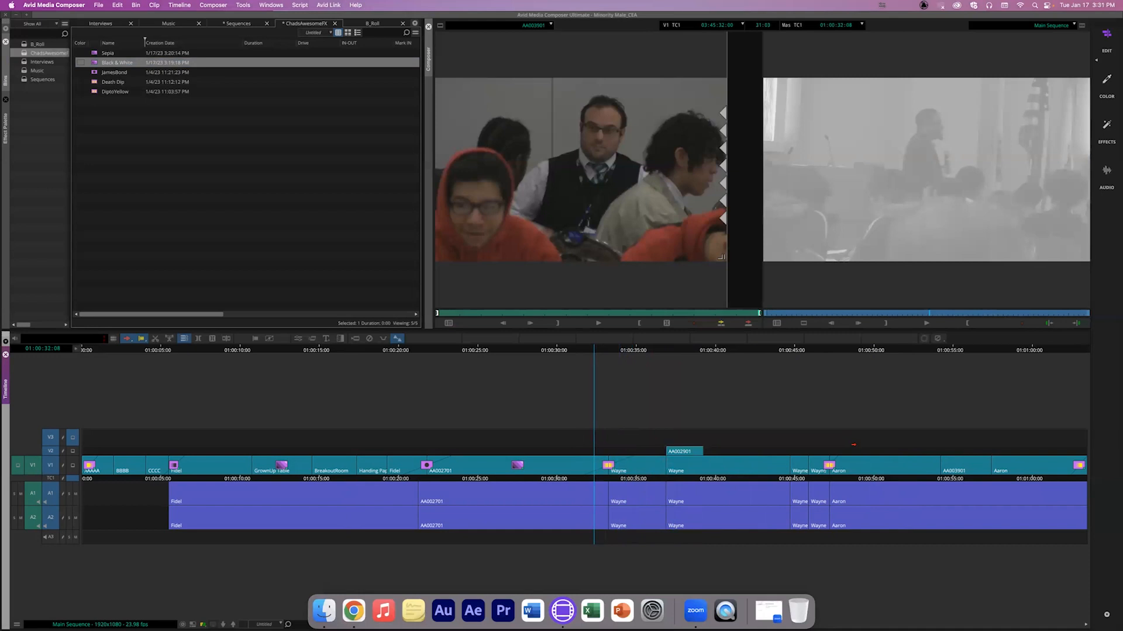
Step: Move the playhead to 01:00:18:14, add a video track V4, and undo the track addition
{"action": "left_click_drag", "start_coordinate": [633, 482], "coordinate": [382, 480]}
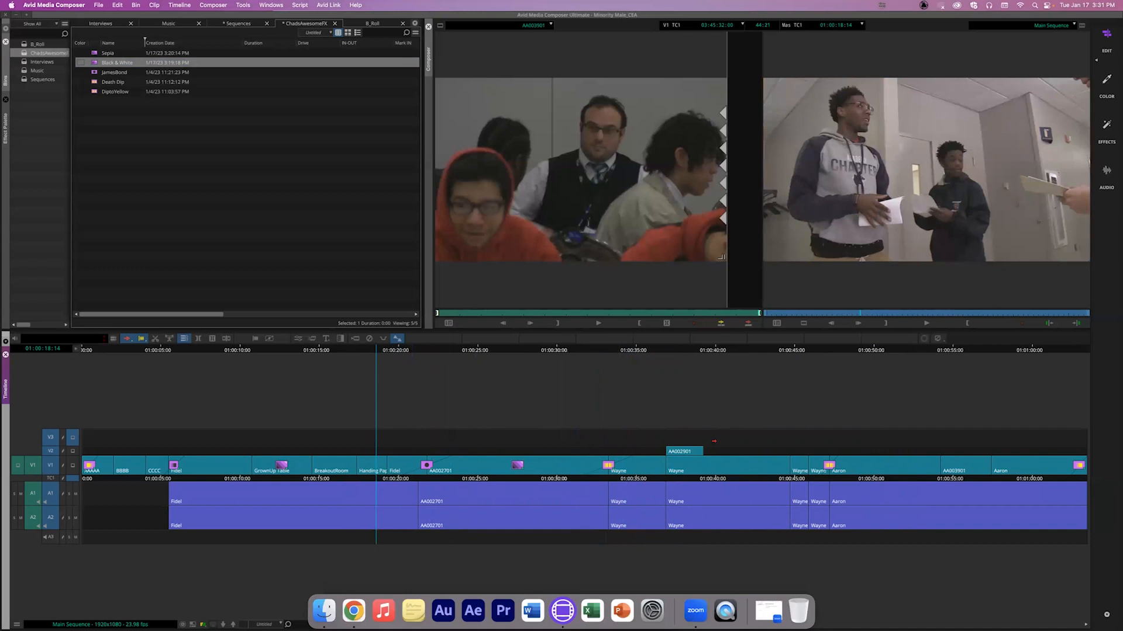
{"action": "key", "text": "super+y"}
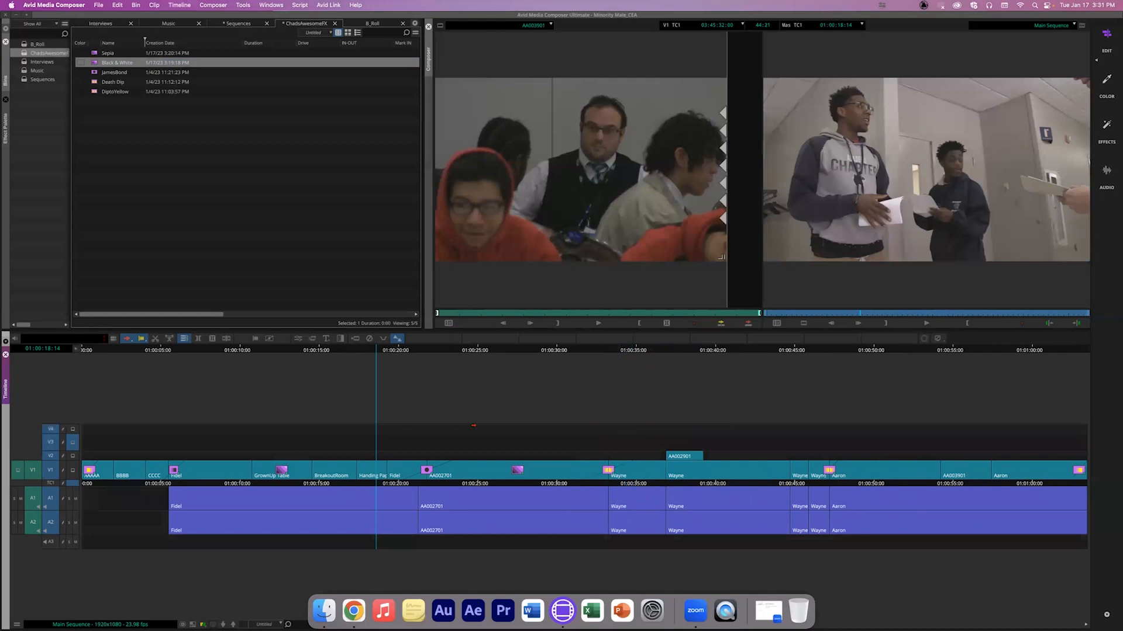
{"action": "key", "text": "super+z"}
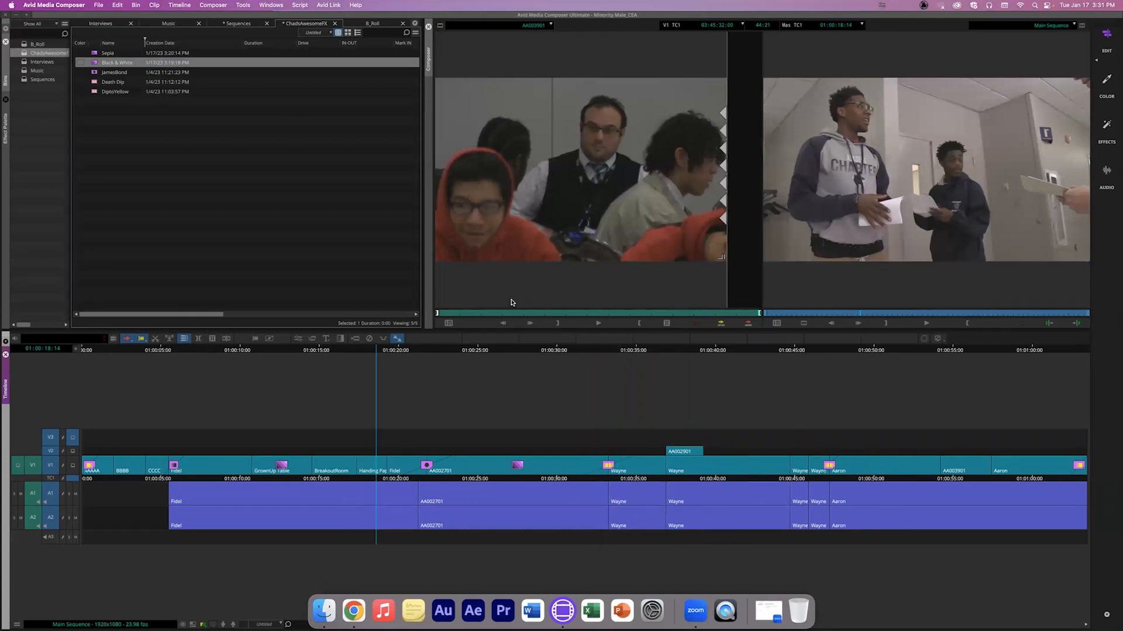
Step: Toggle video monitoring between V3 and V1, finishing on V3, and move the playhead to 01:00:17:01
{"action": "left_click", "coordinate": [74, 438]}
{"action": "left_click", "coordinate": [73, 467]}
{"action": "left_click", "coordinate": [71, 441]}
{"action": "left_click", "coordinate": [72, 467]}
{"action": "left_click", "coordinate": [73, 440]}
{"action": "left_click", "coordinate": [349, 479]}
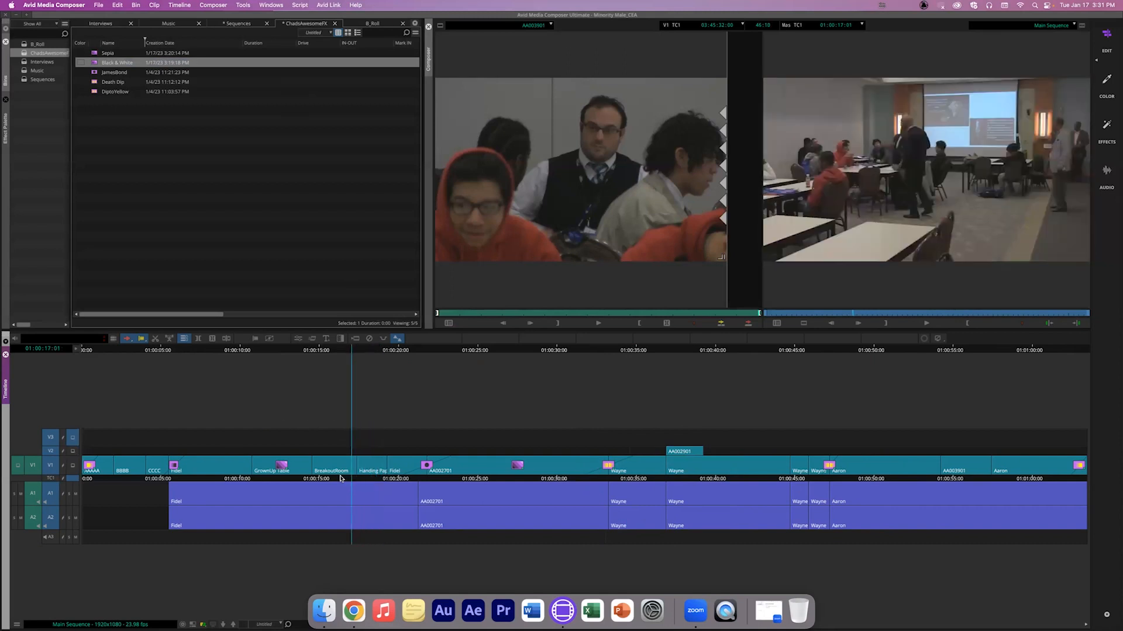
Step: Turn off the Lift/Overwrite segment tool and park the playhead on the BBBB clip at 01:00:03:00
{"action": "left_click", "coordinate": [130, 342]}
{"action": "left_click_drag", "start_coordinate": [351, 480], "coordinate": [240, 482]}
{"action": "left_click_drag", "start_coordinate": [156, 495], "coordinate": [280, 475]}
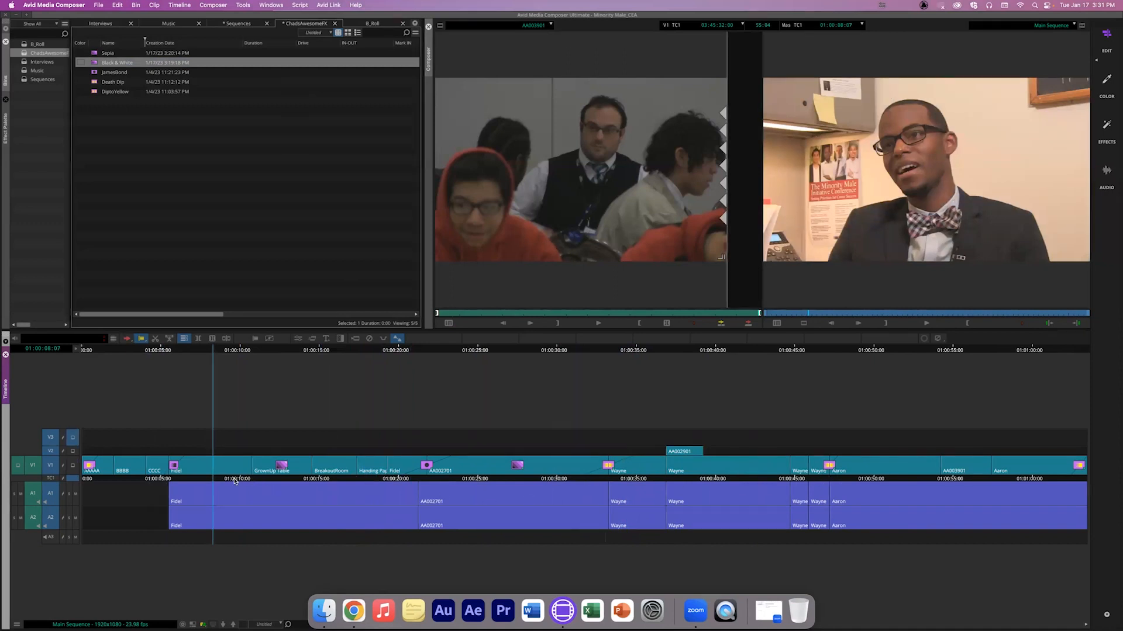
{"action": "left_click", "coordinate": [204, 479]}
{"action": "left_click", "coordinate": [207, 480]}
{"action": "left_click_drag", "start_coordinate": [211, 481], "coordinate": [129, 487]}
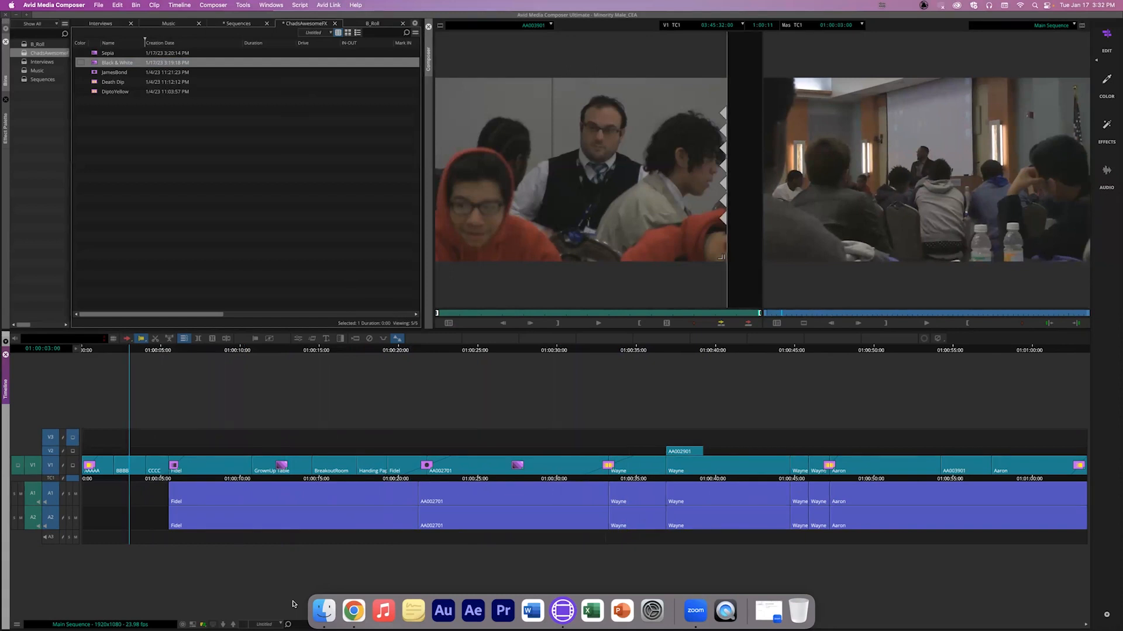
{"action": "key", "text": "super+bracketright"}
{"action": "key", "text": "super+bracketright"}
{"action": "key", "text": "super+bracketright"}
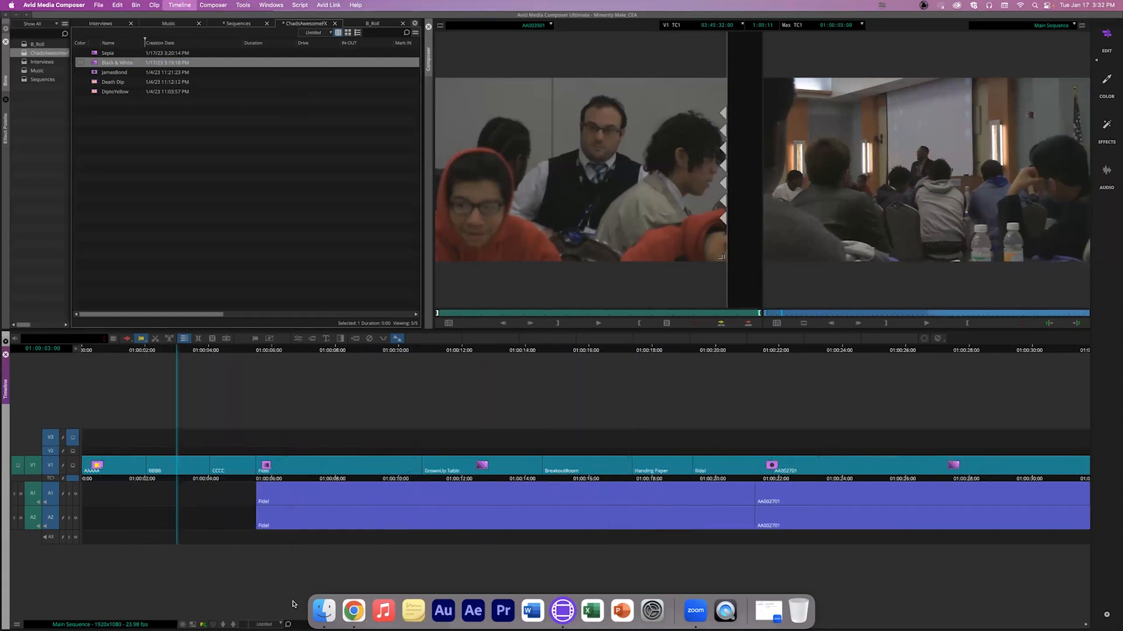
{"action": "key", "text": "super+bracketleft"}
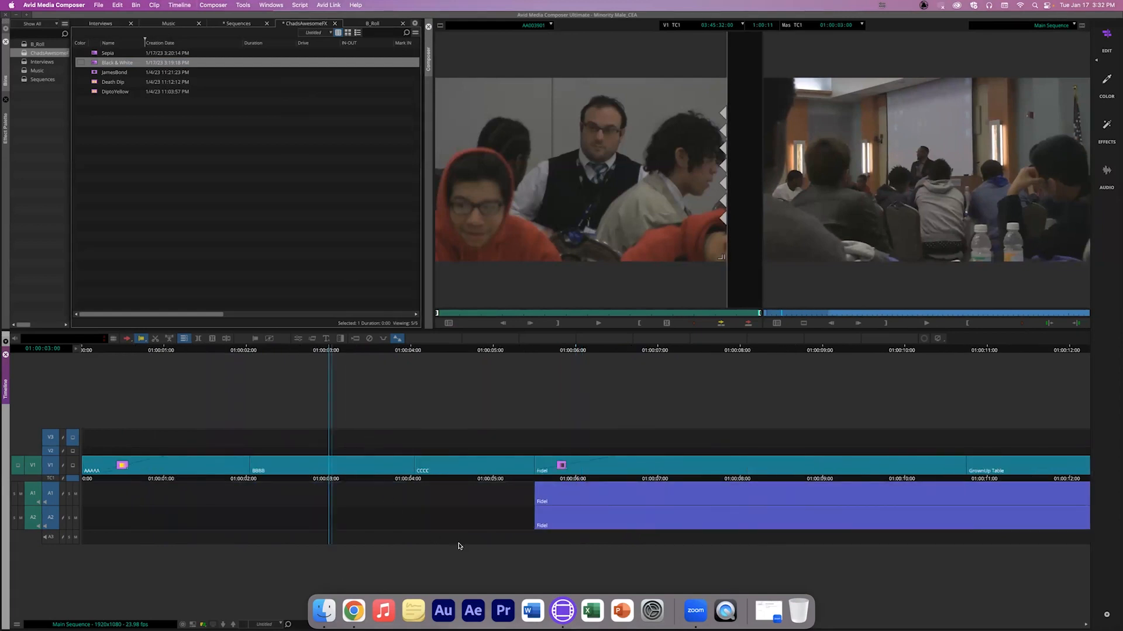
Step: Turn on automatic hiding for the macOS Dock to uncover the timeline's lower controls
{"action": "right_click", "coordinate": [677, 608]}
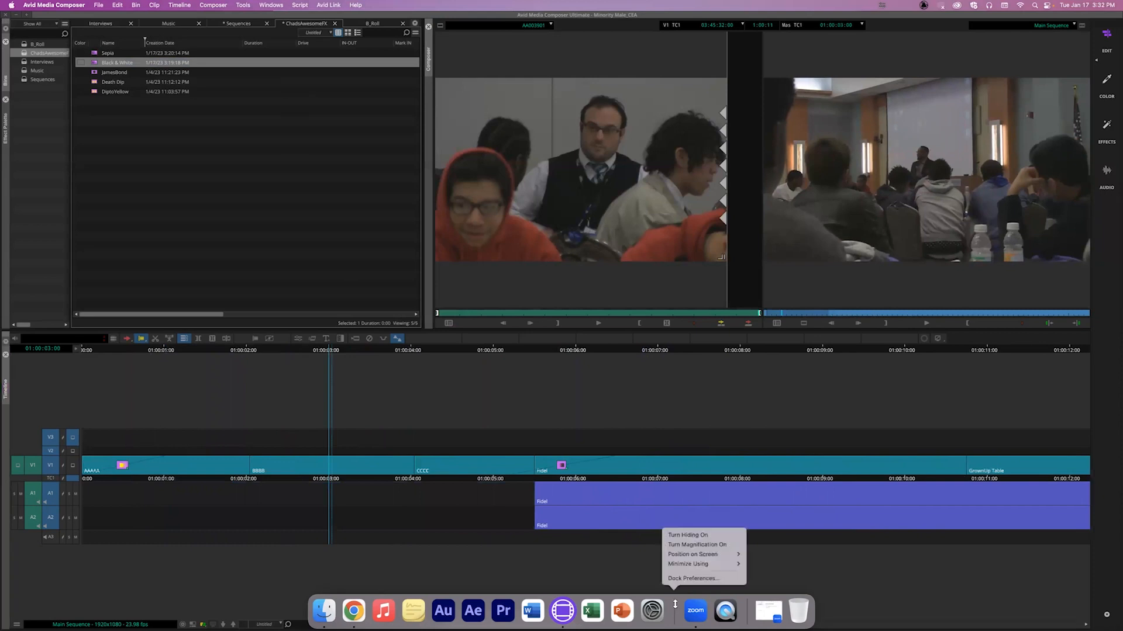
{"action": "left_click", "coordinate": [704, 535]}
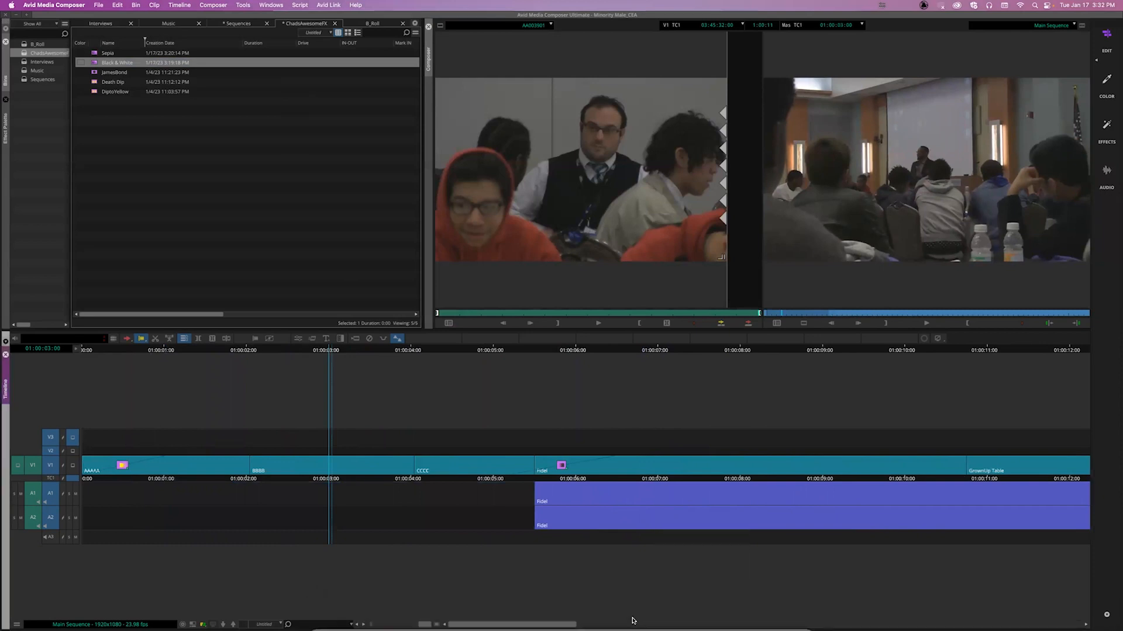
{"action": "left_click_drag", "start_coordinate": [427, 625], "coordinate": [427, 625]}
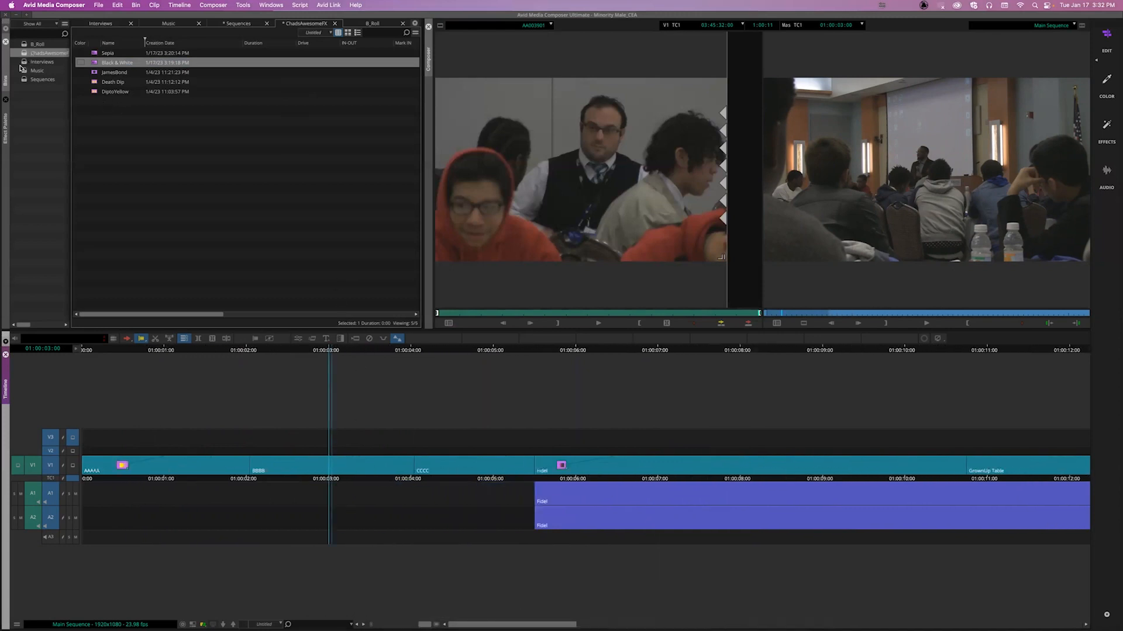
Step: Apply the 16:9 Mask effect from the Film filter category to the BBBB clip on V1
{"action": "left_click", "coordinate": [7, 126]}
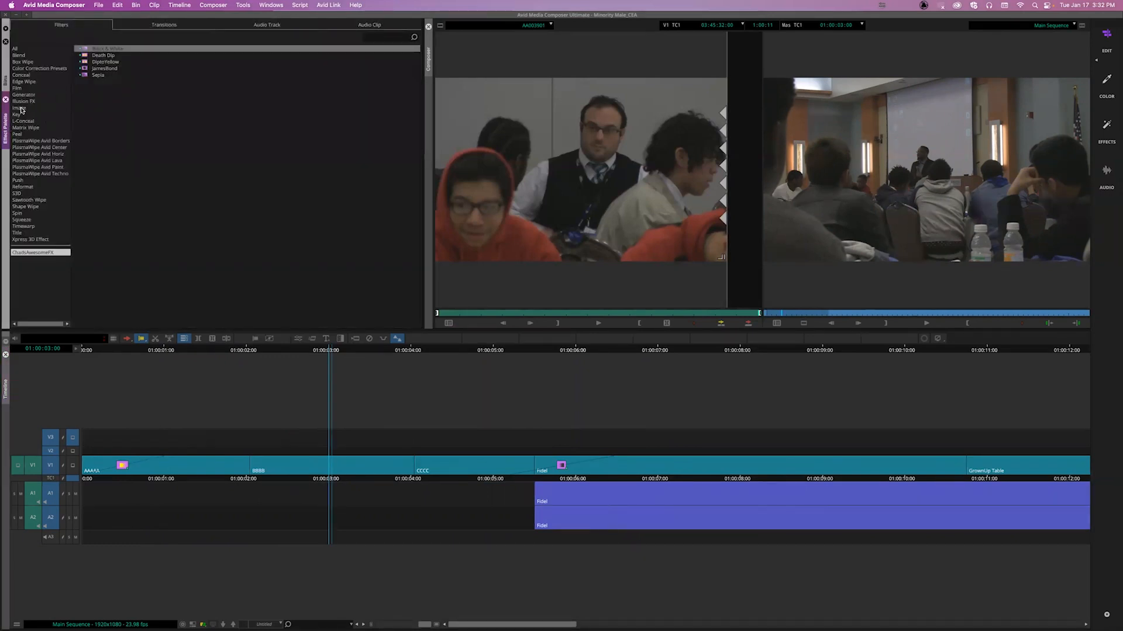
{"action": "left_click", "coordinate": [18, 88]}
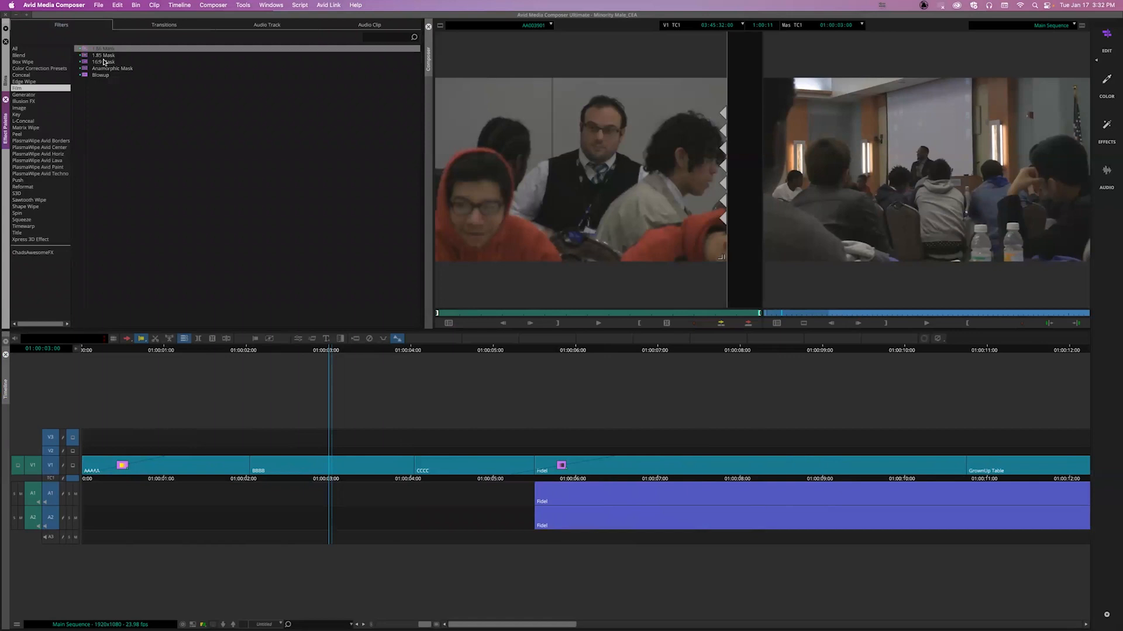
{"action": "left_click", "coordinate": [104, 63]}
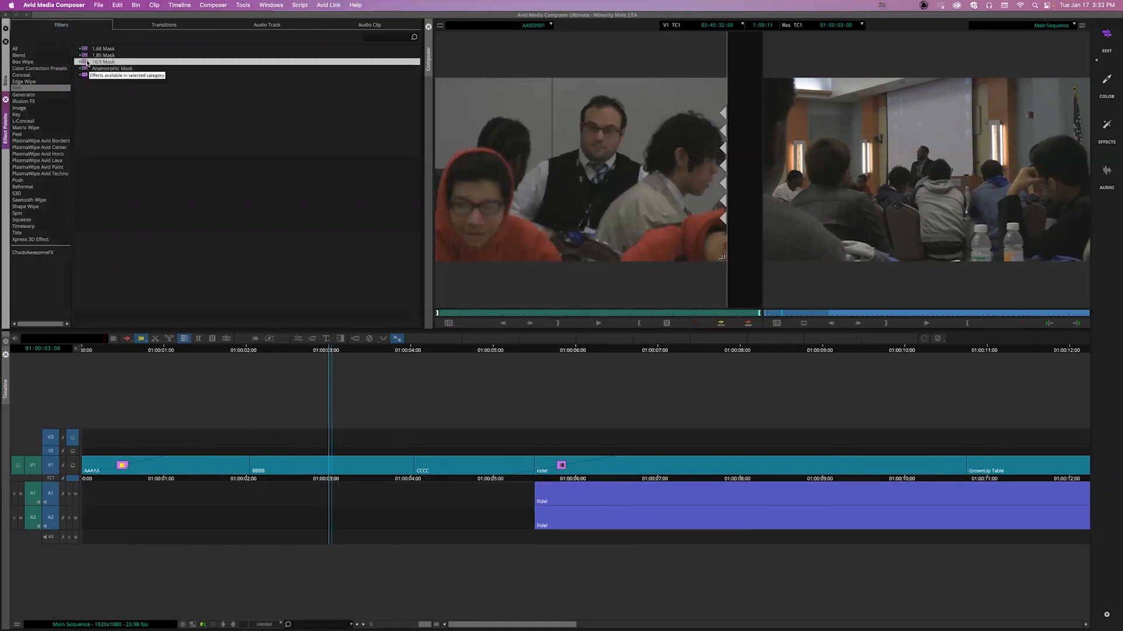
{"action": "left_click_drag", "start_coordinate": [85, 63], "coordinate": [323, 470]}
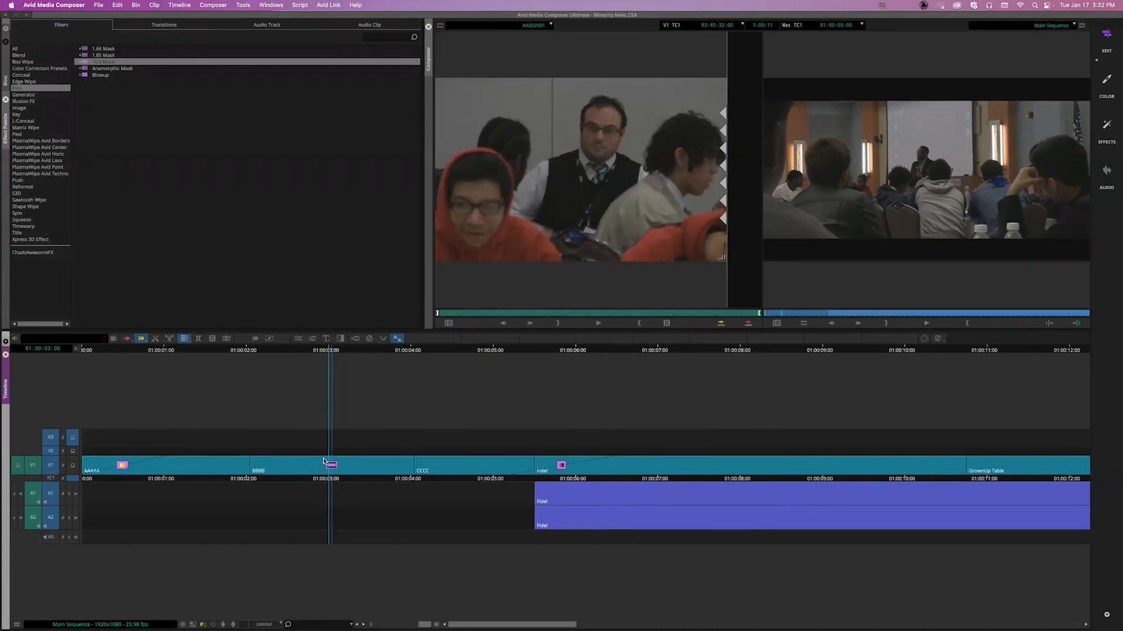
Step: Open the 16:9 Mask in the Effect Editor, try a vertical scaling of 100, and undo that scaling change
{"action": "left_click", "coordinate": [298, 338]}
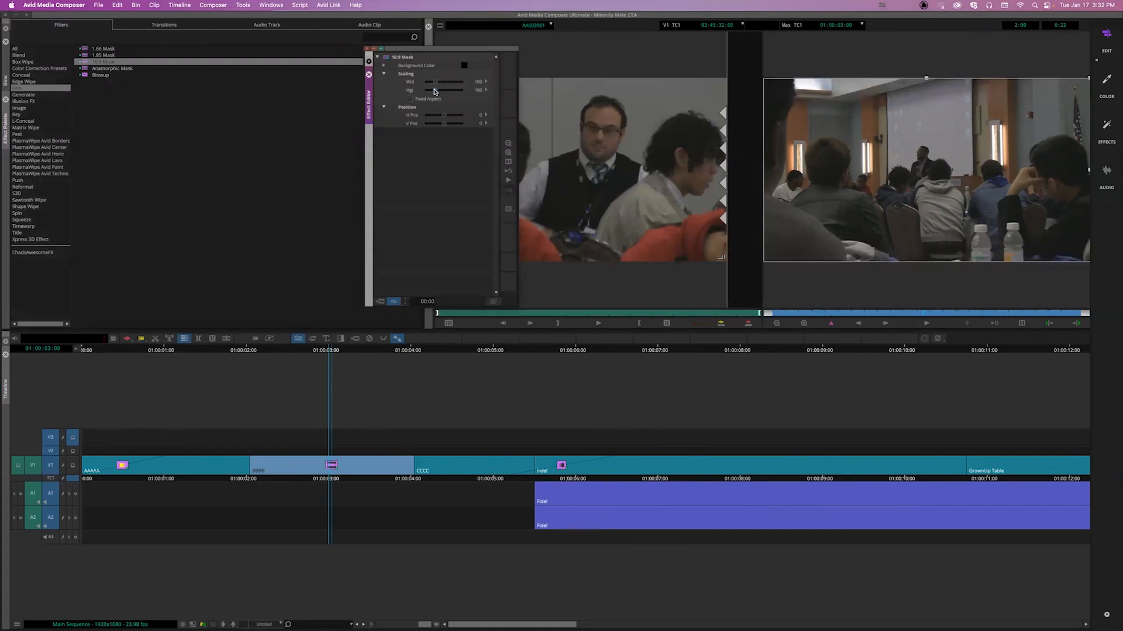
{"action": "key", "text": "super+z"}
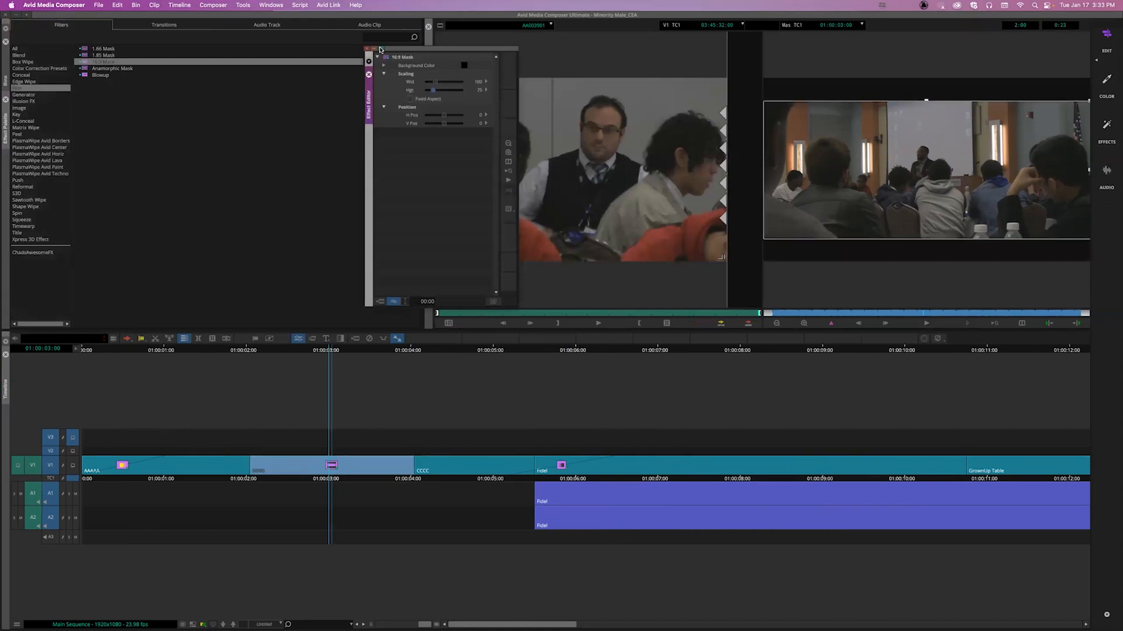
Step: Try purple as the mask's background color and undo the color change
{"action": "left_click", "coordinate": [465, 64]}
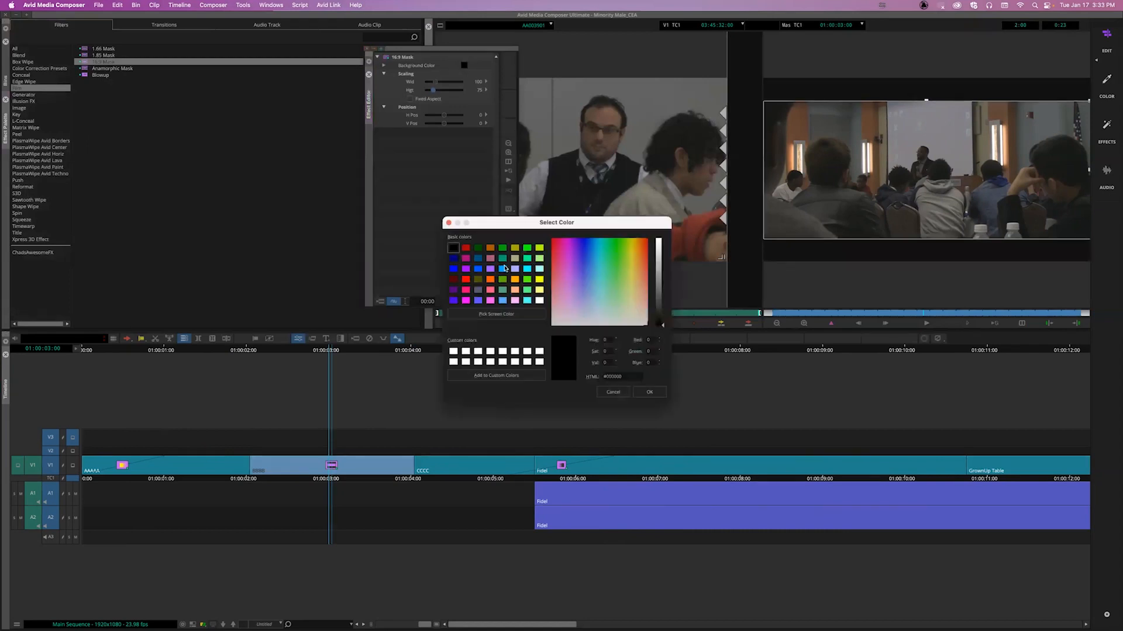
{"action": "left_click", "coordinate": [465, 268]}
{"action": "left_click", "coordinate": [648, 392]}
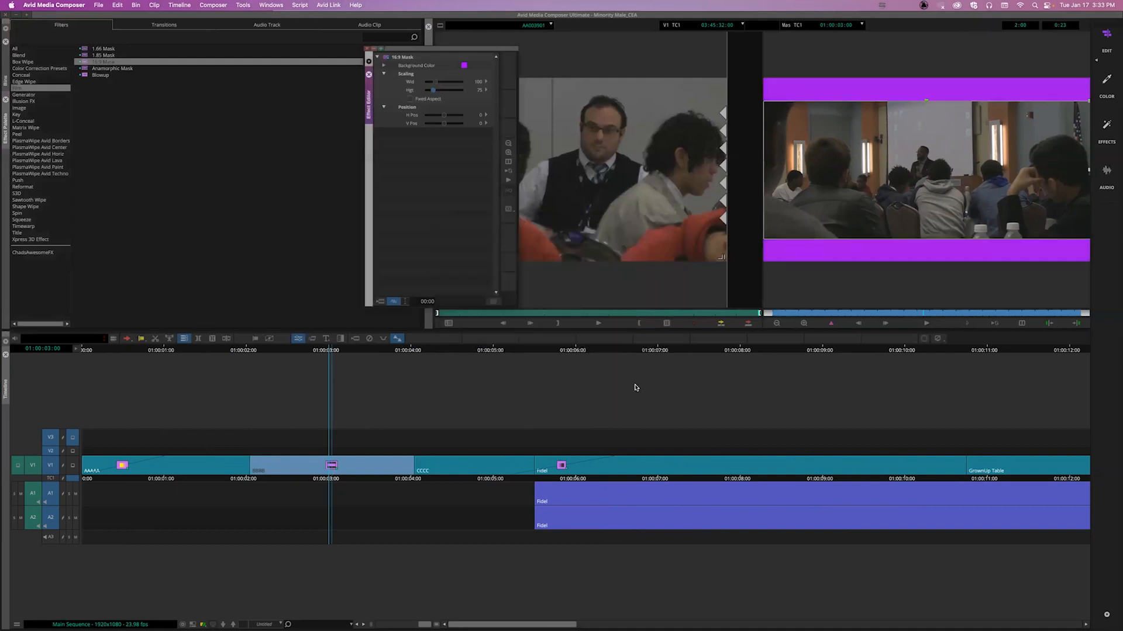
{"action": "key", "text": "super+z"}
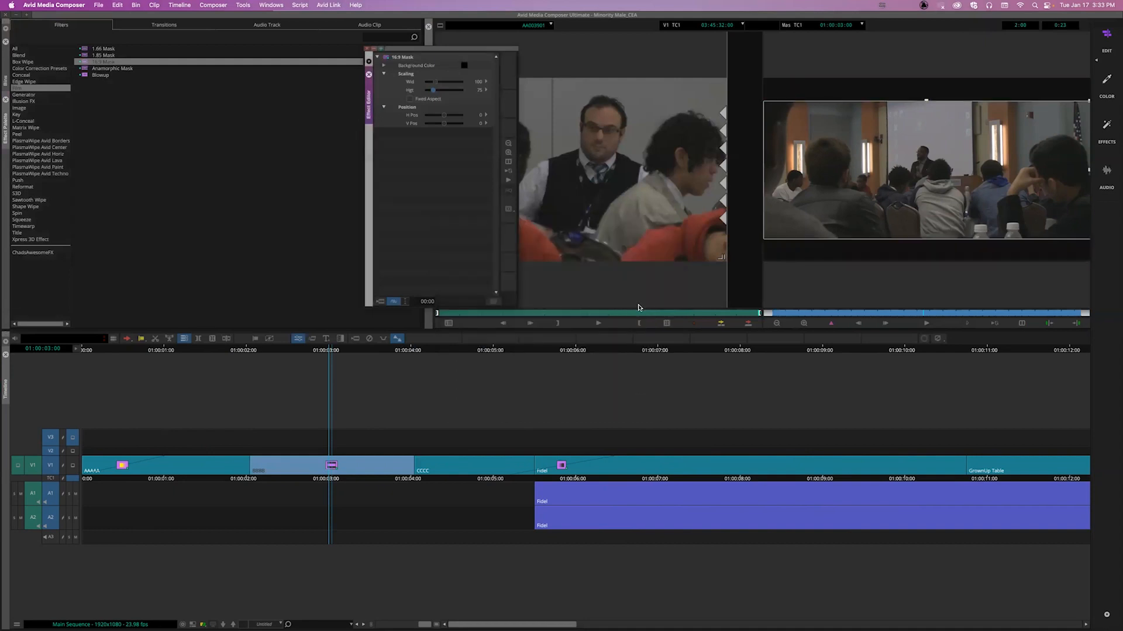
Step: Set the 16:9 Mask's background color to purple and close the Effect Editor
{"action": "left_click", "coordinate": [465, 63]}
{"action": "left_click", "coordinate": [466, 268]}
{"action": "left_click", "coordinate": [649, 391]}
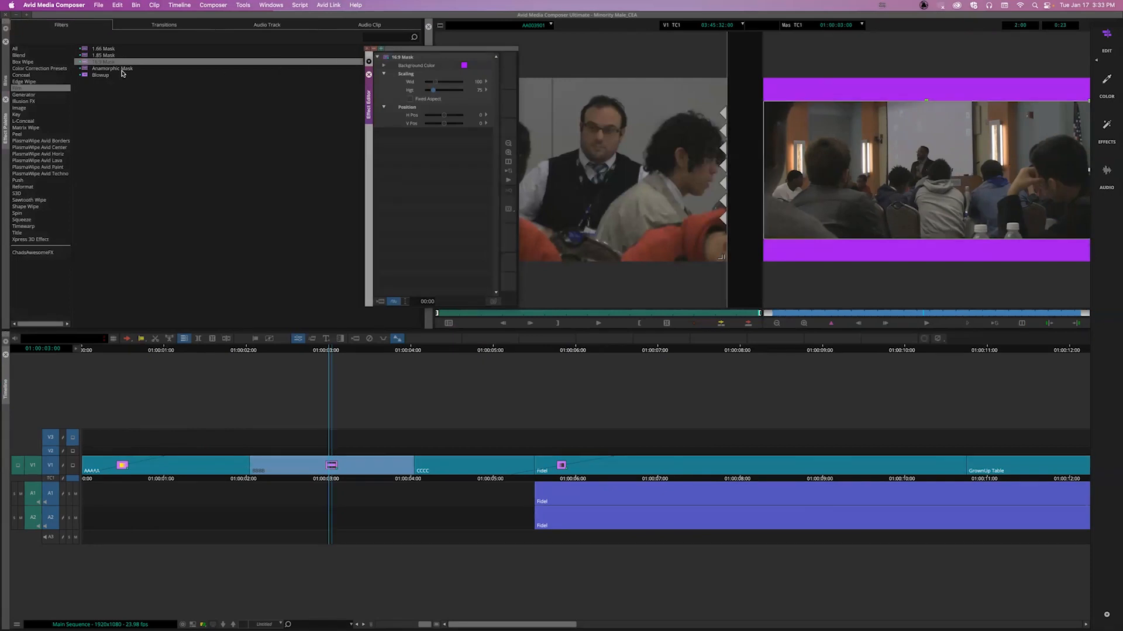
{"action": "left_click", "coordinate": [372, 48]}
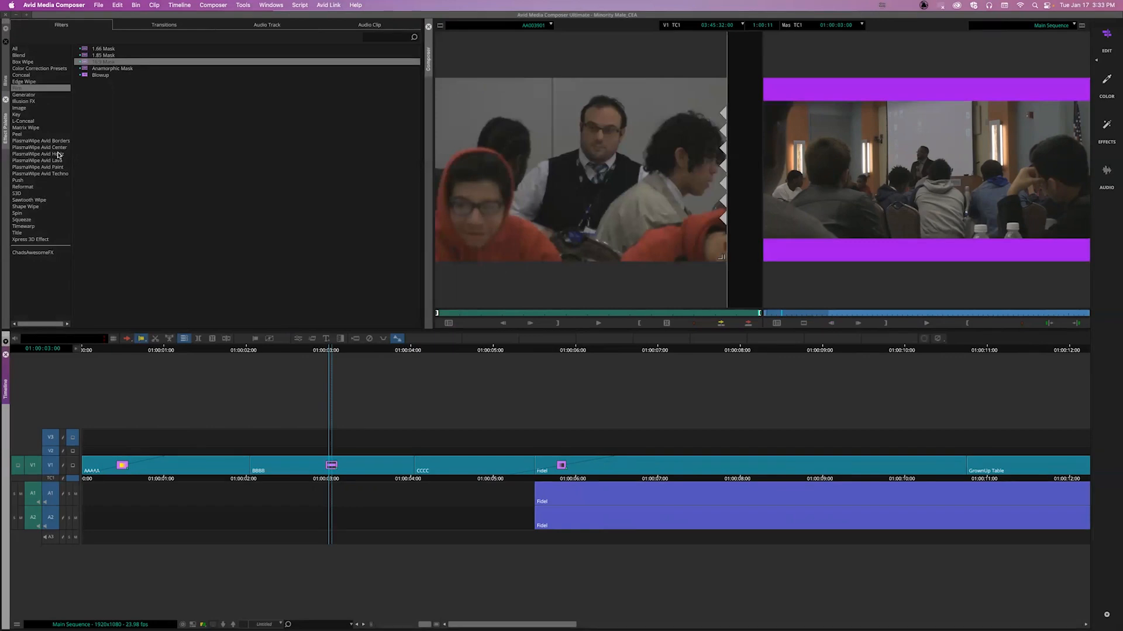
Step: Save the purple 16:9 Mask from the Effect Editor as an effect template in the custom effects bin
{"action": "left_click", "coordinate": [6, 76]}
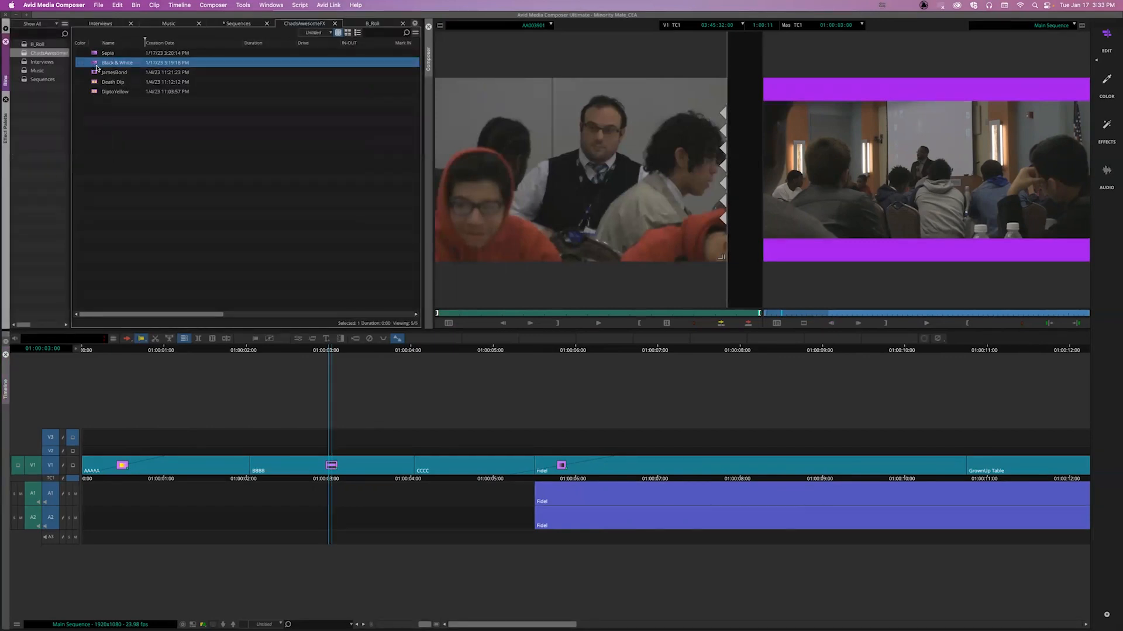
{"action": "mouse_move", "coordinate": [93, 63]}
{"action": "left_mouse_down"}
{"action": "mouse_move", "coordinate": [223, 199]}
{"action": "mouse_move", "coordinate": [334, 468]}
{"action": "mouse_move", "coordinate": [94, 64]}
{"action": "left_mouse_up"}
{"action": "left_click", "coordinate": [299, 339]}
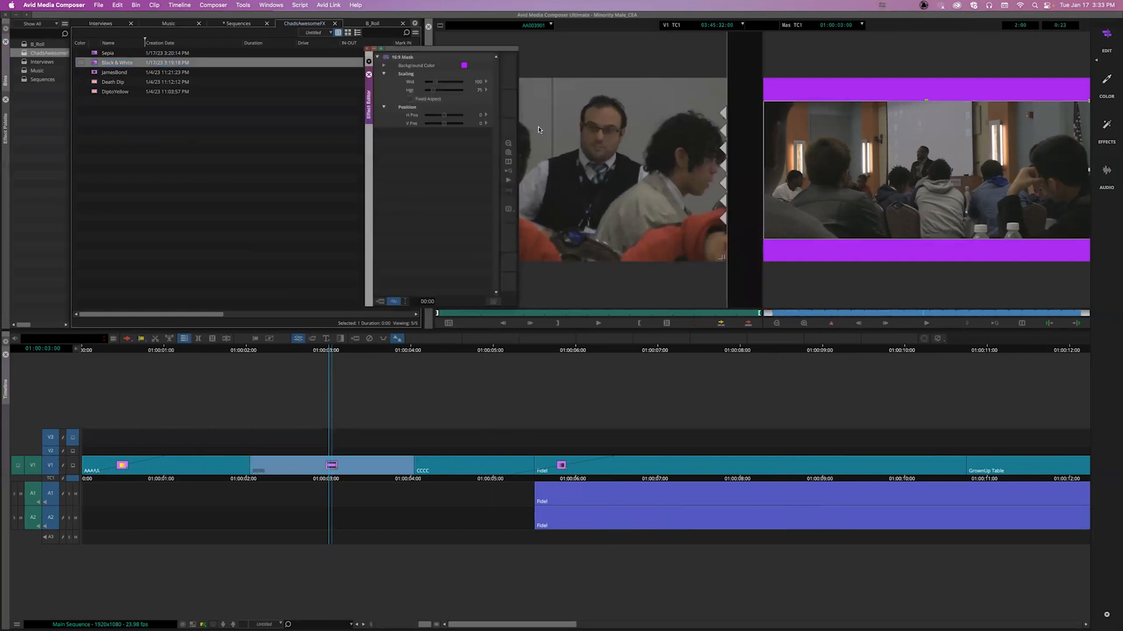
{"action": "left_click_drag", "start_coordinate": [387, 58], "coordinate": [182, 128]}
Step: Rename the saved 16:9 Mask template in the bin as Purple Bars
{"action": "left_click", "coordinate": [115, 54]}
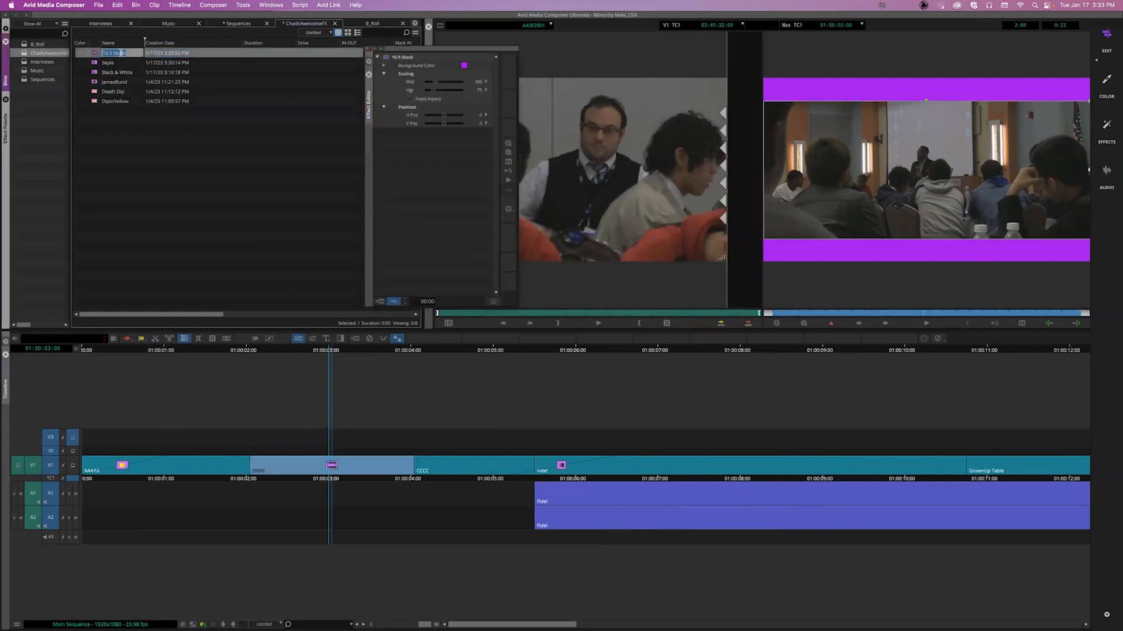
{"action": "type", "text": "Purple Bars"}
{"action": "key", "text": "Return"}
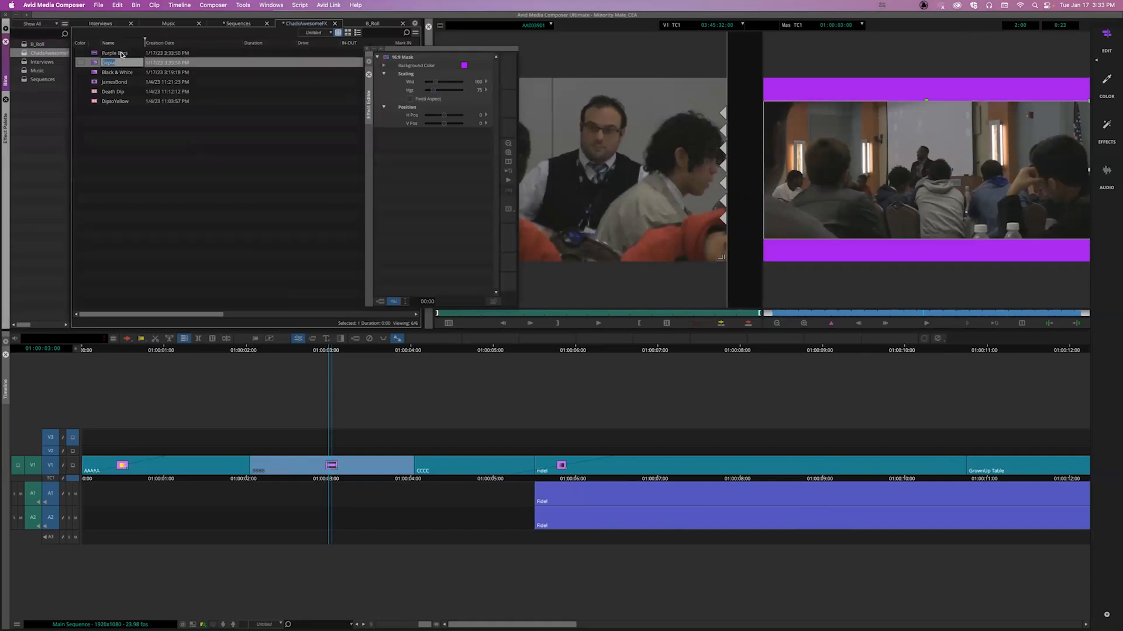
{"action": "left_click", "coordinate": [190, 150]}
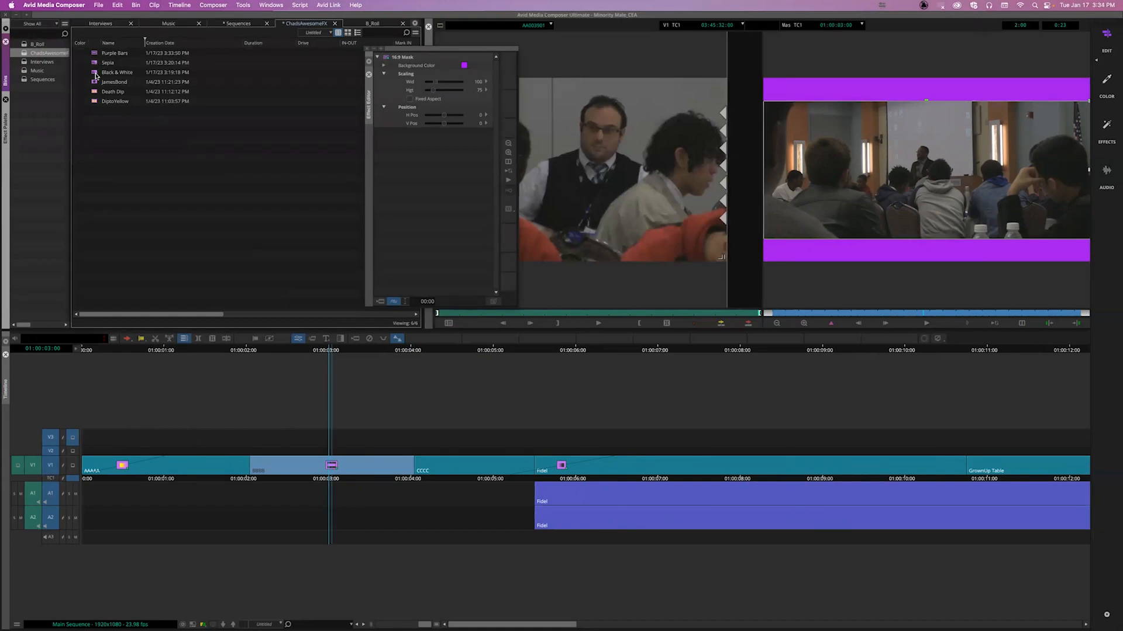
Step: Replace the BBBB clip's effect alternately with the Black & White and Purple Bars templates, ending with Purple Bars
{"action": "left_click", "coordinate": [93, 73]}
{"action": "left_click_drag", "start_coordinate": [94, 72], "coordinate": [345, 470]}
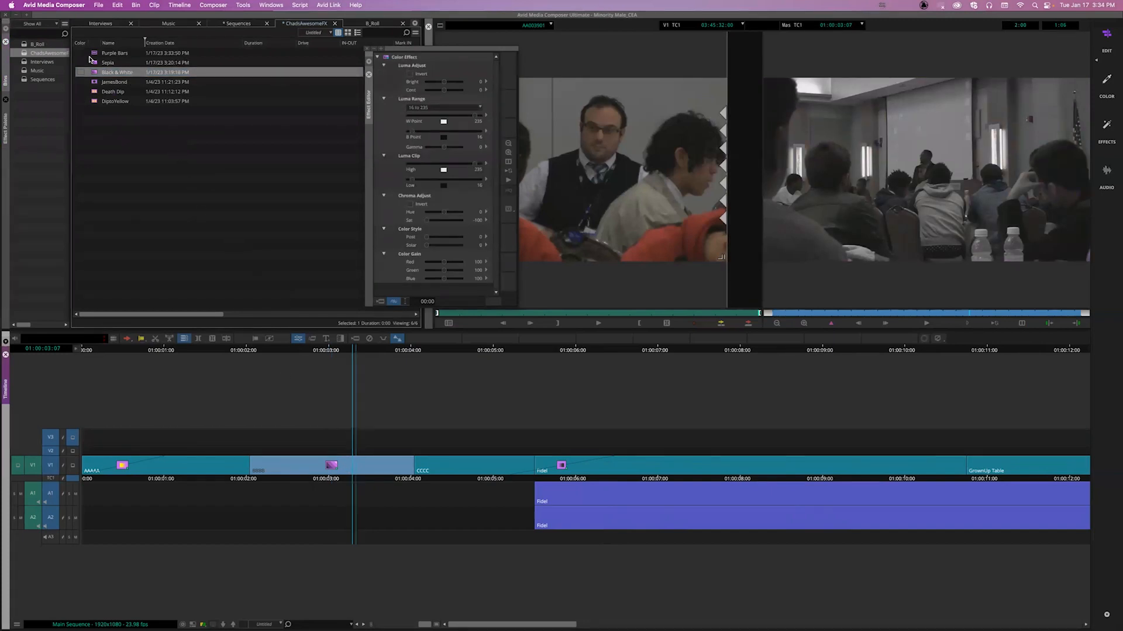
{"action": "left_click_drag", "start_coordinate": [94, 54], "coordinate": [317, 464]}
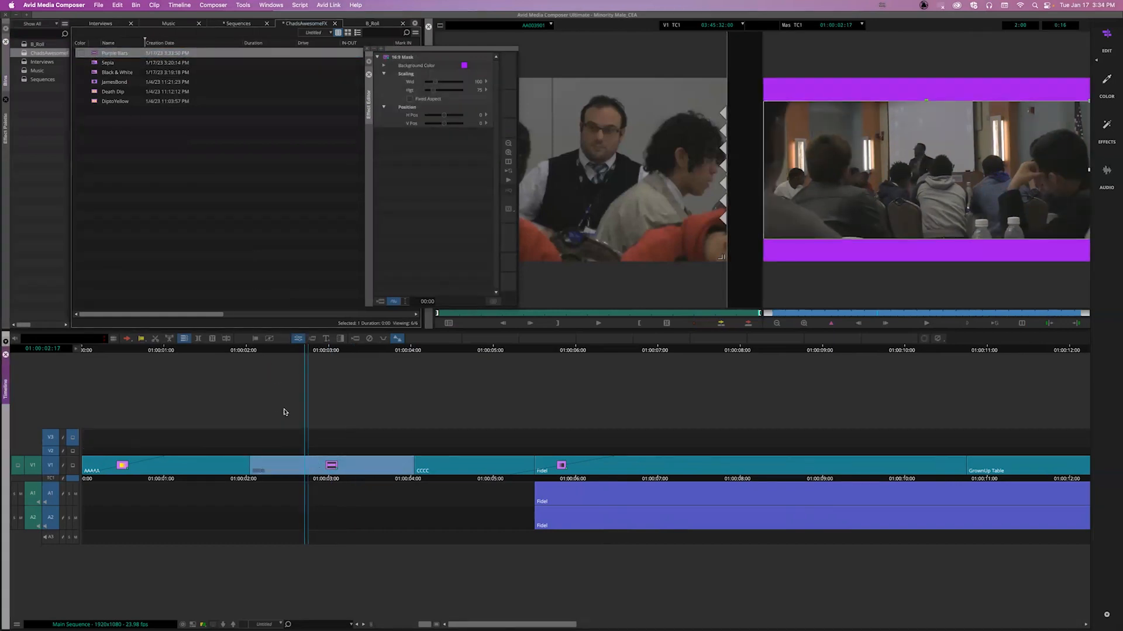
{"action": "left_click_drag", "start_coordinate": [101, 73], "coordinate": [337, 469]}
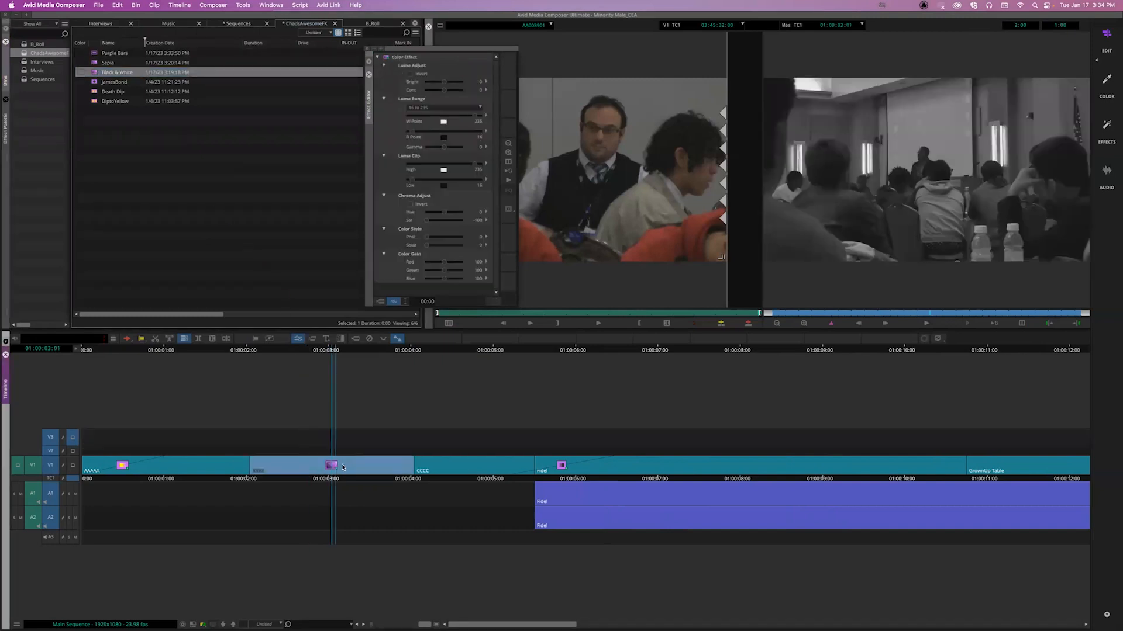
{"action": "left_click_drag", "start_coordinate": [94, 54], "coordinate": [336, 471]}
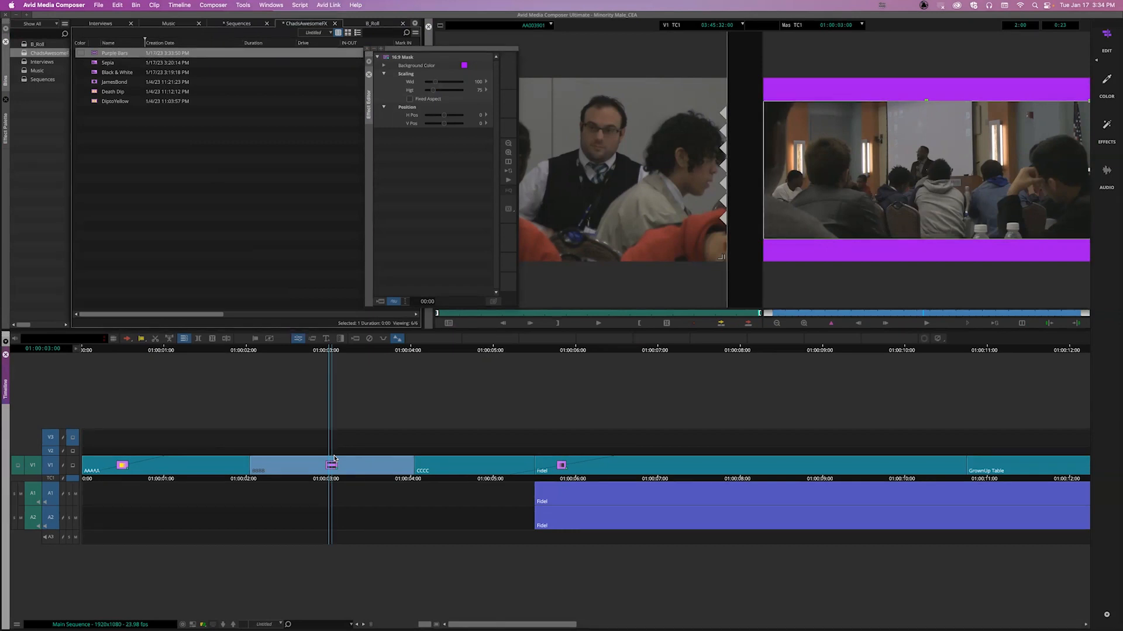
Step: Try stacking the Black & White template on top of the BBBB clip's 16:9 Mask and undo it
{"action": "left_click", "coordinate": [377, 57]}
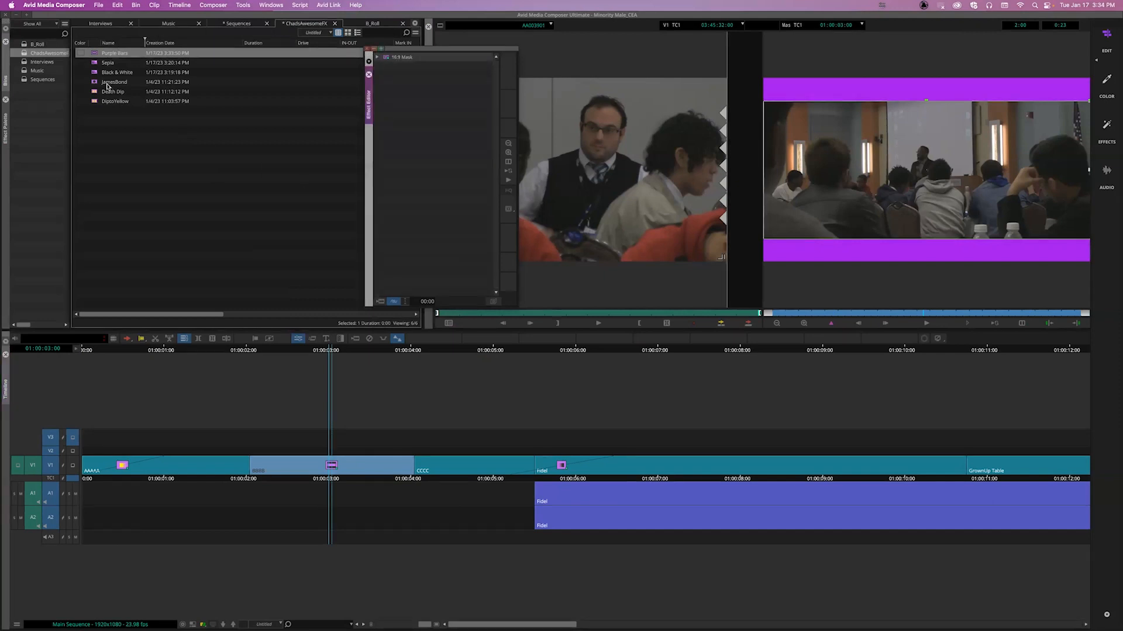
{"action": "left_click", "coordinate": [96, 62]}
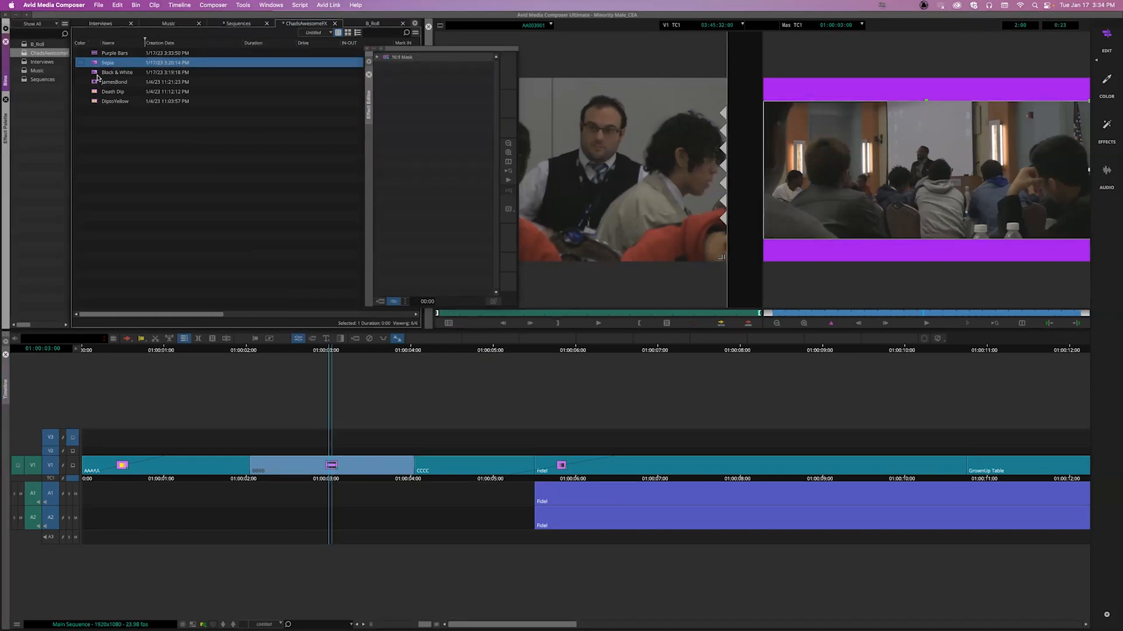
{"action": "left_click_drag", "start_coordinate": [95, 73], "coordinate": [336, 469]}
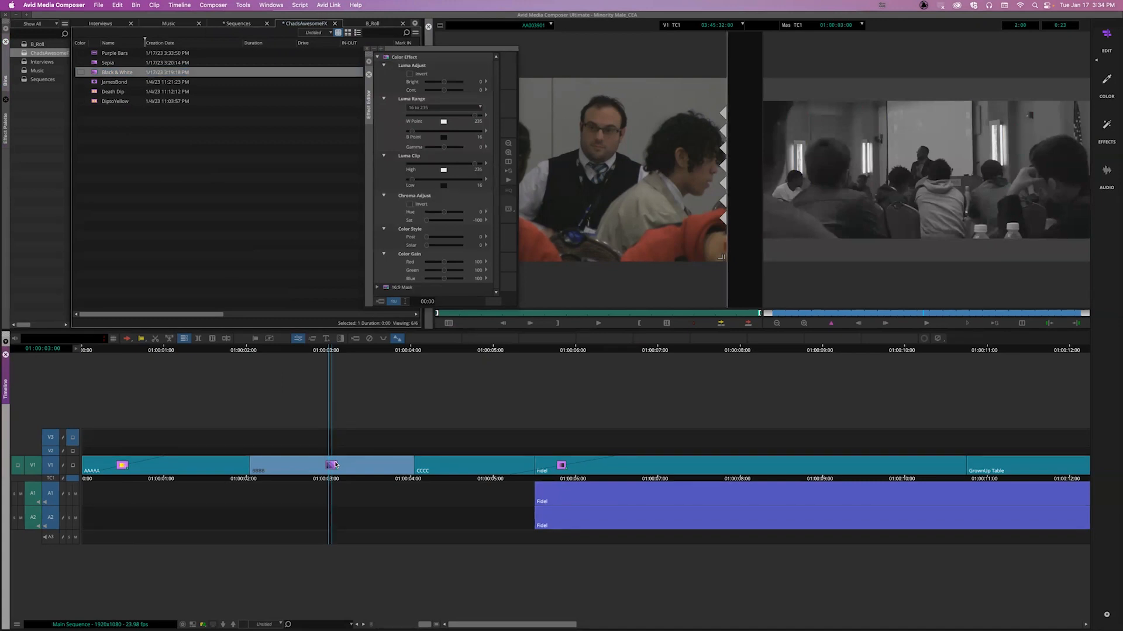
{"action": "left_click", "coordinate": [377, 57]}
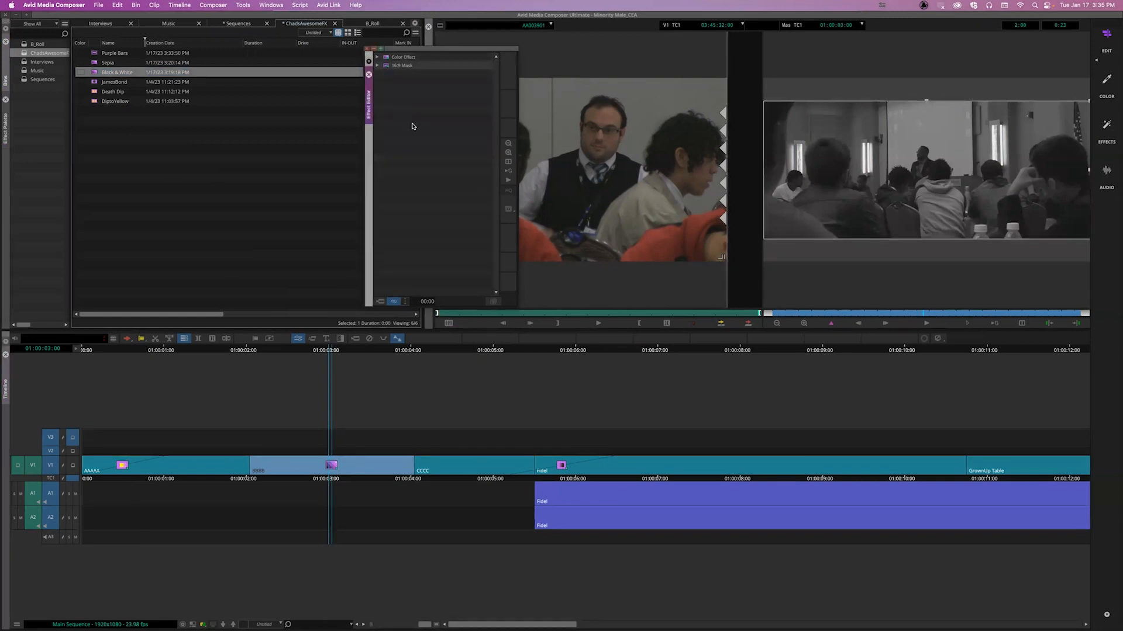
{"action": "key", "text": "super+z"}
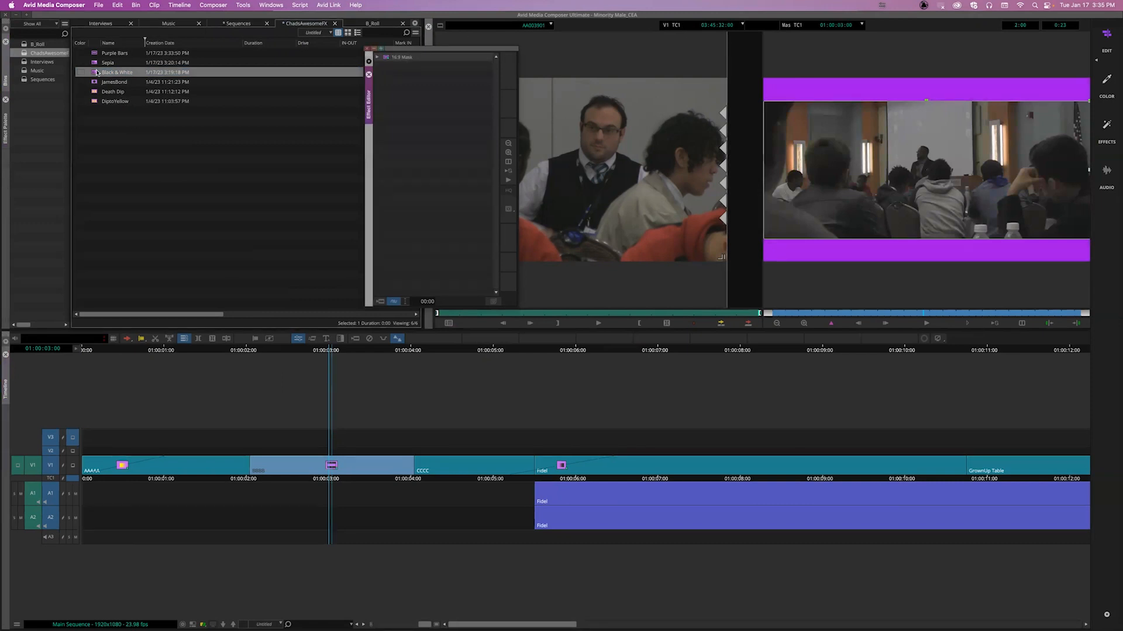
Step: Stack the Black & White template on the BBBB clip and reorder it so Color Effect sits beneath the 16:9 Mask
{"action": "left_click_drag", "start_coordinate": [96, 74], "coordinate": [337, 466]}
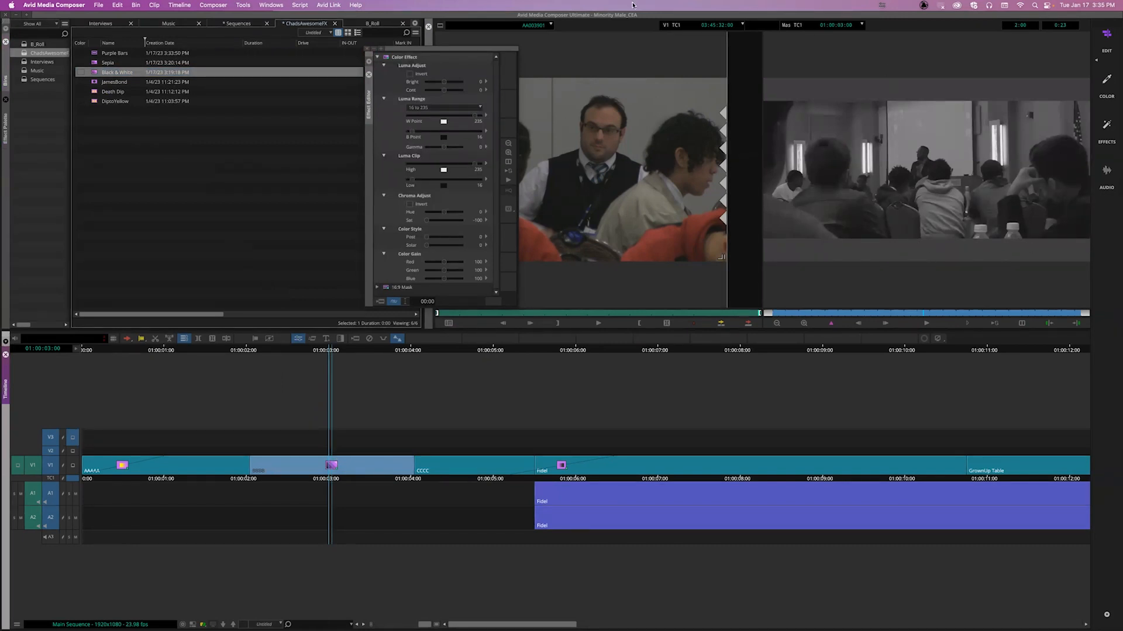
{"action": "left_click", "coordinate": [377, 56]}
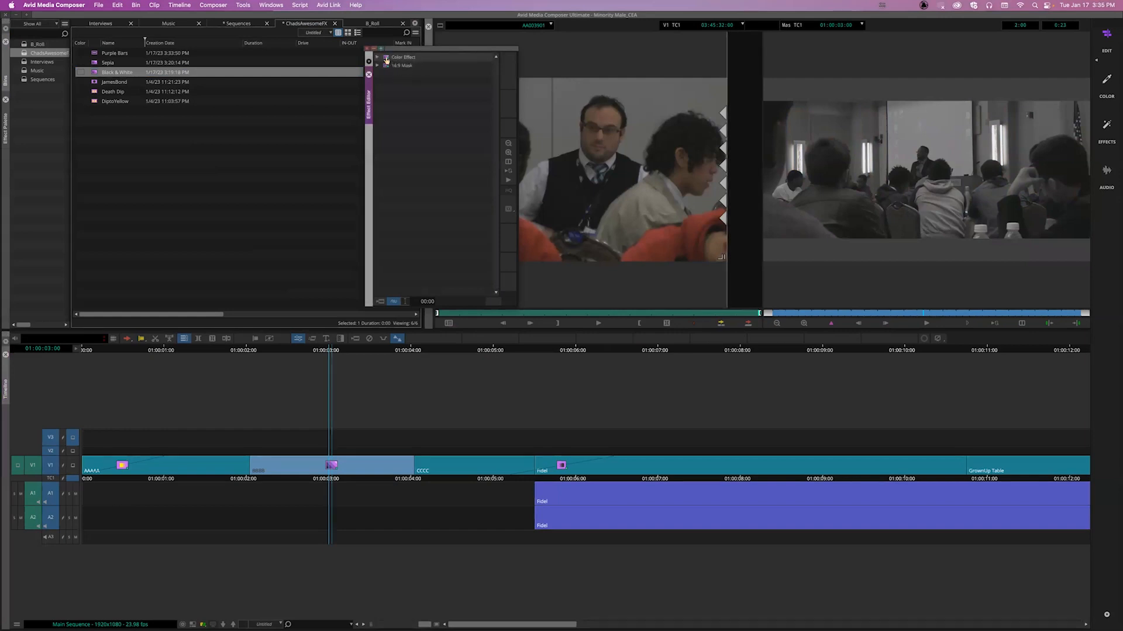
{"action": "left_click_drag", "start_coordinate": [386, 59], "coordinate": [389, 82]}
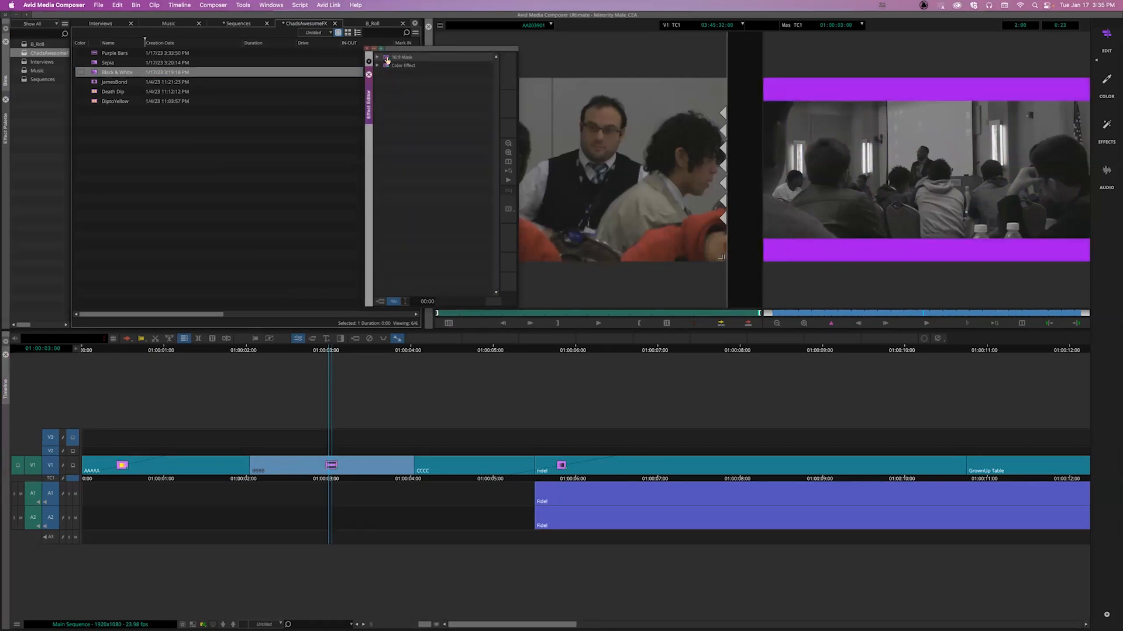
{"action": "left_click", "coordinate": [401, 69]}
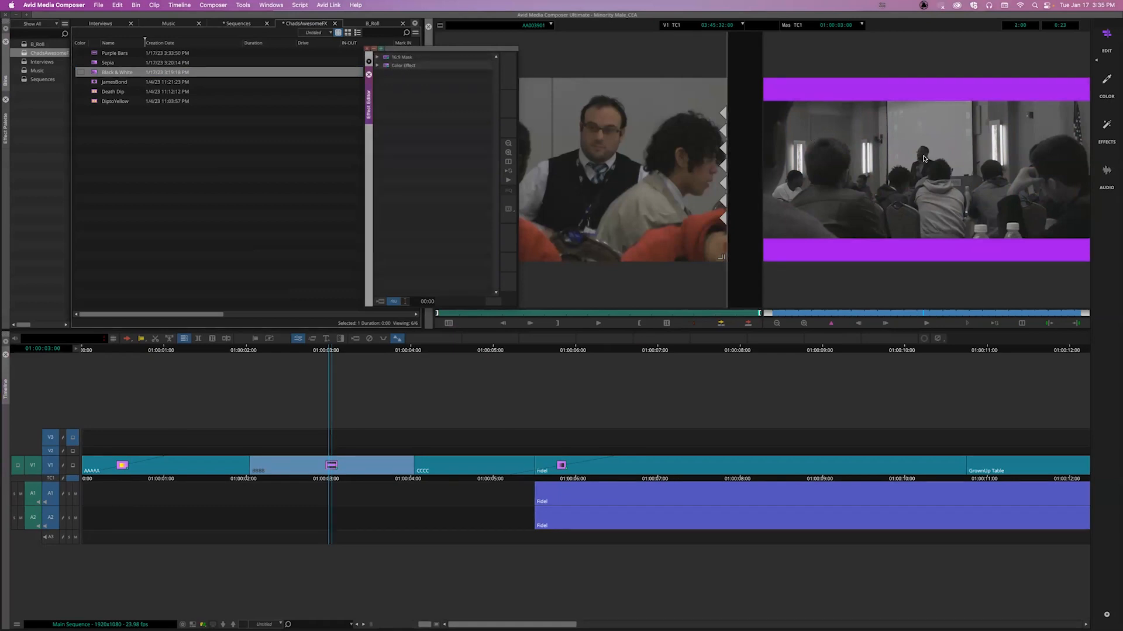
Step: Stack the Lightning effect from the Illusion FX category on top of the BBBB clip's existing effects
{"action": "left_click", "coordinate": [7, 133]}
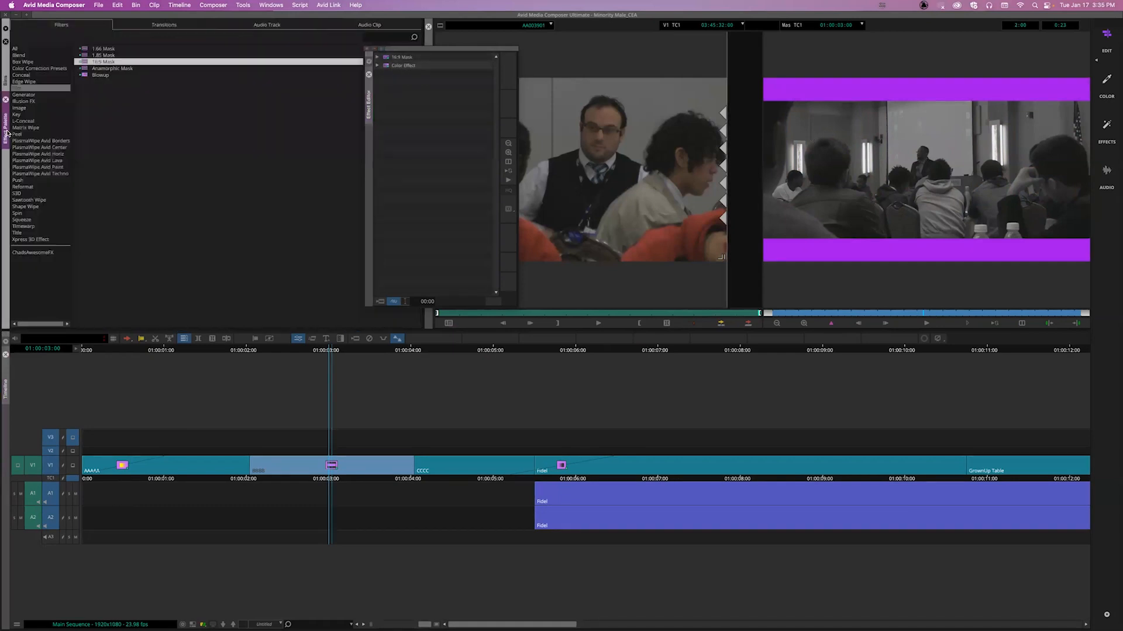
{"action": "left_click", "coordinate": [28, 102]}
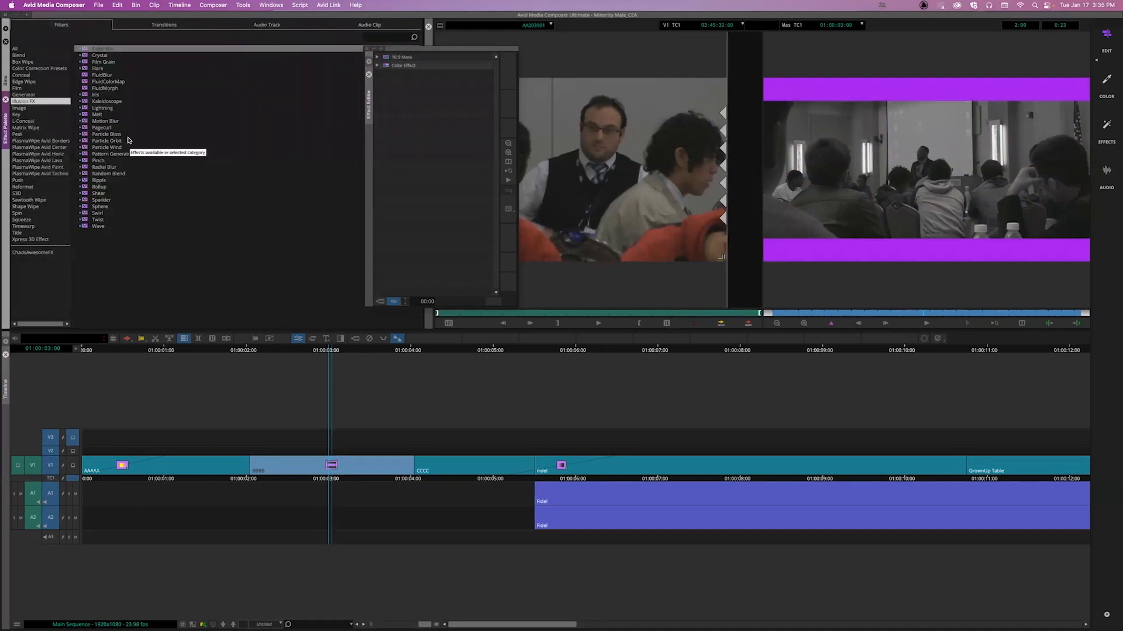
{"action": "left_click_drag", "start_coordinate": [106, 109], "coordinate": [336, 467]}
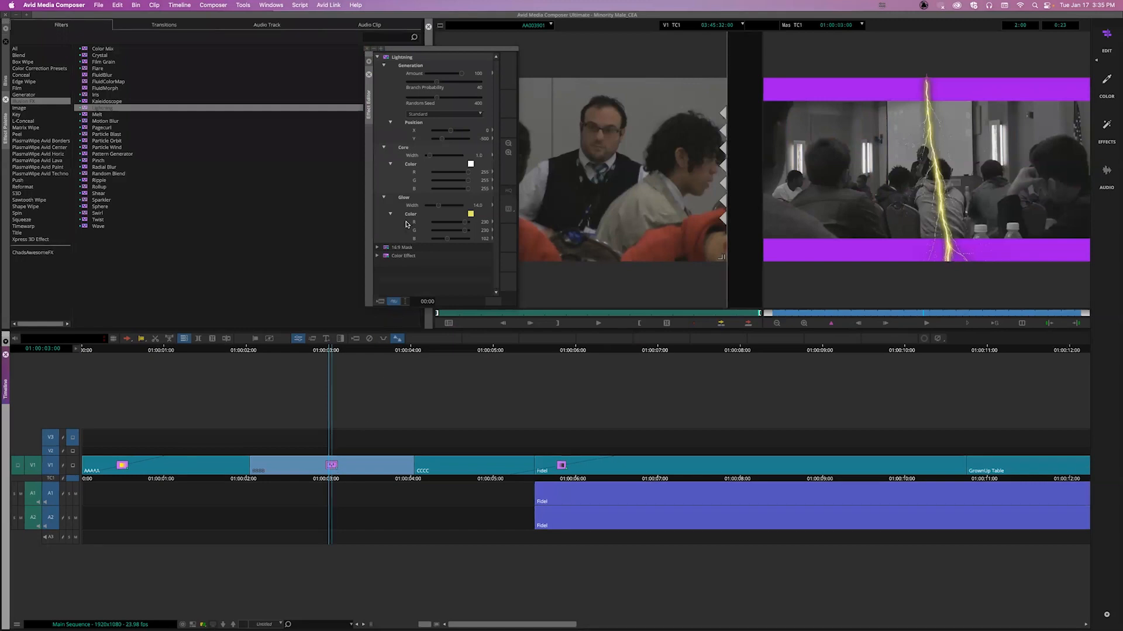
{"action": "left_click", "coordinate": [378, 56]}
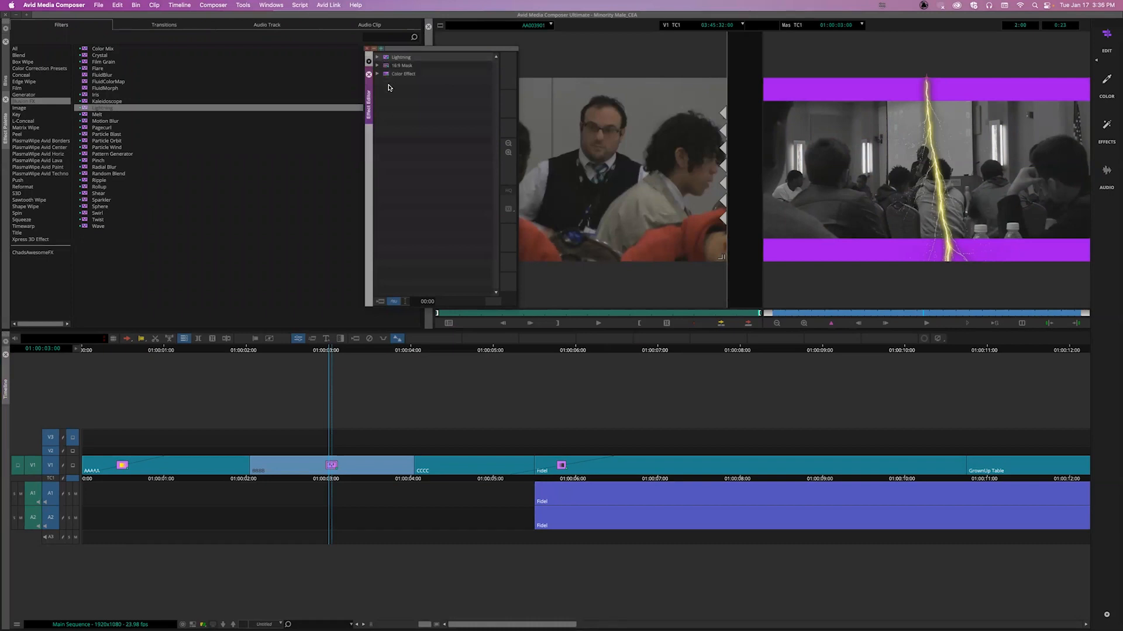
Step: Reorder the effect stack, trying Lightning beneath Color Effect and finishing with it between 16:9 Mask and Color Effect
{"action": "left_click_drag", "start_coordinate": [390, 86], "coordinate": [389, 86]}
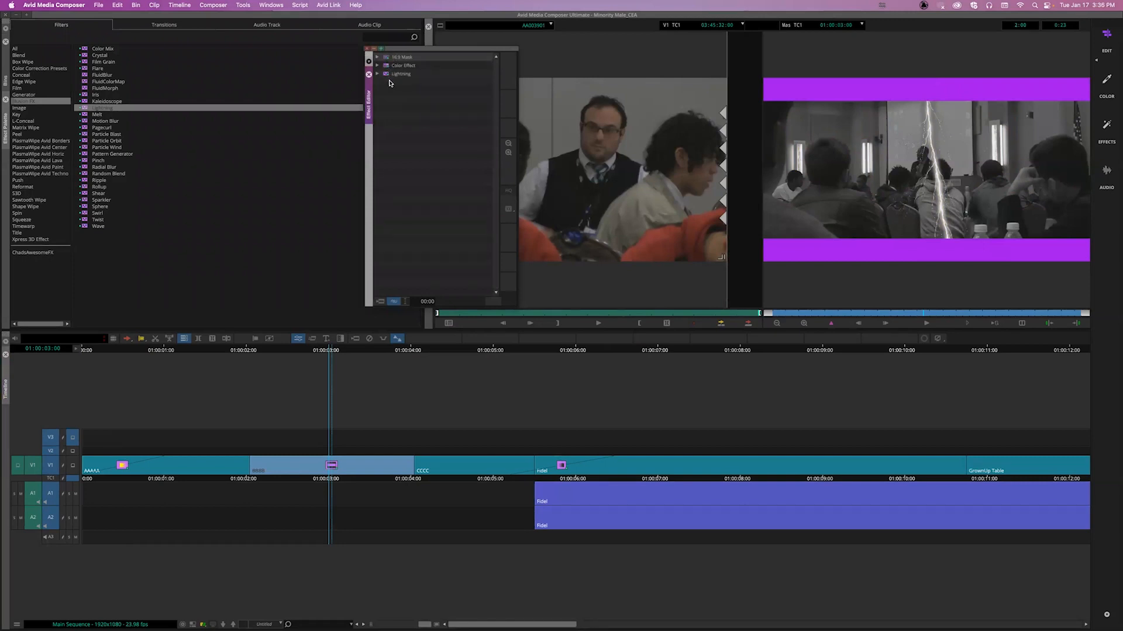
{"action": "left_click_drag", "start_coordinate": [389, 83], "coordinate": [389, 84]}
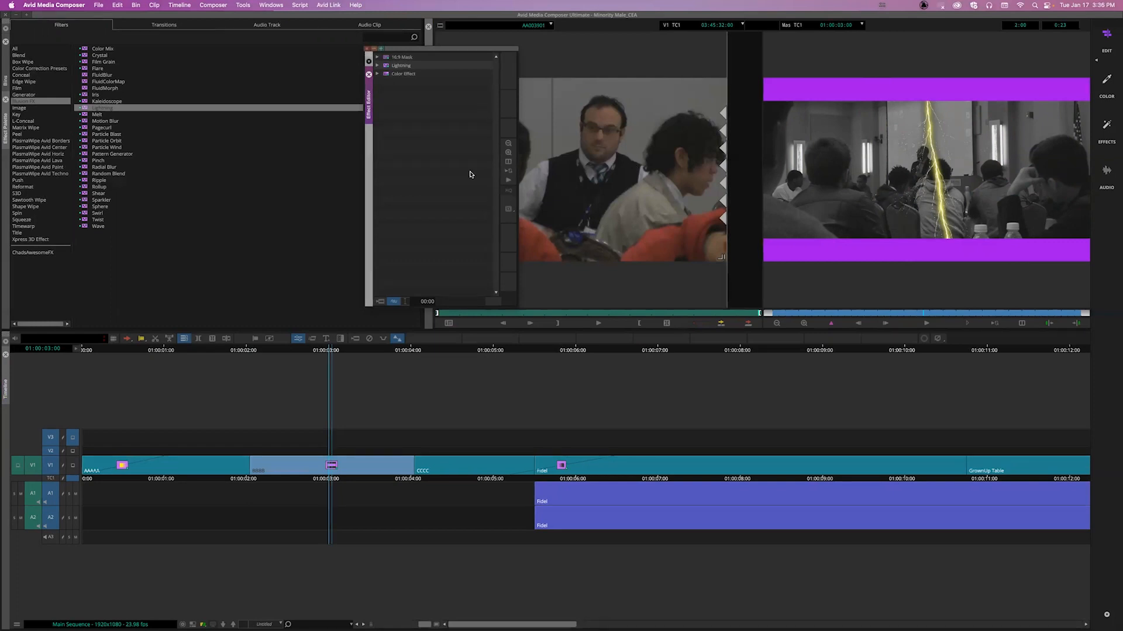
Step: Reposition the Effect Editor, park the playhead at 01:00:03:05 and examine the three effects stacked on the BBBB clip
{"action": "left_click_drag", "start_coordinate": [455, 50], "coordinate": [475, 37]}
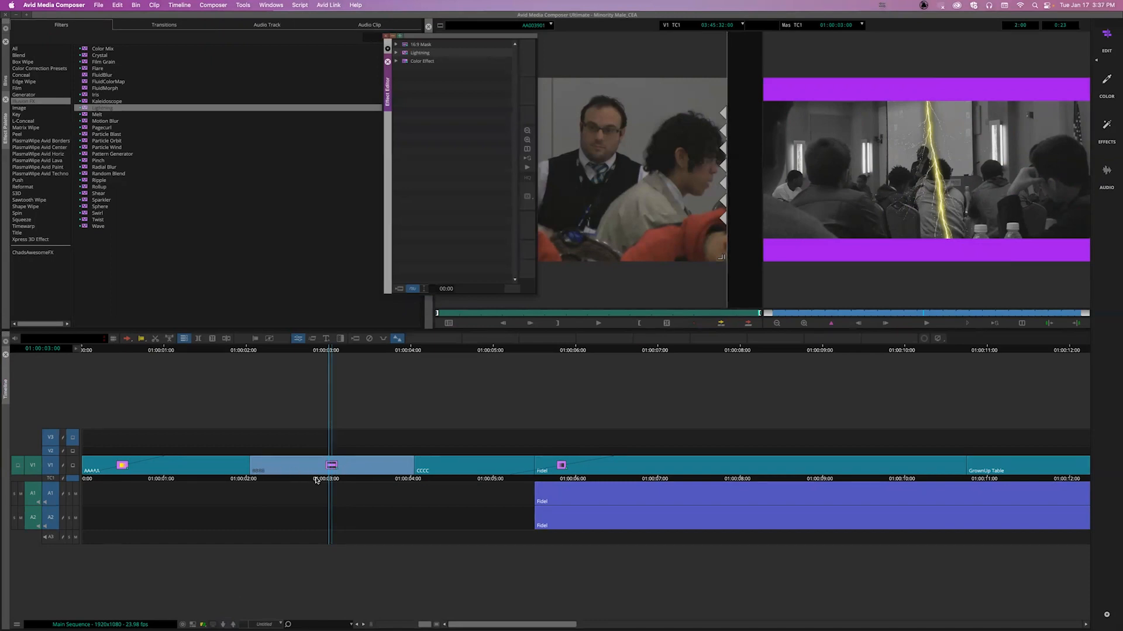
{"action": "left_click", "coordinate": [291, 480]}
{"action": "left_click_drag", "start_coordinate": [292, 482], "coordinate": [345, 476]}
{"action": "left_click", "coordinate": [299, 339]}
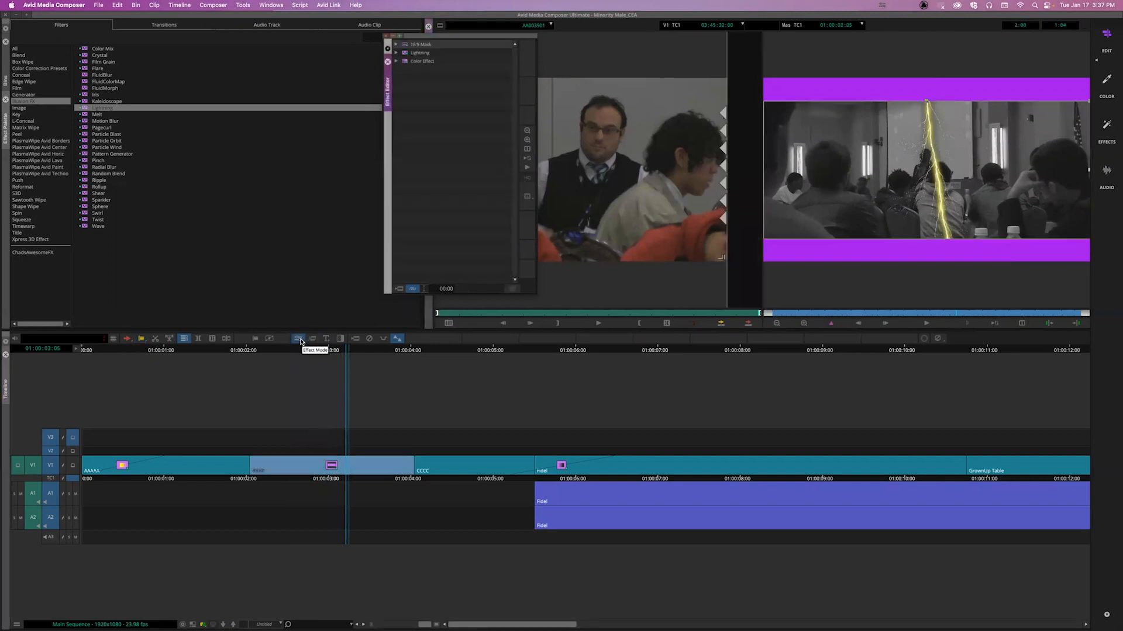
{"action": "left_click", "coordinate": [422, 60]}
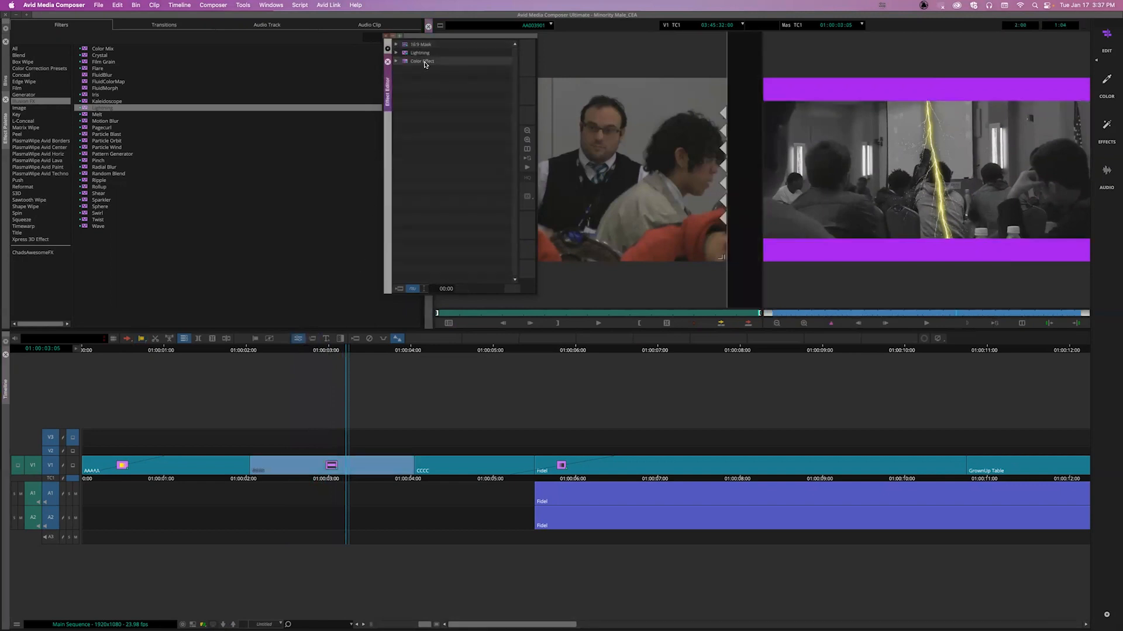
{"action": "left_click", "coordinate": [418, 54]}
{"action": "left_click", "coordinate": [418, 46]}
{"action": "left_click", "coordinate": [418, 61]}
Step: Step in and out of the BBBB clip's effect nest to examine its layers down to Color Effect
{"action": "left_click", "coordinate": [222, 624]}
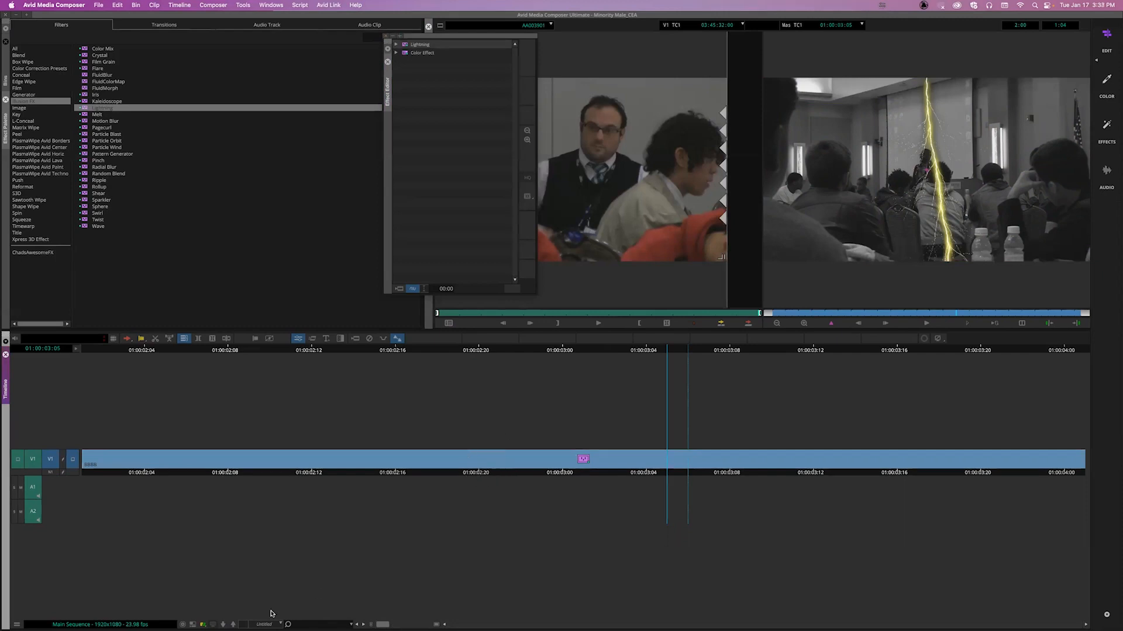
{"action": "left_click", "coordinate": [233, 624]}
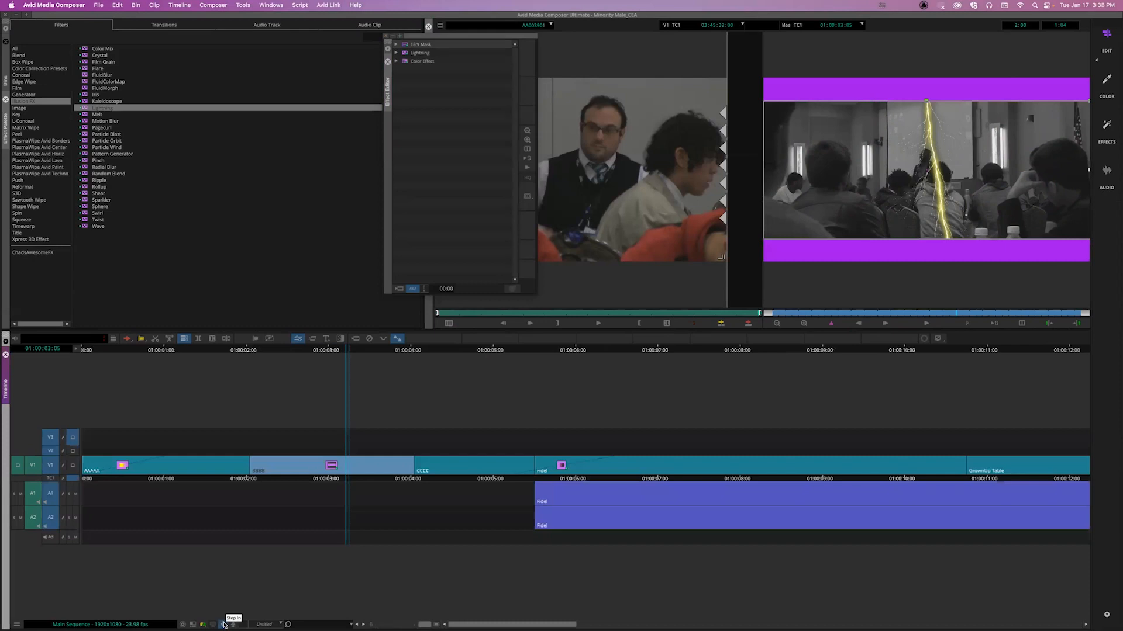
{"action": "left_click", "coordinate": [224, 624]}
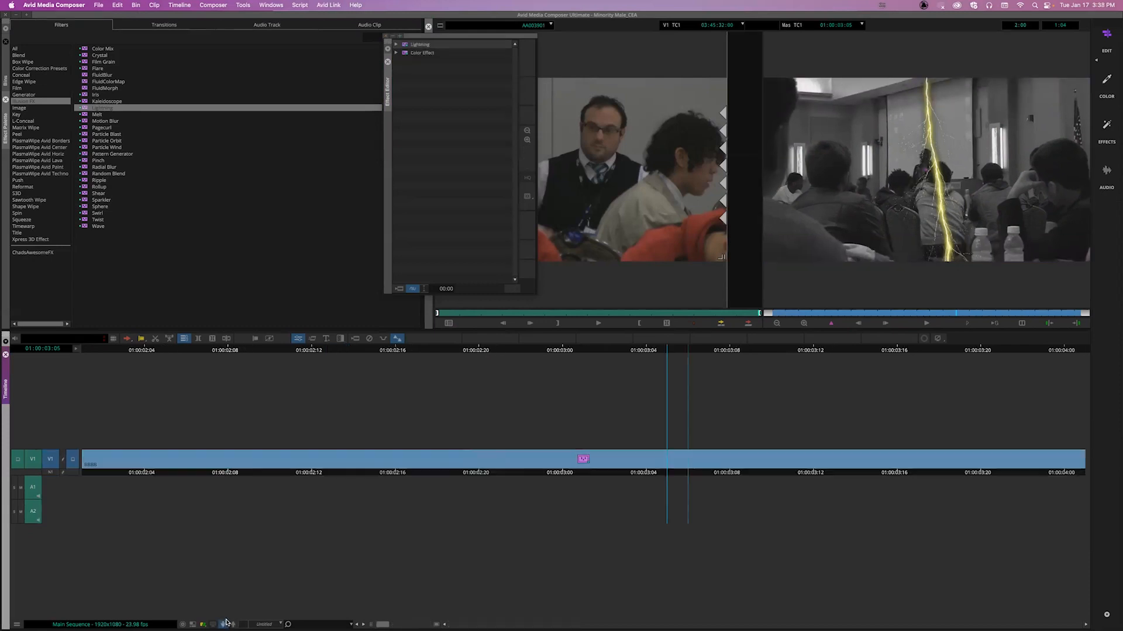
{"action": "left_click", "coordinate": [232, 624]}
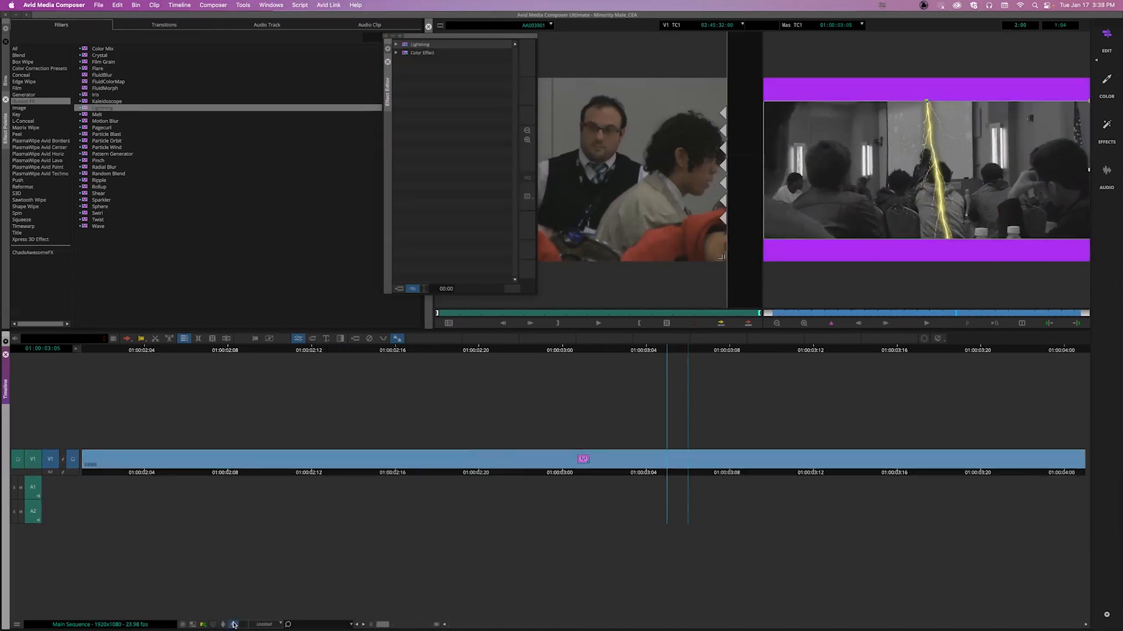
{"action": "left_click", "coordinate": [224, 624]}
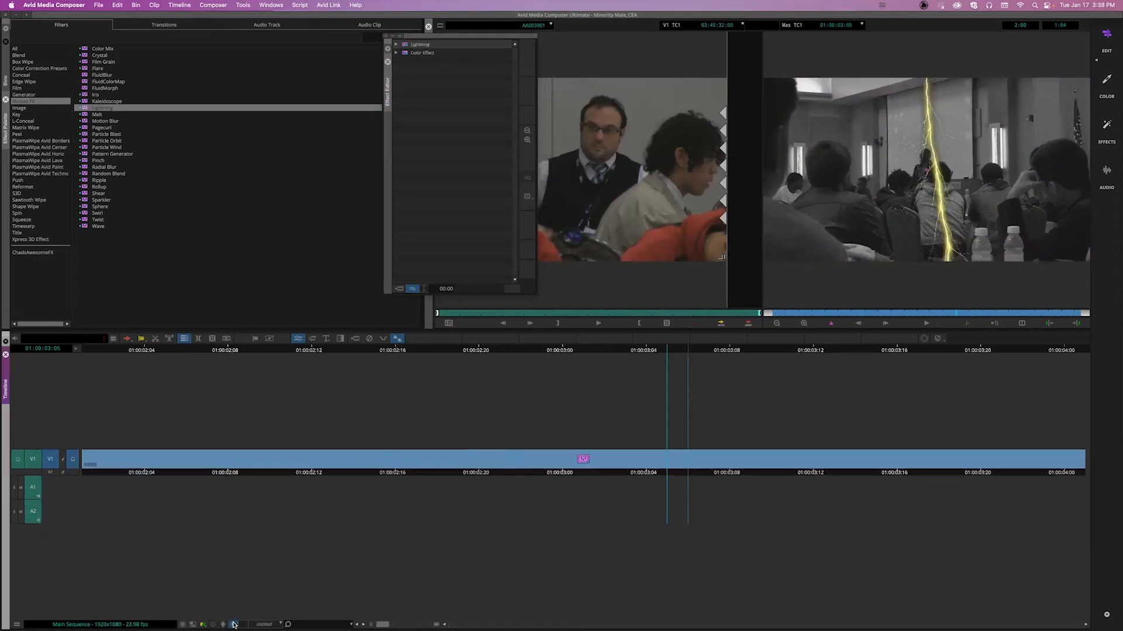
{"action": "left_click", "coordinate": [232, 624]}
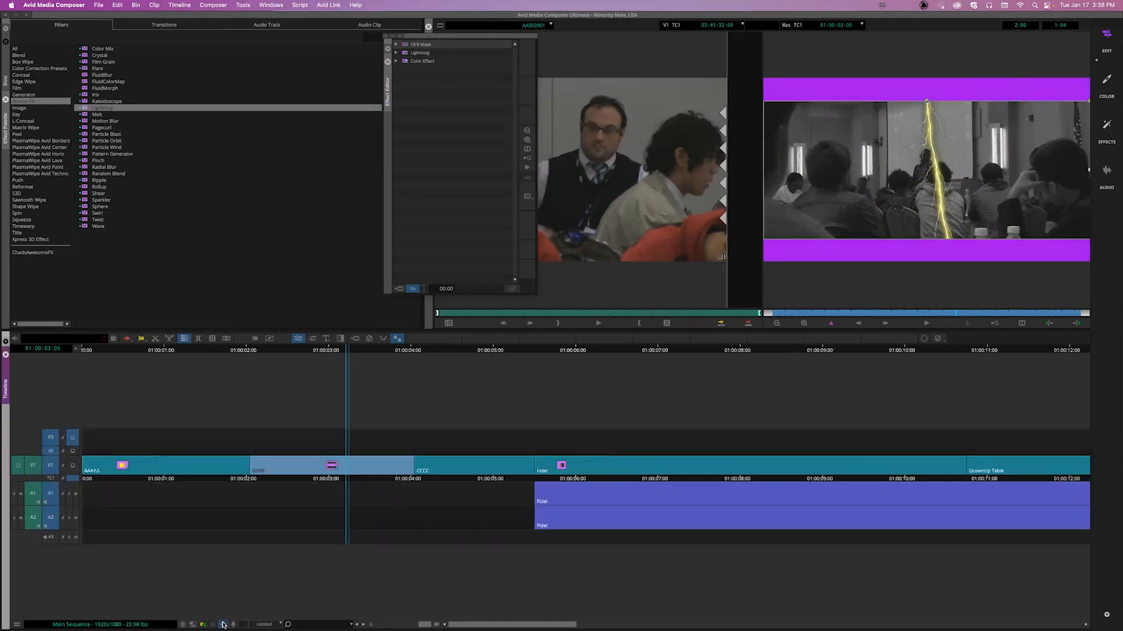
{"action": "left_click", "coordinate": [223, 624]}
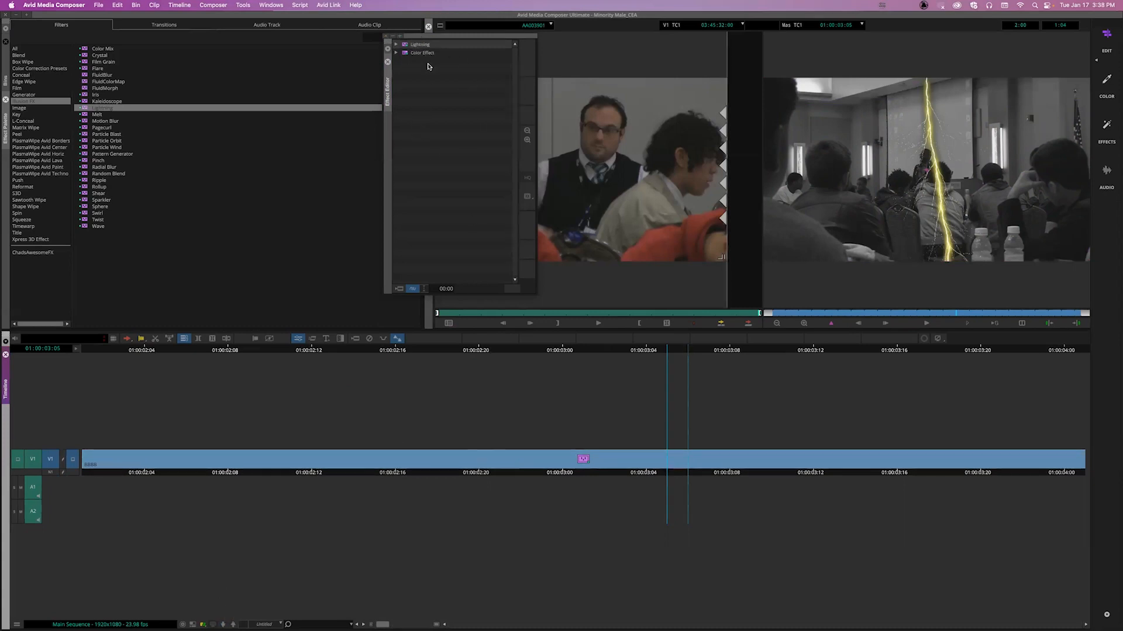
{"action": "left_click", "coordinate": [223, 625]}
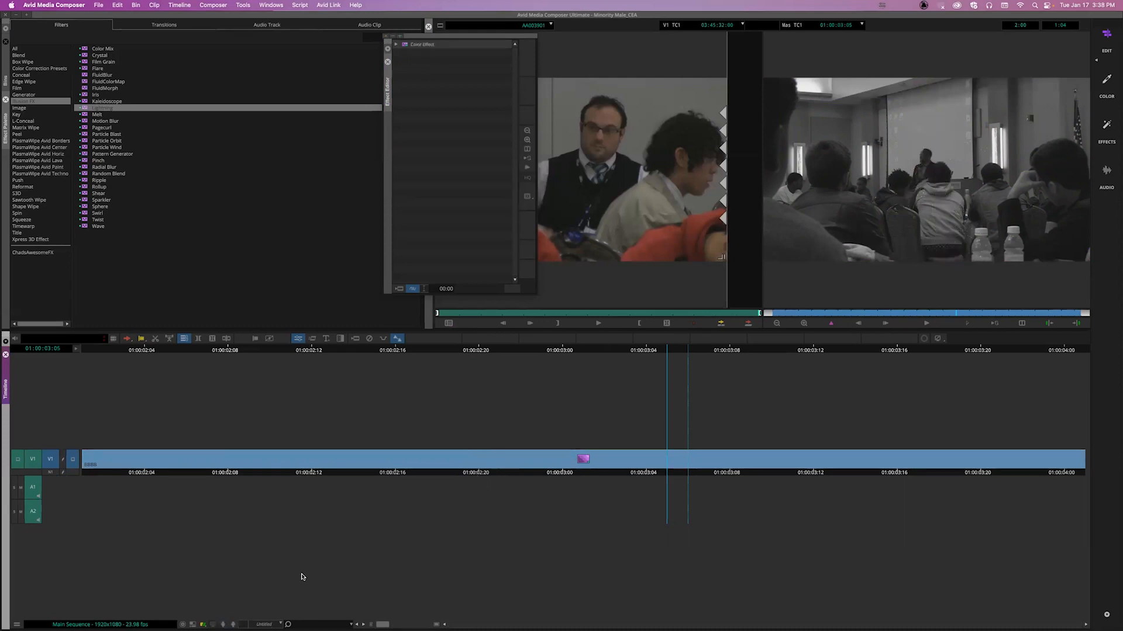
{"action": "left_click", "coordinate": [233, 624]}
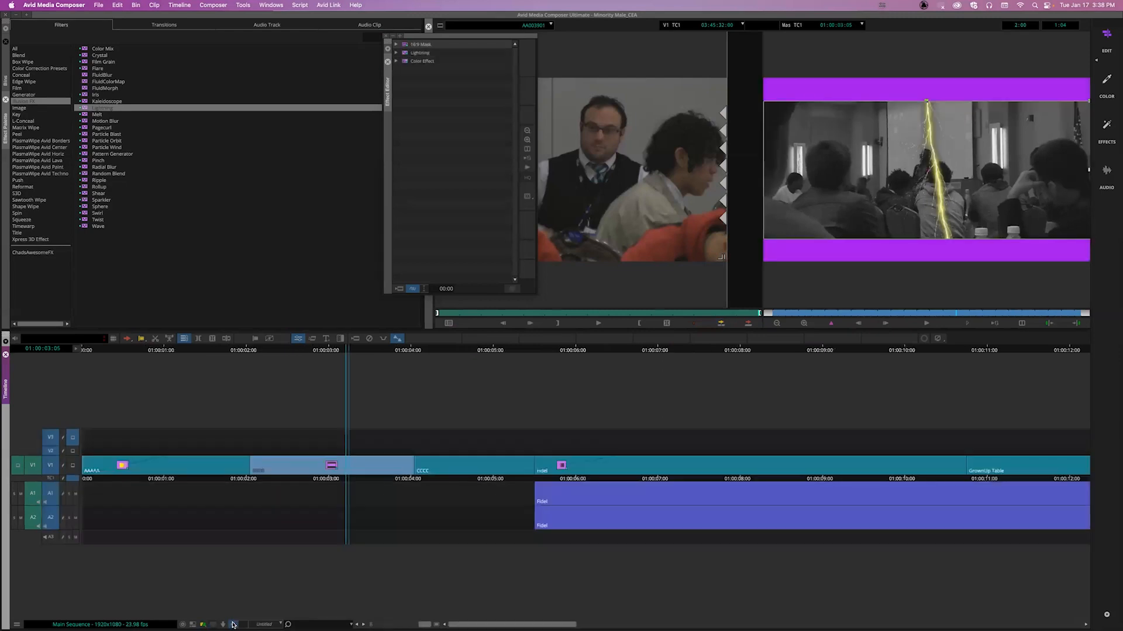
Step: Step into the effect nest down to the bare BBBB clip and apply the Blur Effect from the Image category to it
{"action": "left_click", "coordinate": [223, 624]}
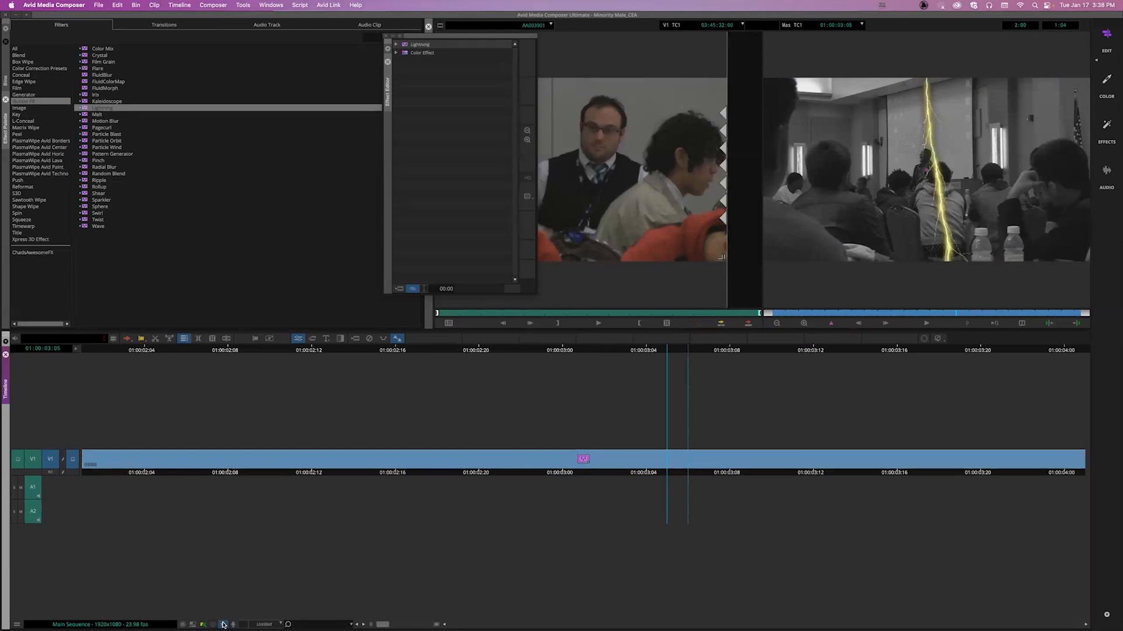
{"action": "left_click", "coordinate": [223, 625]}
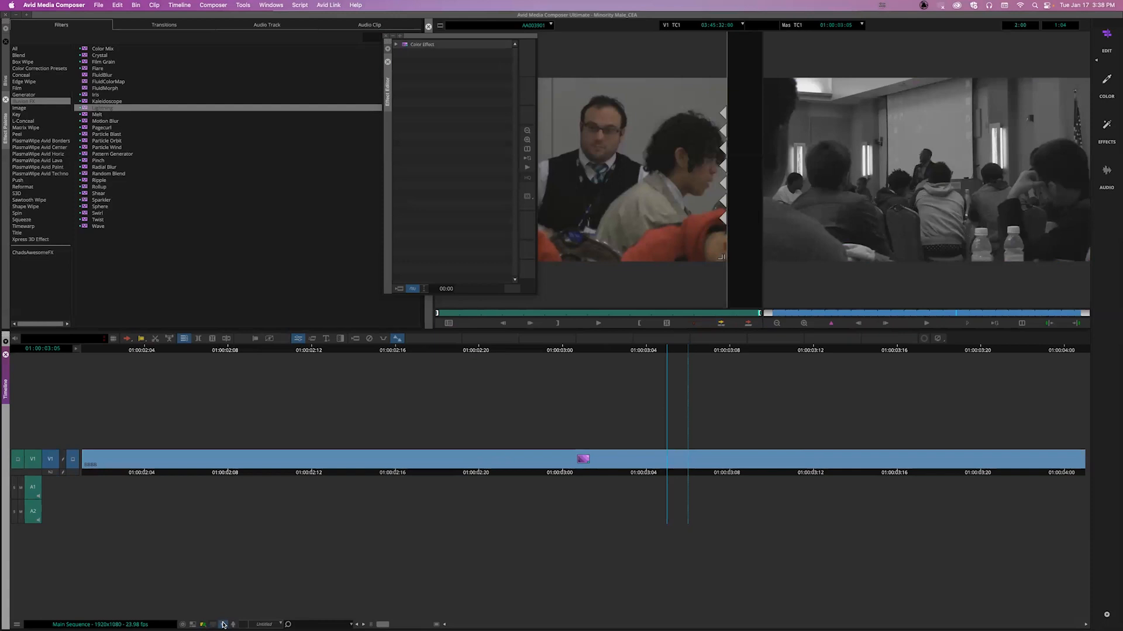
{"action": "left_click", "coordinate": [223, 625]}
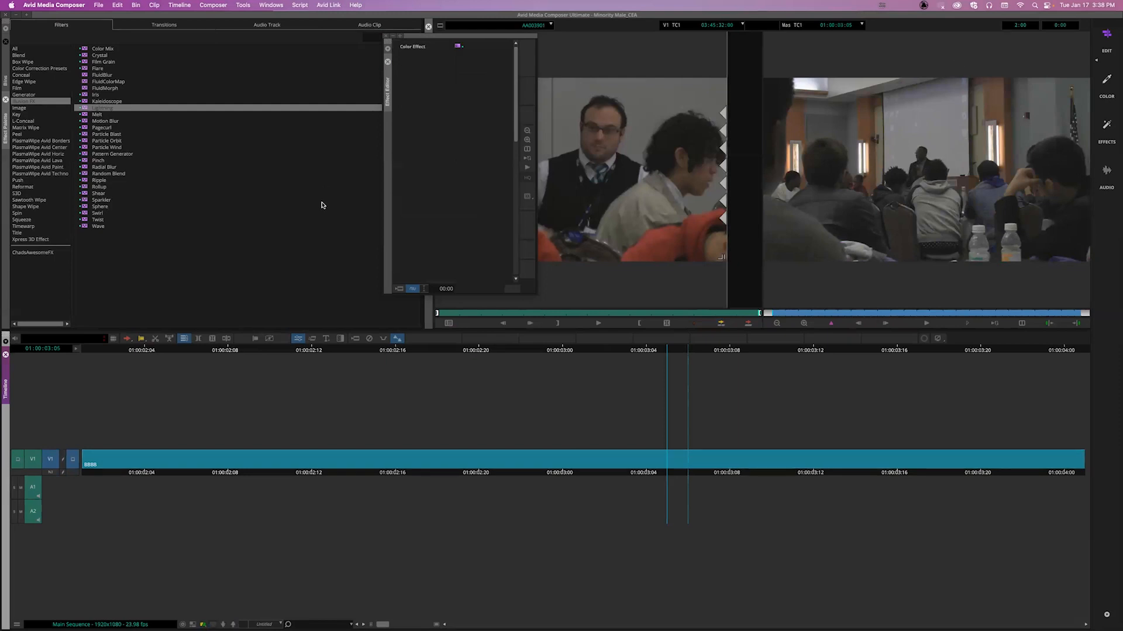
{"action": "left_click", "coordinate": [29, 107]}
{"action": "left_click", "coordinate": [99, 57]}
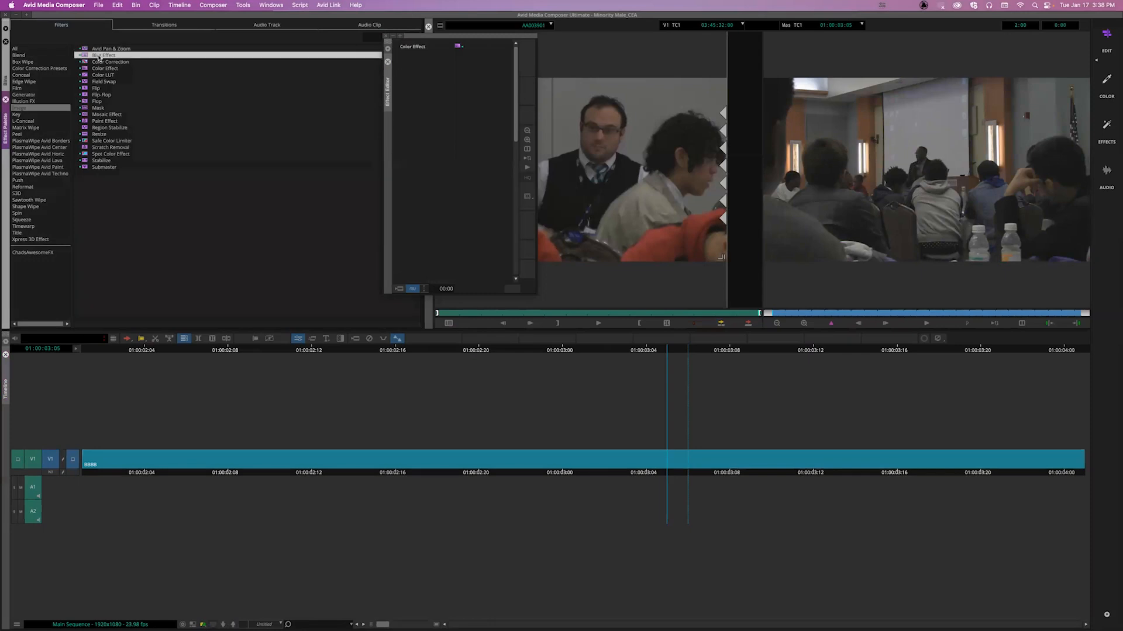
{"action": "left_click_drag", "start_coordinate": [98, 56], "coordinate": [251, 130]}
{"action": "left_click", "coordinate": [556, 462]}
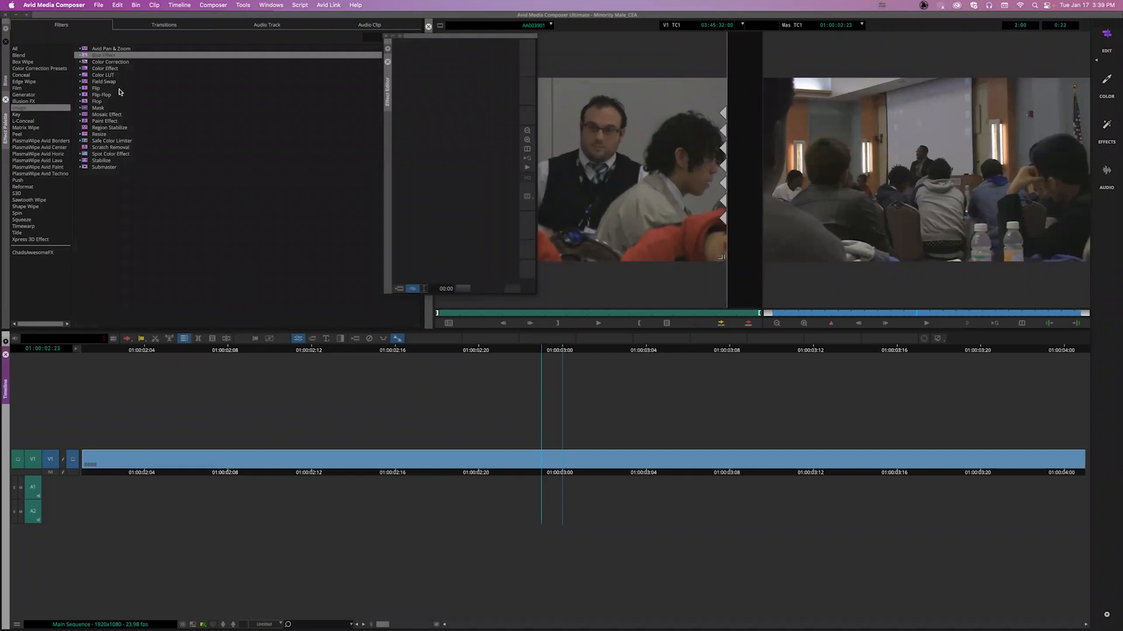
{"action": "left_click_drag", "start_coordinate": [86, 57], "coordinate": [571, 462]}
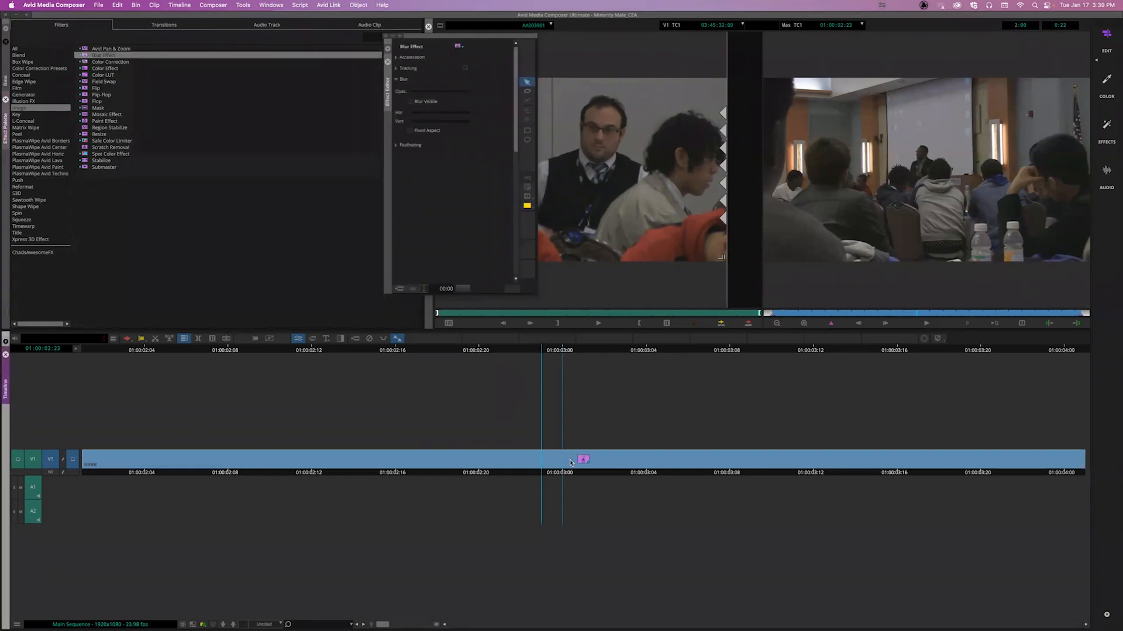
Step: Draw an oval blur over the head of the seated person at the frame's right edge, and step back out to the main sequence
{"action": "left_click", "coordinate": [528, 141]}
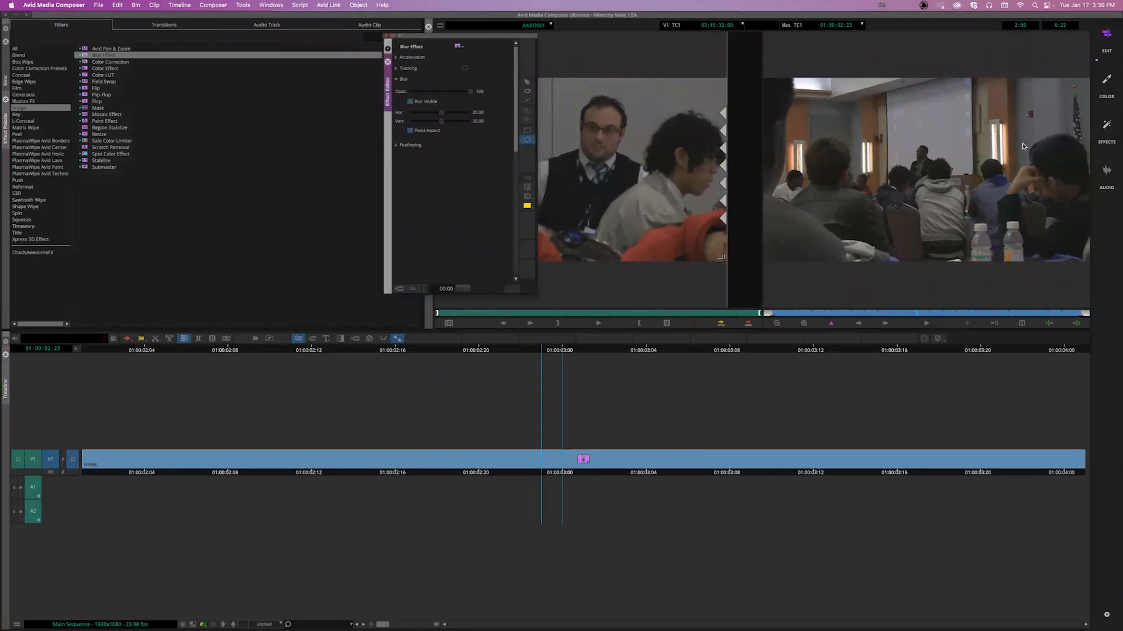
{"action": "left_click_drag", "start_coordinate": [1017, 133], "coordinate": [1090, 217]}
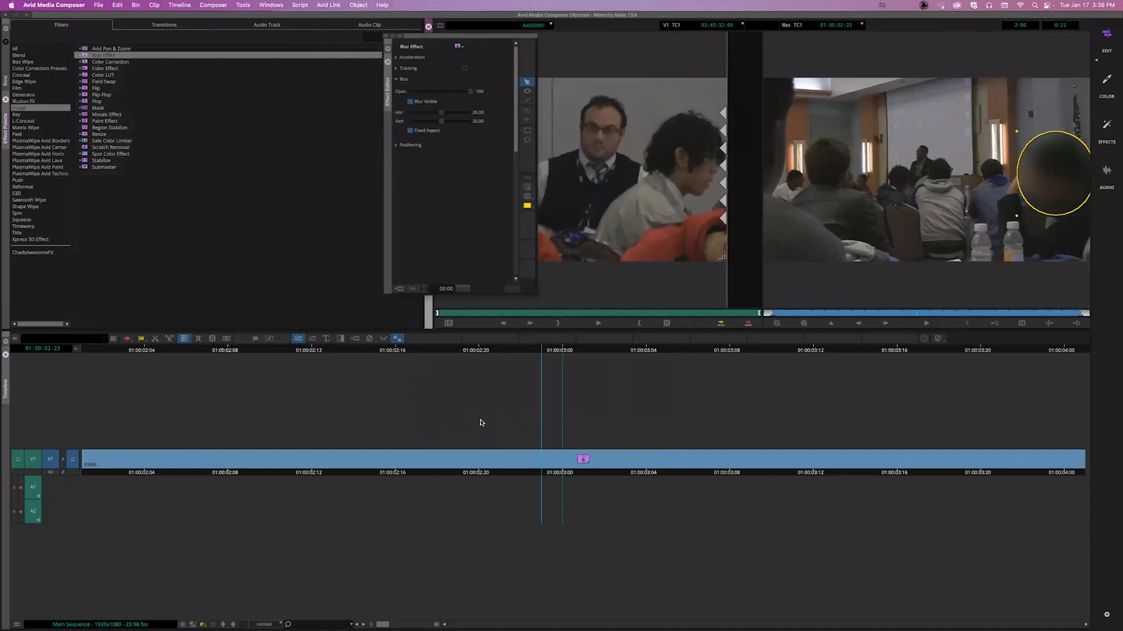
{"action": "left_click", "coordinate": [233, 625]}
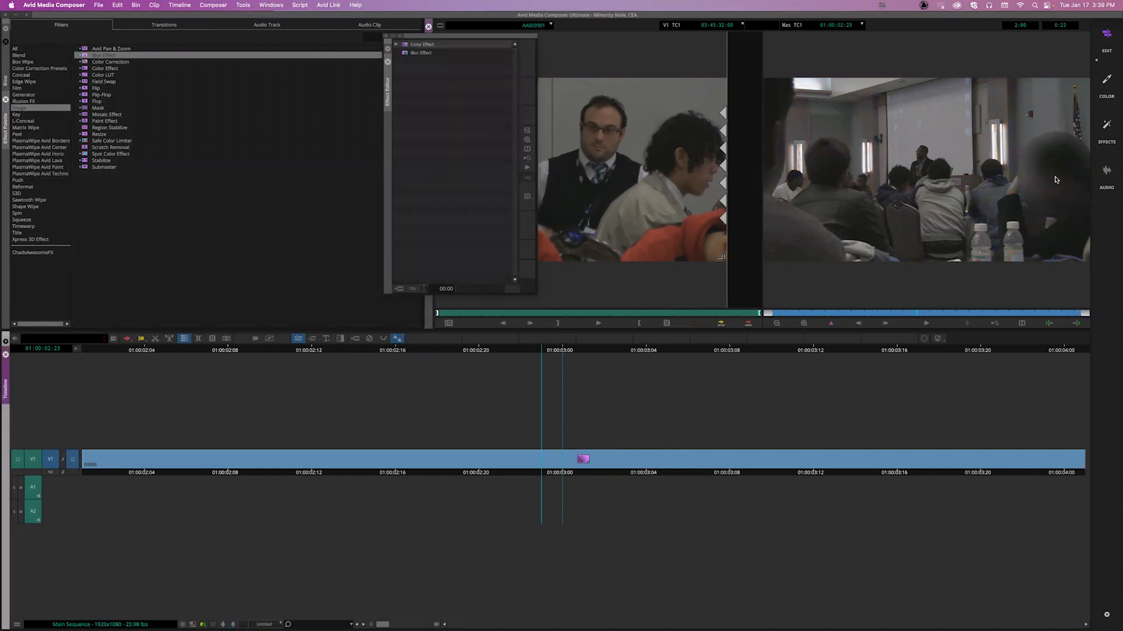
{"action": "left_click", "coordinate": [233, 624]}
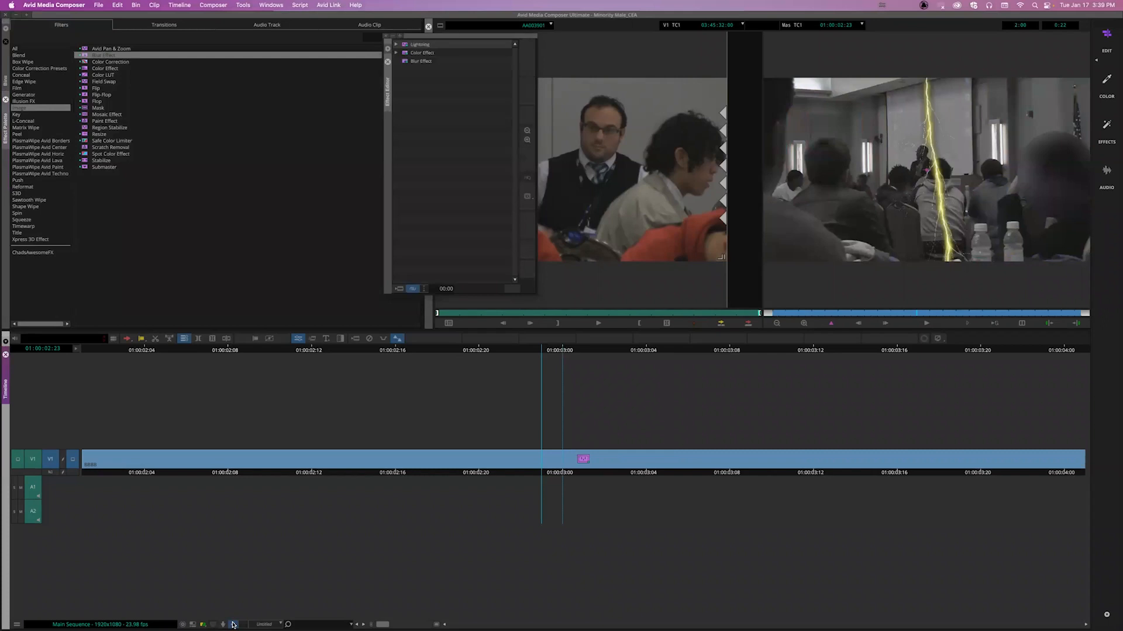
{"action": "left_click", "coordinate": [233, 625]}
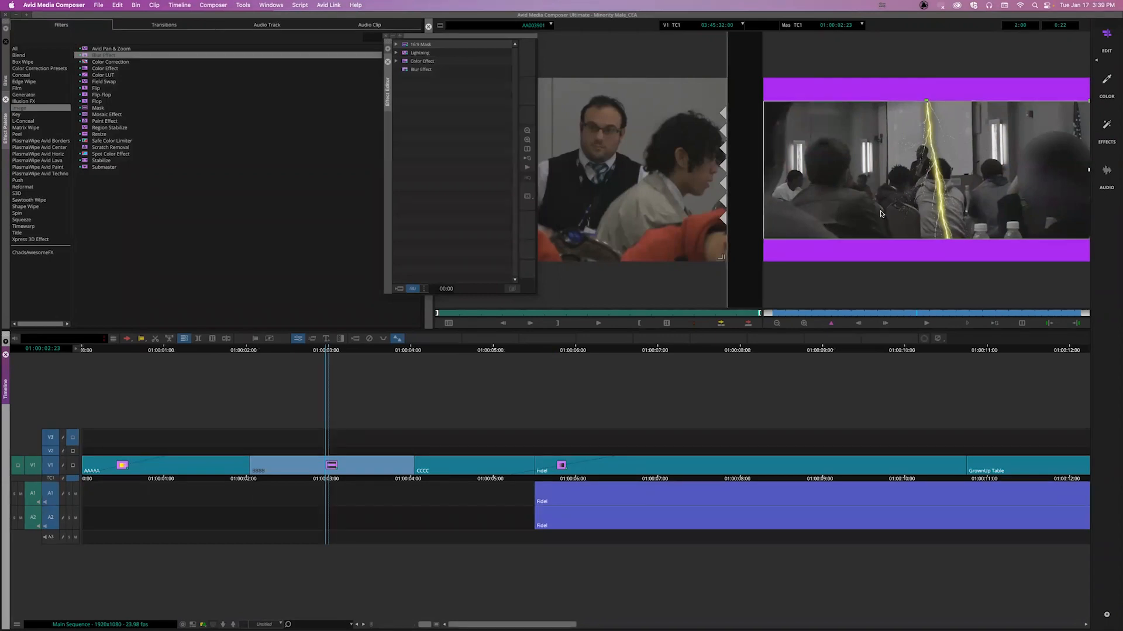
Step: Step back into the nest beneath the Blur Effect and mark the whole bare BBBB clip with the playhead at 01:00:02:15
{"action": "left_click", "coordinate": [223, 625]}
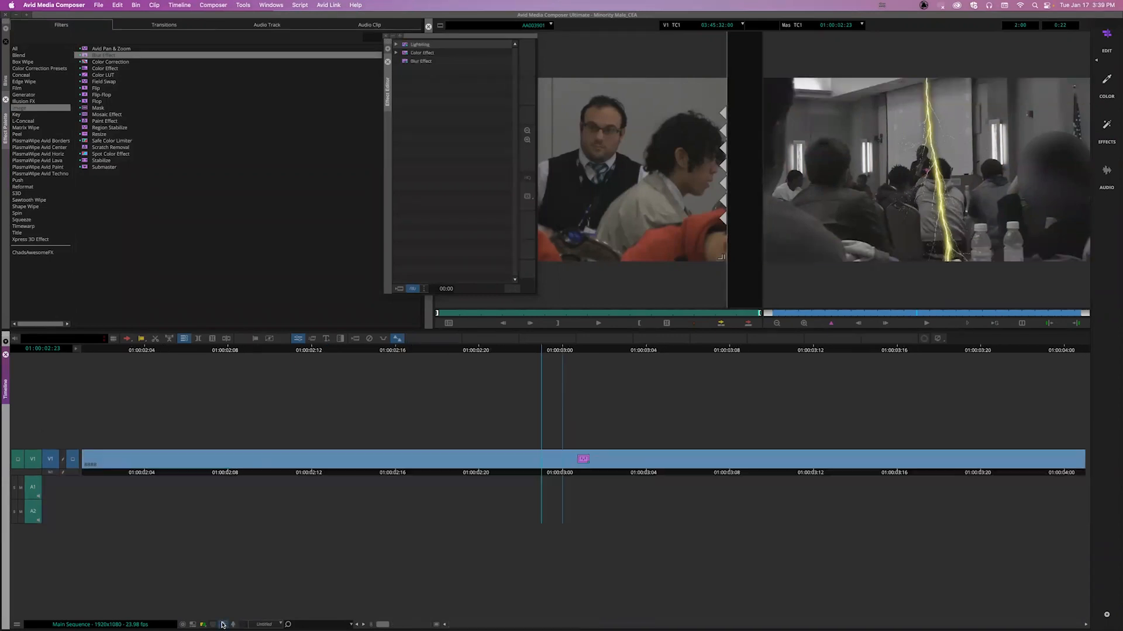
{"action": "left_click", "coordinate": [223, 624]}
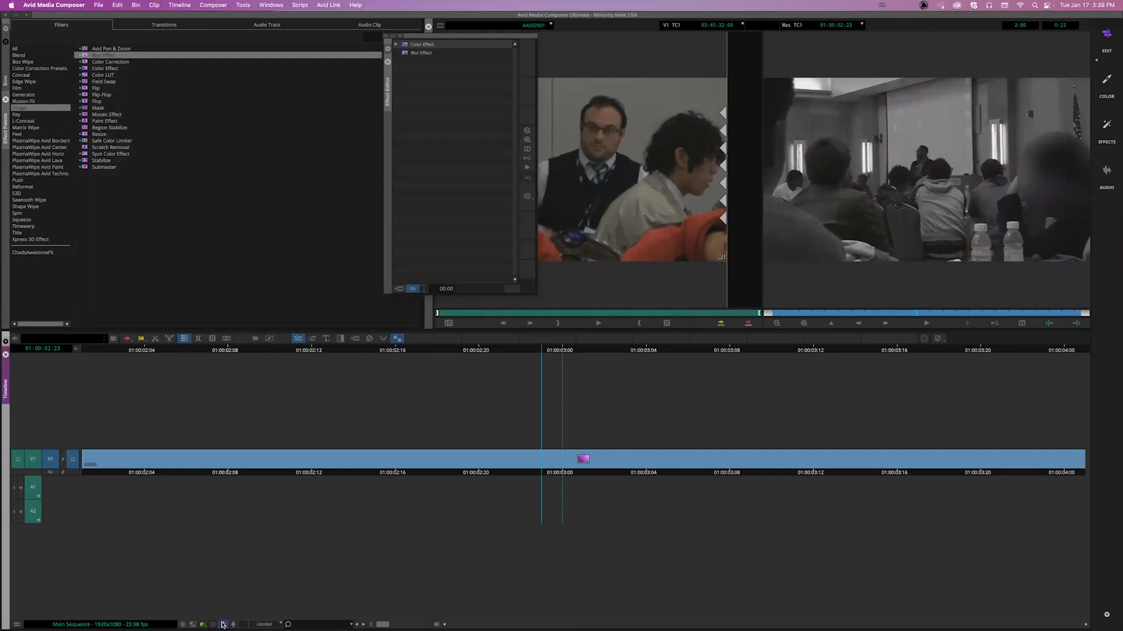
{"action": "left_click", "coordinate": [223, 624]}
{"action": "left_click", "coordinate": [222, 624]}
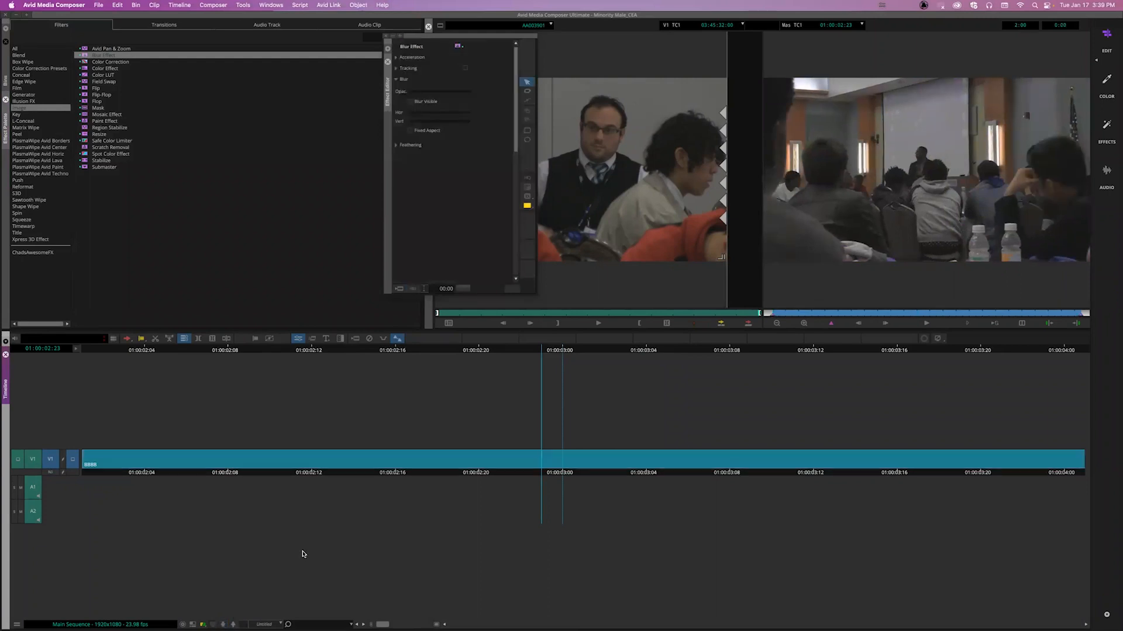
{"action": "left_click", "coordinate": [388, 462]}
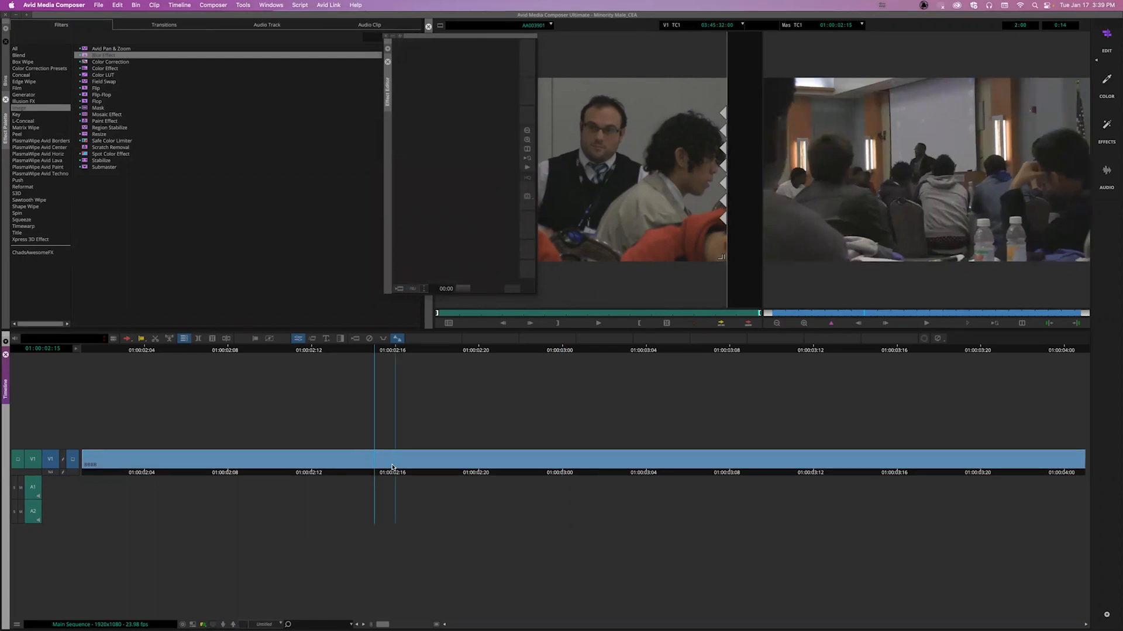
{"action": "left_click", "coordinate": [395, 475]}
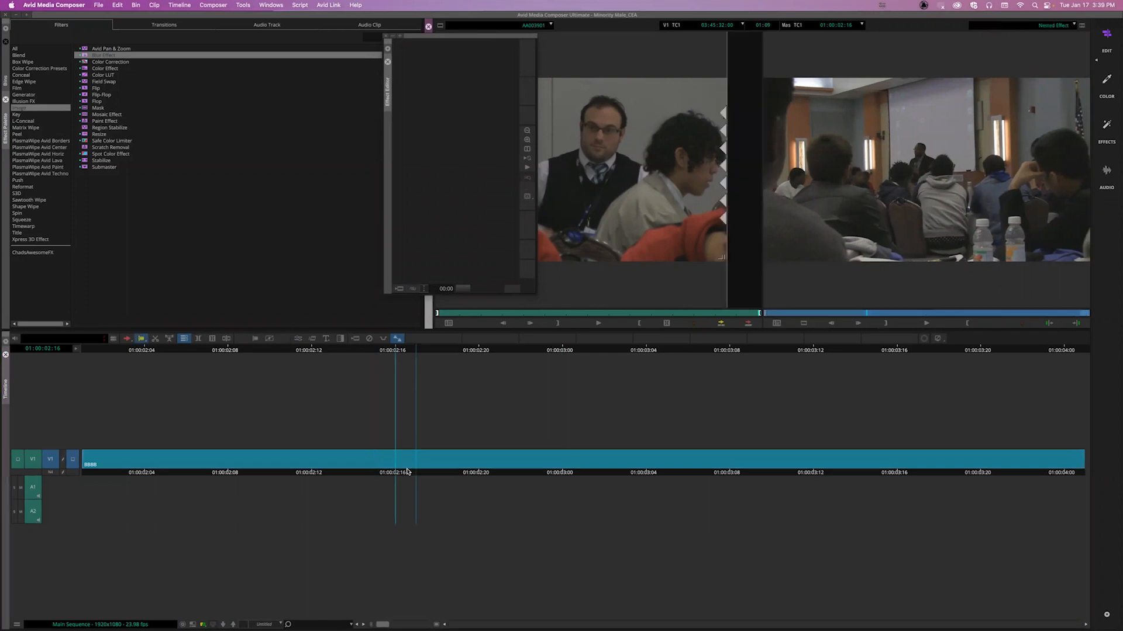
{"action": "left_click", "coordinate": [394, 475]}
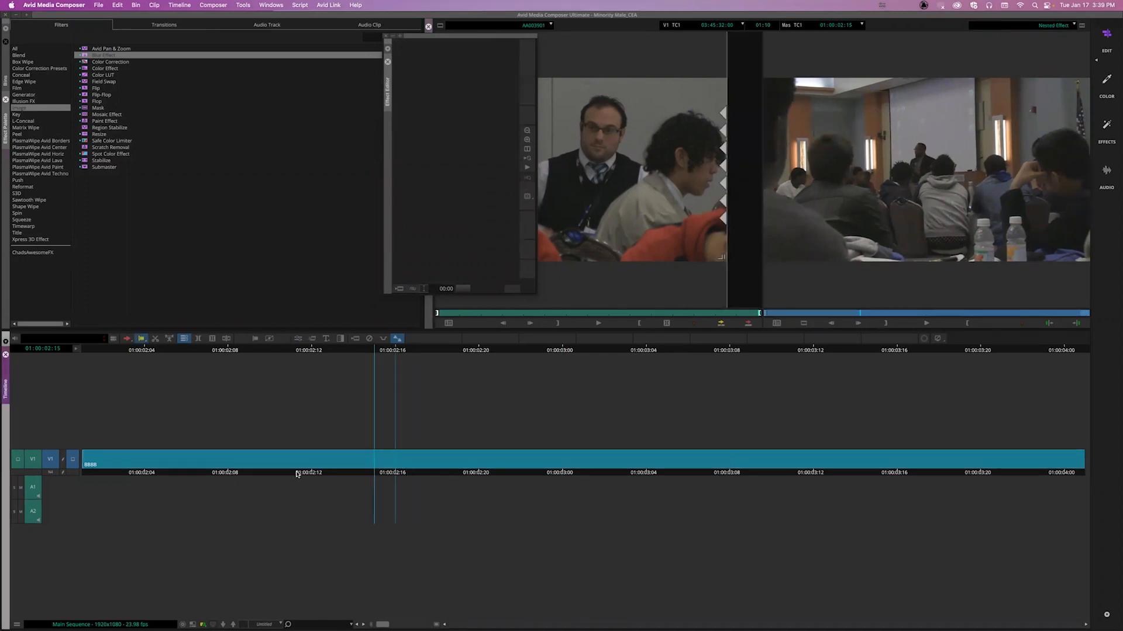
{"action": "left_click", "coordinate": [199, 339]}
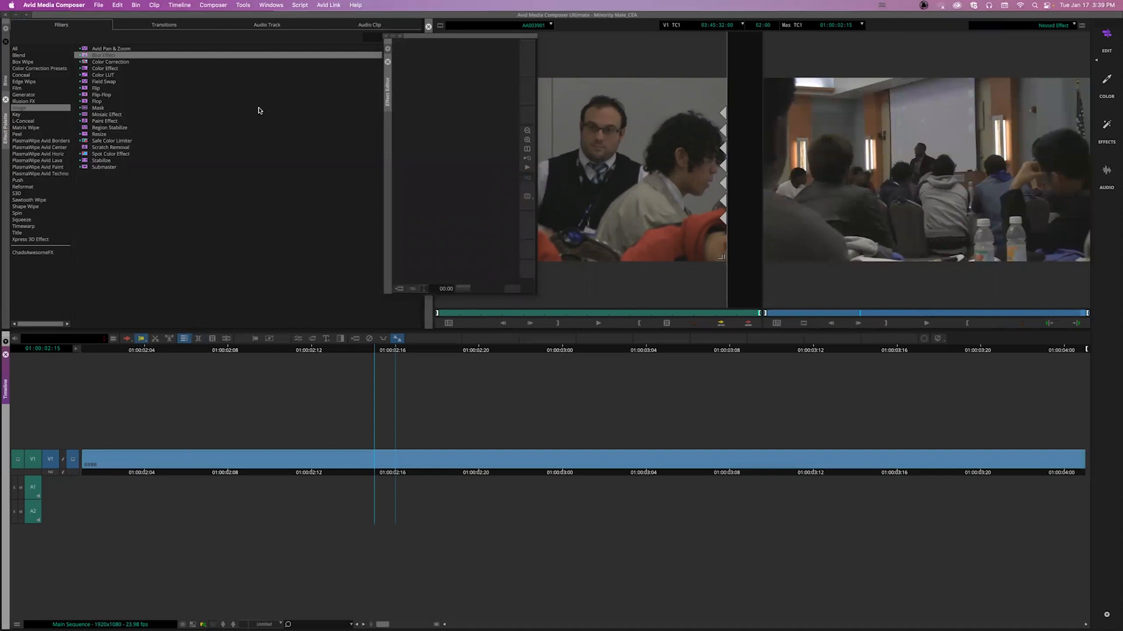
Step: Load the AA006001 clip from the B_Roll bin as the source, close the Effect Editor and park the source on the group seen from behind
{"action": "left_click", "coordinate": [5, 79]}
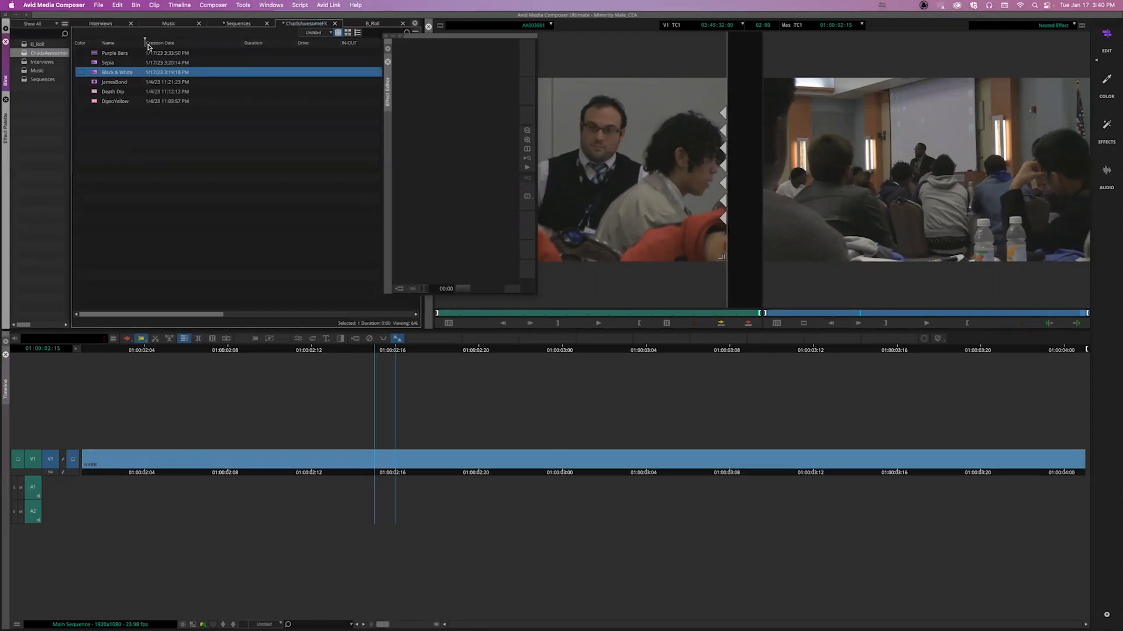
{"action": "left_click", "coordinate": [371, 23]}
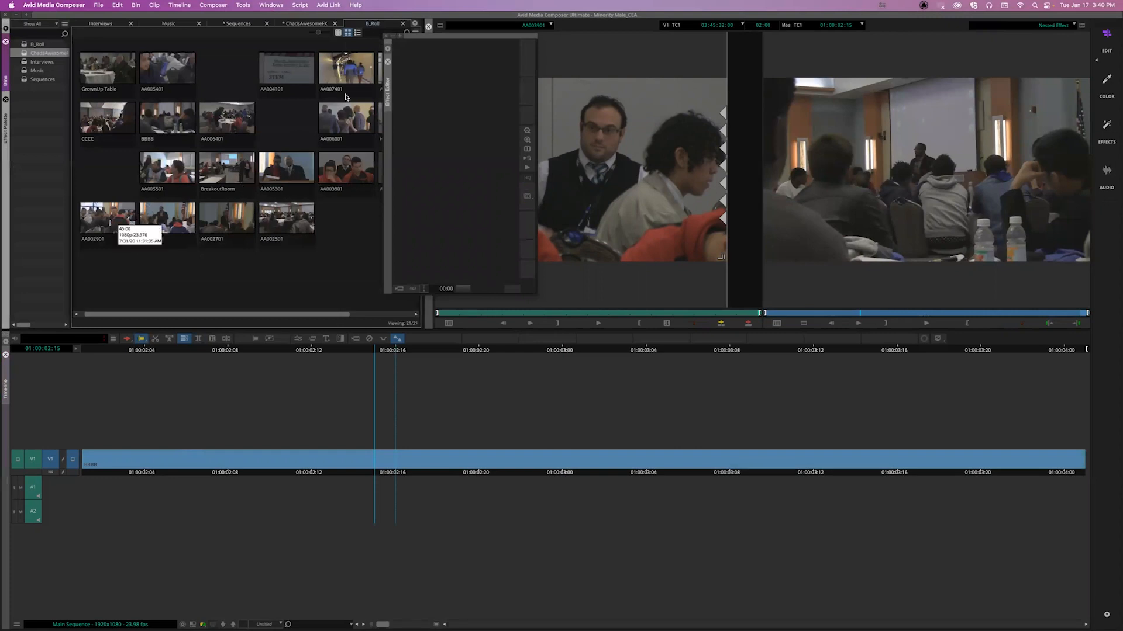
{"action": "left_click_drag", "start_coordinate": [431, 36], "coordinate": [556, 50]}
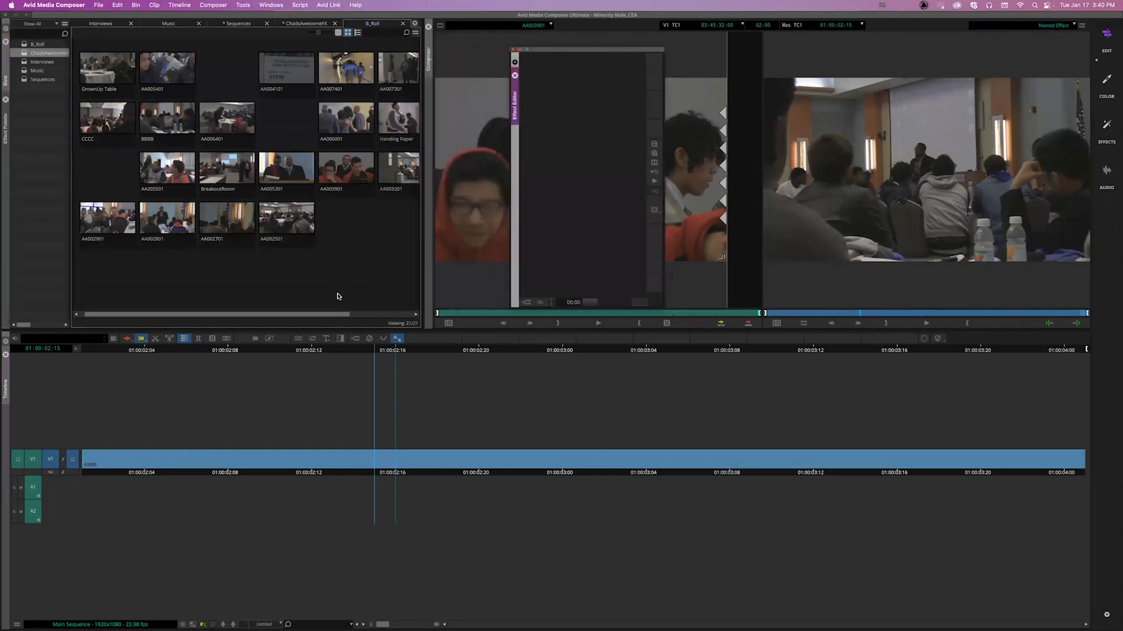
{"action": "left_click_drag", "start_coordinate": [338, 314], "coordinate": [440, 304]}
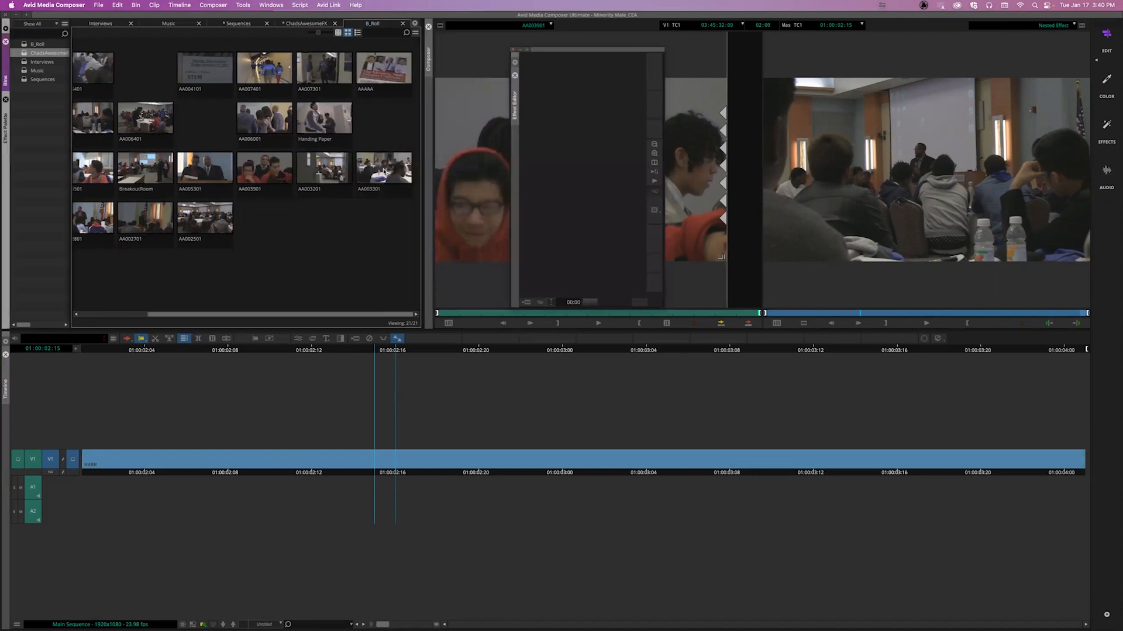
{"action": "double_click", "coordinate": [268, 122]}
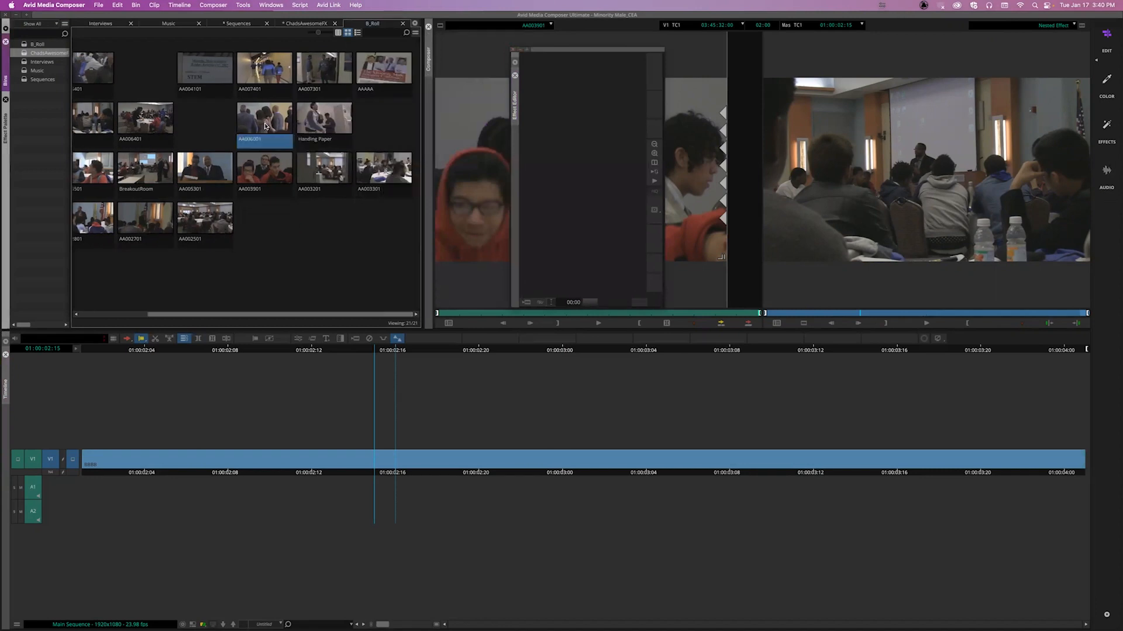
{"action": "left_click", "coordinate": [513, 50]}
{"action": "mouse_move", "coordinate": [488, 314]}
{"action": "left_mouse_down"}
{"action": "mouse_move", "coordinate": [514, 313]}
{"action": "mouse_move", "coordinate": [483, 312]}
{"action": "left_mouse_up"}
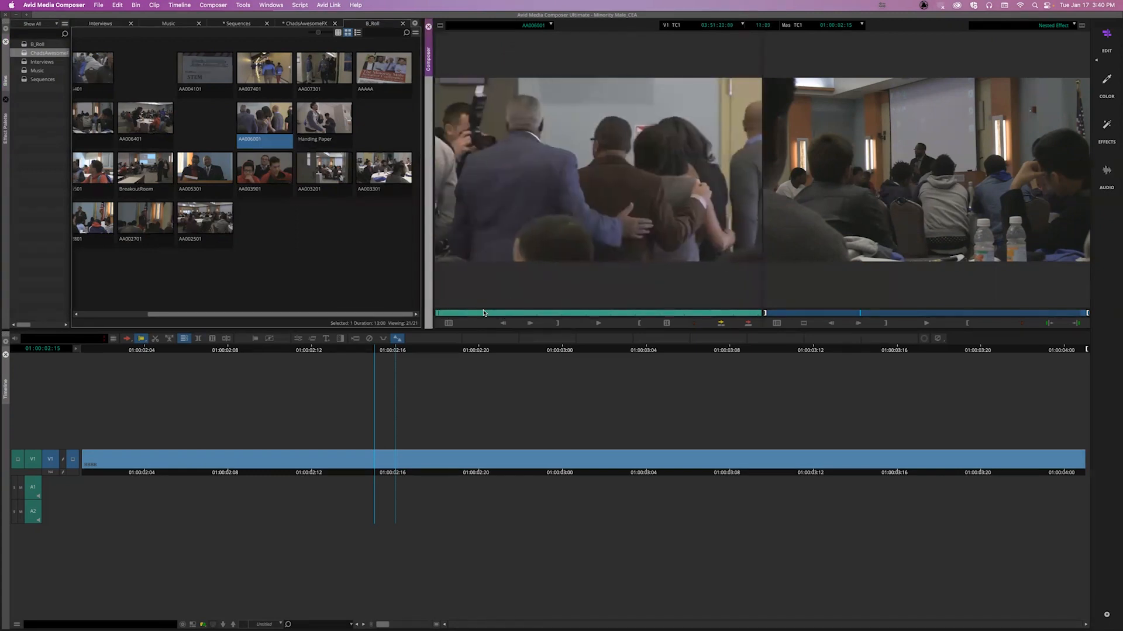
Step: Set an in point on AA006001, disable source audio tracks A1 and A2, and overwrite the marked BBBB clip inside the nest
{"action": "key", "text": "i"}
{"action": "left_click", "coordinate": [40, 495]}
{"action": "left_click", "coordinate": [34, 515]}
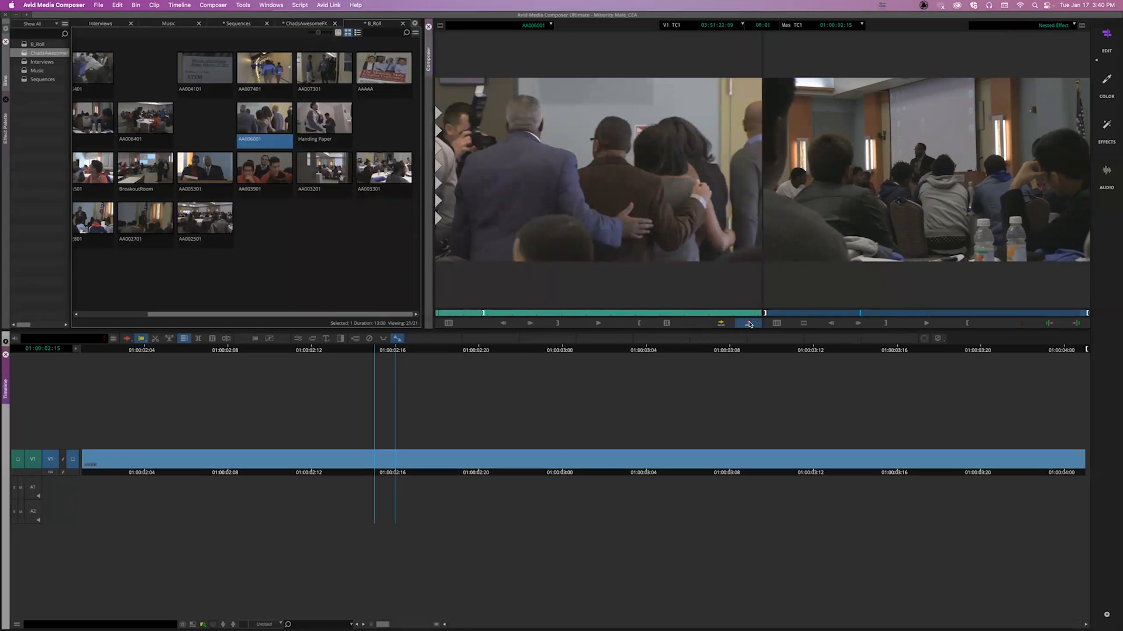
{"action": "left_click", "coordinate": [751, 326]}
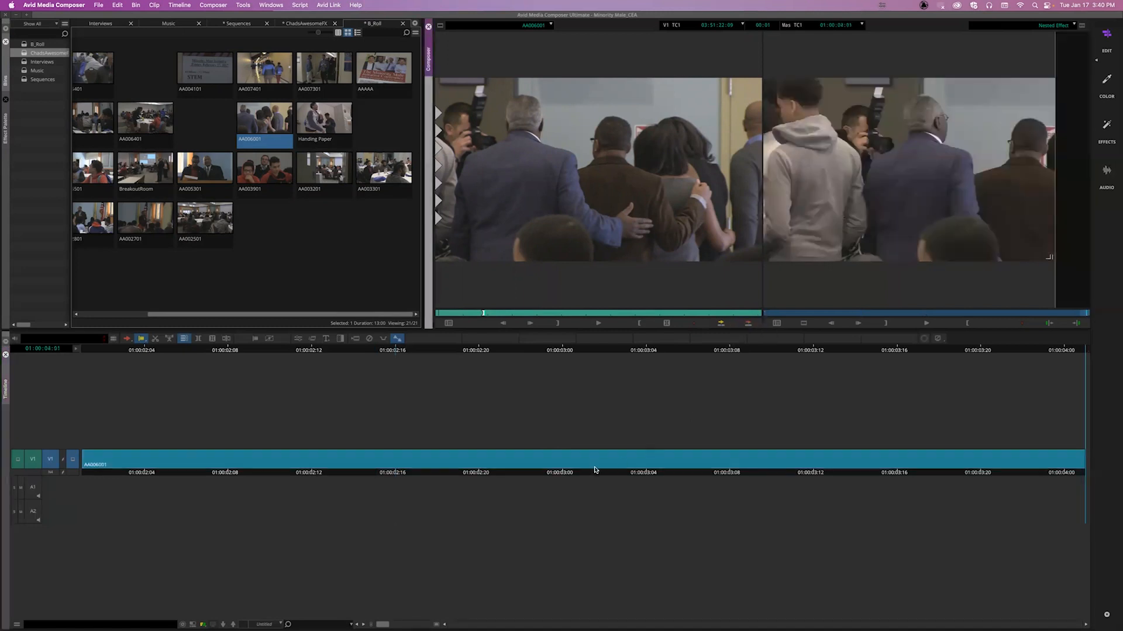
Step: Step out one level from the replaced clip, remove the Blur Effect, and return to the main sequence
{"action": "left_click", "coordinate": [574, 474]}
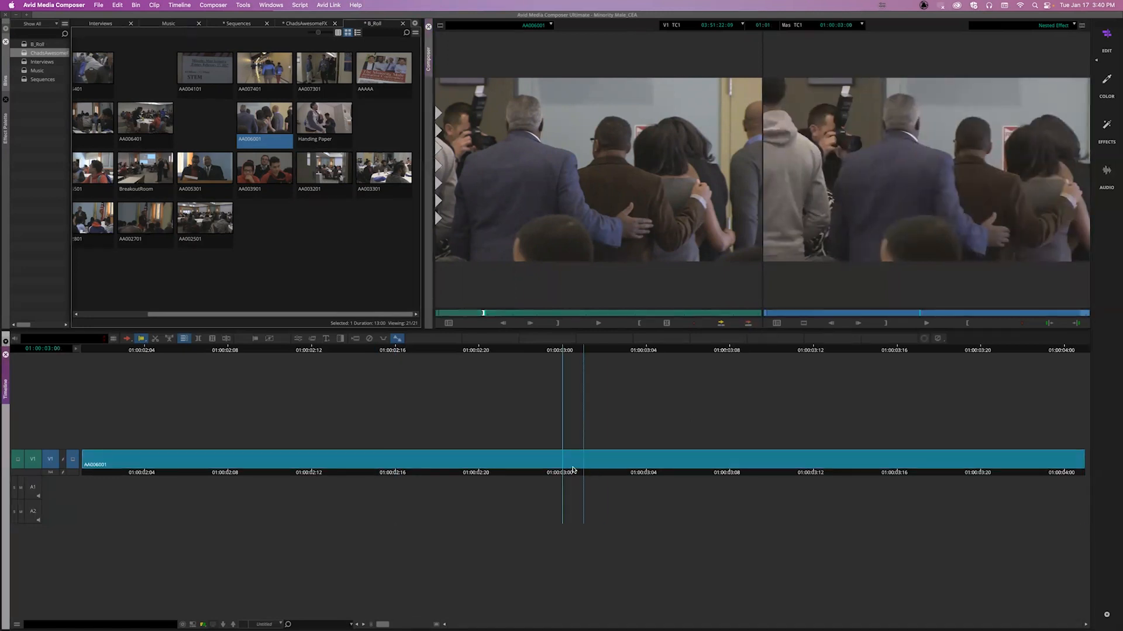
{"action": "left_click", "coordinate": [233, 624]}
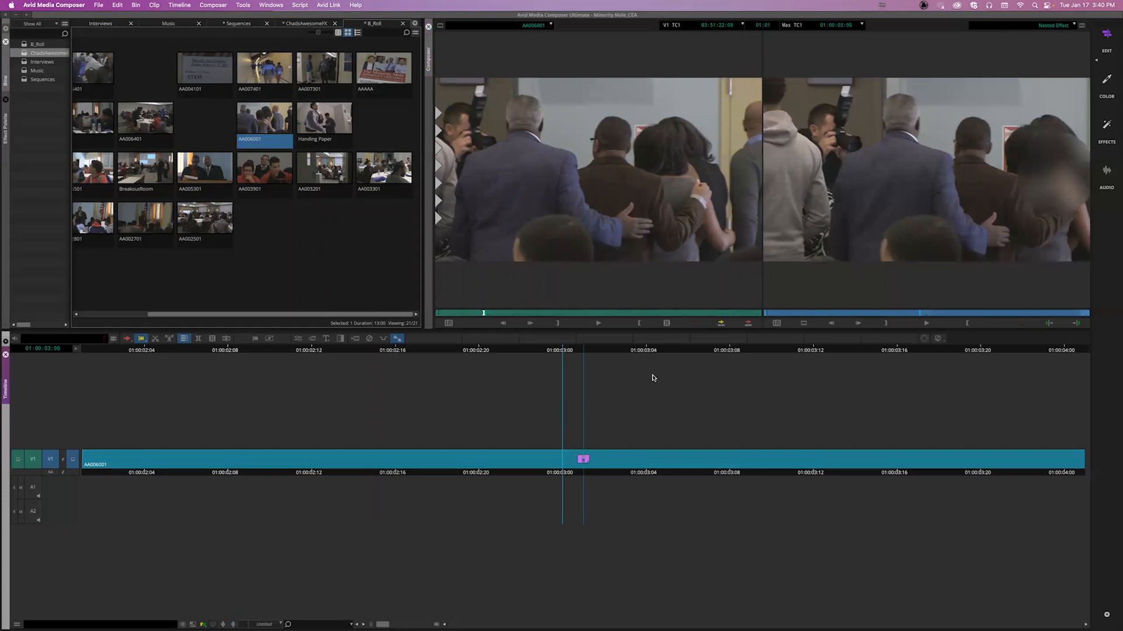
{"action": "left_click", "coordinate": [370, 339]}
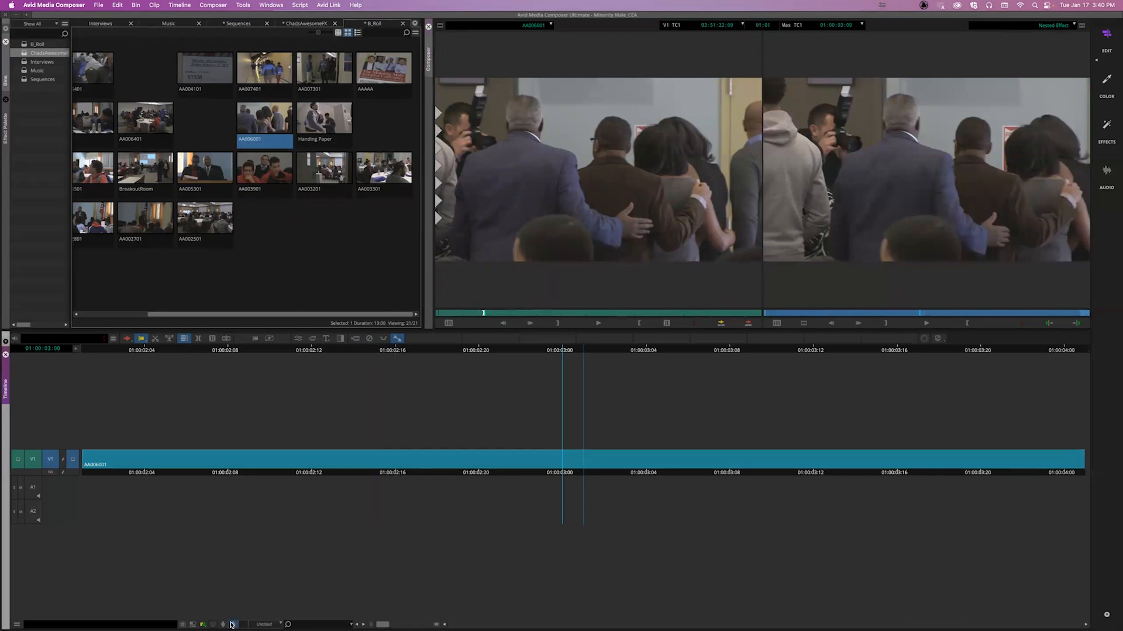
{"action": "left_click", "coordinate": [233, 625]}
{"action": "left_click", "coordinate": [232, 624]}
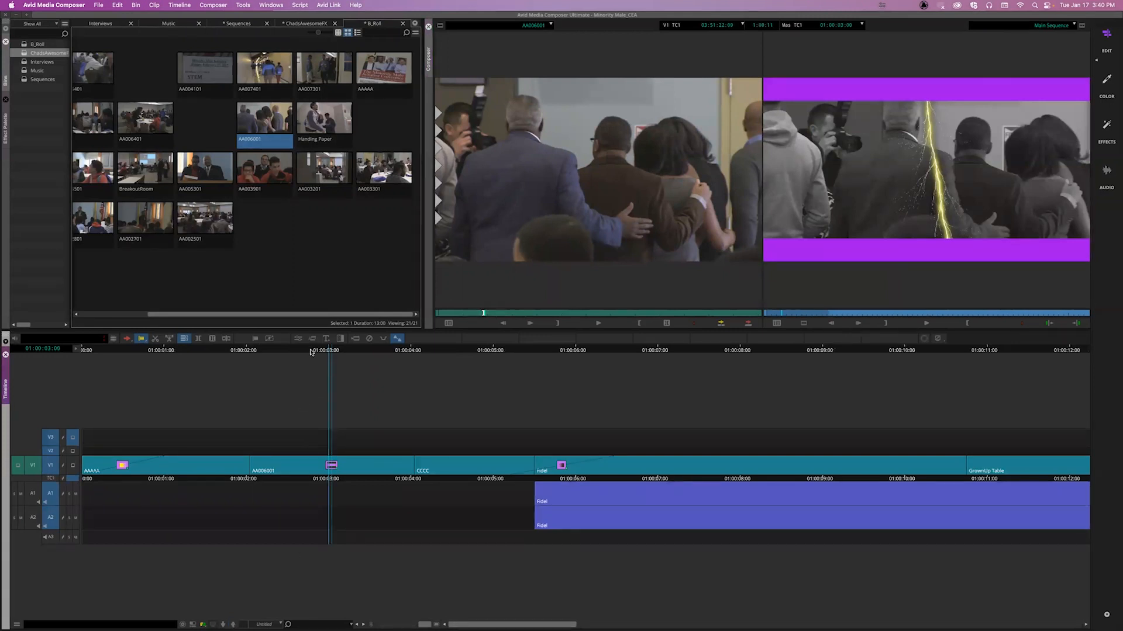
Step: Open the Effect Editor for the AA006001 clip, park at 01:00:02:09 and try to add a keyframe with the effect stack showing
{"action": "left_click", "coordinate": [299, 339]}
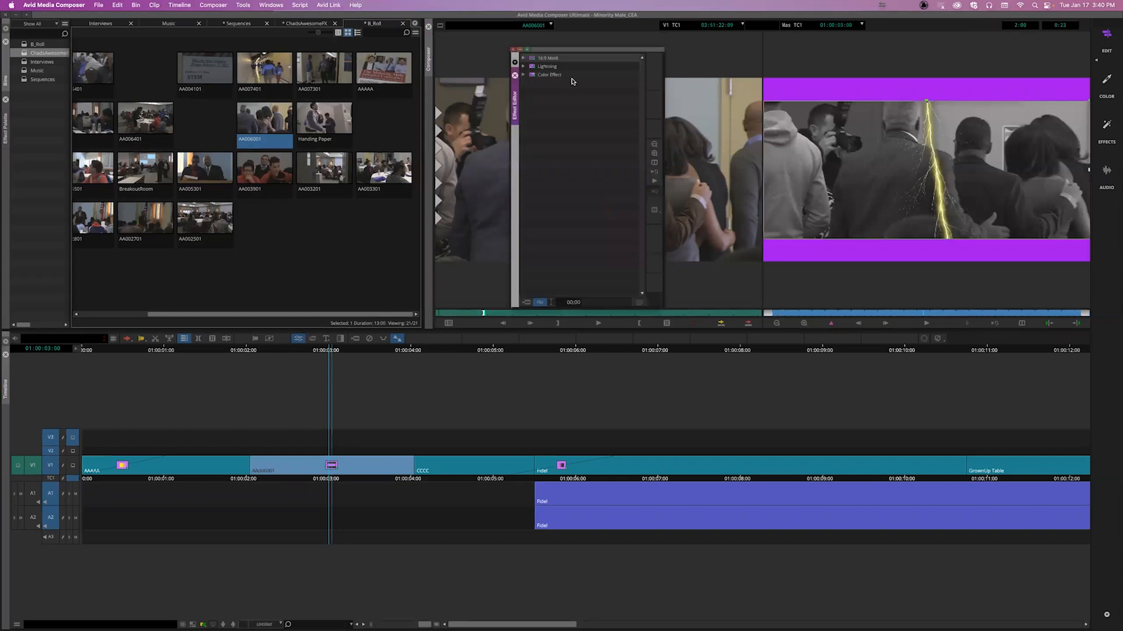
{"action": "left_click", "coordinate": [822, 314]}
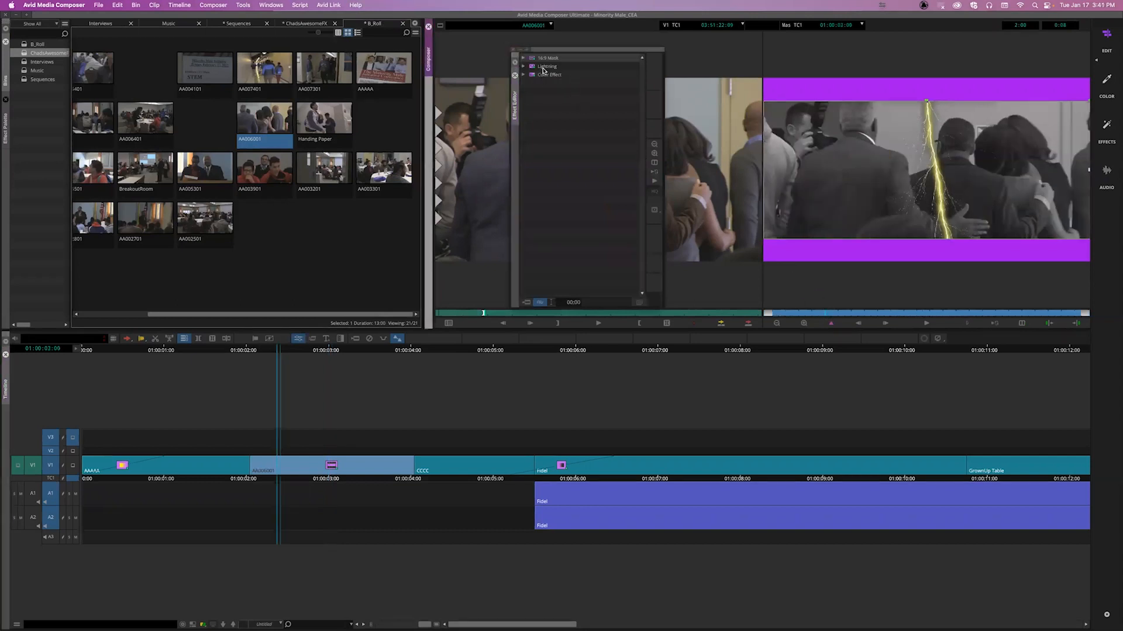
{"action": "left_click", "coordinate": [831, 324]}
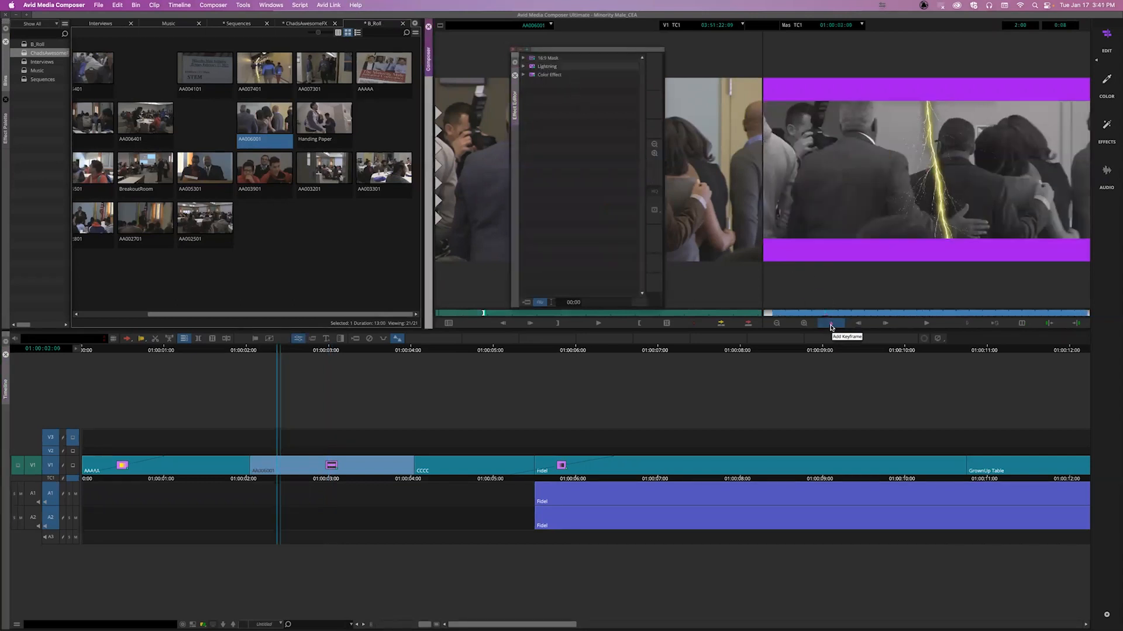
{"action": "left_click", "coordinate": [555, 61]}
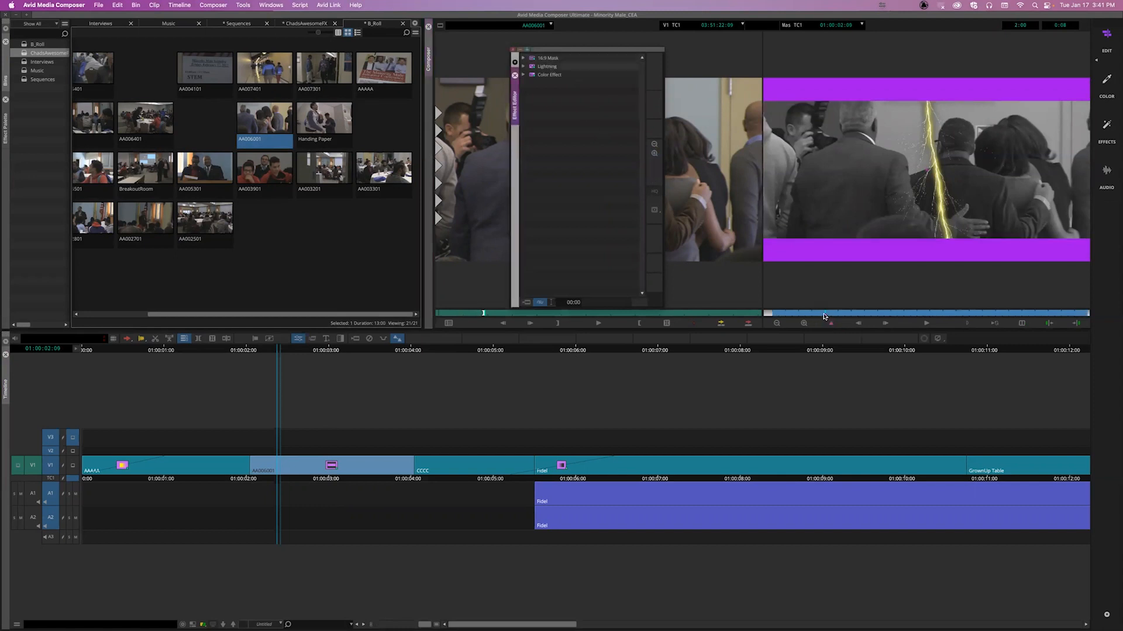
{"action": "left_click", "coordinate": [825, 317]}
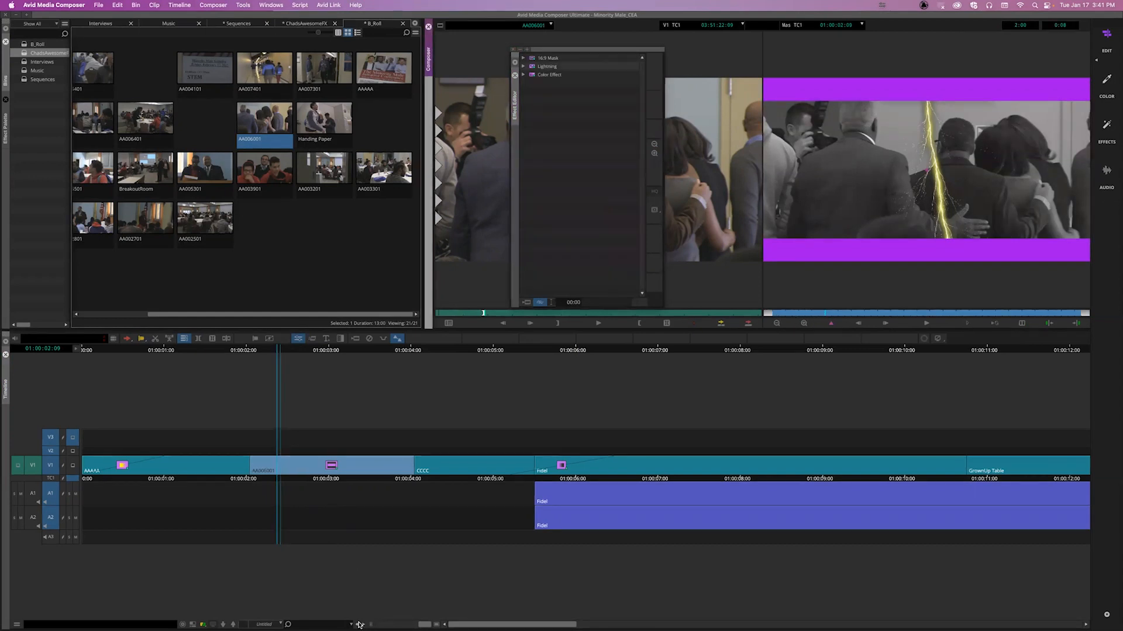
Step: Step into the AA006001 nest through the Lightning and Color Effect levels to the source clip, and step back out to the main sequence
{"action": "left_click", "coordinate": [224, 625]}
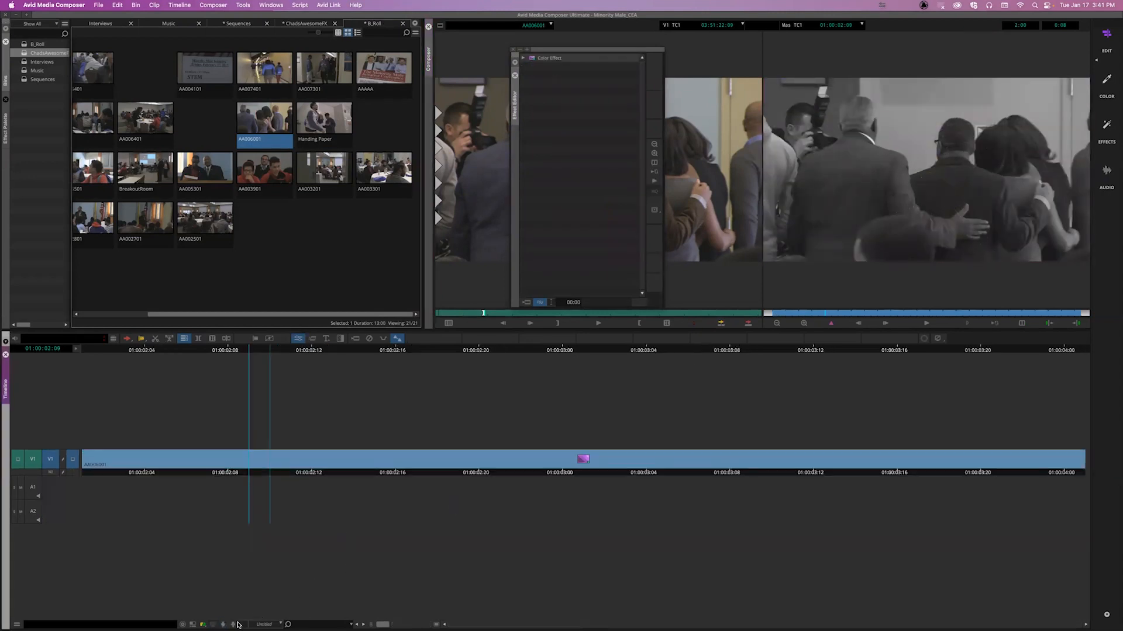
{"action": "left_click", "coordinate": [224, 625]}
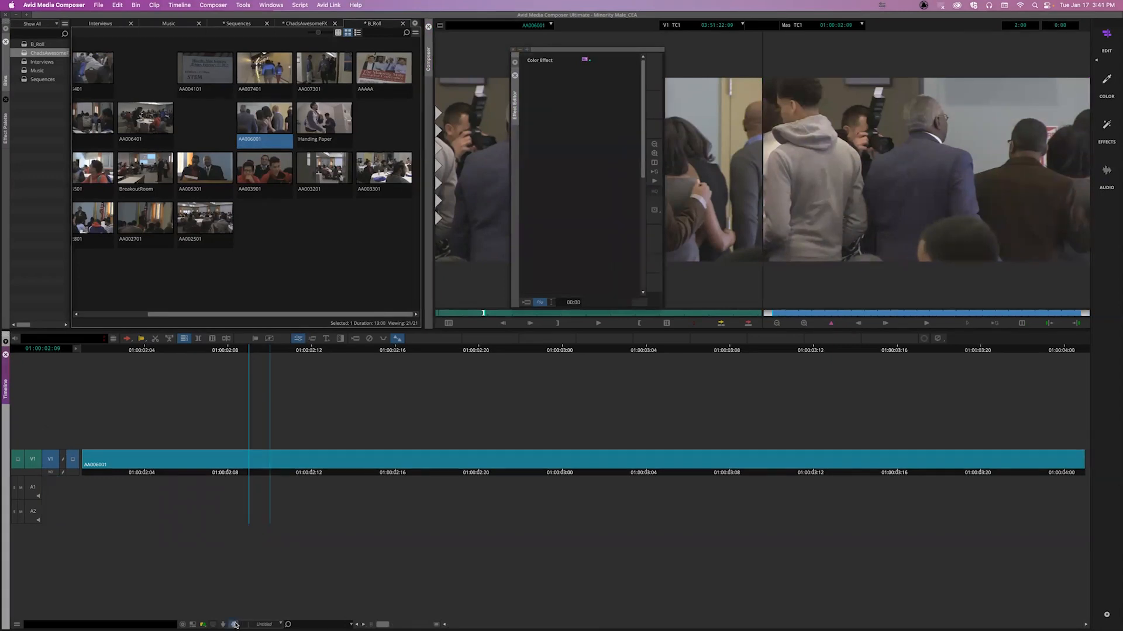
{"action": "left_click", "coordinate": [235, 625]}
{"action": "left_click", "coordinate": [235, 625]}
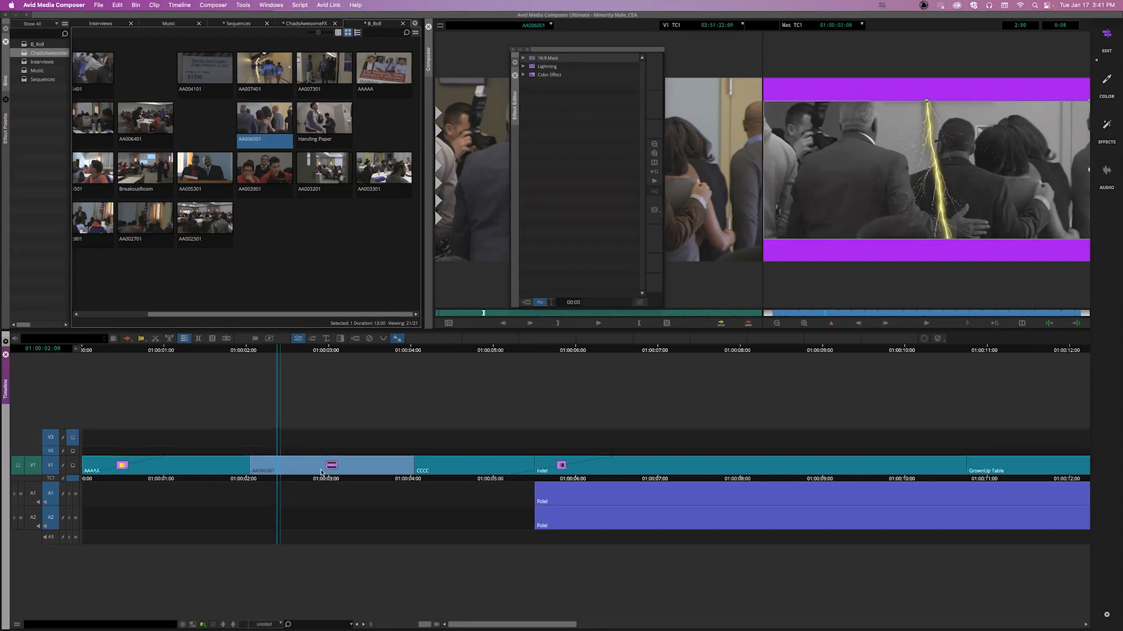
Step: Step down the AA006001 nest one effect at a time, park at 01:00:02:16 on the unaffected clip, and return to the main sequence
{"action": "left_click", "coordinate": [225, 625]}
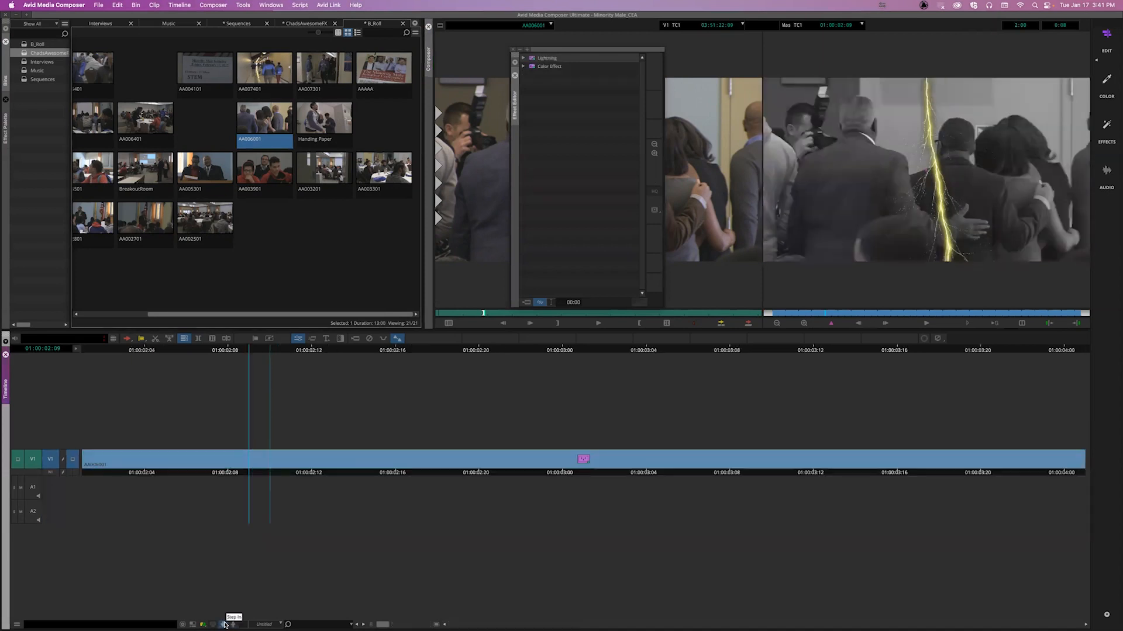
{"action": "left_click", "coordinate": [225, 625]}
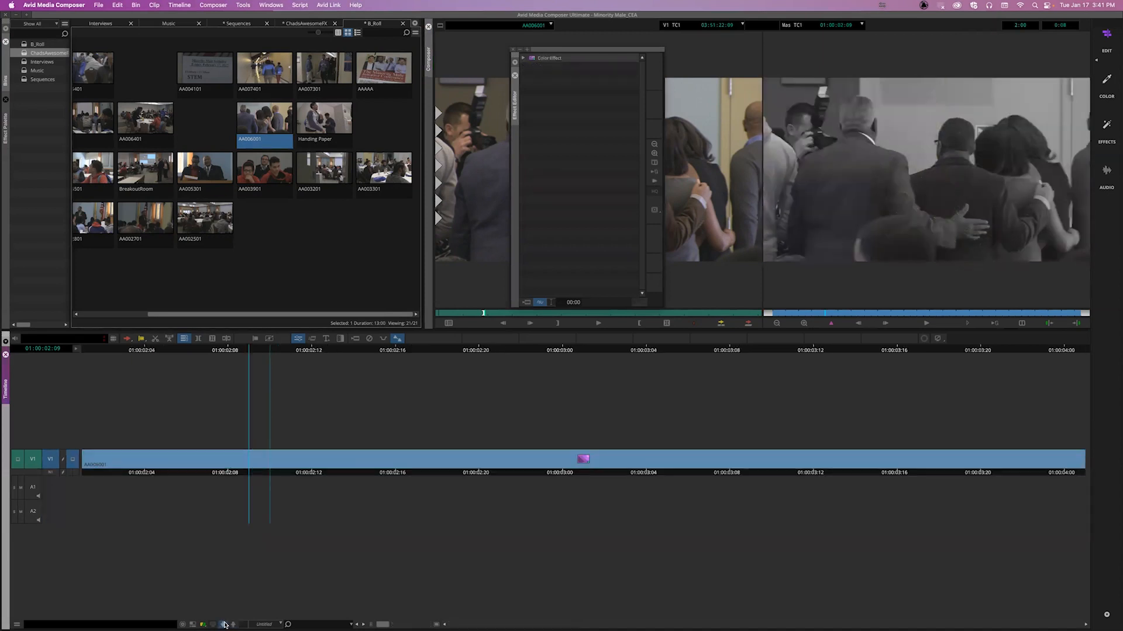
{"action": "left_click", "coordinate": [225, 625]}
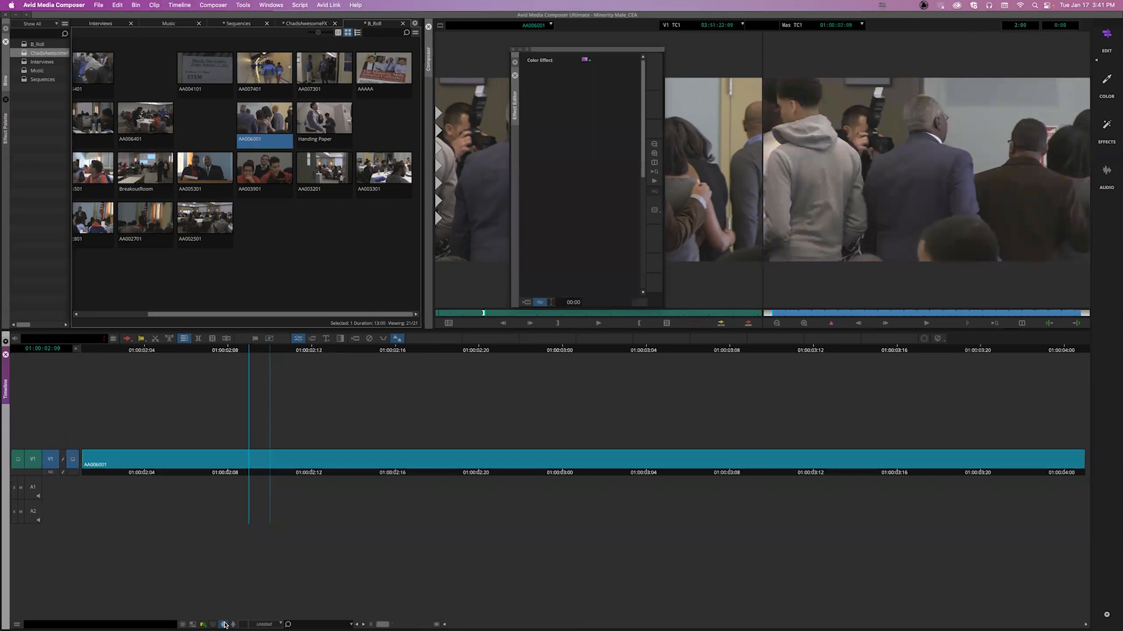
{"action": "left_click", "coordinate": [395, 479]}
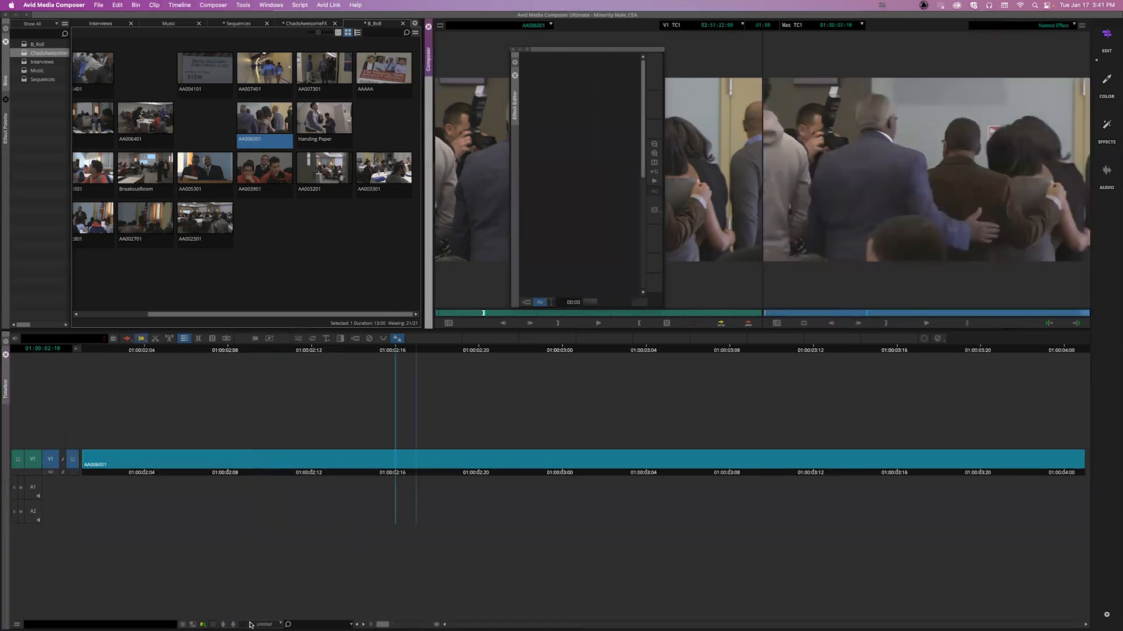
{"action": "left_click", "coordinate": [233, 625]}
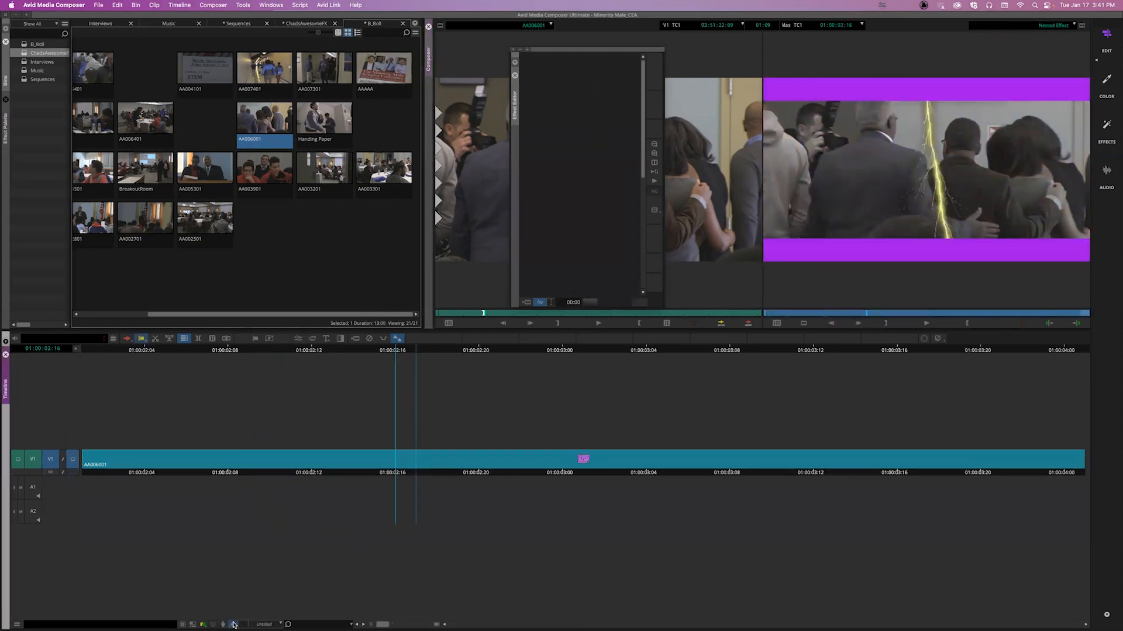
{"action": "left_click", "coordinate": [234, 626]}
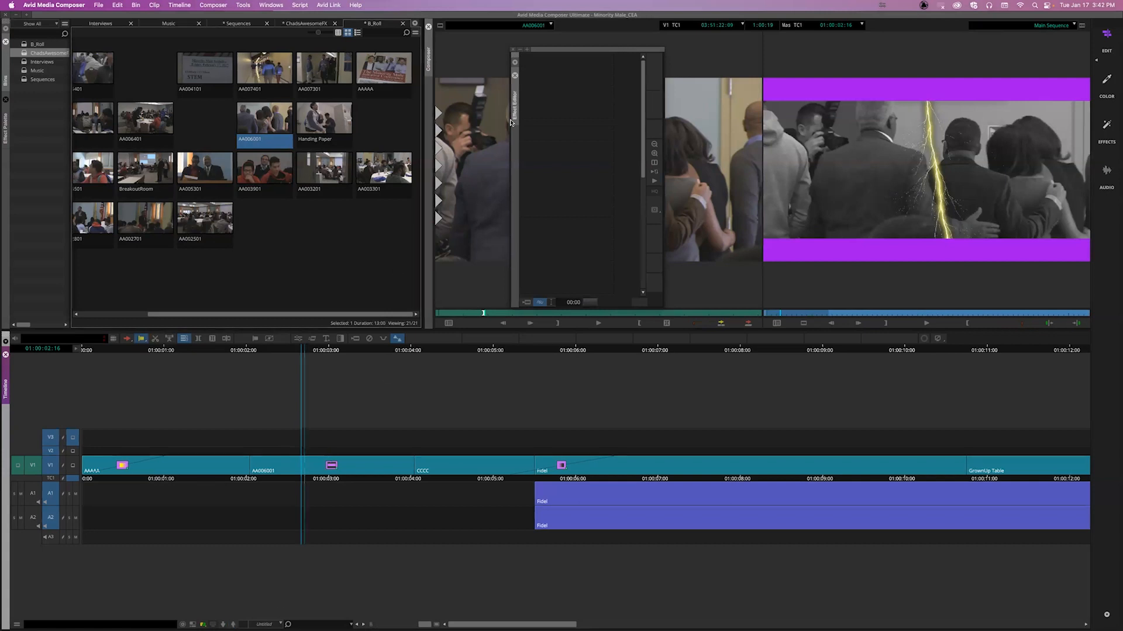
Step: Close the Effect Editor and expand the AA006001 nest within the main timeline at 01:00:03:01, down to the unaffected clip
{"action": "left_click", "coordinate": [514, 76]}
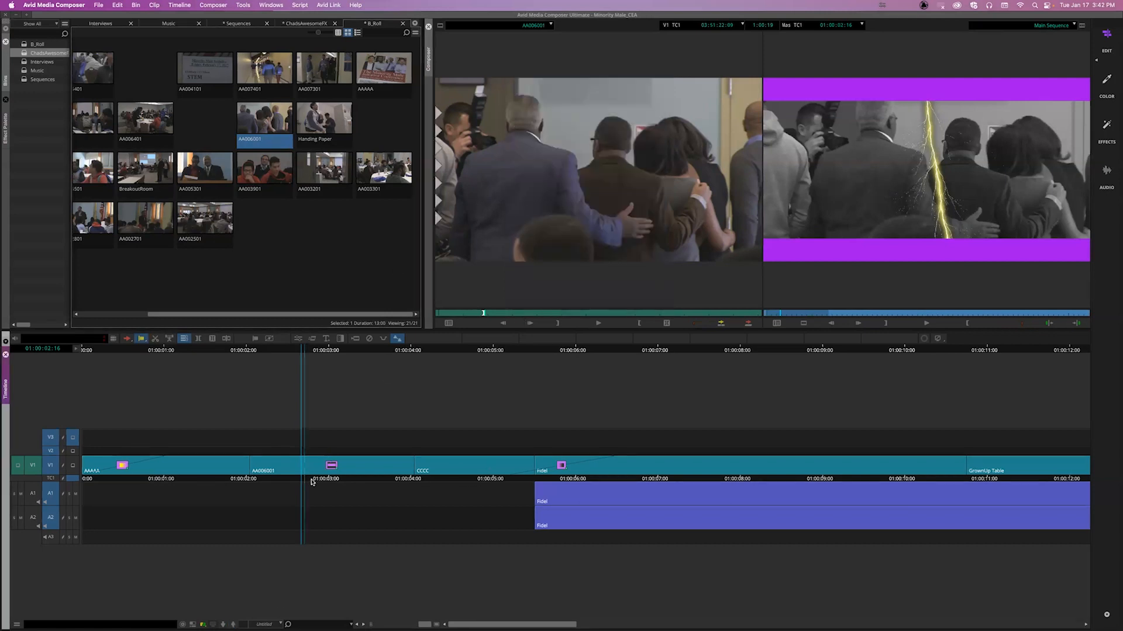
{"action": "left_click_drag", "start_coordinate": [316, 480], "coordinate": [332, 481]}
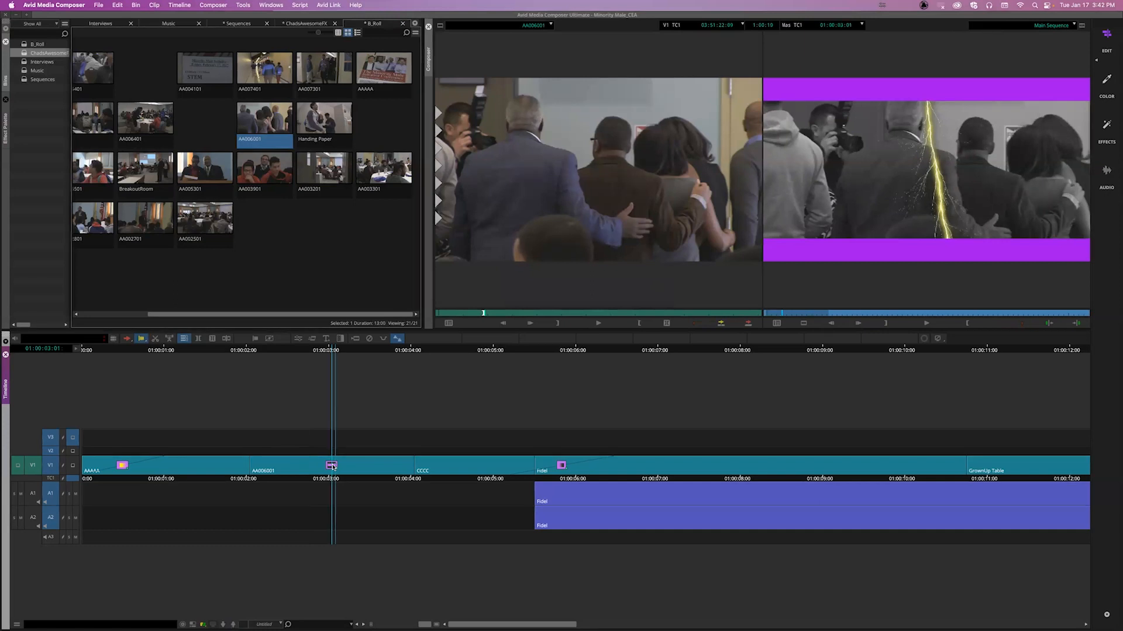
{"action": "left_click_drag", "start_coordinate": [333, 466], "coordinate": [345, 448]}
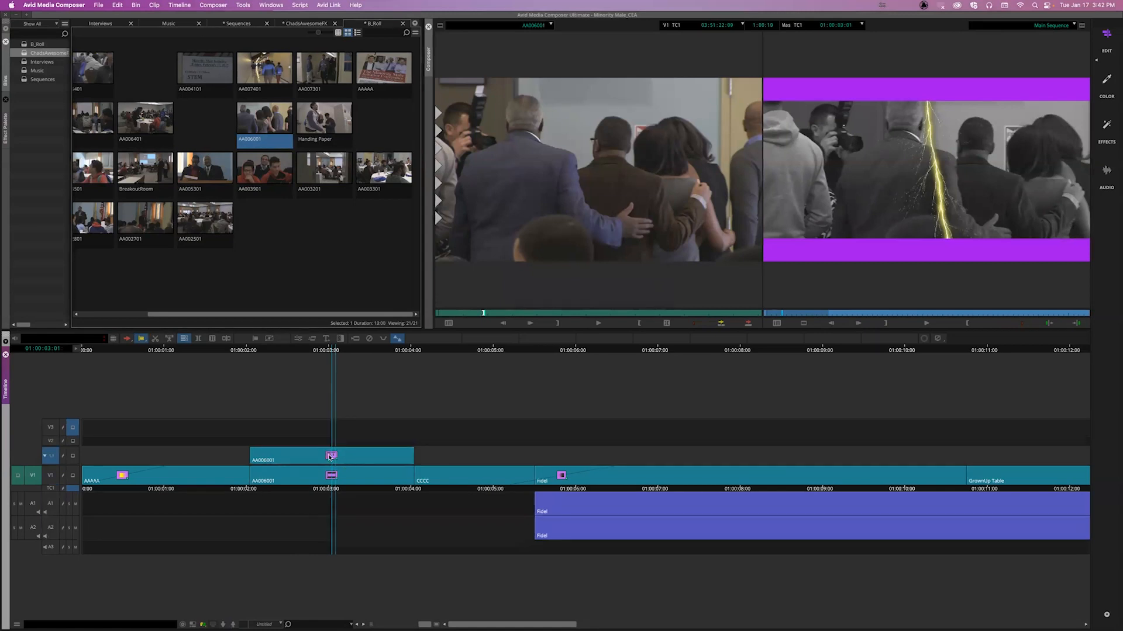
{"action": "double_click", "coordinate": [330, 458]}
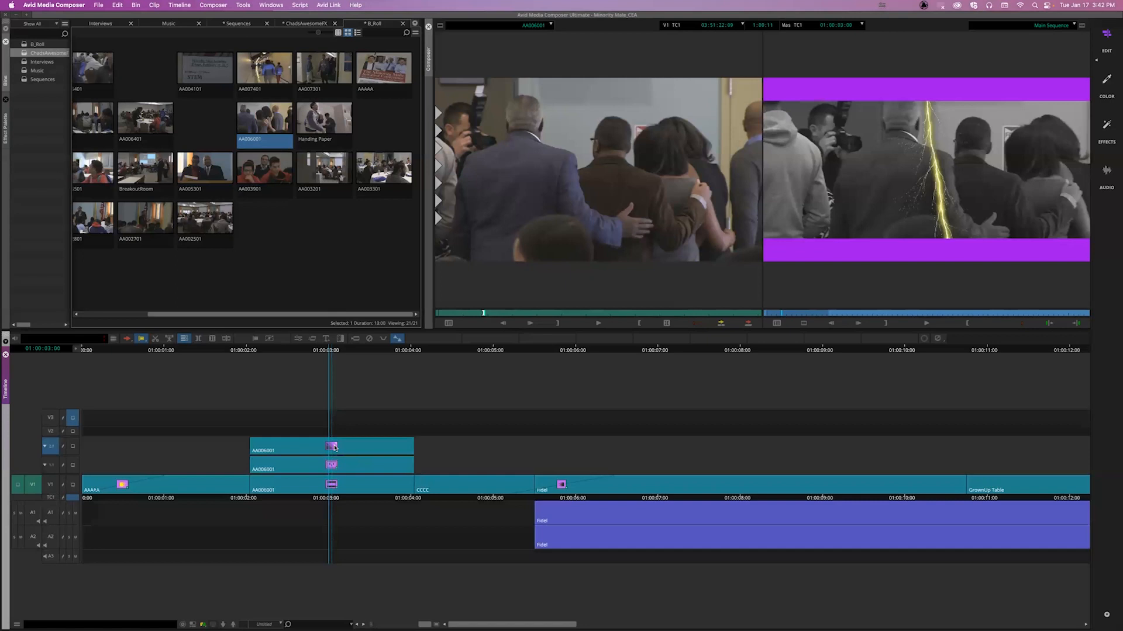
{"action": "double_click", "coordinate": [335, 447]}
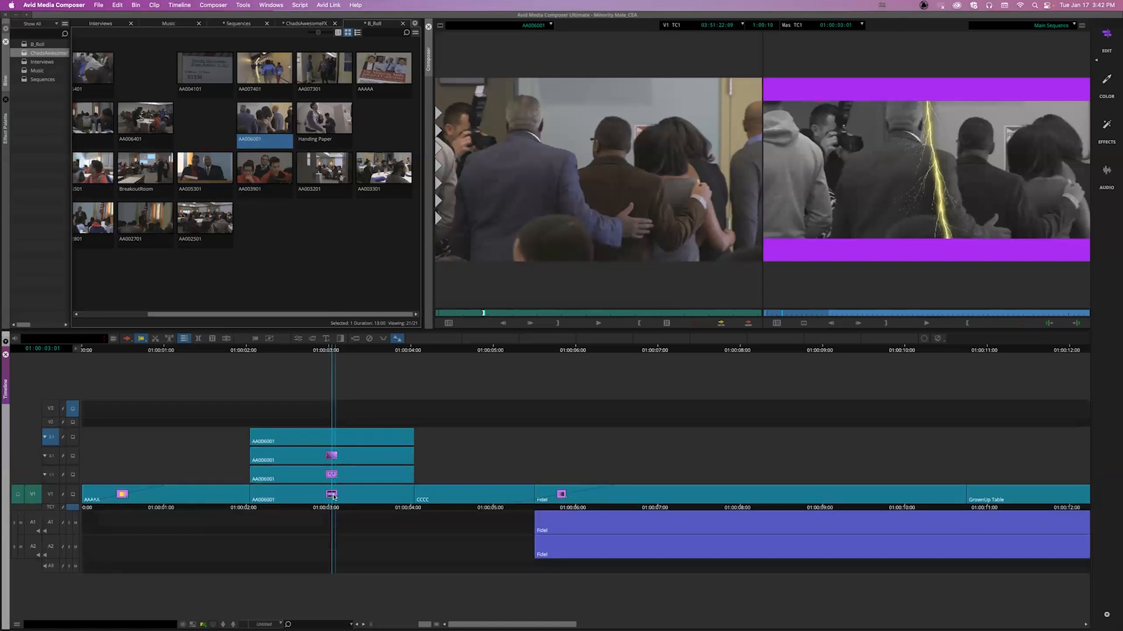
Step: Collapse the expanded AA006001 layers into the V1 segment and expand the Lightning, Color Effect and source clip layers again
{"action": "left_click", "coordinate": [330, 475]}
{"action": "left_click", "coordinate": [334, 459]}
{"action": "double_click", "coordinate": [334, 494]}
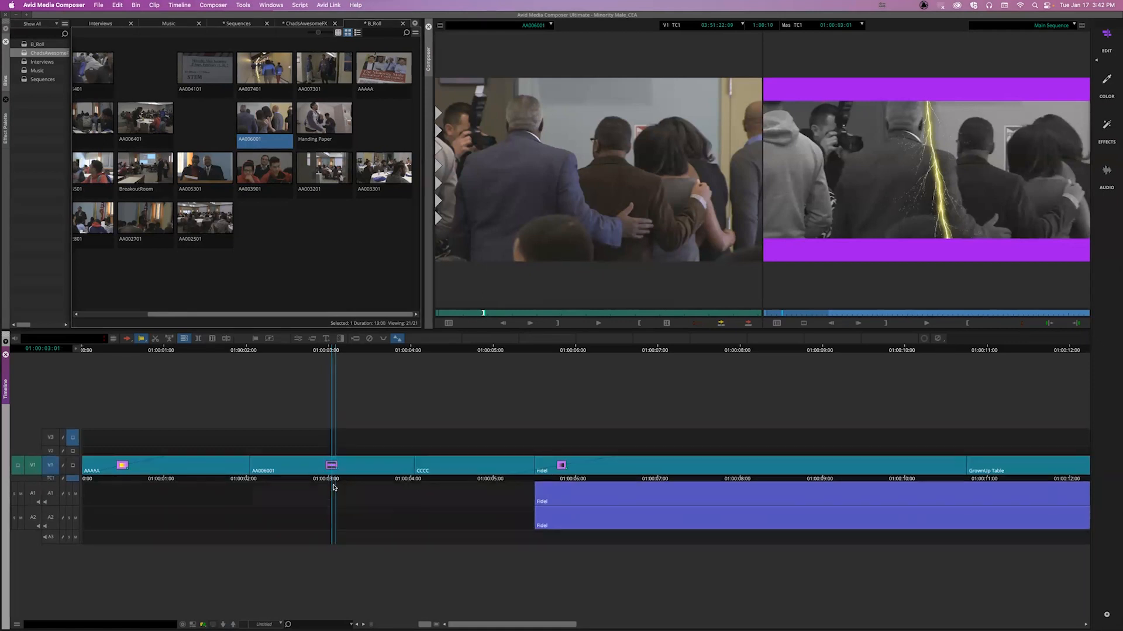
{"action": "double_click", "coordinate": [335, 465]}
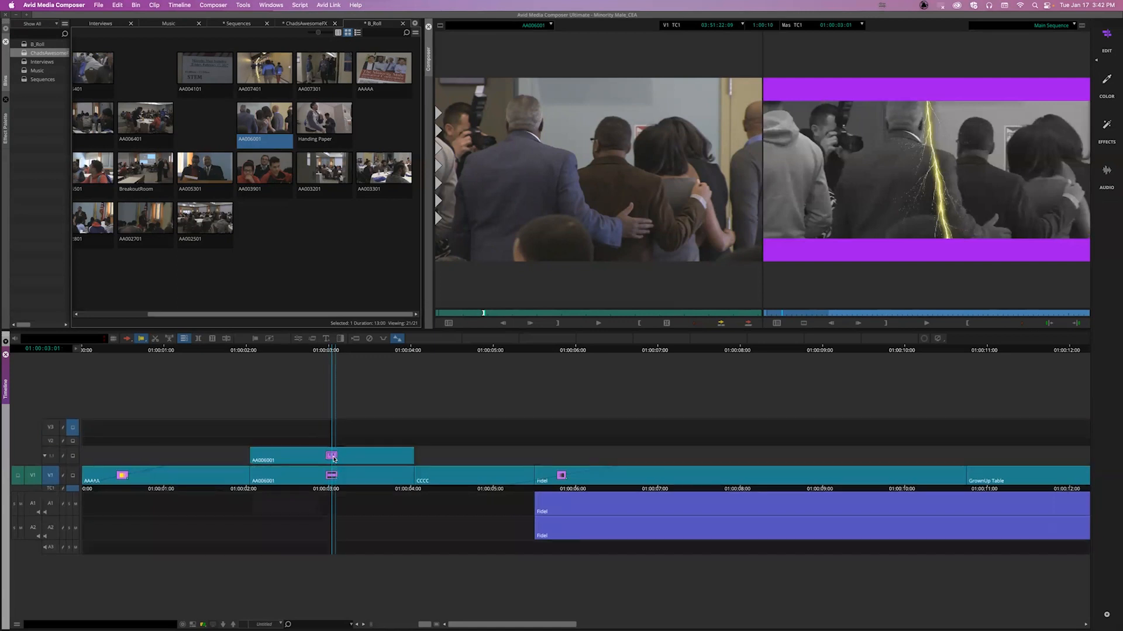
{"action": "double_click", "coordinate": [335, 459]}
{"action": "double_click", "coordinate": [335, 452]}
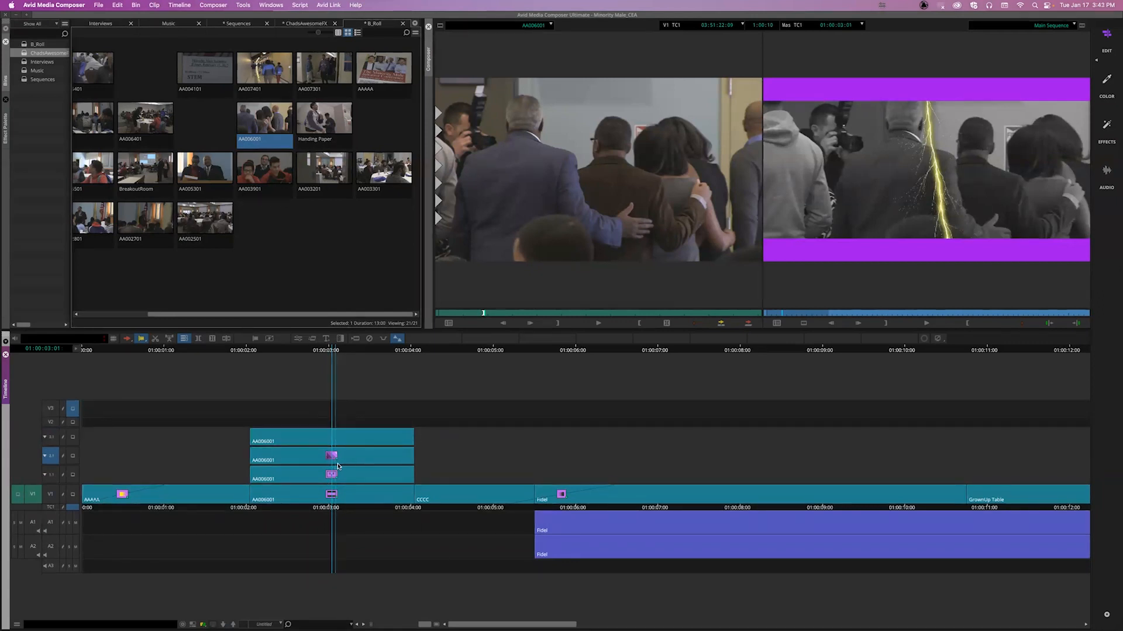
Step: Fold the nested AA006001 layers away and reopen them above V1 down to the source clip
{"action": "double_click", "coordinate": [333, 496]}
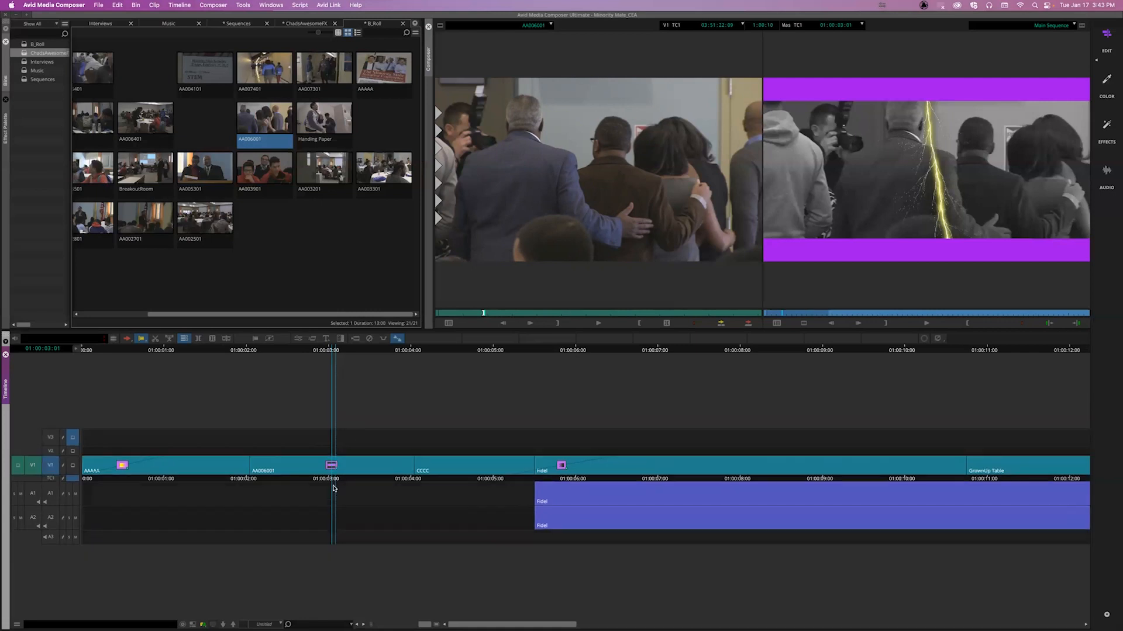
{"action": "double_click", "coordinate": [332, 468]}
{"action": "double_click", "coordinate": [331, 459]}
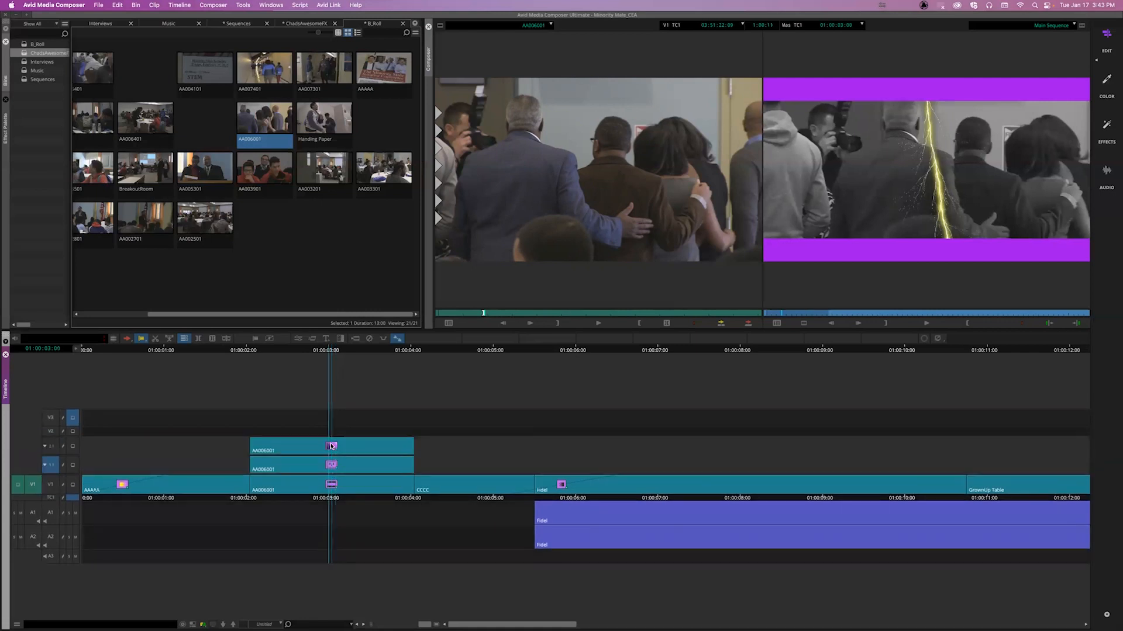
{"action": "double_click", "coordinate": [331, 446]}
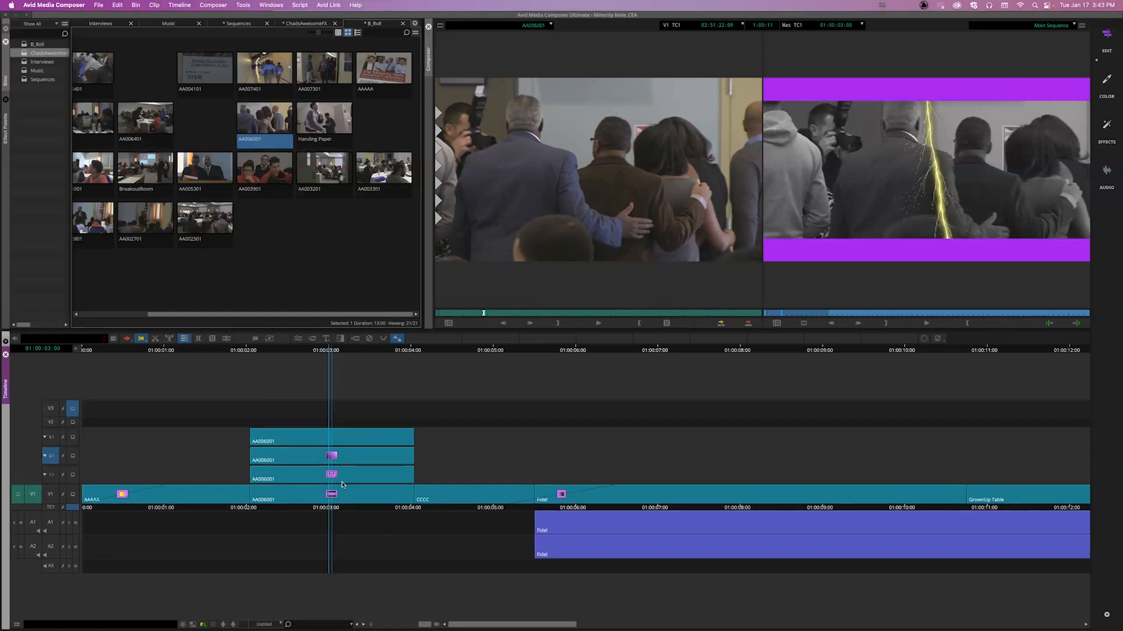
Step: Collapse the AA006001 nest at its 16:9 Mask segment, and expand every nested layer in the timeline once more
{"action": "left_click", "coordinate": [334, 495]}
{"action": "left_click", "coordinate": [335, 496], "text": "super"}
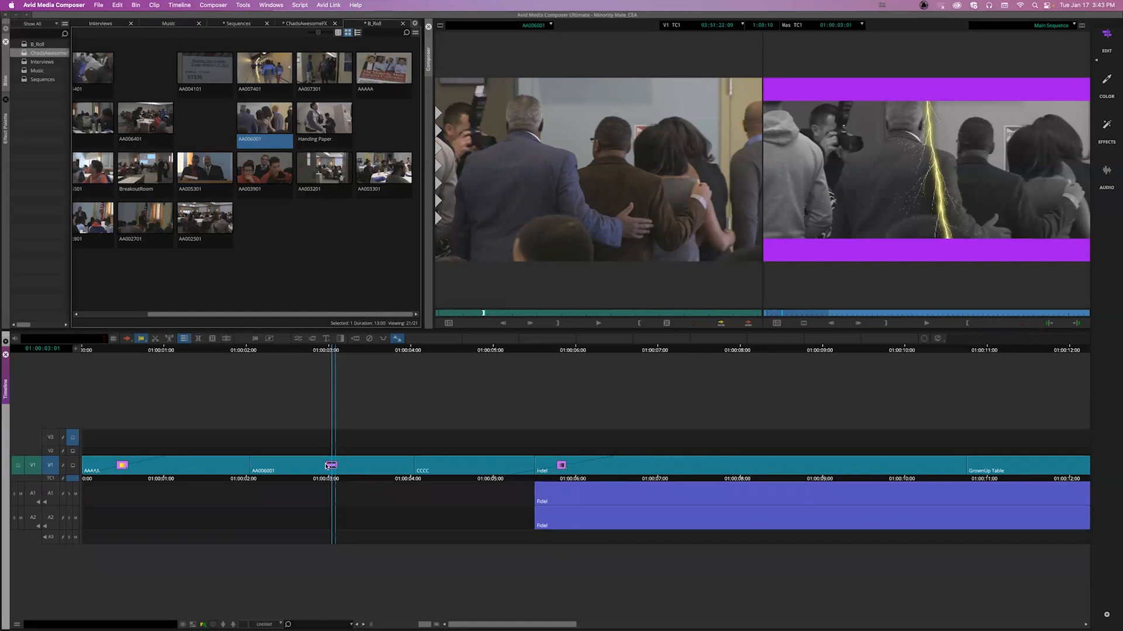
{"action": "left_click", "coordinate": [326, 466], "text": "super"}
{"action": "left_click", "coordinate": [333, 460], "text": "super"}
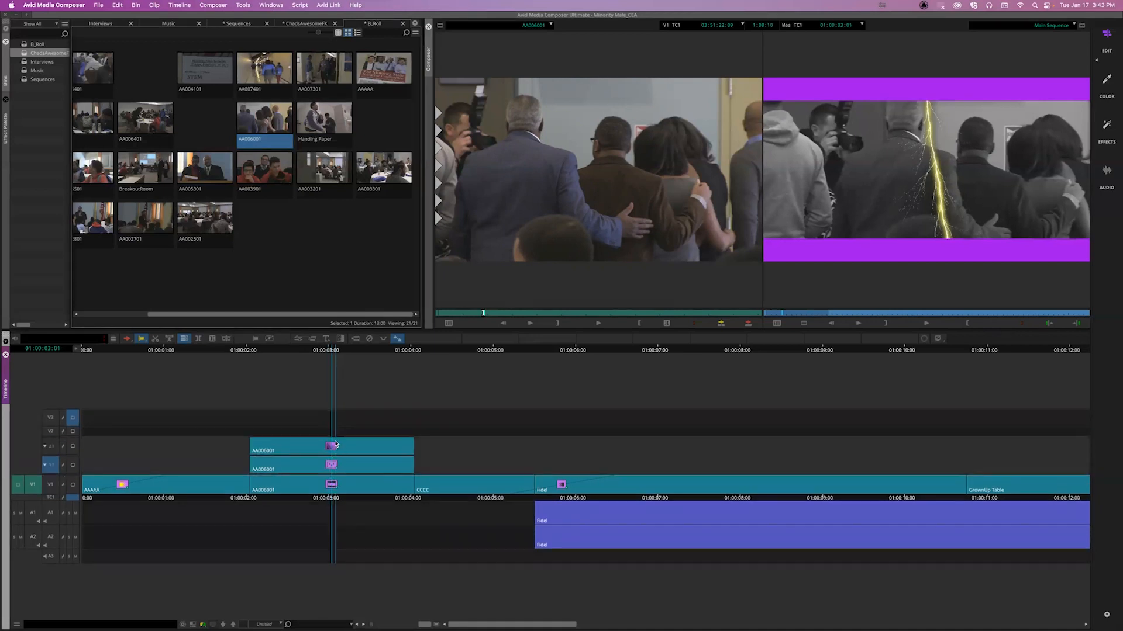
{"action": "left_click", "coordinate": [331, 446], "text": "super"}
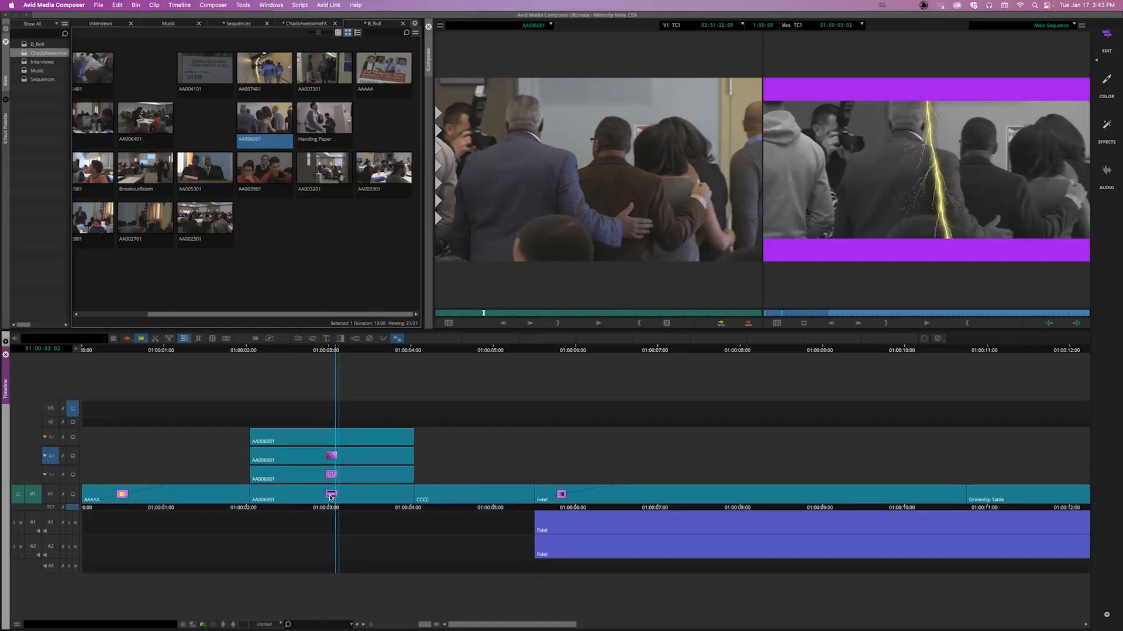
Step: Collapse the effect nest on clip AA006001 in V1, and expand it again down to the original footage layer
{"action": "left_click", "coordinate": [332, 496], "text": "super"}
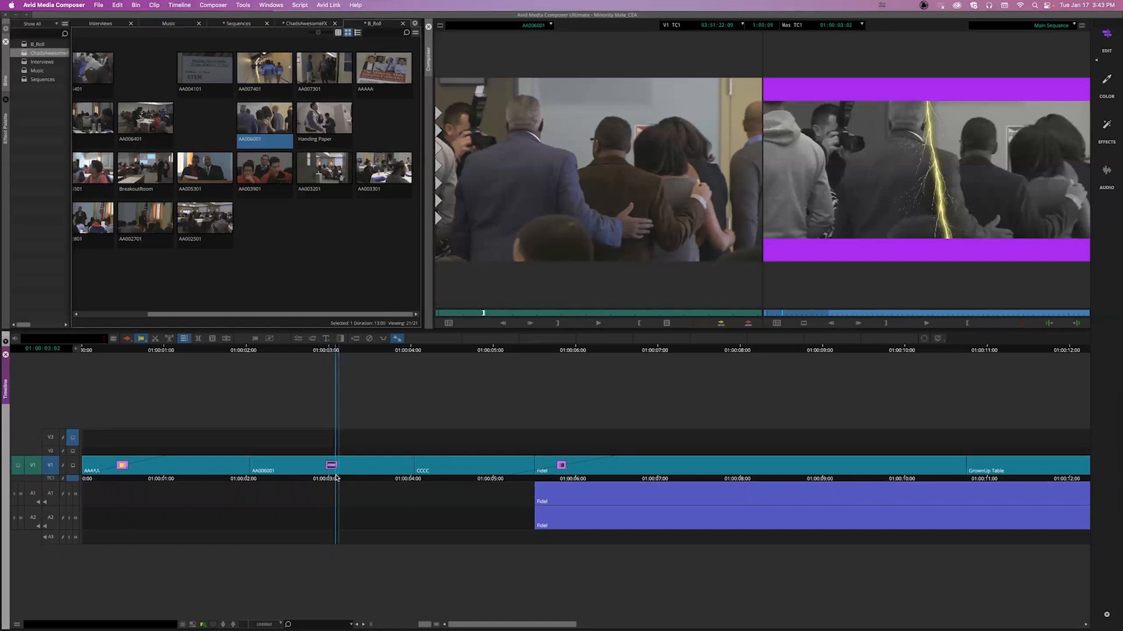
{"action": "left_click", "coordinate": [233, 624]}
{"action": "left_click", "coordinate": [233, 625]}
{"action": "double_click", "coordinate": [330, 467]}
{"action": "double_click", "coordinate": [327, 457]}
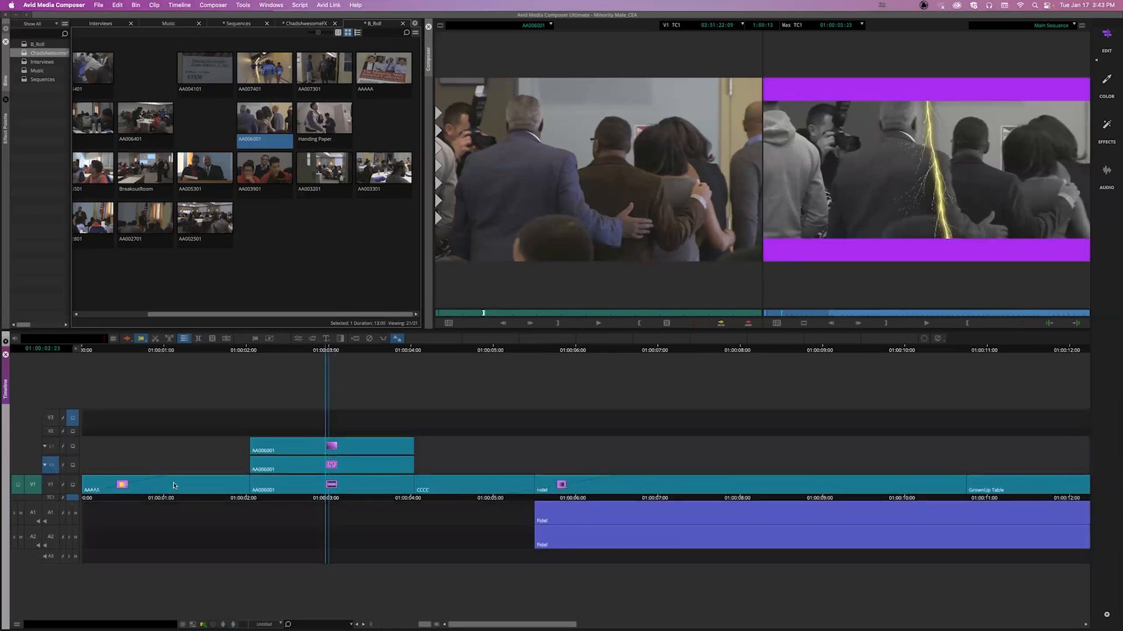
{"action": "double_click", "coordinate": [321, 447]}
Step: Patch the source video to the innermost nested layer, mark that AA006001 clip and overwrite it with footage from AA003901
{"action": "left_click_drag", "start_coordinate": [40, 500], "coordinate": [53, 444]}
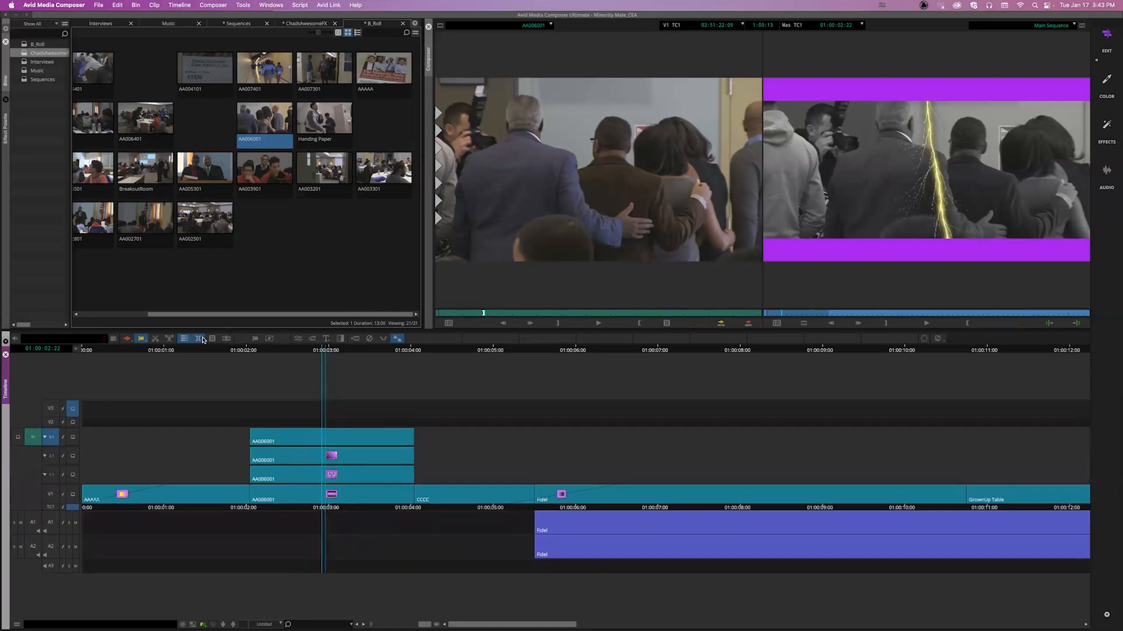
{"action": "left_click", "coordinate": [203, 341]}
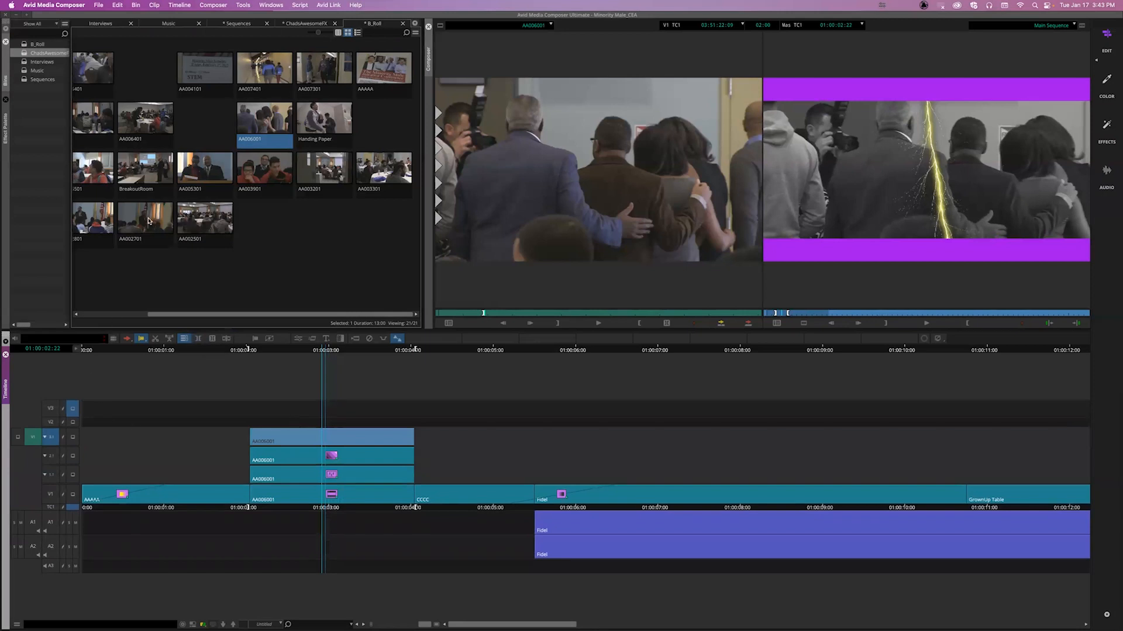
{"action": "double_click", "coordinate": [269, 171]}
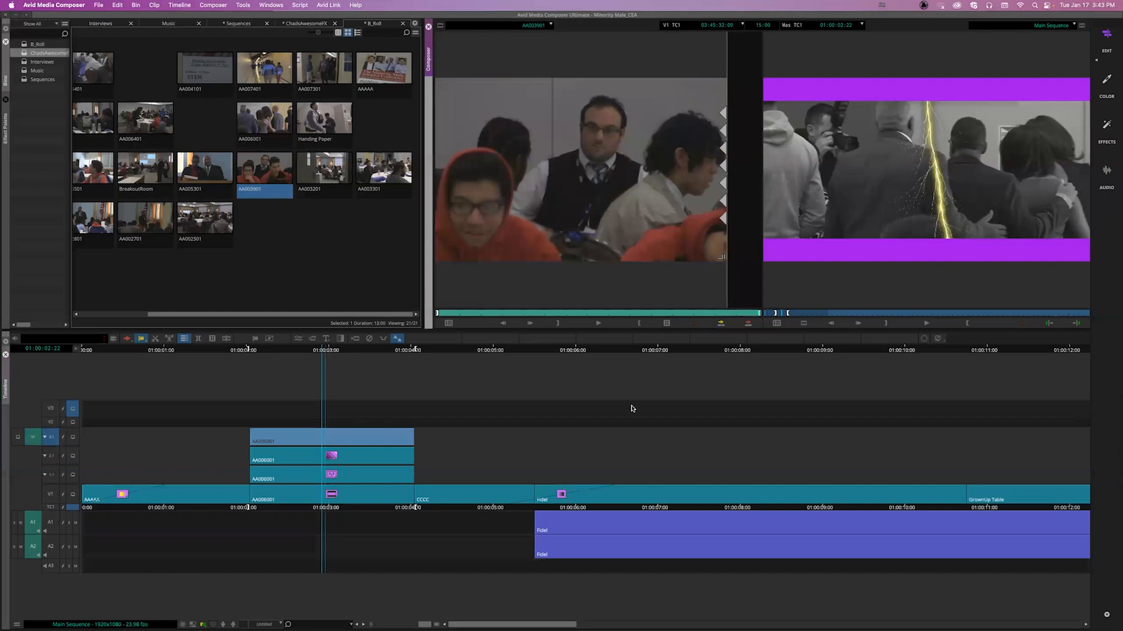
{"action": "left_click", "coordinate": [748, 325]}
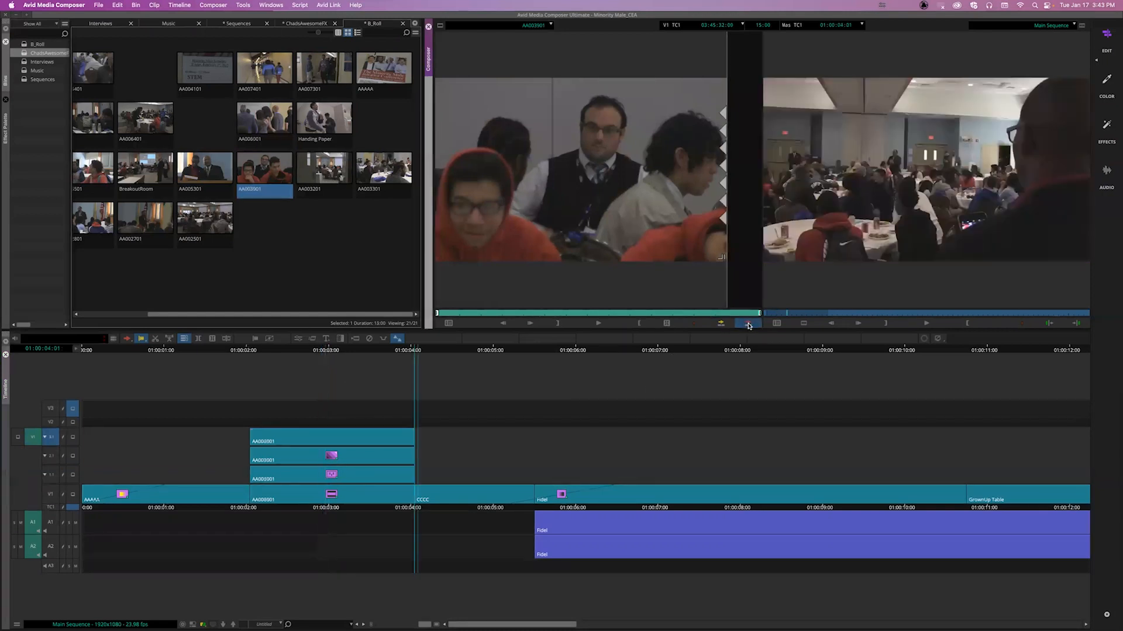
Step: Collapse the nested layers and make the timecode track slightly taller for scrubbing over the replaced clip
{"action": "left_click", "coordinate": [344, 495]}
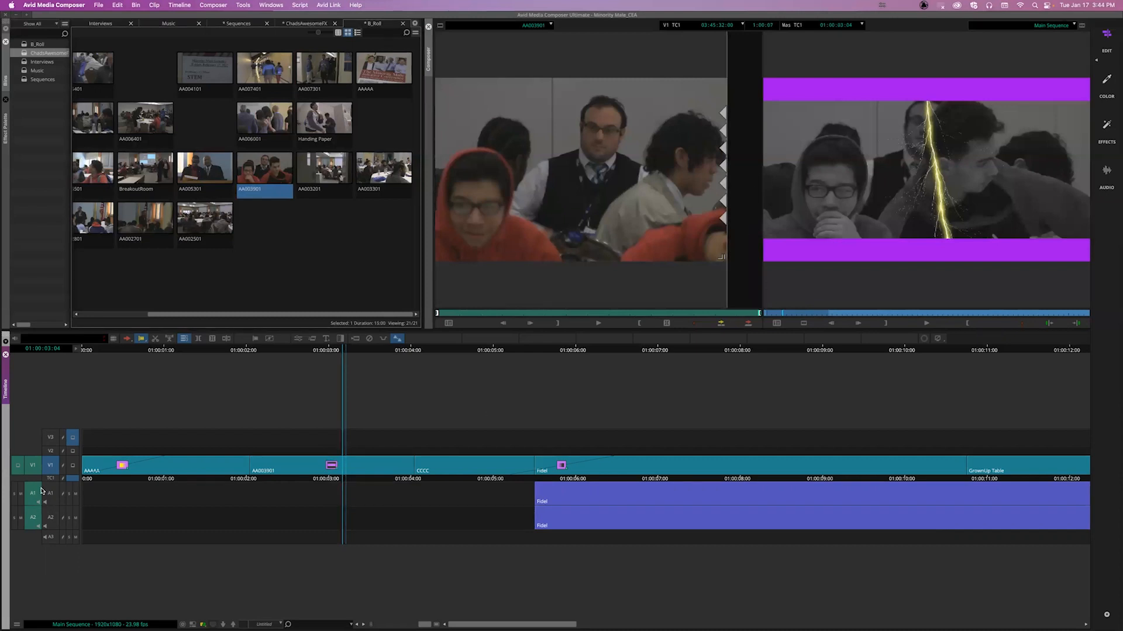
{"action": "left_click_drag", "start_coordinate": [48, 482], "coordinate": [49, 491]}
{"action": "mouse_move", "coordinate": [296, 482]}
{"action": "left_mouse_down"}
{"action": "mouse_move", "coordinate": [345, 482]}
{"action": "mouse_move", "coordinate": [295, 482]}
{"action": "mouse_move", "coordinate": [315, 480]}
{"action": "left_mouse_up"}
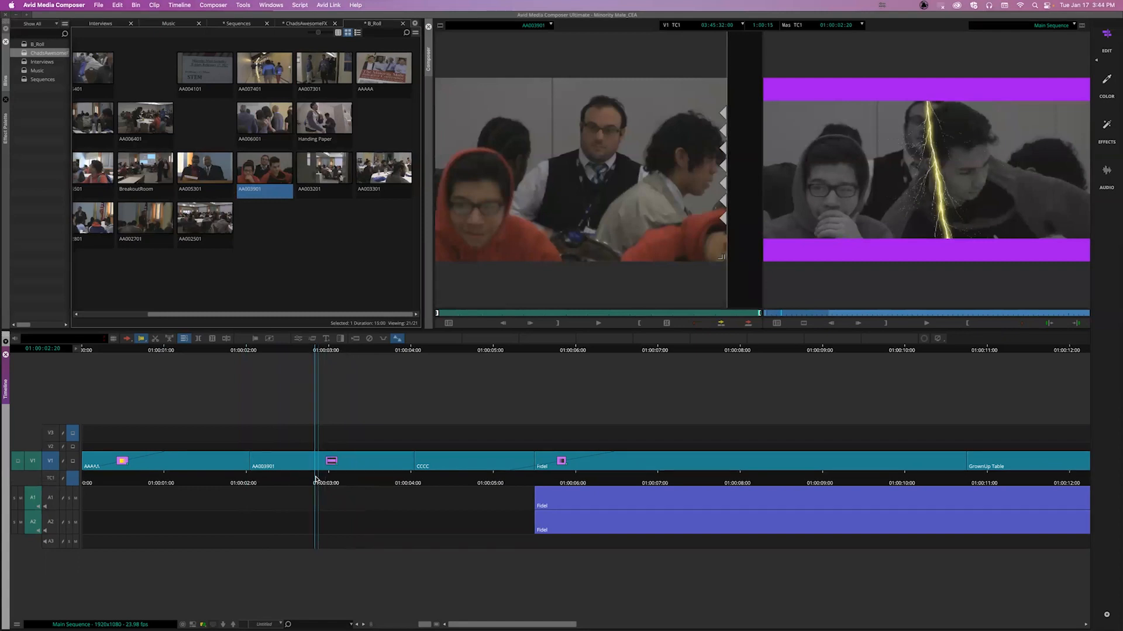
Step: Park the playhead at 01:00:09:13 and apply the Resize effect from the Image category to the interview clip there
{"action": "left_click_drag", "start_coordinate": [424, 625], "coordinate": [398, 624]}
{"action": "left_click_drag", "start_coordinate": [361, 483], "coordinate": [311, 483]}
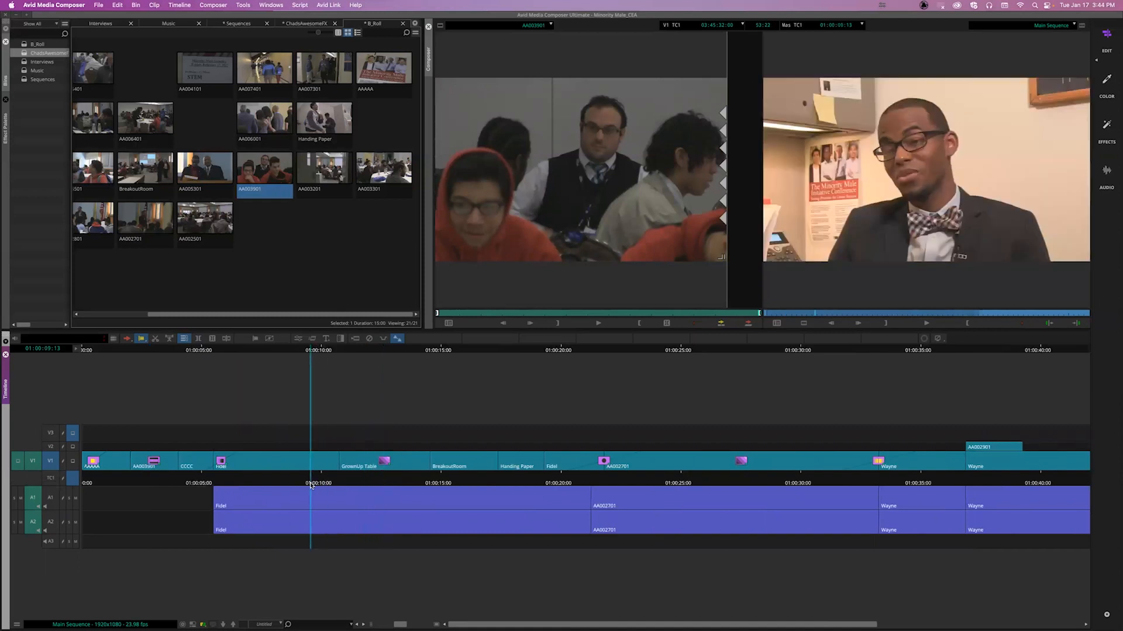
{"action": "left_click", "coordinate": [5, 126]}
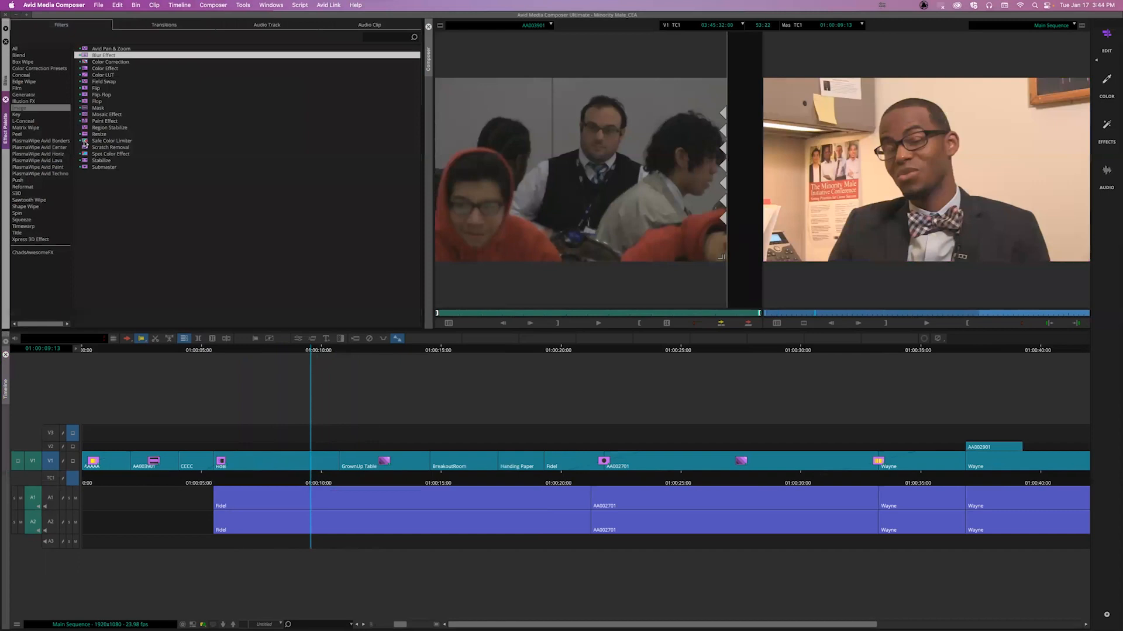
{"action": "left_click", "coordinate": [18, 108]}
{"action": "left_click_drag", "start_coordinate": [100, 134], "coordinate": [170, 179]}
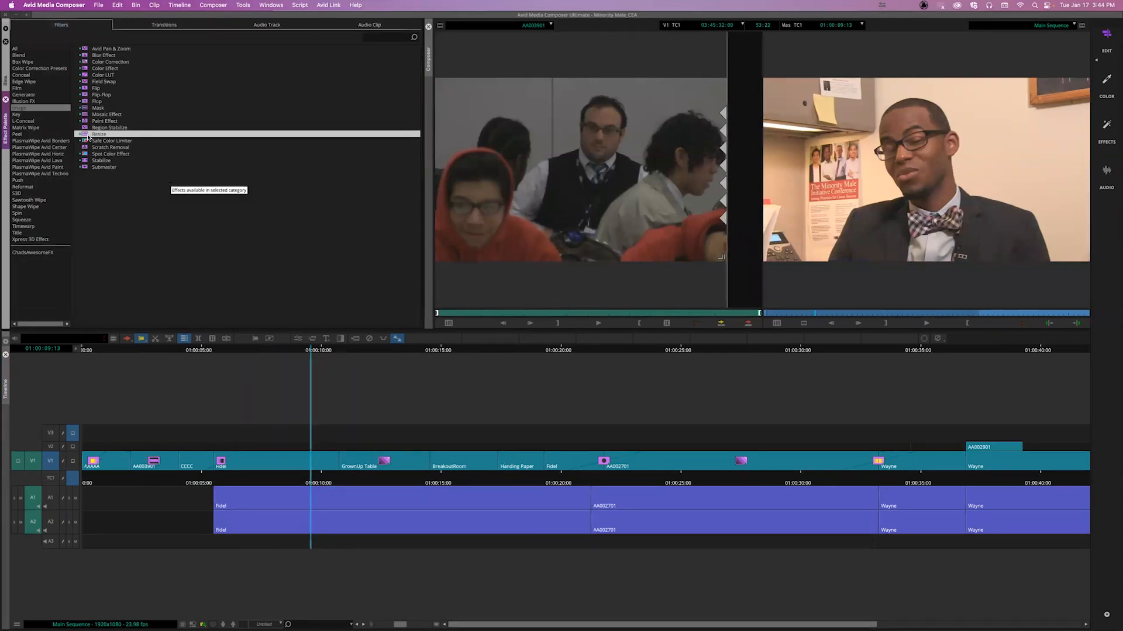
{"action": "left_click_drag", "start_coordinate": [170, 179], "coordinate": [291, 462]}
Step: Scale the interview clip's Resize effect to 115 with fixed aspect, and set its position to X 78 and Y -19
{"action": "left_click", "coordinate": [298, 339]}
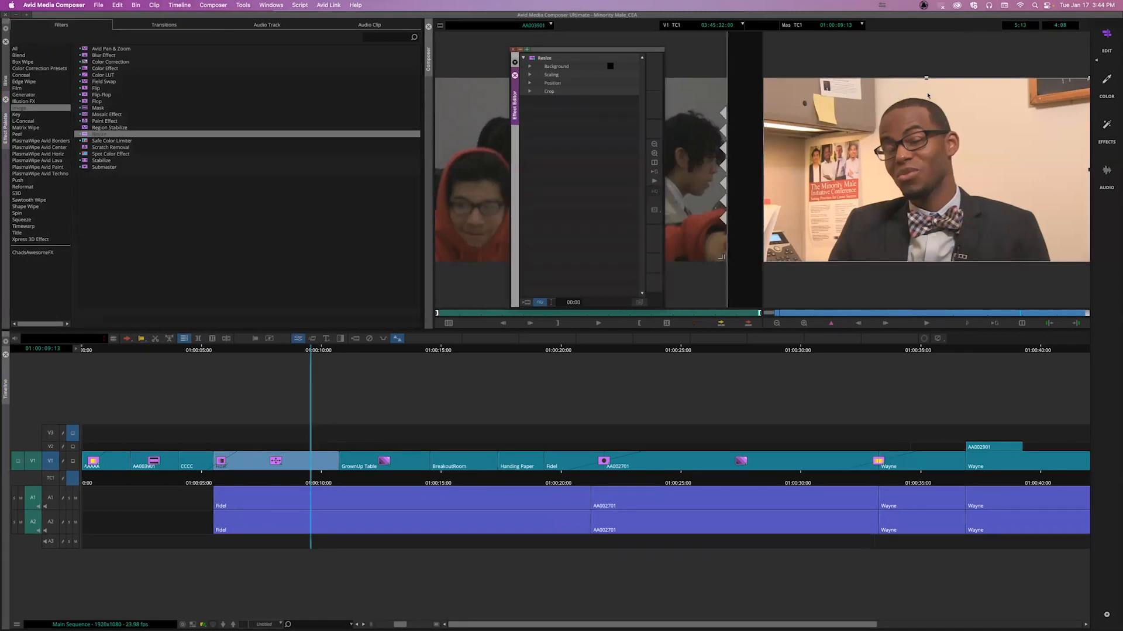
{"action": "left_click", "coordinate": [530, 74]}
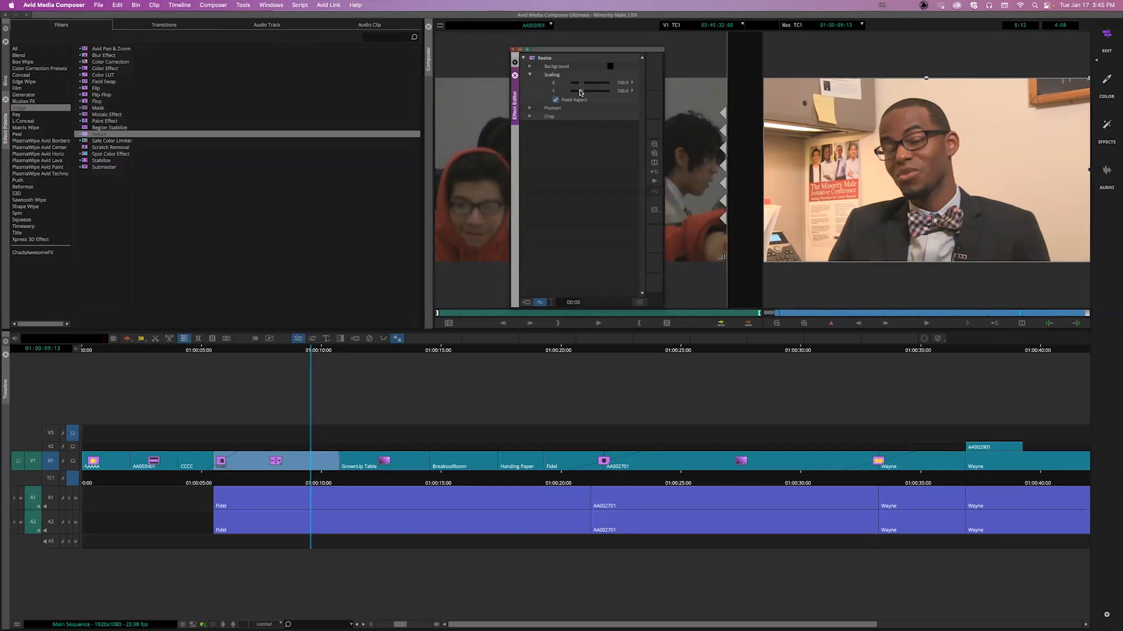
{"action": "left_click", "coordinate": [530, 109]}
{"action": "left_click_drag", "start_coordinate": [590, 126], "coordinate": [591, 126]}
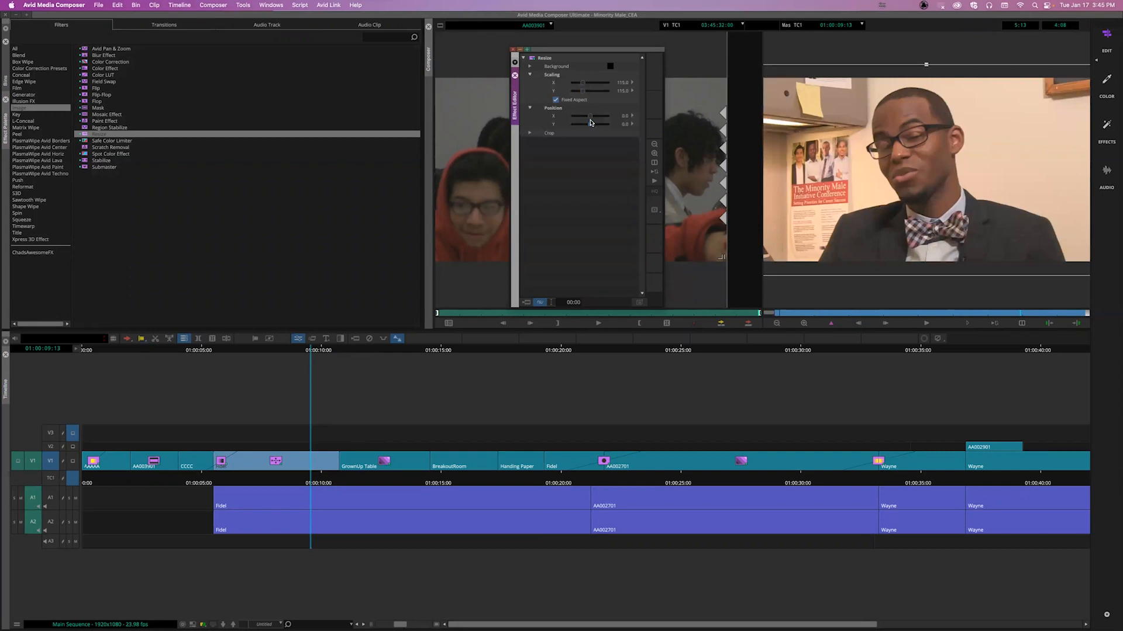
{"action": "left_click_drag", "start_coordinate": [590, 122], "coordinate": [592, 117]}
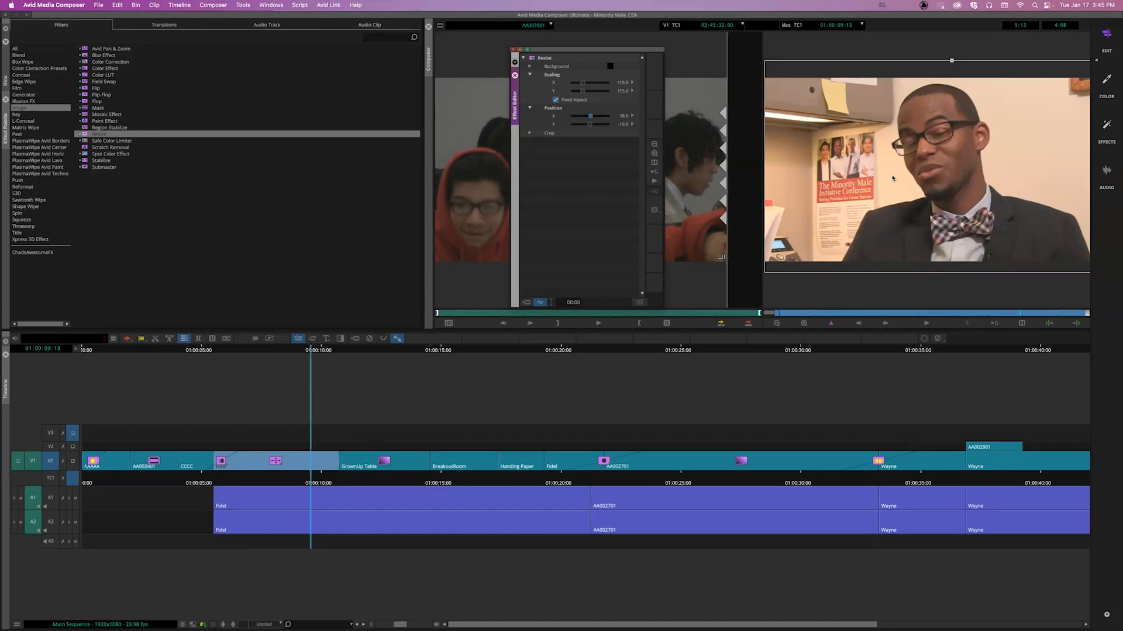
Step: Switch to Google Chrome and search for images of "minority male initiative conference"
{"action": "mouse_move", "coordinate": [415, 620]}
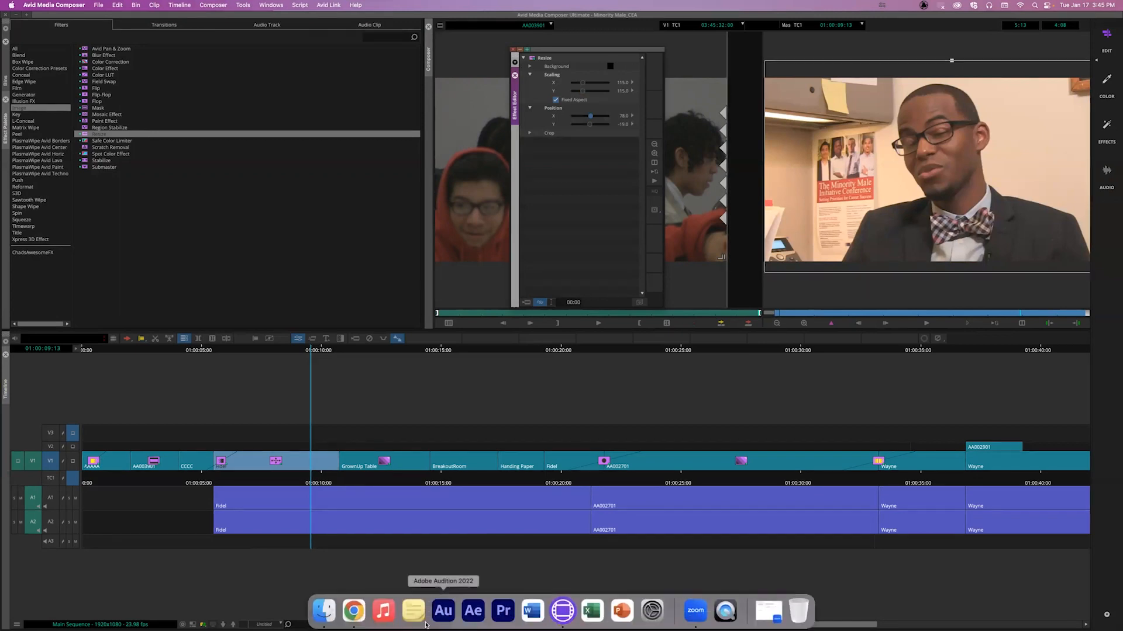
{"action": "left_click", "coordinate": [354, 612]}
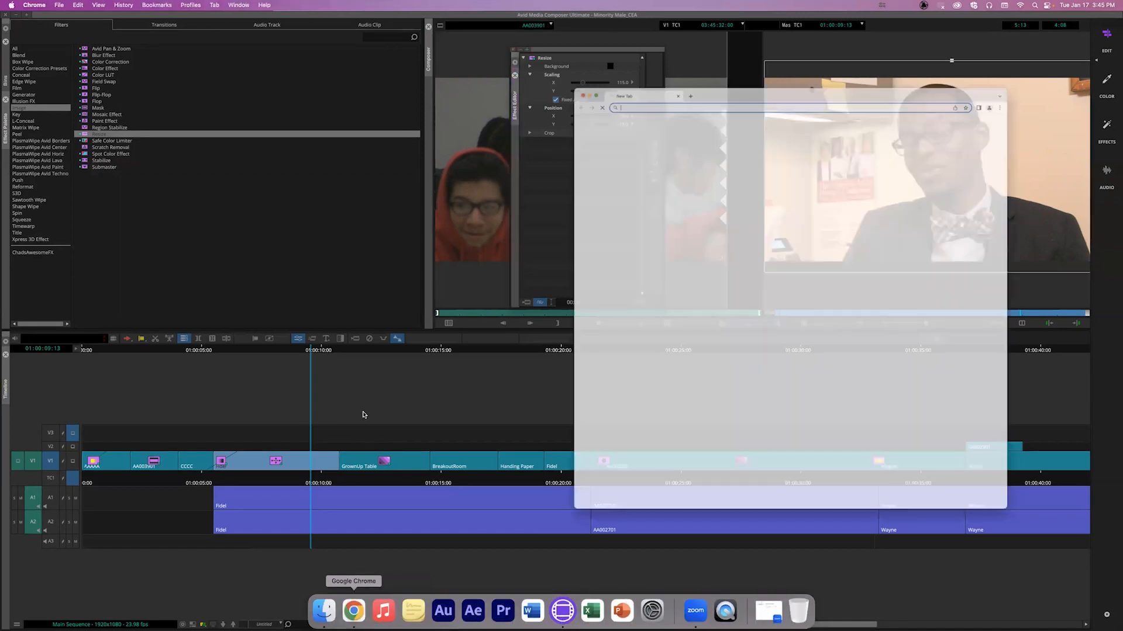
{"action": "type", "text": "min"}
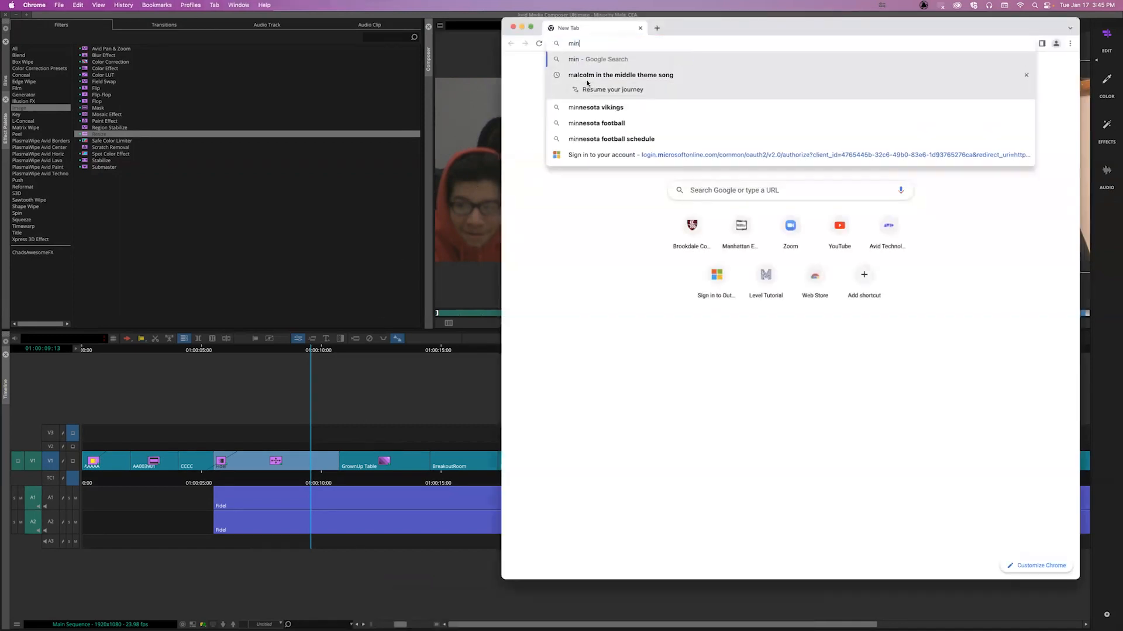
{"action": "type", "text": "ority male ini"}
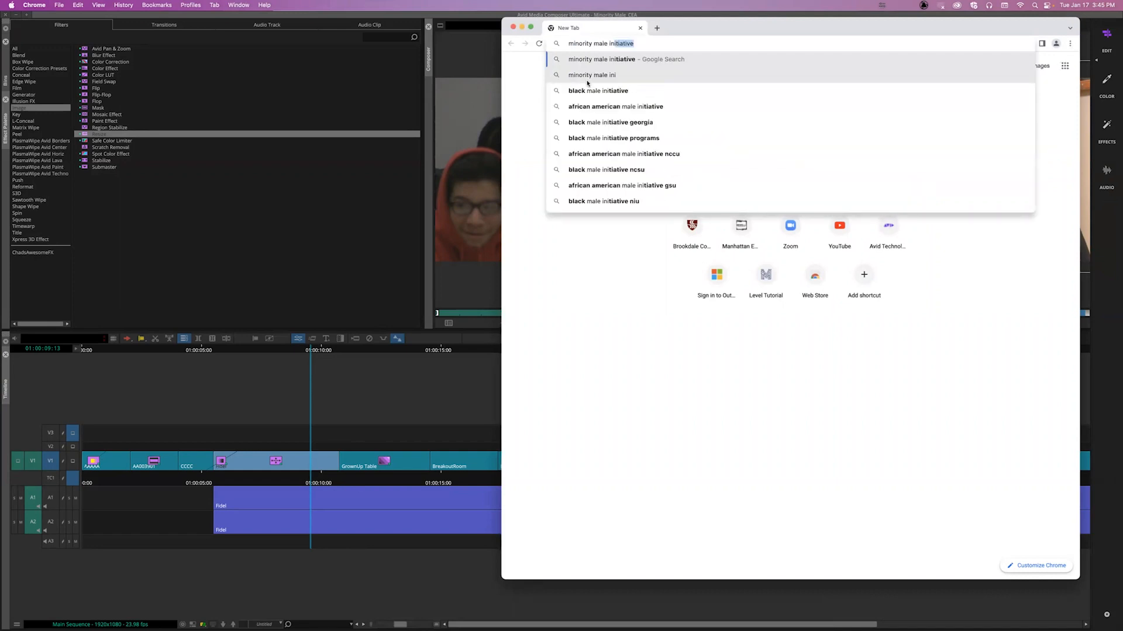
{"action": "type", "text": "tiative"}
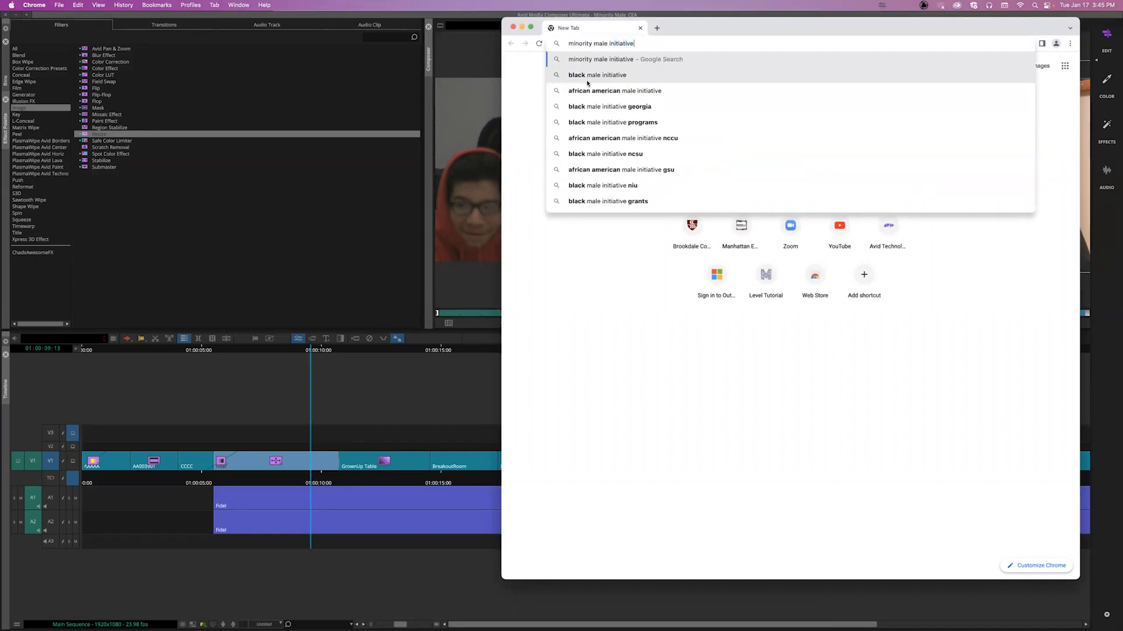
{"action": "type", "text": " conference"}
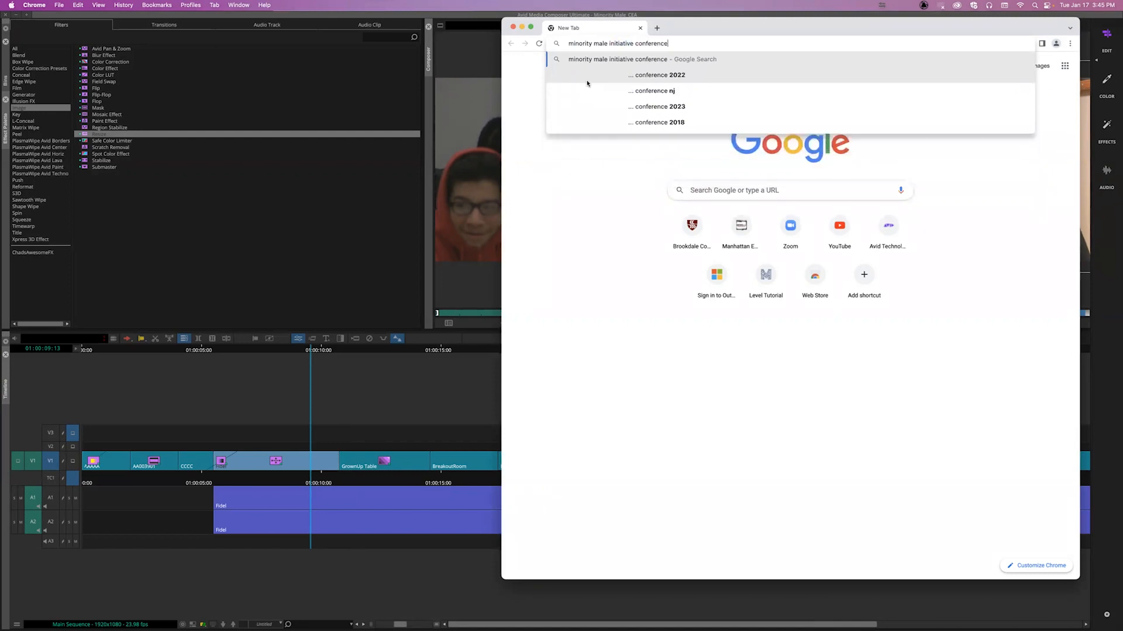
{"action": "key", "text": "Return"}
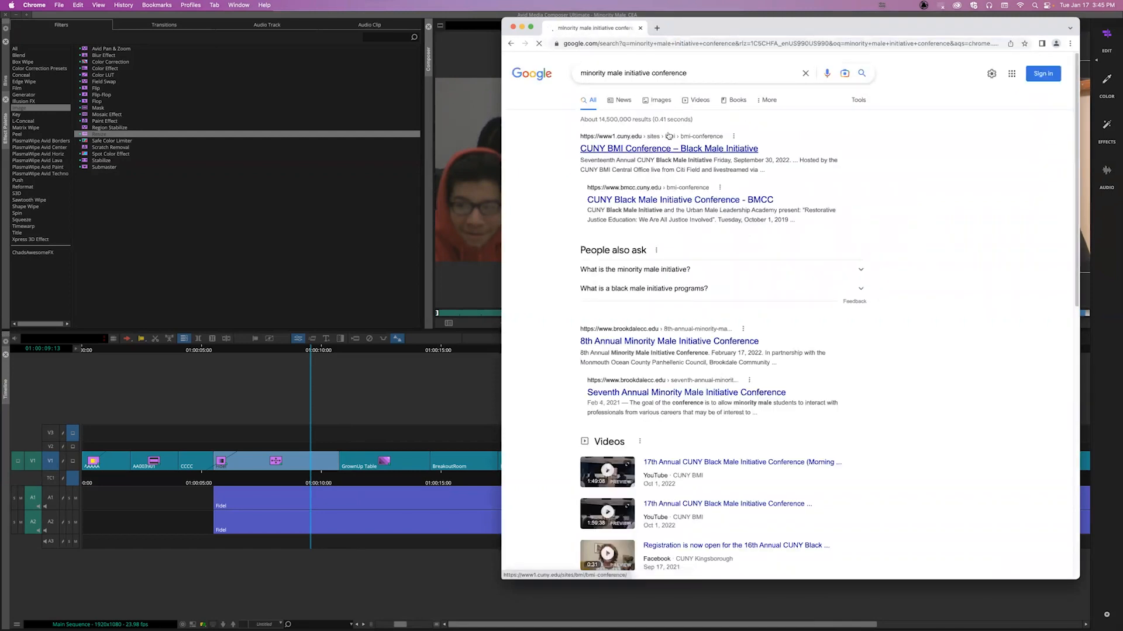
{"action": "left_click", "coordinate": [663, 101]}
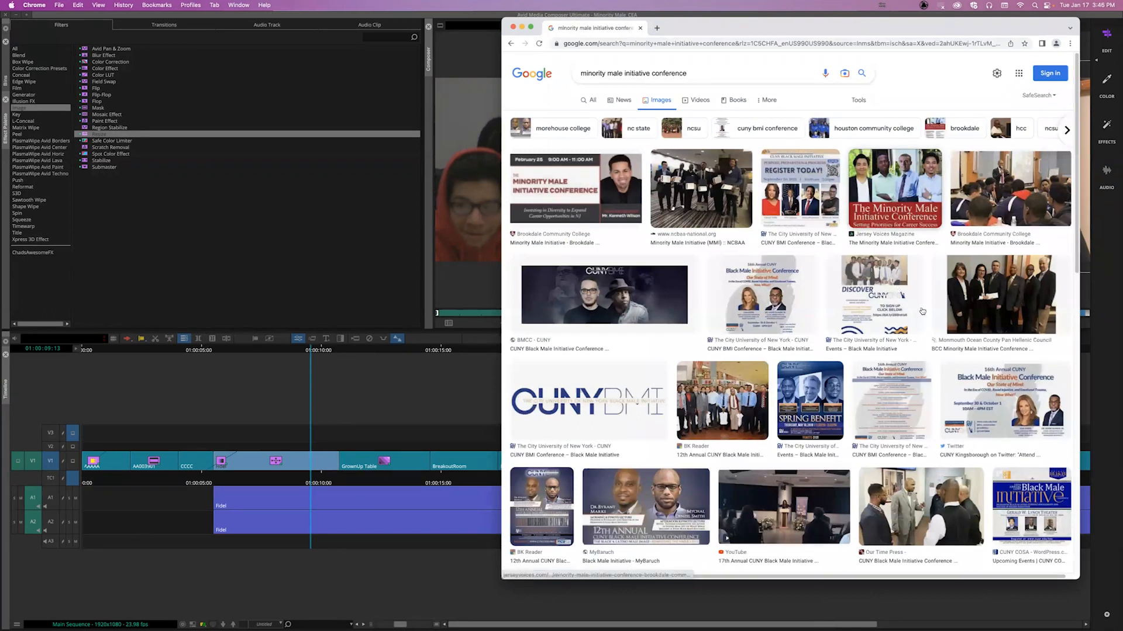
Step: Open the Jersey Voices Magazine image of The Minority Male Initiative Conference poster full size in its own browser tab
{"action": "left_click", "coordinate": [909, 241]}
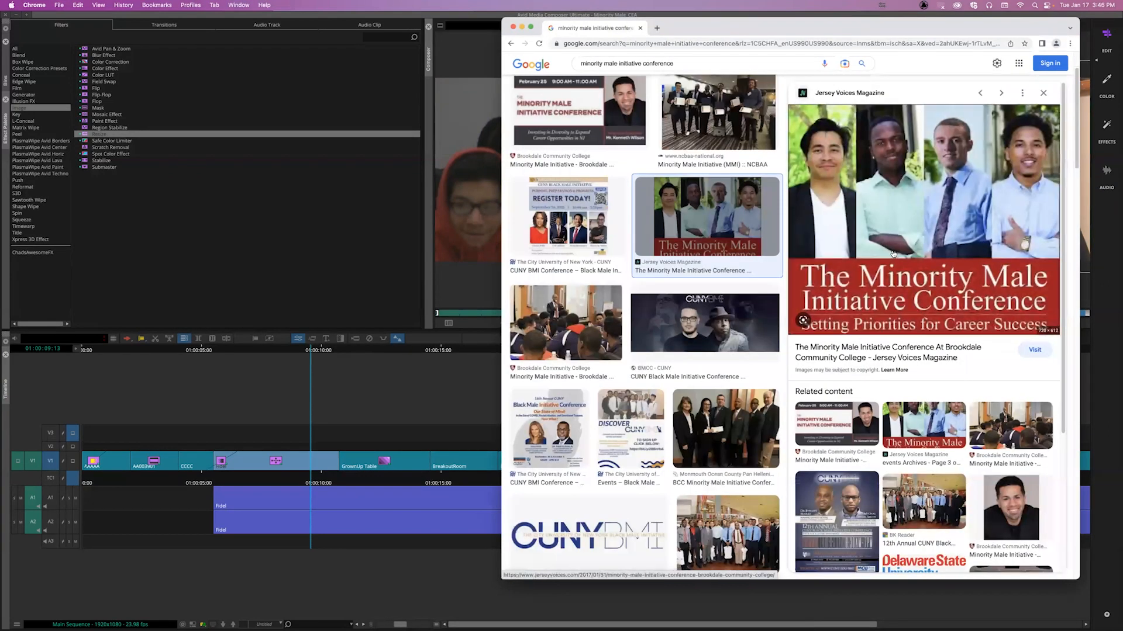
{"action": "scroll", "coordinate": [893, 256], "scroll_direction": "down", "scroll_amount": 3}
{"action": "scroll", "coordinate": [894, 259], "scroll_direction": "up", "scroll_amount": 3}
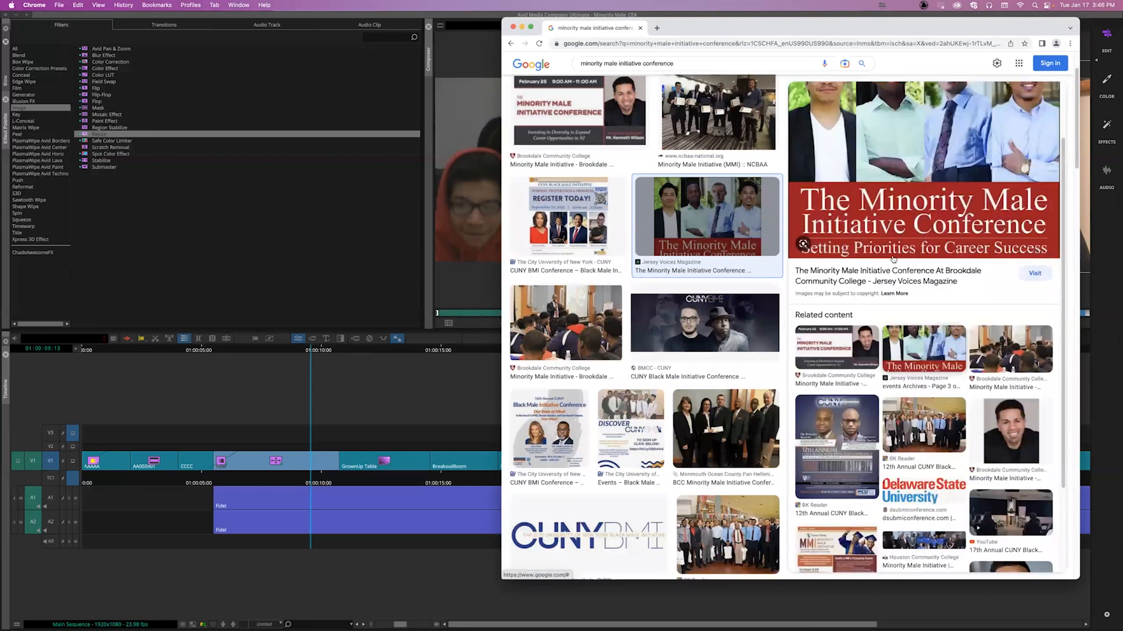
{"action": "right_click", "coordinate": [894, 208]}
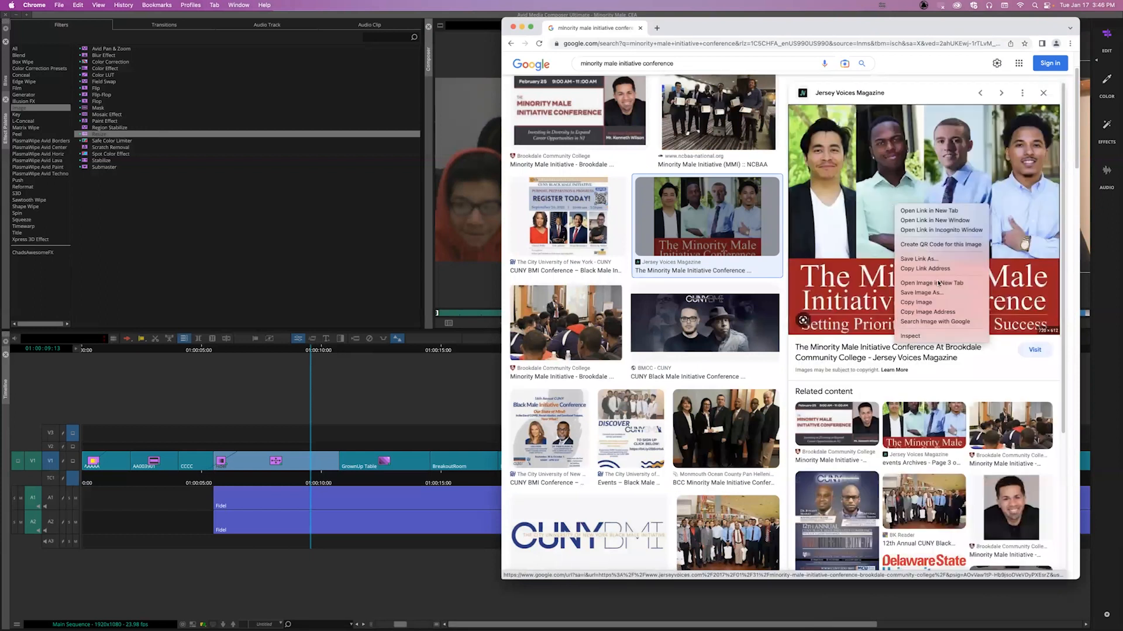
{"action": "left_click", "coordinate": [937, 283]}
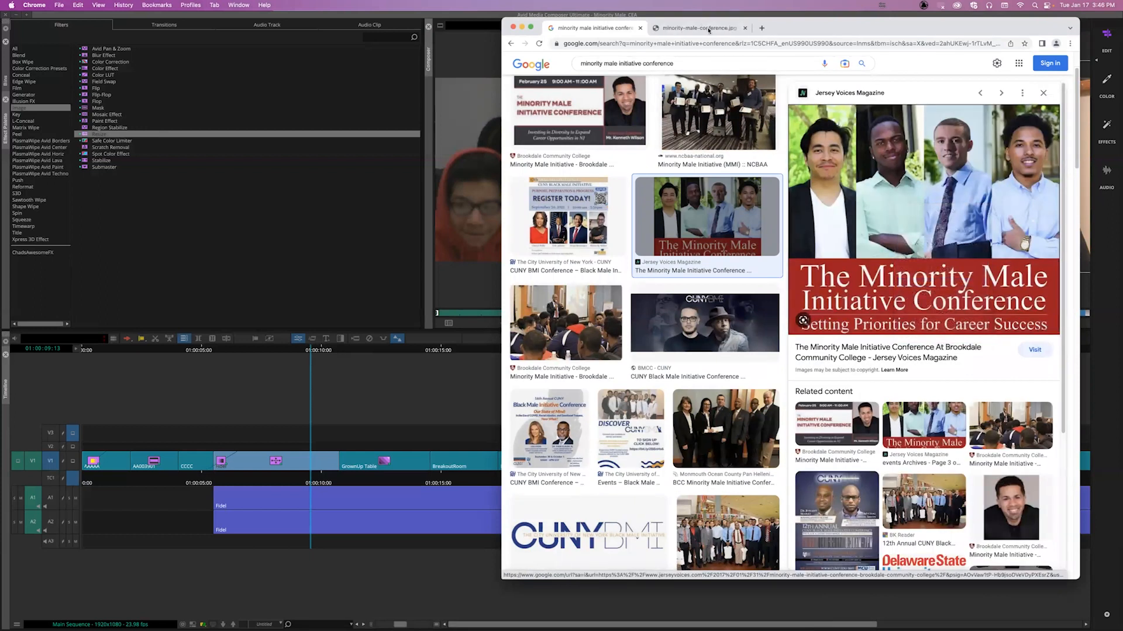
{"action": "left_click", "coordinate": [698, 28]}
Step: Save the poster image to the Desktop as minority-male-conference
{"action": "right_click", "coordinate": [741, 254]}
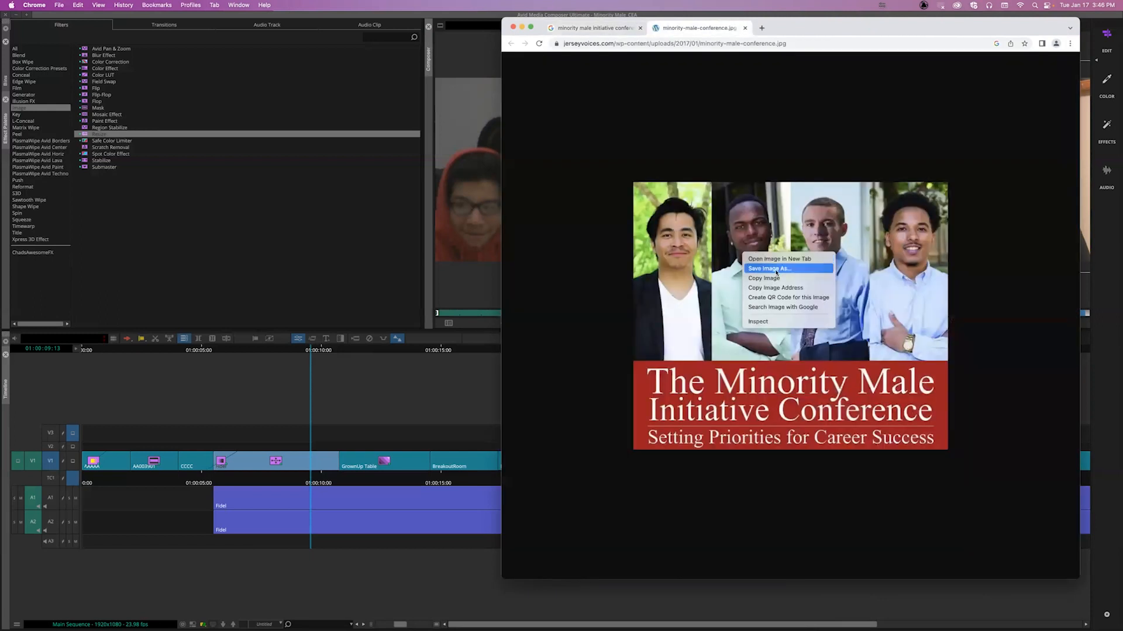
{"action": "left_click", "coordinate": [774, 270]}
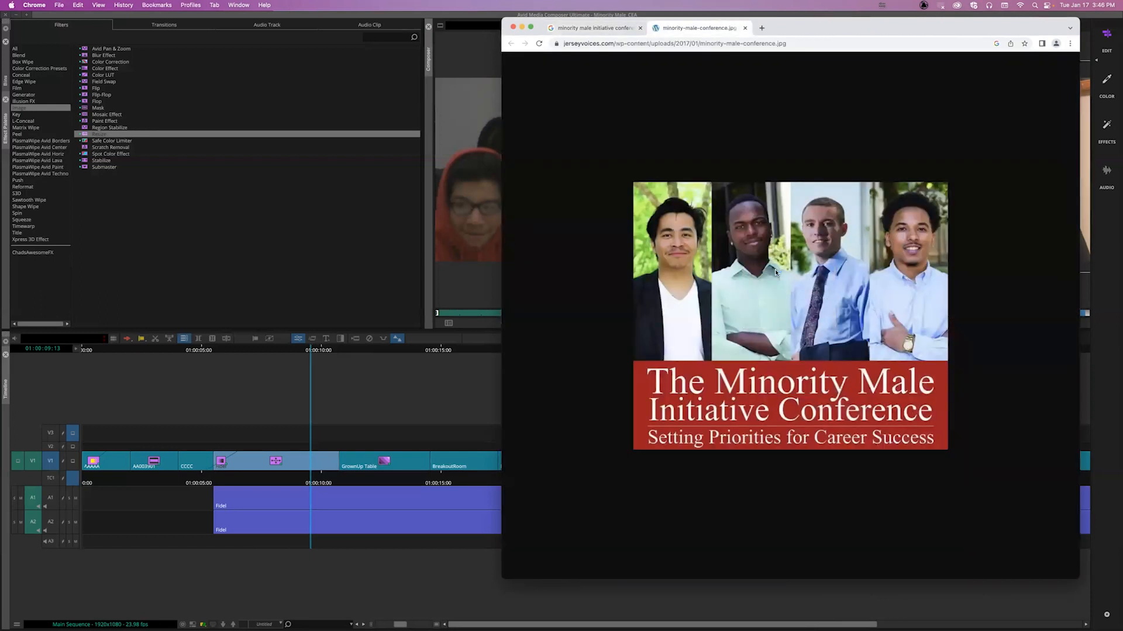
{"action": "right_click", "coordinate": [764, 250]}
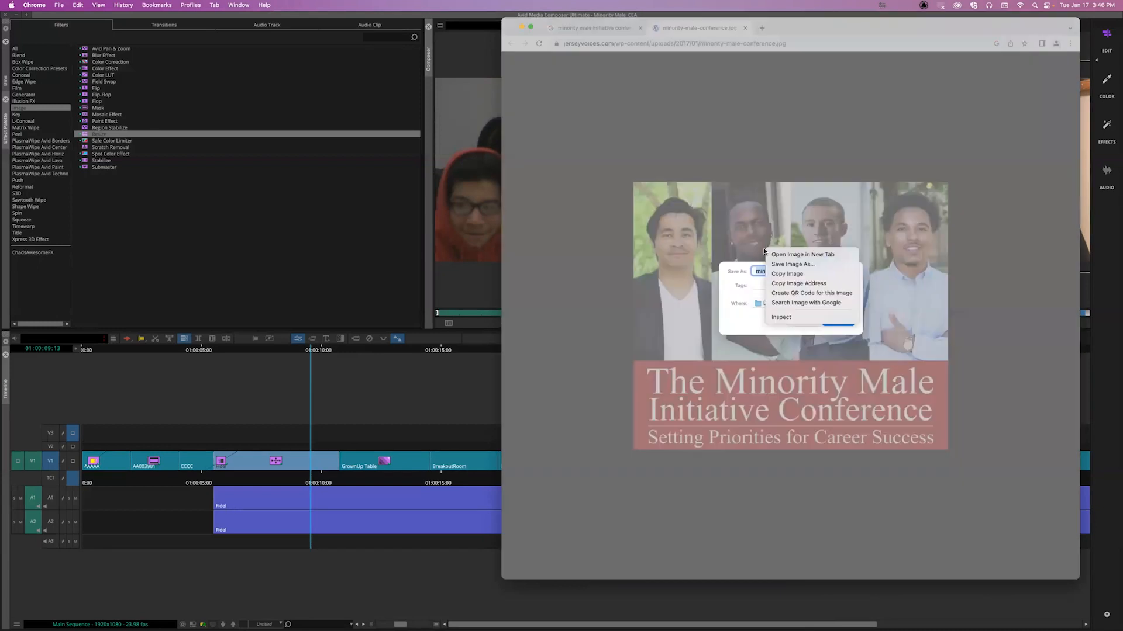
{"action": "left_click", "coordinate": [711, 248]}
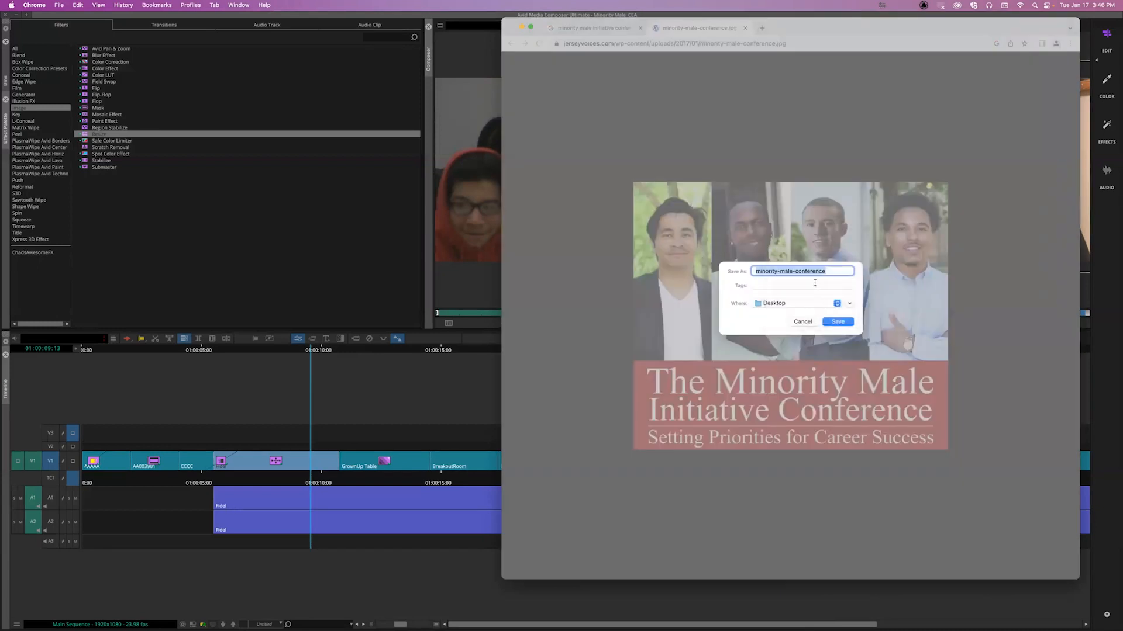
{"action": "left_click", "coordinate": [838, 322]}
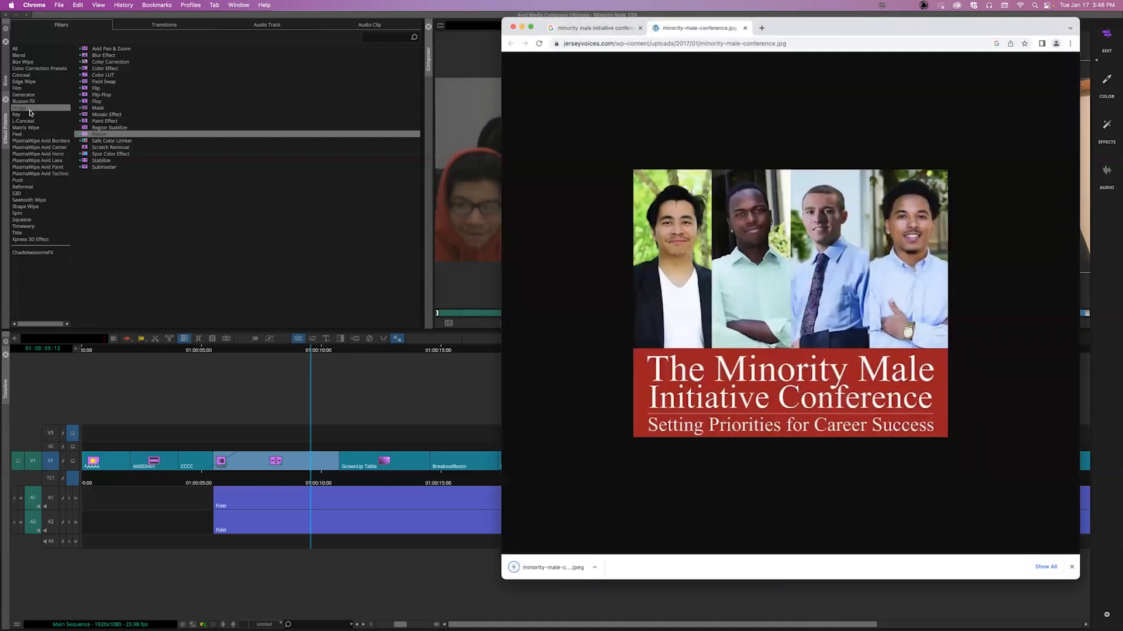
Step: Switch back to Avid Media Composer and create a new bin in the project
{"action": "left_click", "coordinate": [7, 82]}
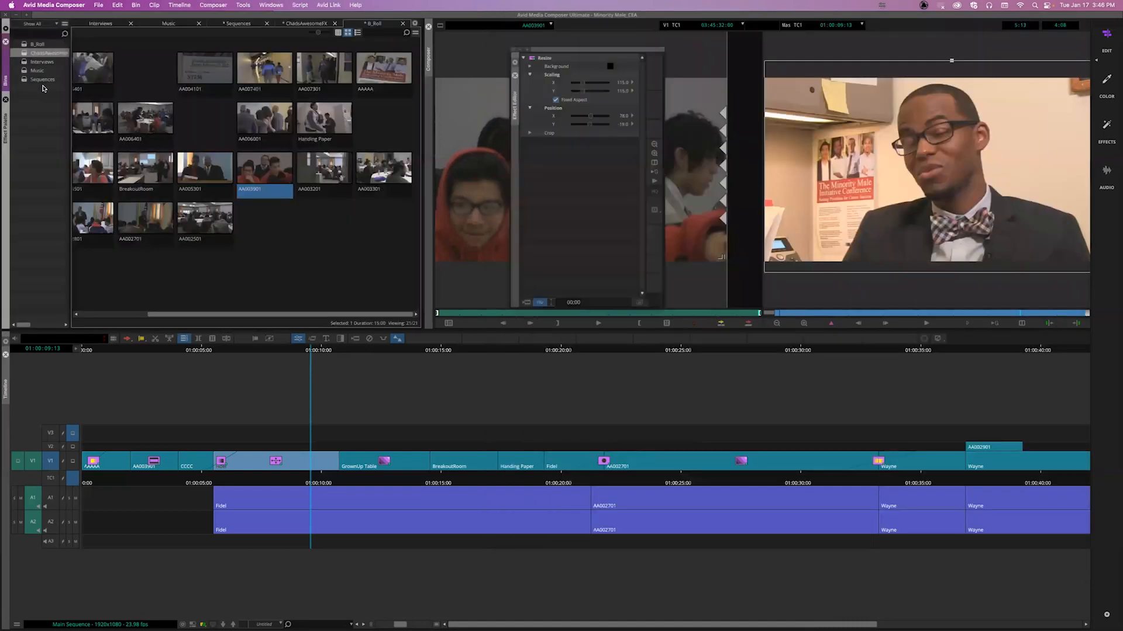
{"action": "left_click", "coordinate": [40, 100]}
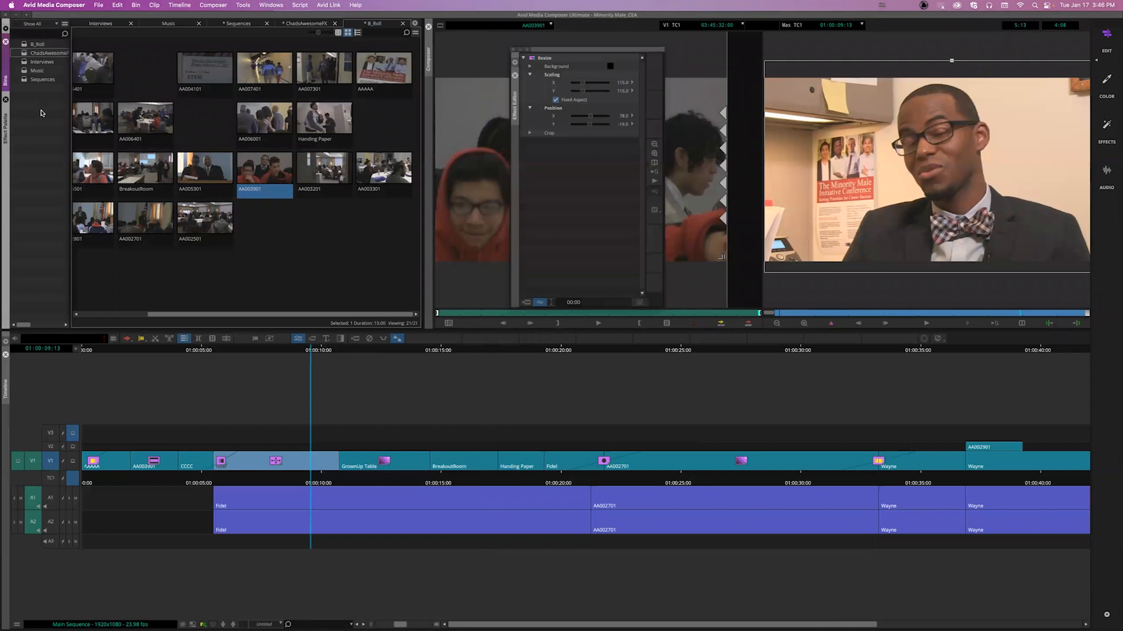
{"action": "key", "text": "super+n"}
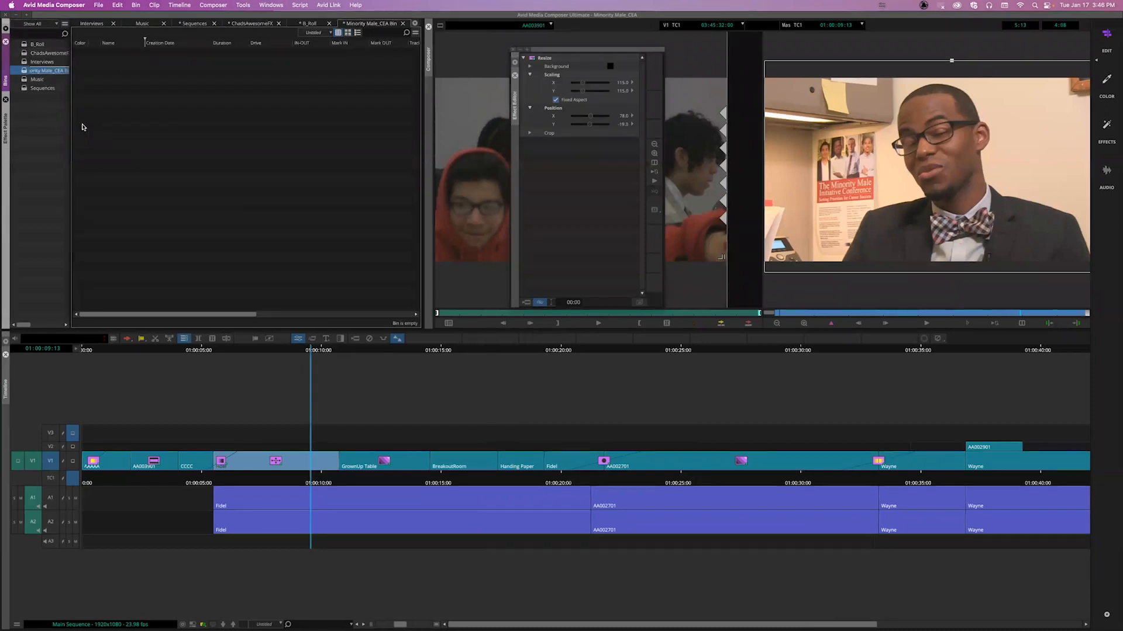
Step: Name the new bin Import Pics and select the minority-male-conference image from the Desktop in the Source Browser
{"action": "type", "text": "Ti"}
{"action": "key", "text": "Return"}
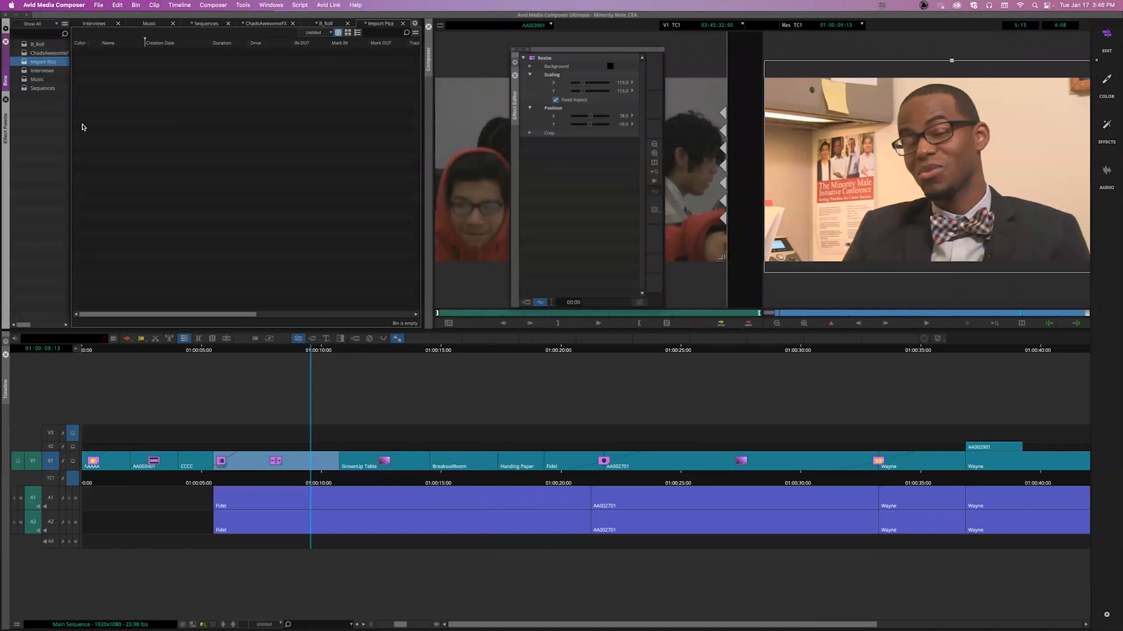
{"action": "right_click", "coordinate": [263, 99]}
{"action": "mouse_move", "coordinate": [301, 112]}
{"action": "left_click", "coordinate": [356, 111]}
{"action": "left_click", "coordinate": [395, 106]}
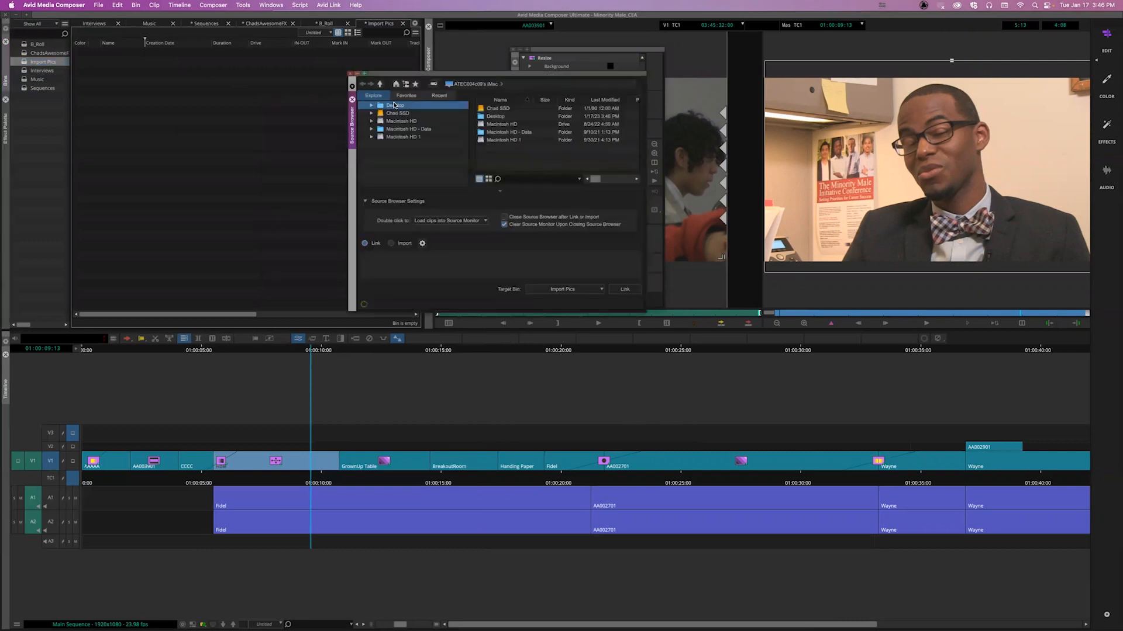
{"action": "left_click", "coordinate": [509, 134]}
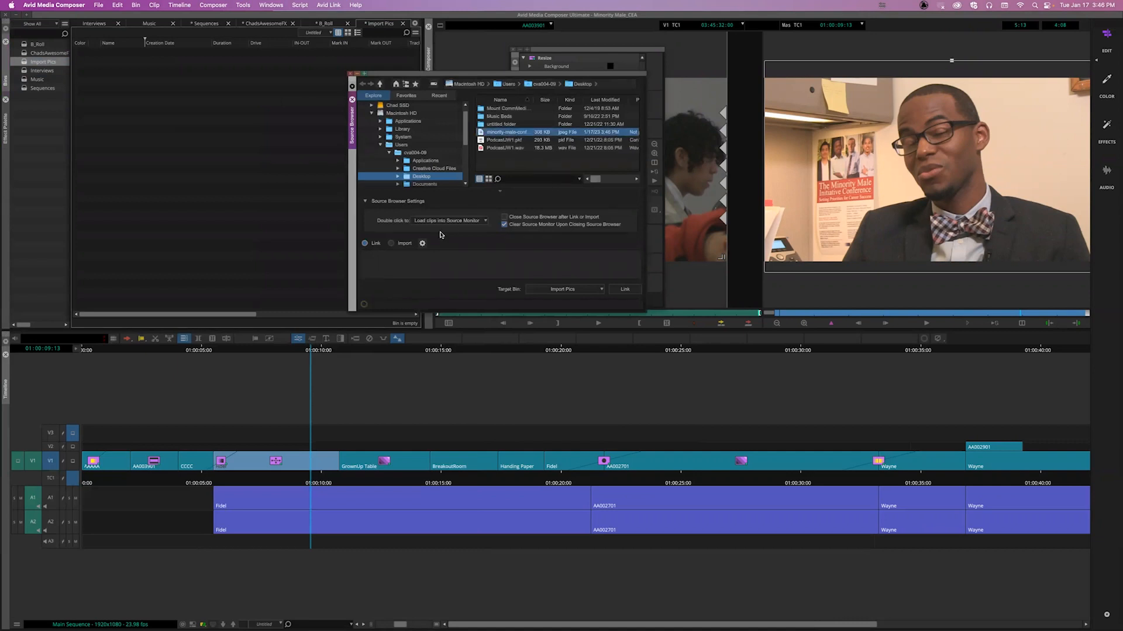
Step: Import the image into the Import Pics bin rather than linking it, using the "Do not resize smaller images" option, and close the Source Browser
{"action": "left_click", "coordinate": [422, 243]}
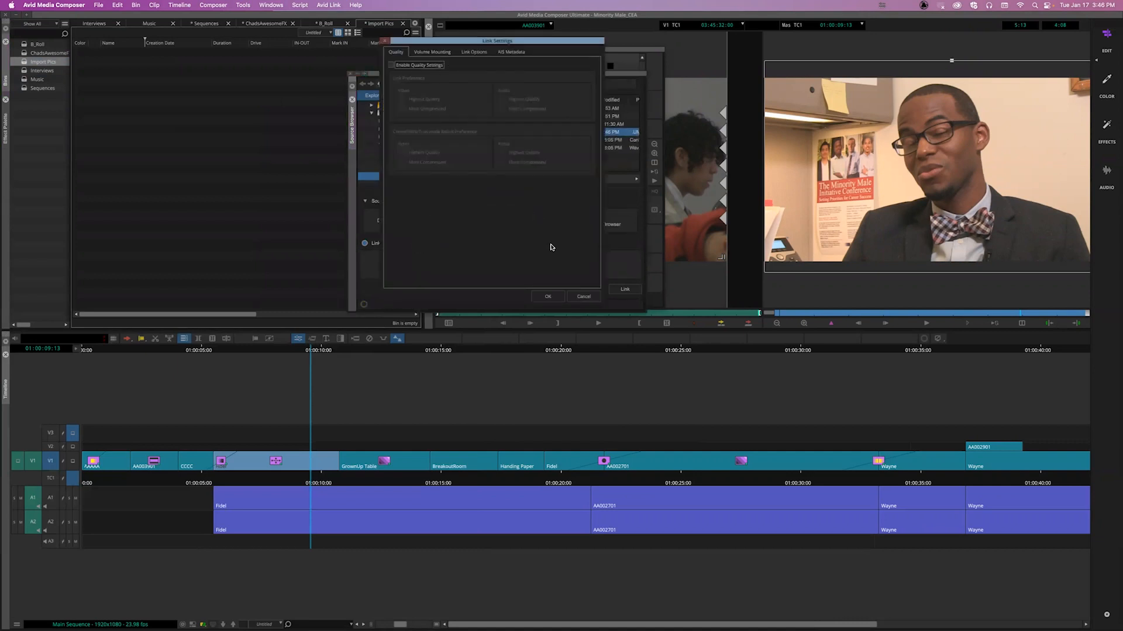
{"action": "left_click", "coordinate": [583, 296]}
{"action": "left_click", "coordinate": [404, 244]}
{"action": "left_click", "coordinate": [421, 243]}
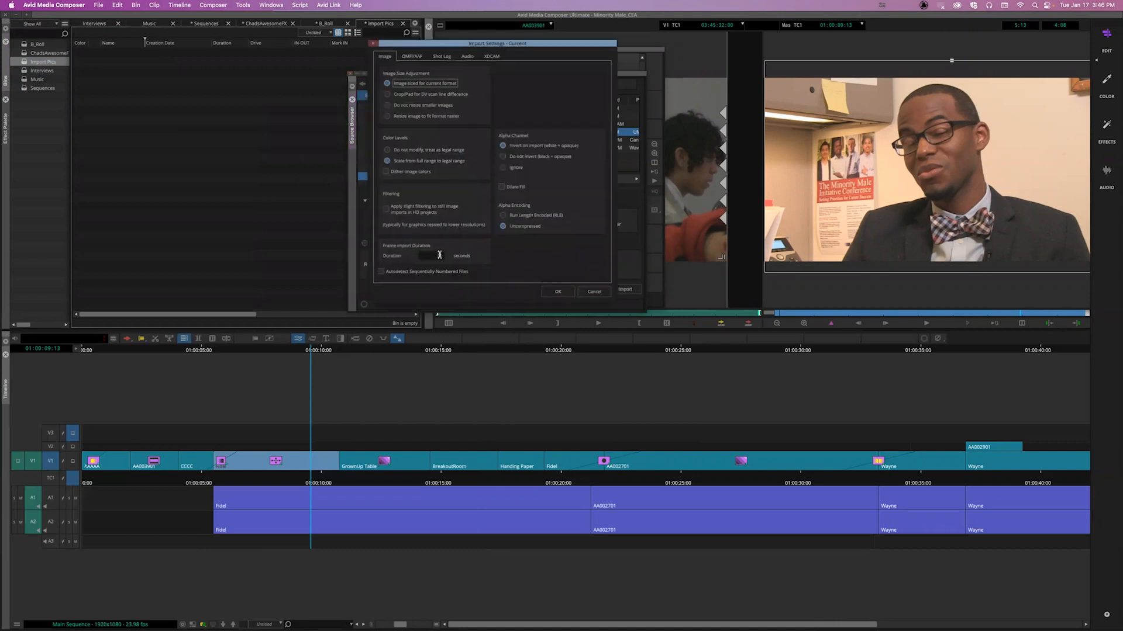
{"action": "left_click", "coordinate": [408, 117]}
{"action": "left_click", "coordinate": [426, 105]}
{"action": "left_click", "coordinate": [558, 292]}
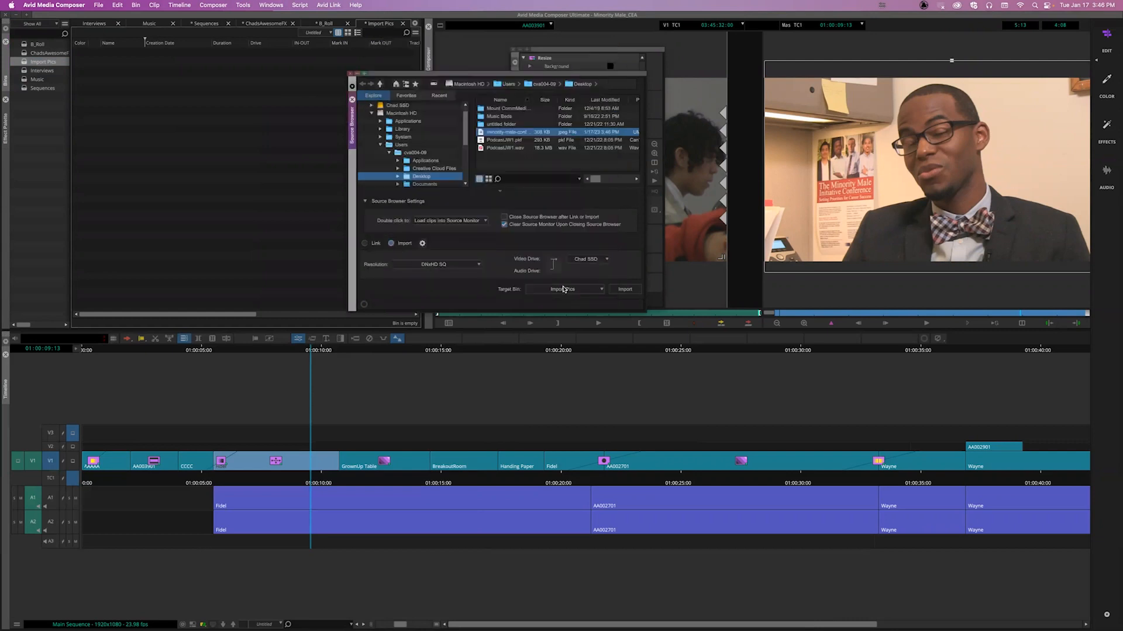
{"action": "left_click", "coordinate": [624, 289]}
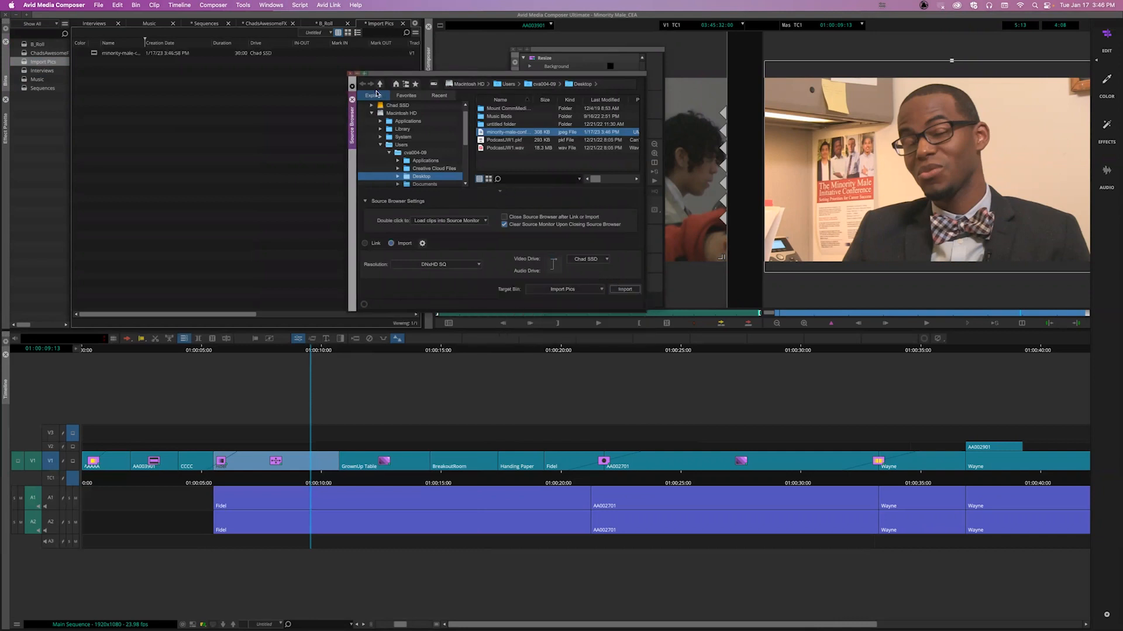
{"action": "left_click", "coordinate": [349, 73]}
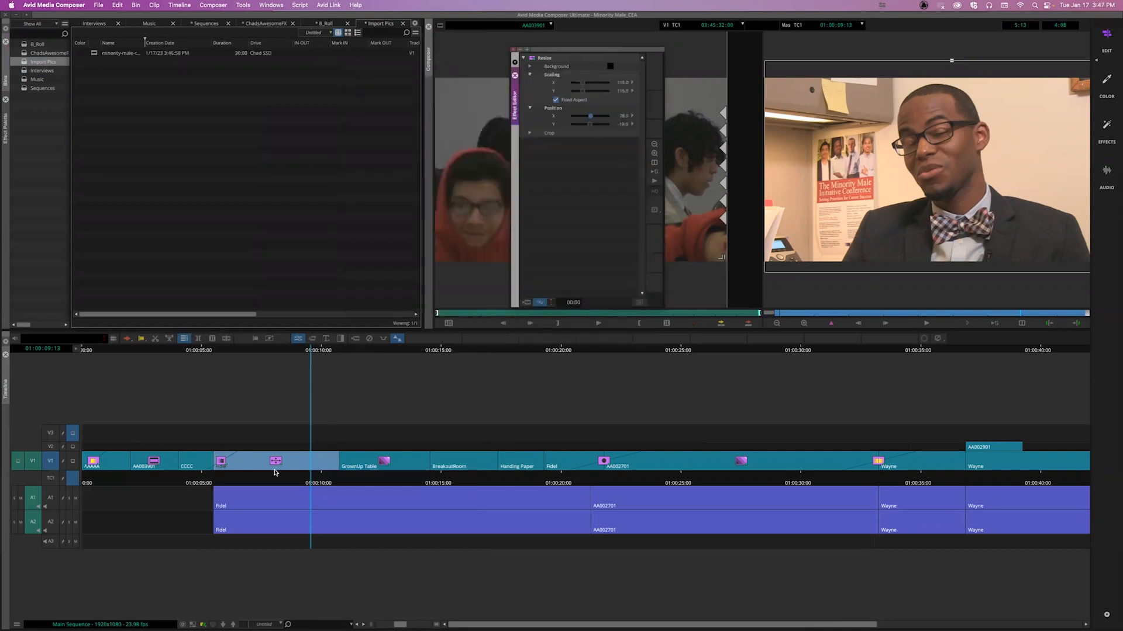
Step: Play the Main Sequence from about 01:00:05:00 and mark the range from about 01:00:07:03 to 01:00:09:09 over the Fidel interview
{"action": "left_click_drag", "start_coordinate": [273, 479], "coordinate": [203, 481]}
{"action": "key", "text": "space"}
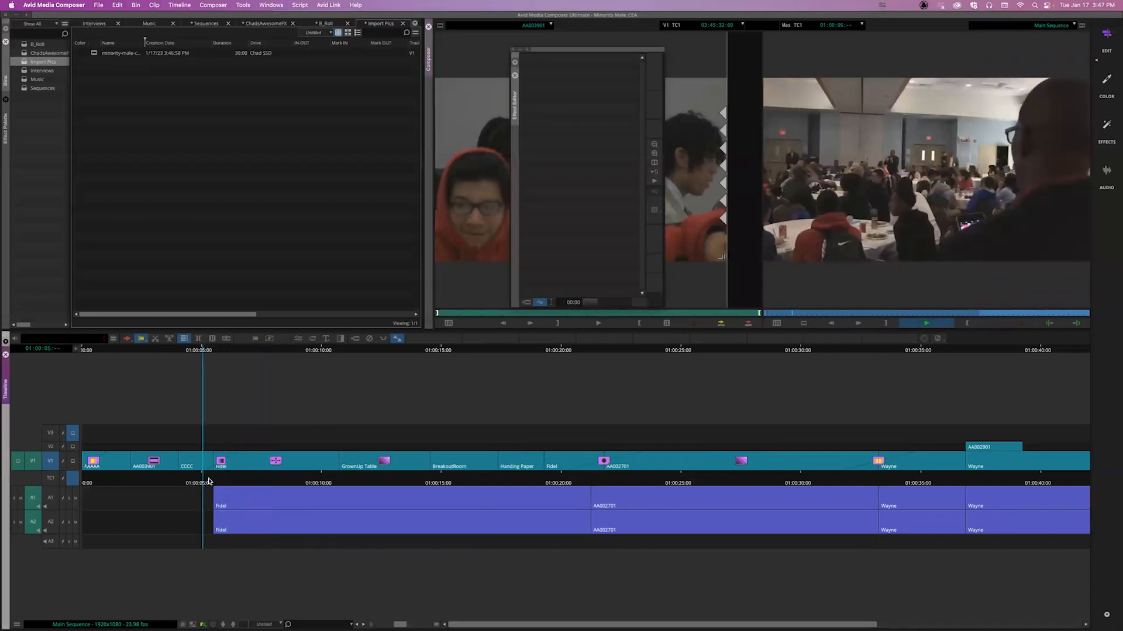
{"action": "key", "text": "o"}
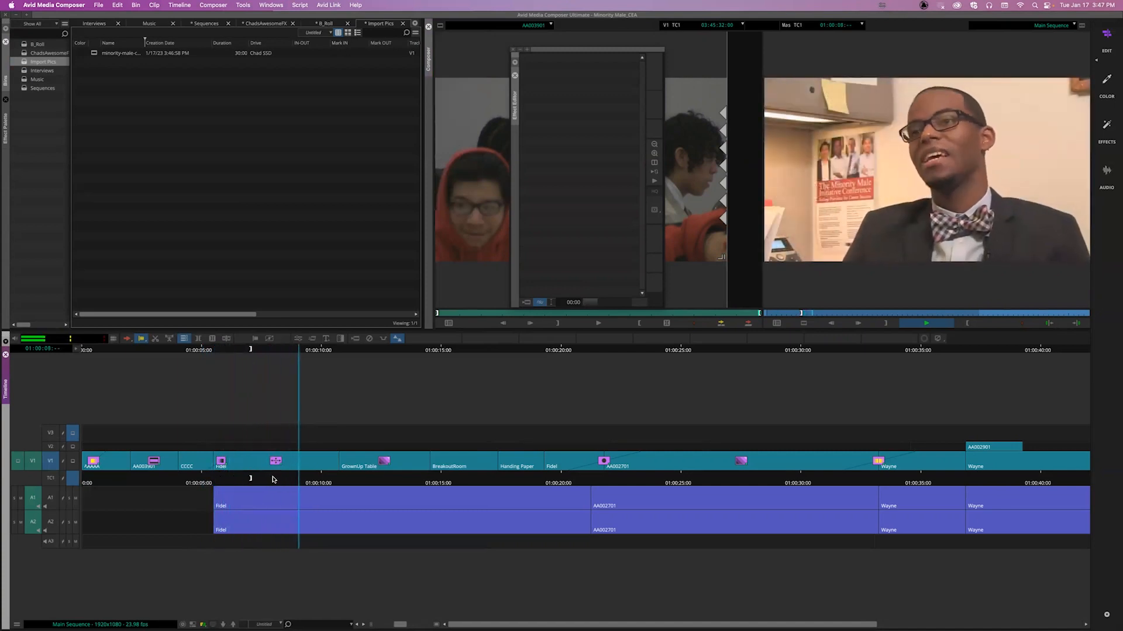
{"action": "key", "text": "i"}
{"action": "key", "text": "space"}
Step: Patch the source video to V2 and overwrite the minority-male-conference image into the marked range
{"action": "left_click_drag", "start_coordinate": [36, 462], "coordinate": [51, 446]}
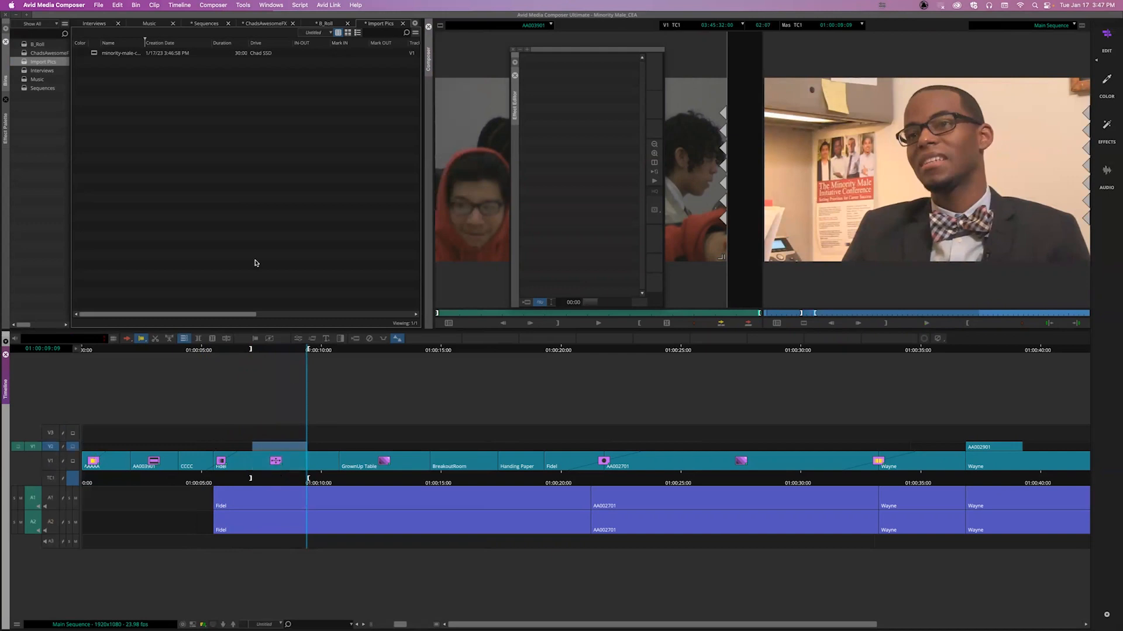
{"action": "double_click", "coordinate": [95, 55]}
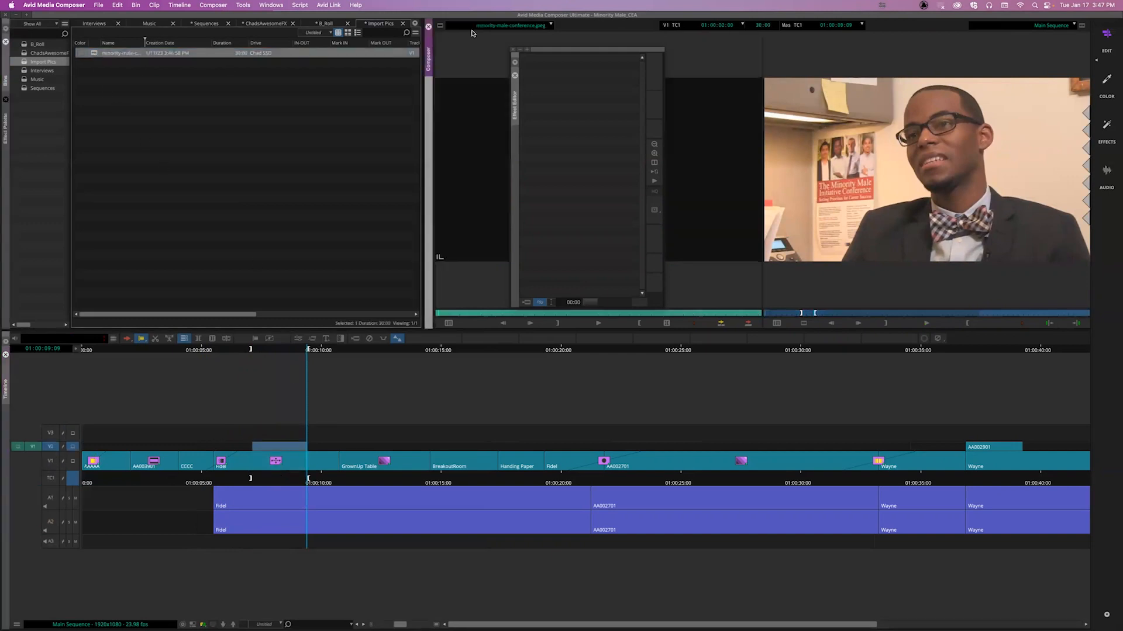
{"action": "left_click", "coordinate": [513, 52]}
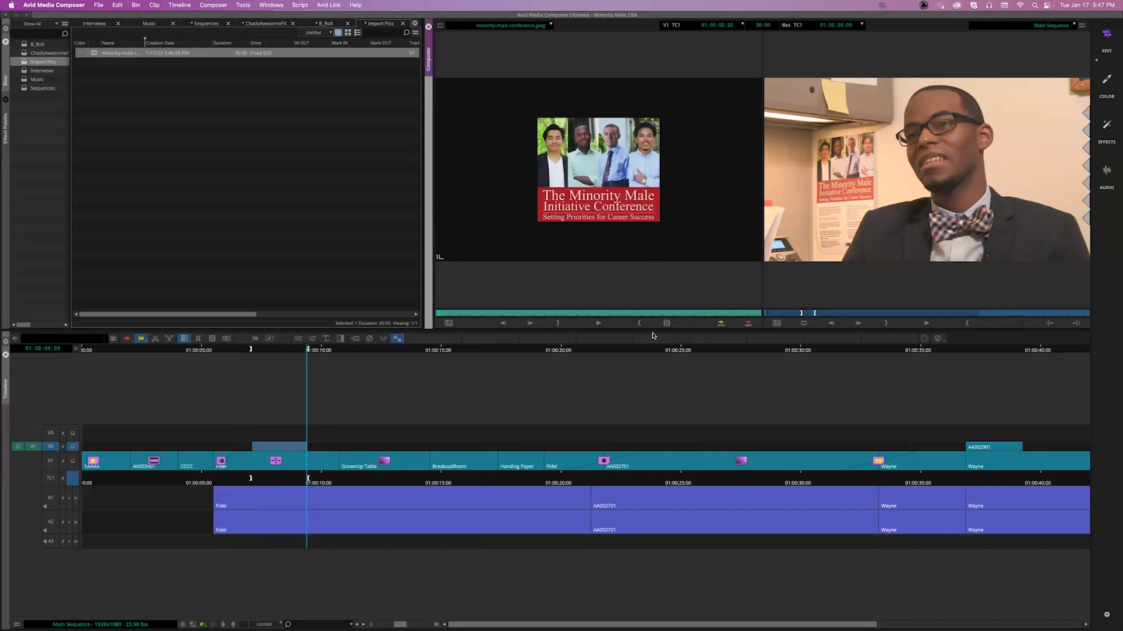
{"action": "left_click", "coordinate": [748, 323]}
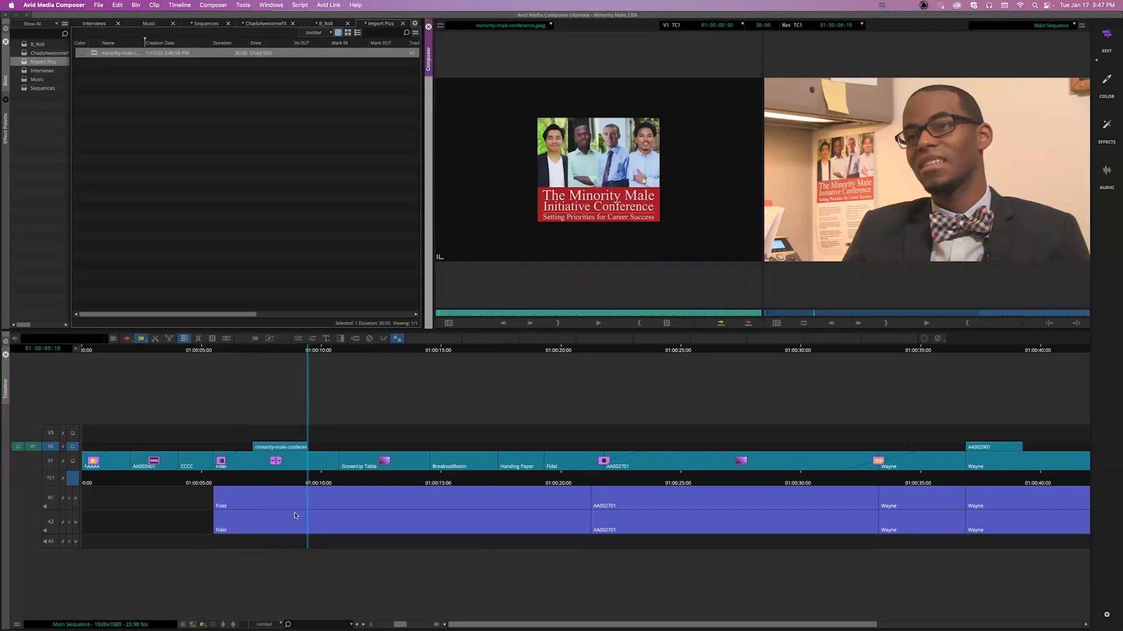
Step: Play back the Main Sequence around the conference image on V2 to check its placement
{"action": "left_click_drag", "start_coordinate": [249, 477], "coordinate": [240, 478]}
{"action": "key", "text": "space"}
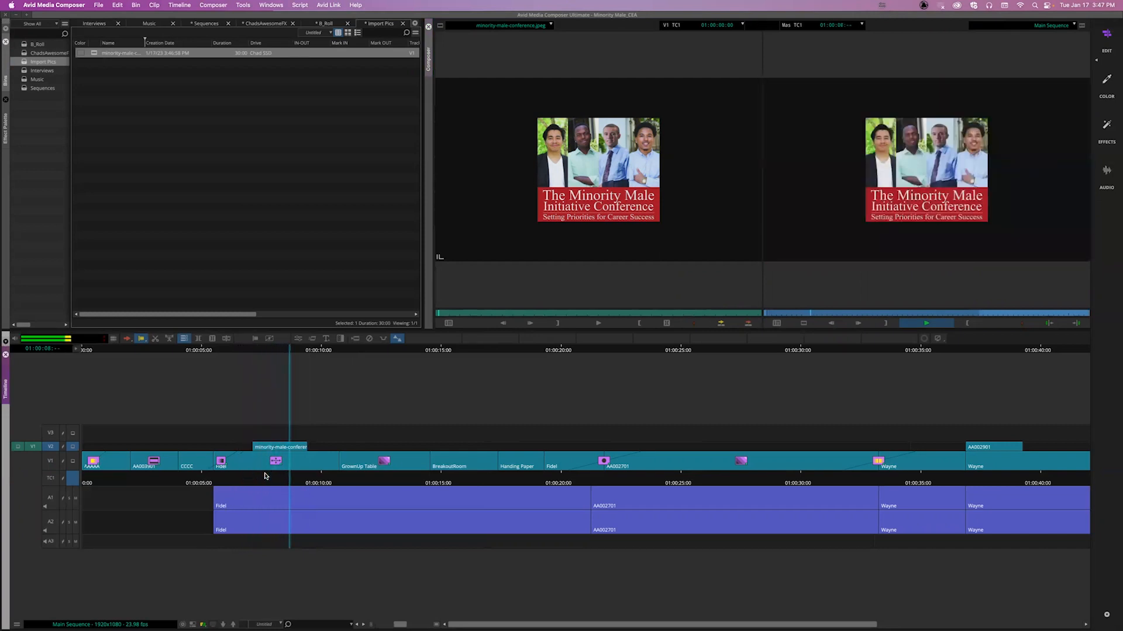
{"action": "key", "text": "space"}
{"action": "left_click_drag", "start_coordinate": [282, 477], "coordinate": [239, 476]}
{"action": "key", "text": "space"}
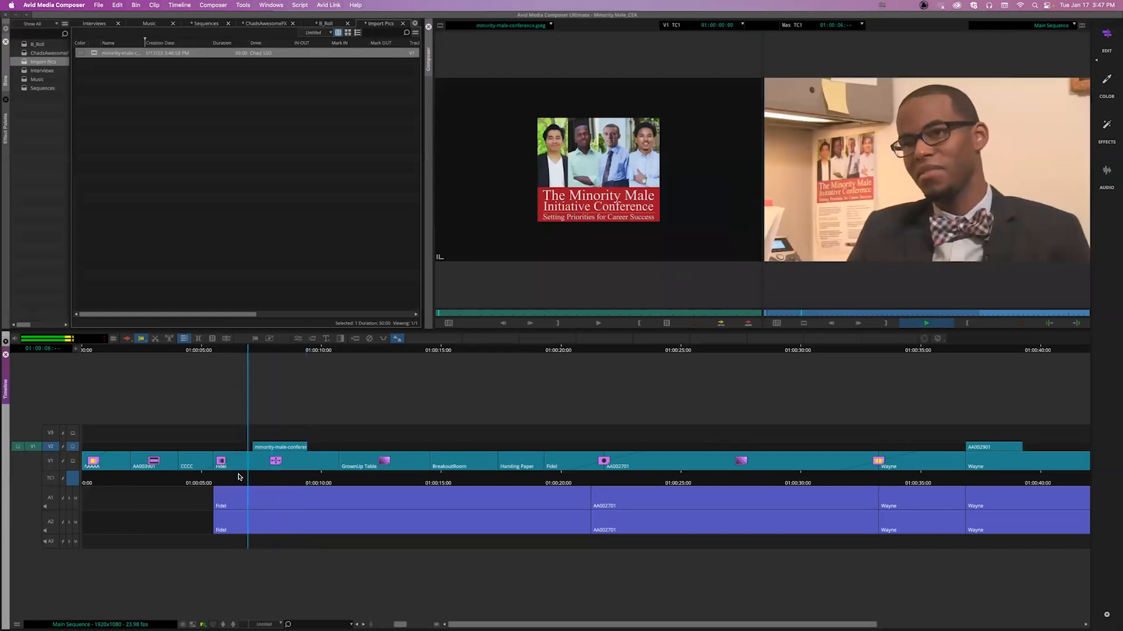
{"action": "key", "text": "space"}
Step: Apply a Resize effect to the V2 conference image, scale it to about 278 and shift its Y position to frame the four men
{"action": "left_click_drag", "start_coordinate": [289, 482], "coordinate": [266, 482]}
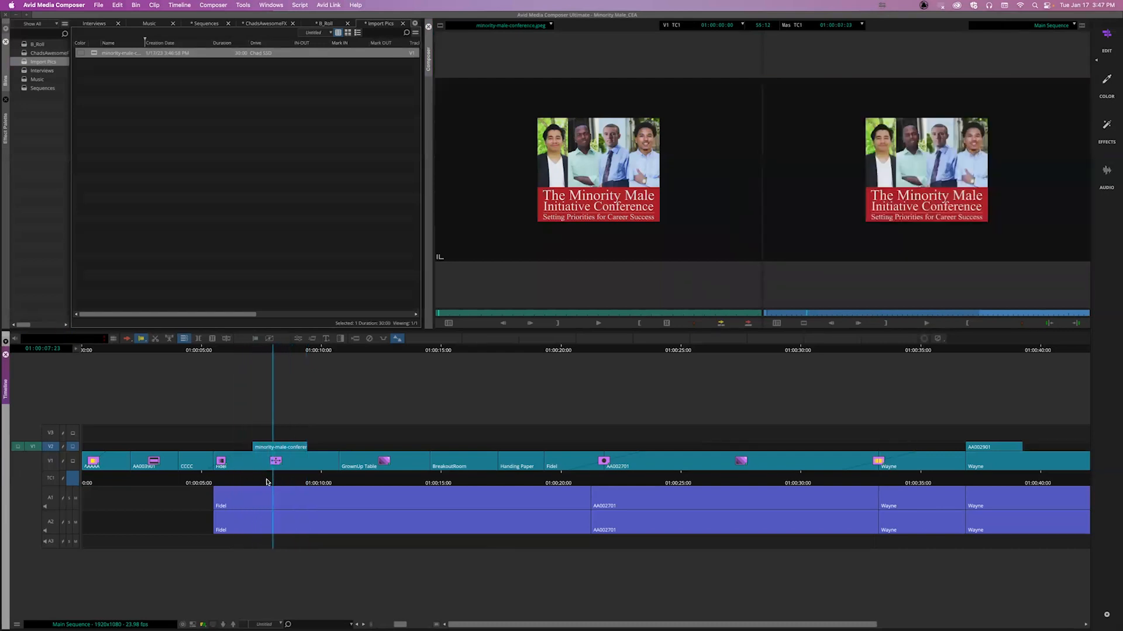
{"action": "left_click", "coordinate": [7, 126]}
{"action": "left_click_drag", "start_coordinate": [172, 285], "coordinate": [282, 448]}
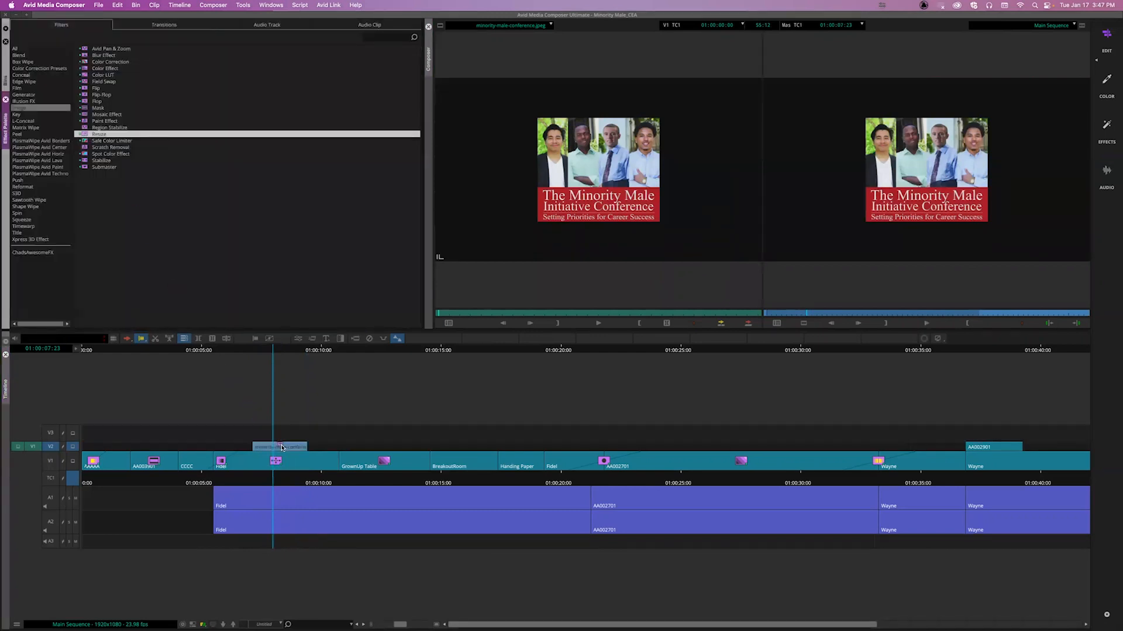
{"action": "left_click", "coordinate": [298, 339]}
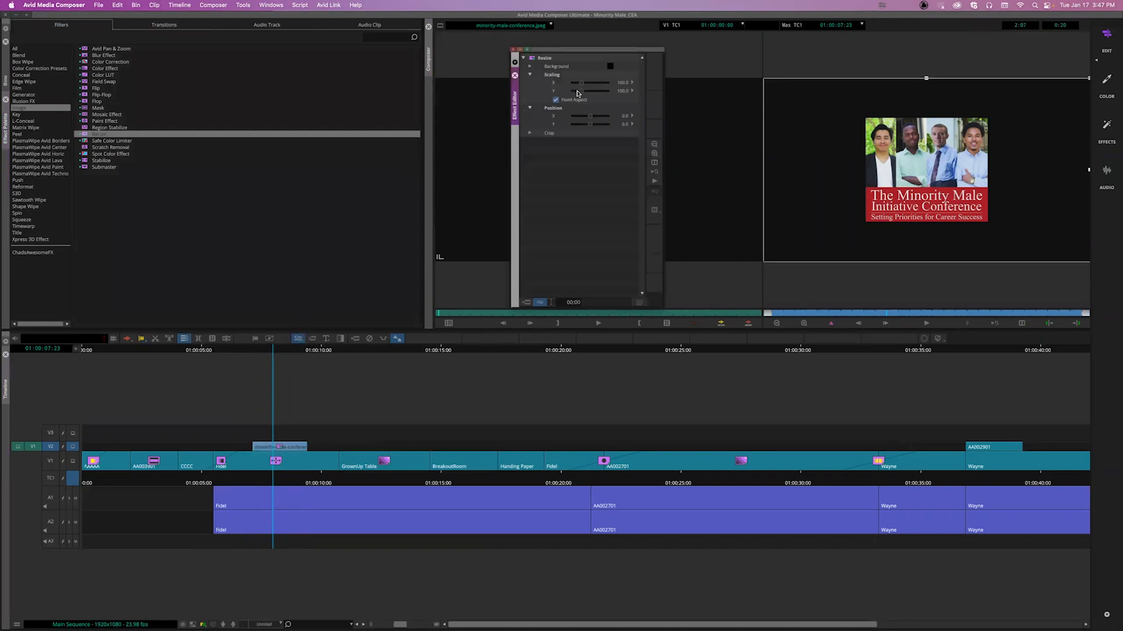
{"action": "left_click_drag", "start_coordinate": [579, 92], "coordinate": [591, 125]}
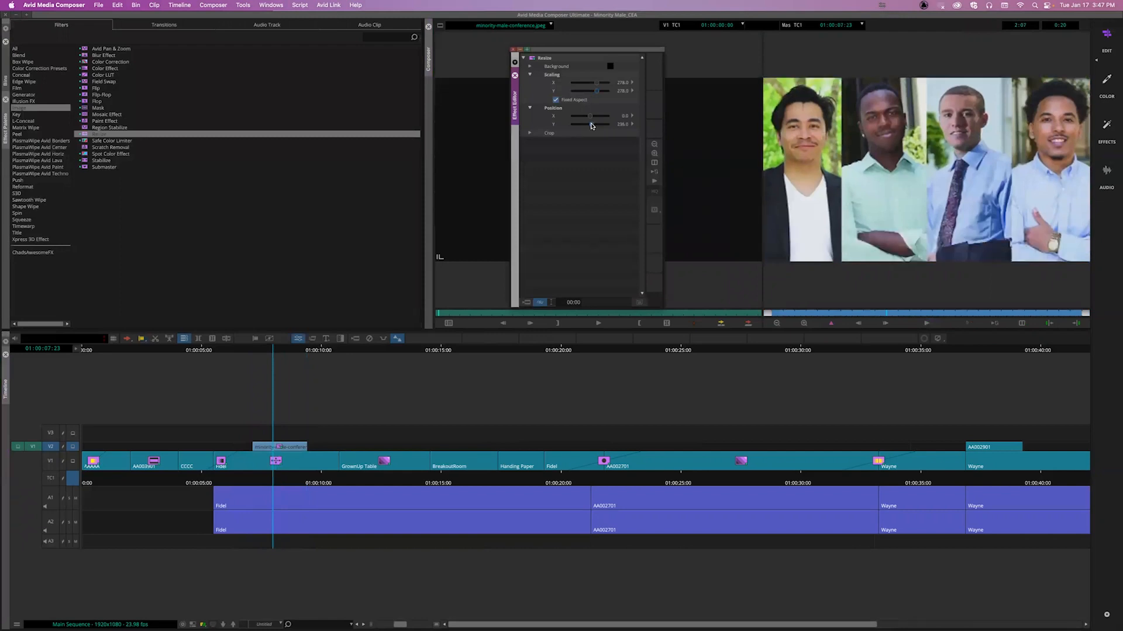
Step: Keyframe the Resize effect at the image clip's last frame with Y position 0 and scaling of about 184
{"action": "left_click", "coordinate": [786, 314]}
{"action": "left_click", "coordinate": [770, 316]}
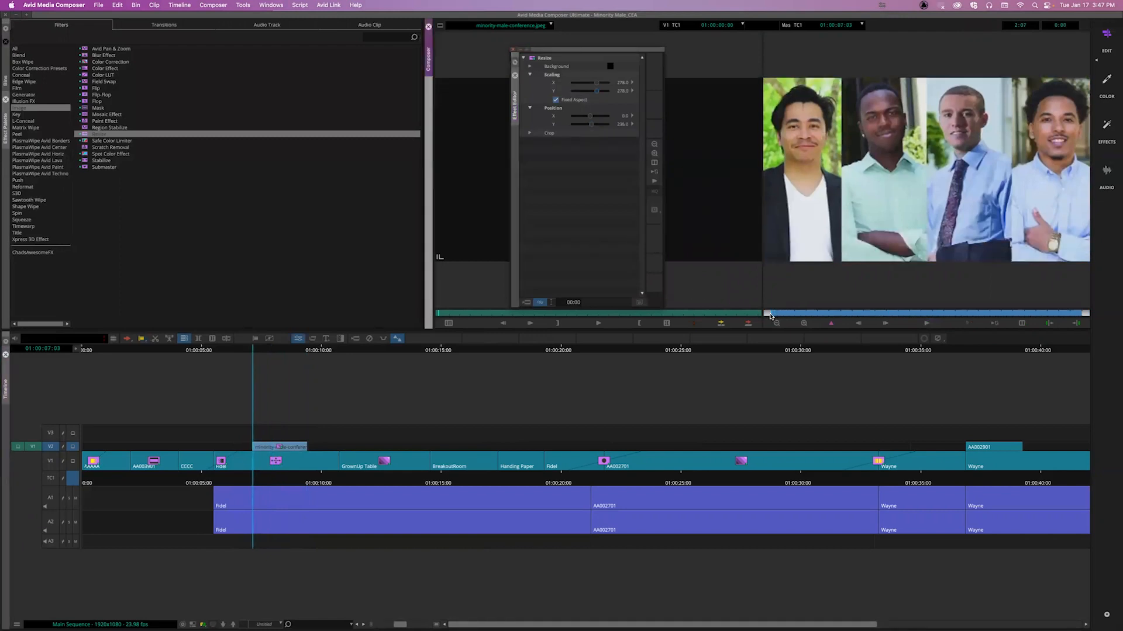
{"action": "left_click", "coordinate": [1011, 316]}
{"action": "left_click_drag", "start_coordinate": [1011, 316], "coordinate": [1094, 311]}
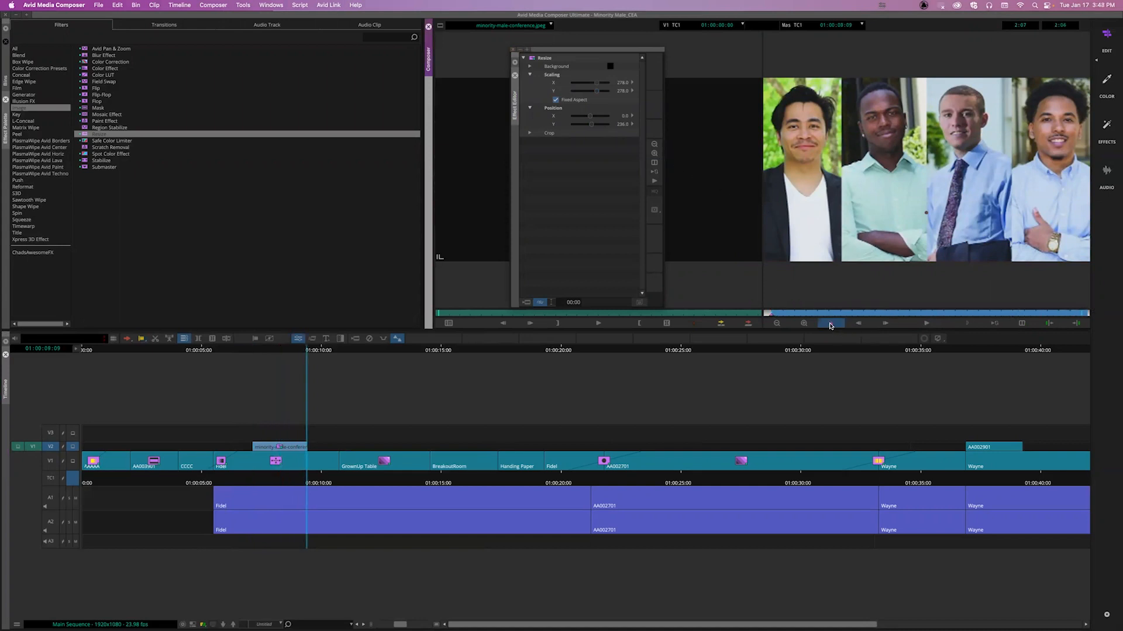
{"action": "left_click", "coordinate": [592, 125]}
{"action": "left_click", "coordinate": [592, 126]}
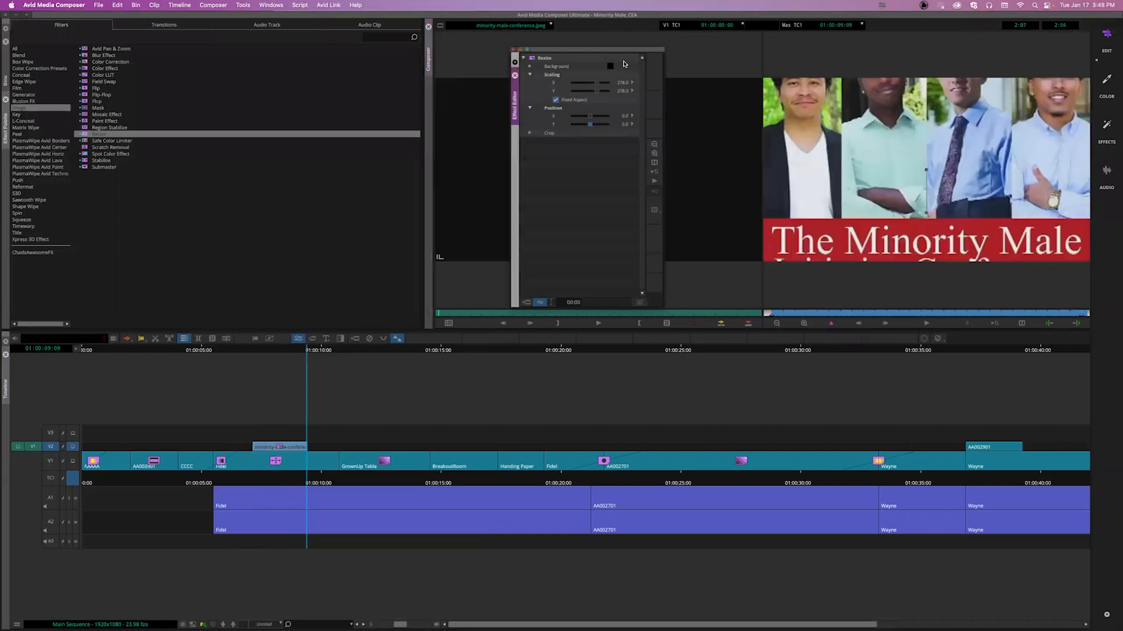
{"action": "left_click_drag", "start_coordinate": [596, 93], "coordinate": [590, 96]}
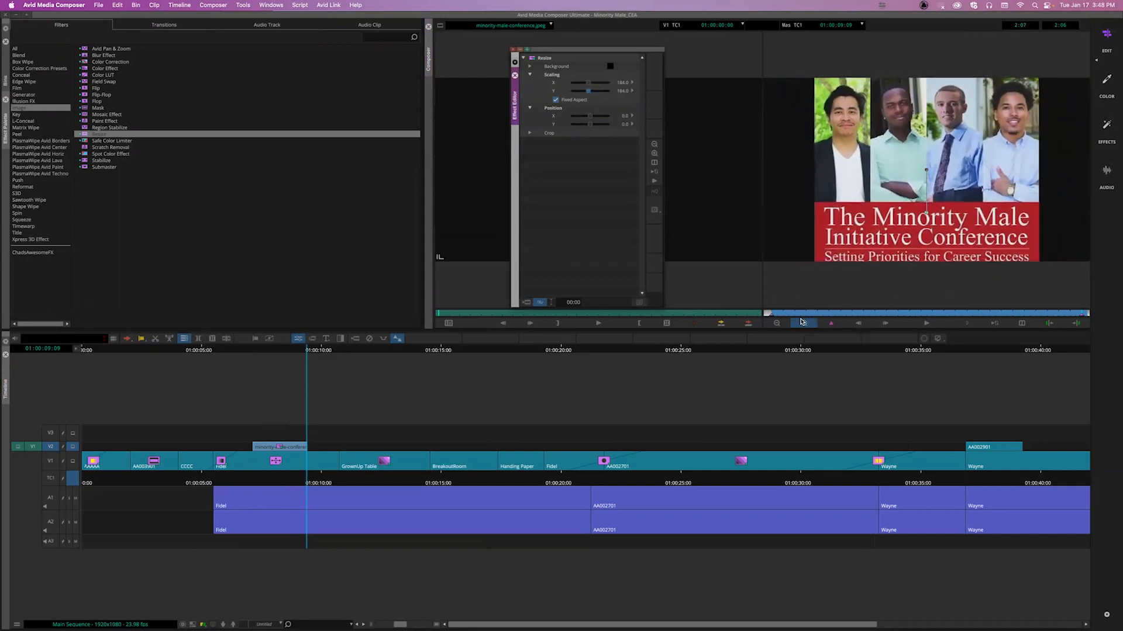
Step: Play back the animated Resize, first within the effect and then in the sequence from just before the conference image
{"action": "left_click", "coordinate": [766, 316]}
{"action": "key", "text": "space"}
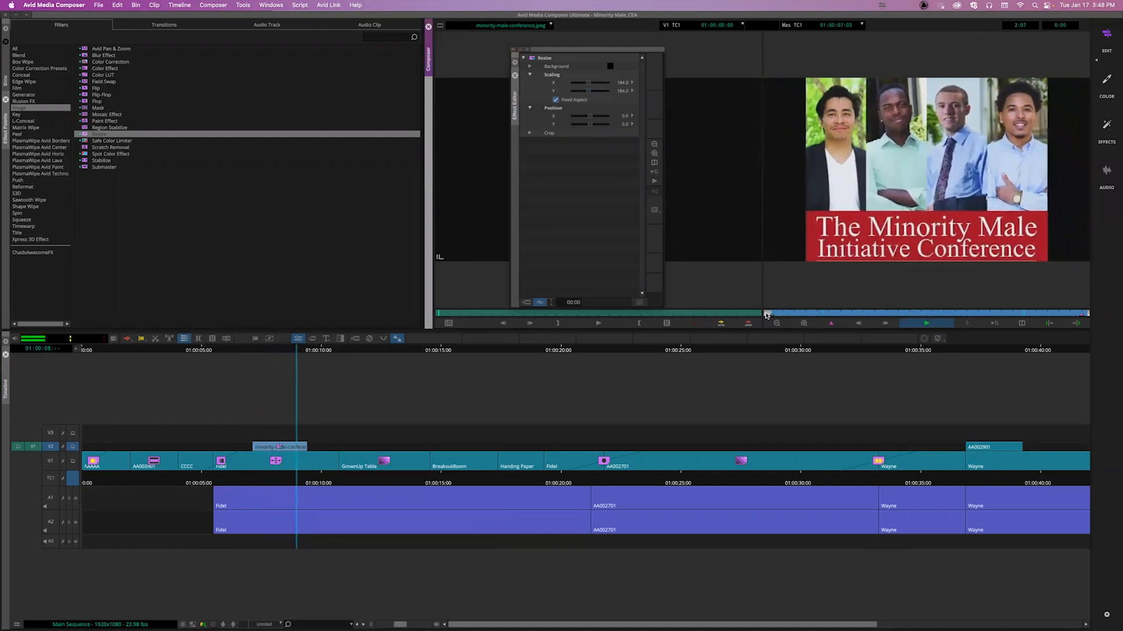
{"action": "key", "text": "space"}
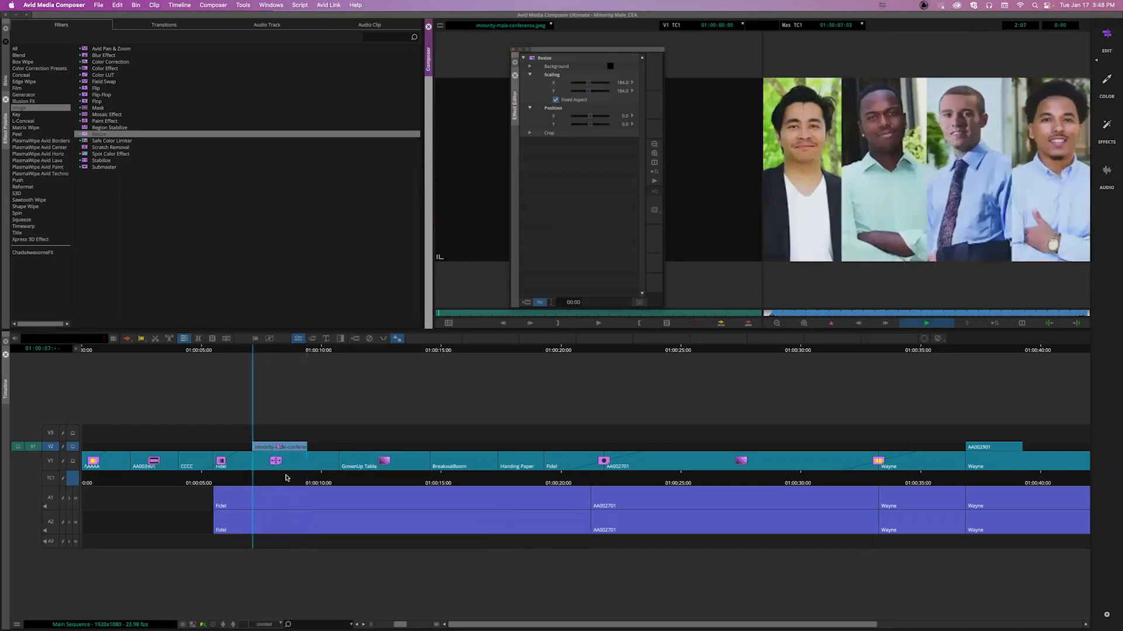
{"action": "left_click_drag", "start_coordinate": [257, 480], "coordinate": [244, 478]}
{"action": "key", "text": "space"}
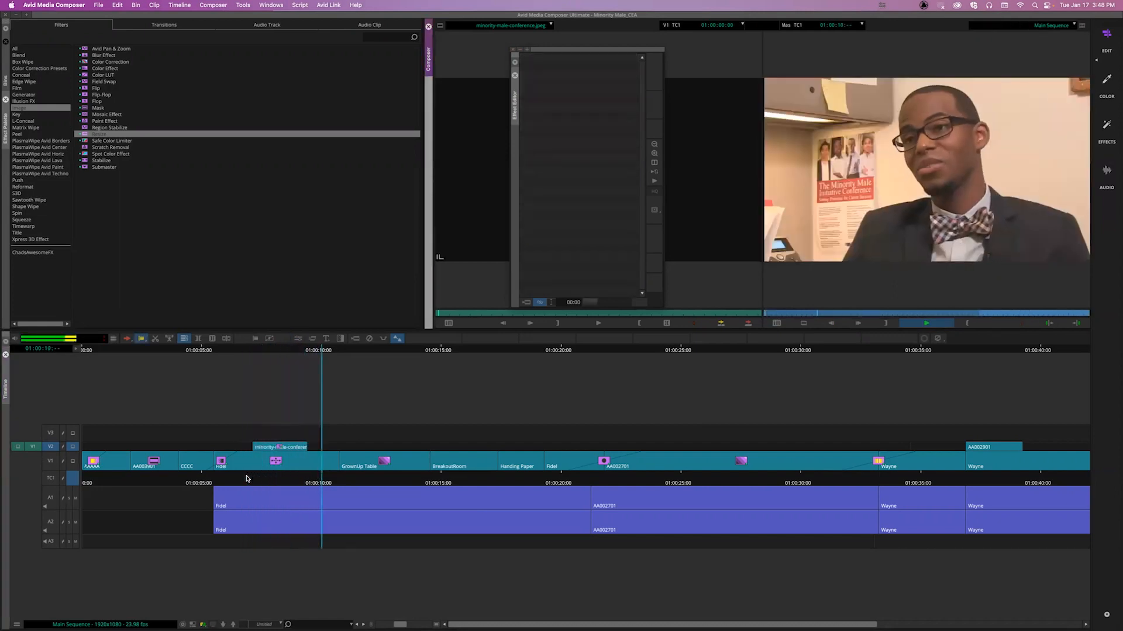
{"action": "key", "text": "space"}
Step: Add a quick dissolve transition at the start of the conference image clip on V2
{"action": "left_click_drag", "start_coordinate": [283, 483], "coordinate": [256, 483]}
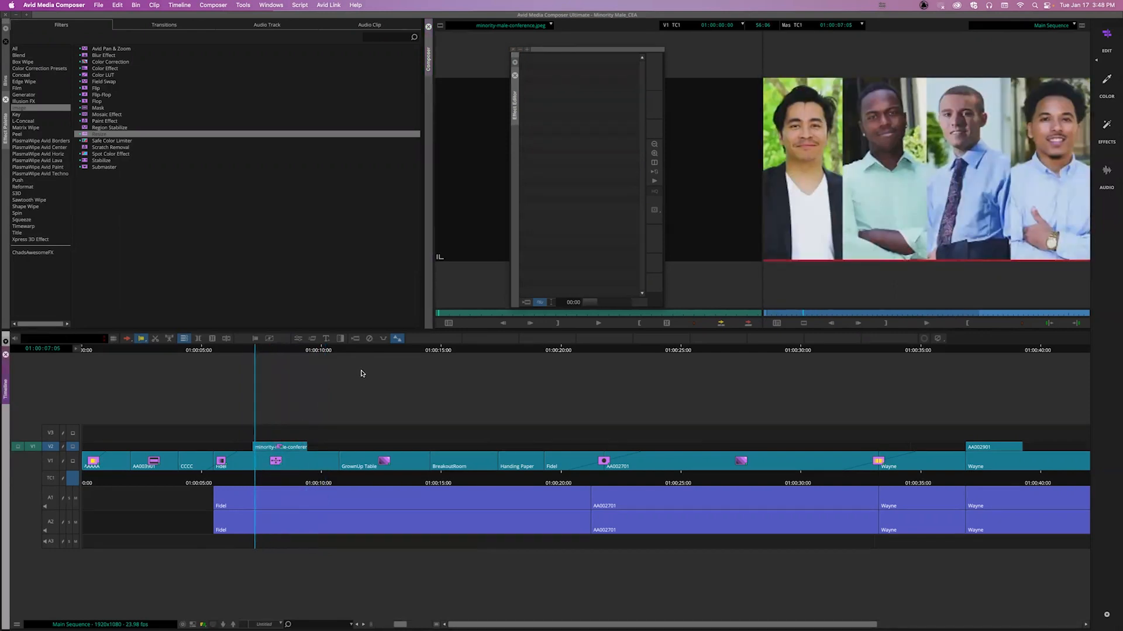
{"action": "key", "text": "backslash"}
{"action": "left_click", "coordinate": [518, 367]}
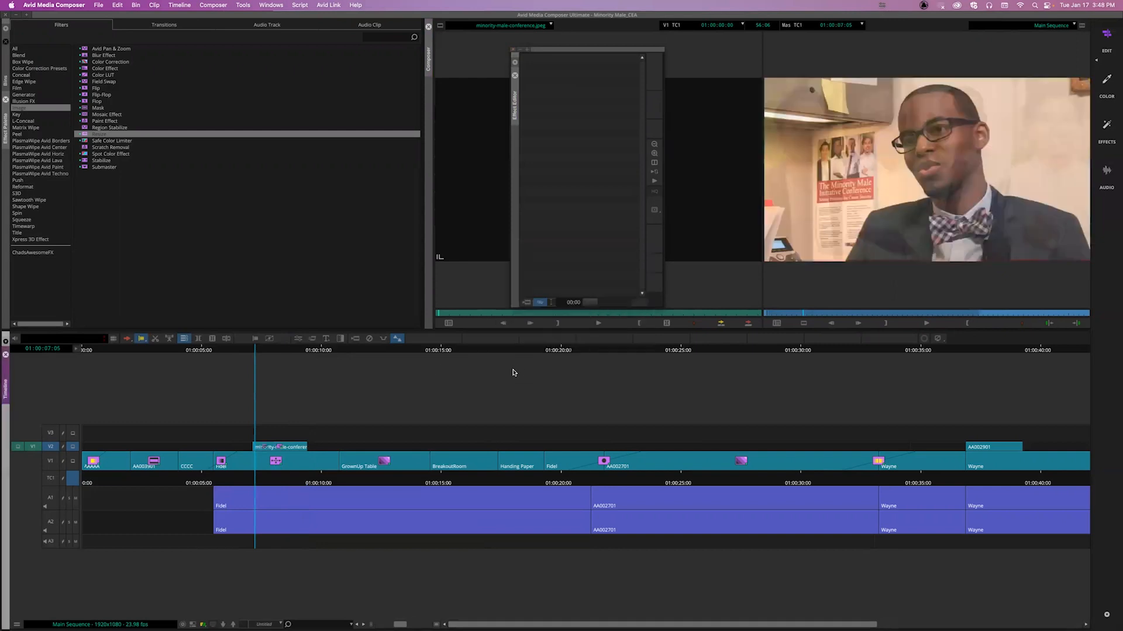
Step: Add a 12-frame dissolve starting at the cut at the end of the conference image clip on V2
{"action": "key", "text": "space"}
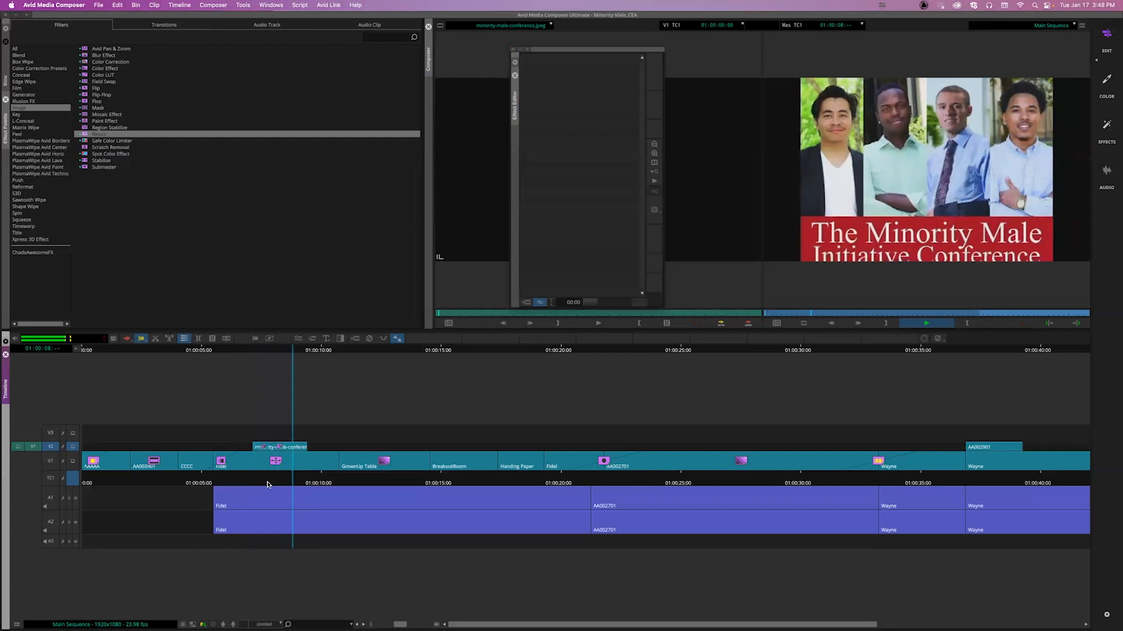
{"action": "key", "text": "space"}
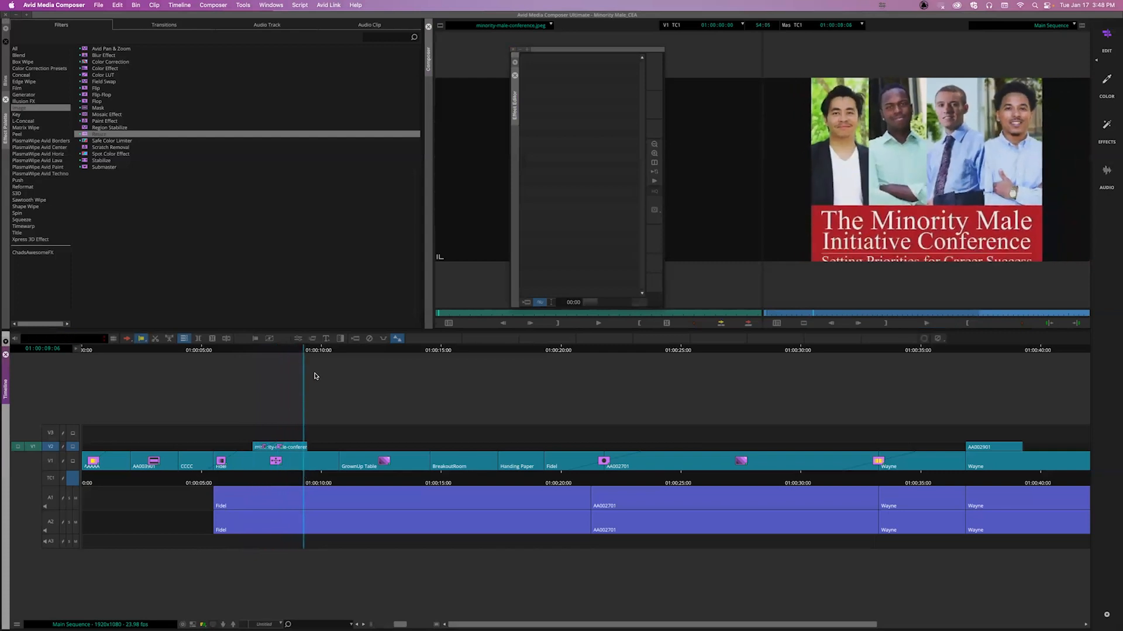
{"action": "key", "text": "backslash"}
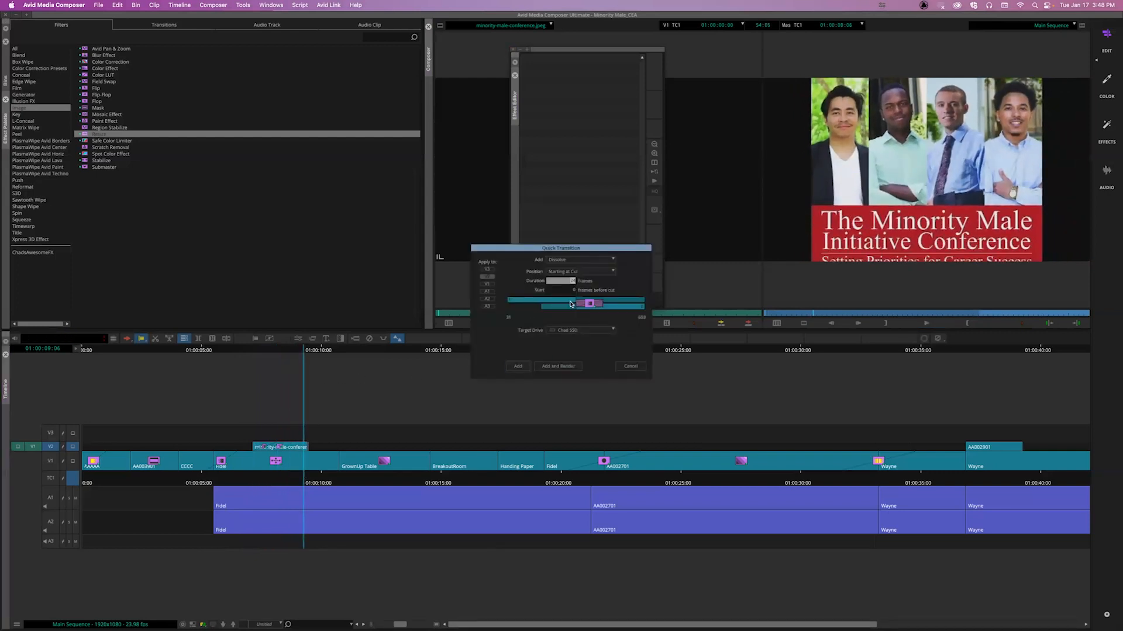
{"action": "type", "text": "12"}
{"action": "left_click", "coordinate": [518, 366]}
Step: Play back the sequence across the conference image to review both dissolves and the zoom-out
{"action": "left_click", "coordinate": [289, 476]}
{"action": "left_click", "coordinate": [239, 477]}
{"action": "key", "text": "space"}
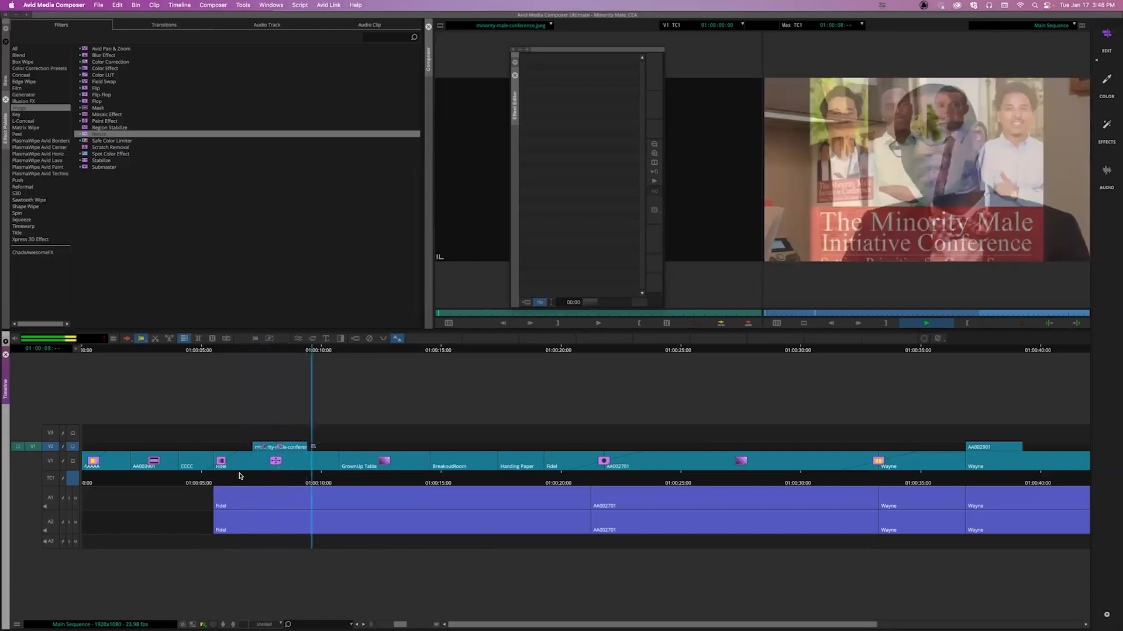
{"action": "key", "text": "space"}
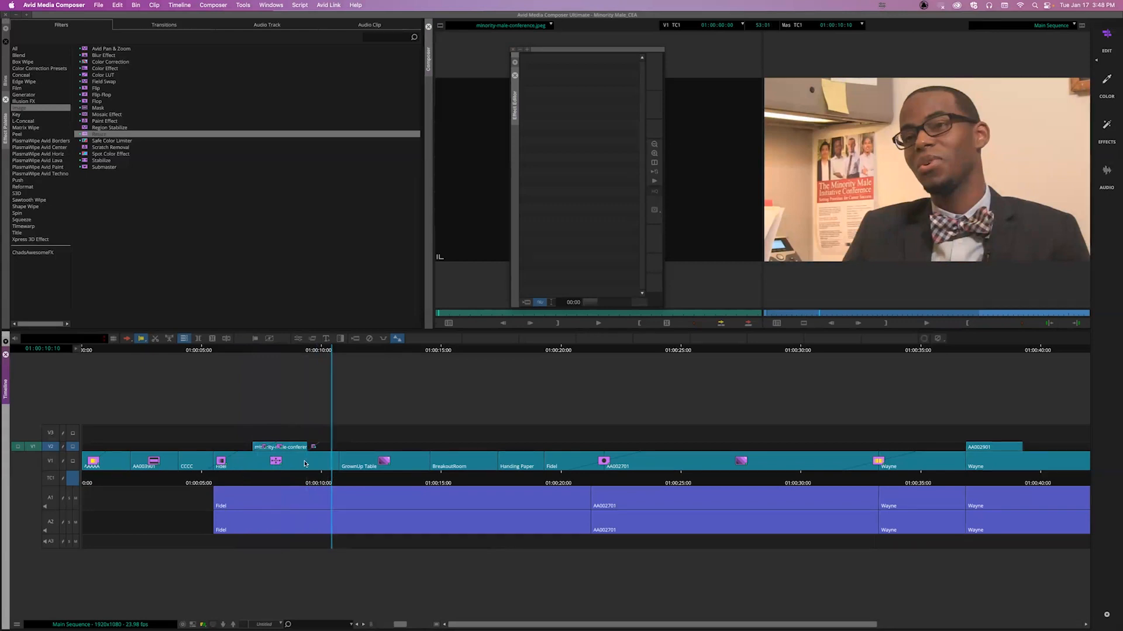
{"action": "left_click", "coordinate": [286, 480]}
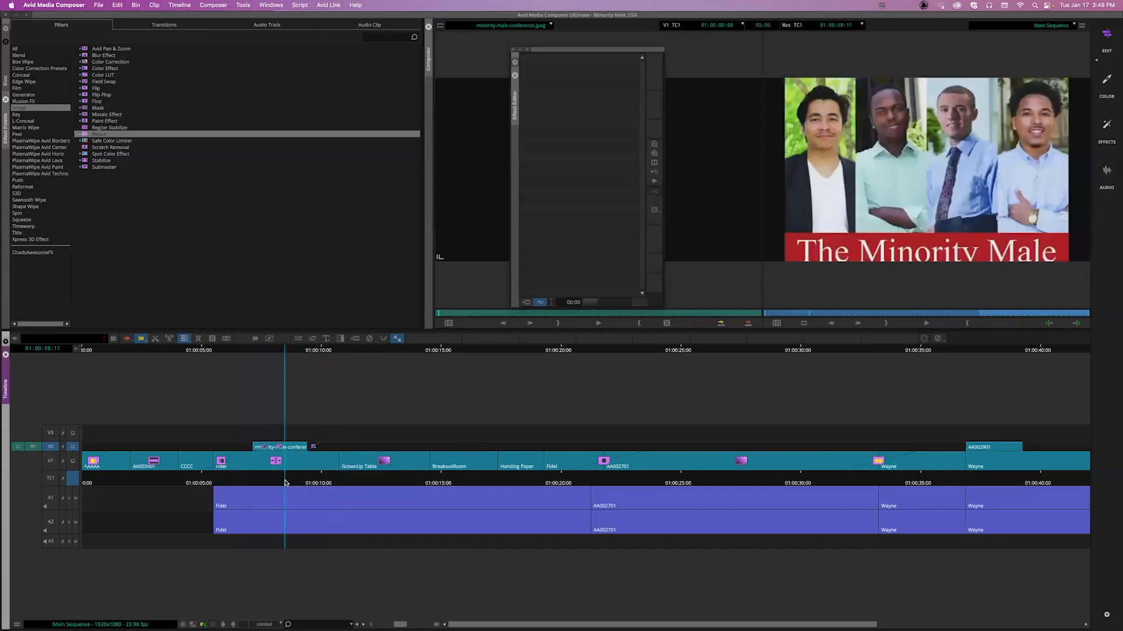
Step: Check the conference image's Resize settings and play the sequence from just before the clip through its zoom-out
{"action": "left_click", "coordinate": [299, 339]}
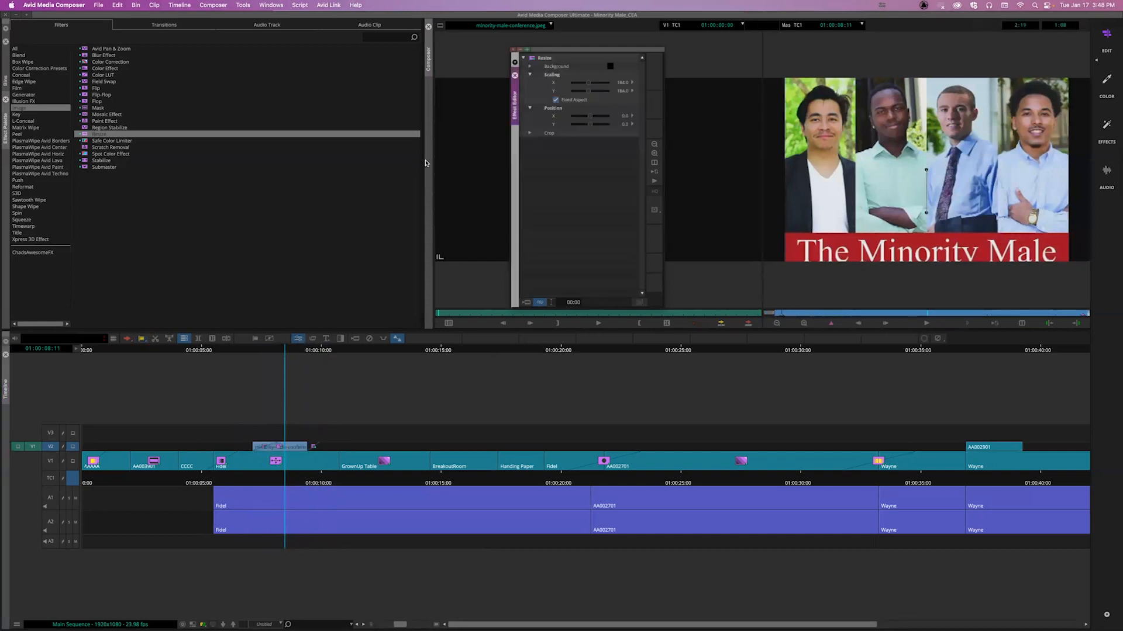
{"action": "left_click_drag", "start_coordinate": [285, 482], "coordinate": [262, 481]}
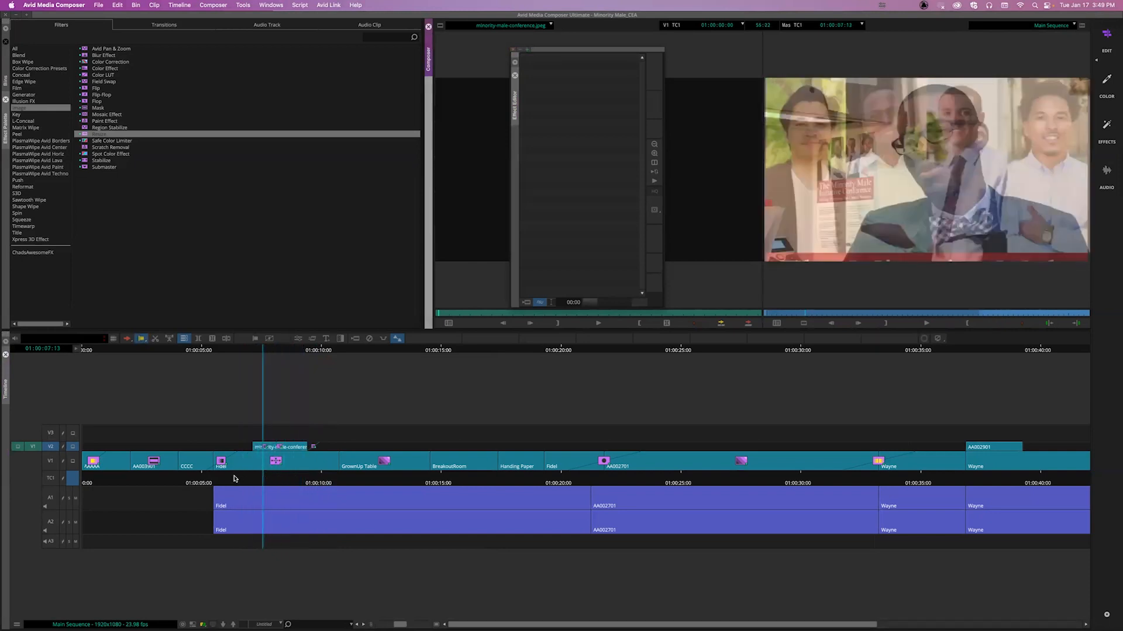
{"action": "left_click", "coordinate": [234, 479]}
{"action": "key", "text": "space"}
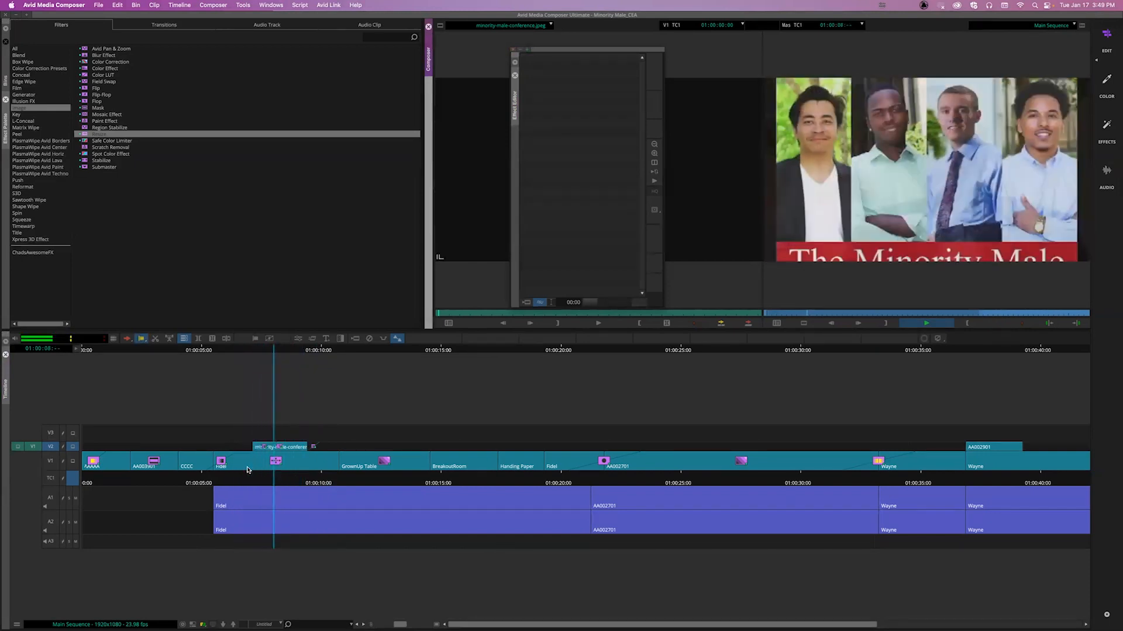
{"action": "key", "text": "space"}
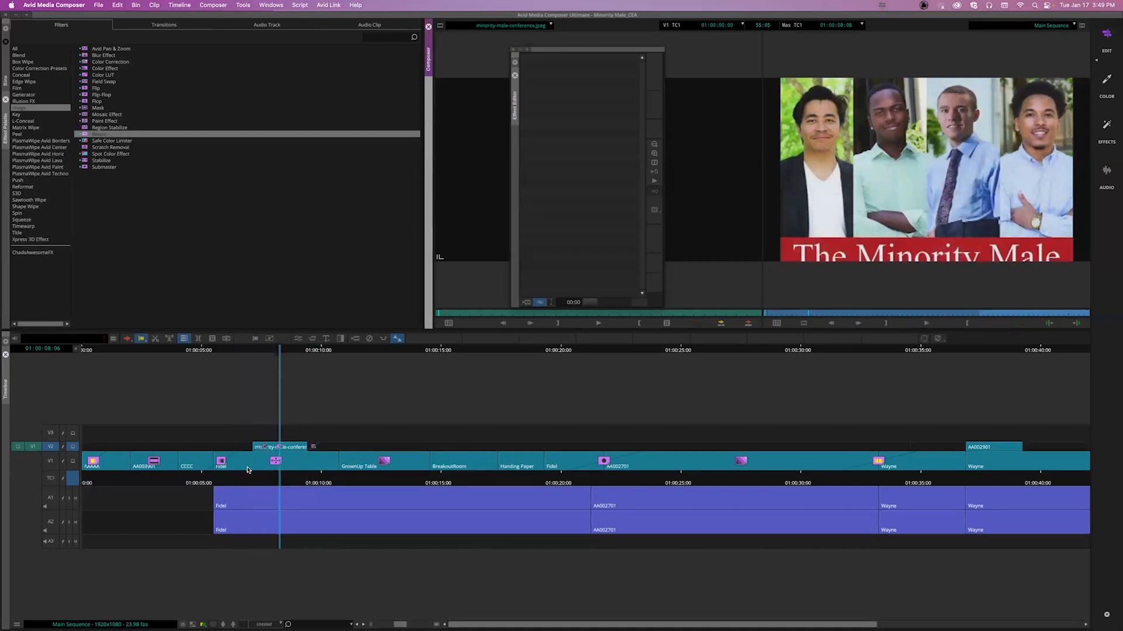
{"action": "left_click", "coordinate": [284, 481]}
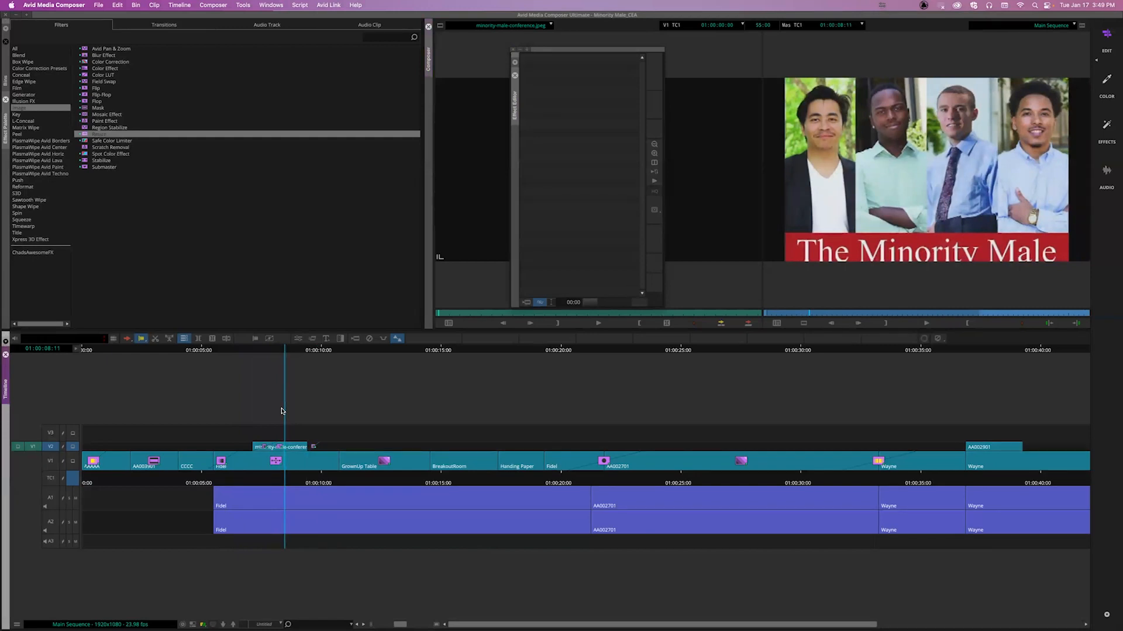
Step: Apply the Color Correction effect to the BreakoutRoom clip on V1 and open its parameters in the Effect Editor
{"action": "left_click_drag", "start_coordinate": [404, 485], "coordinate": [462, 475]}
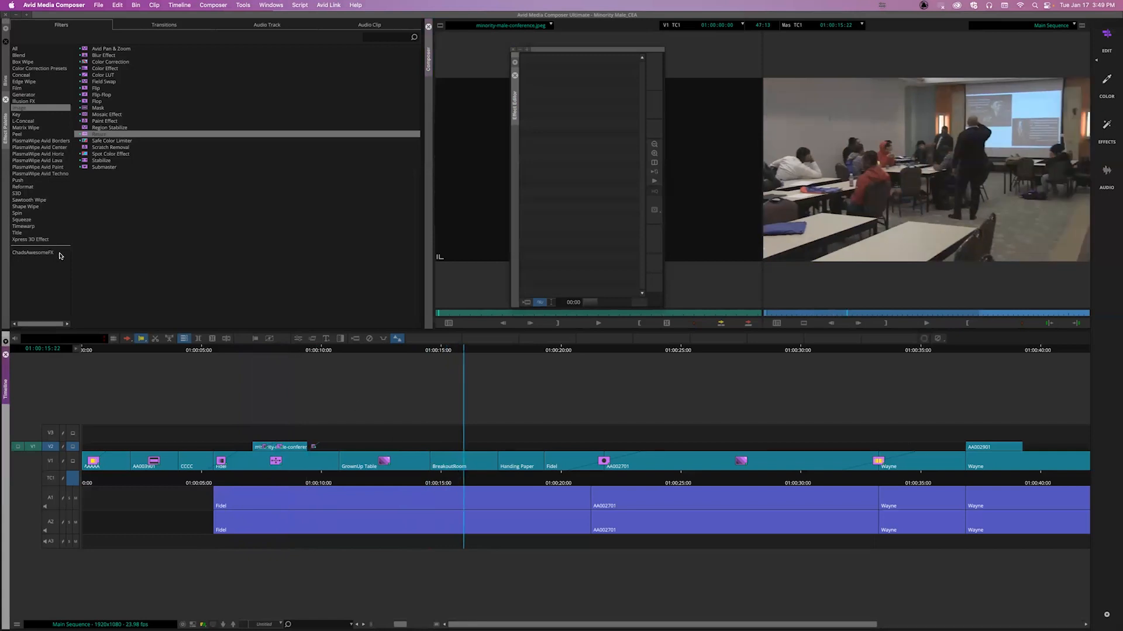
{"action": "left_click", "coordinate": [86, 62]}
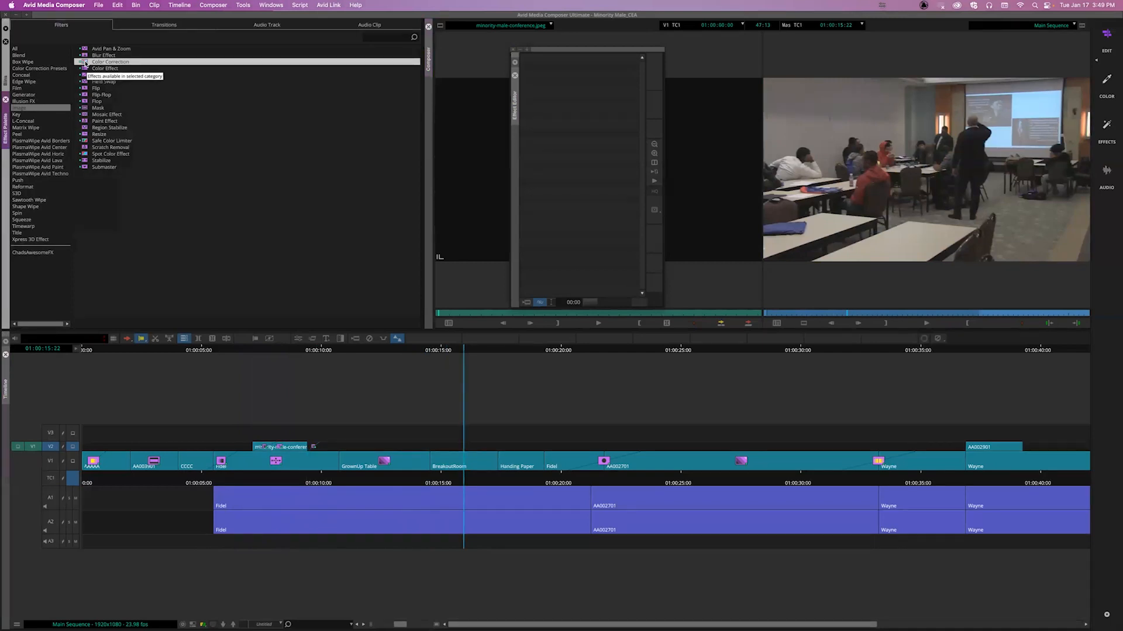
{"action": "left_click_drag", "start_coordinate": [85, 62], "coordinate": [465, 463]}
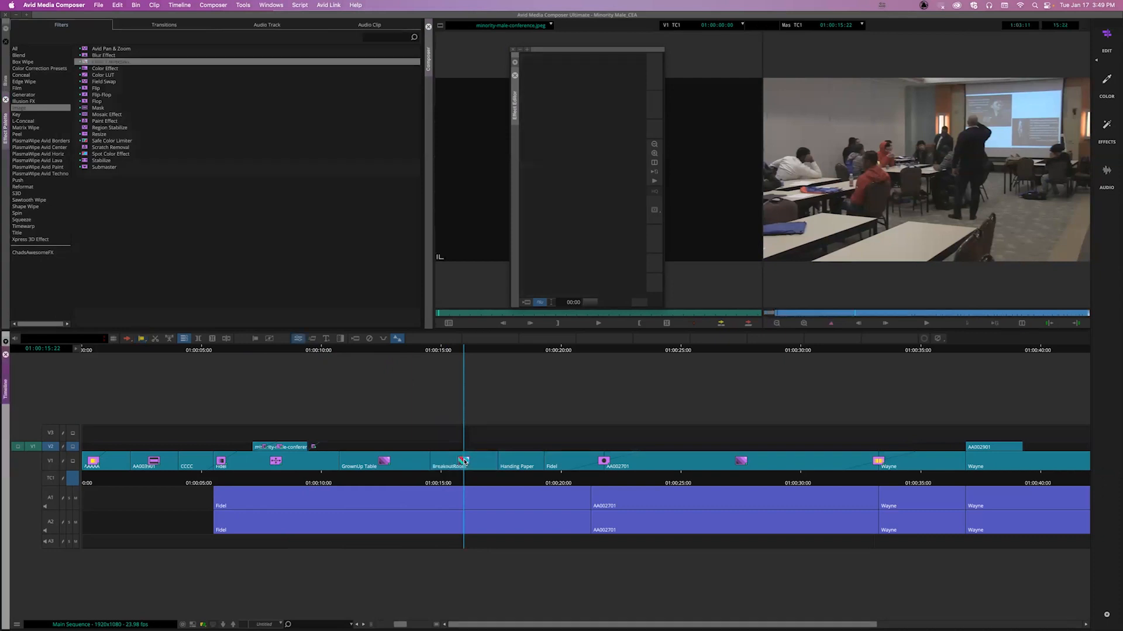
{"action": "left_click", "coordinate": [300, 341]}
{"action": "left_click", "coordinate": [463, 462]}
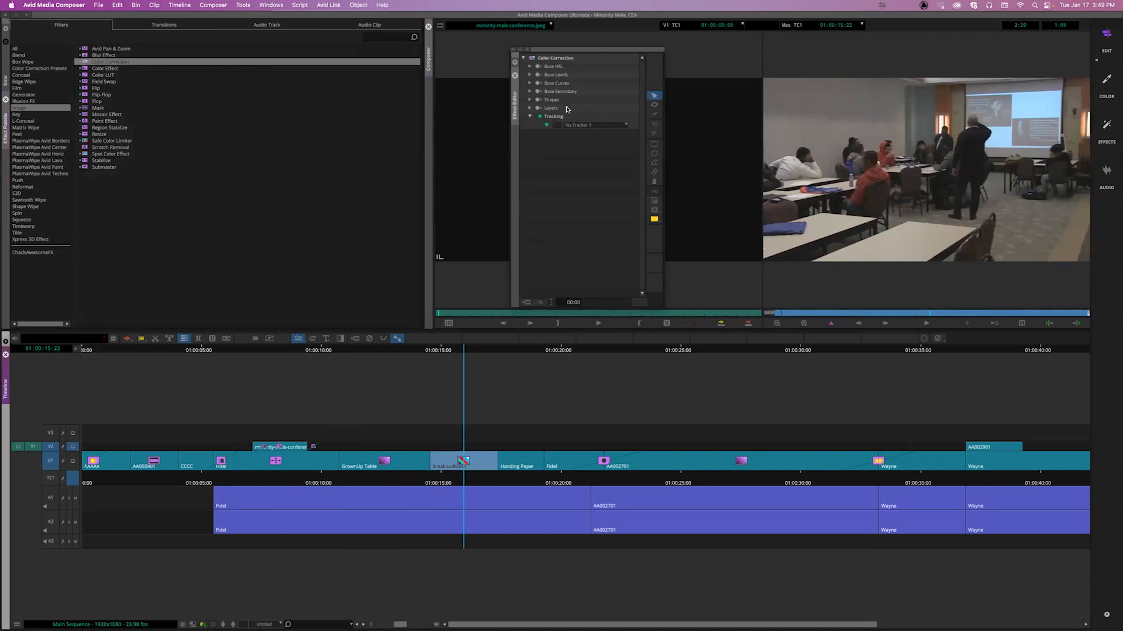
Step: Look through the Base Curves and Base Levels parameters and remove the Color Correction effect from the BreakoutRoom clip
{"action": "left_click", "coordinate": [528, 83]}
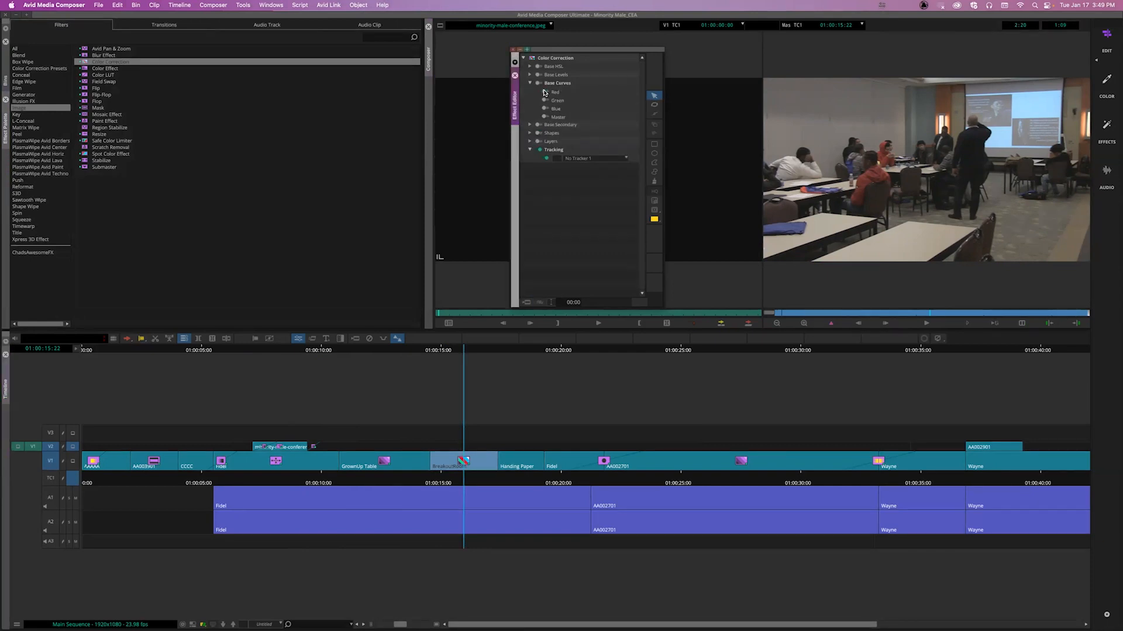
{"action": "left_click", "coordinate": [531, 83]}
{"action": "left_click", "coordinate": [529, 74]}
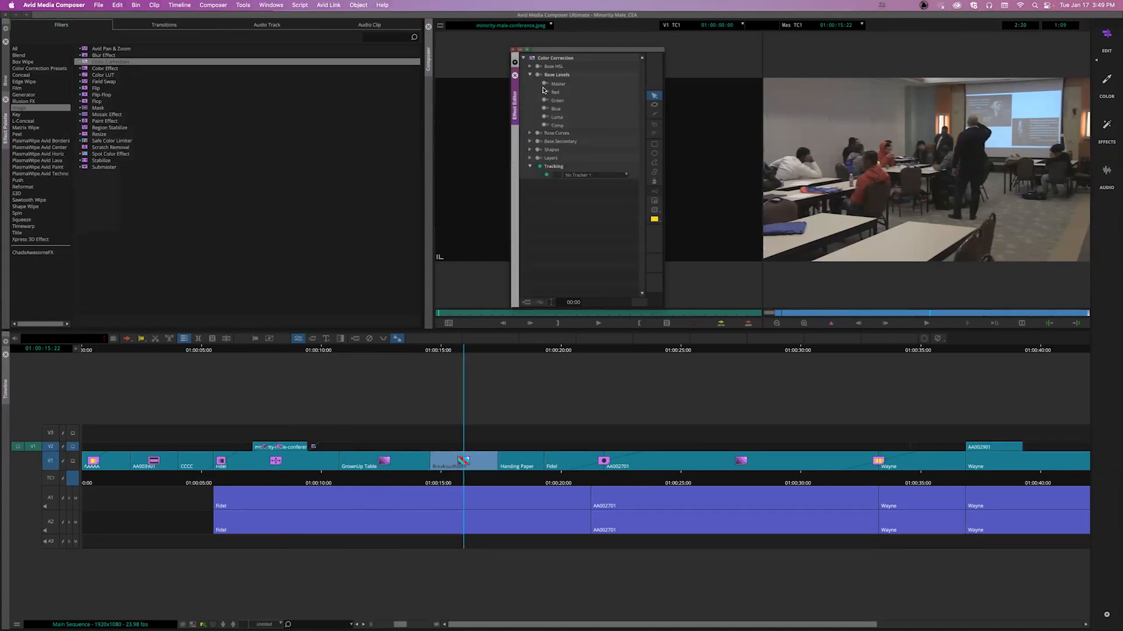
{"action": "left_click", "coordinate": [530, 75]}
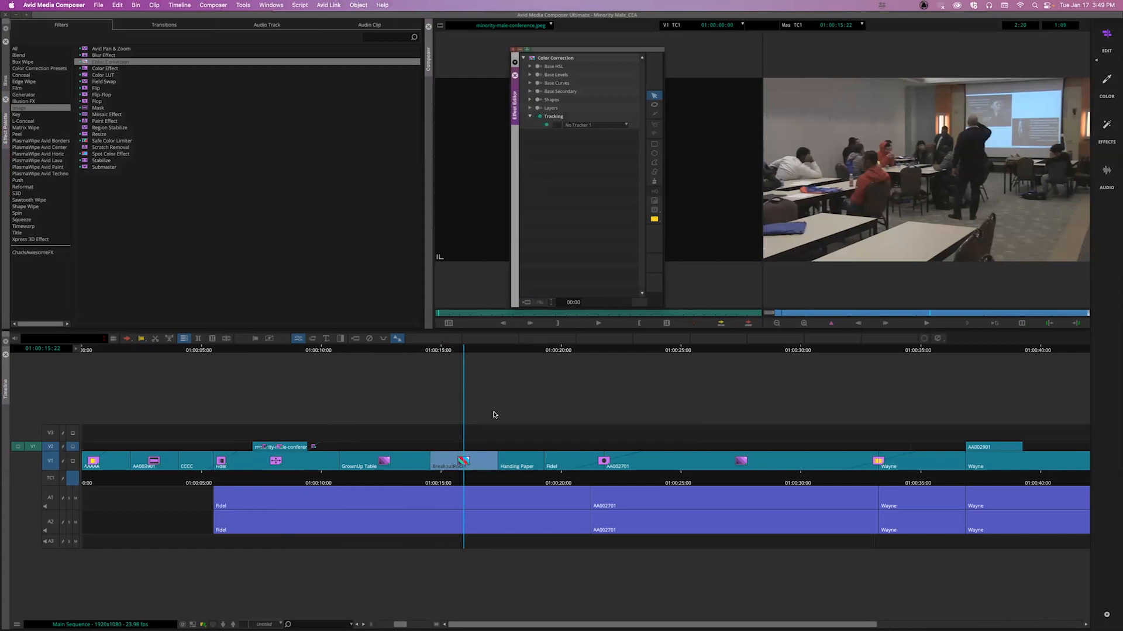
{"action": "left_click", "coordinate": [370, 339]}
{"action": "left_click_drag", "start_coordinate": [464, 482], "coordinate": [450, 483]}
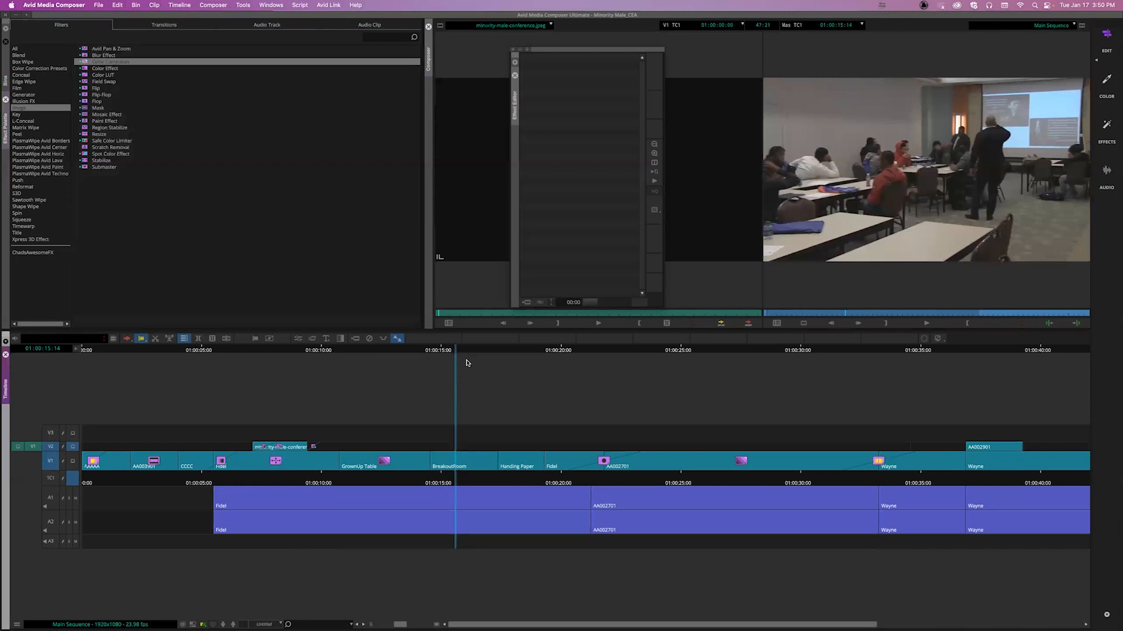
Step: Switch to the Color workspace and examine the Levels and Curves correction controls for the BreakoutRoom clip
{"action": "left_click", "coordinate": [1105, 82]}
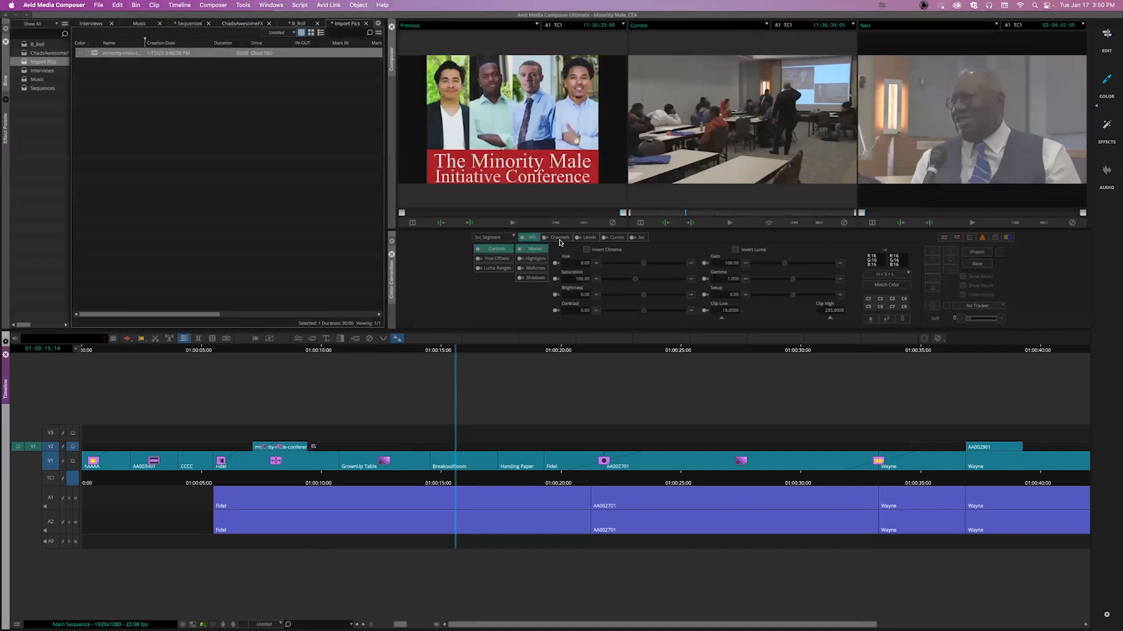
{"action": "left_click", "coordinate": [590, 238]}
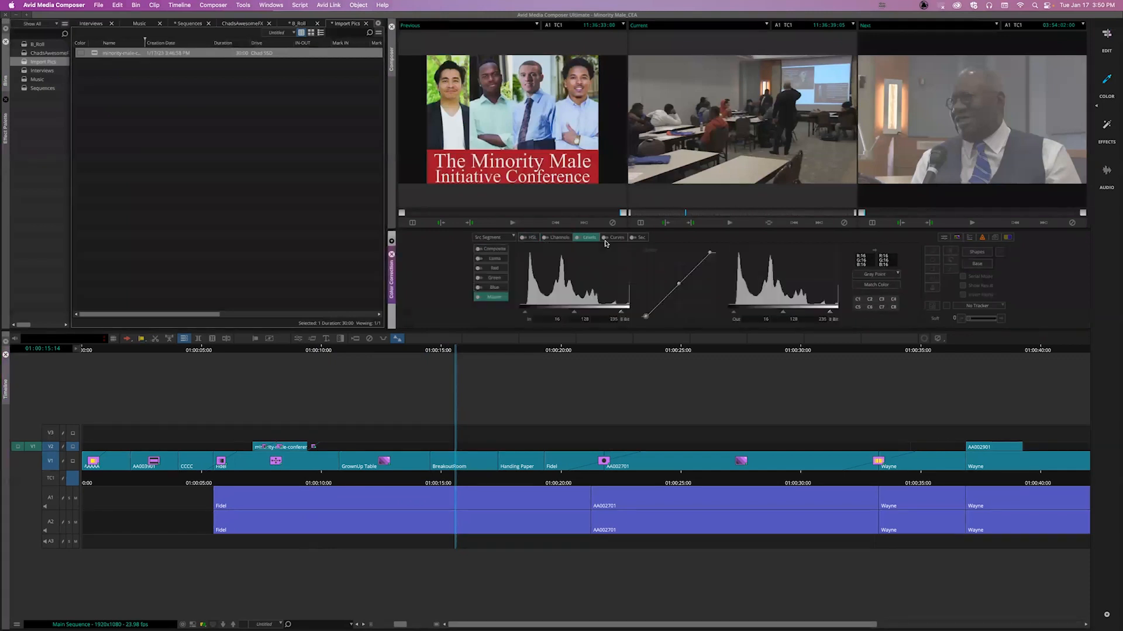
{"action": "left_click", "coordinate": [616, 238]}
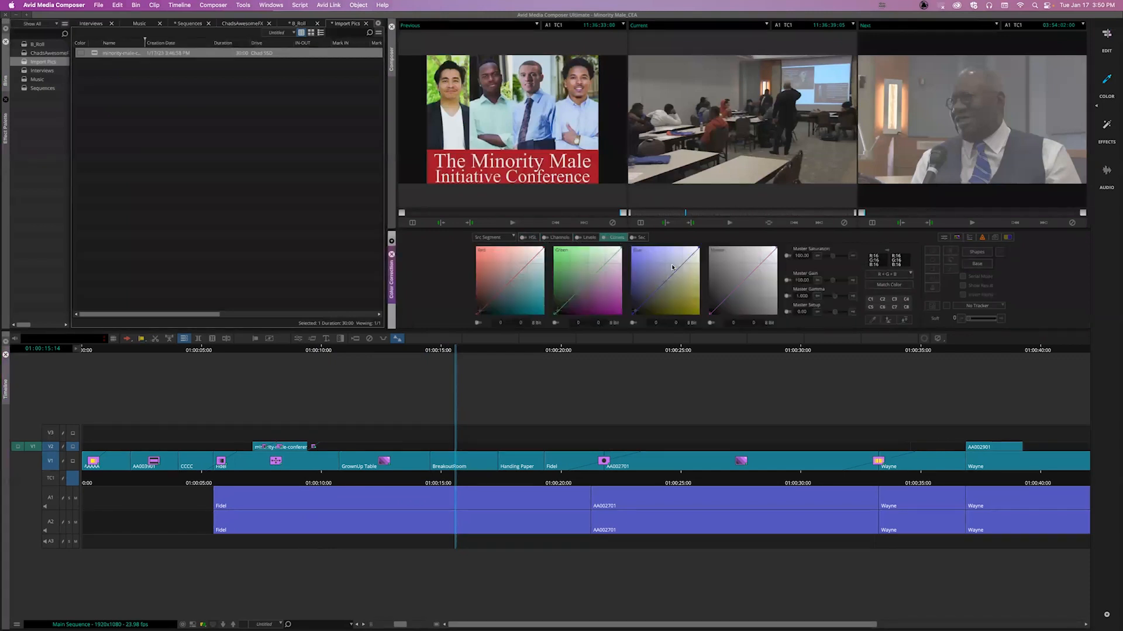
{"action": "left_click", "coordinate": [591, 238]}
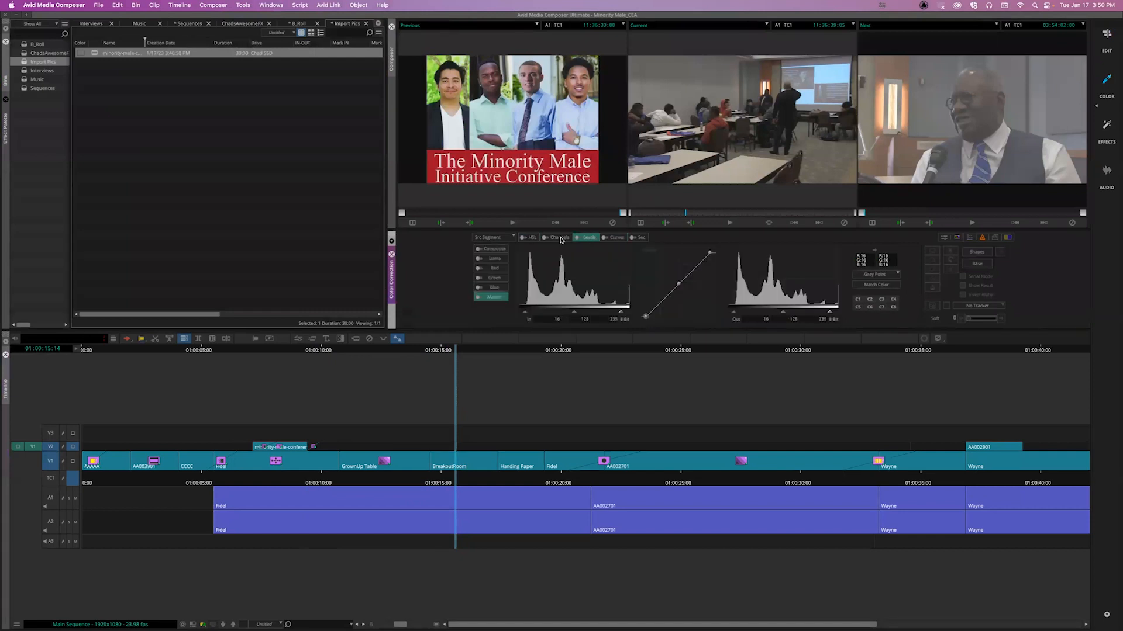
Step: Display the HSL Hue Offsets color wheels and enlarge the color correction area above the timeline
{"action": "left_click", "coordinate": [528, 237]}
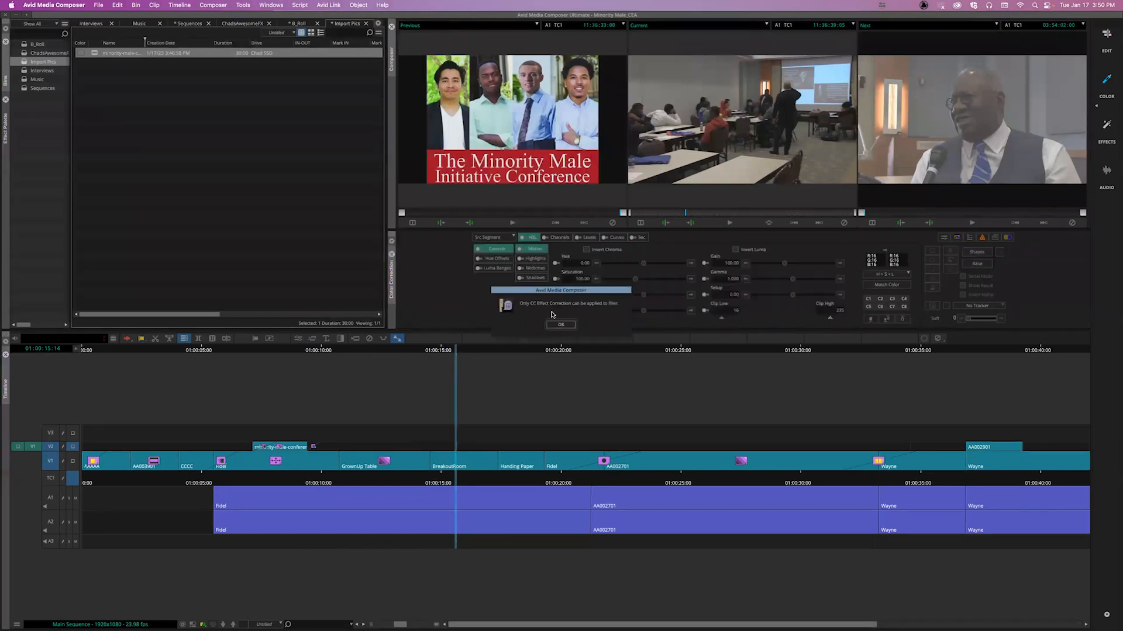
{"action": "left_click", "coordinate": [557, 326]}
{"action": "left_click", "coordinate": [495, 259]}
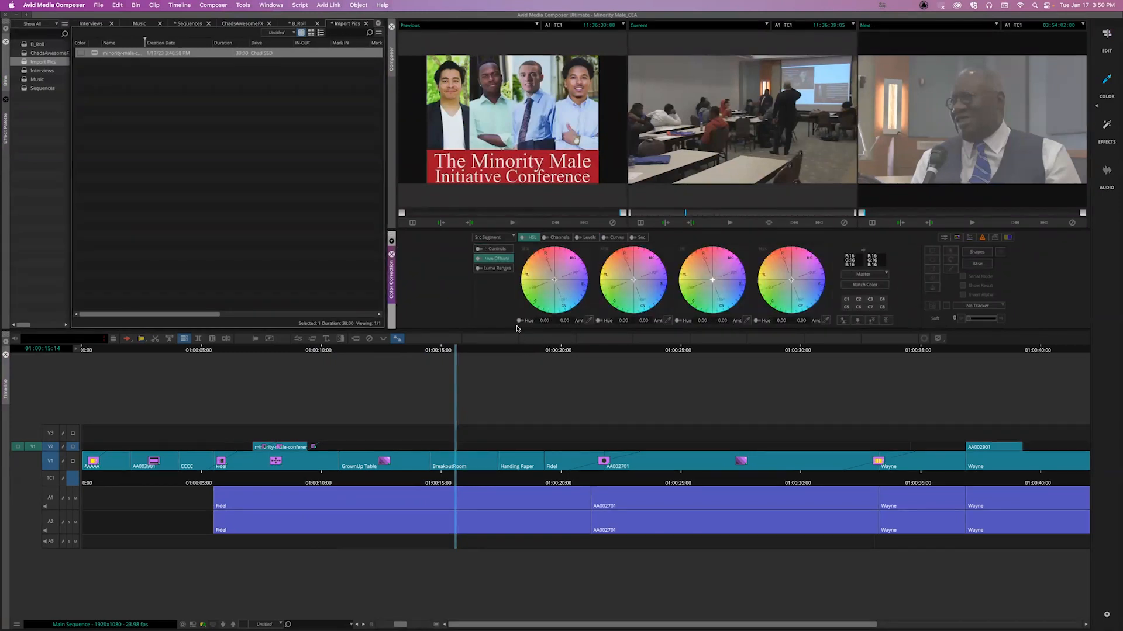
{"action": "left_click_drag", "start_coordinate": [518, 329], "coordinate": [518, 368]}
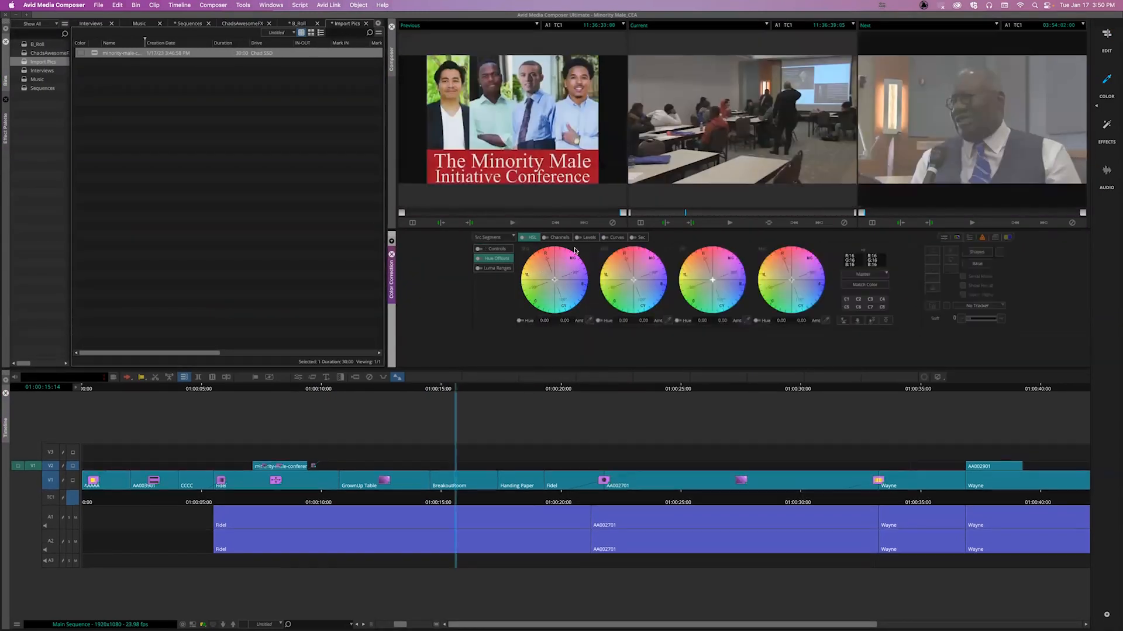
Step: Replace the previous-shot view with the Vectorscope and settle on the RGB Parade scope instead
{"action": "left_click", "coordinate": [447, 25]}
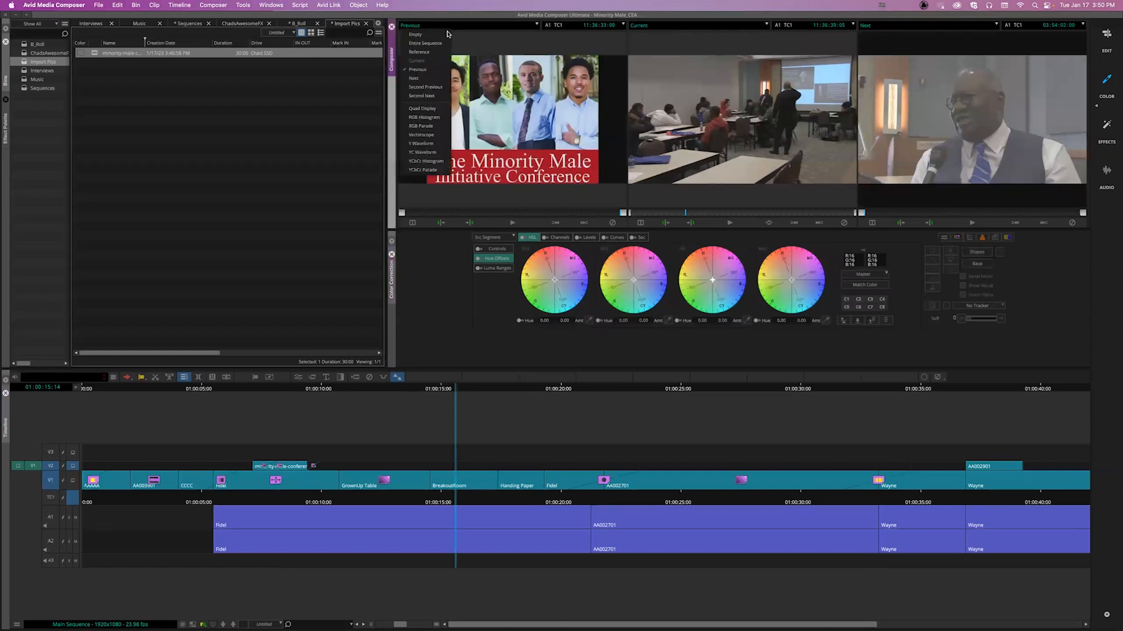
{"action": "left_click", "coordinate": [440, 135]}
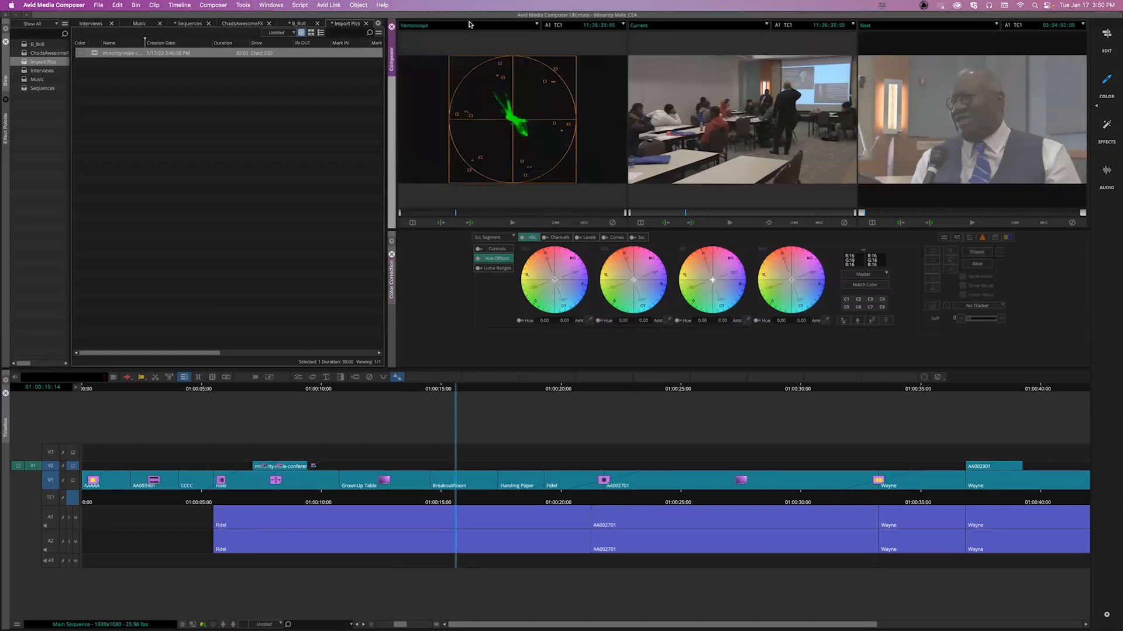
{"action": "left_click", "coordinate": [449, 102]}
{"action": "left_click", "coordinate": [435, 128]}
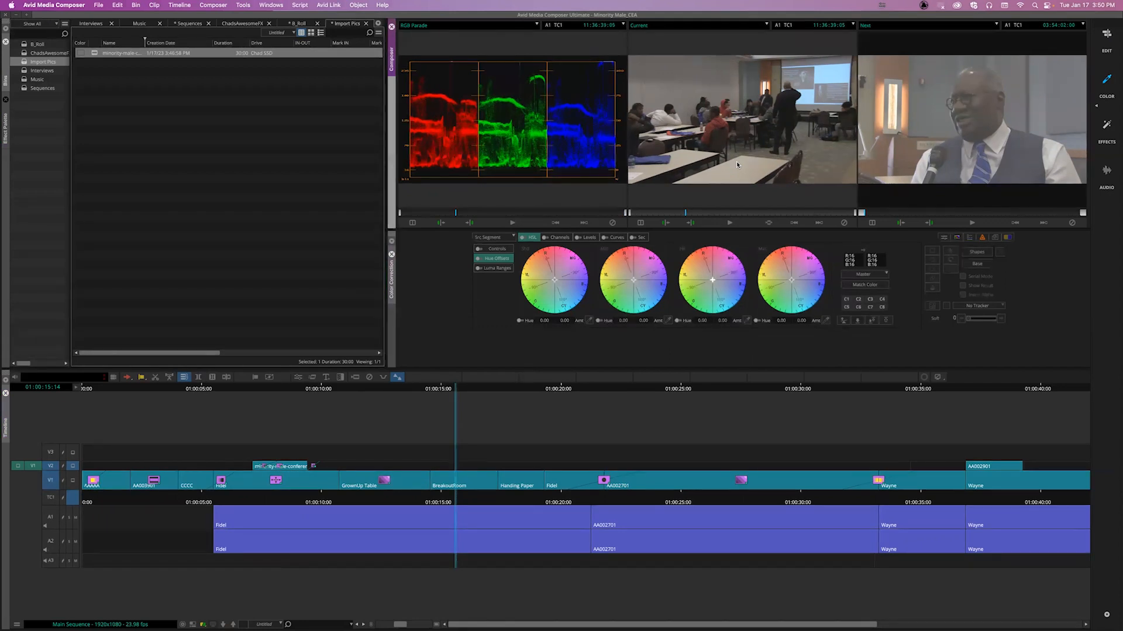
Step: Park at 01:00:15:07 in the BreakoutRoom clip and set the color correction type to CC Effect
{"action": "left_click_drag", "start_coordinate": [454, 499], "coordinate": [448, 499]}
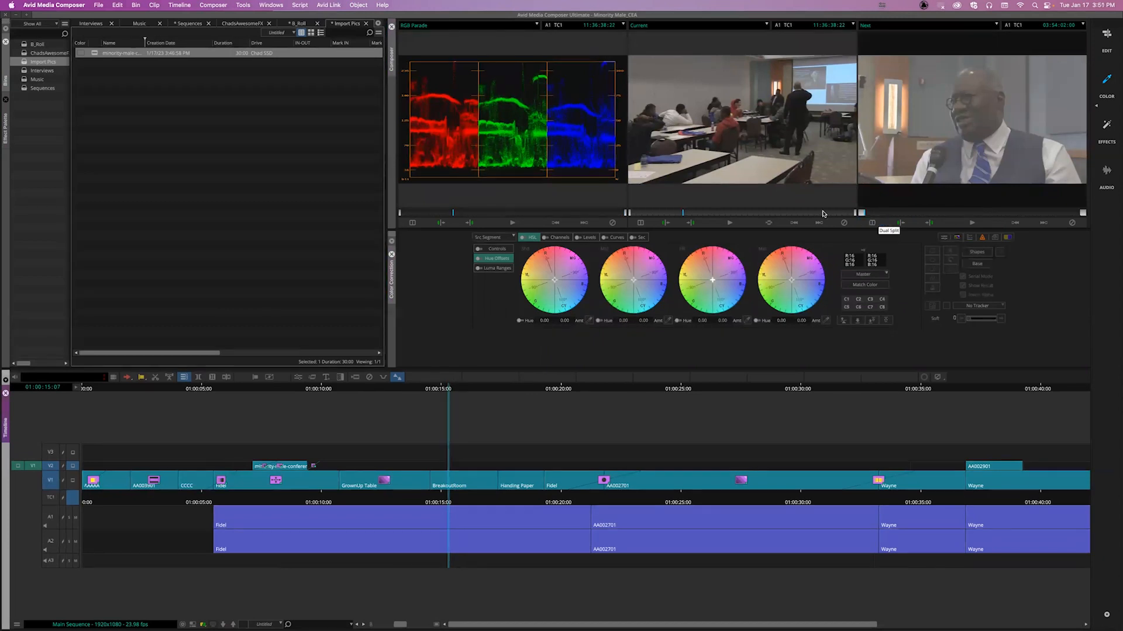
{"action": "left_click", "coordinate": [502, 239]}
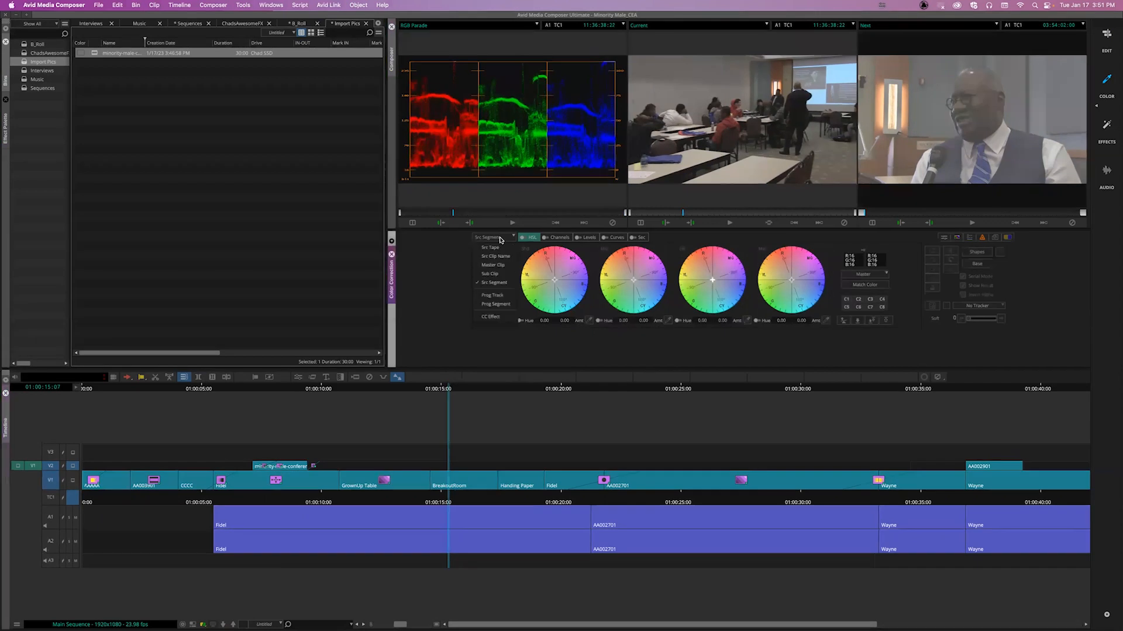
{"action": "left_click", "coordinate": [501, 318]}
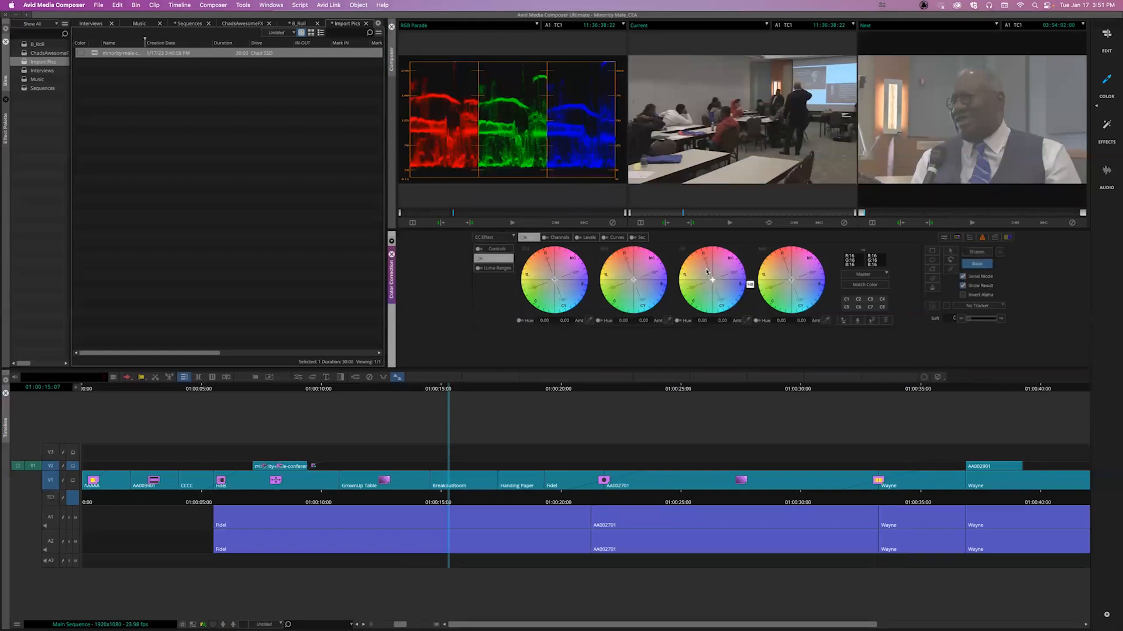
Step: Push the highlight, midtone and shadow hue offsets to strong red, blue and green, and bend the master curve into a steep S
{"action": "left_click_drag", "start_coordinate": [713, 282], "coordinate": [705, 258]}
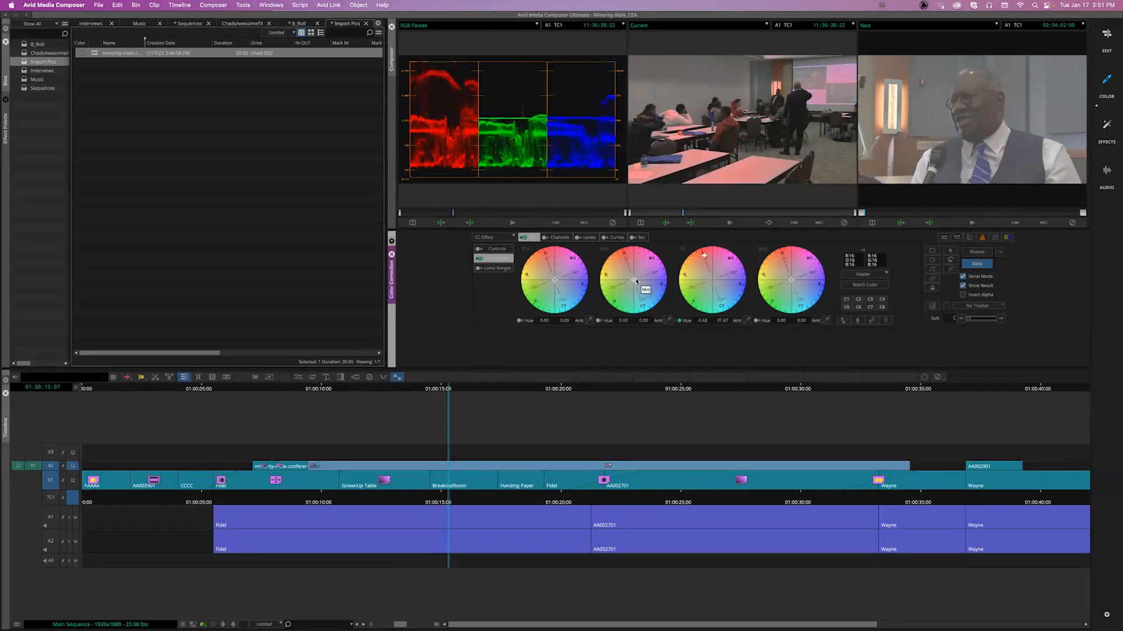
{"action": "left_click_drag", "start_coordinate": [634, 282], "coordinate": [664, 292]}
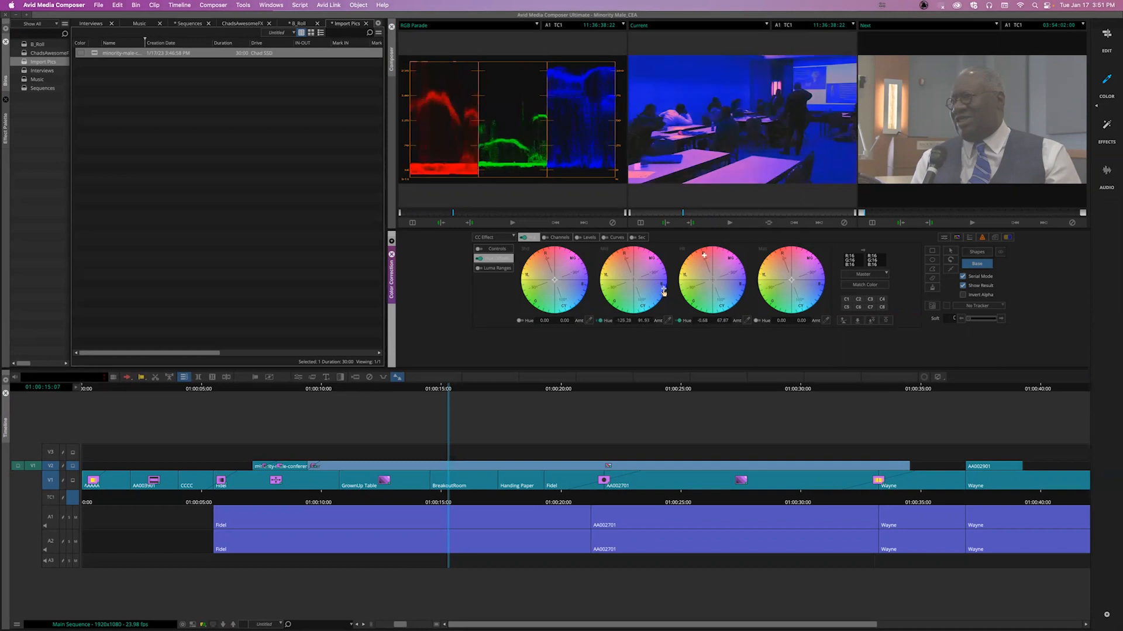
{"action": "left_click_drag", "start_coordinate": [554, 283], "coordinate": [562, 294]}
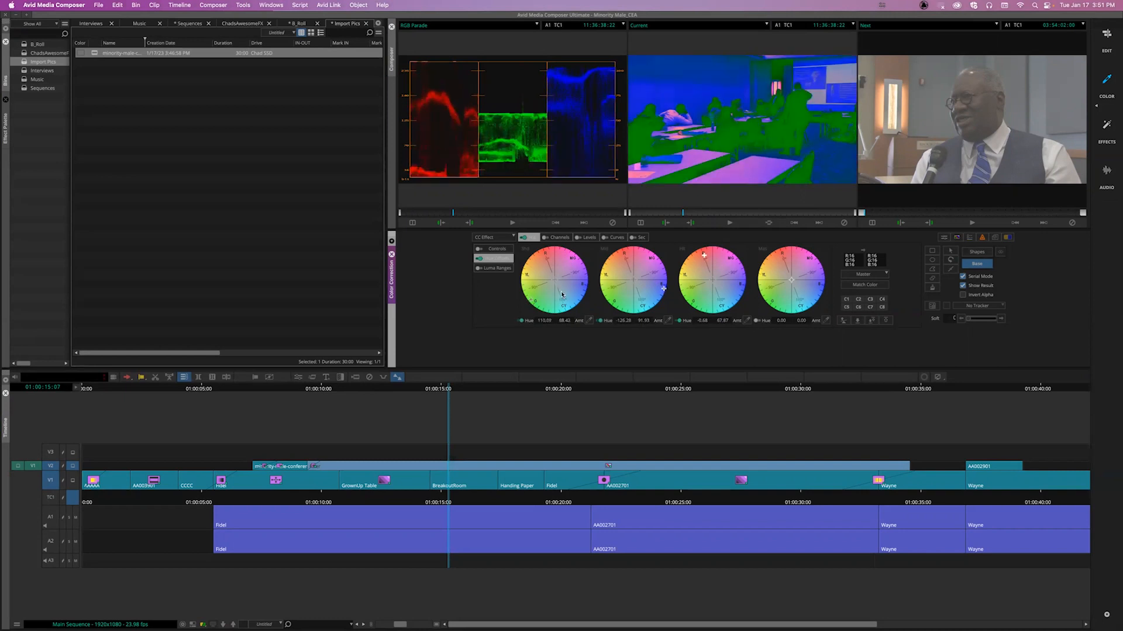
{"action": "left_click", "coordinate": [615, 238]}
{"action": "left_click_drag", "start_coordinate": [724, 303], "coordinate": [747, 264]}
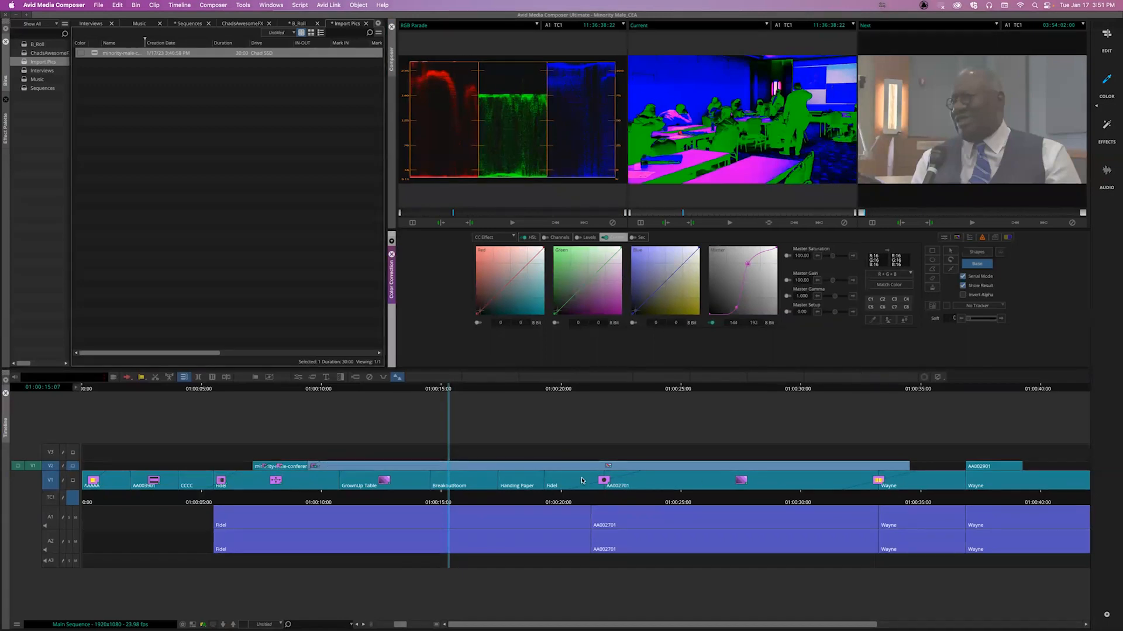
Step: Undo the master curve and hue offset changes one by one until the original picture color is restored
{"action": "key", "text": "super+z"}
{"action": "key", "text": "super+z"}
{"action": "key", "text": "super+z"}
{"action": "key", "text": "super+z"}
{"action": "key", "text": "super+z"}
{"action": "key", "text": "super+z"}
{"action": "key", "text": "super+z"}
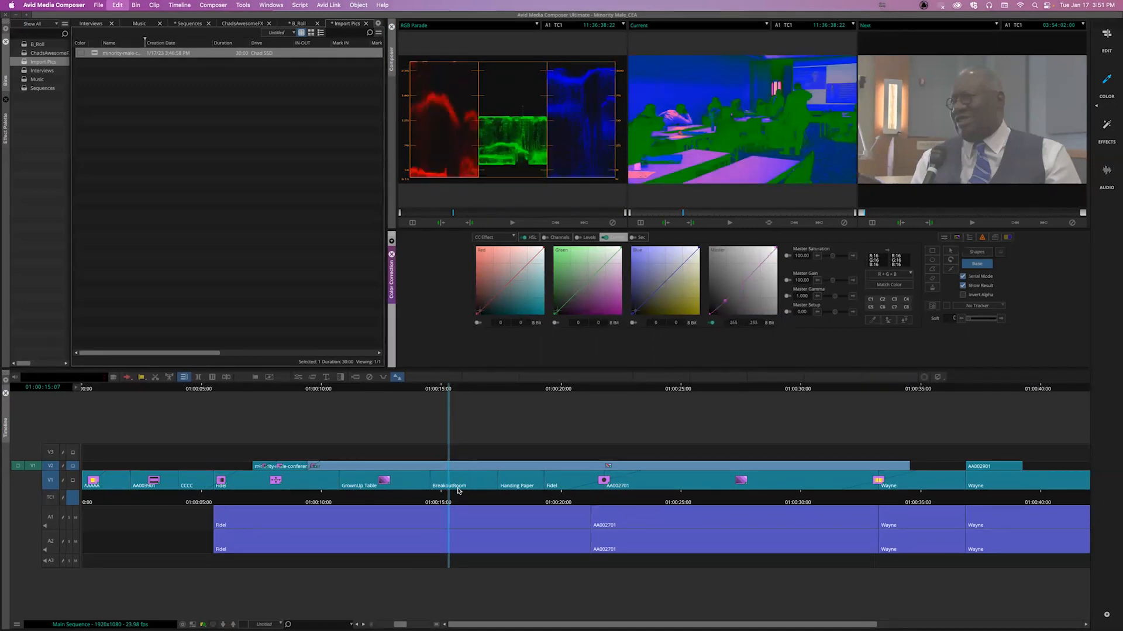
{"action": "key", "text": "super+z"}
{"action": "key", "text": "super+z"}
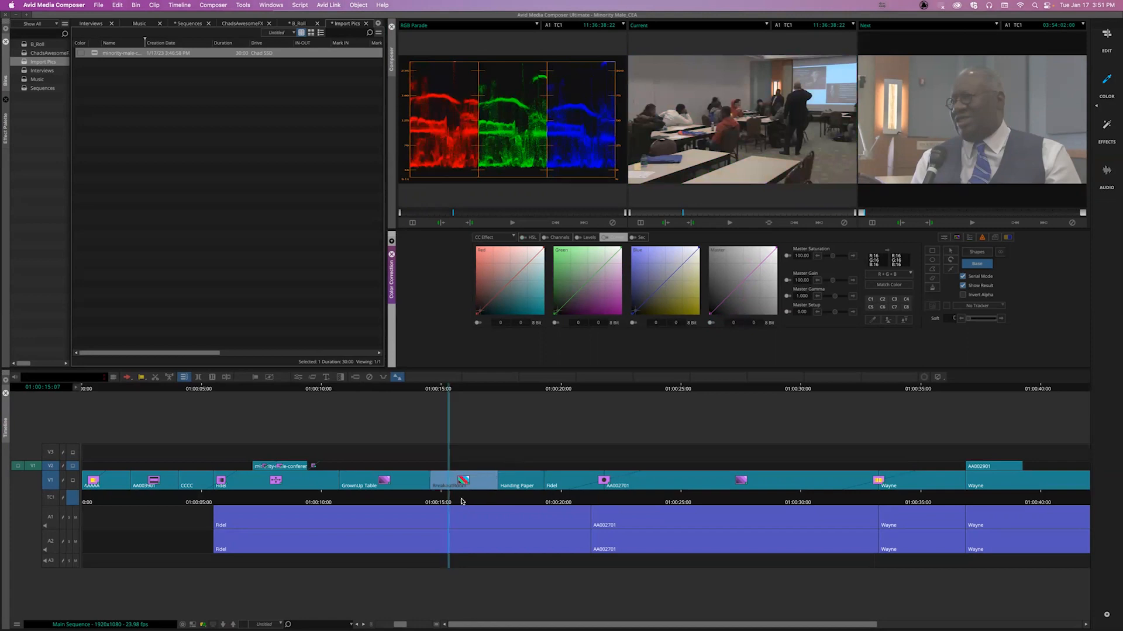
Step: Make V1 the active video track and pull the BreakoutRoom clip's green curve down to give a strong magenta cast
{"action": "left_click", "coordinate": [462, 501]}
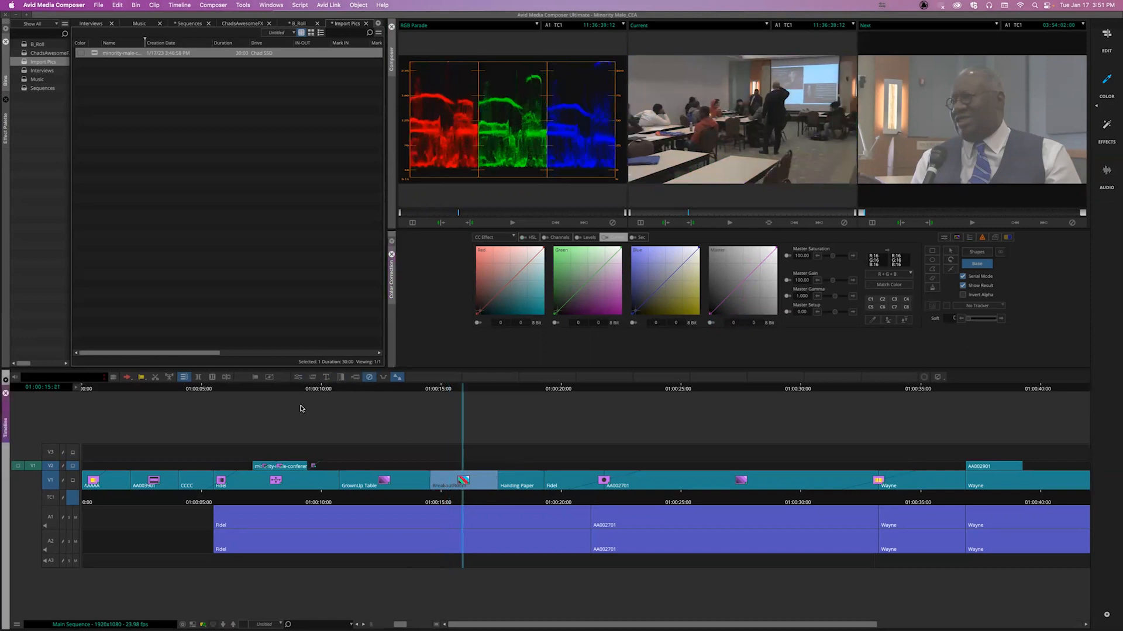
{"action": "left_click", "coordinate": [51, 470]}
{"action": "left_click", "coordinate": [589, 288]}
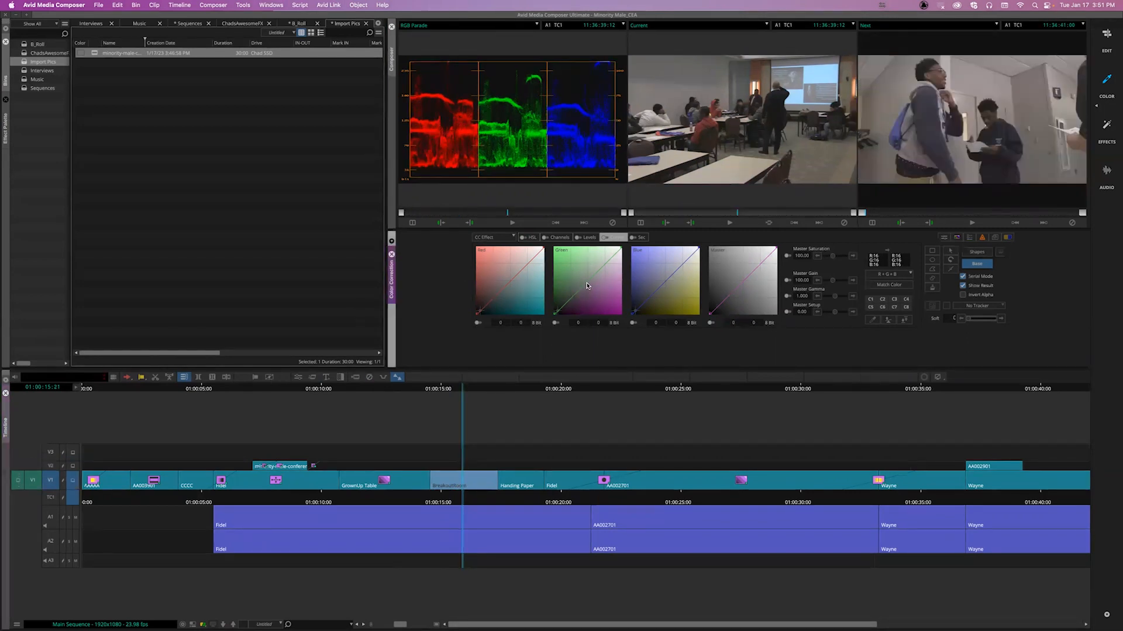
{"action": "left_click_drag", "start_coordinate": [587, 286], "coordinate": [600, 302]}
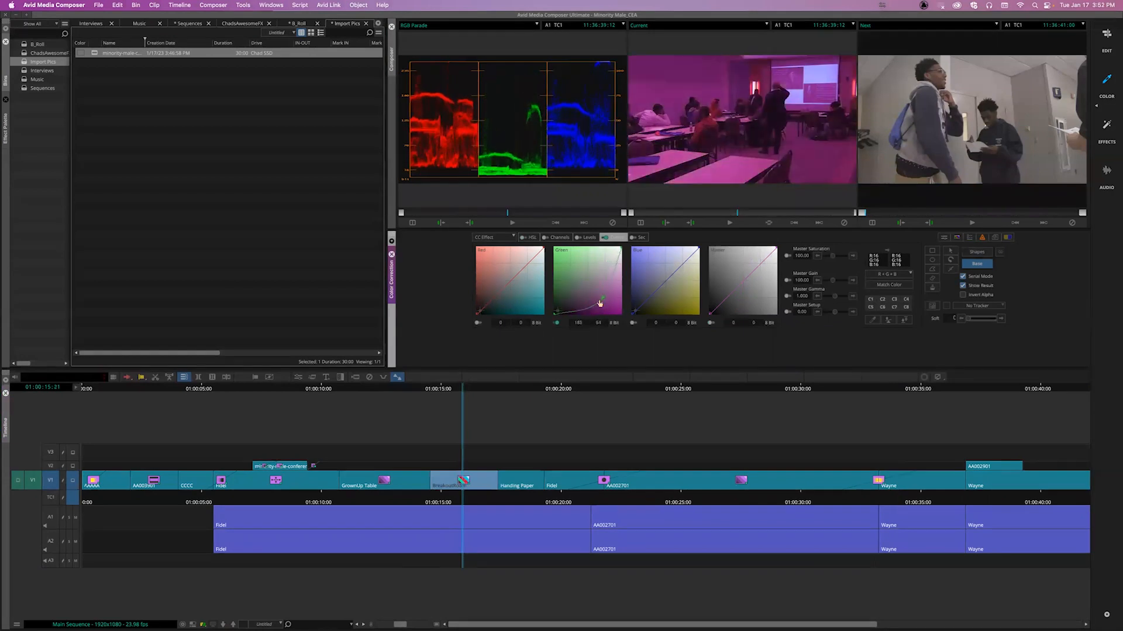
Step: Raise the BreakoutRoom clip's red curve above the diagonal, and clear all color correction from the clip
{"action": "left_click_drag", "start_coordinate": [511, 285], "coordinate": [504, 274]}
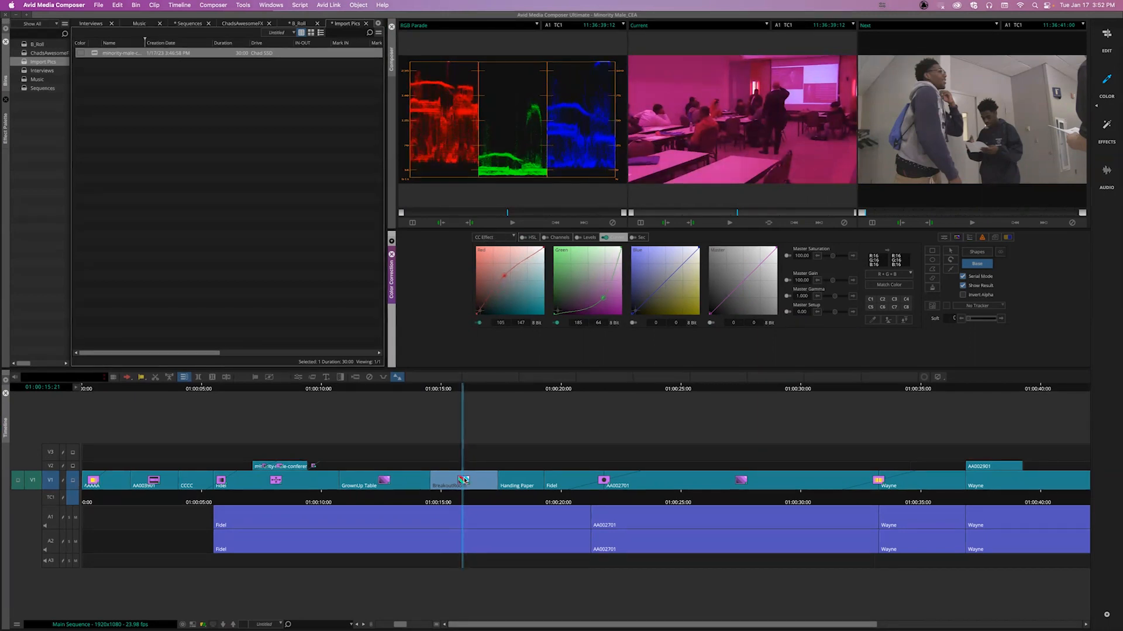
{"action": "key", "text": "Delete"}
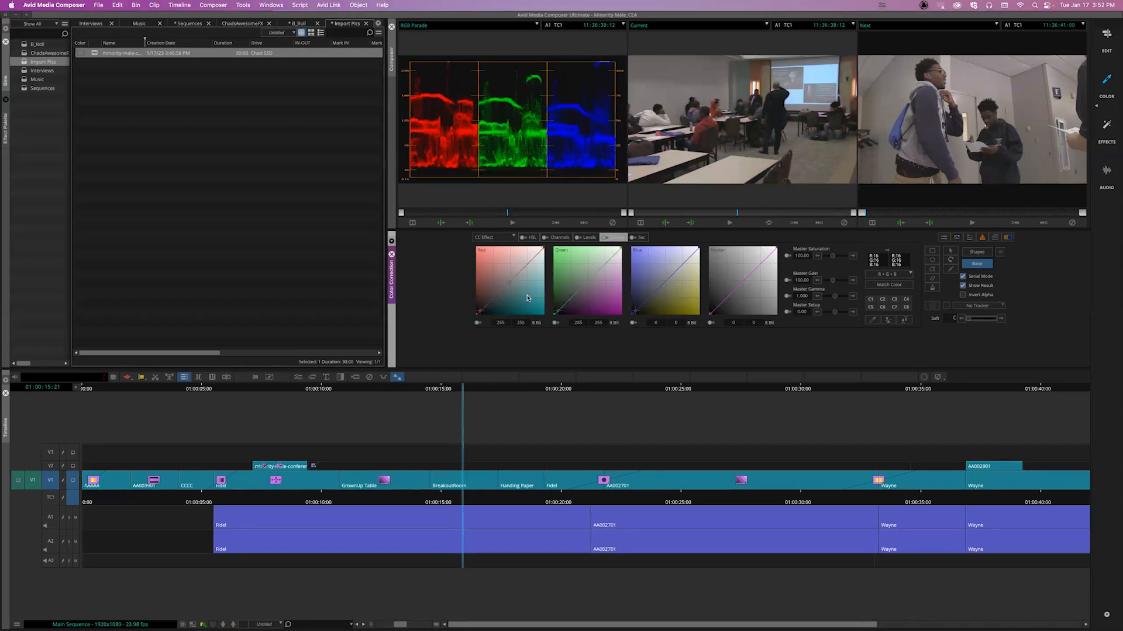
{"action": "left_click", "coordinate": [533, 237]}
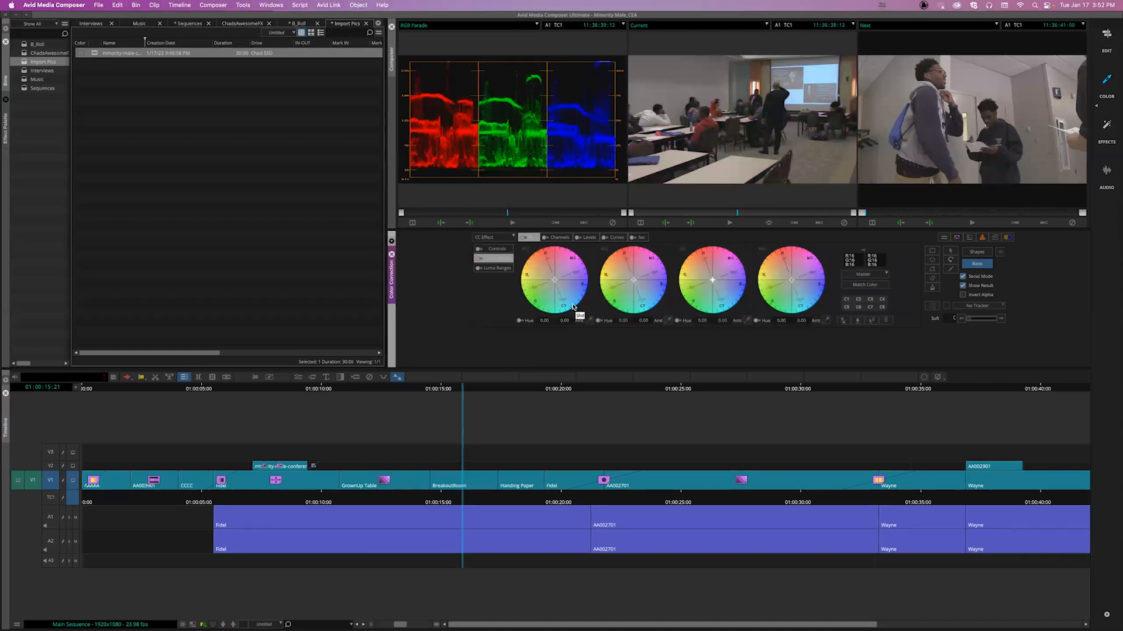
{"action": "left_click", "coordinate": [498, 250]}
{"action": "left_click", "coordinate": [506, 263]}
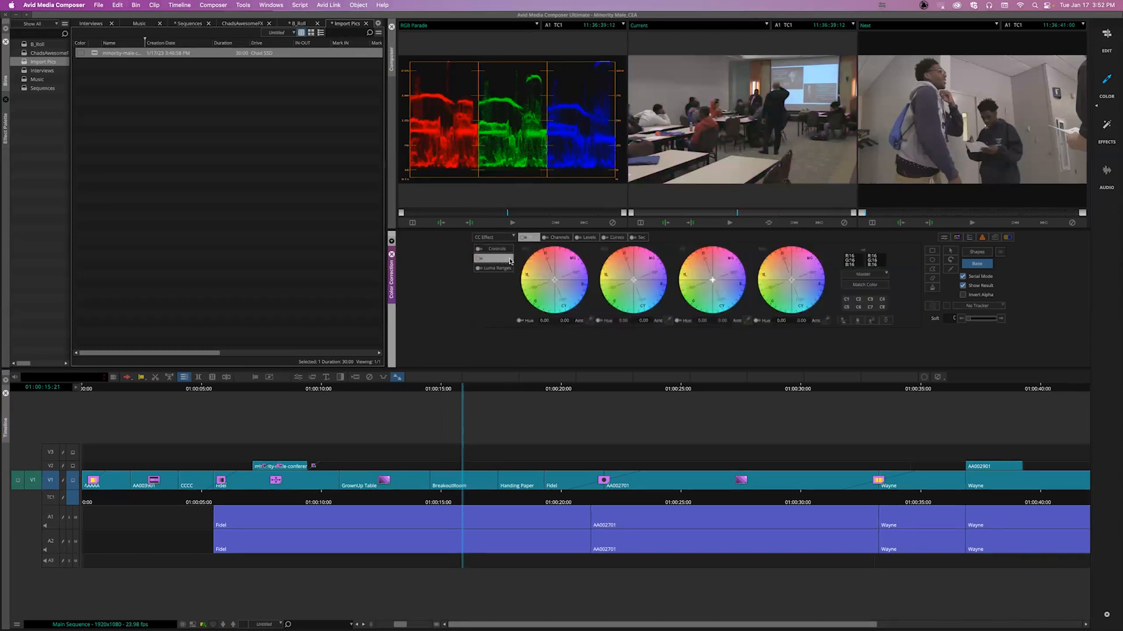
{"action": "left_click", "coordinate": [617, 239]}
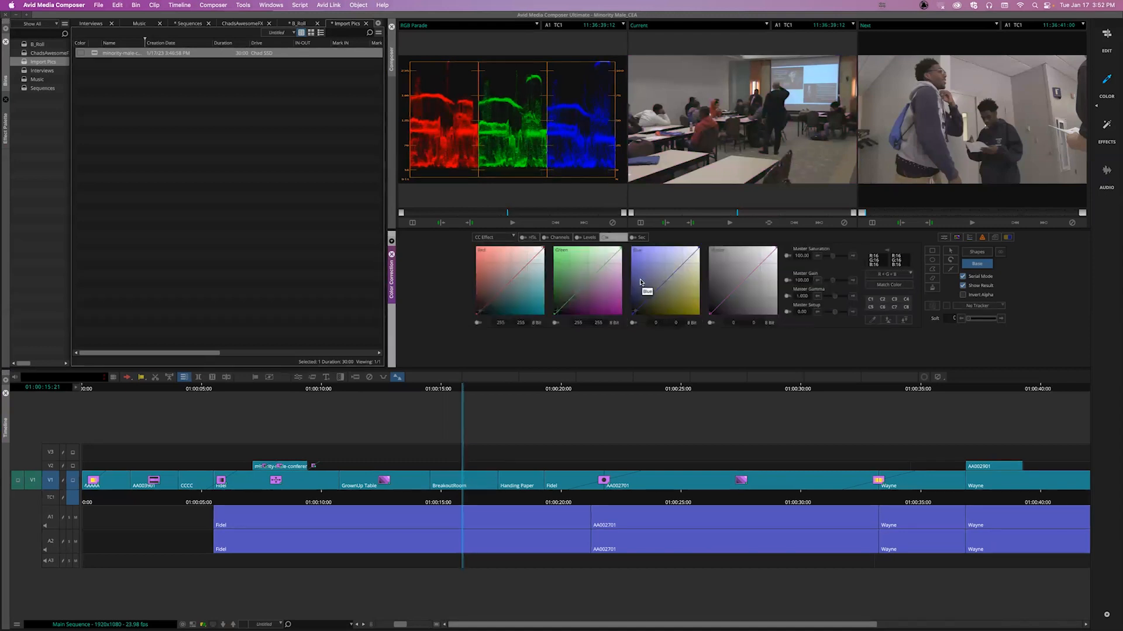
Step: Try automatic color balance and Auto Contrast with the HSL hue offsets on the BreakoutRoom clip, undoing the adjustments
{"action": "left_click", "coordinate": [530, 238]}
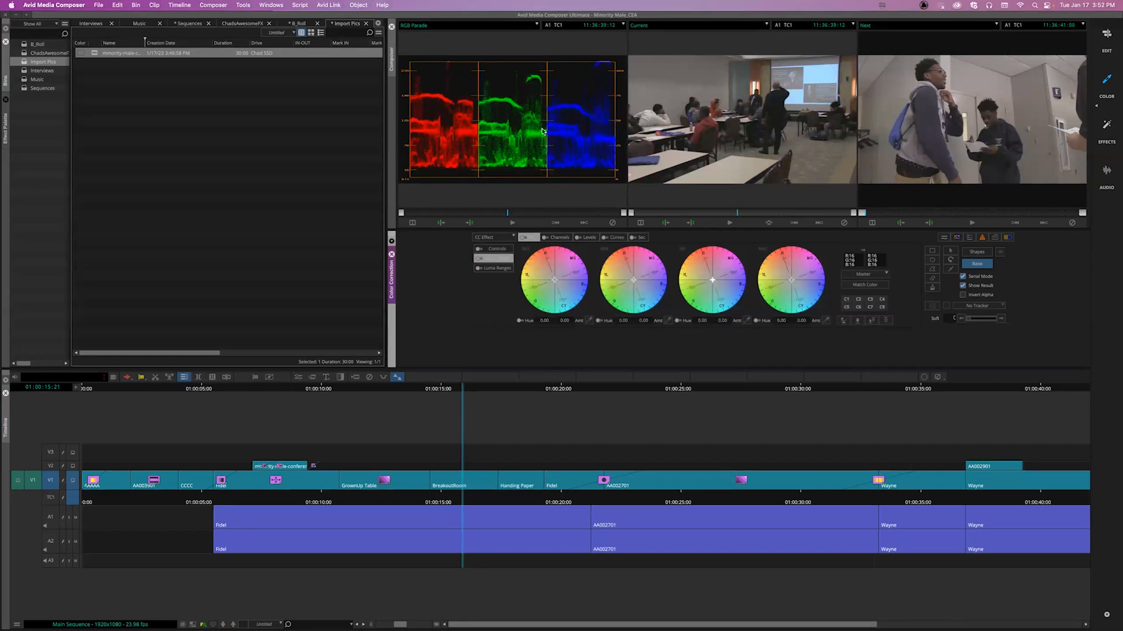
{"action": "left_click", "coordinate": [843, 322]}
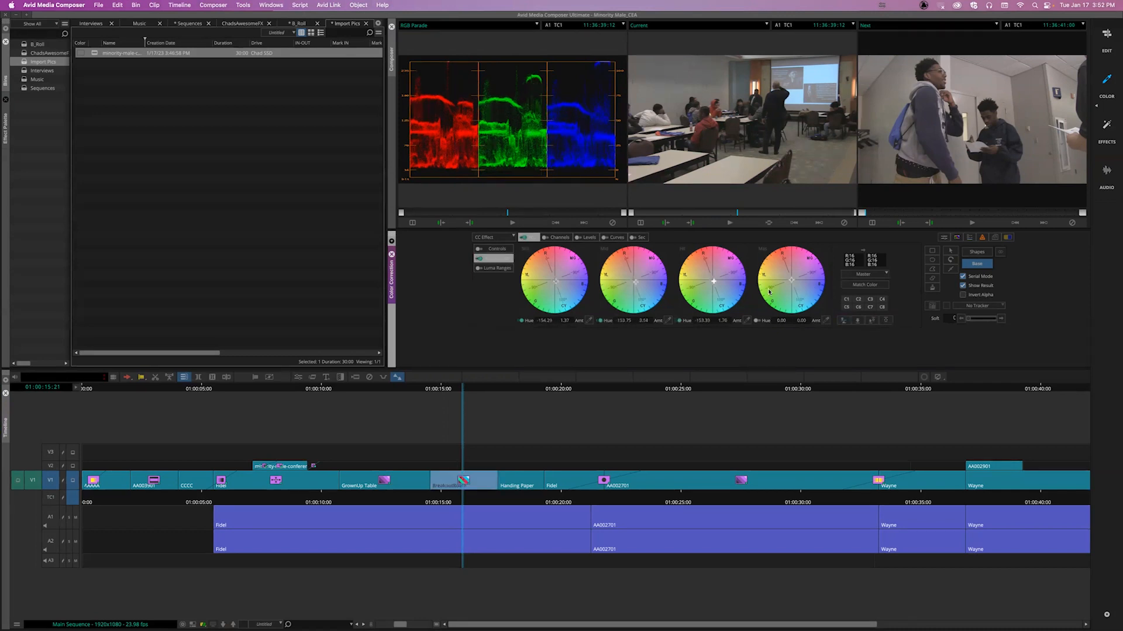
{"action": "key", "text": "super+z"}
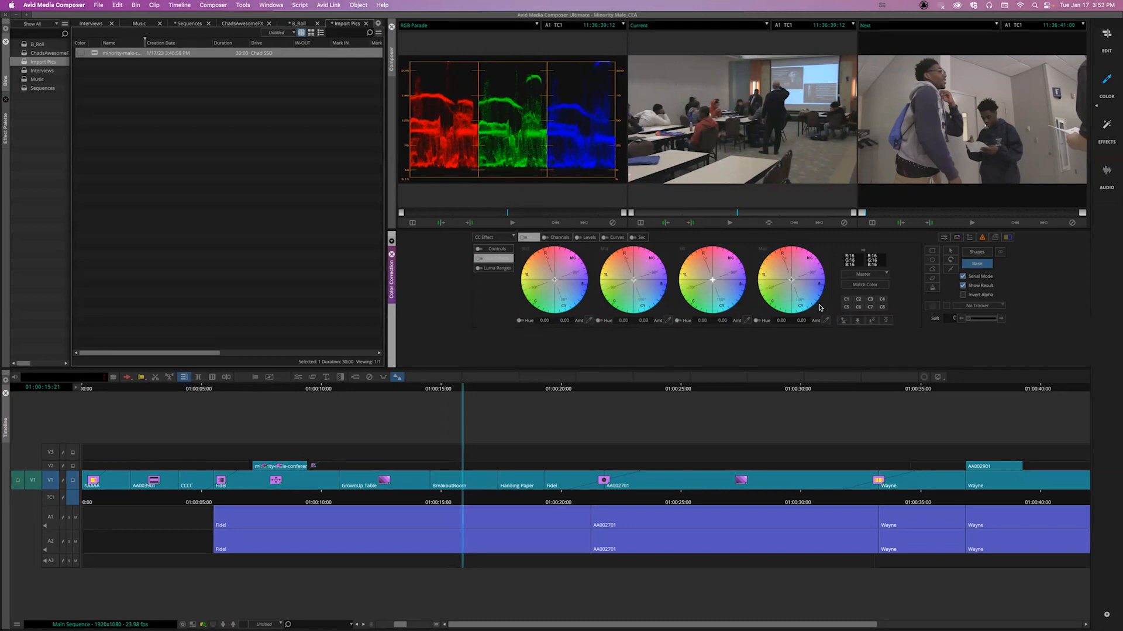
{"action": "left_click", "coordinate": [844, 321]}
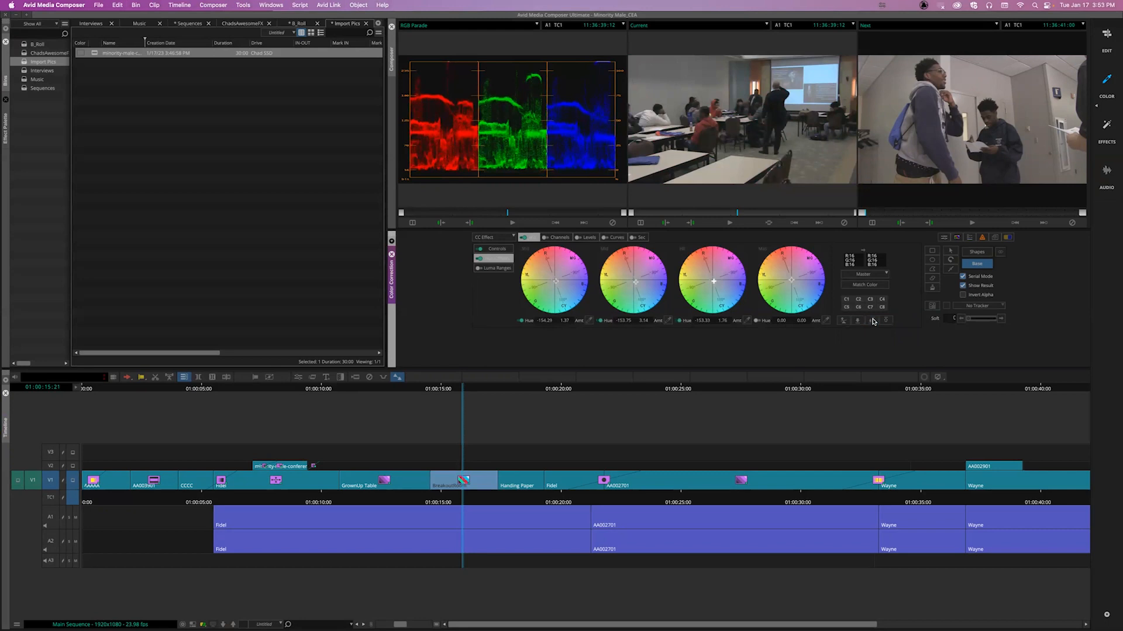
{"action": "key", "text": "super+z"}
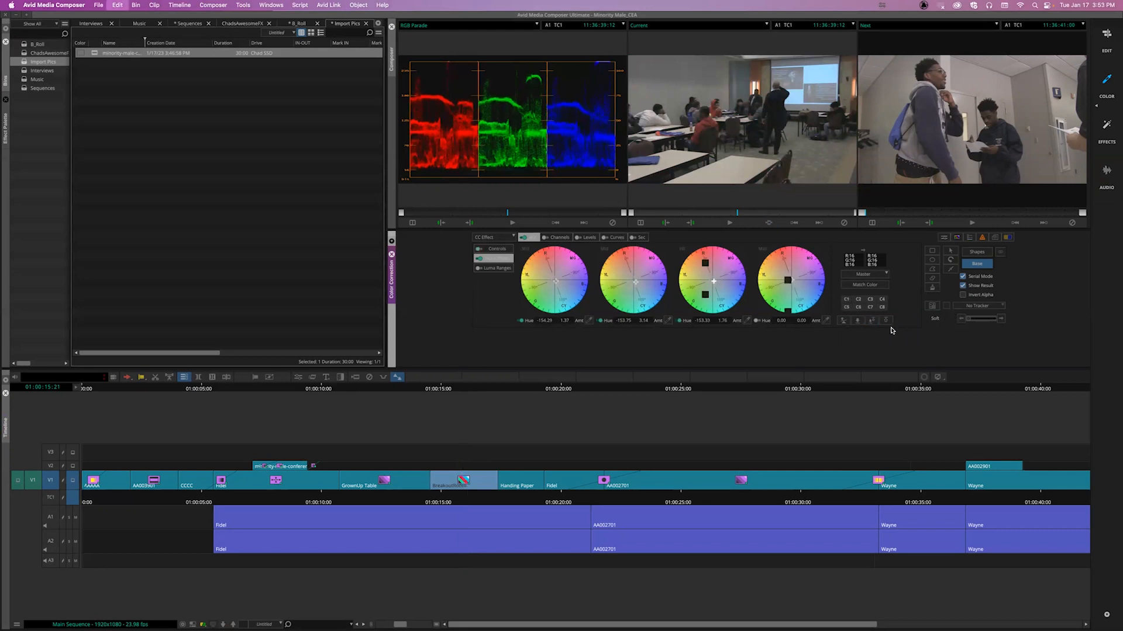
{"action": "left_click", "coordinate": [872, 321]}
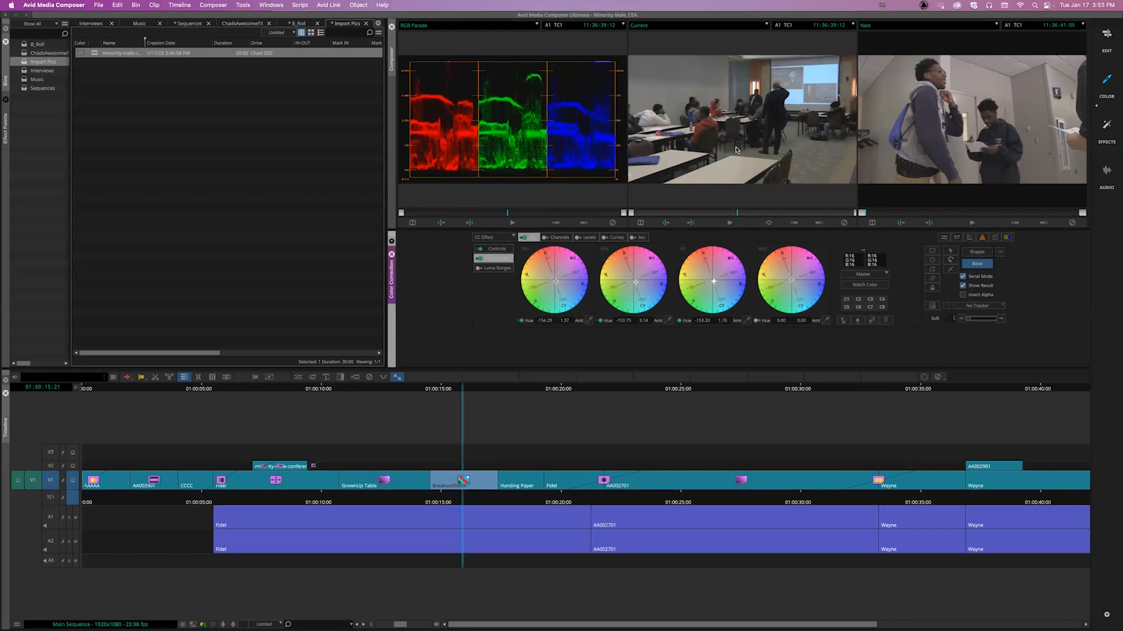
{"action": "key", "text": "super+z"}
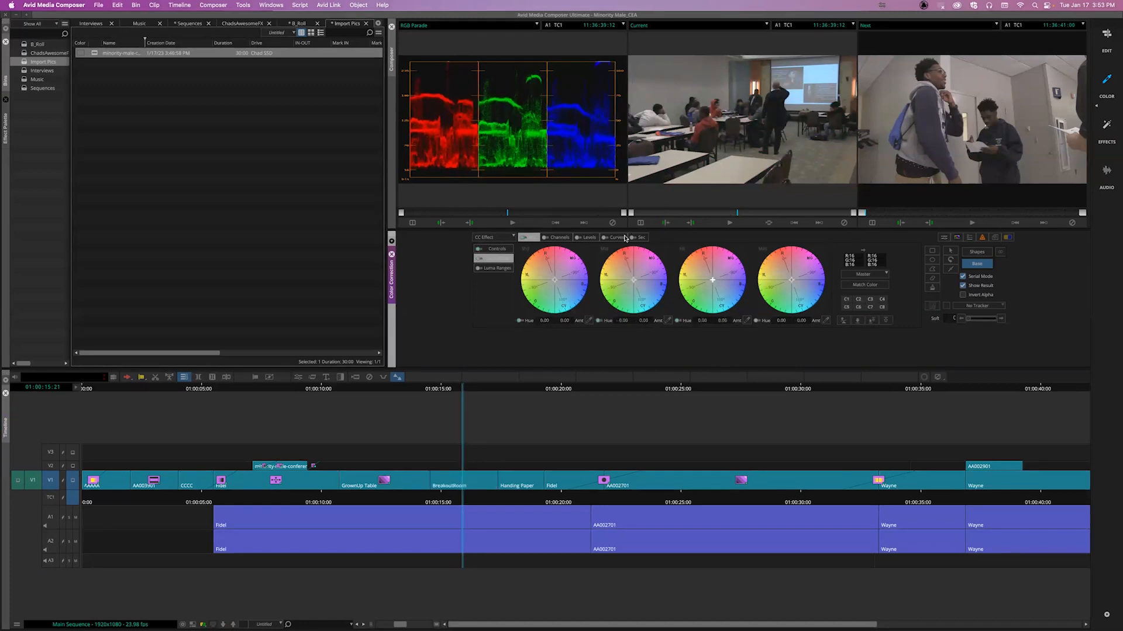
Step: Try automatic color balance and Auto Contrast with the Curves controls on the BreakoutRoom clip, and undo both
{"action": "left_click", "coordinate": [624, 238]}
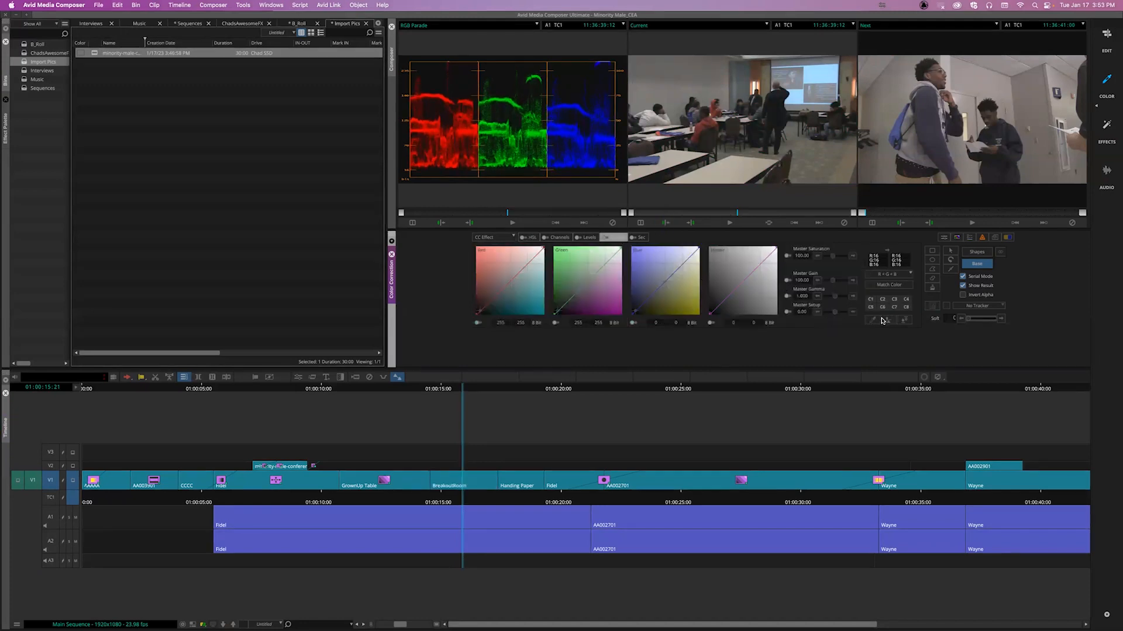
{"action": "left_click", "coordinate": [887, 321]}
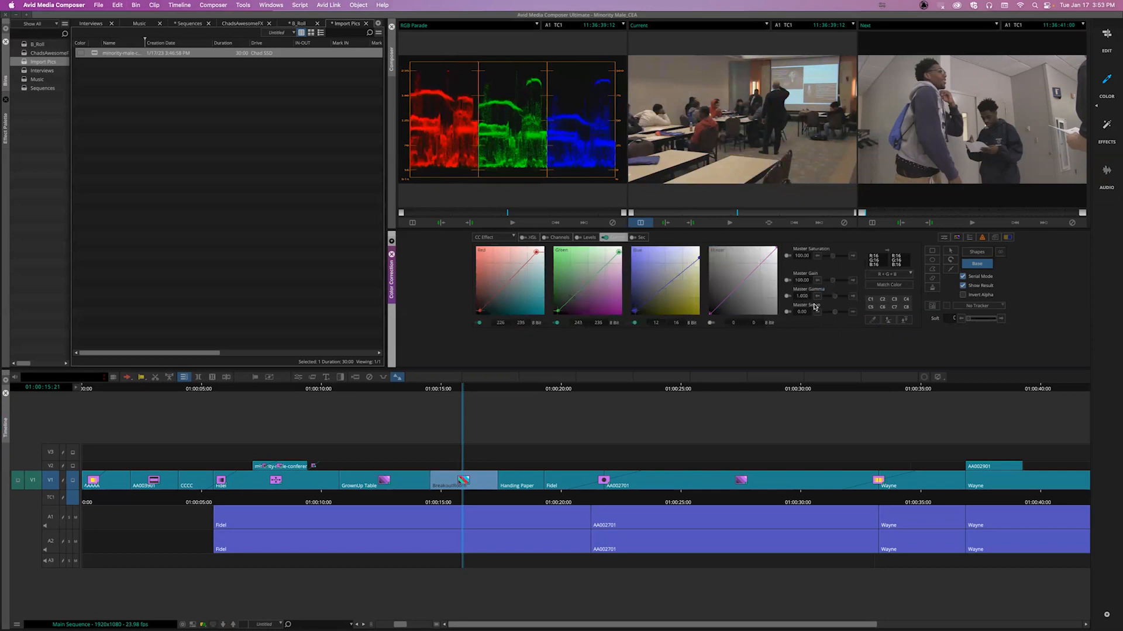
{"action": "left_click", "coordinate": [906, 321]}
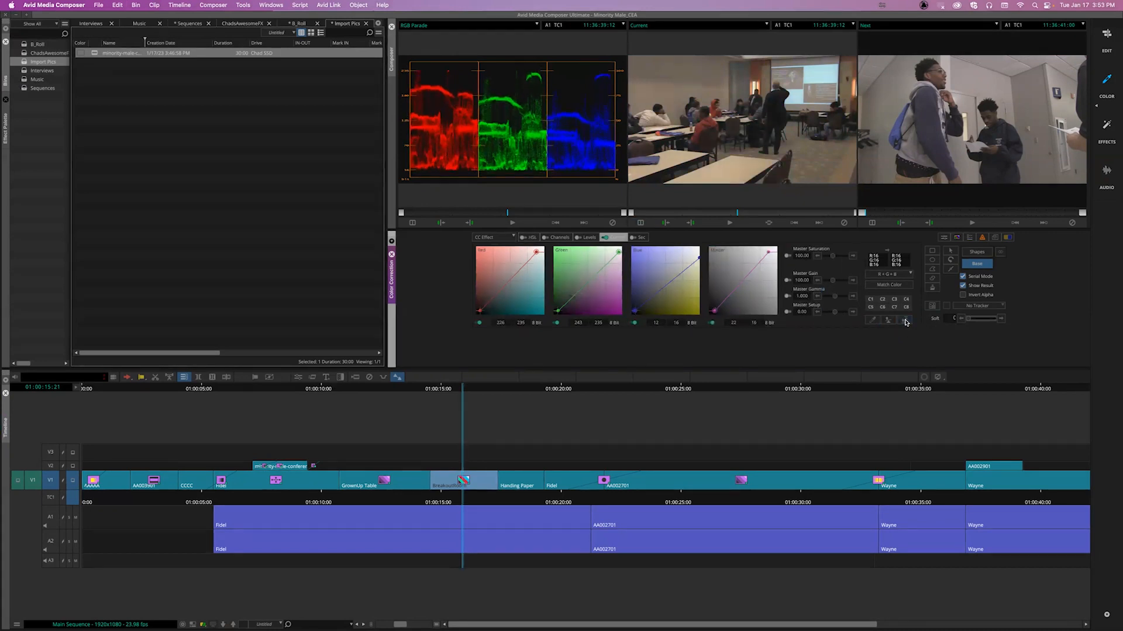
{"action": "key", "text": "super+z"}
{"action": "key", "text": "super+z"}
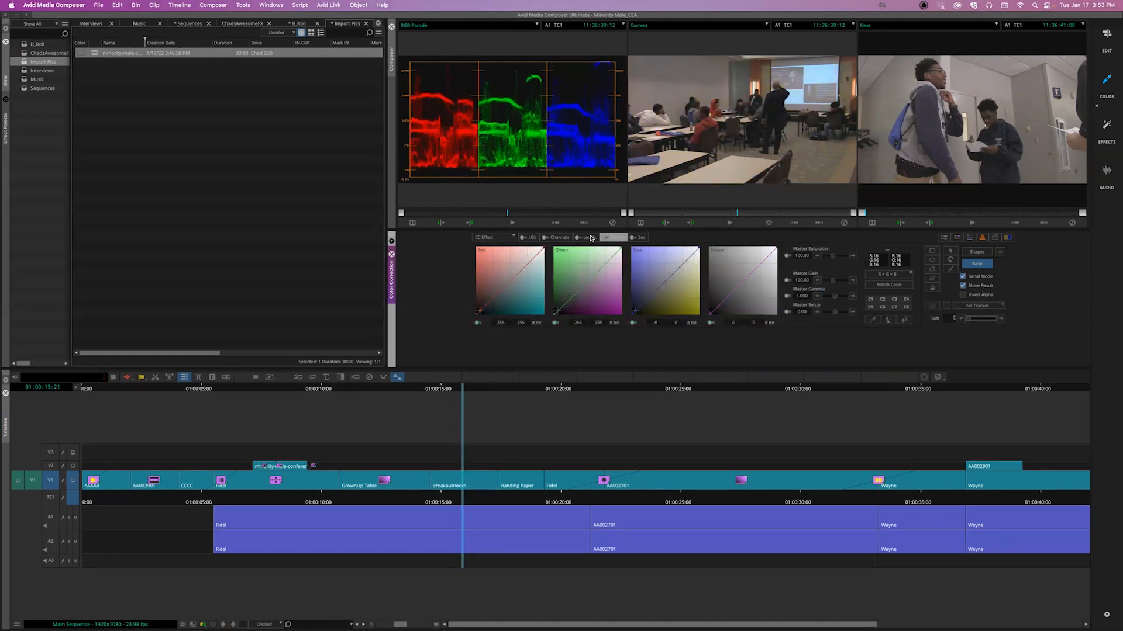
Step: Try both automatic balance and Auto Contrast again in the HSL controls, and undo them
{"action": "left_click", "coordinate": [533, 238]}
{"action": "left_click", "coordinate": [842, 321]}
{"action": "left_click", "coordinate": [871, 321]}
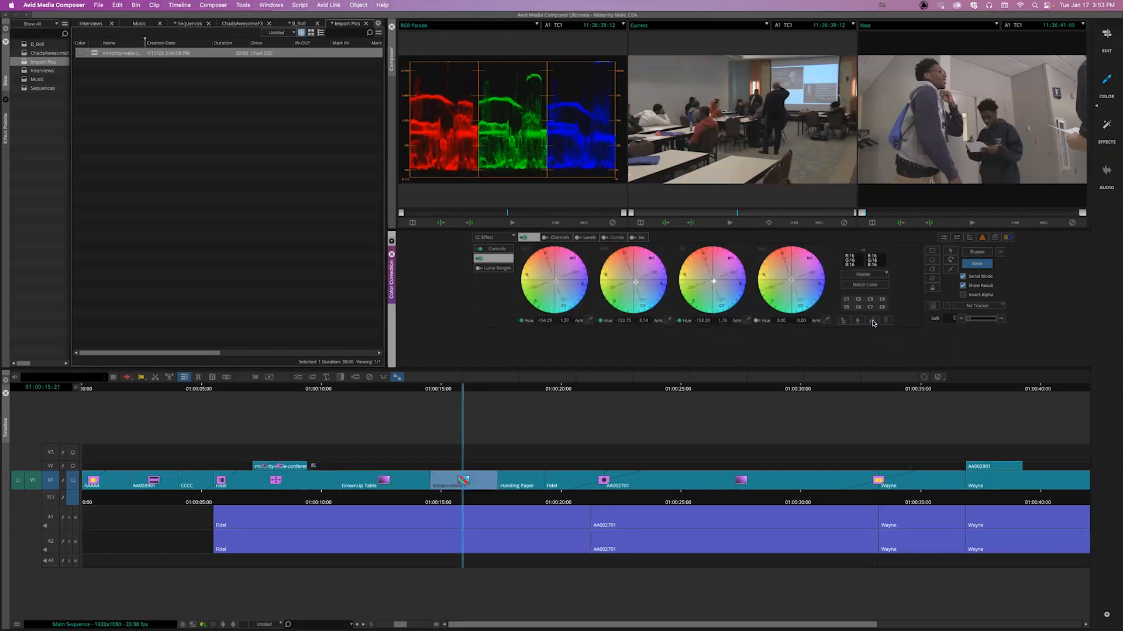
{"action": "key", "text": "super+z"}
{"action": "key", "text": "super+z"}
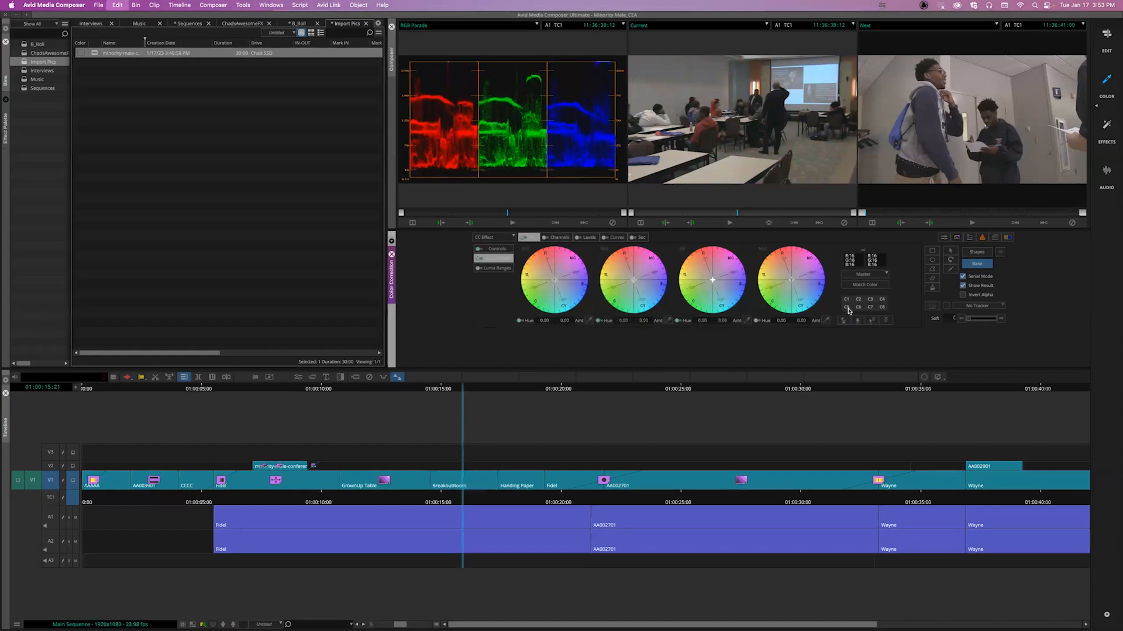
Step: Try both automatic balance and Auto Contrast again in the Curves controls, and undo them
{"action": "left_click", "coordinate": [617, 238]}
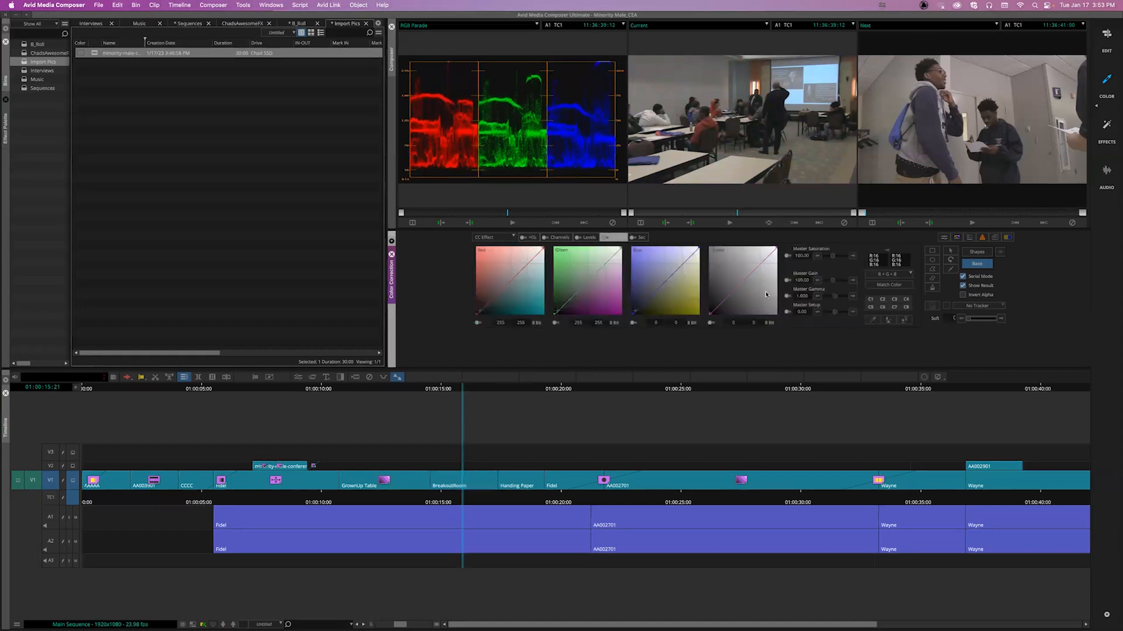
{"action": "left_click", "coordinate": [890, 321]}
{"action": "left_click", "coordinate": [906, 322]}
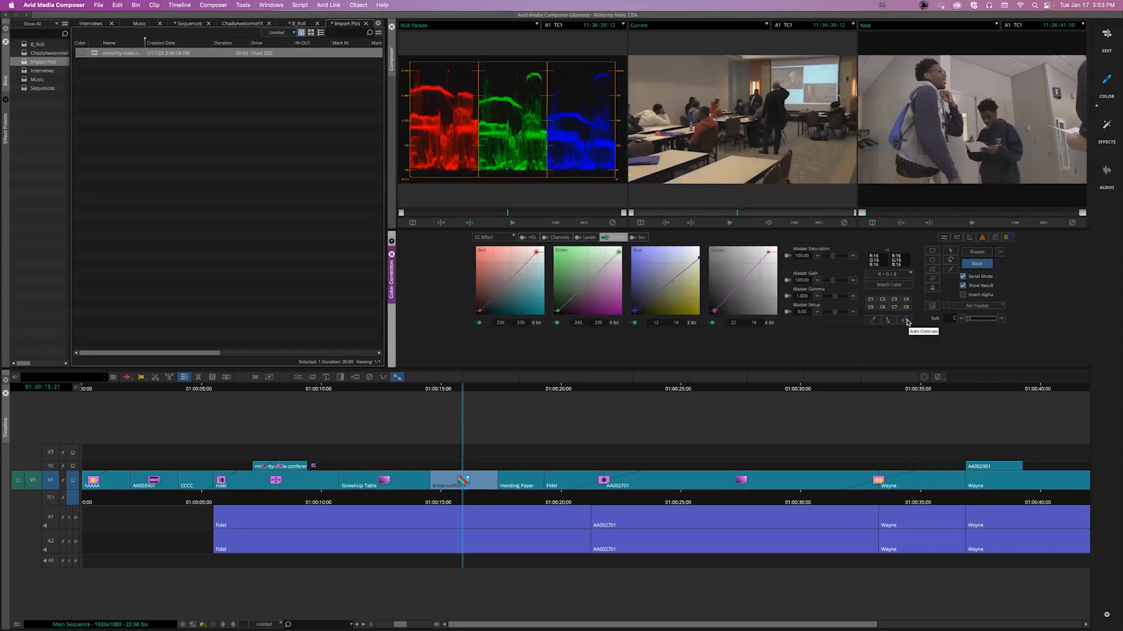
{"action": "key", "text": "super+z"}
Step: Auto-balance the BreakoutRoom clip in HSL, and test removing and restoring its color correction effect, ending with the effect removed
{"action": "left_click", "coordinate": [529, 238]}
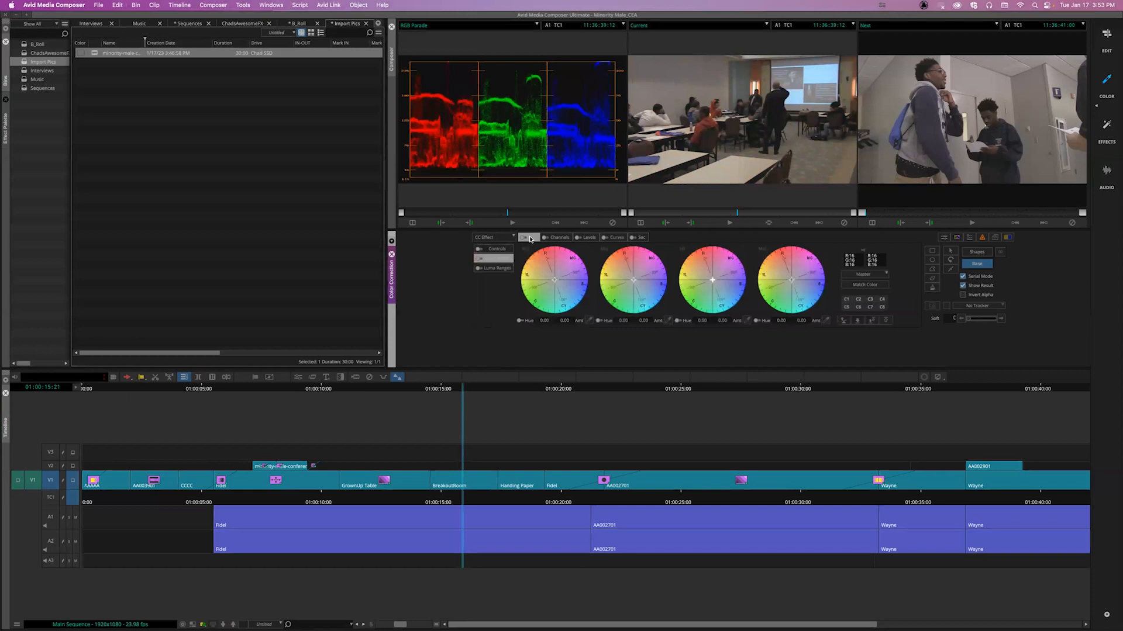
{"action": "left_click", "coordinate": [843, 321]}
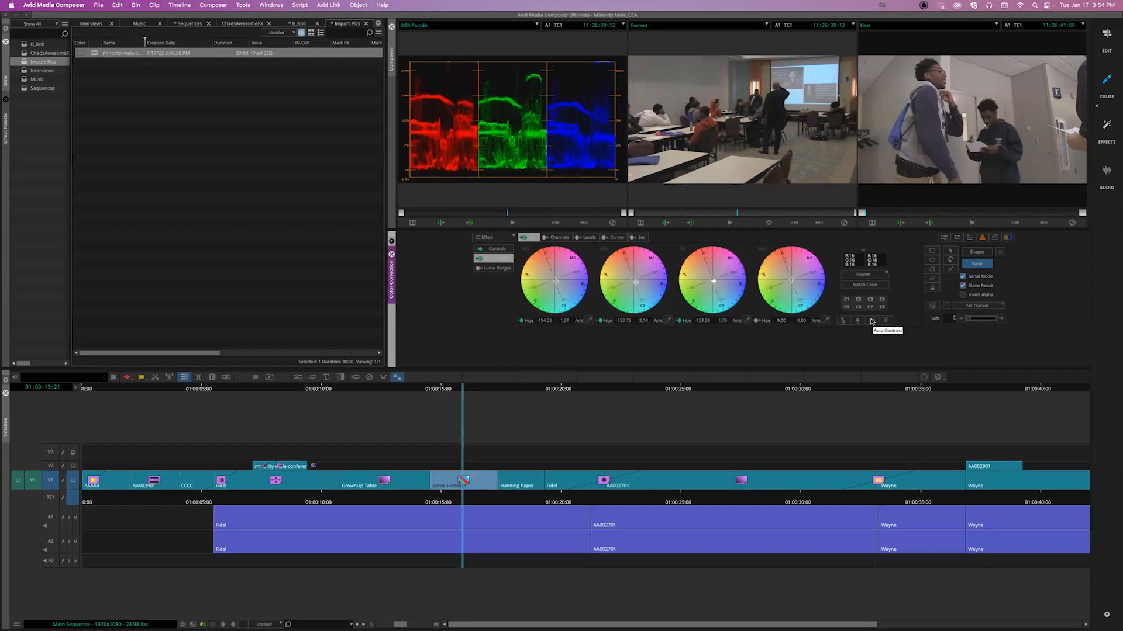
{"action": "key", "text": "space"}
{"action": "left_click", "coordinate": [369, 378]}
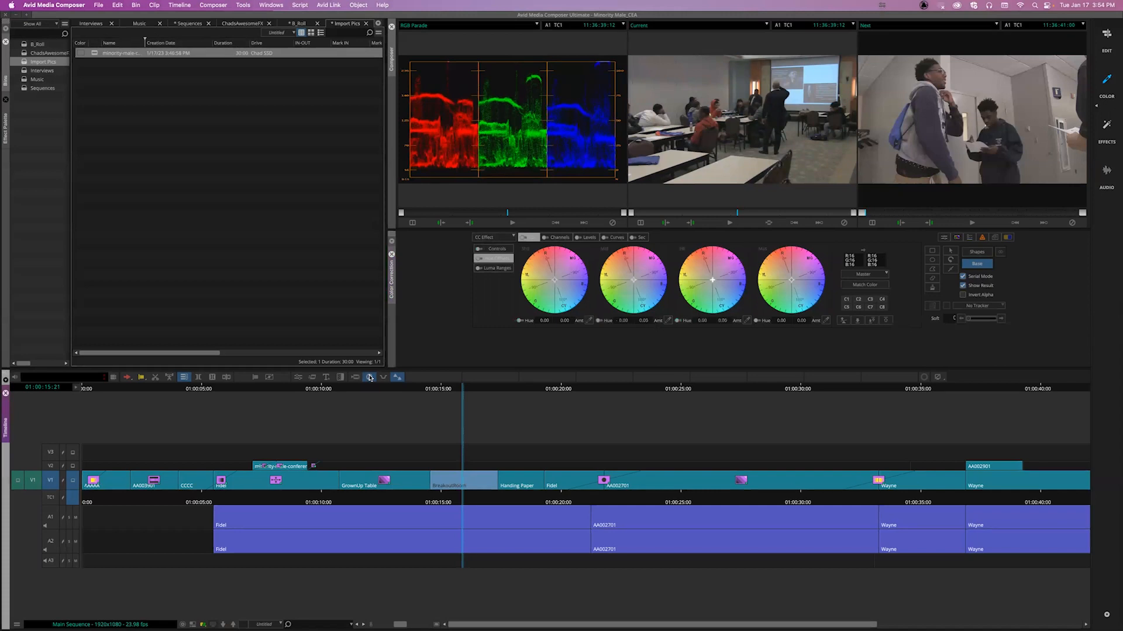
{"action": "key", "text": "super+z"}
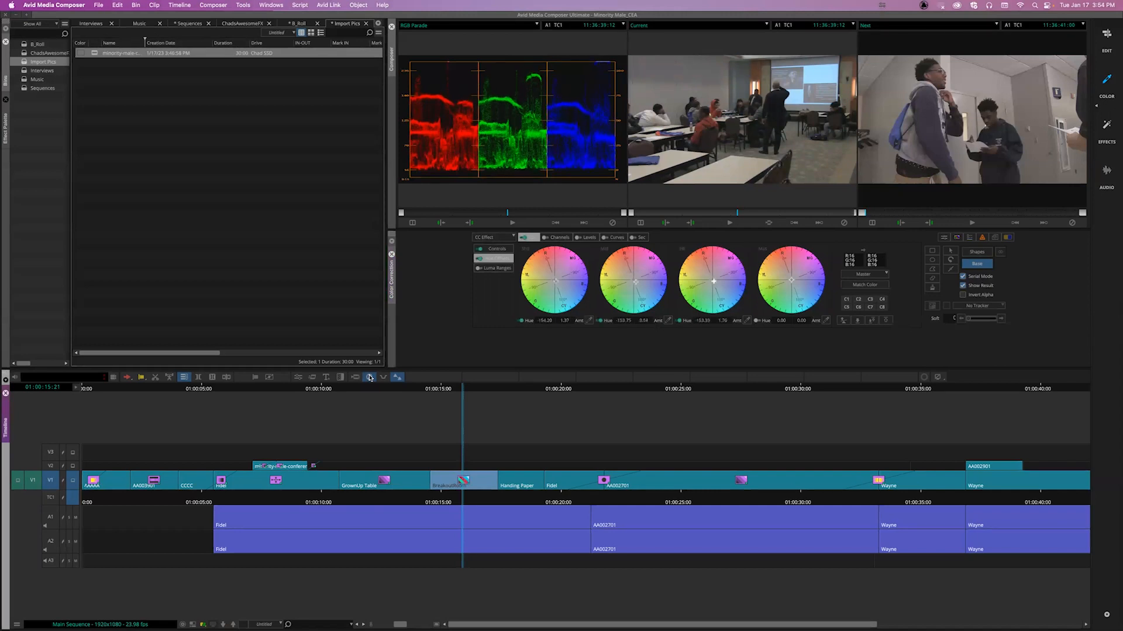
{"action": "left_click", "coordinate": [370, 378]}
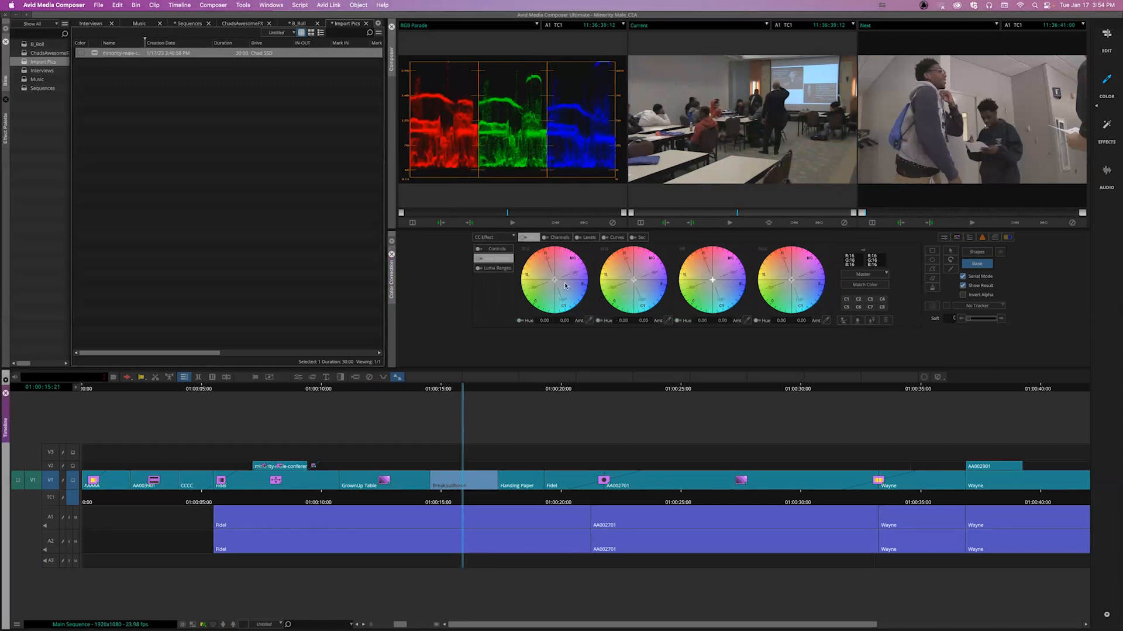
Step: Return to the Edit workspace and close the Effect Editor
{"action": "left_click", "coordinate": [1107, 36]}
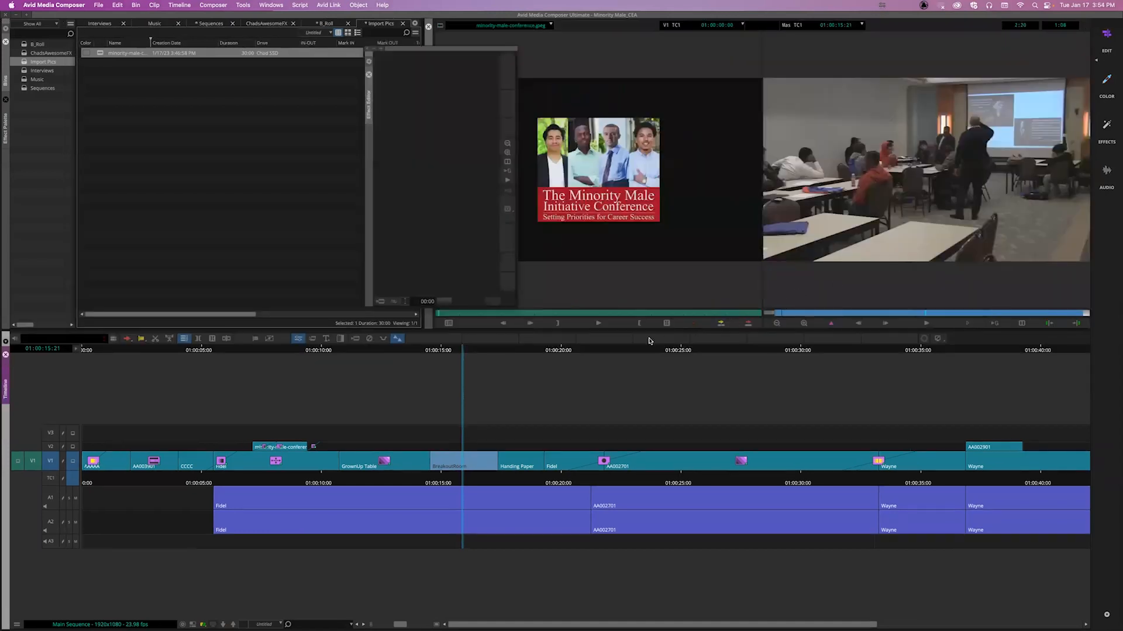
{"action": "left_click", "coordinate": [368, 75]}
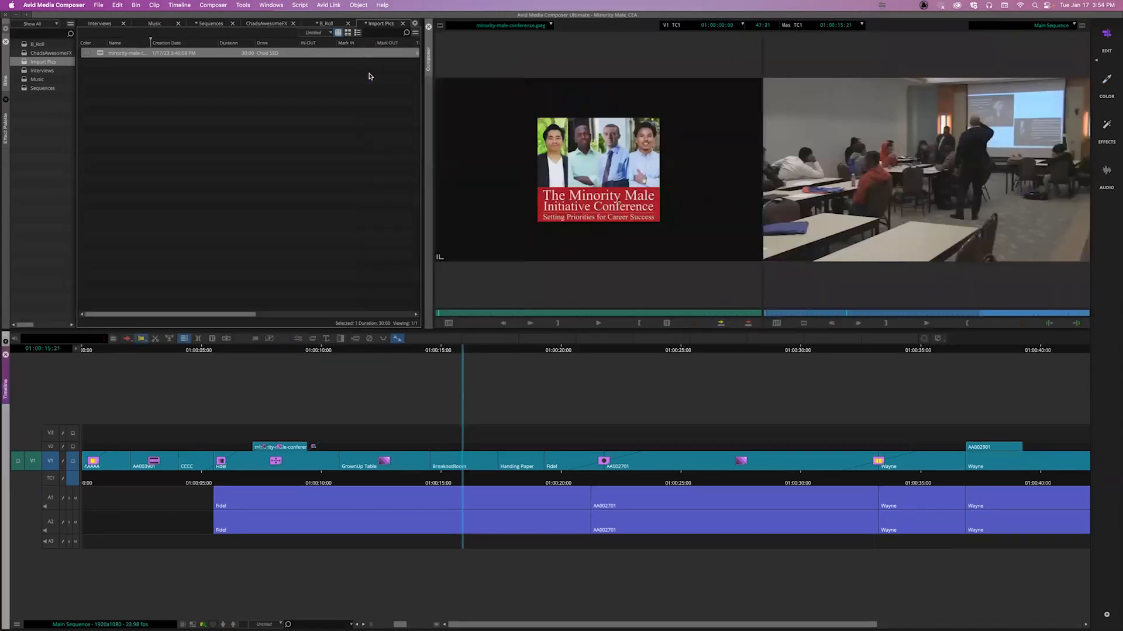
Step: Try applying the Color Correction image effect to the BreakoutRoom clip on V1, and undo it
{"action": "left_click", "coordinate": [5, 128]}
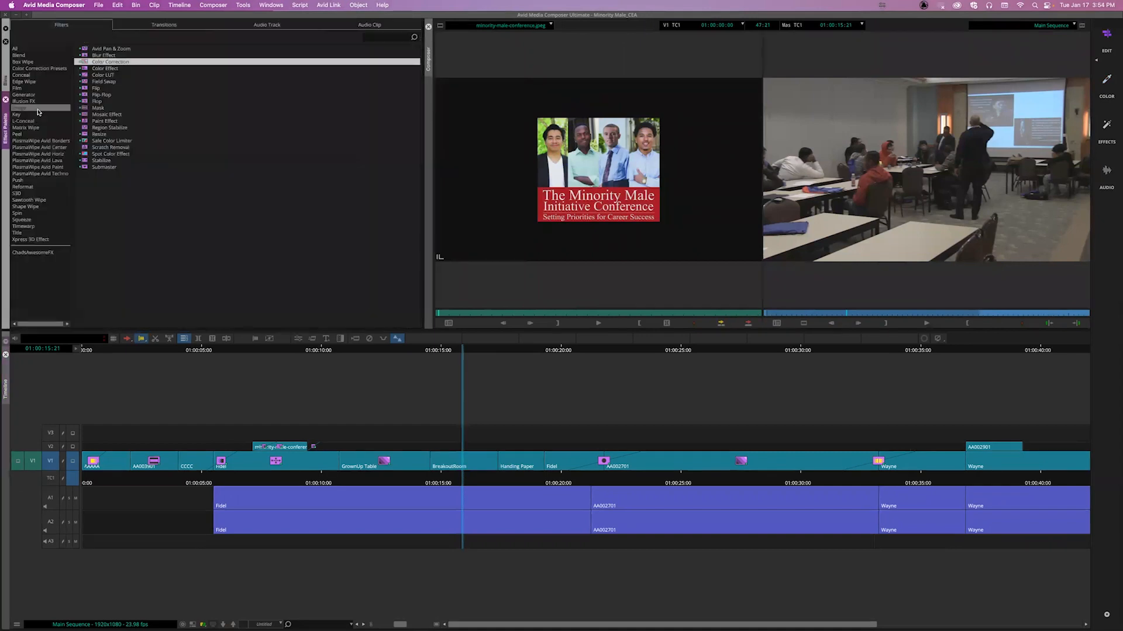
{"action": "left_click_drag", "start_coordinate": [86, 63], "coordinate": [474, 468]}
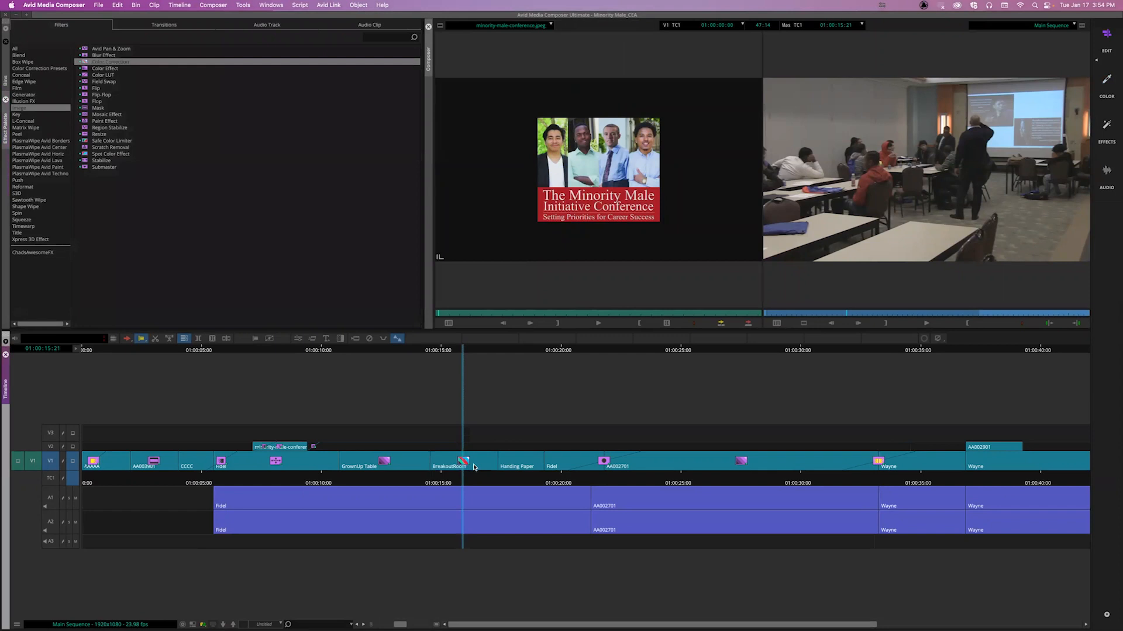
{"action": "key", "text": "super+z"}
Step: Open the Correction mode settings from the user settings and go through its options to AutoCorrect
{"action": "left_click", "coordinate": [96, 5]}
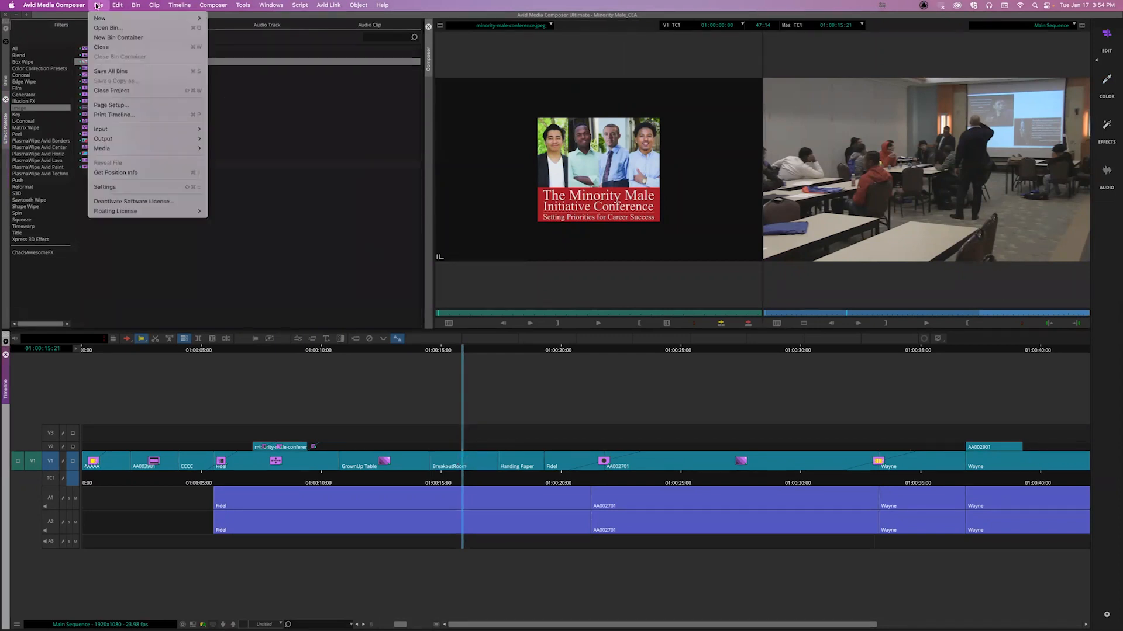
{"action": "left_click", "coordinate": [201, 188]}
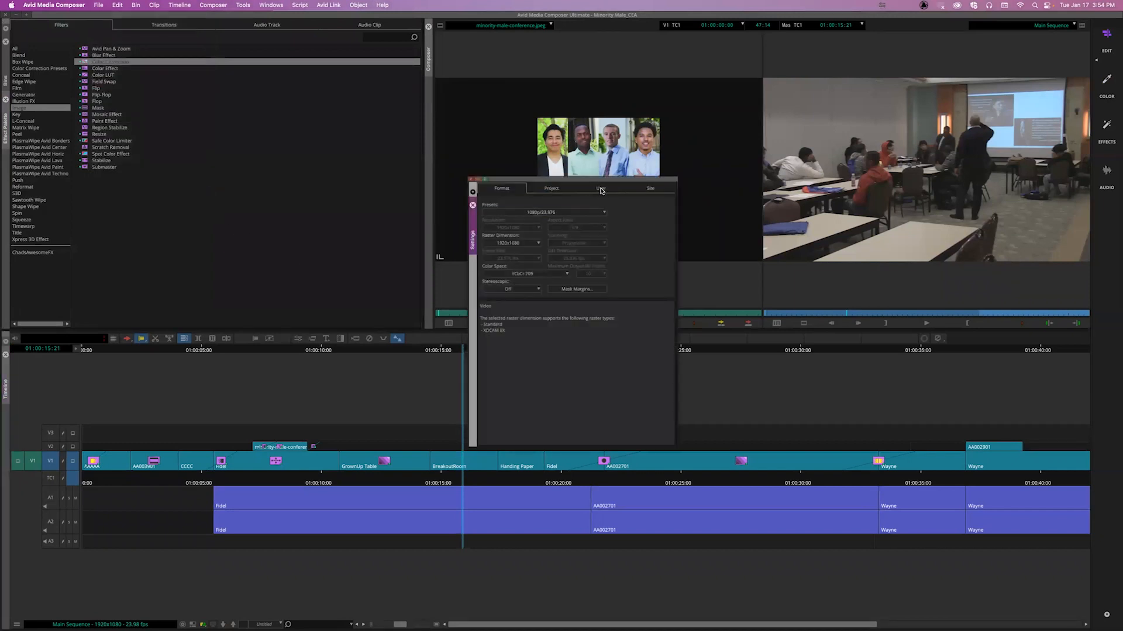
{"action": "left_click", "coordinate": [600, 189]}
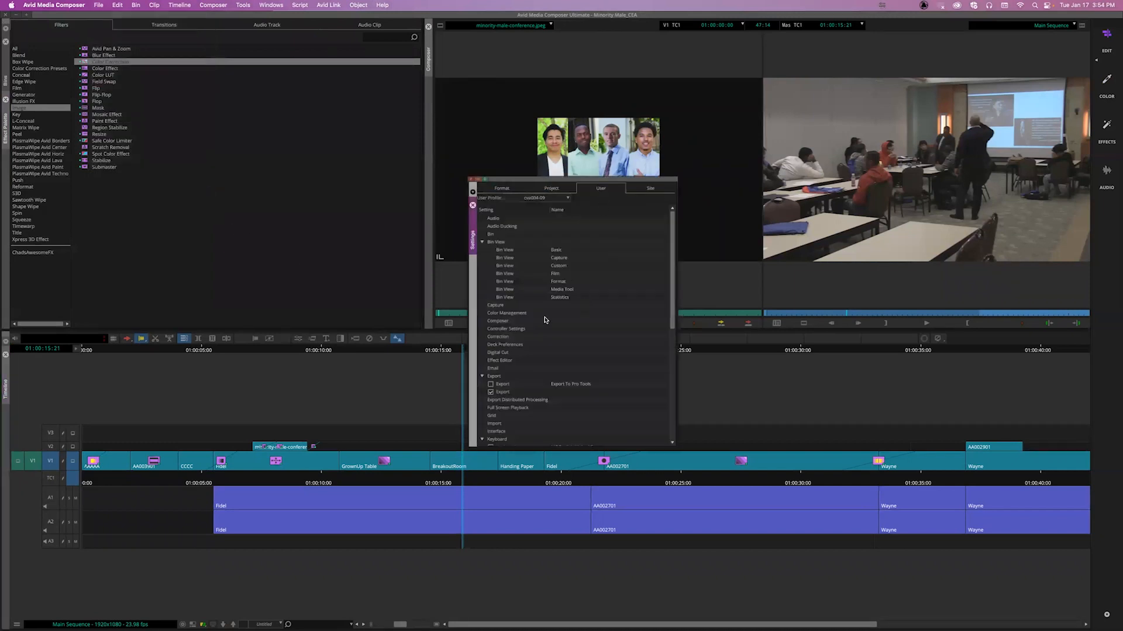
{"action": "double_click", "coordinate": [498, 337]}
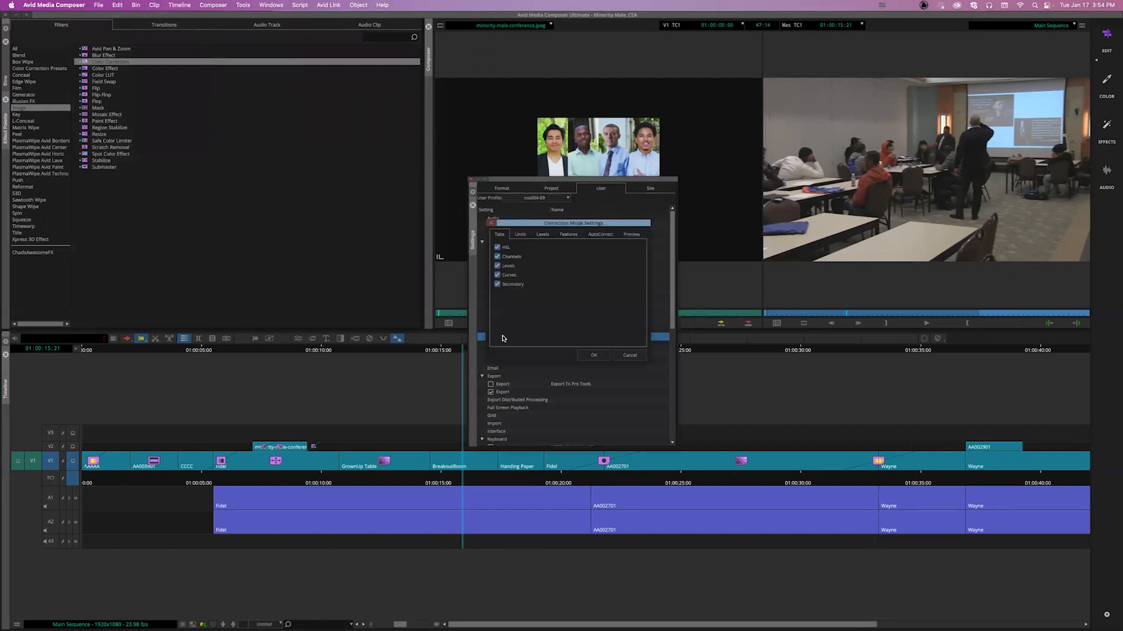
{"action": "left_click", "coordinate": [520, 235]}
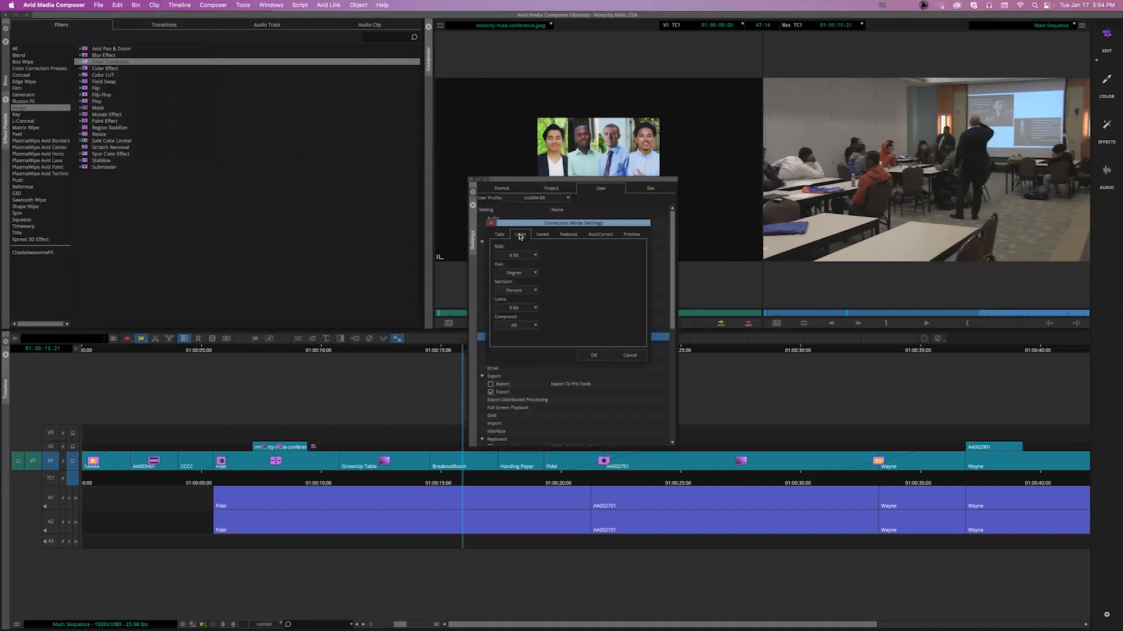
{"action": "left_click", "coordinate": [543, 235]}
{"action": "left_click", "coordinate": [565, 235]}
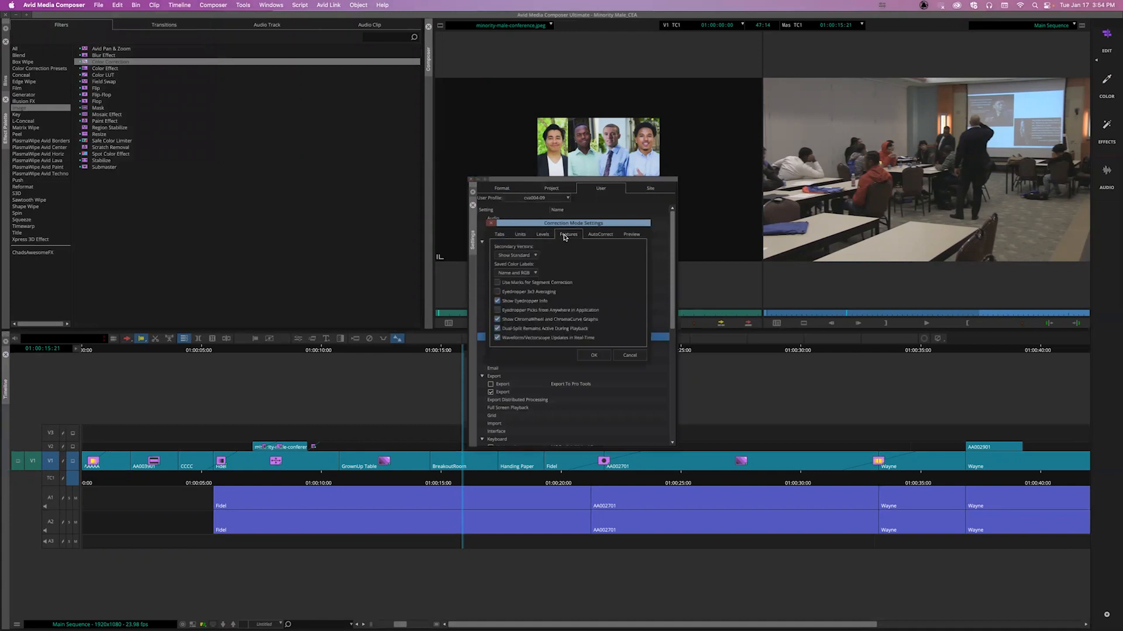
{"action": "left_click", "coordinate": [593, 236]}
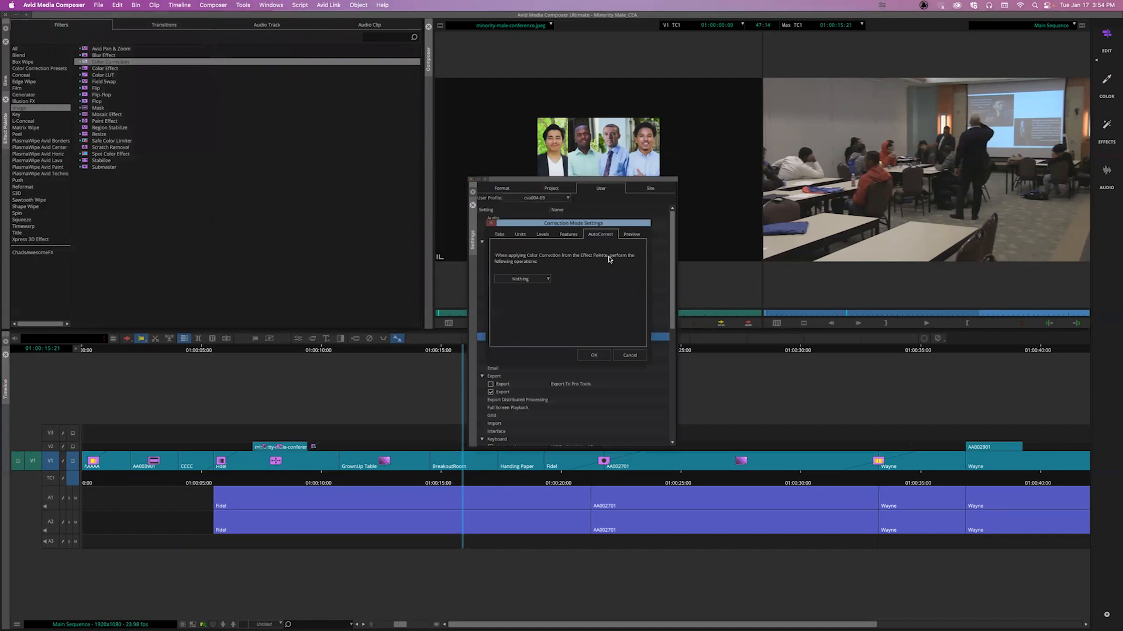
Step: Set AutoCorrect to perform HSL Auto Balance followed by HSL Auto Contrast, accept the change, and close the settings
{"action": "left_click", "coordinate": [541, 281]}
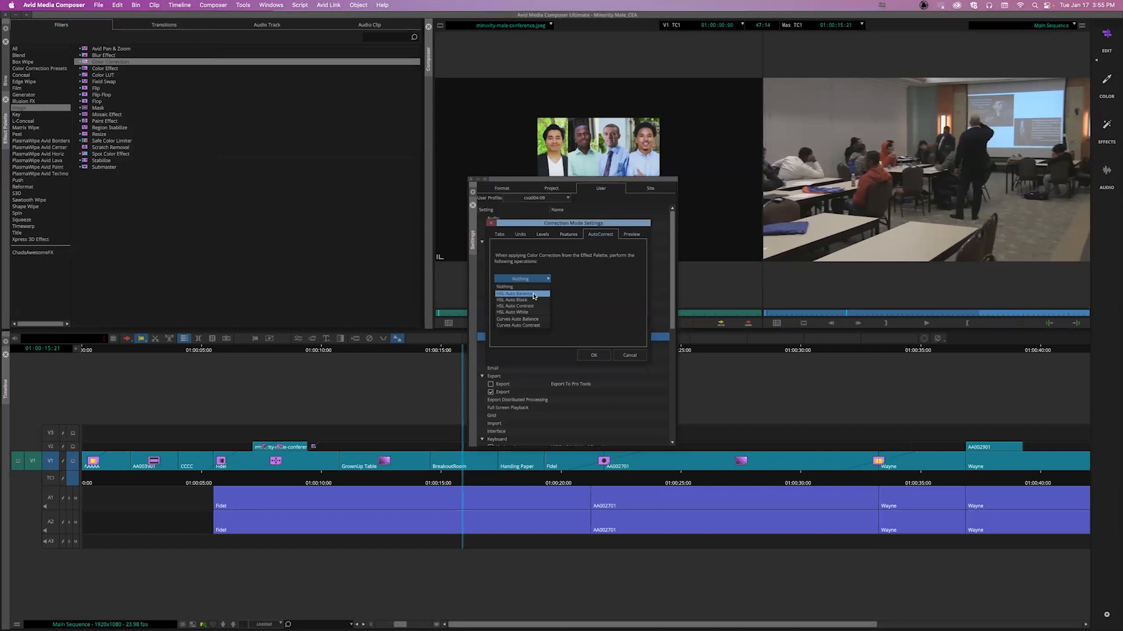
{"action": "left_click", "coordinate": [535, 294]}
{"action": "left_click", "coordinate": [529, 289]}
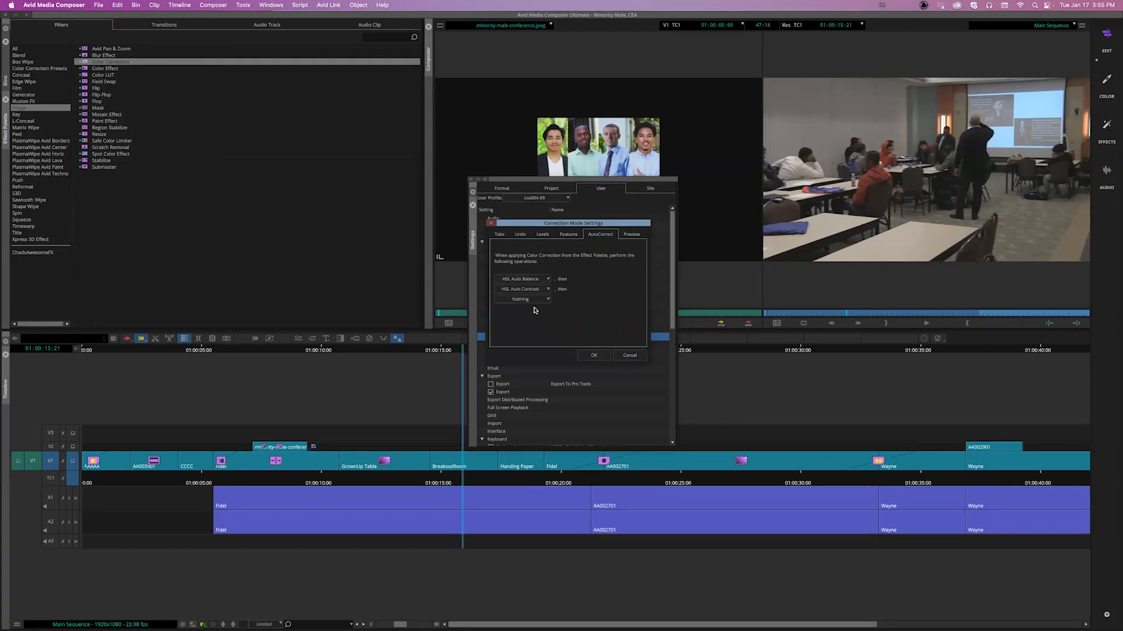
{"action": "left_click", "coordinate": [593, 355]}
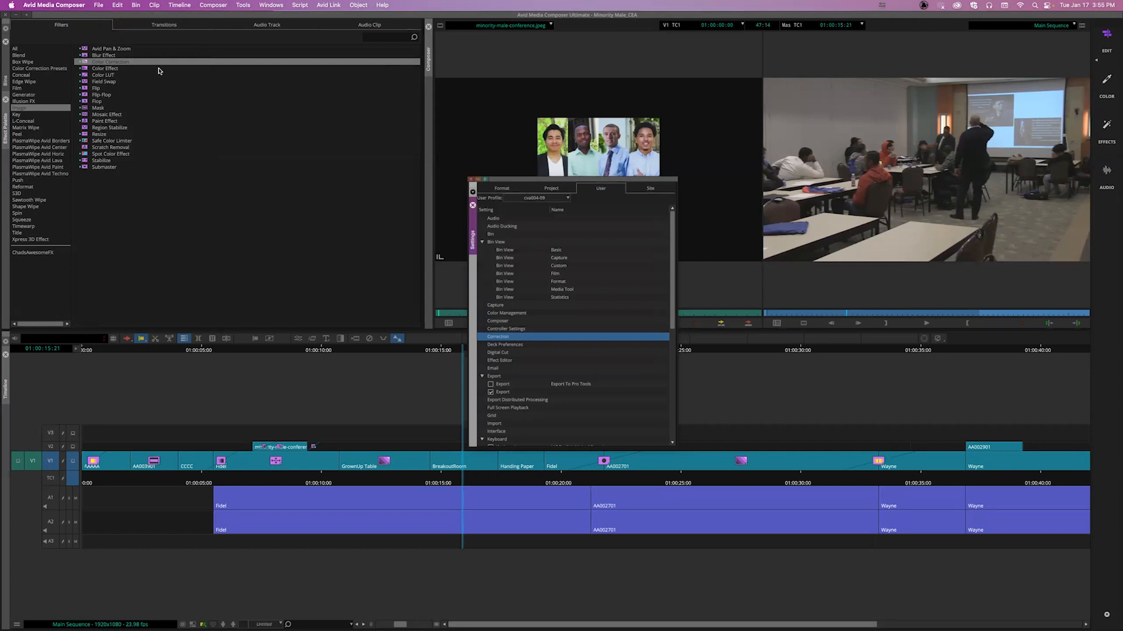
{"action": "left_click", "coordinate": [473, 206]}
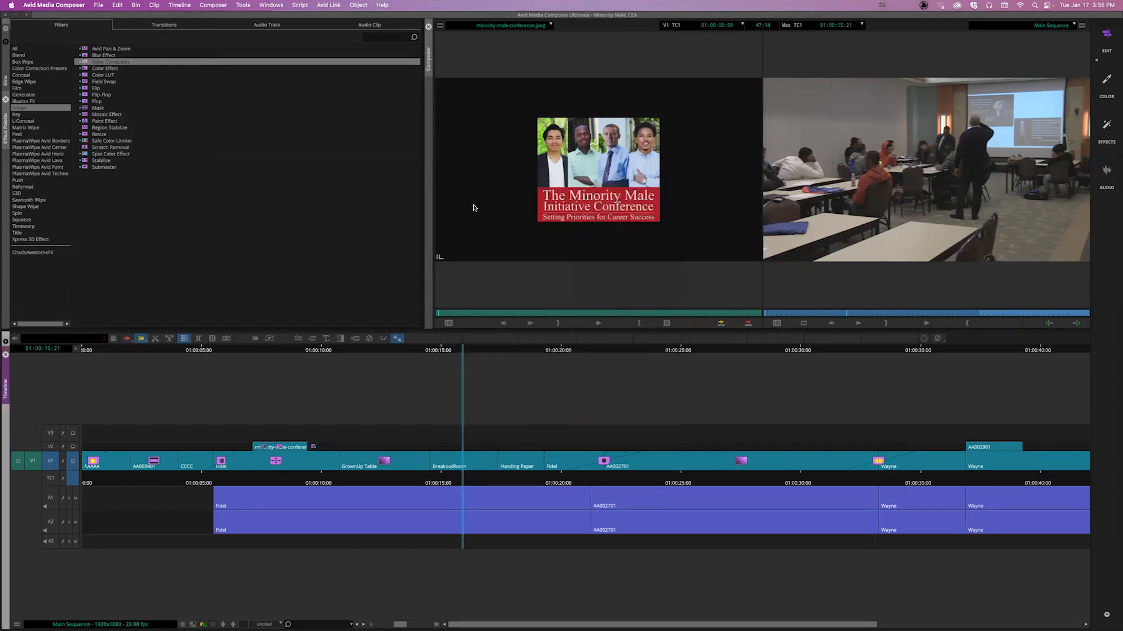
Step: Try applying the Color Correction effect to the BreakoutRoom and CCCC clips on V1, and undo it
{"action": "left_click", "coordinate": [88, 62]}
{"action": "left_click_drag", "start_coordinate": [365, 369], "coordinate": [466, 460]}
{"action": "left_click", "coordinate": [196, 479]}
{"action": "left_click_drag", "start_coordinate": [85, 63], "coordinate": [197, 464]}
{"action": "key", "text": "super+z"}
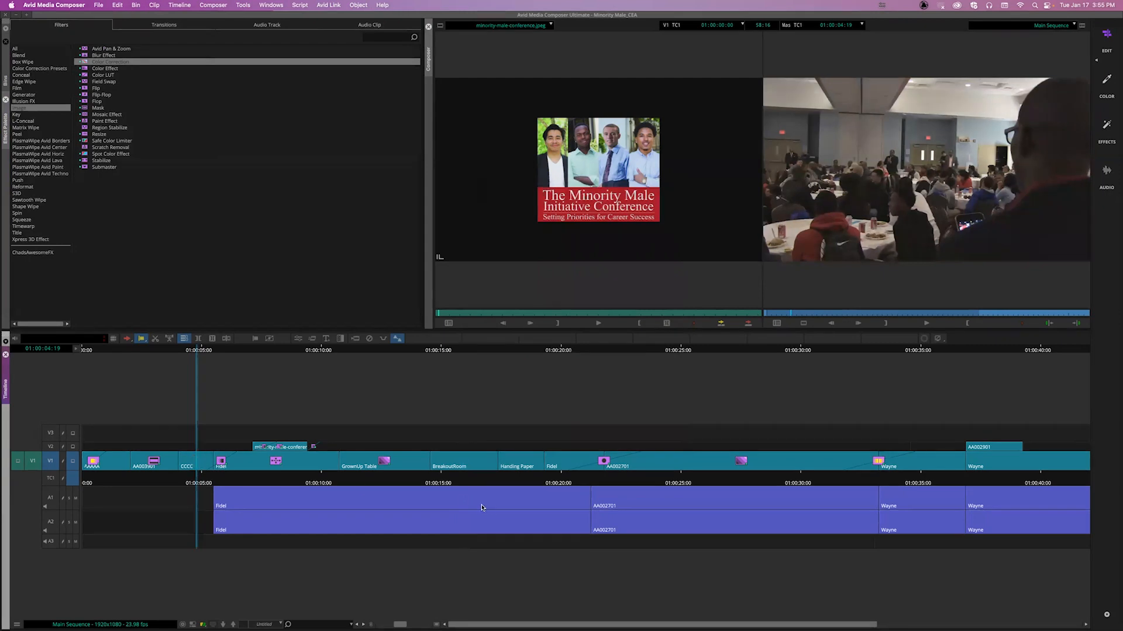
Step: Try replacing the existing effect on the V1 interview clip beneath the conference image, at 01:00:08:03, with Color Correction
{"action": "left_click", "coordinate": [277, 483]}
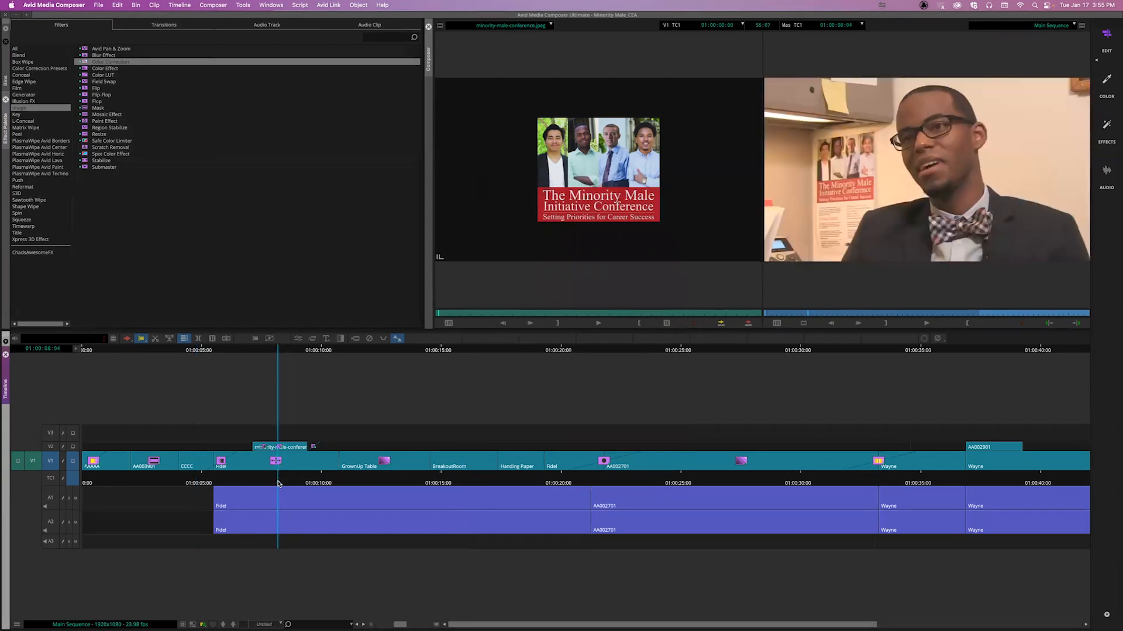
{"action": "left_click", "coordinate": [277, 483]}
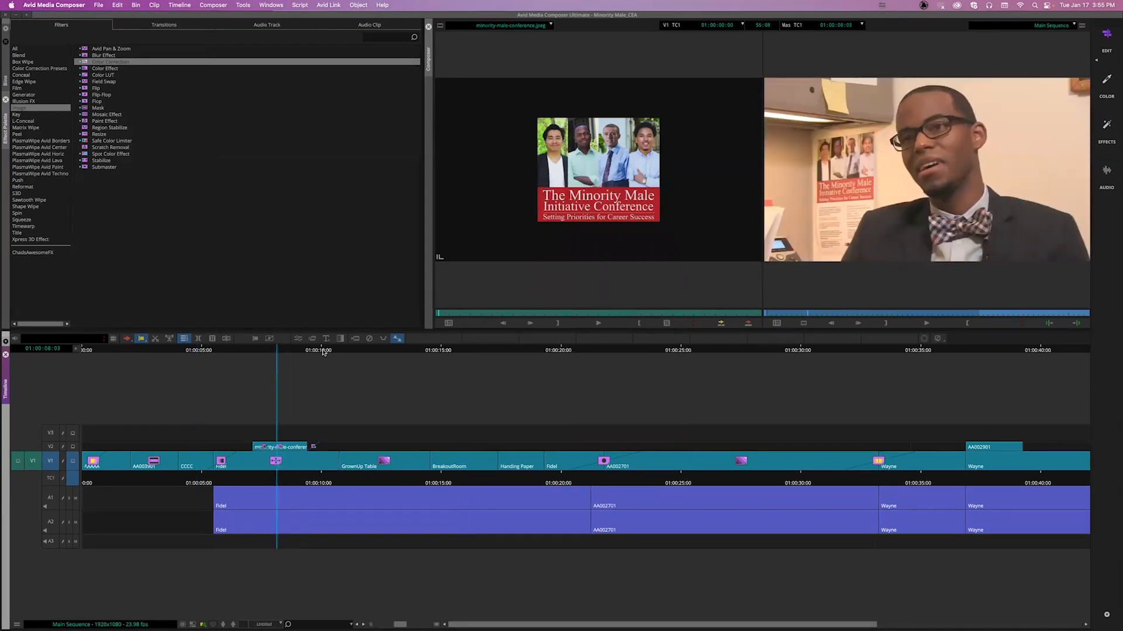
{"action": "left_click", "coordinate": [369, 340]}
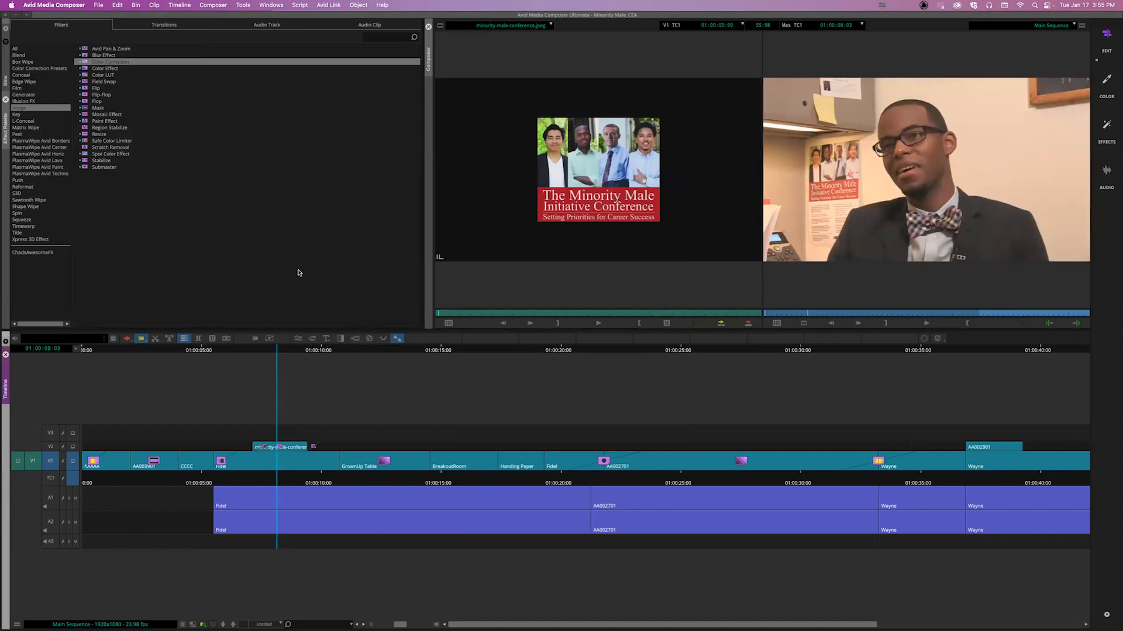
{"action": "left_click_drag", "start_coordinate": [85, 63], "coordinate": [282, 461]}
Step: Try applying the Color Correction effect to the Handing Paper clip on V1, and undo it
{"action": "left_click_drag", "start_coordinate": [451, 476], "coordinate": [518, 478]}
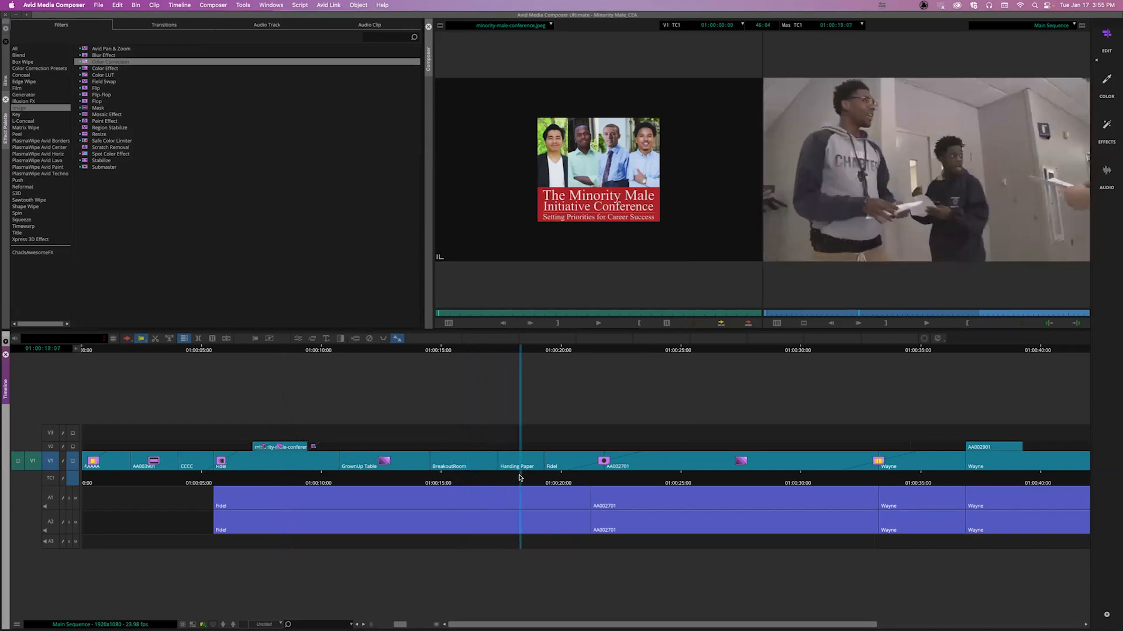
{"action": "left_click_drag", "start_coordinate": [86, 63], "coordinate": [512, 469]}
{"action": "key", "text": "super+z"}
Step: Try applying Color Correction to CCCC, BreakoutRoom, Handing Paper and the V1 clip beneath the last V2 clip together, and undo back through the interview clip's effect removal
{"action": "left_click", "coordinate": [491, 478]}
{"action": "left_click", "coordinate": [128, 340]}
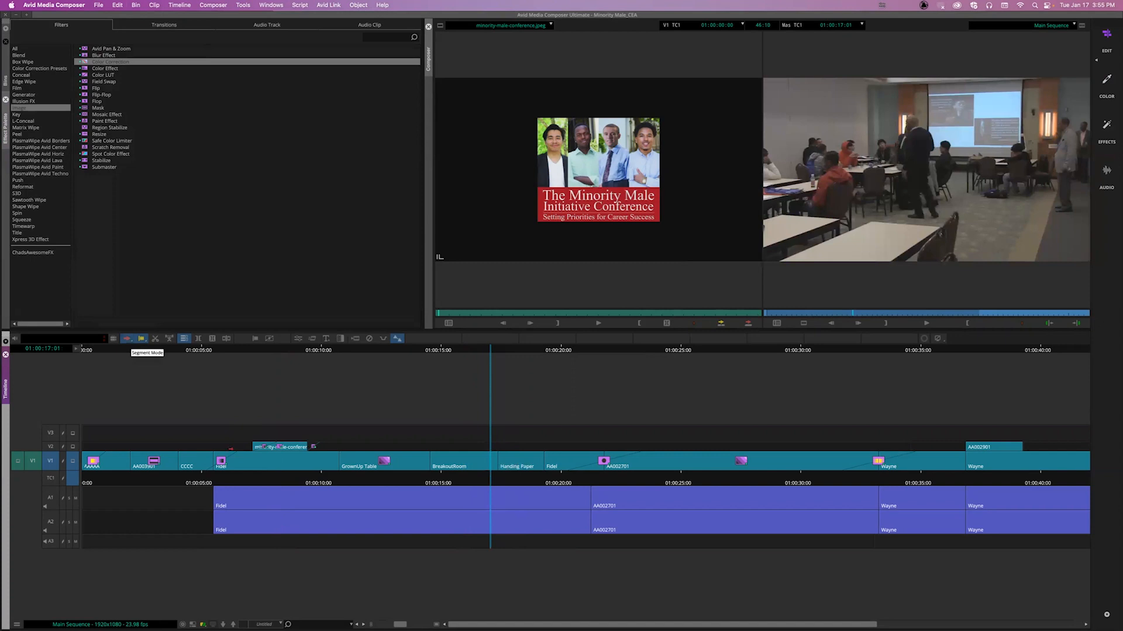
{"action": "left_click", "coordinate": [201, 460]}
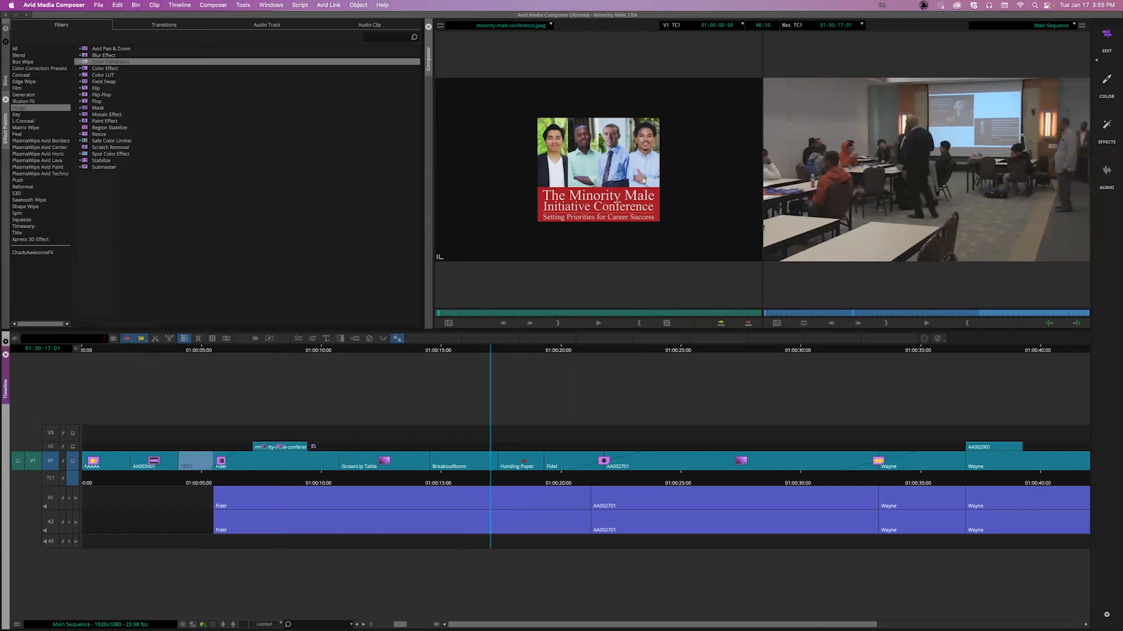
{"action": "left_click", "coordinate": [524, 461]}
{"action": "left_click", "coordinate": [196, 459], "text": "shift"}
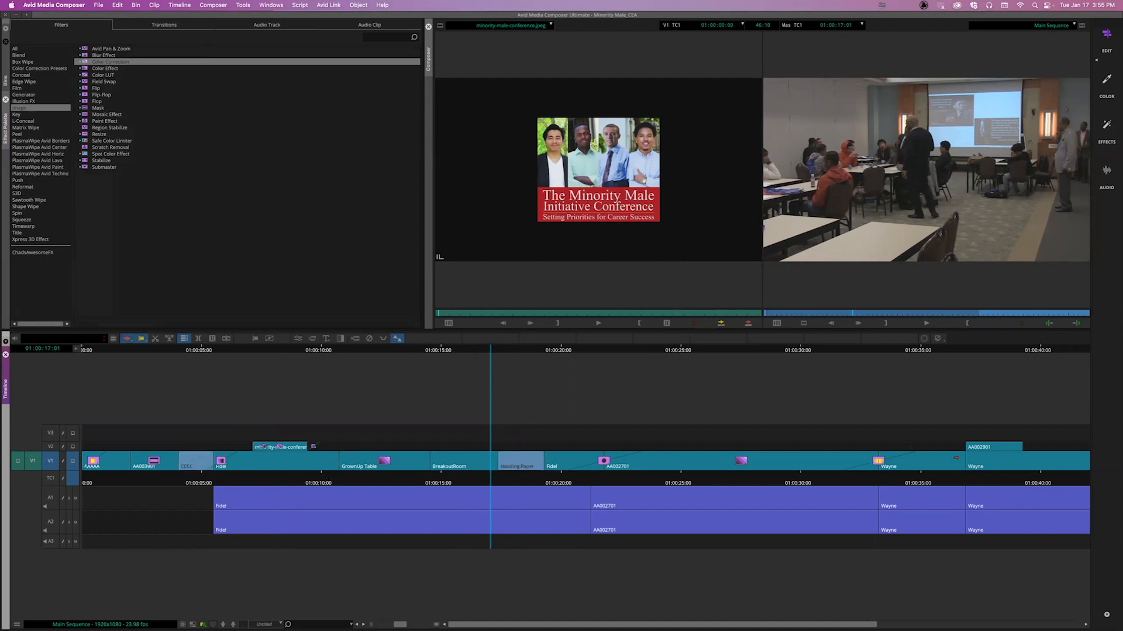
{"action": "left_click", "coordinate": [986, 461], "text": "shift"}
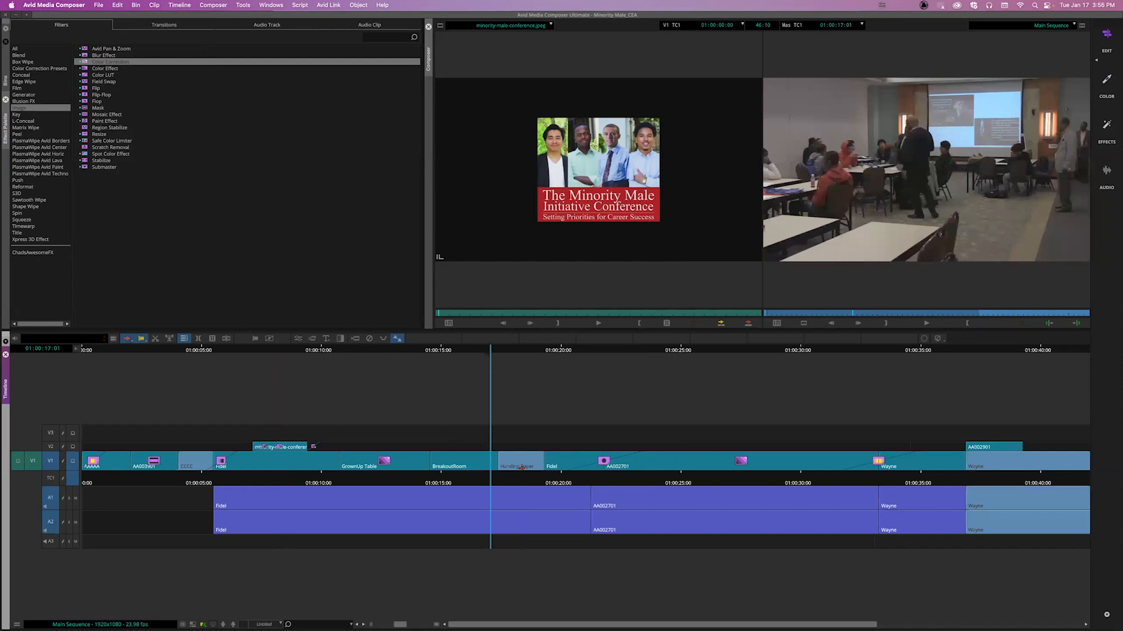
{"action": "left_click", "coordinate": [474, 462], "text": "shift"}
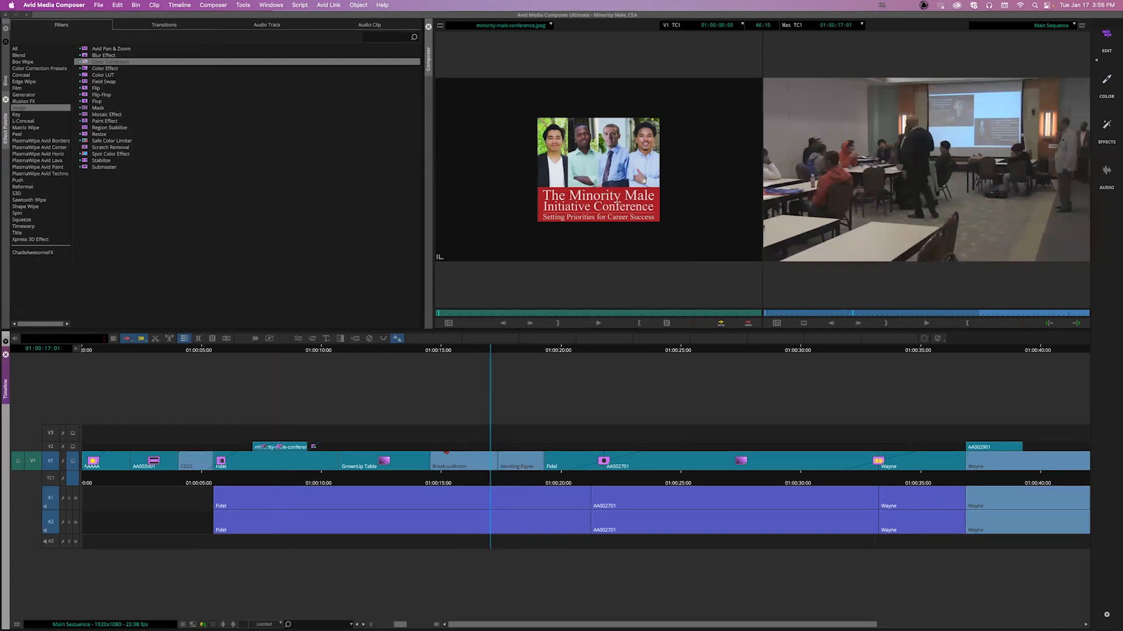
{"action": "left_click", "coordinate": [83, 62]}
{"action": "double_click", "coordinate": [83, 62]}
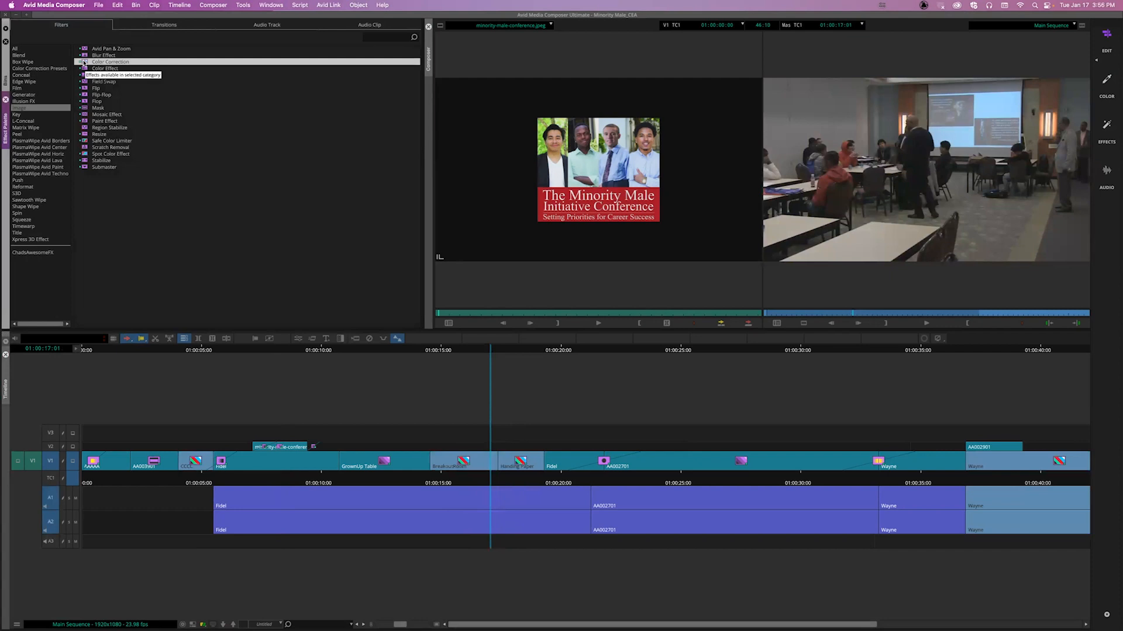
{"action": "key", "text": "super+z"}
{"action": "key", "text": "super+z"}
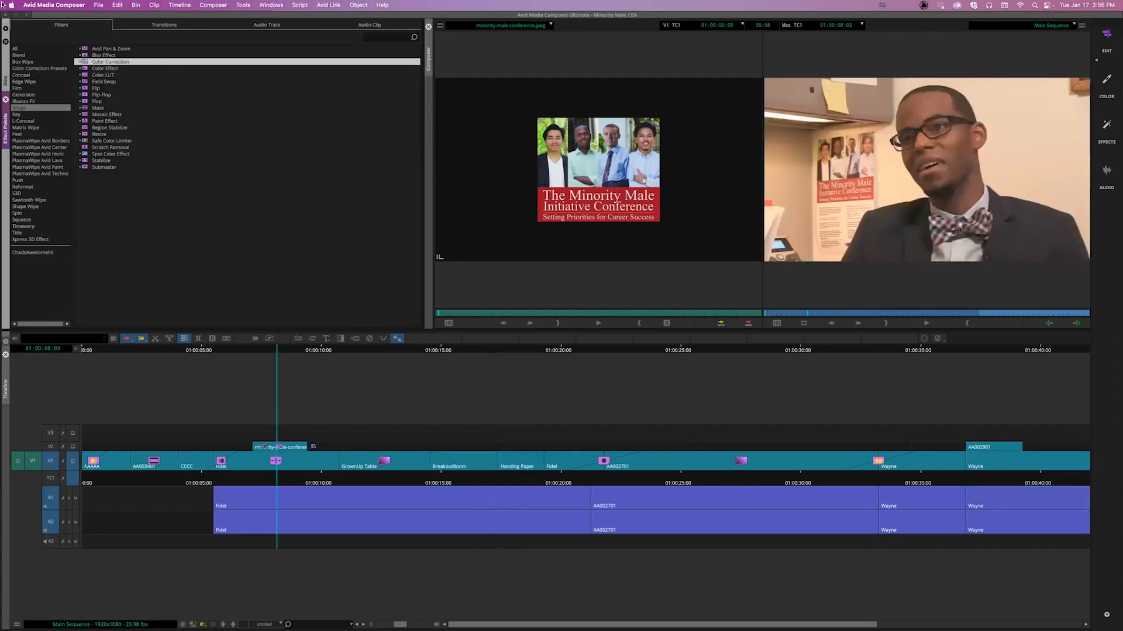
Step: Apply the Color Correction effect to the empty V3 track above the whole sequence and monitor V3
{"action": "left_click_drag", "start_coordinate": [84, 62], "coordinate": [401, 432]}
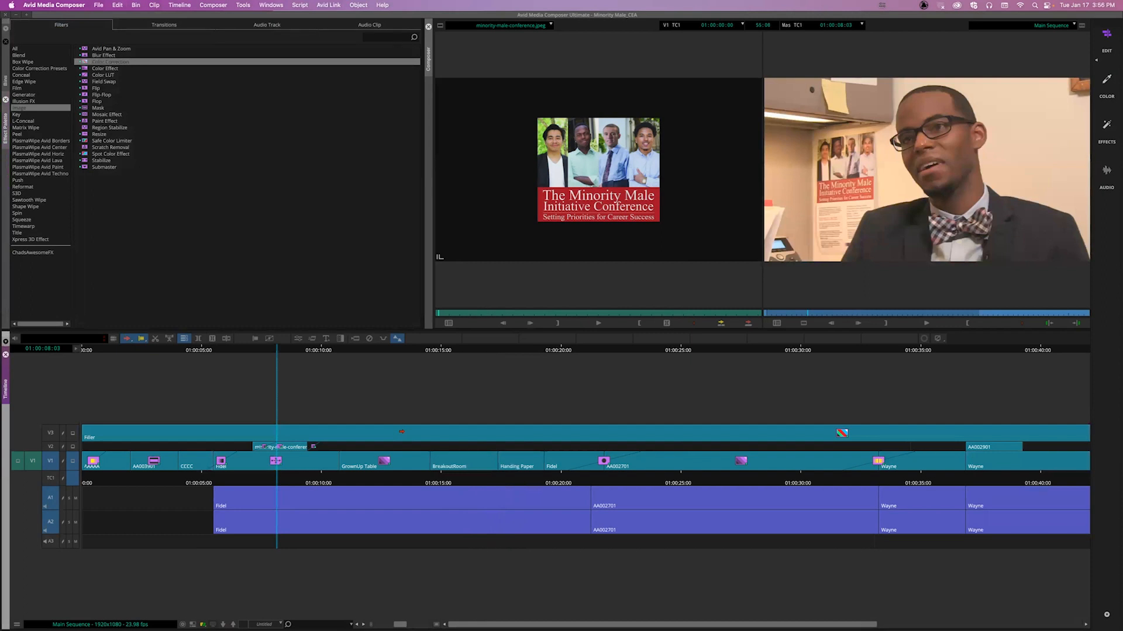
{"action": "left_click", "coordinate": [73, 433]}
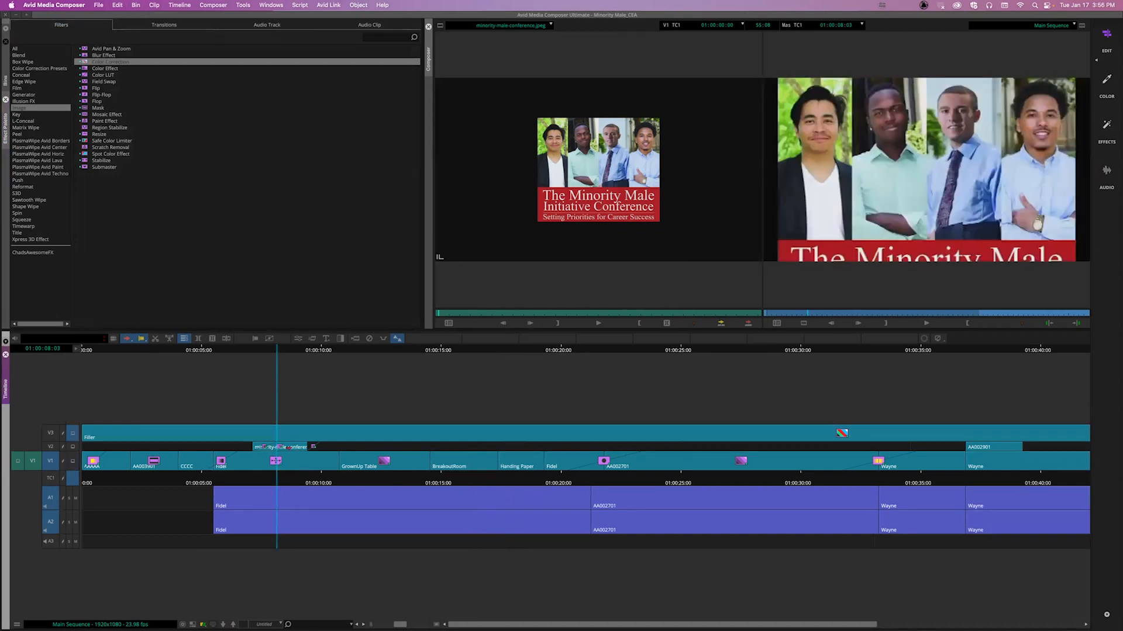
Step: Try removing the effect at 01:00:21:21 twice, undoing the removal each time
{"action": "left_click_drag", "start_coordinate": [367, 477], "coordinate": [606, 475]}
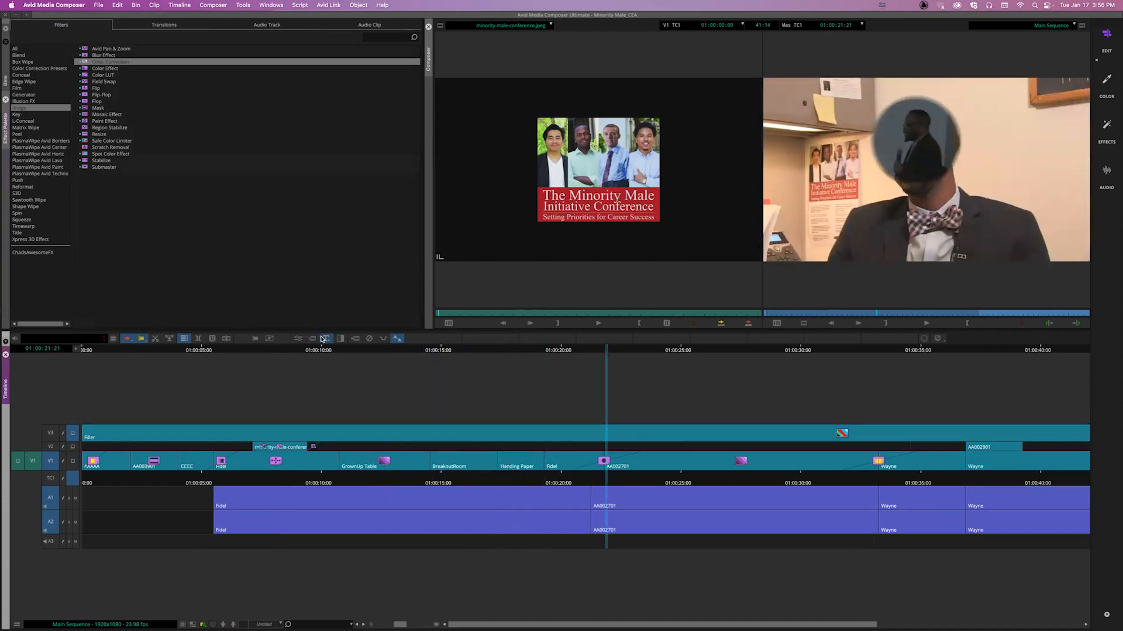
{"action": "left_click", "coordinate": [370, 340]}
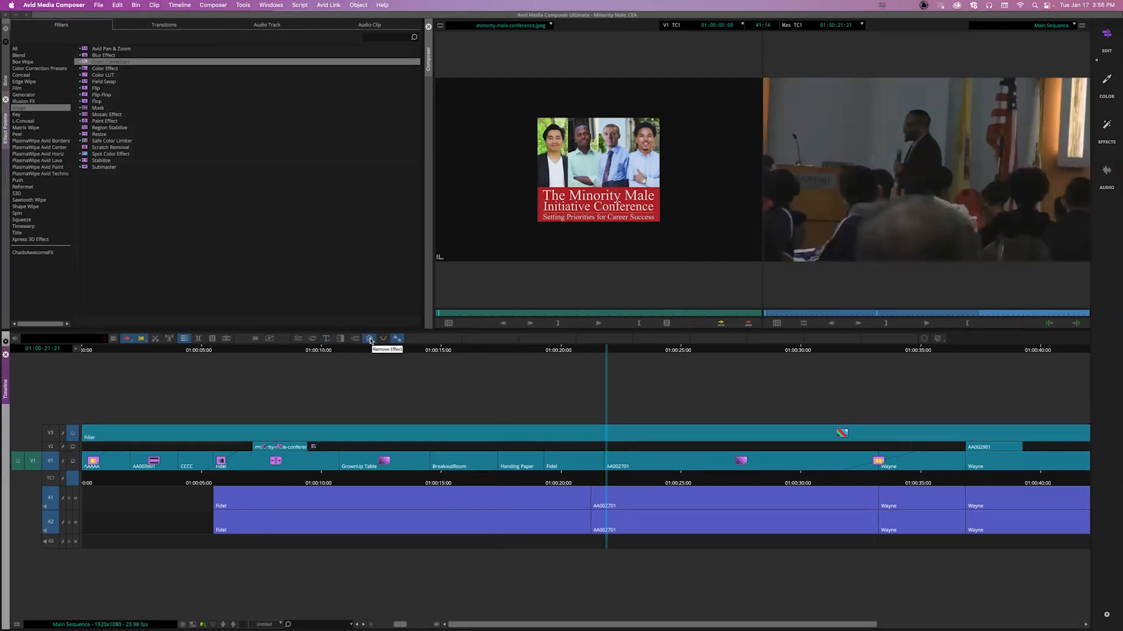
{"action": "key", "text": "super+z"}
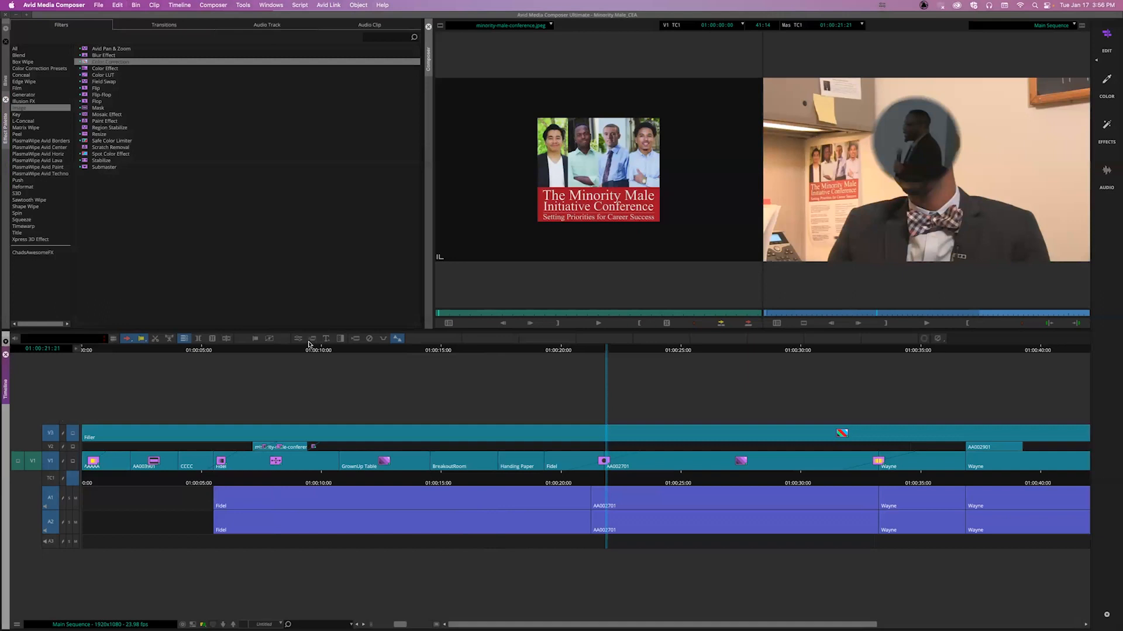
{"action": "left_click", "coordinate": [370, 339]}
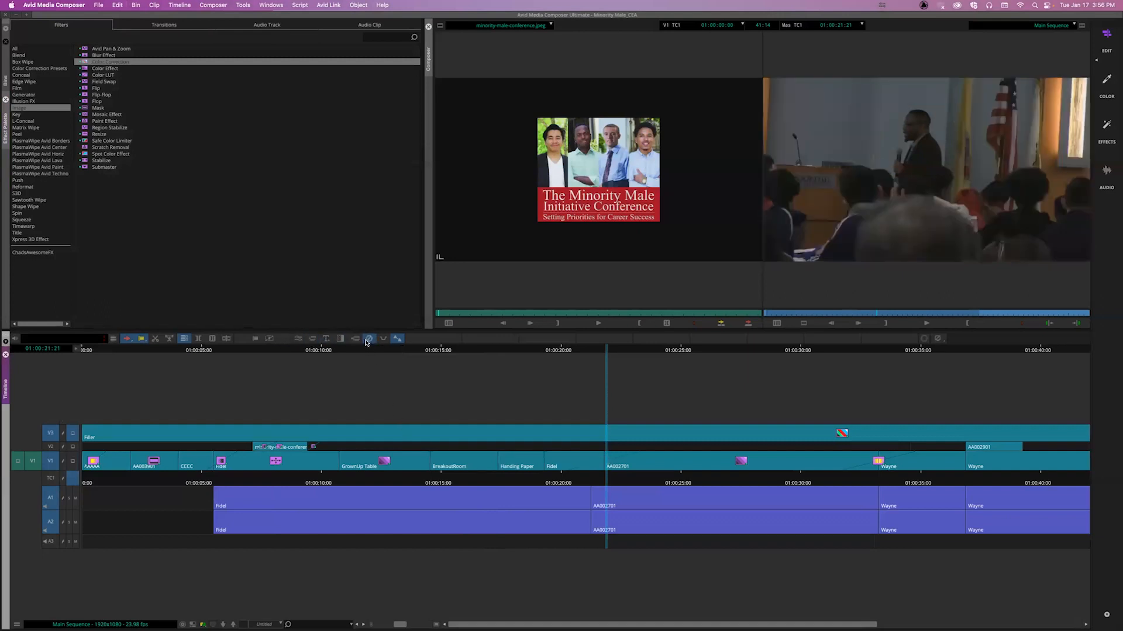
{"action": "key", "text": "super+z"}
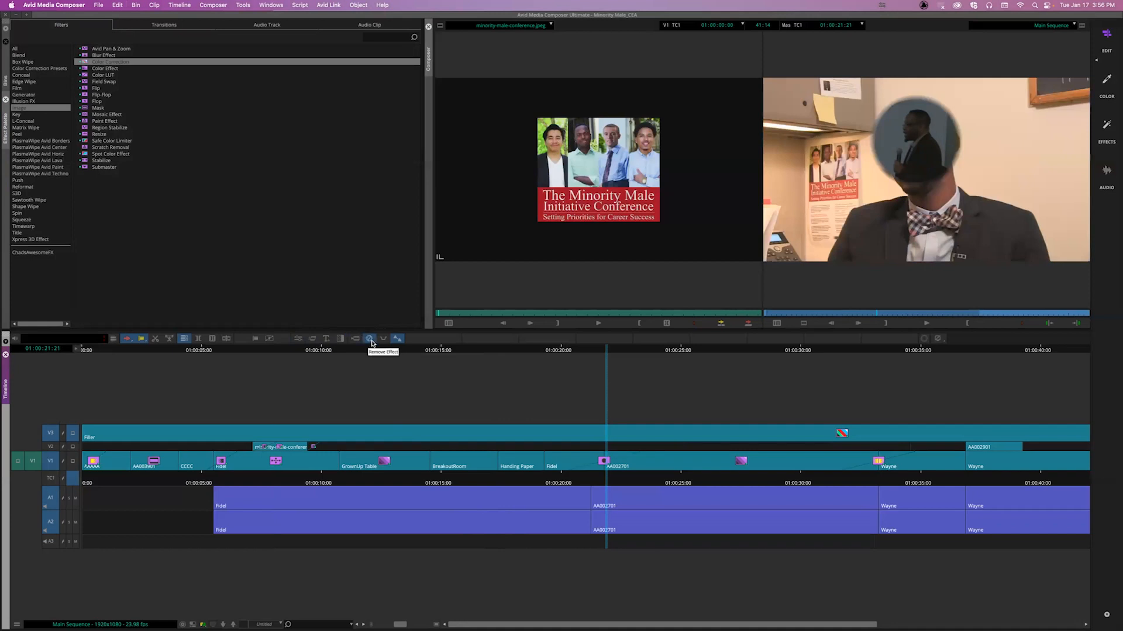
Step: Remove the Color Correction effect from V3 with the playhead at 01:00:24:10, and scrub back through the sequence
{"action": "left_click", "coordinate": [667, 479]}
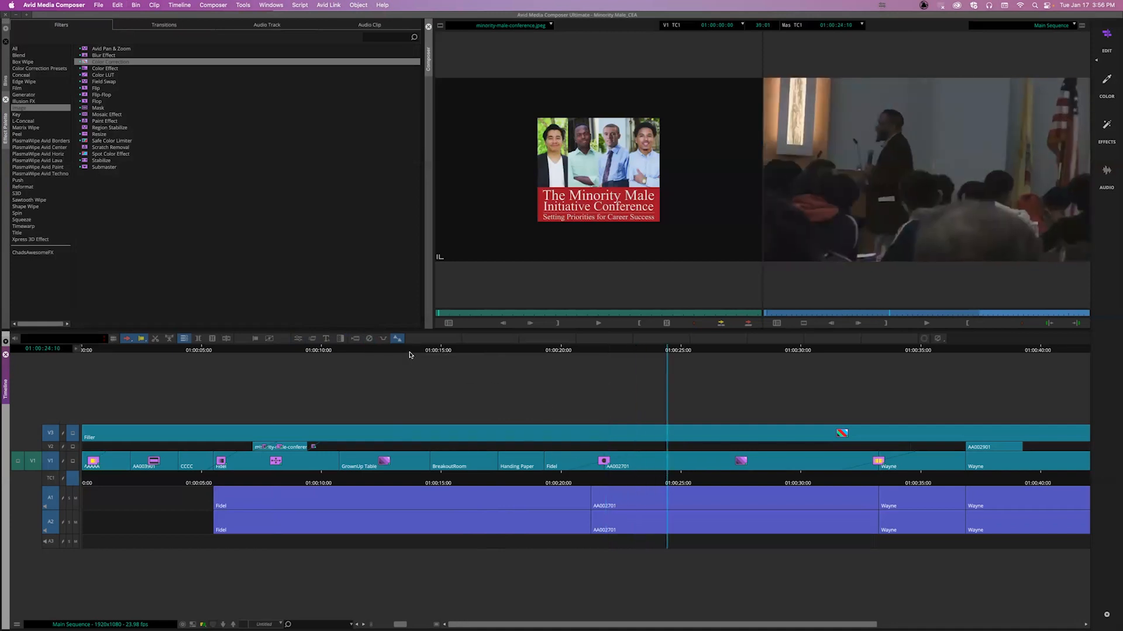
{"action": "left_click", "coordinate": [370, 339]}
{"action": "left_click_drag", "start_coordinate": [486, 483], "coordinate": [384, 481]}
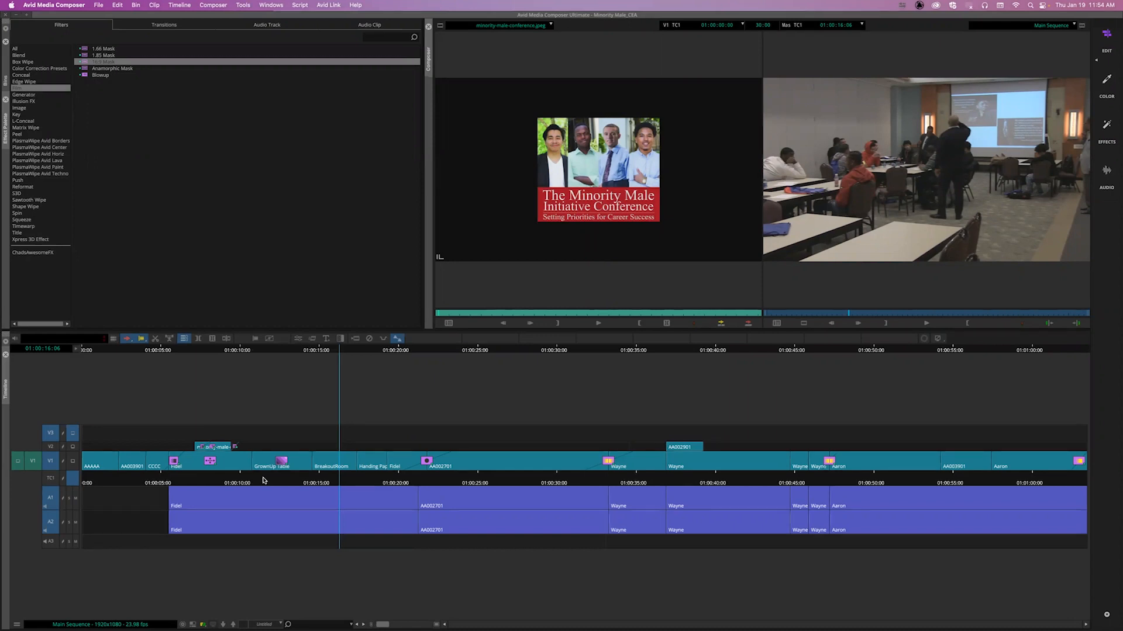
Step: Apply the Film mask effect listed between 1.85 Mask and Anamorphic Mask to the empty V3 track above the whole sequence
{"action": "left_click_drag", "start_coordinate": [263, 480], "coordinate": [259, 481]}
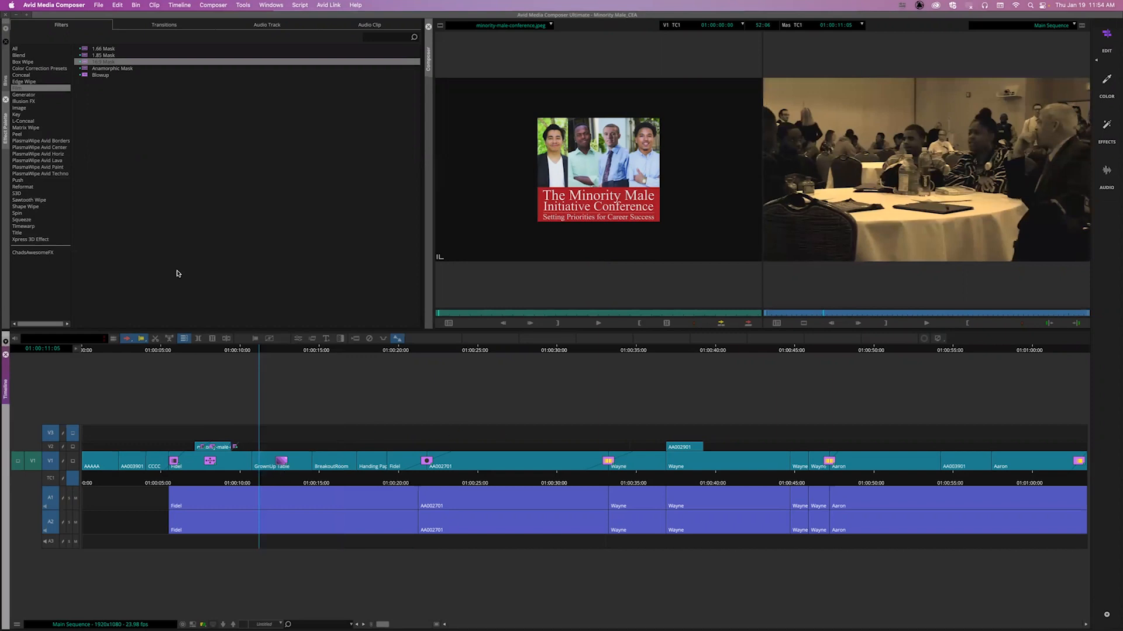
{"action": "left_click", "coordinate": [29, 90]}
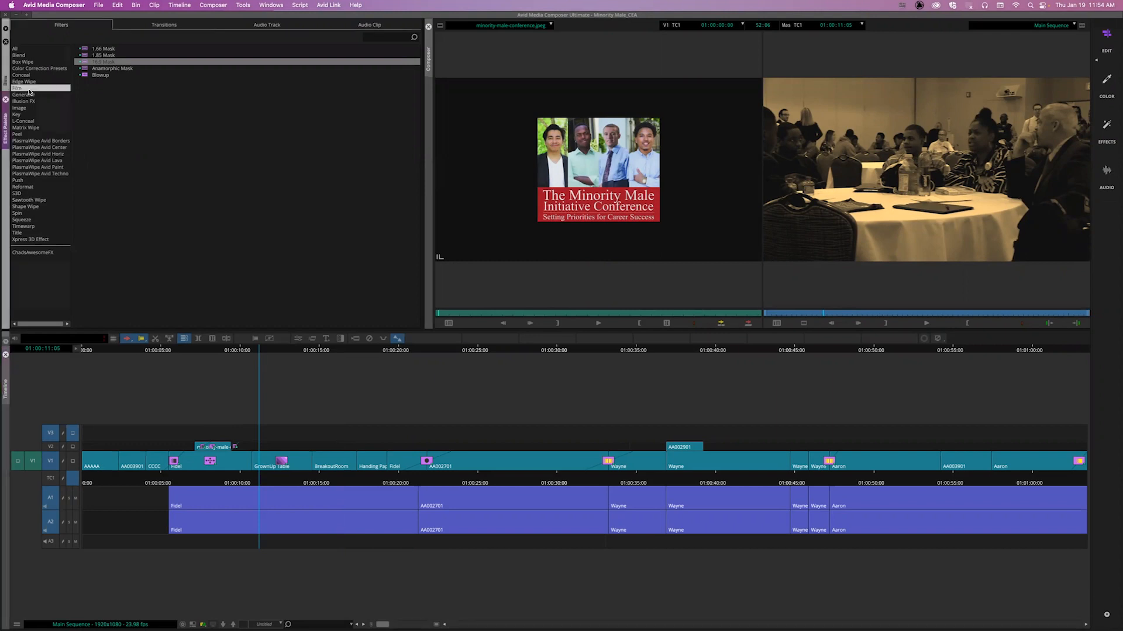
{"action": "left_click", "coordinate": [102, 62]}
{"action": "left_click_drag", "start_coordinate": [96, 62], "coordinate": [295, 440]}
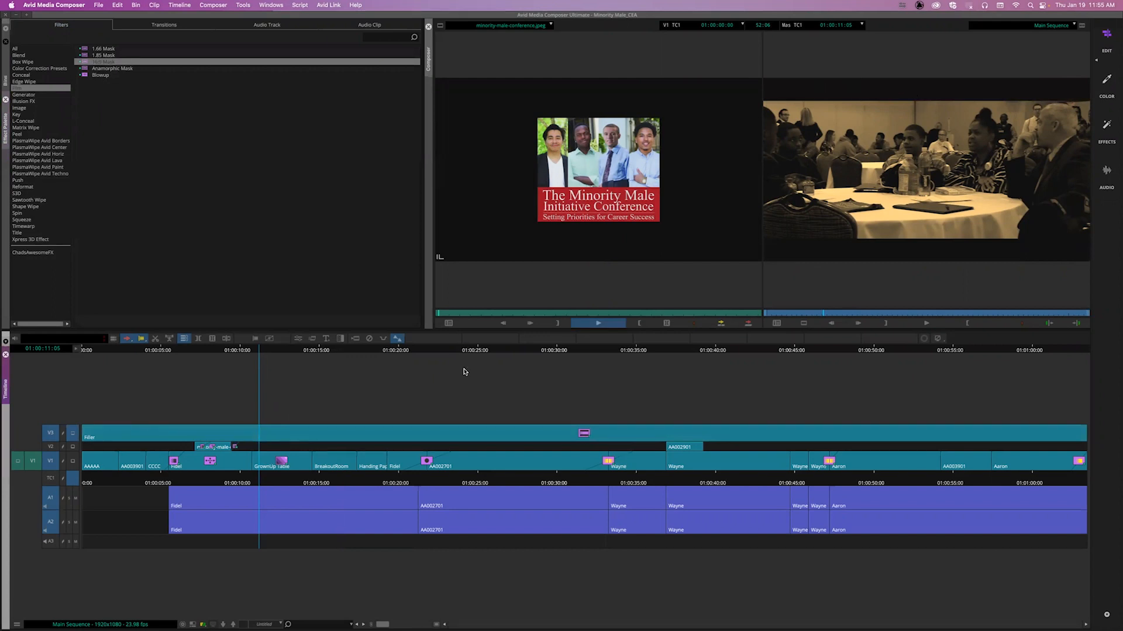
Step: Compare the masked picture with V1 monitored alone, and remove the Film mask effect from V3 with the playhead at 01:00:26:07
{"action": "left_click_drag", "start_coordinate": [260, 483], "coordinate": [297, 479]}
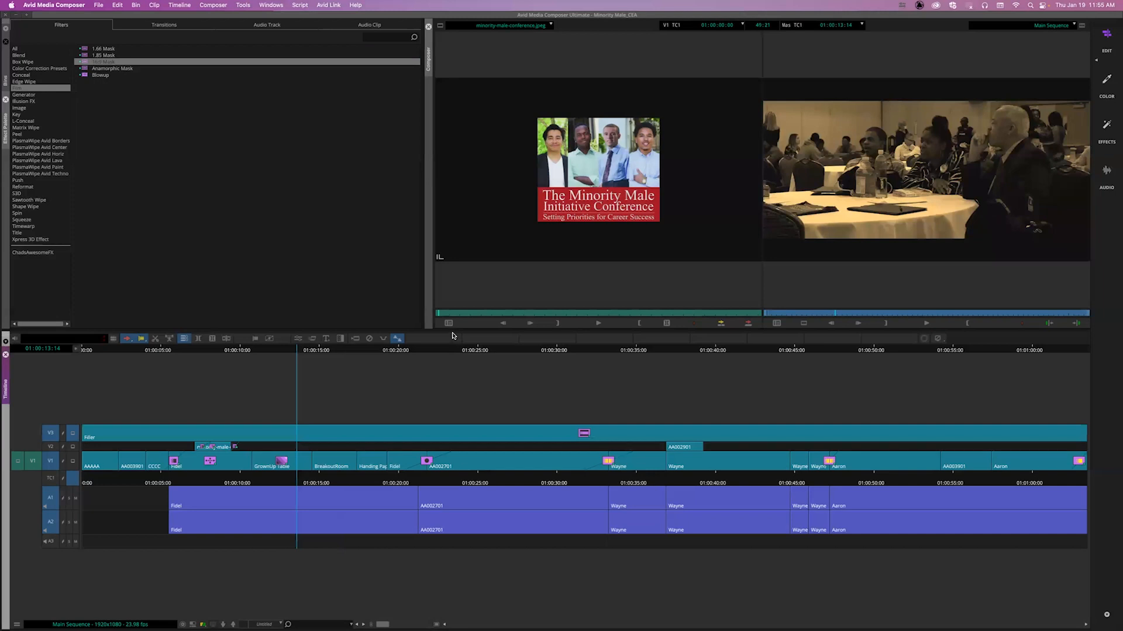
{"action": "left_click_drag", "start_coordinate": [452, 330], "coordinate": [455, 351]}
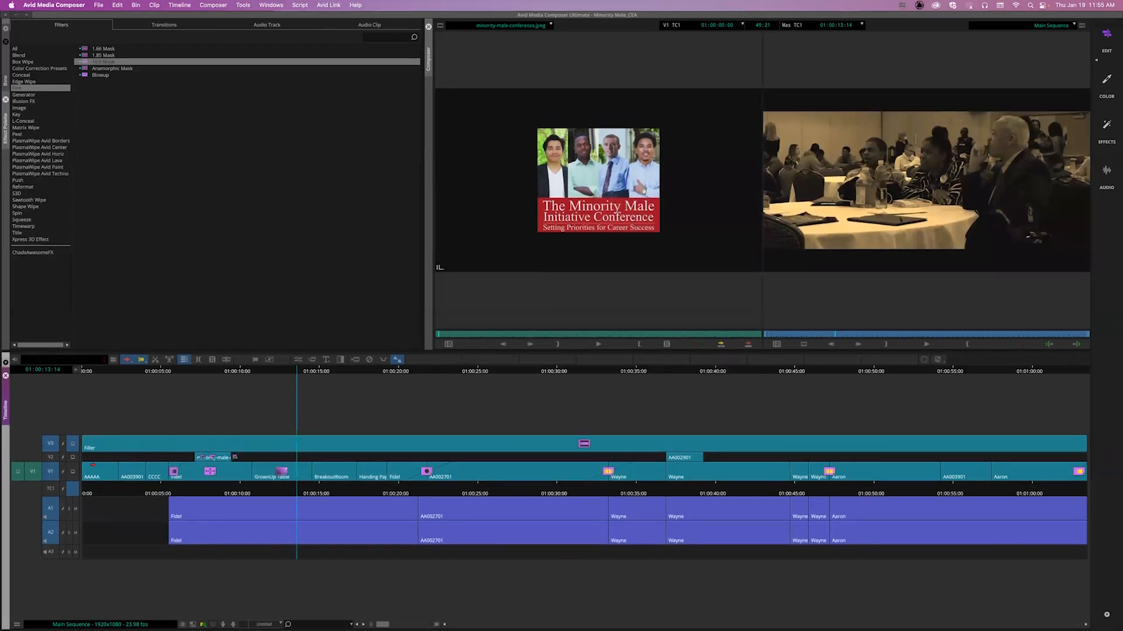
{"action": "left_click", "coordinate": [75, 476]}
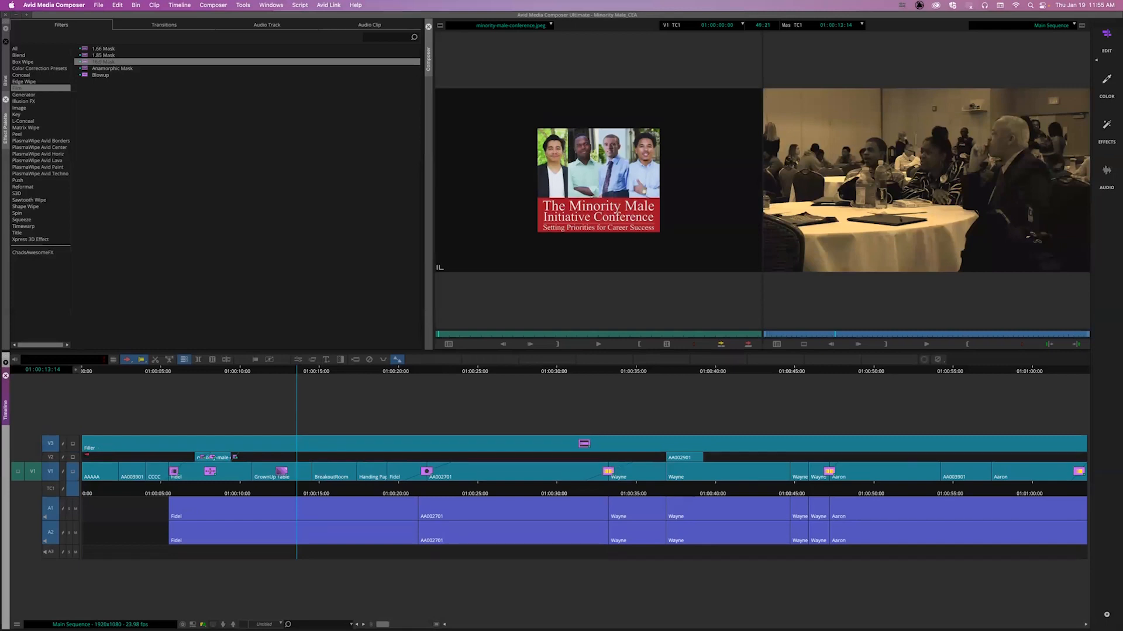
{"action": "left_click", "coordinate": [497, 490]}
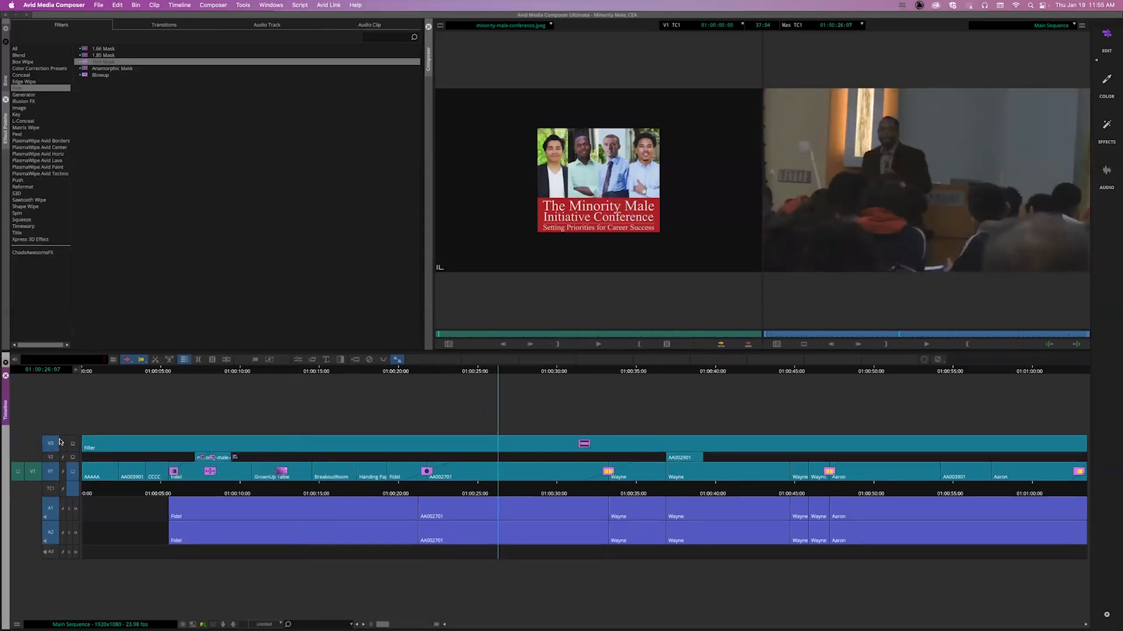
{"action": "left_click", "coordinate": [369, 360]}
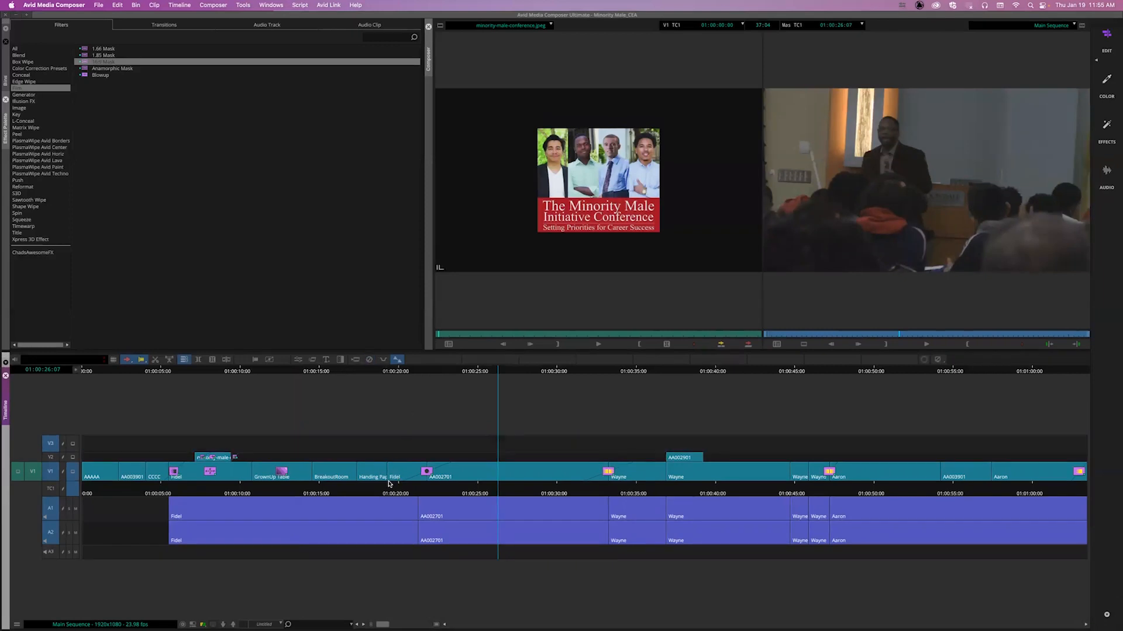
Step: Delete the empty V3 track, keeping all other tracks, and patch source V1 to sequence track V1
{"action": "left_click", "coordinate": [51, 455]}
{"action": "left_click", "coordinate": [49, 470]}
{"action": "left_click", "coordinate": [52, 507]}
{"action": "left_click", "coordinate": [54, 531]}
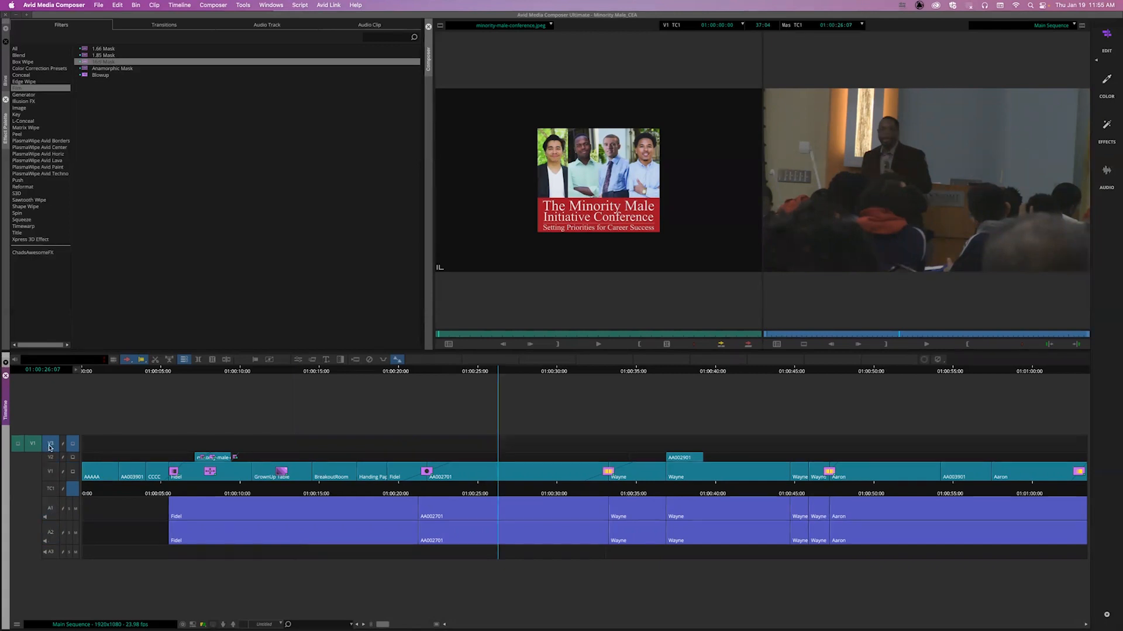
{"action": "key", "text": "Delete"}
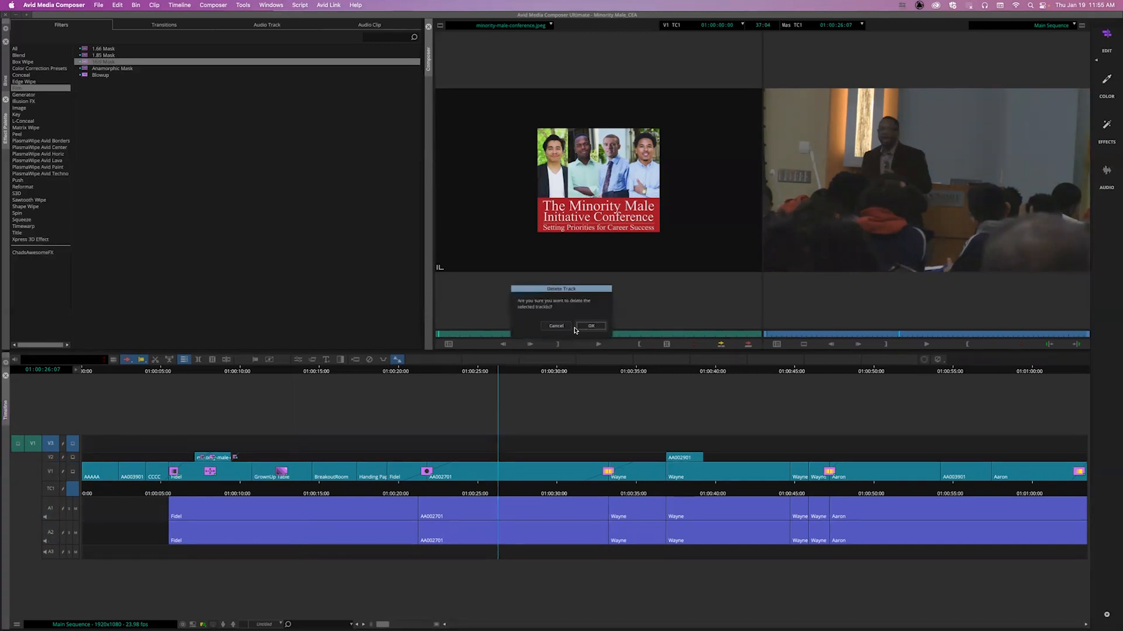
{"action": "left_click", "coordinate": [594, 325]}
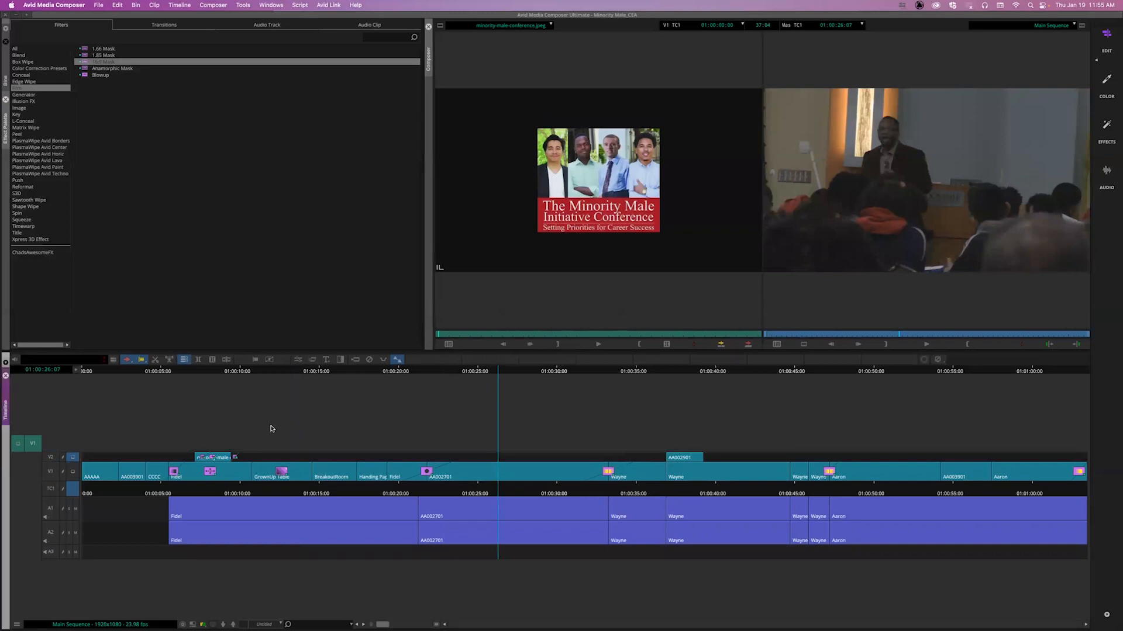
{"action": "left_click_drag", "start_coordinate": [36, 448], "coordinate": [54, 473]}
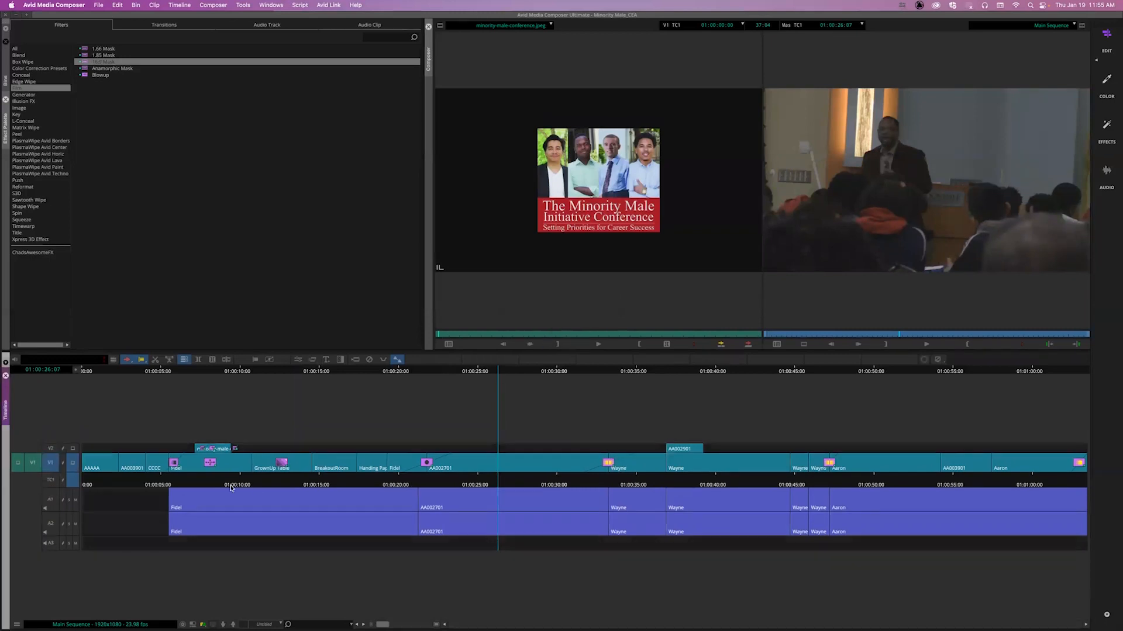
Step: Load filler into the source monitor and mark In and Out points about five seconds apart
{"action": "left_click", "coordinate": [346, 483]}
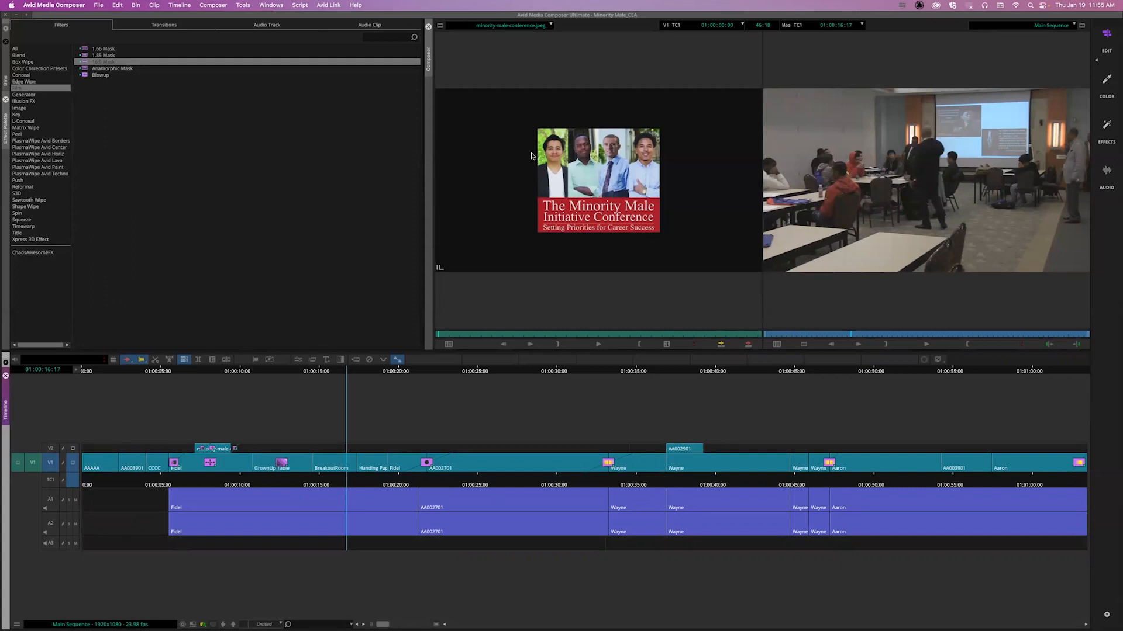
{"action": "right_click", "coordinate": [541, 135]}
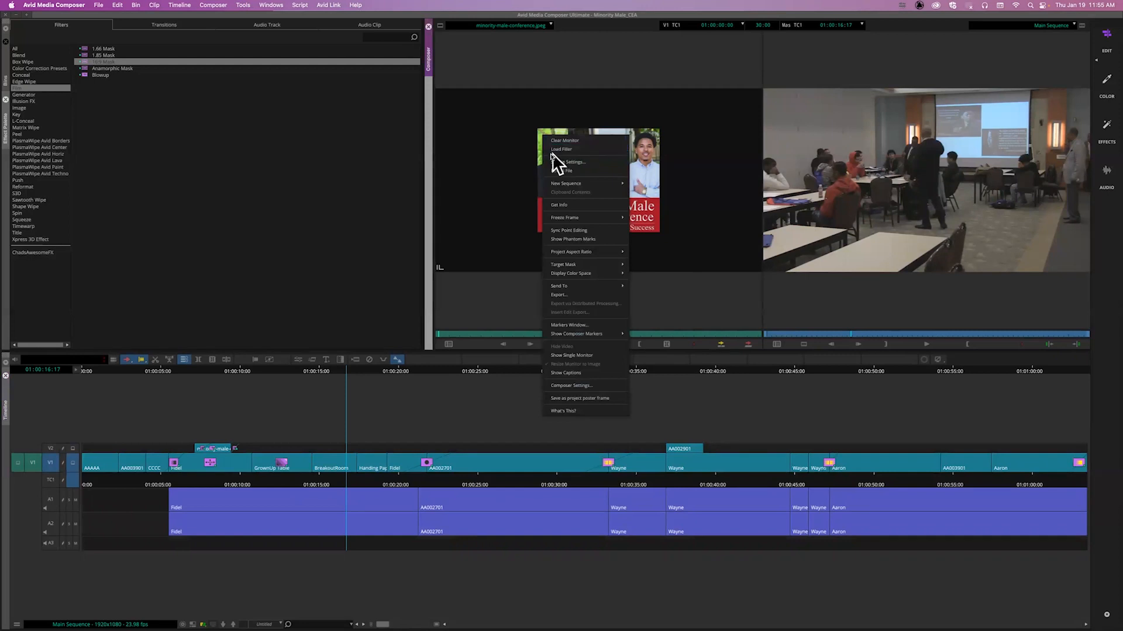
{"action": "left_click", "coordinate": [576, 151]}
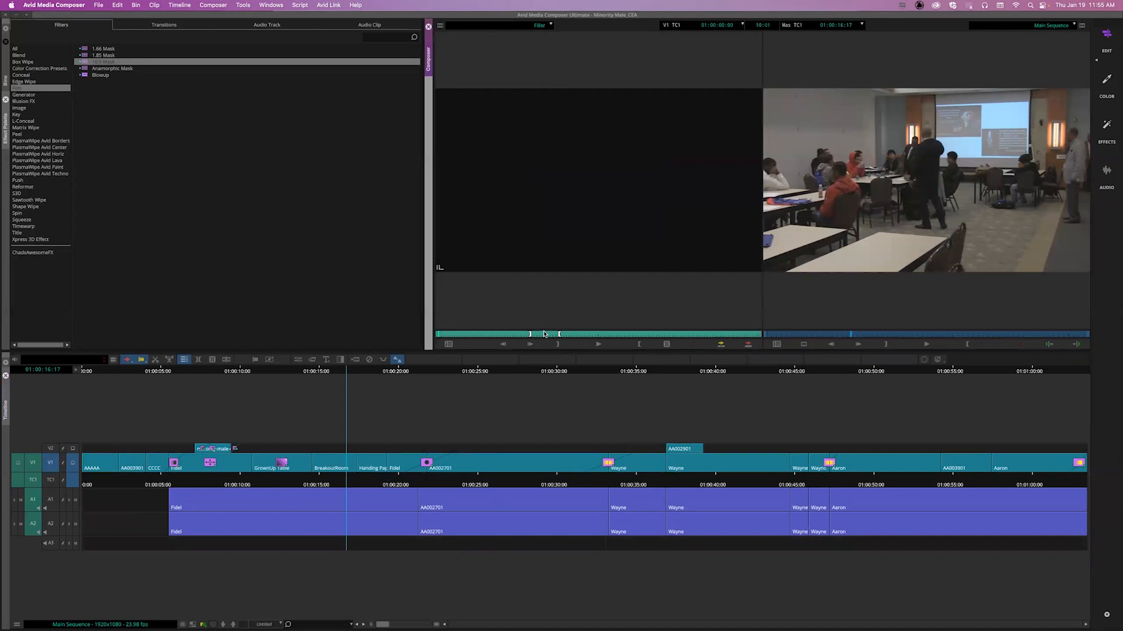
{"action": "key", "text": "g"}
{"action": "type", "text": "i+5"}
{"action": "key", "text": "Return"}
{"action": "key", "text": "o"}
Step: Enable all video and audio tracks, try splicing the marked filler in at the sequence start, and return to the start
{"action": "left_click_drag", "start_coordinate": [145, 480], "coordinate": [70, 480]}
{"action": "left_click", "coordinate": [50, 449]}
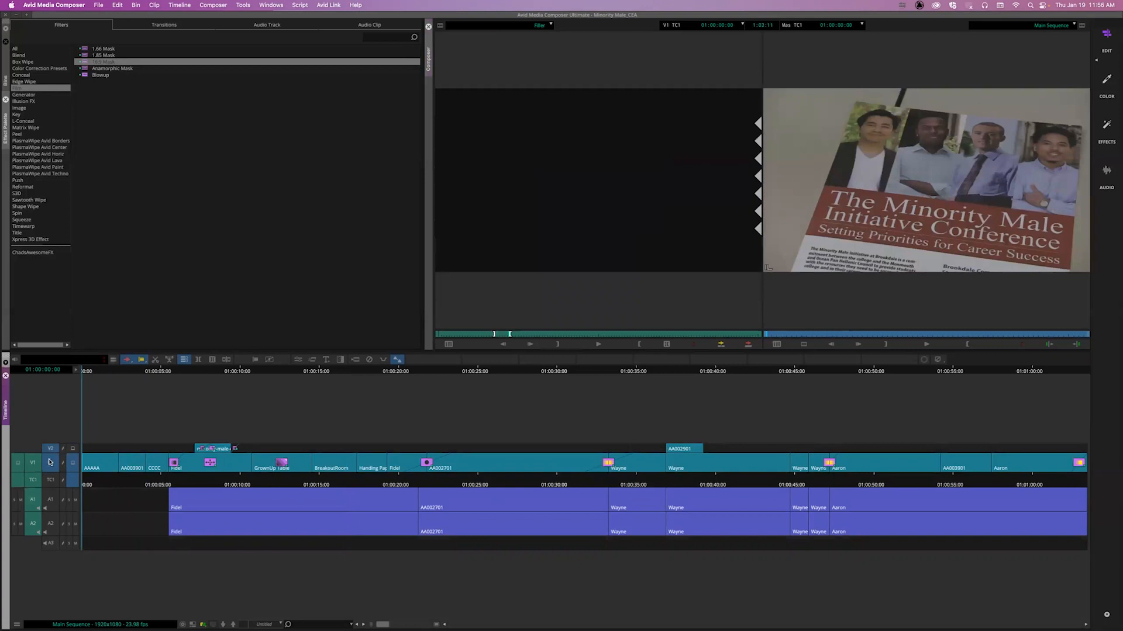
{"action": "left_click", "coordinate": [50, 499]}
{"action": "left_click", "coordinate": [51, 524]}
{"action": "left_click", "coordinate": [56, 543]}
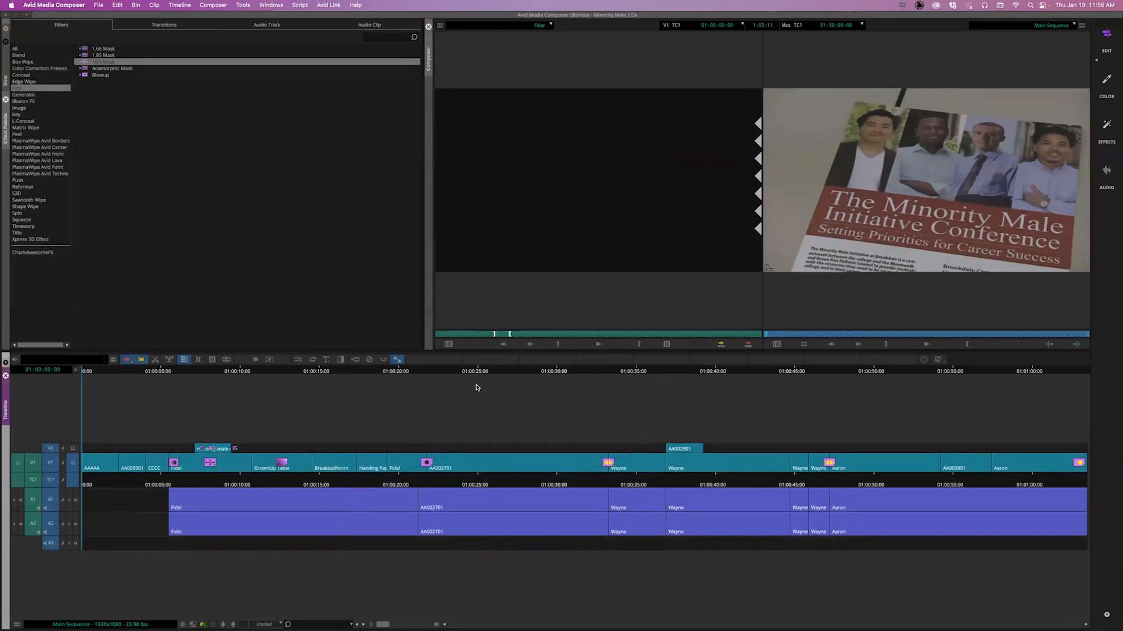
{"action": "left_click", "coordinate": [721, 345]}
{"action": "left_click", "coordinate": [97, 482]}
{"action": "key", "text": "Home"}
Step: Splice the marked filler into all tracks at the cut at 01:00:33:06, and undo the insertion
{"action": "left_click", "coordinate": [609, 481]}
{"action": "left_click", "coordinate": [606, 480]}
{"action": "left_click", "coordinate": [609, 481]}
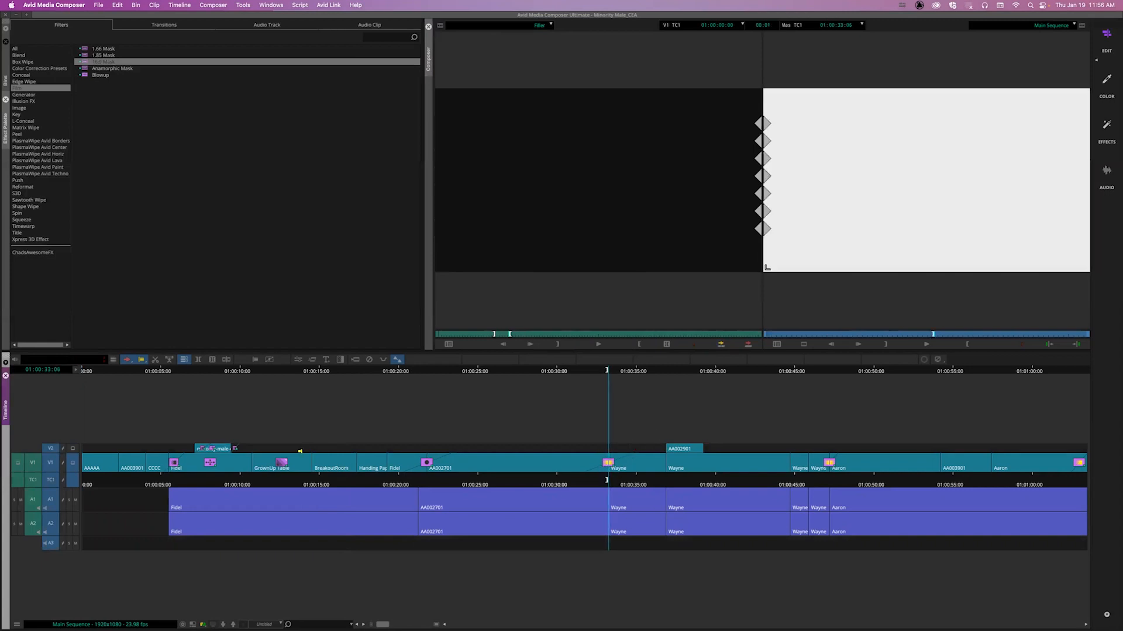
{"action": "left_click", "coordinate": [721, 345]}
{"action": "key", "text": "super+z"}
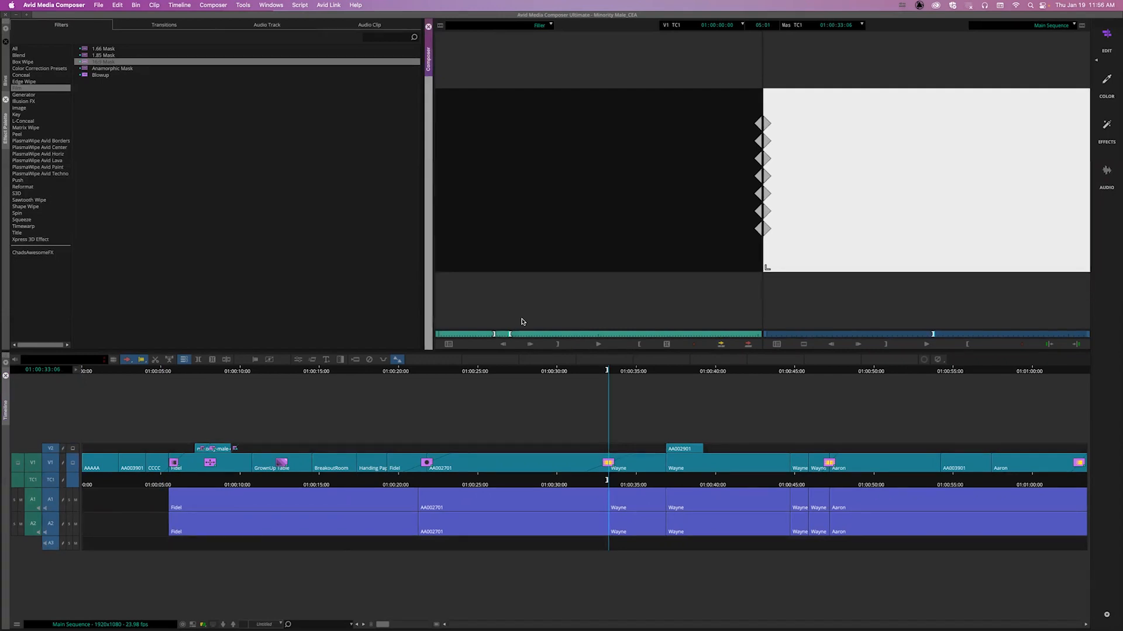
{"action": "left_click", "coordinate": [322, 477]}
{"action": "mouse_move", "coordinate": [275, 478]}
{"action": "left_mouse_down"}
{"action": "mouse_move", "coordinate": [89, 478]}
{"action": "mouse_move", "coordinate": [331, 481]}
{"action": "mouse_move", "coordinate": [286, 484]}
{"action": "left_mouse_up"}
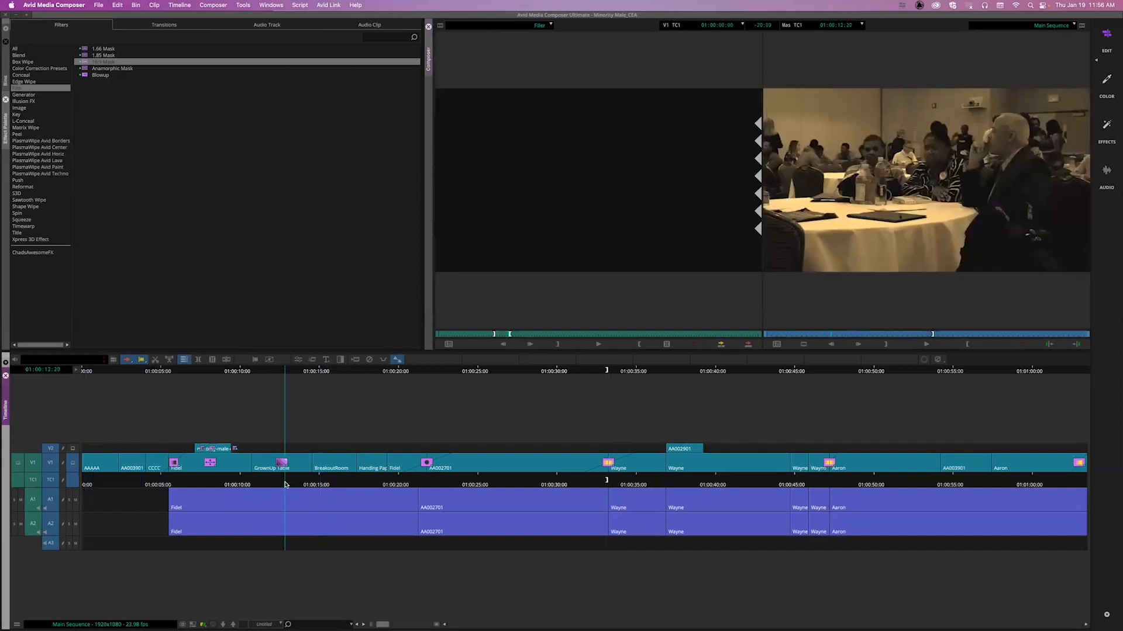
{"action": "right_click", "coordinate": [321, 422]}
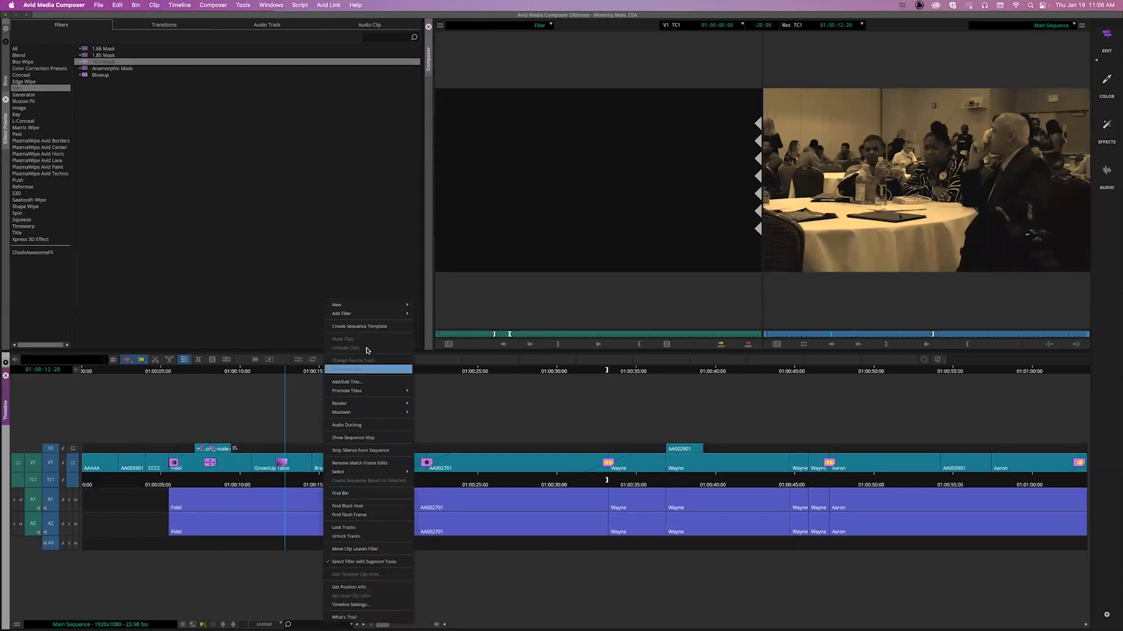
{"action": "mouse_move", "coordinate": [370, 315]}
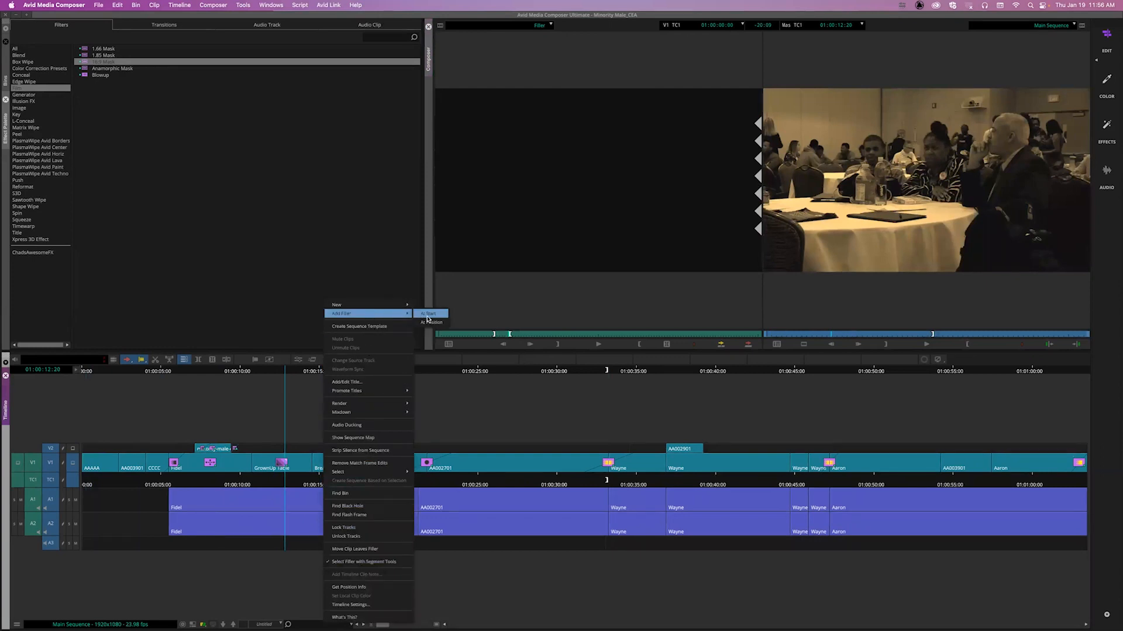
{"action": "right_click", "coordinate": [552, 219]}
{"action": "left_click", "coordinate": [528, 192]}
{"action": "right_click", "coordinate": [542, 191]}
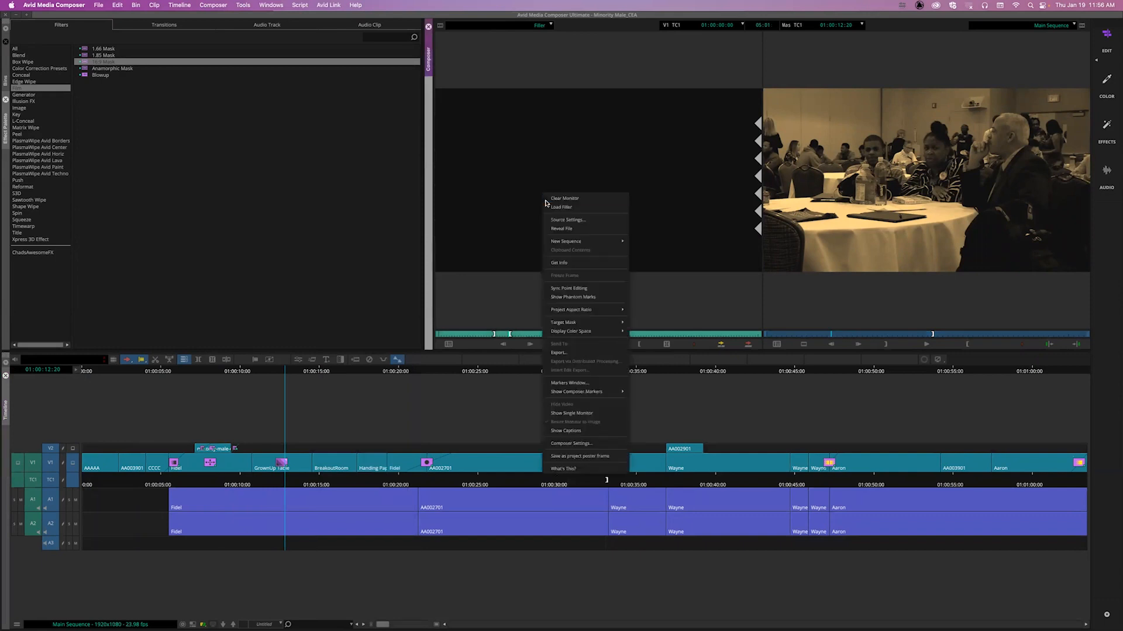
{"action": "left_click", "coordinate": [350, 418]}
Step: Add default filler at the start of the sequence with the Add Filler command, and undo the addition
{"action": "right_click", "coordinate": [290, 437]}
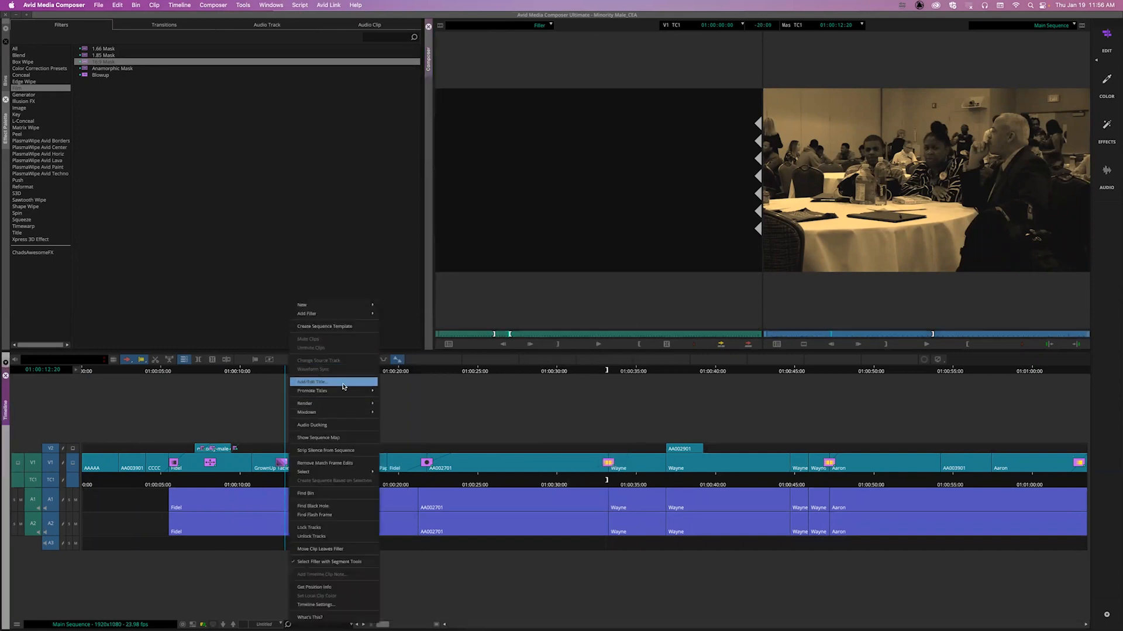
{"action": "mouse_move", "coordinate": [333, 316]}
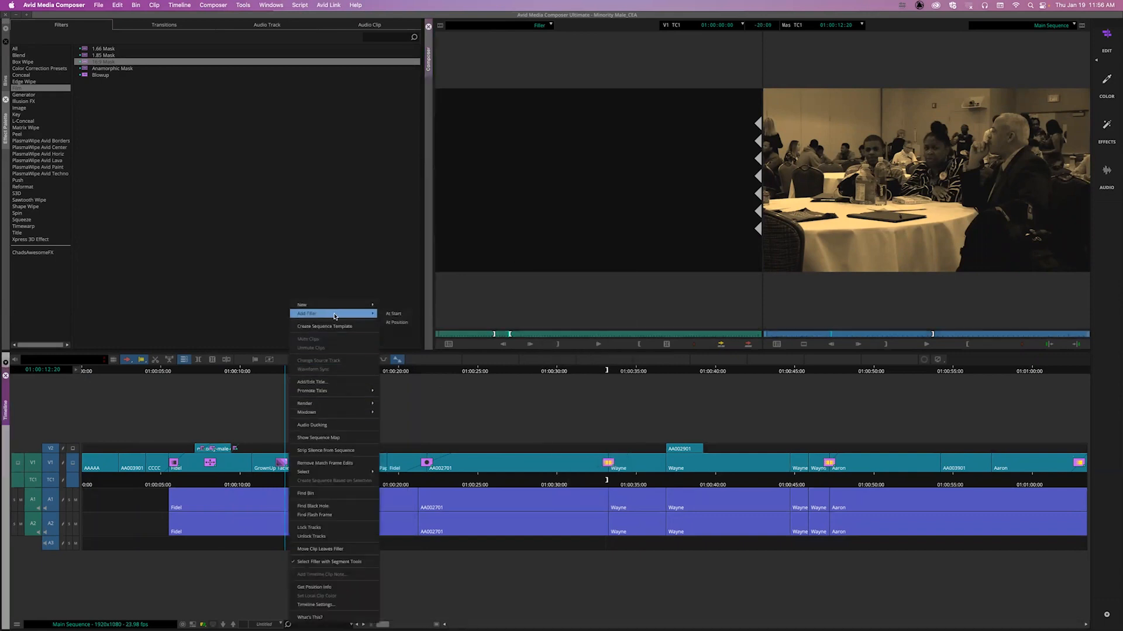
{"action": "left_click", "coordinate": [395, 315]}
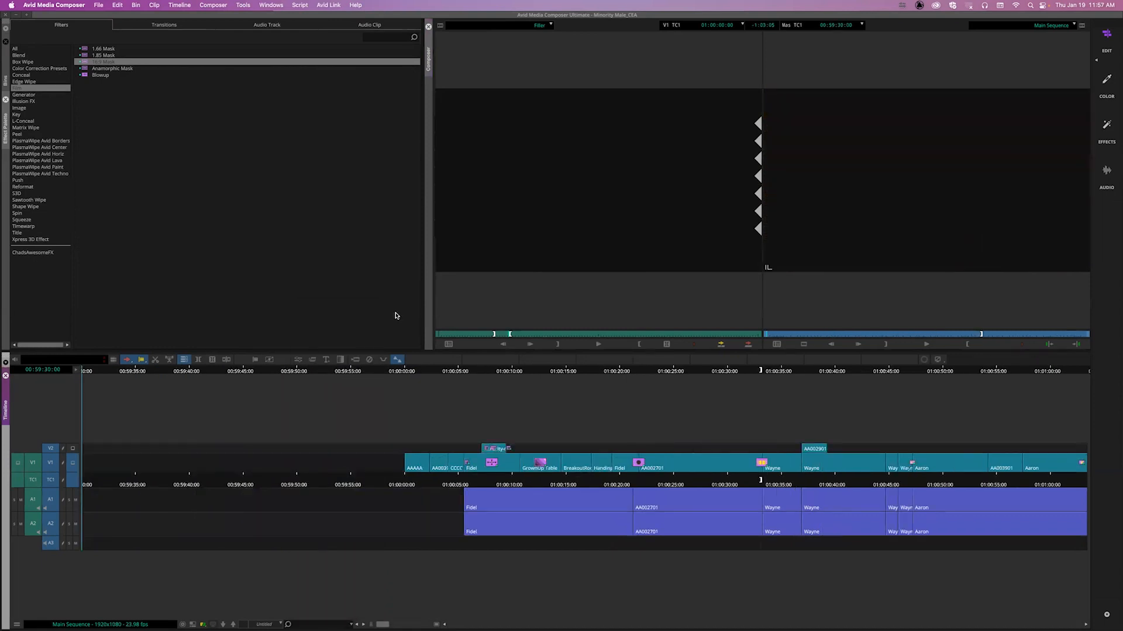
{"action": "key", "text": "super+z"}
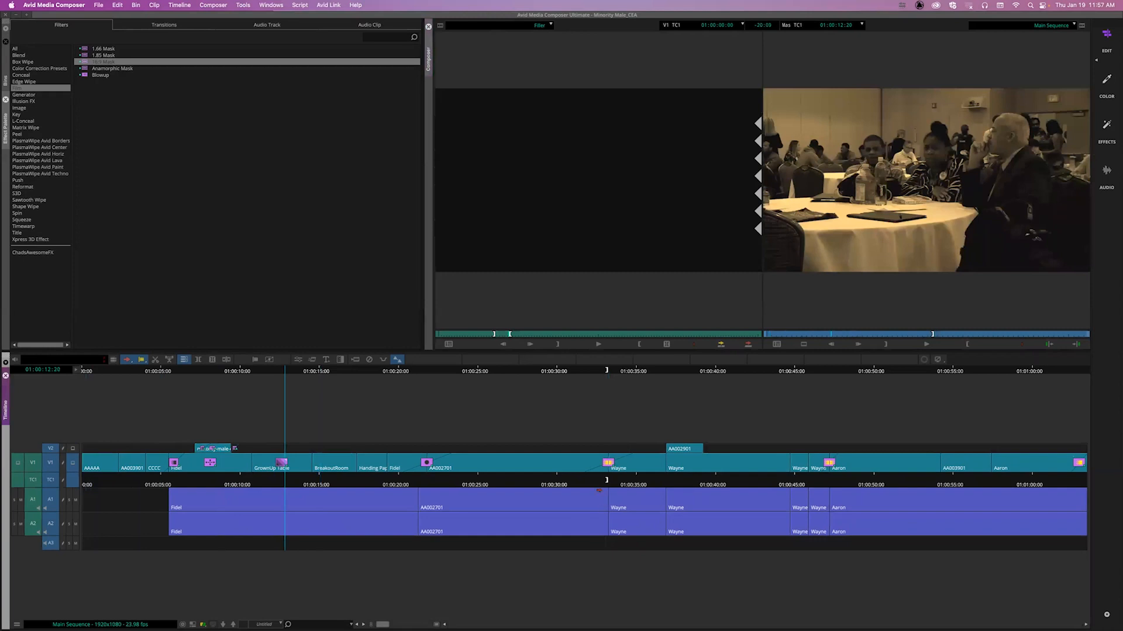
Step: Try to splice filler in at the sequence end, 01:01:03:11, and mark about 25 seconds of the source filler
{"action": "left_click", "coordinate": [598, 485]}
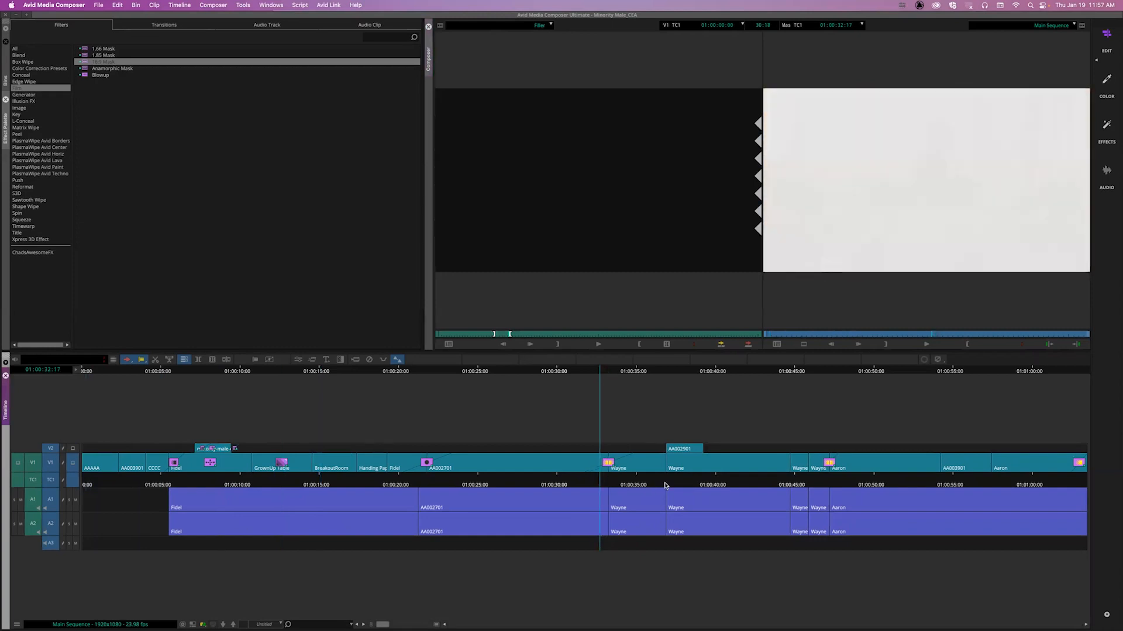
{"action": "left_click_drag", "start_coordinate": [664, 484], "coordinate": [1094, 483]}
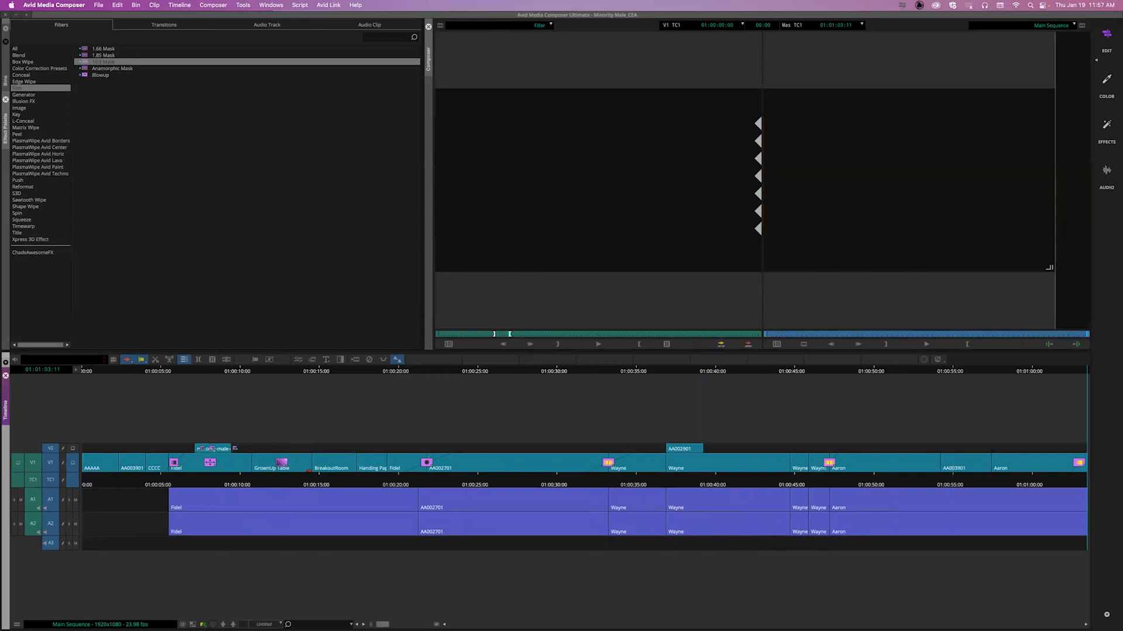
{"action": "left_click", "coordinate": [50, 448]}
{"action": "left_click", "coordinate": [722, 344]}
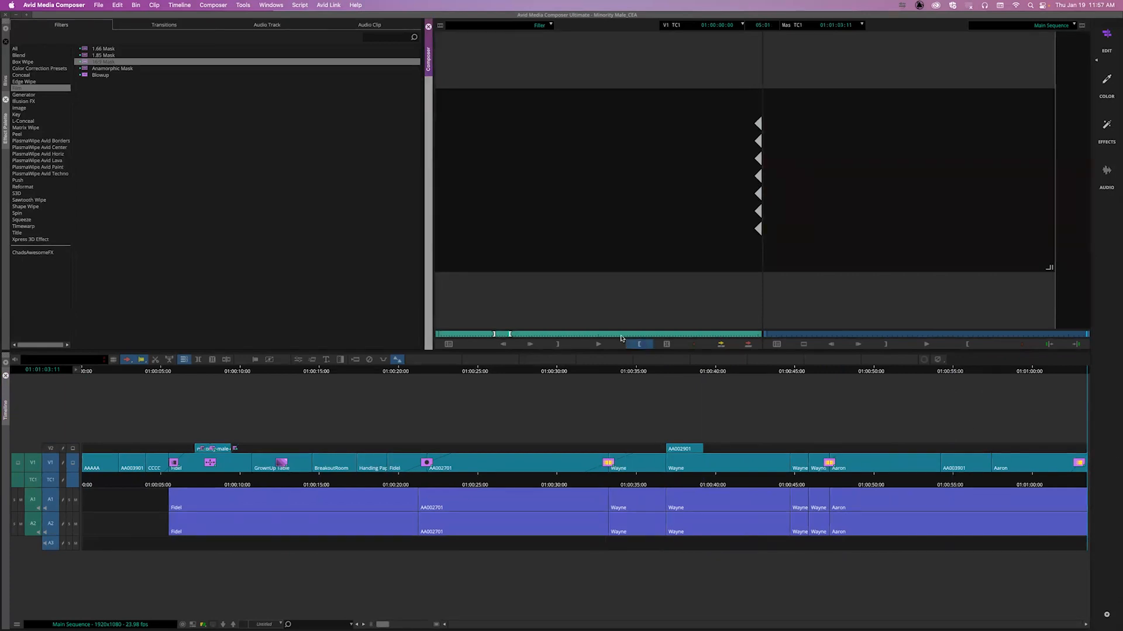
{"action": "key", "text": "i"}
{"action": "left_click", "coordinate": [581, 334]}
{"action": "key", "text": "o"}
Step: Load minority-male-conference.jpeg as the source, mark a single frame, and splice it in at the end of the sequence
{"action": "left_click", "coordinate": [511, 24]}
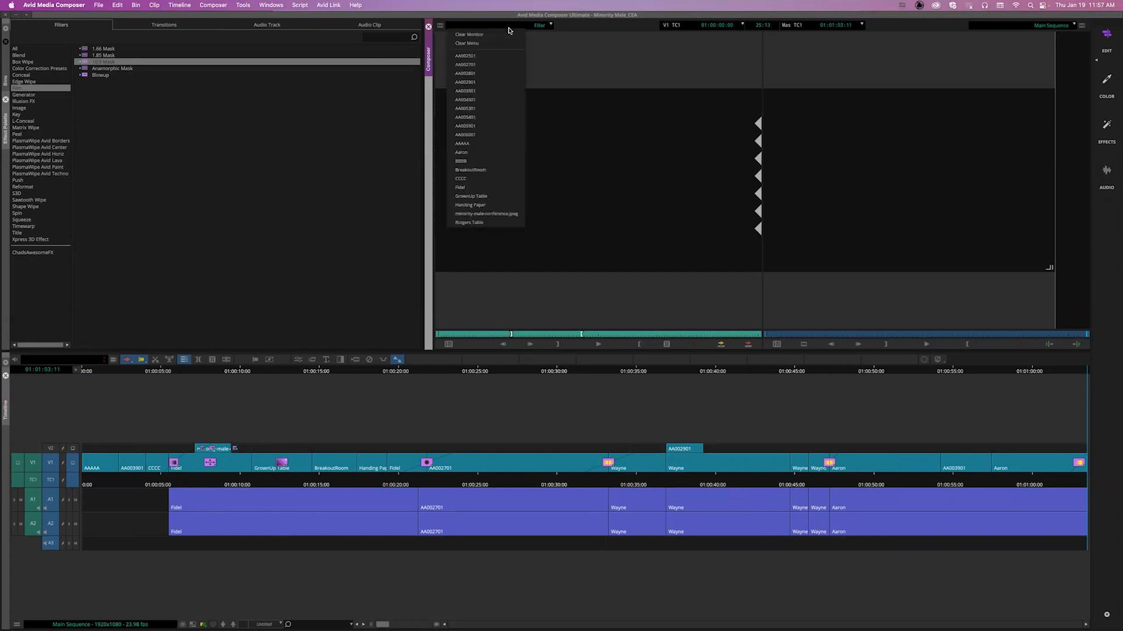
{"action": "left_click", "coordinate": [496, 214]}
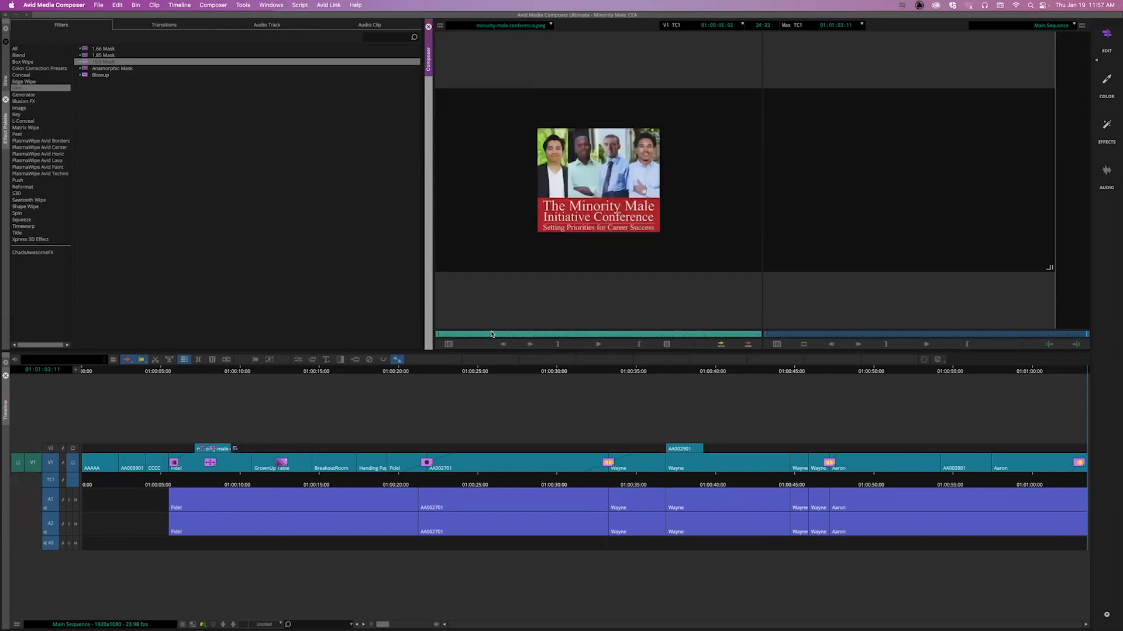
{"action": "key", "text": "i"}
{"action": "key", "text": "o"}
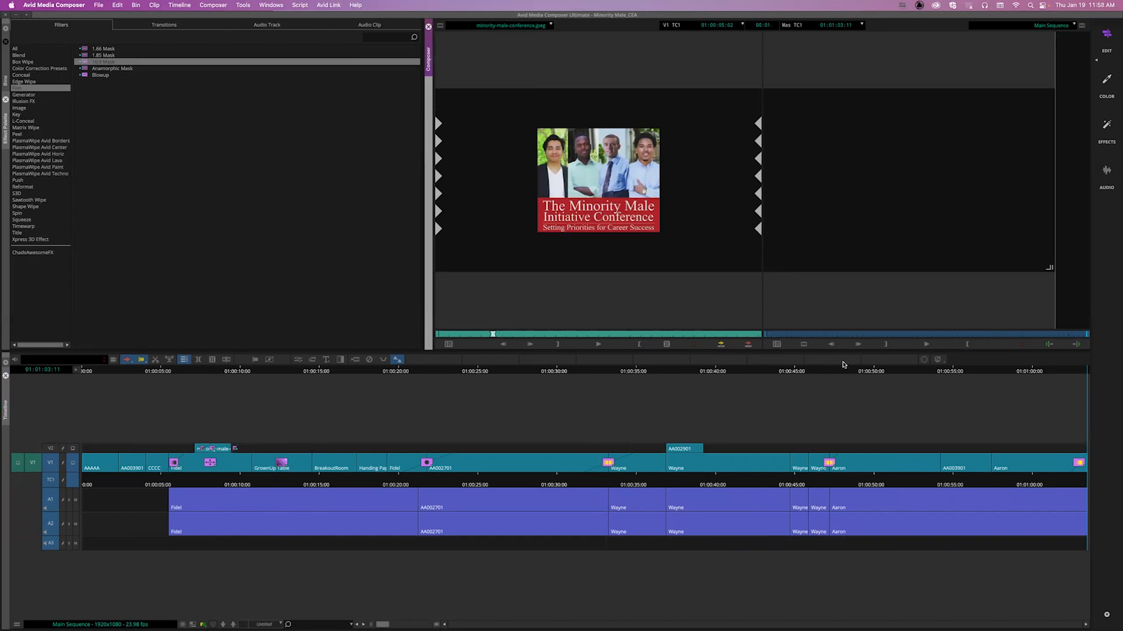
{"action": "left_click", "coordinate": [723, 345]}
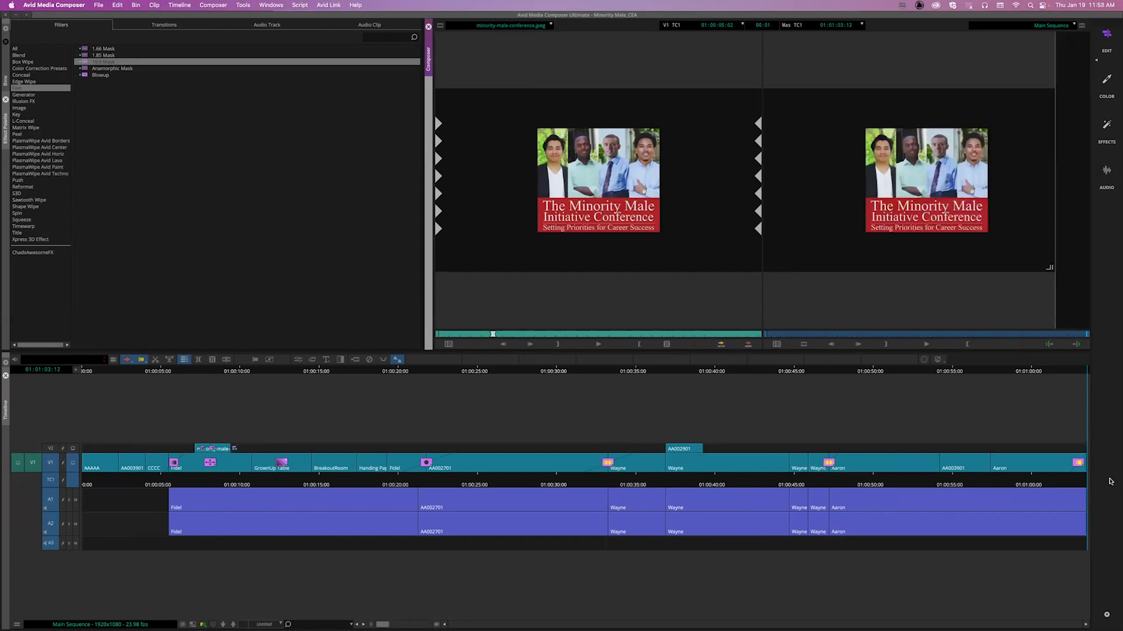
Step: Reload filler as the source and splice its marked section in at the last frame, 01:01:03:11, with all tracks enabled
{"action": "left_click_drag", "start_coordinate": [382, 625], "coordinate": [421, 625]}
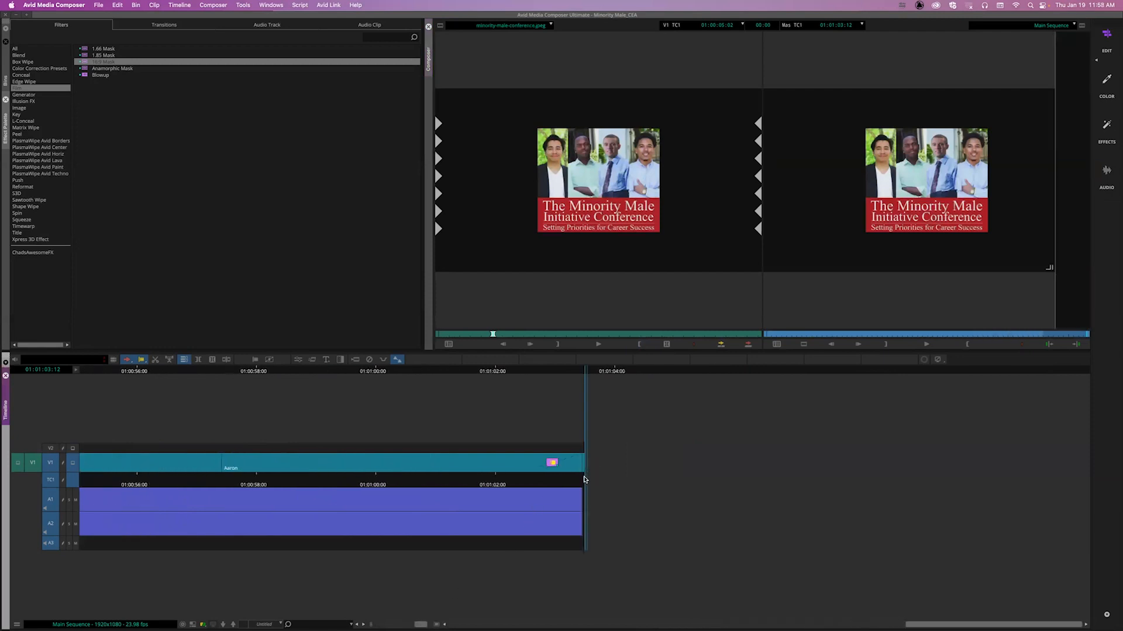
{"action": "left_click", "coordinate": [584, 479]}
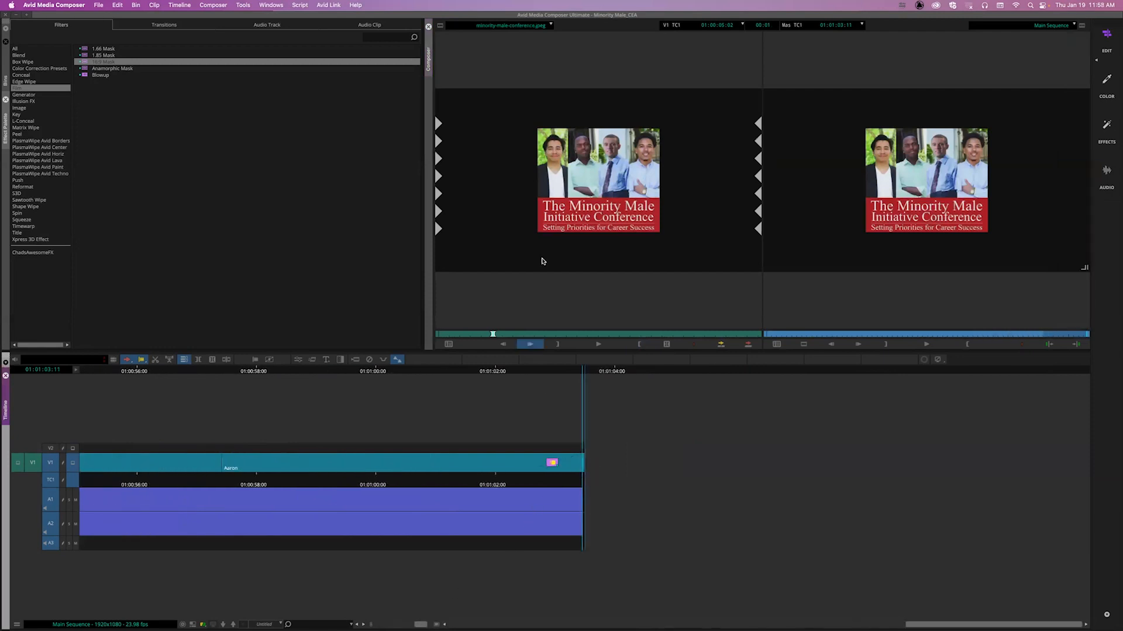
{"action": "right_click", "coordinate": [525, 119]}
{"action": "left_click", "coordinate": [549, 142]}
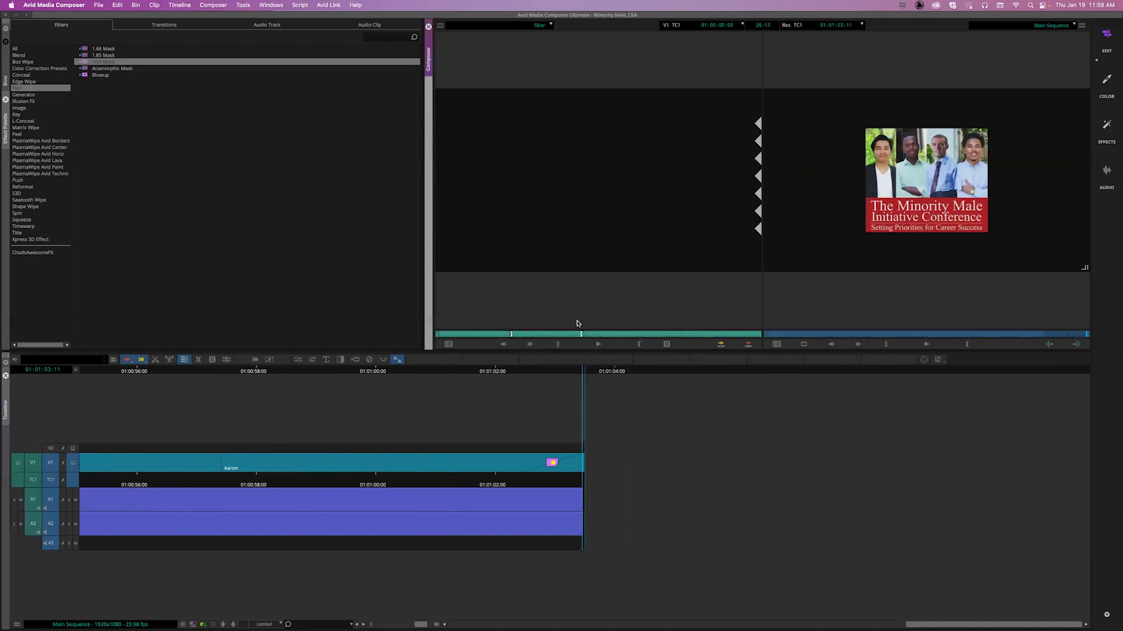
{"action": "left_click", "coordinate": [720, 346]}
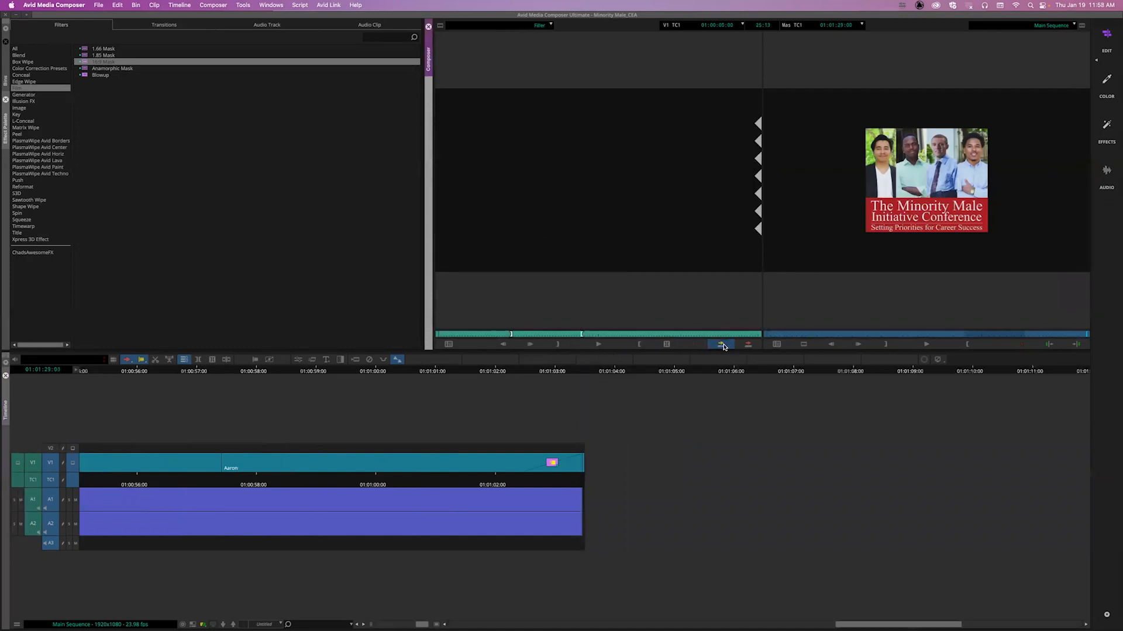
Step: Remove the filler after the last clip at the end of the sequence and show the whole sequence
{"action": "left_click_drag", "start_coordinate": [420, 625], "coordinate": [388, 625]}
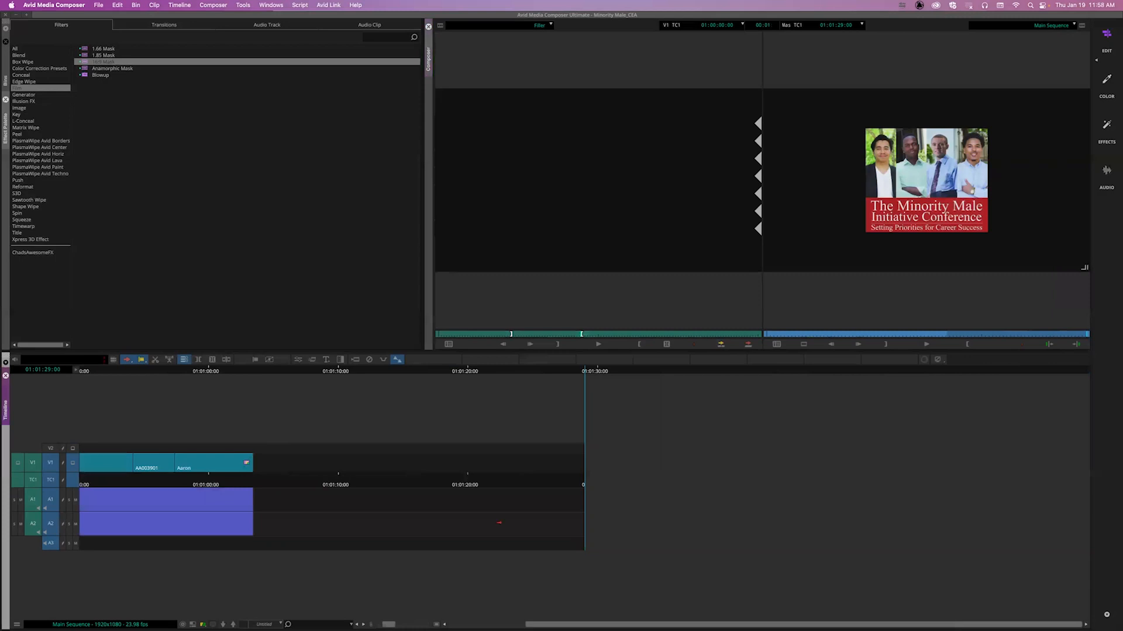
{"action": "left_click_drag", "start_coordinate": [385, 625], "coordinate": [417, 624]}
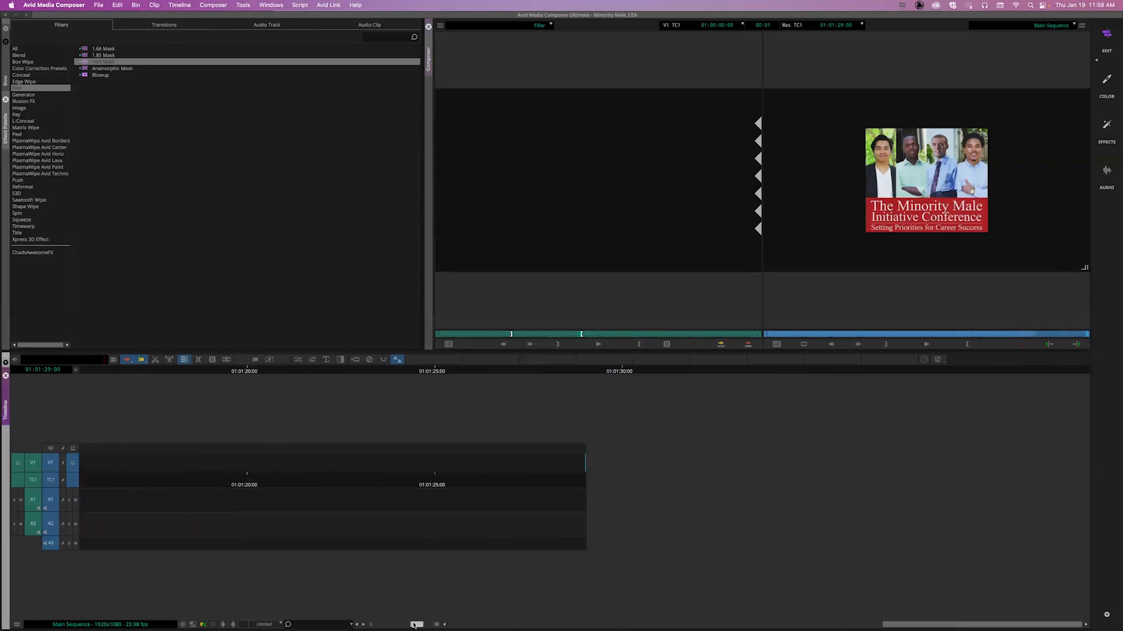
{"action": "key", "text": "i"}
{"action": "key", "text": "o"}
{"action": "key", "text": "End"}
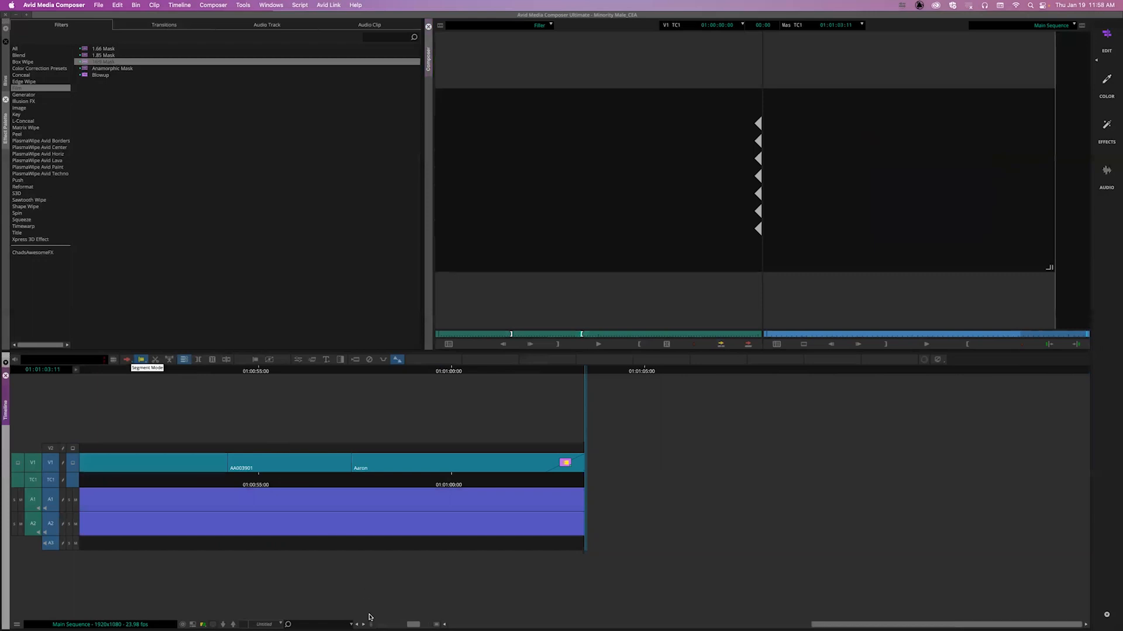
{"action": "left_click_drag", "start_coordinate": [412, 625], "coordinate": [376, 624]}
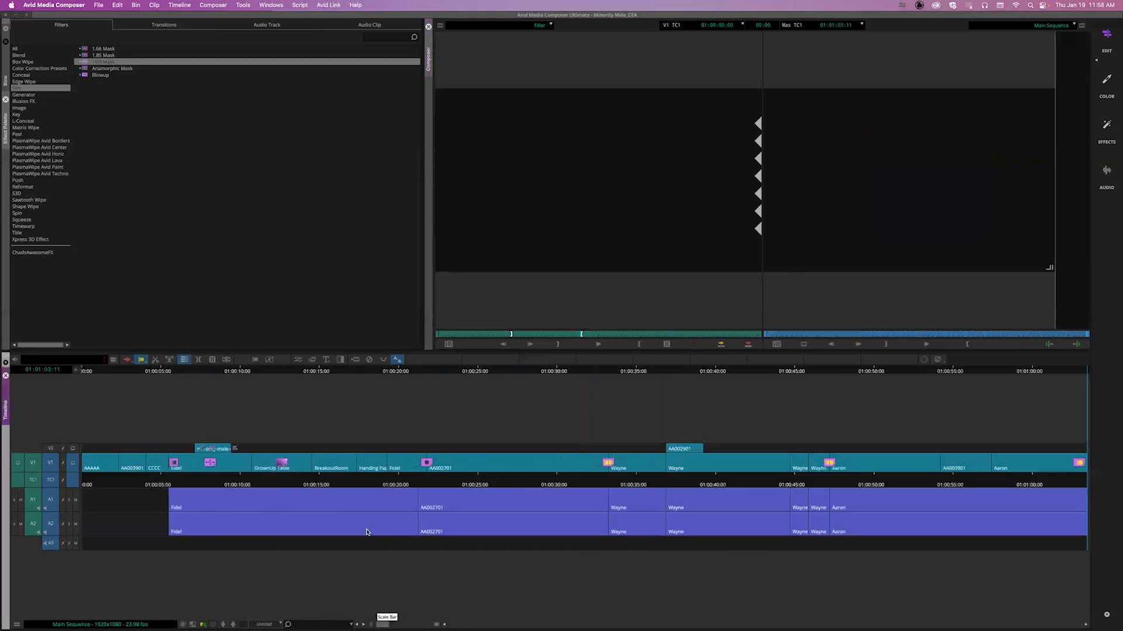
{"action": "left_click", "coordinate": [409, 483]}
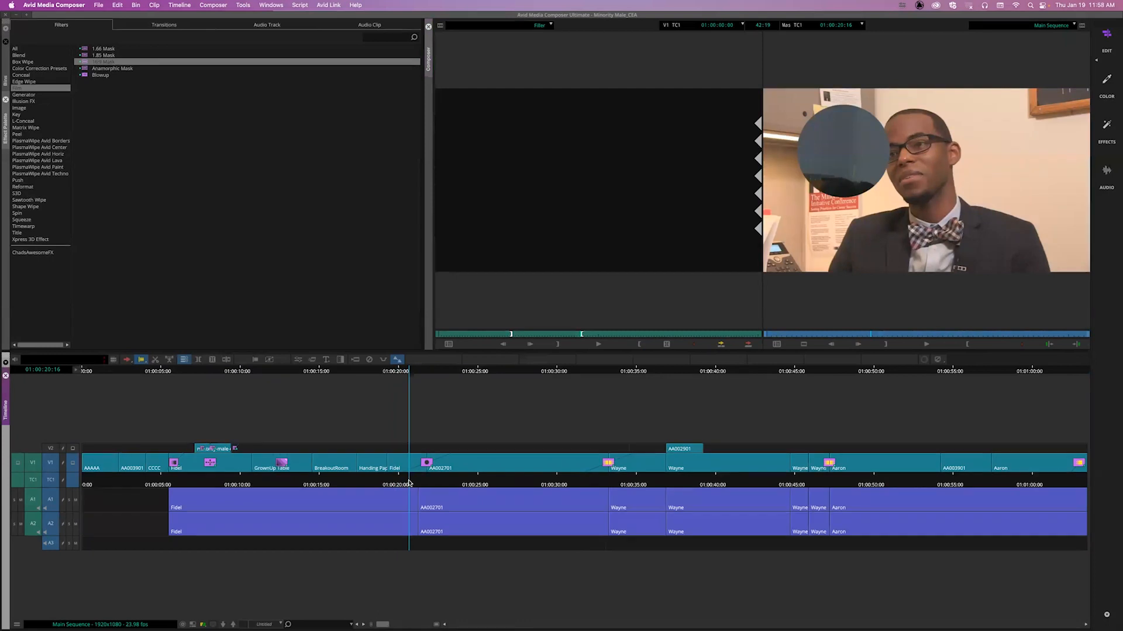
{"action": "left_click_drag", "start_coordinate": [339, 486], "coordinate": [146, 483]}
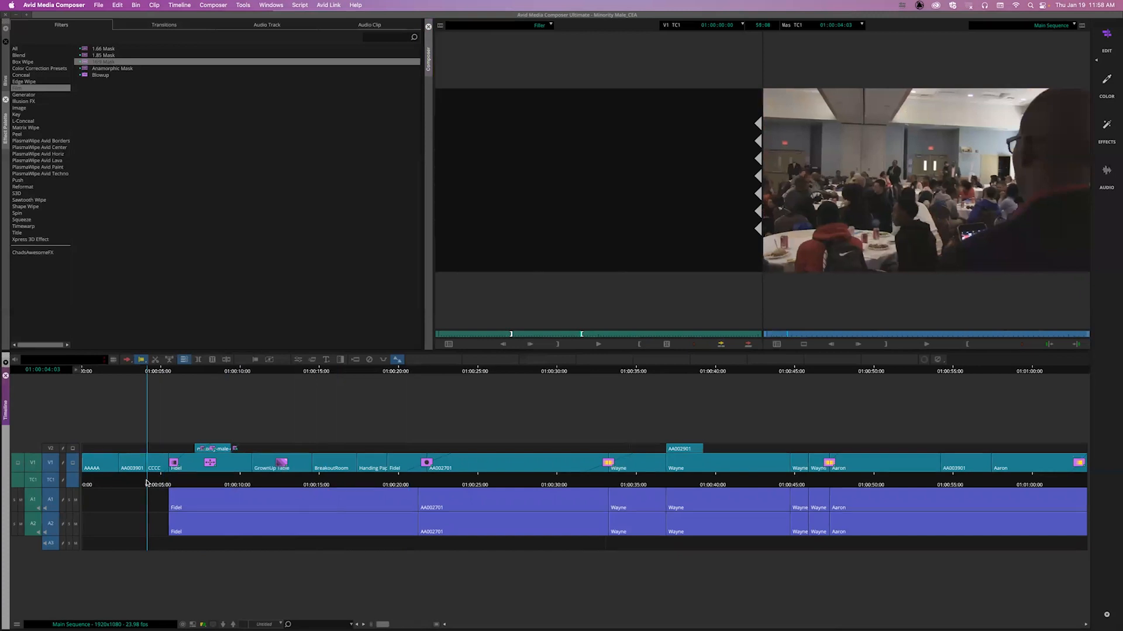
{"action": "left_click_drag", "start_coordinate": [147, 483], "coordinate": [225, 482]}
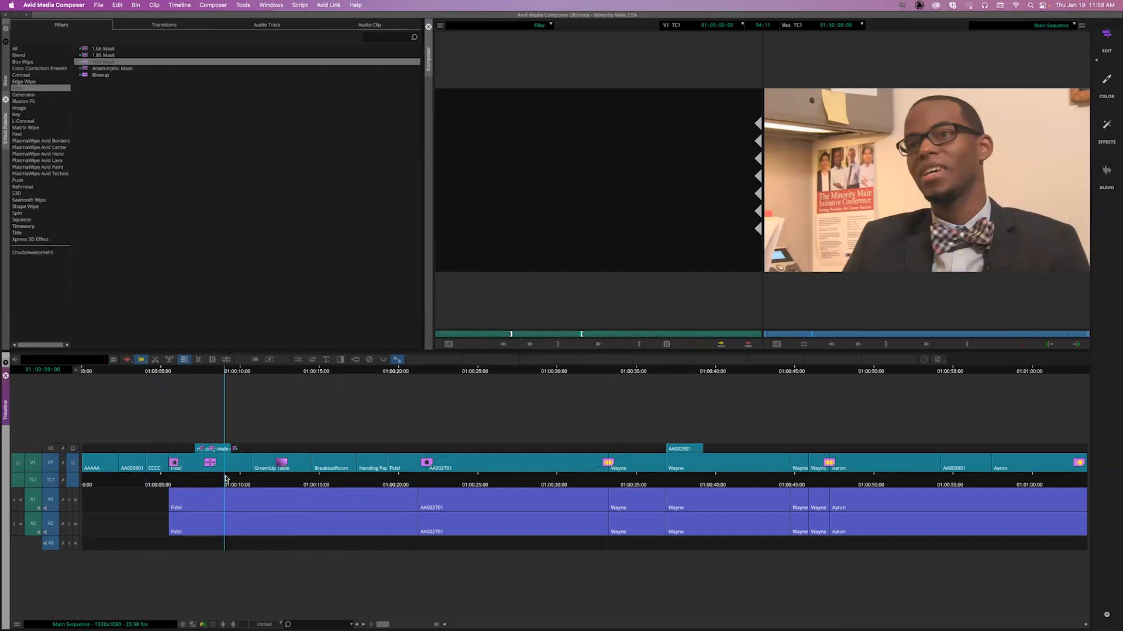
{"action": "mouse_move", "coordinate": [222, 477]}
{"action": "left_mouse_down"}
{"action": "mouse_move", "coordinate": [90, 483]}
{"action": "mouse_move", "coordinate": [226, 483]}
{"action": "left_mouse_up"}
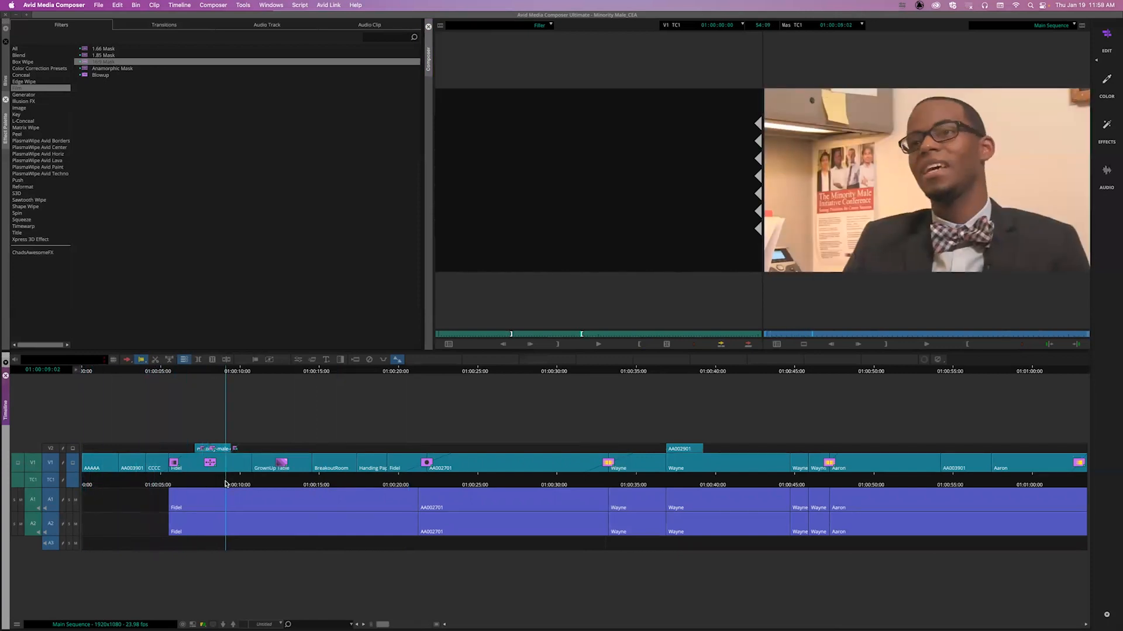
Step: Apply the Purple Bars effect from the ChadsAwesomeFX bin to the first three V1 clips, preview it, and undo it
{"action": "left_click", "coordinate": [118, 481]}
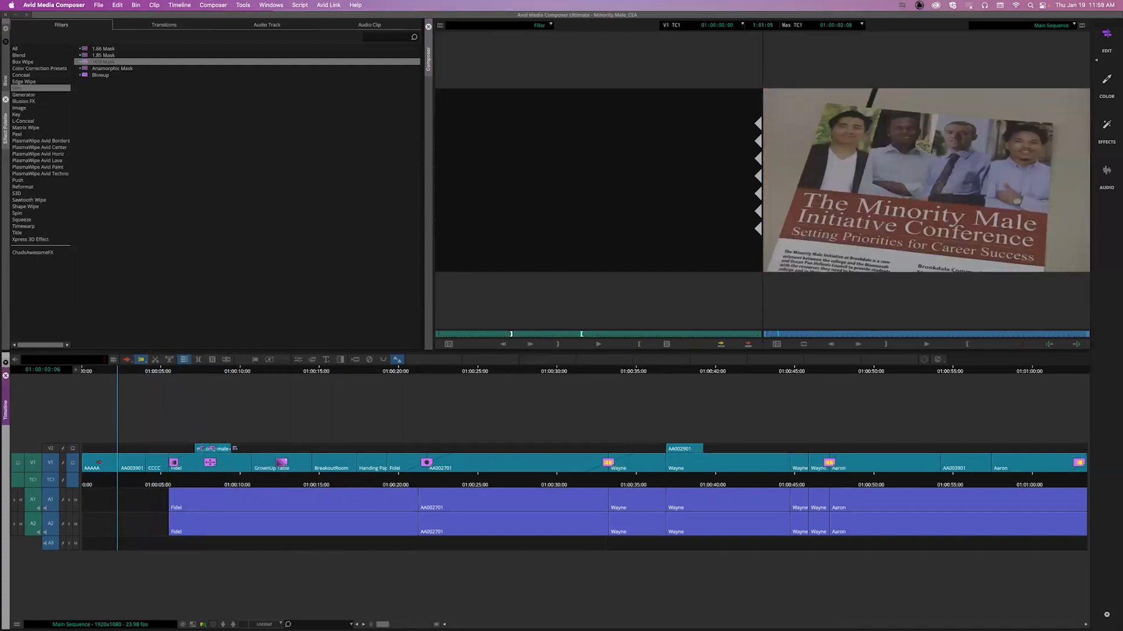
{"action": "left_click", "coordinate": [101, 461]}
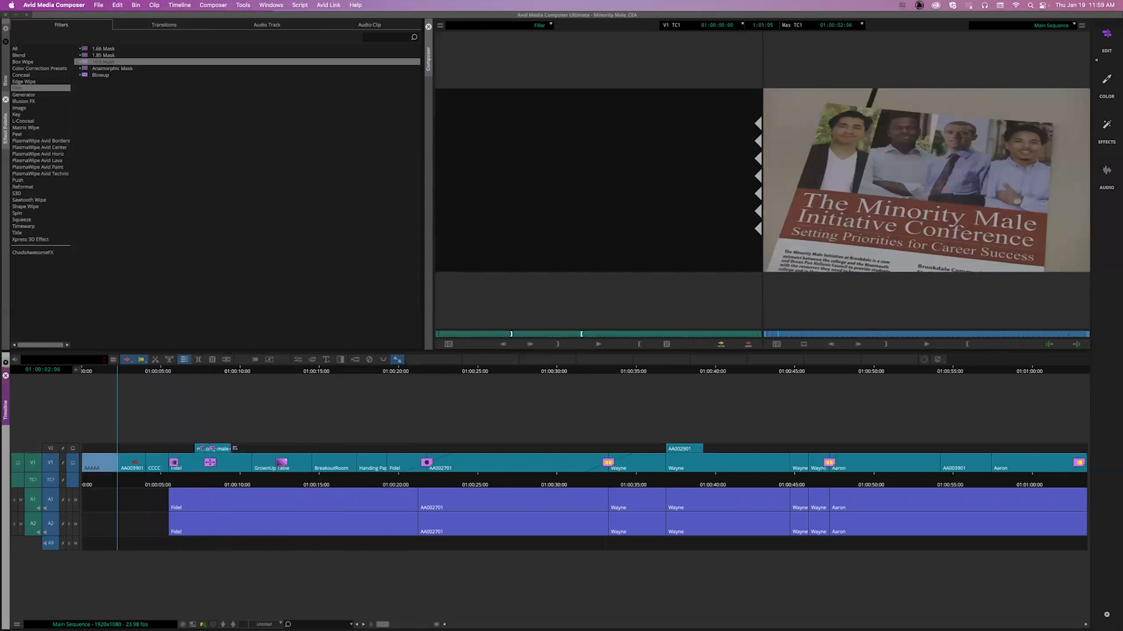
{"action": "left_click", "coordinate": [134, 462], "text": "shift"}
{"action": "left_click", "coordinate": [156, 462], "text": "shift"}
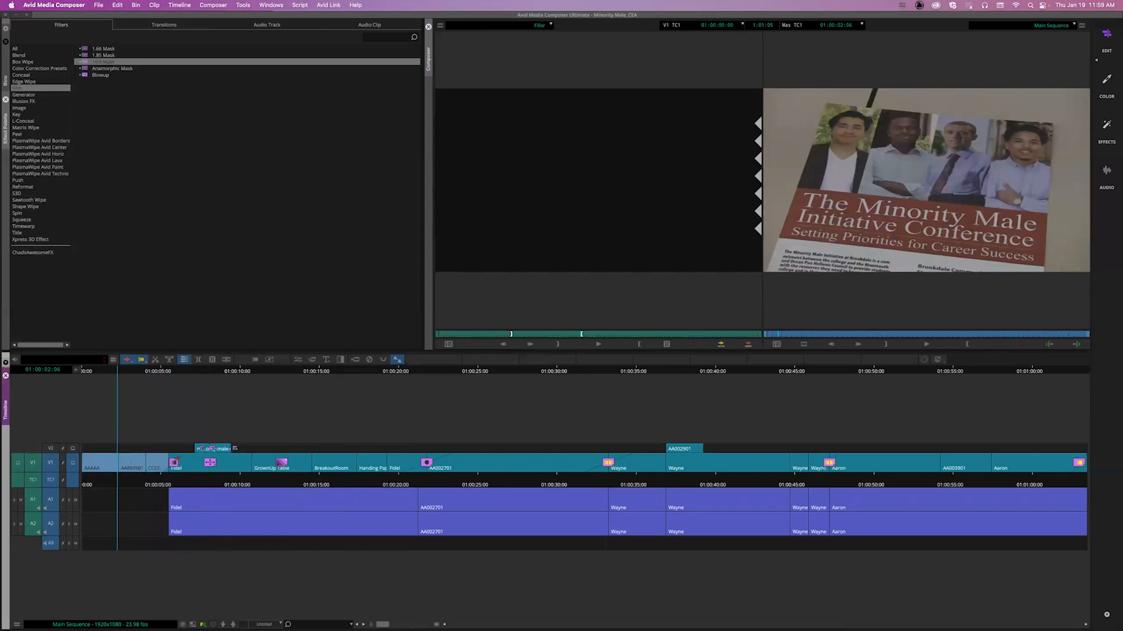
{"action": "left_click", "coordinate": [6, 80]}
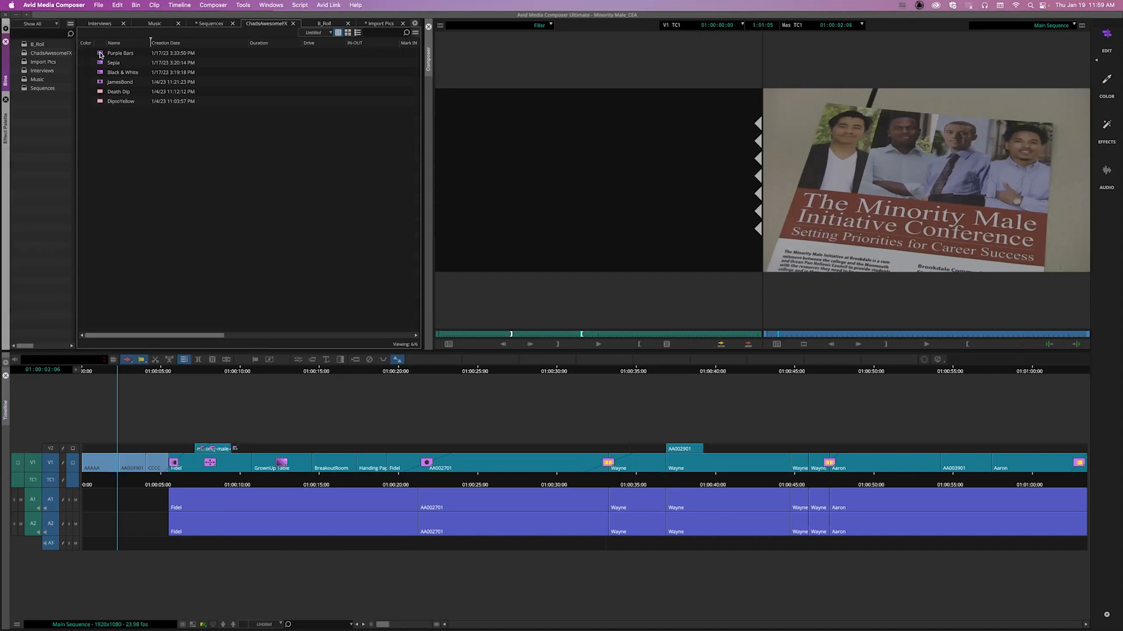
{"action": "double_click", "coordinate": [99, 54]}
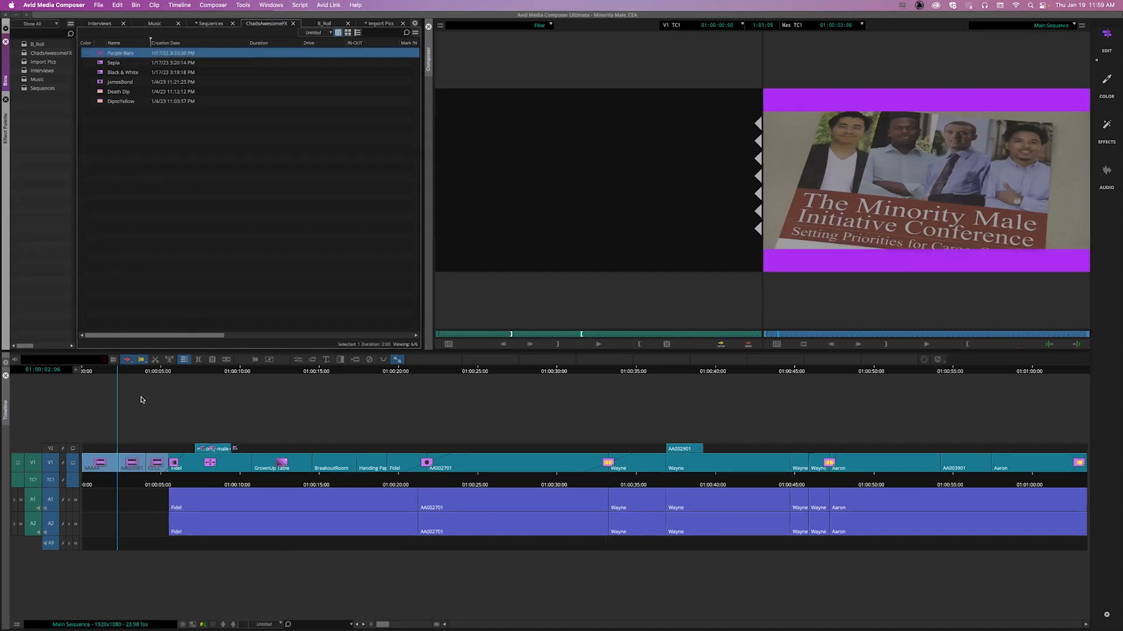
{"action": "left_click_drag", "start_coordinate": [124, 480], "coordinate": [134, 481]}
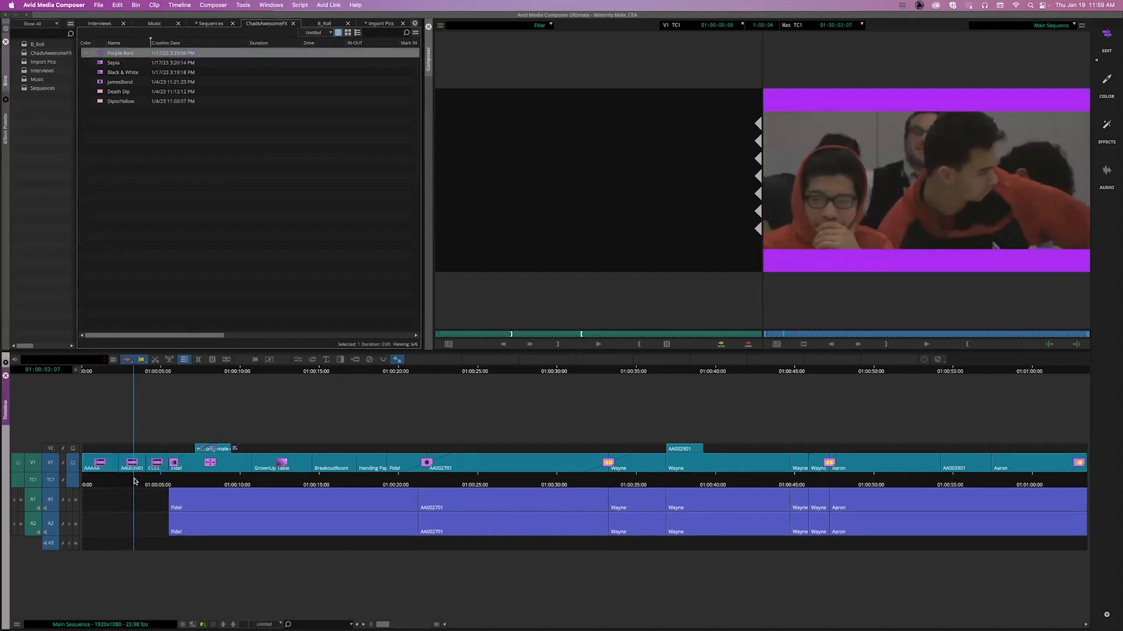
{"action": "key", "text": "super+z"}
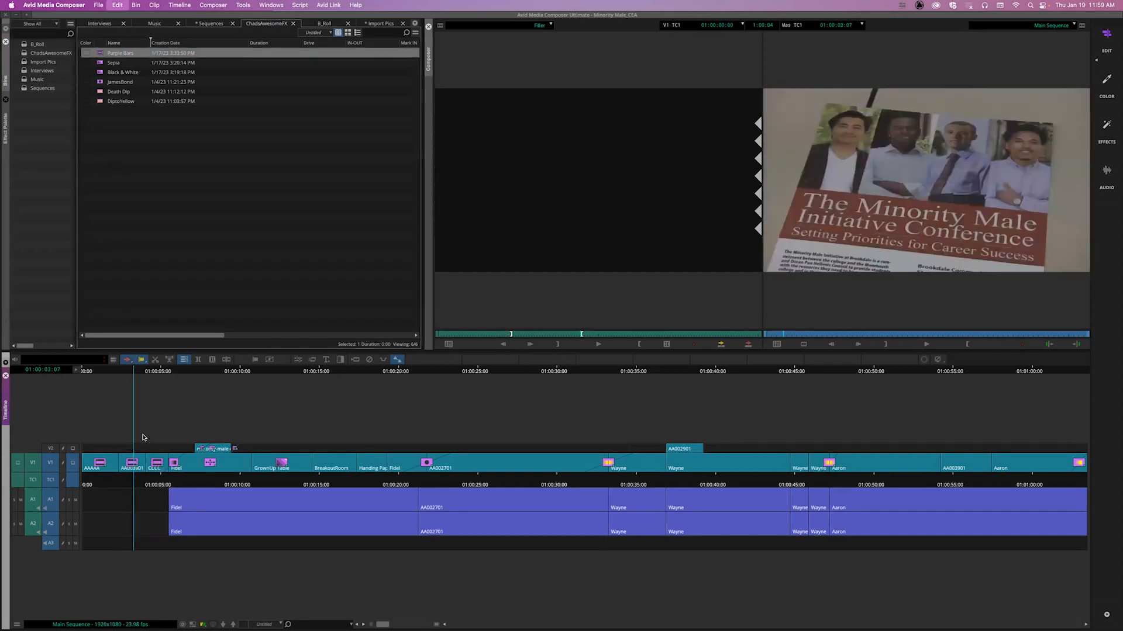
Step: Apply the saved Black & White effect individually to the first three selected V1 clips and preview it
{"action": "double_click", "coordinate": [103, 72]}
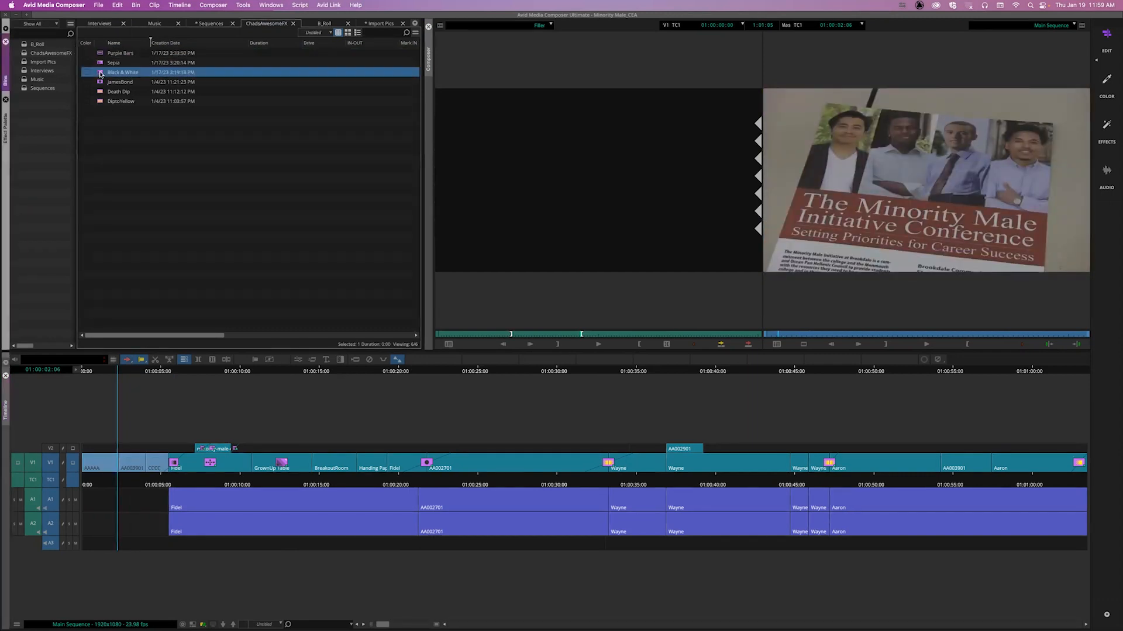
{"action": "left_click", "coordinate": [105, 483]}
{"action": "mouse_move", "coordinate": [104, 484]}
{"action": "left_mouse_down"}
{"action": "mouse_move", "coordinate": [81, 484]}
{"action": "mouse_move", "coordinate": [120, 486]}
{"action": "mouse_move", "coordinate": [109, 485]}
{"action": "left_mouse_up"}
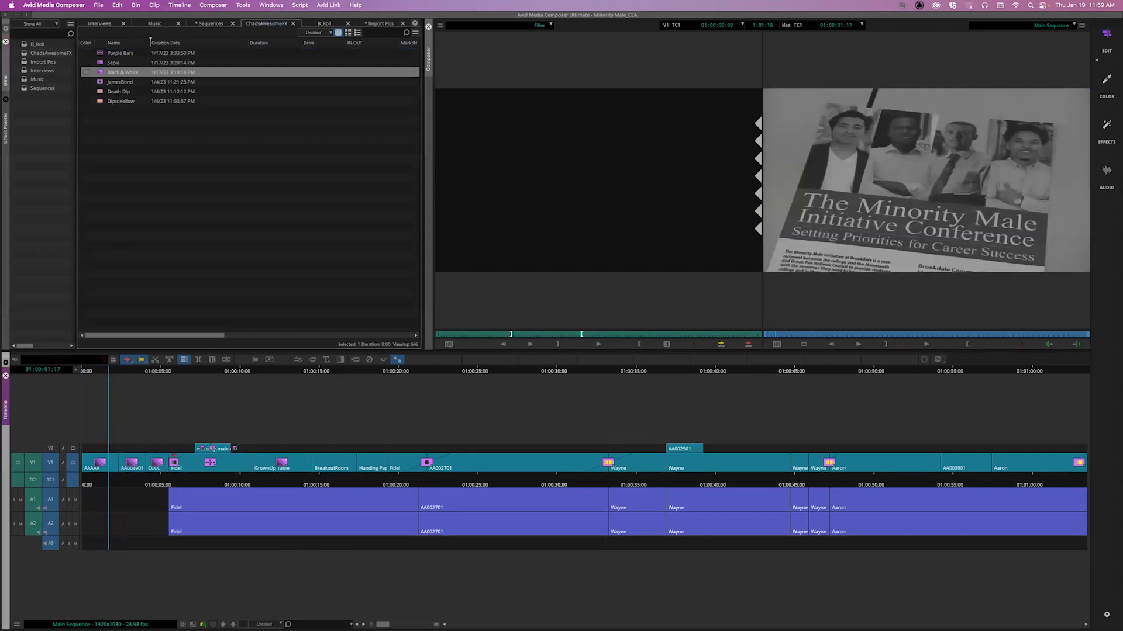
Step: In the first clip's Color Effect, keep saturation at -100 at the clip's start and raise it at the clip's end
{"action": "left_click", "coordinate": [298, 360]}
{"action": "left_click", "coordinate": [855, 346]}
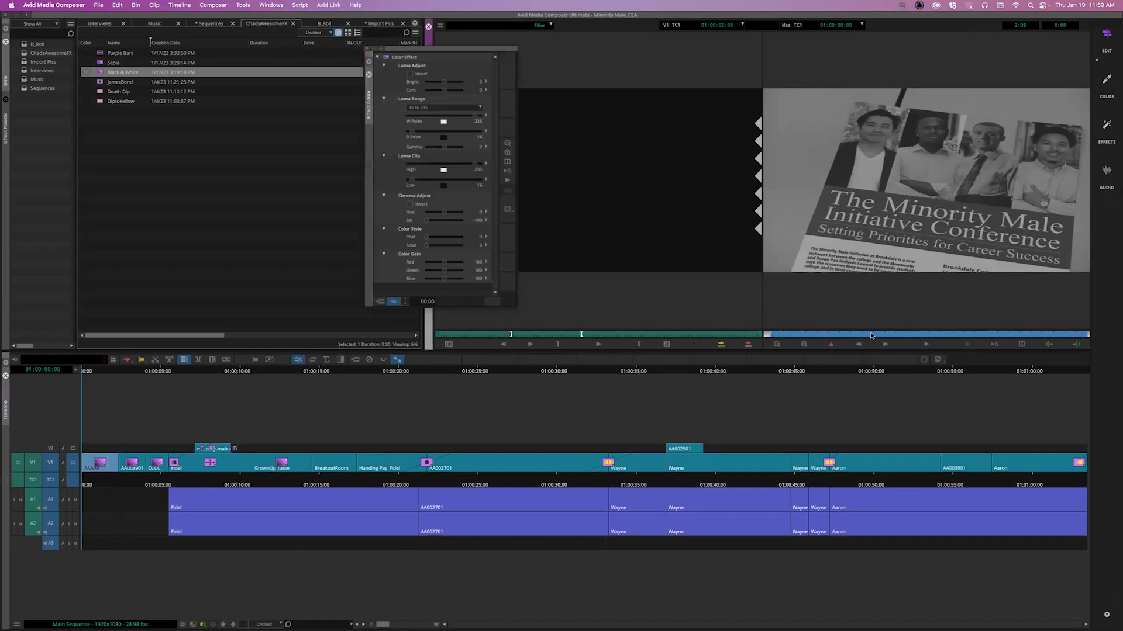
{"action": "left_click", "coordinate": [884, 345]}
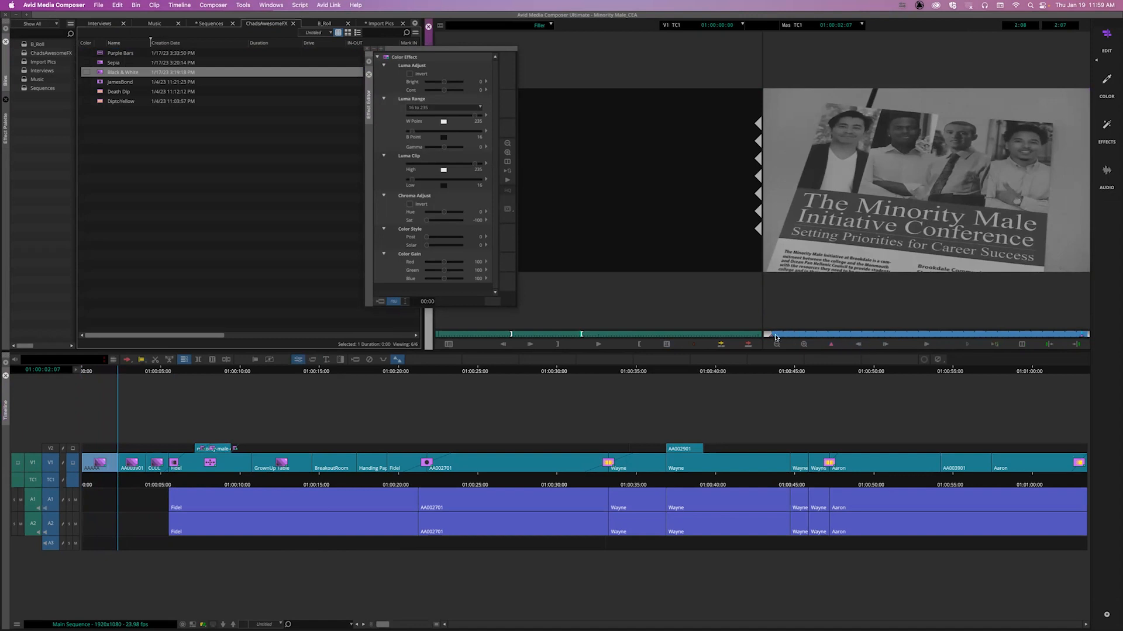
{"action": "left_click", "coordinate": [770, 335]}
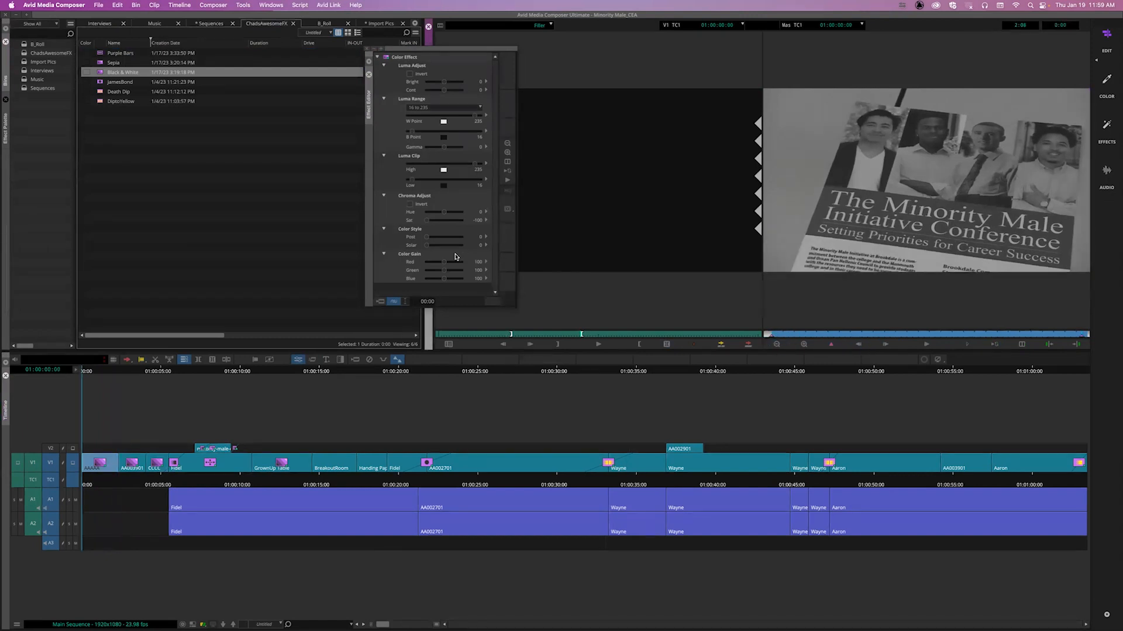
{"action": "left_click", "coordinate": [426, 221]}
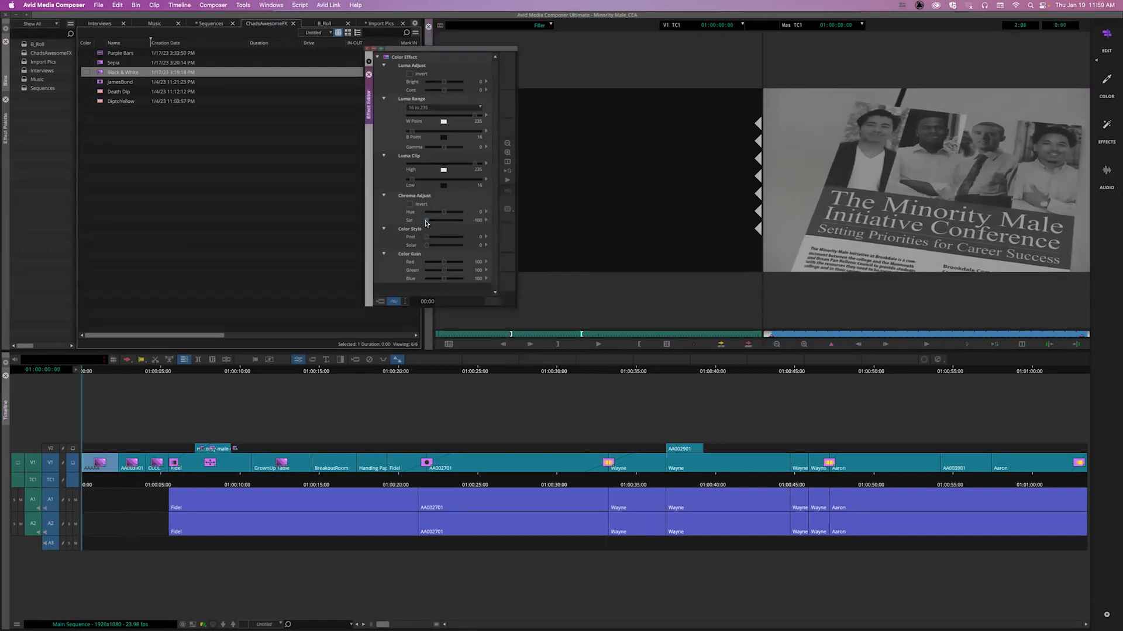
{"action": "left_click", "coordinate": [1082, 337]}
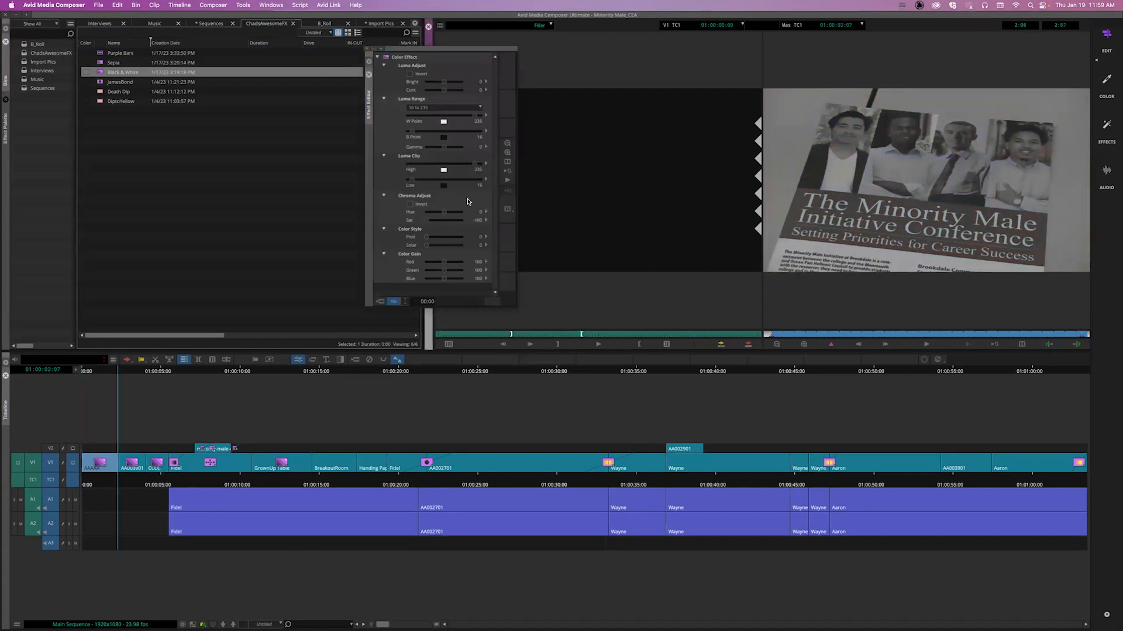
{"action": "left_click", "coordinate": [427, 222]}
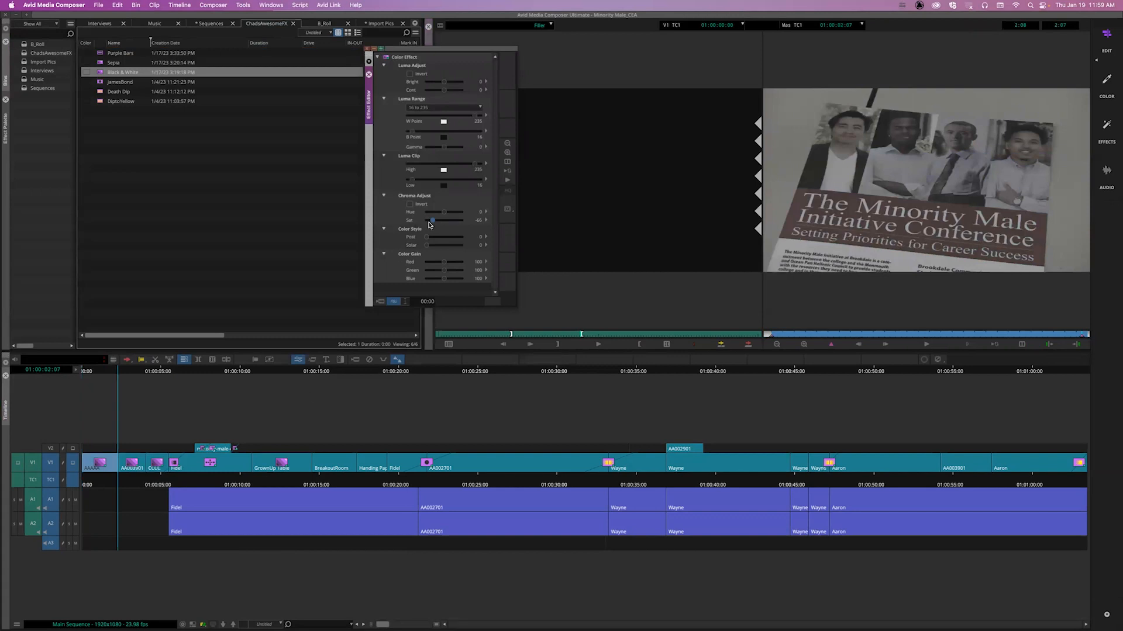
Step: Raise the saturation of the second clip's Color Effect to -66 and preview the clip through its end
{"action": "left_click", "coordinate": [127, 463]}
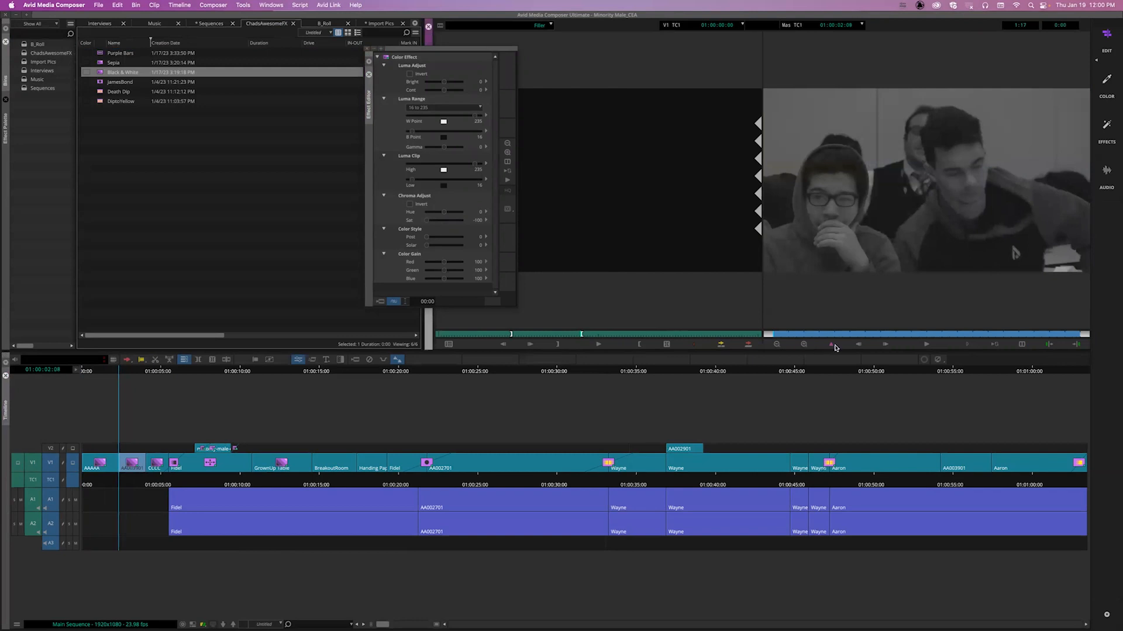
{"action": "left_click", "coordinate": [426, 222]}
{"action": "left_click_drag", "start_coordinate": [426, 221], "coordinate": [455, 221]}
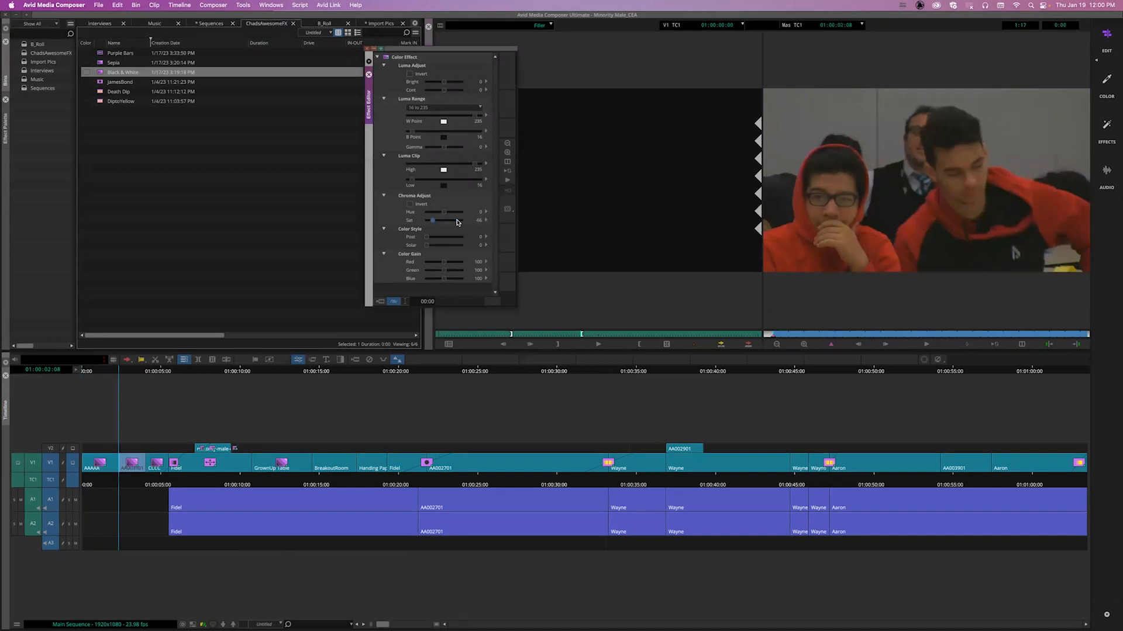
{"action": "left_click_drag", "start_coordinate": [1058, 335], "coordinate": [1104, 337]}
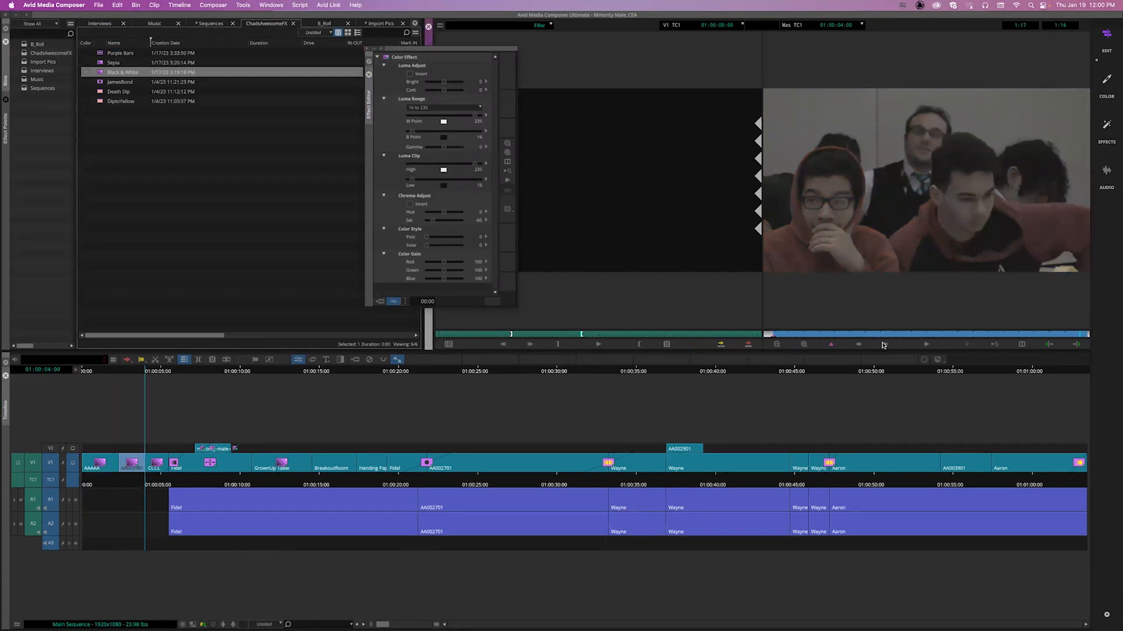
Step: Undo the saturation changes and the individual Black & White effects on the first three clips, keeping the end filler removed
{"action": "key", "text": "super+z"}
{"action": "key", "text": "super+z"}
{"action": "key", "text": "super+z"}
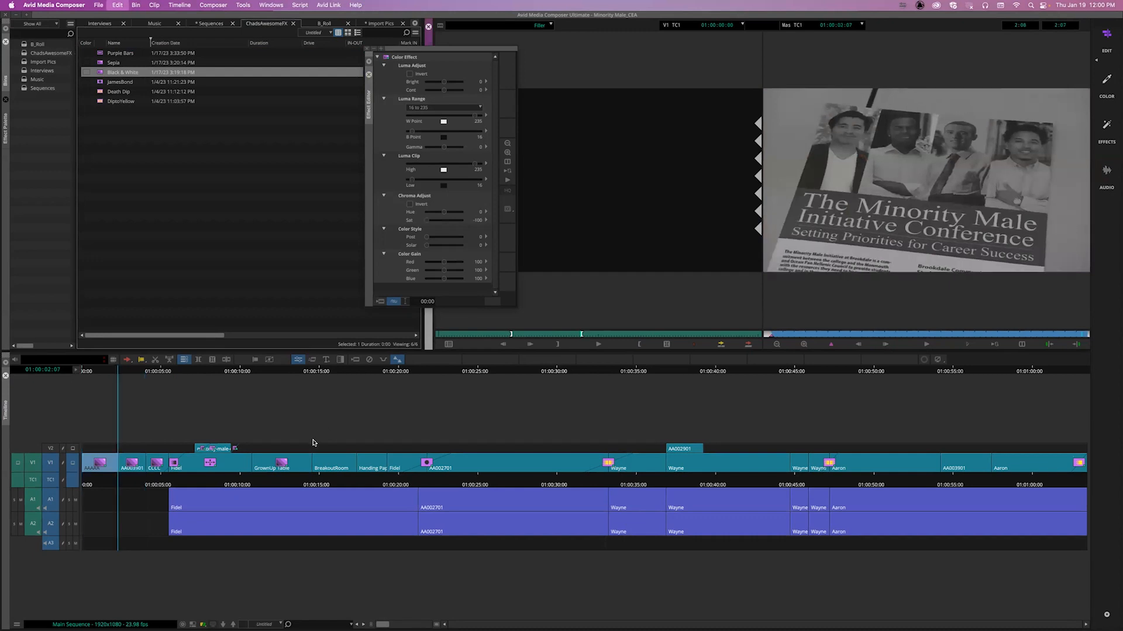
{"action": "key", "text": "super+z"}
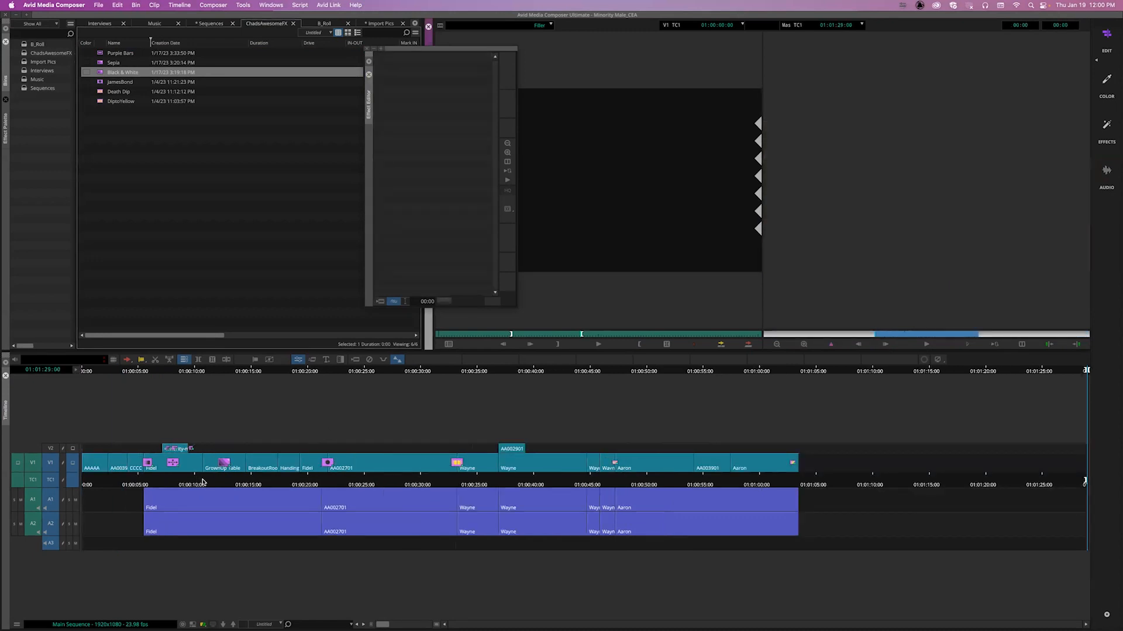
{"action": "key", "text": "super+z"}
Step: Select the first three V1 clips, close the Effect Editor, and apply one Black & White effect spanning all three clips
{"action": "left_click", "coordinate": [94, 479]}
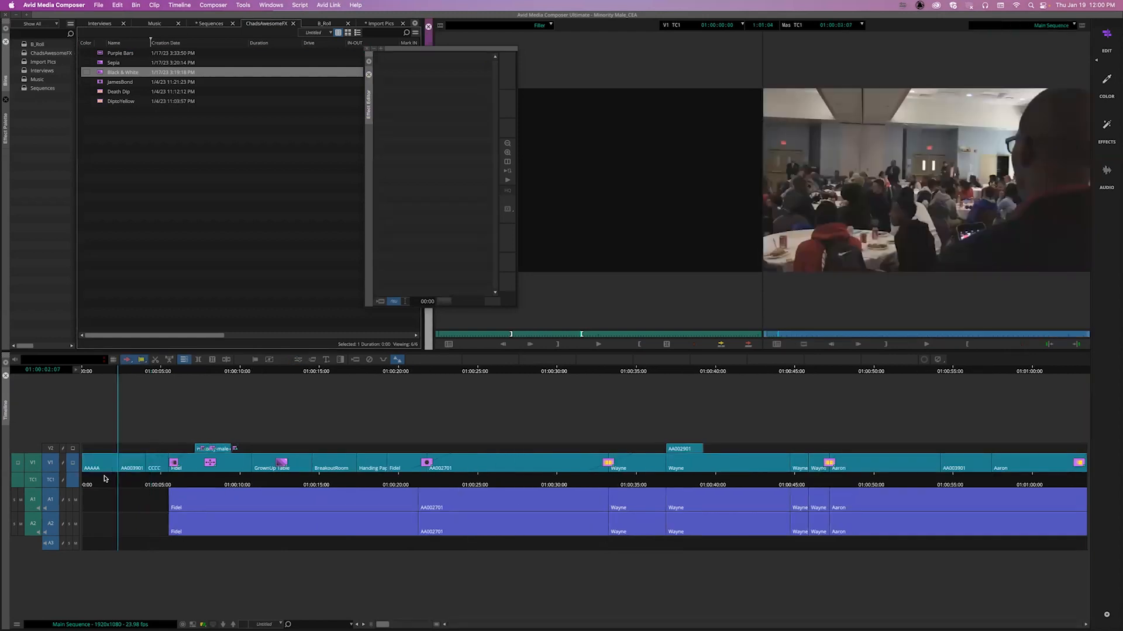
{"action": "left_click", "coordinate": [116, 462]}
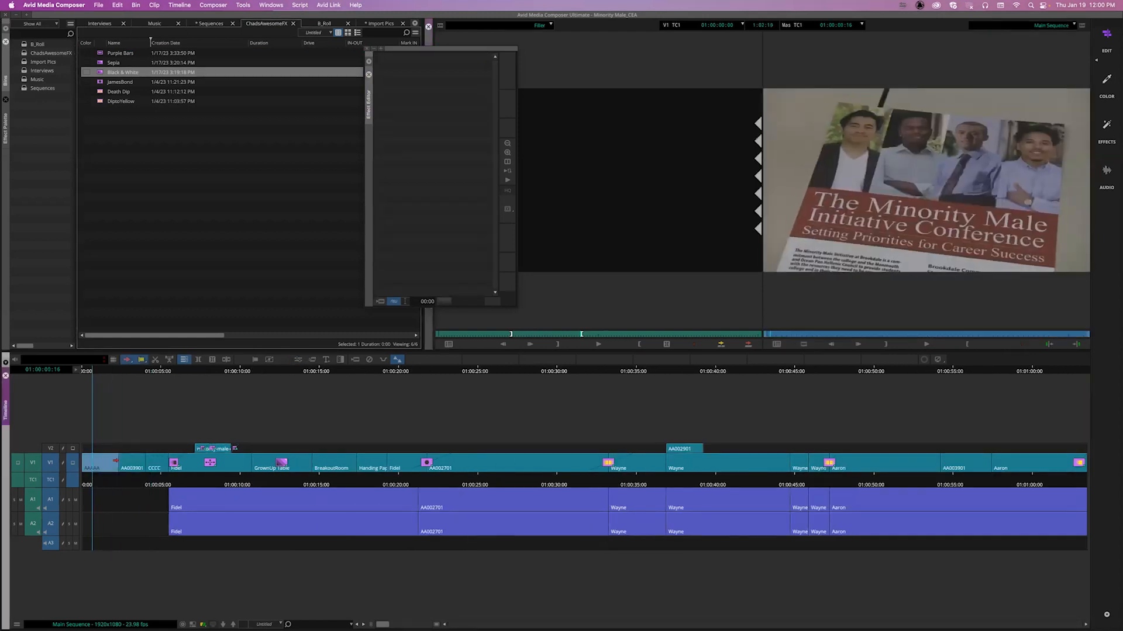
{"action": "left_click", "coordinate": [128, 461], "text": "shift"}
{"action": "left_click", "coordinate": [151, 461], "text": "shift"}
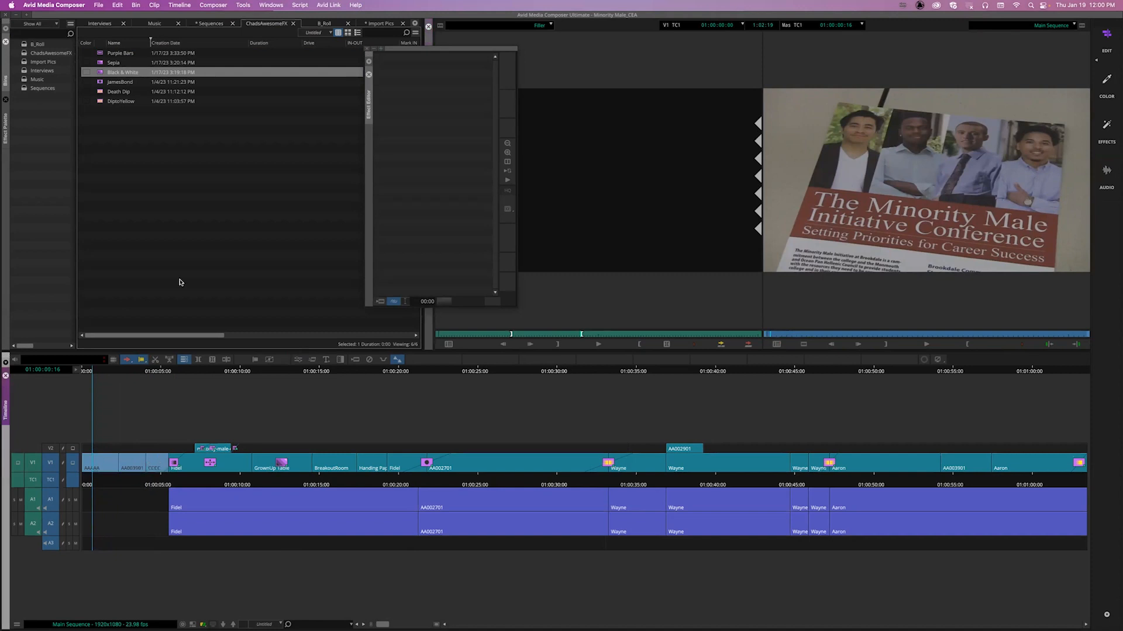
{"action": "left_click", "coordinate": [369, 75]}
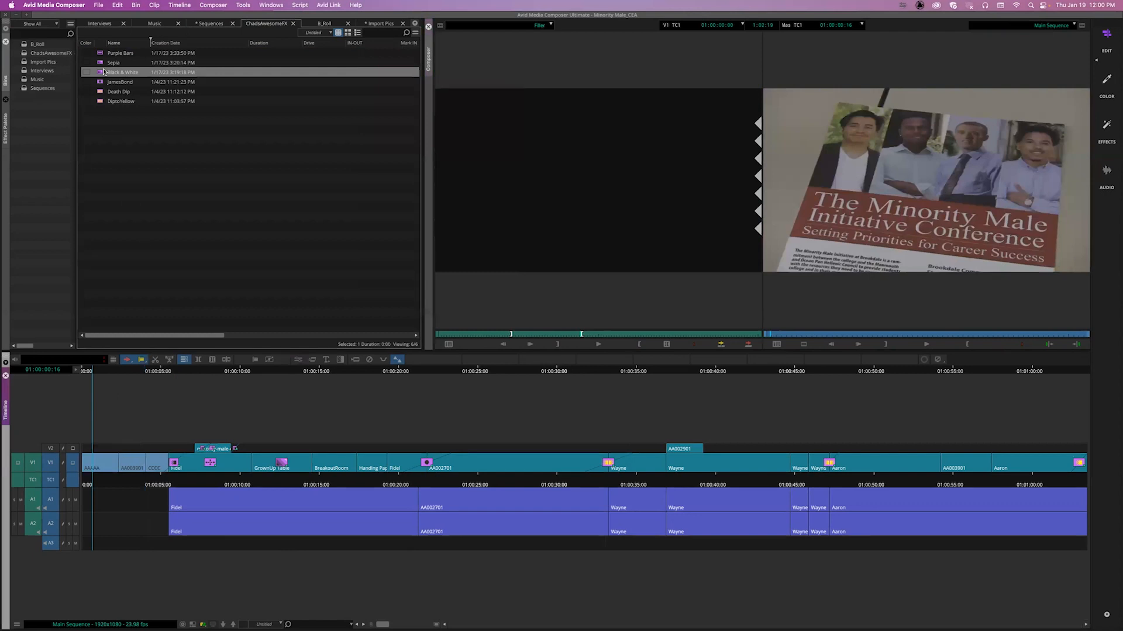
{"action": "left_click_drag", "start_coordinate": [100, 73], "coordinate": [82, 479]}
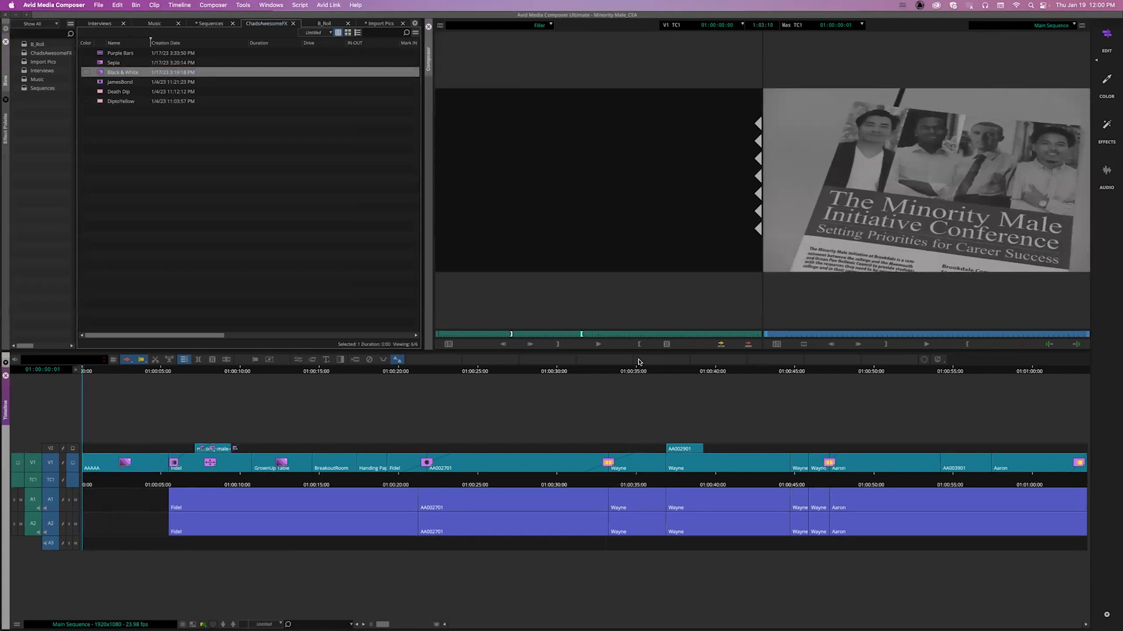
Step: Open the Effect Editor for the Black & White effect spanning the first three clips and set its saturation to 100
{"action": "left_click", "coordinate": [297, 359]}
{"action": "left_click", "coordinate": [349, 357]}
{"action": "left_click_drag", "start_coordinate": [1015, 337], "coordinate": [1079, 340]}
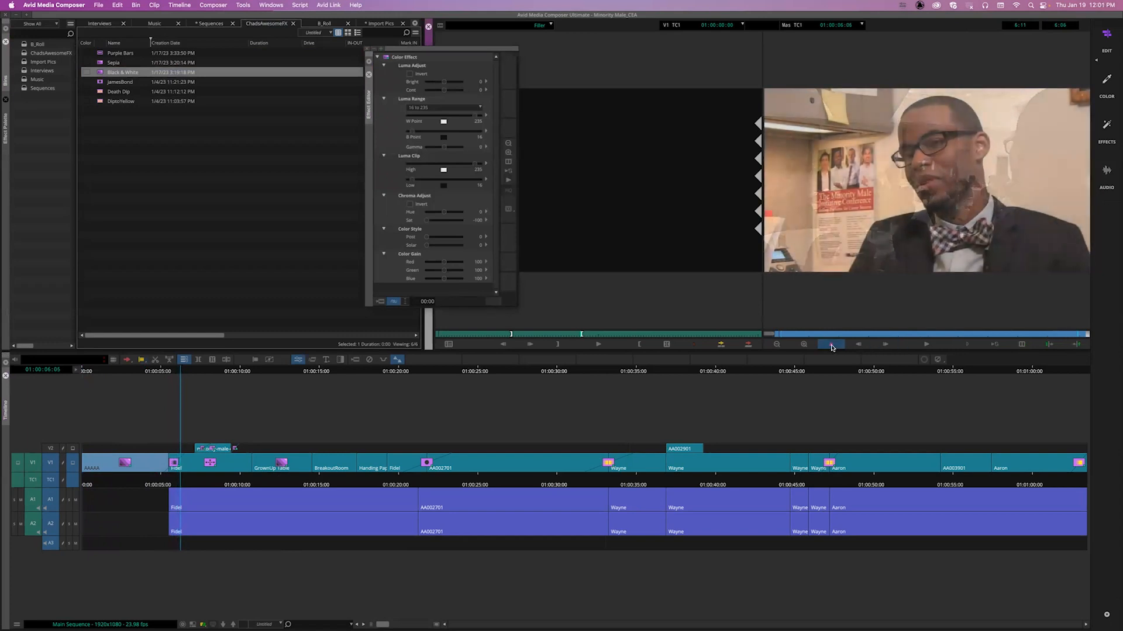
{"action": "left_click_drag", "start_coordinate": [831, 334], "coordinate": [771, 340]}
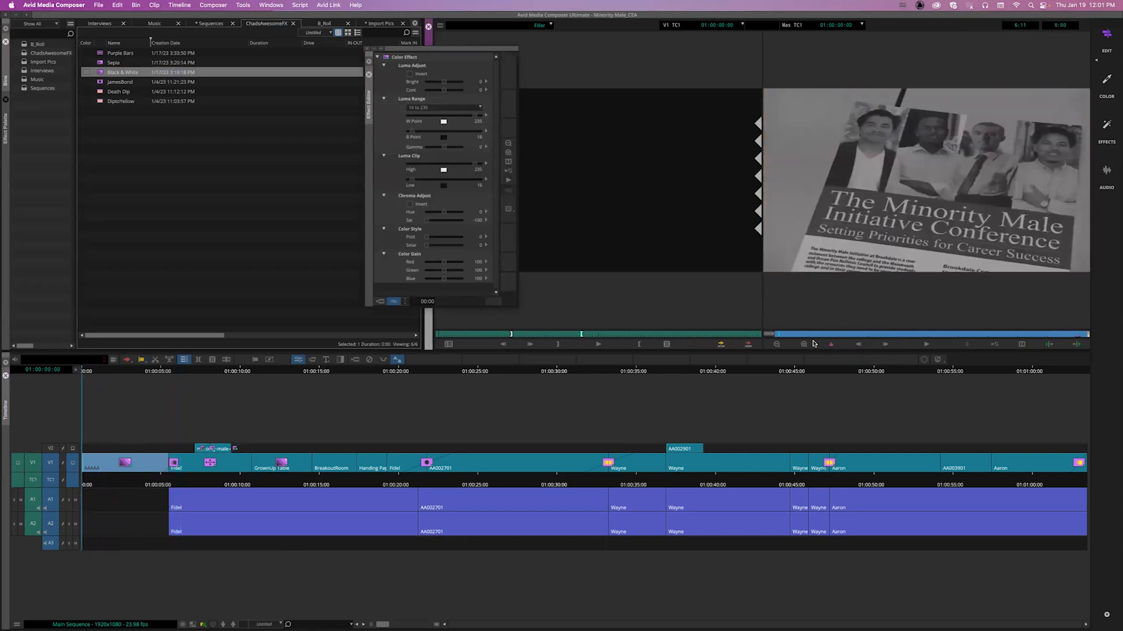
{"action": "left_click", "coordinate": [424, 220]}
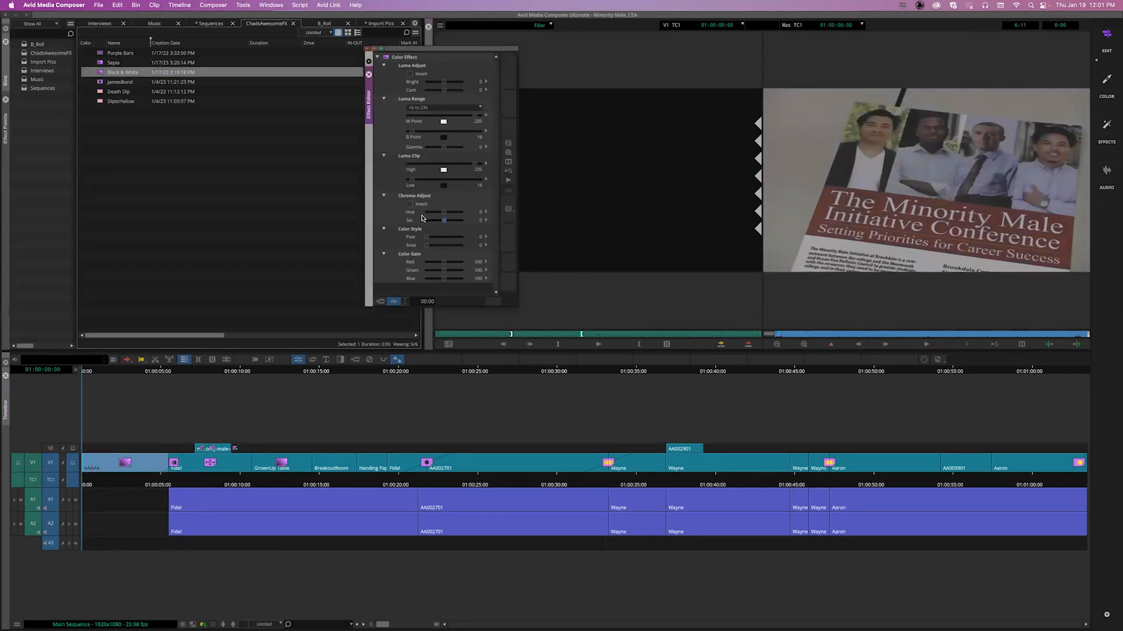
{"action": "left_click_drag", "start_coordinate": [443, 224], "coordinate": [469, 224]}
Step: Preview the spanning Color Effect from its start through all three clips
{"action": "key", "text": "space"}
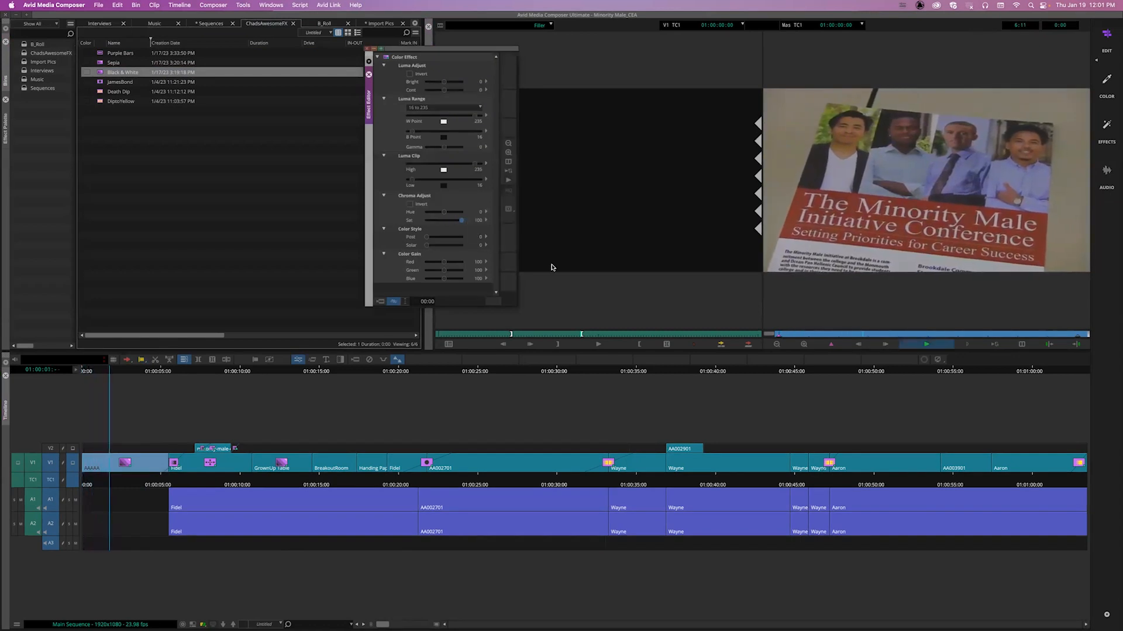
{"action": "key", "text": "space"}
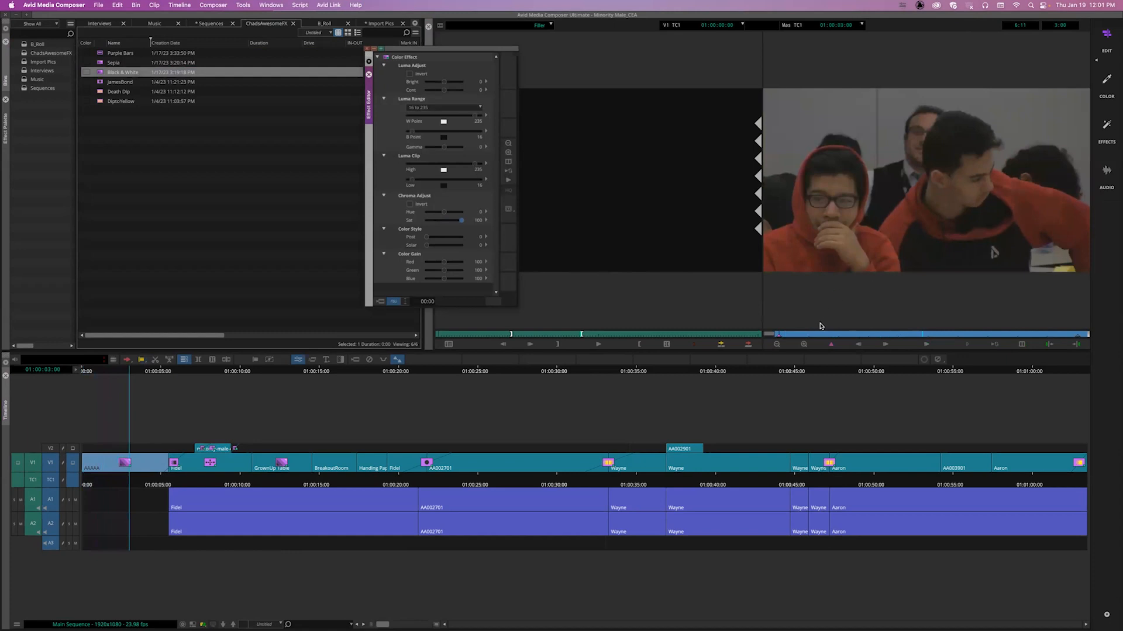
{"action": "left_click", "coordinate": [767, 336]}
{"action": "key", "text": "space"}
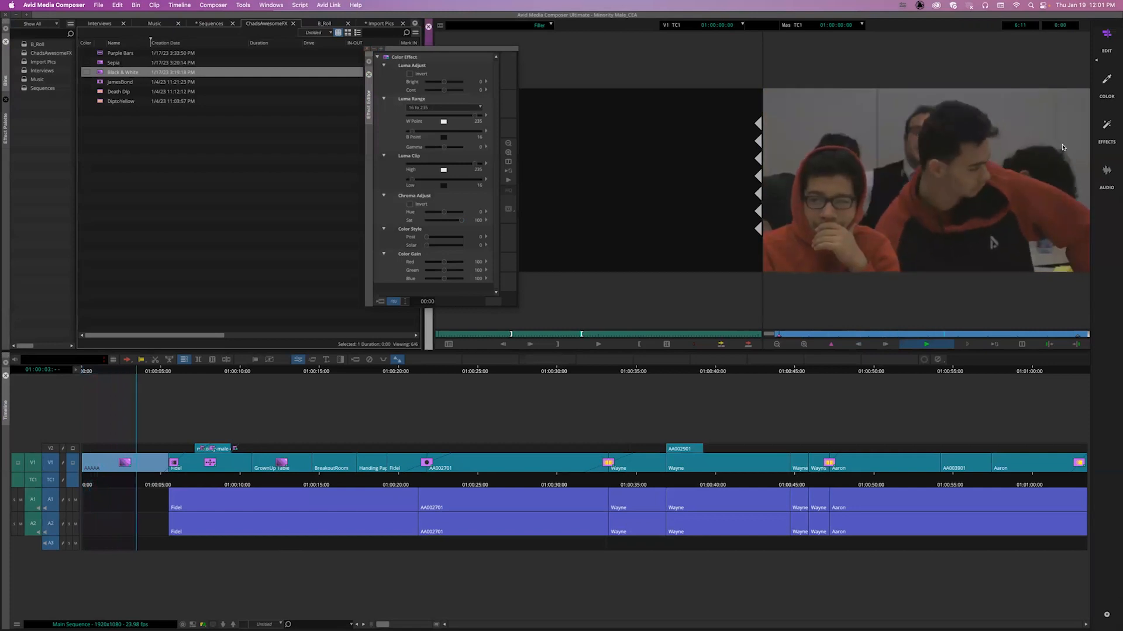
{"action": "key", "text": "space"}
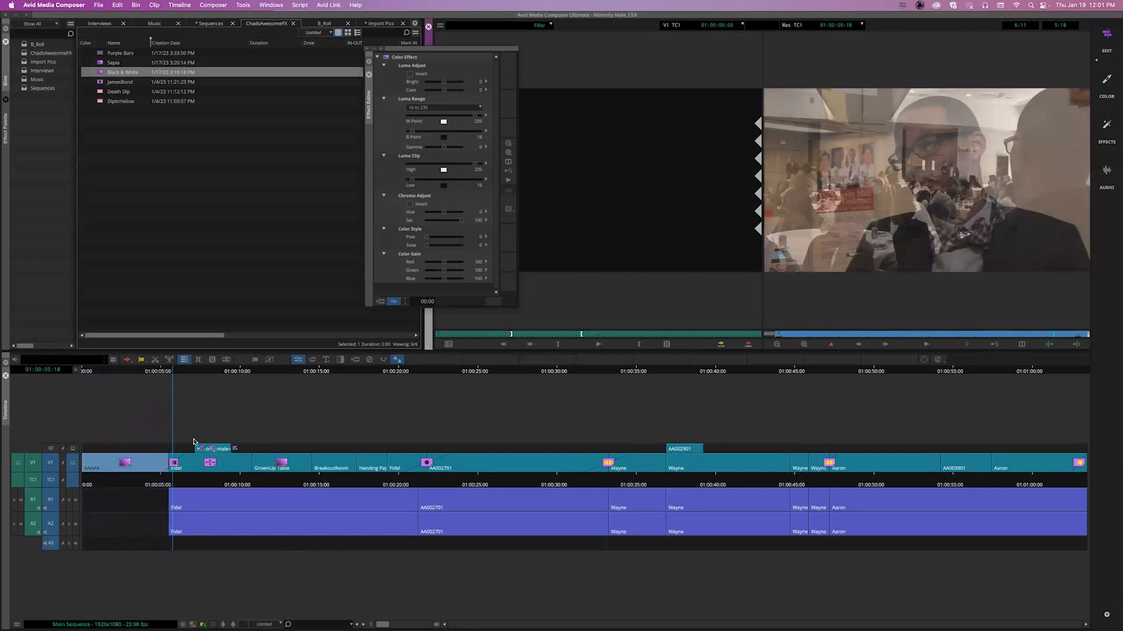
Step: Step into the spanning Color Effect to inspect its nested clips and step back out to the Main Sequence
{"action": "left_click", "coordinate": [120, 484]}
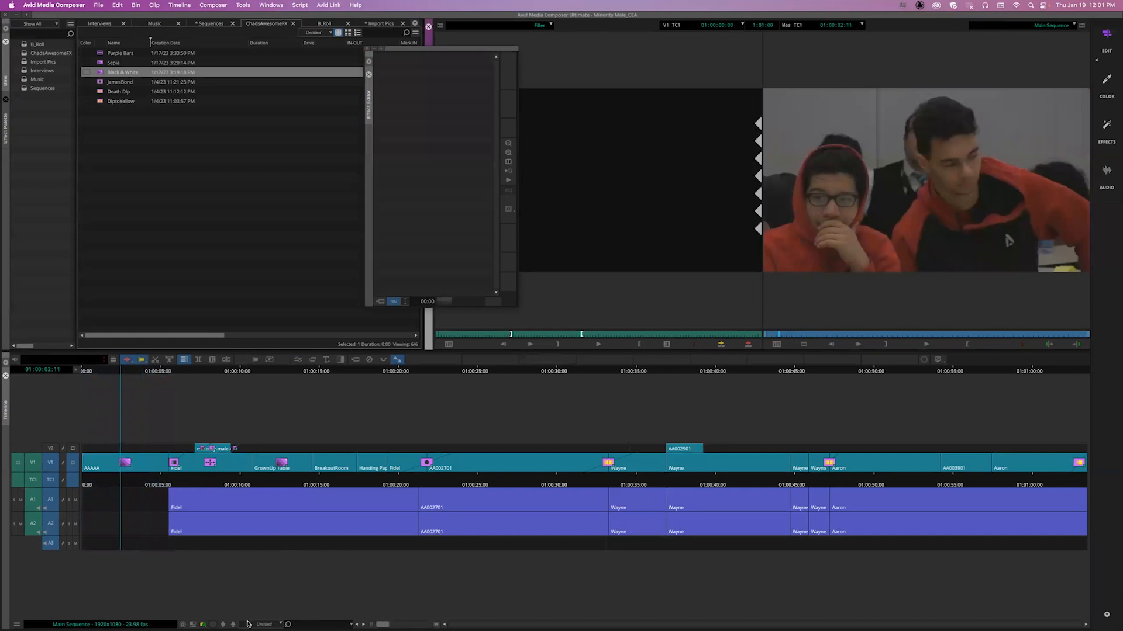
{"action": "left_click", "coordinate": [219, 624]}
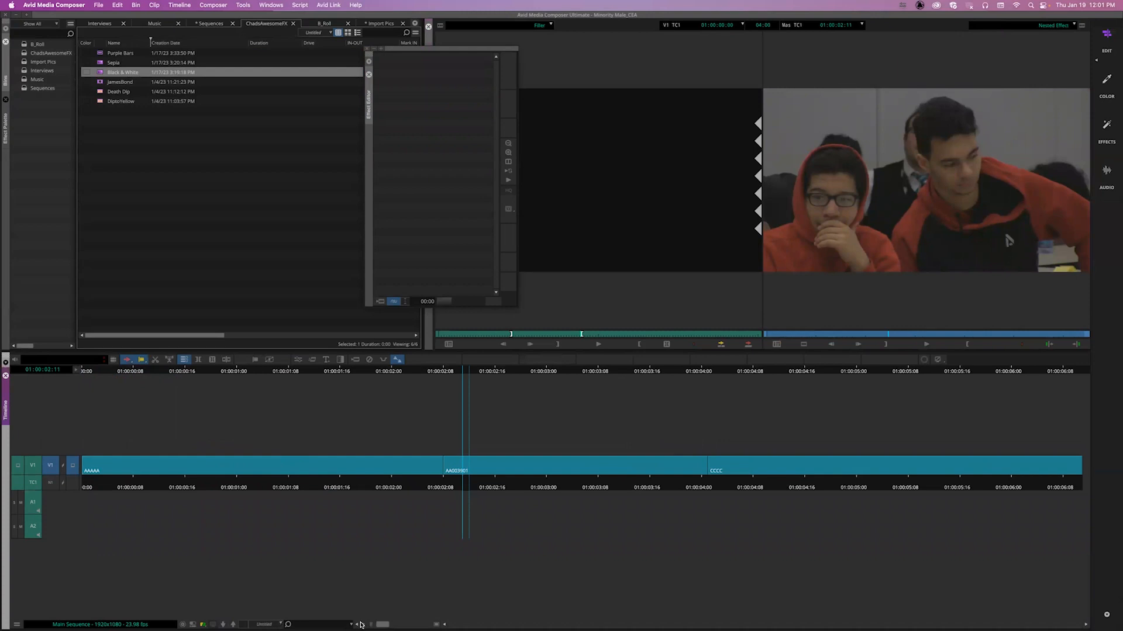
{"action": "left_click", "coordinate": [233, 624]}
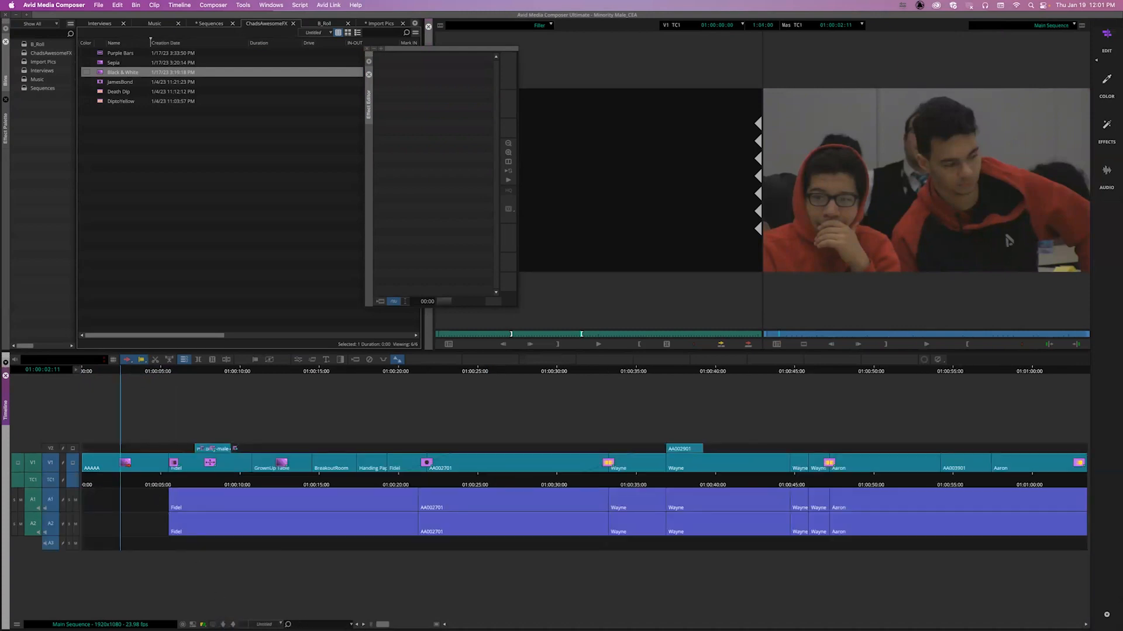
Step: Expand the spanning effect's nest in the timeline, trim both cuts between its three clips slightly earlier, and close the nest and Effect Editor
{"action": "double_click", "coordinate": [127, 464]}
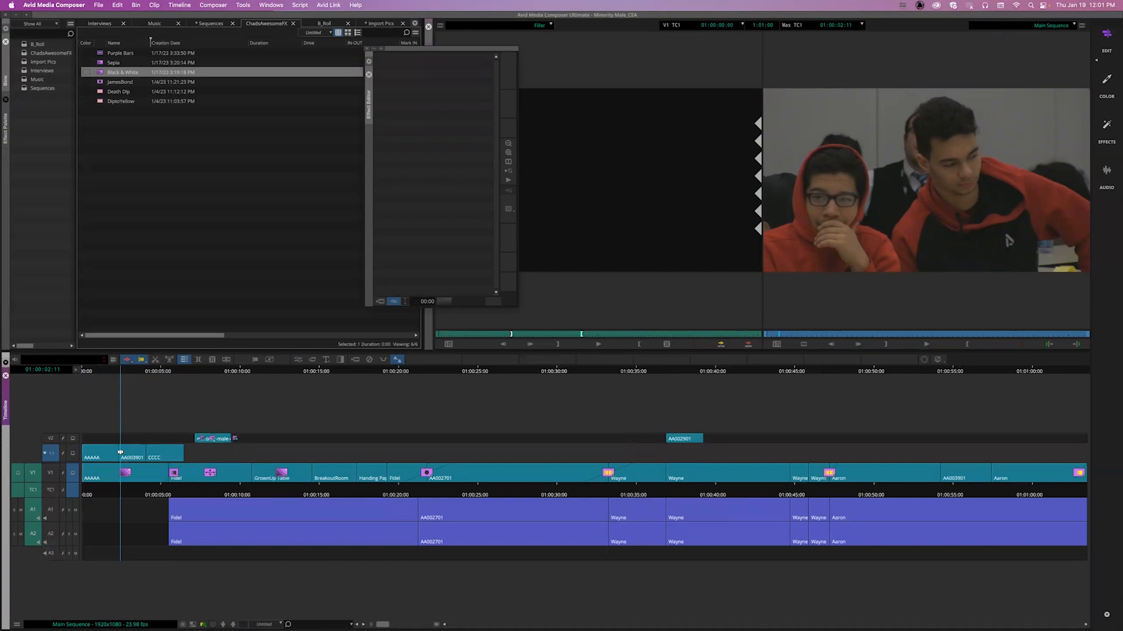
{"action": "left_click", "coordinate": [119, 453]}
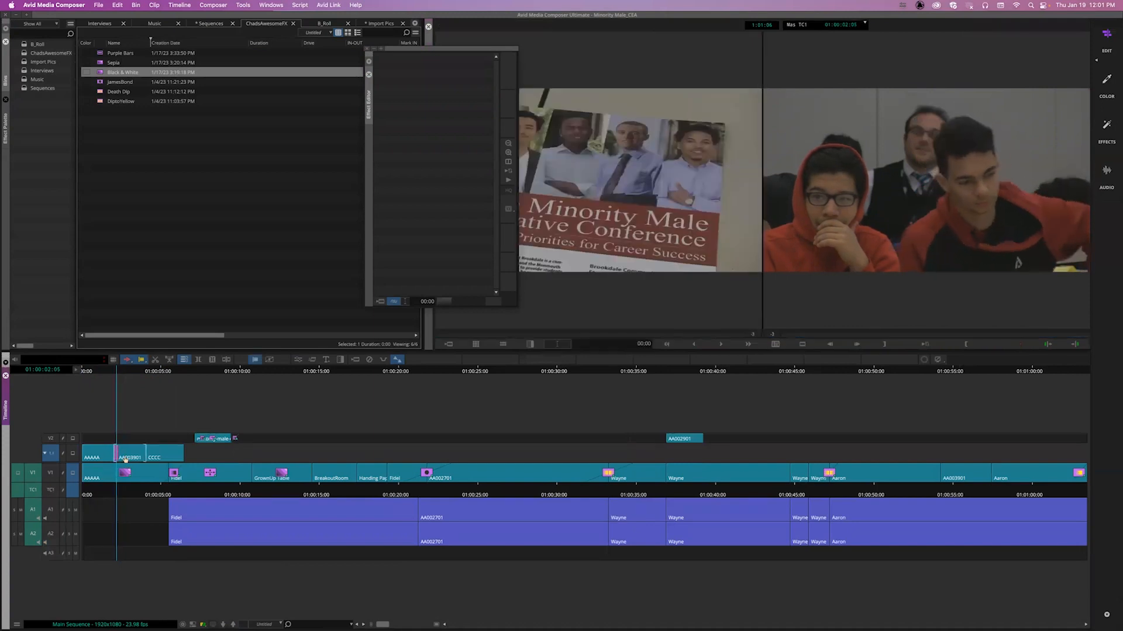
{"action": "left_click", "coordinate": [143, 456]}
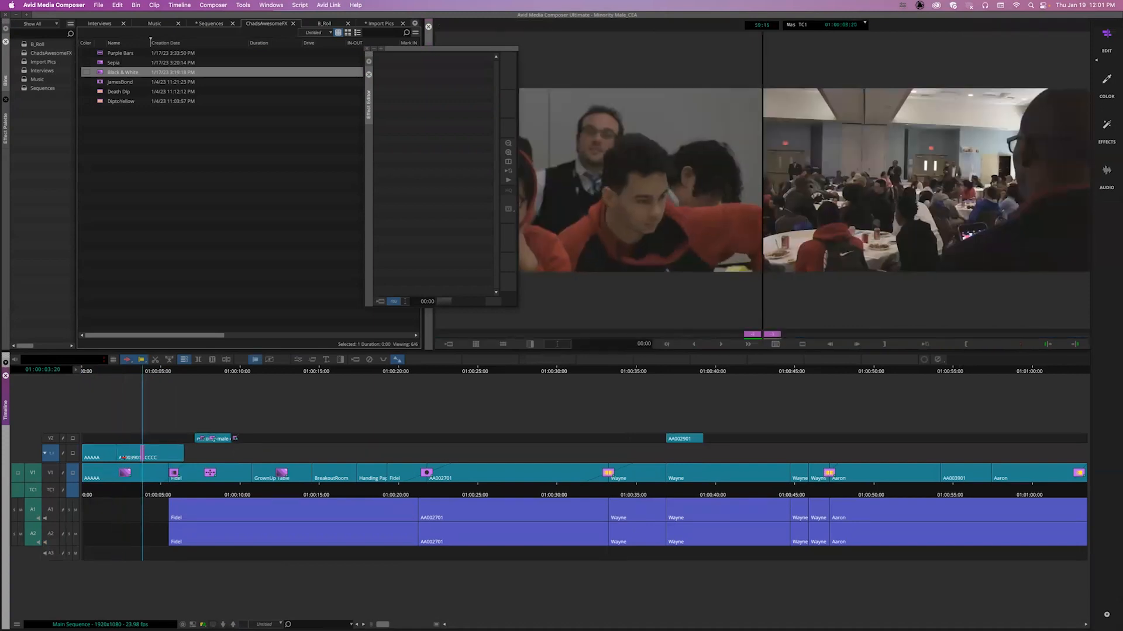
{"action": "left_click_drag", "start_coordinate": [33, 472], "coordinate": [47, 460]}
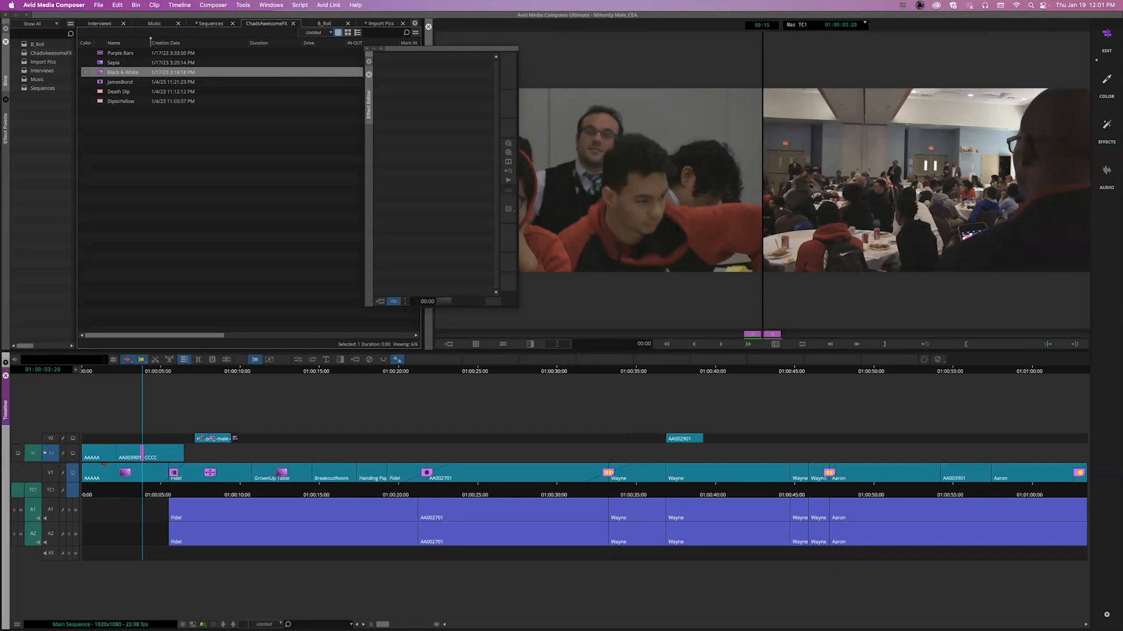
{"action": "double_click", "coordinate": [130, 475]}
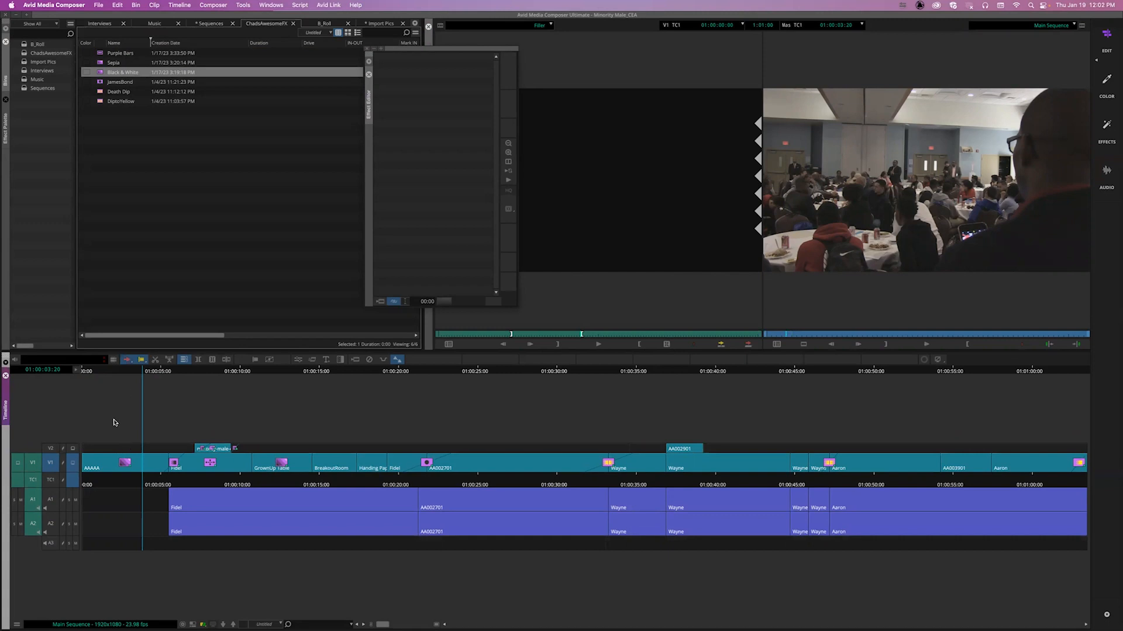
{"action": "left_click", "coordinate": [369, 75]}
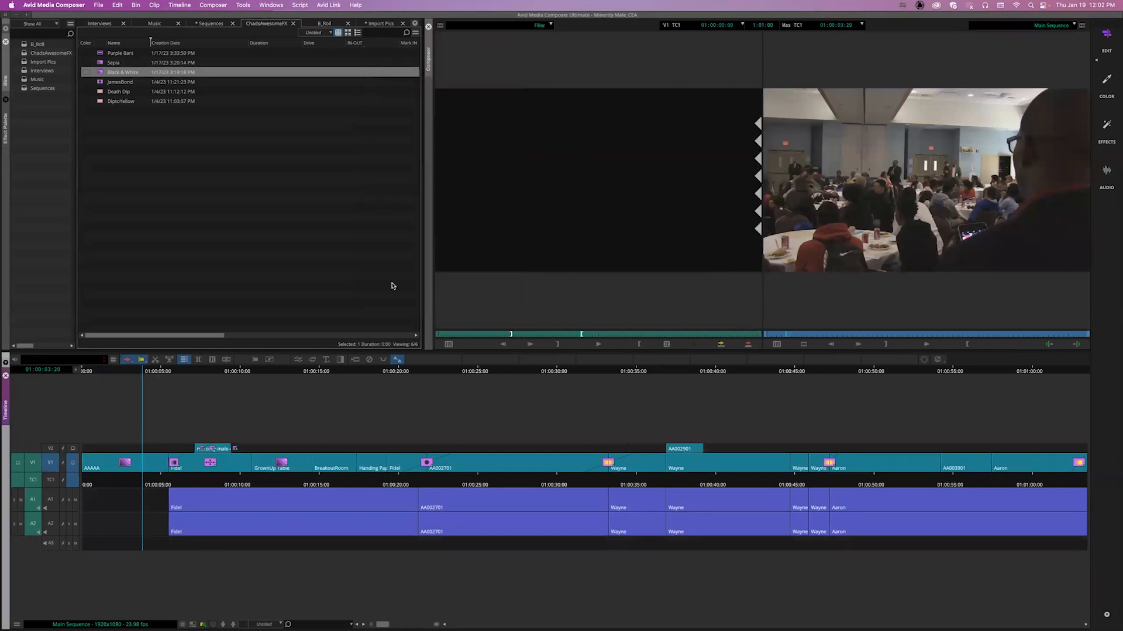
Step: Compare the sepia GrownUp Table clip in the sequence with the saved Sepia effect in the ChadsAwesomeFX bin
{"action": "left_click", "coordinate": [215, 481]}
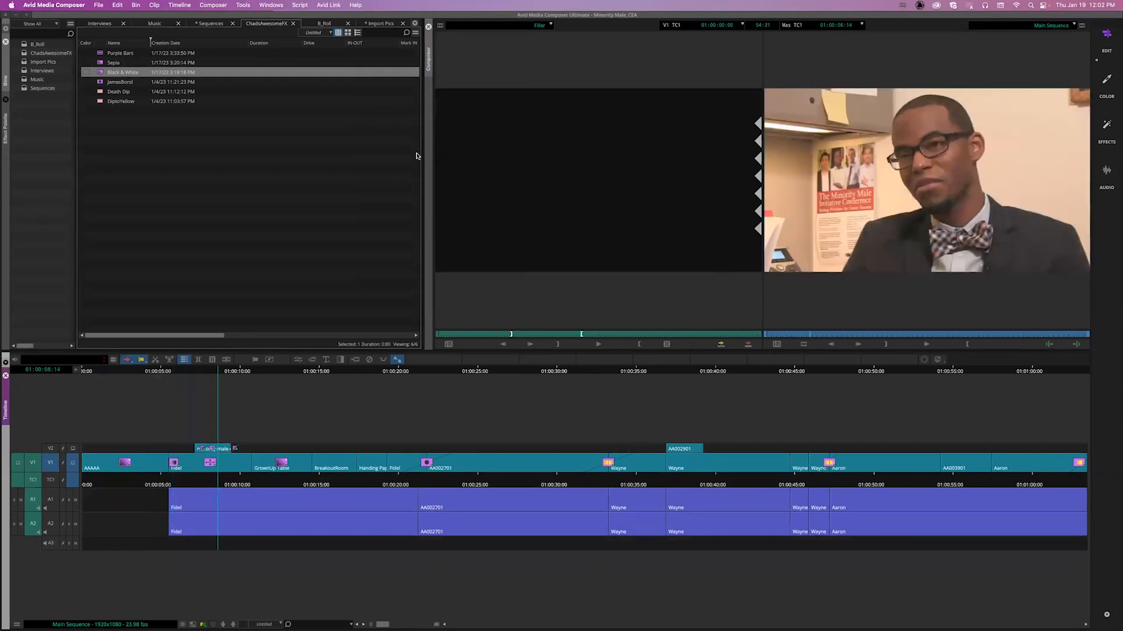
{"action": "left_click", "coordinate": [277, 481]}
{"action": "left_click", "coordinate": [283, 481]}
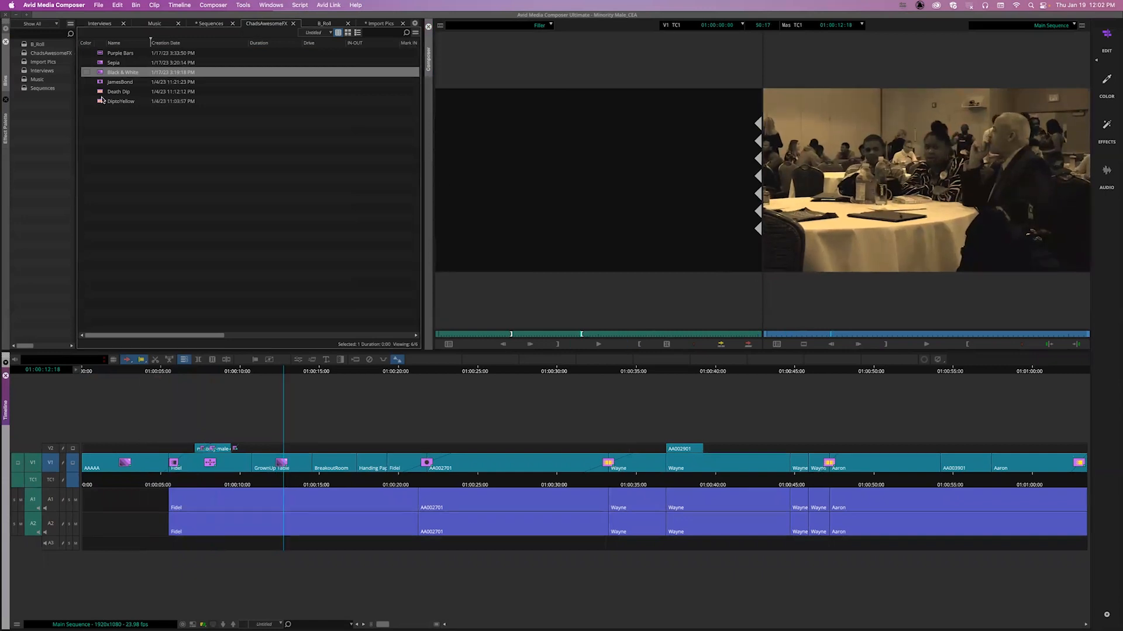
{"action": "left_click", "coordinate": [7, 75]}
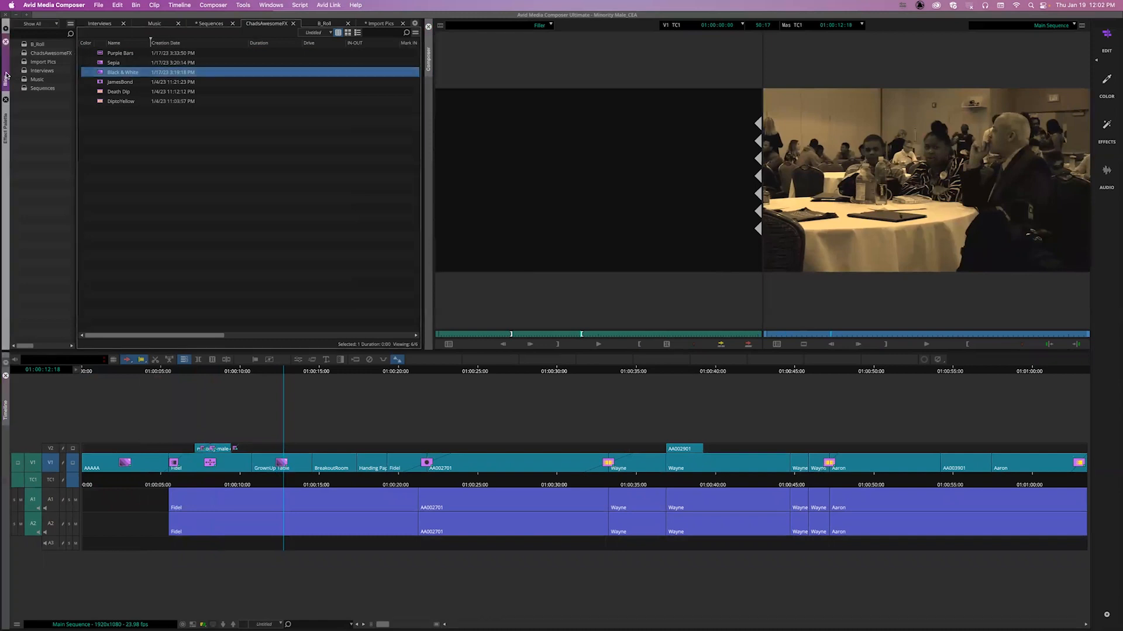
{"action": "left_click", "coordinate": [44, 53]}
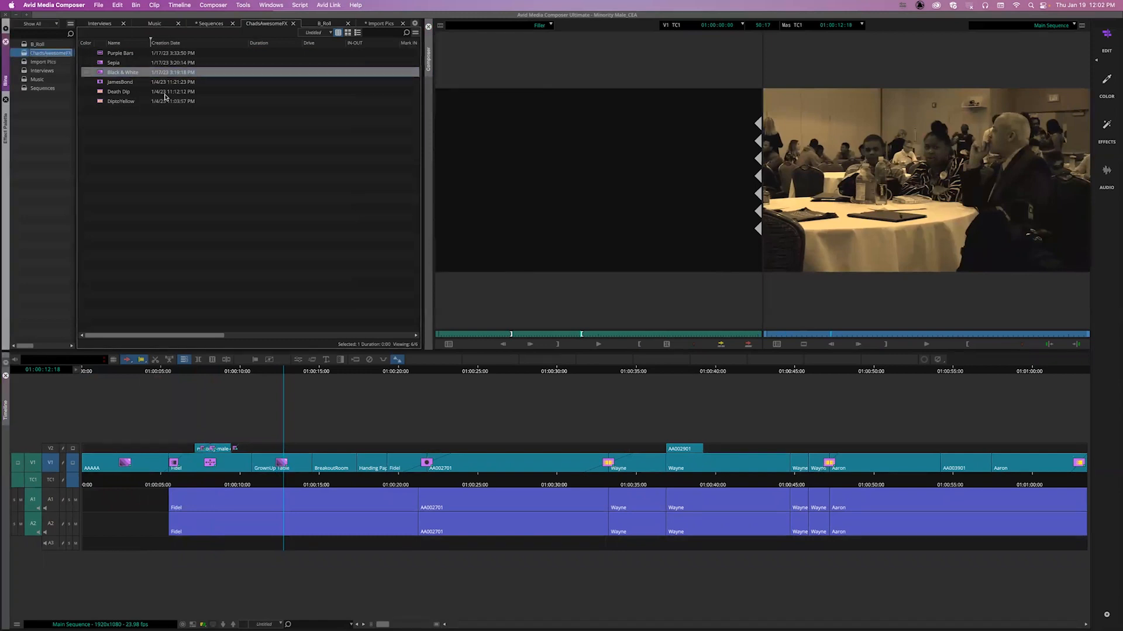
{"action": "left_click", "coordinate": [115, 65]}
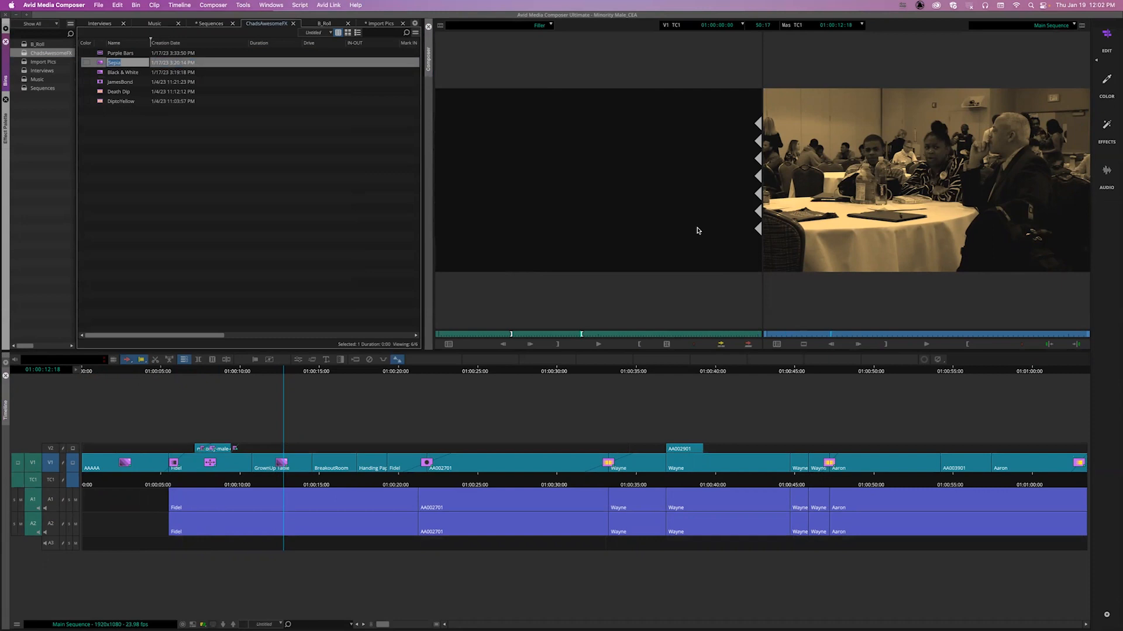
Step: Turn on monitoring for V2 and preview the poster clip layered over the interview
{"action": "left_click_drag", "start_coordinate": [283, 479], "coordinate": [214, 483]}
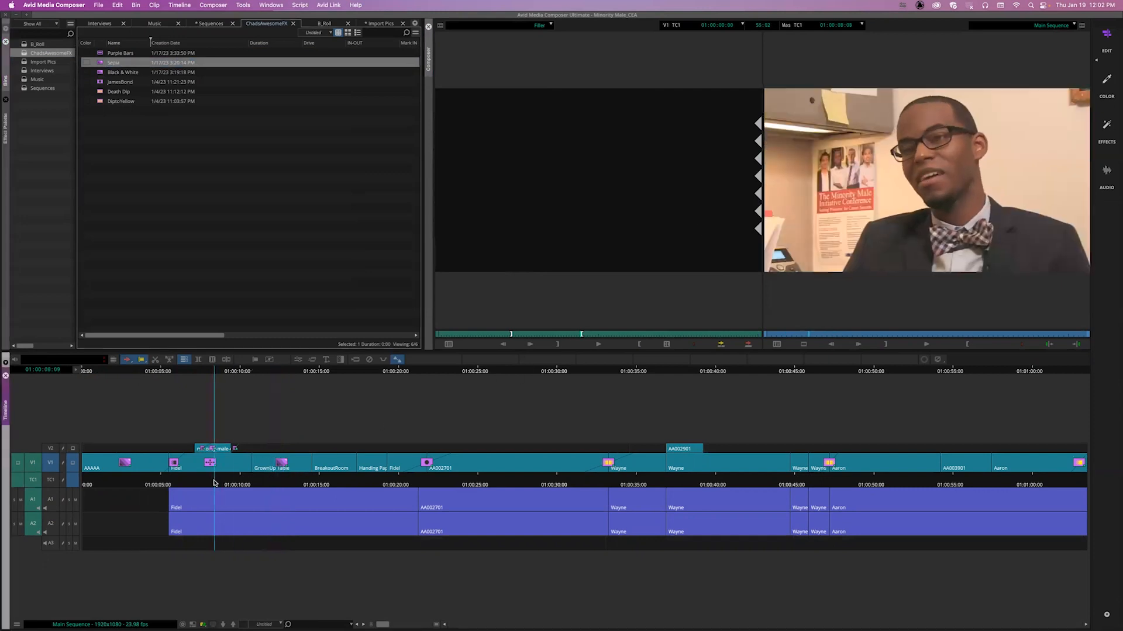
{"action": "left_click", "coordinate": [72, 448]}
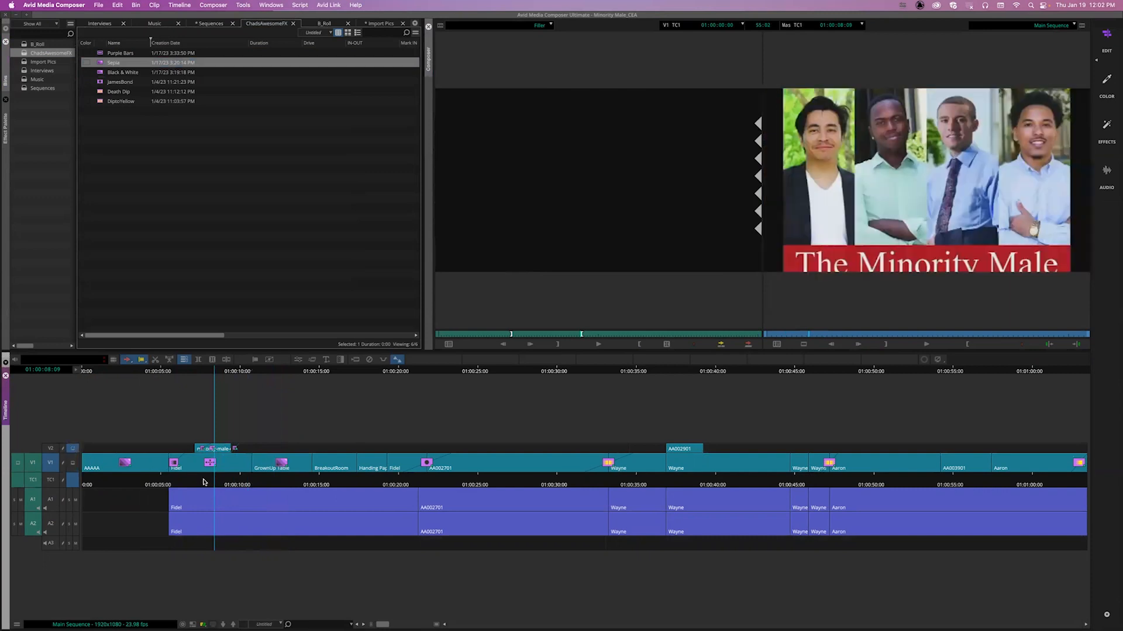
{"action": "mouse_move", "coordinate": [206, 484]}
{"action": "left_mouse_down"}
{"action": "mouse_move", "coordinate": [227, 483]}
{"action": "mouse_move", "coordinate": [202, 482]}
{"action": "left_mouse_up"}
{"action": "key", "text": "space"}
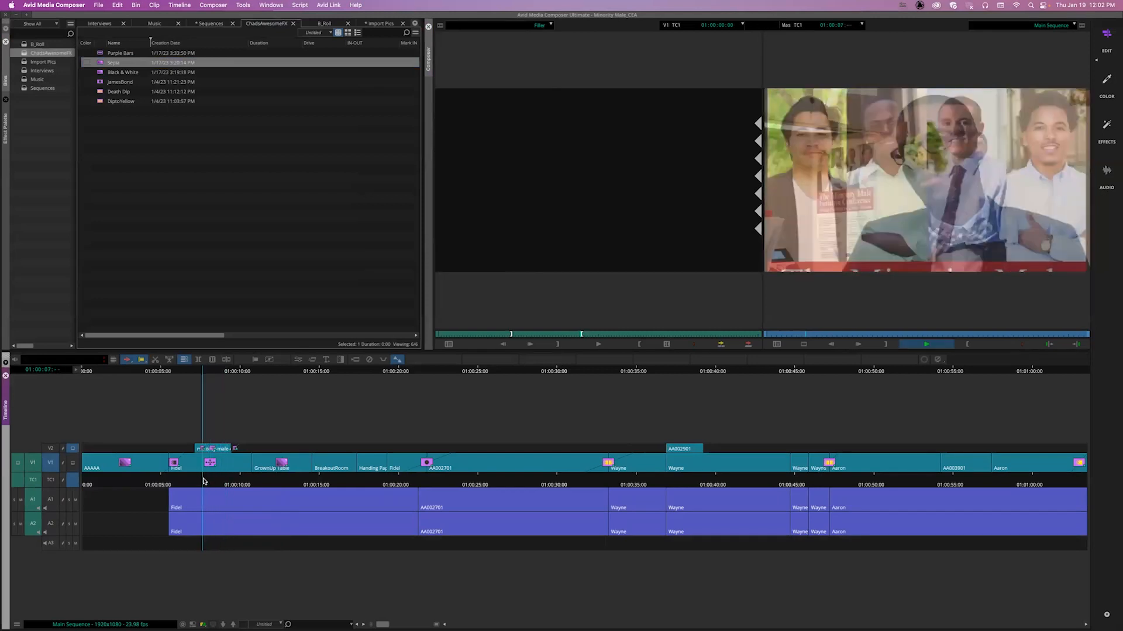
{"action": "key", "text": "space"}
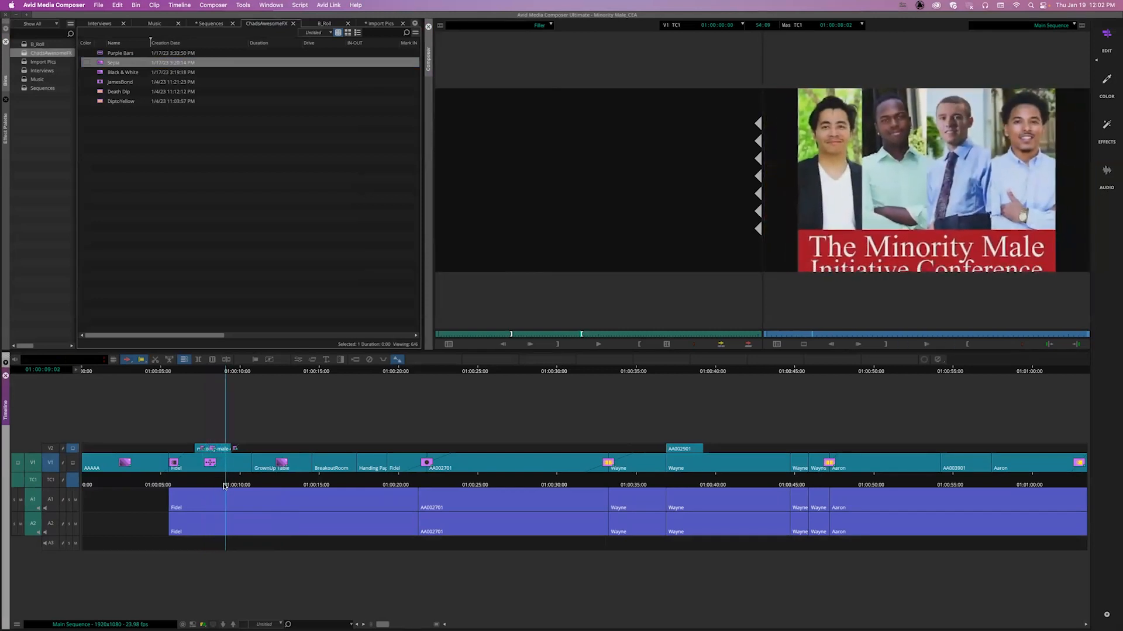
{"action": "left_click", "coordinate": [213, 484]}
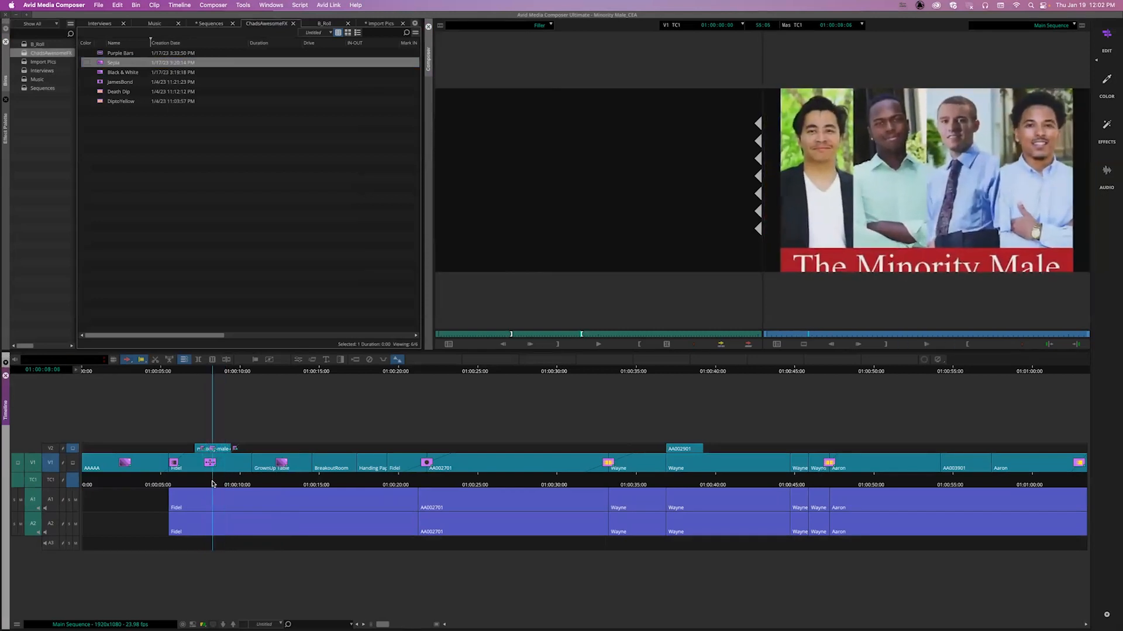
Step: Save the interview clip's Resize effect without its source to the ChadsAwesomeFX bin, and delete that saved effect
{"action": "left_click", "coordinate": [298, 360]}
{"action": "left_click_drag", "start_coordinate": [364, 68], "coordinate": [186, 125]}
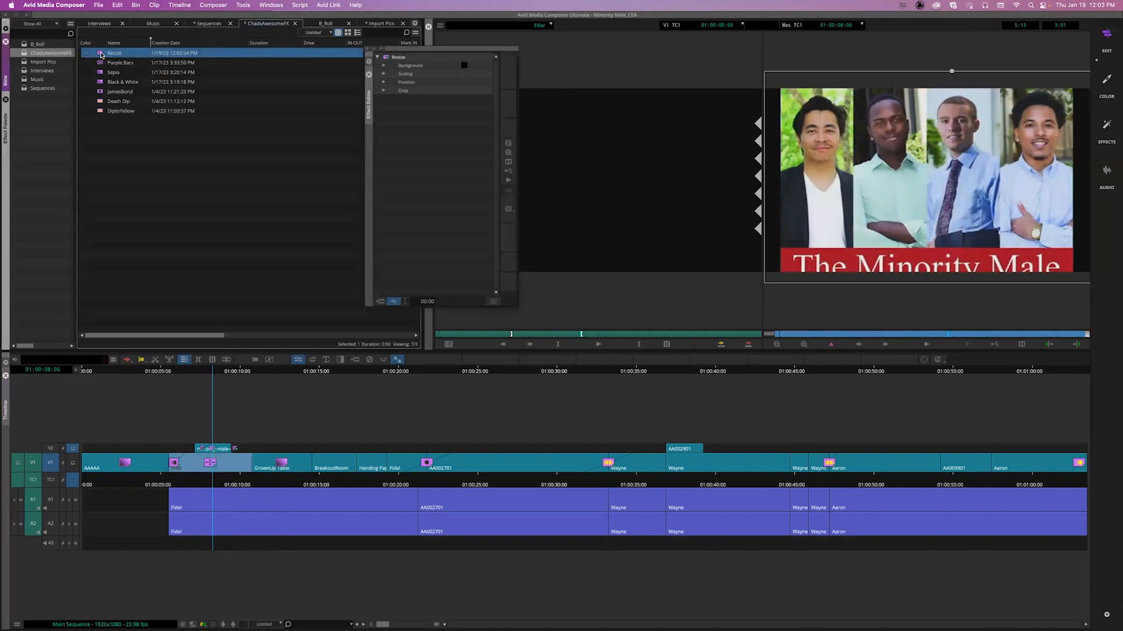
{"action": "key", "text": "Delete"}
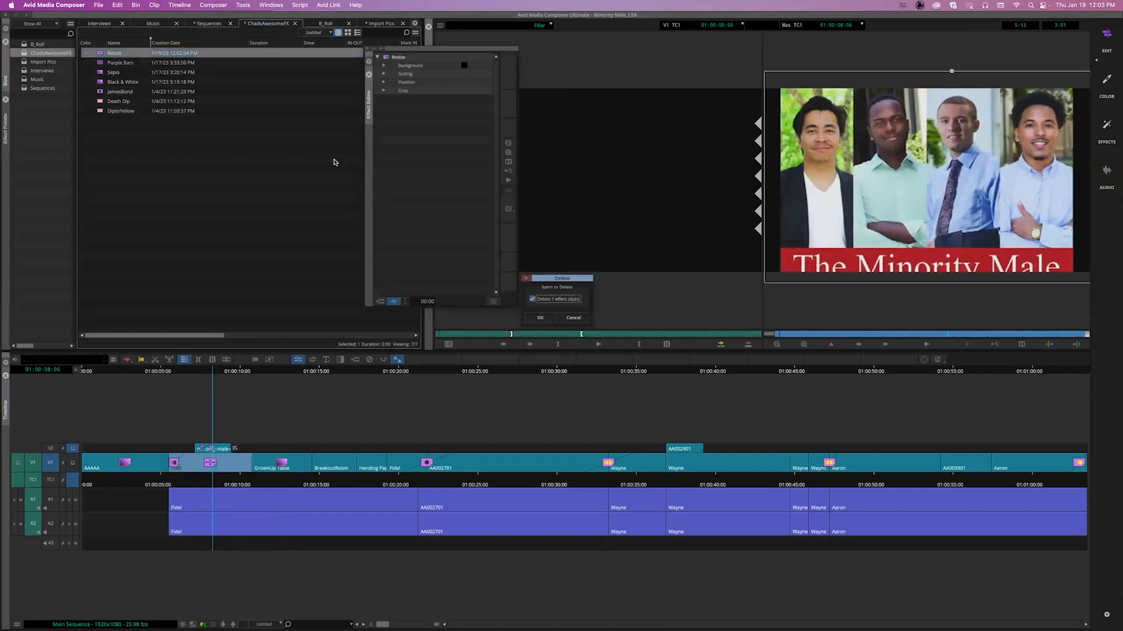
{"action": "left_click", "coordinate": [543, 318]}
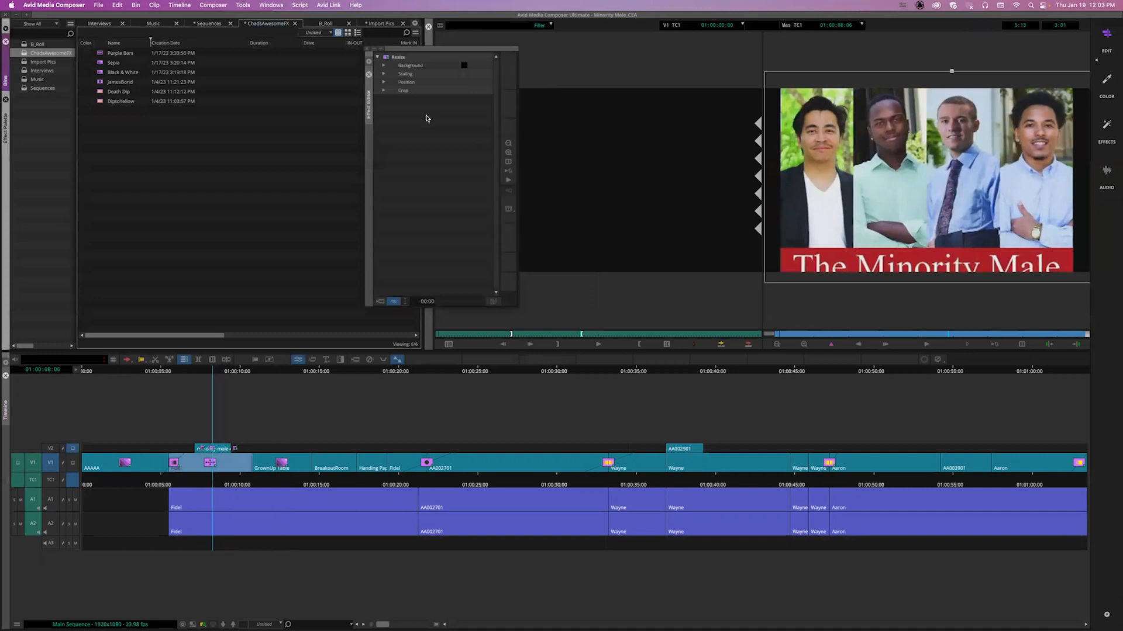
Step: Save the Resize effect together with its source clip in the ChadsAwesomeFX bin and review it in the source monitor
{"action": "left_click", "coordinate": [387, 60]}
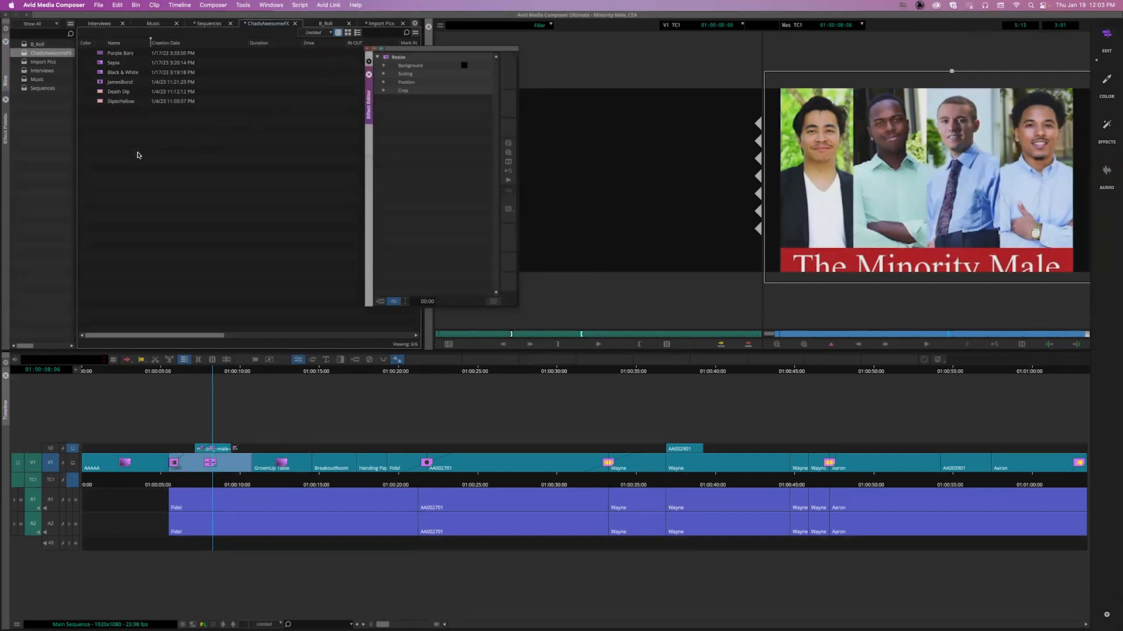
{"action": "left_click_drag", "start_coordinate": [126, 148], "coordinate": [126, 148]}
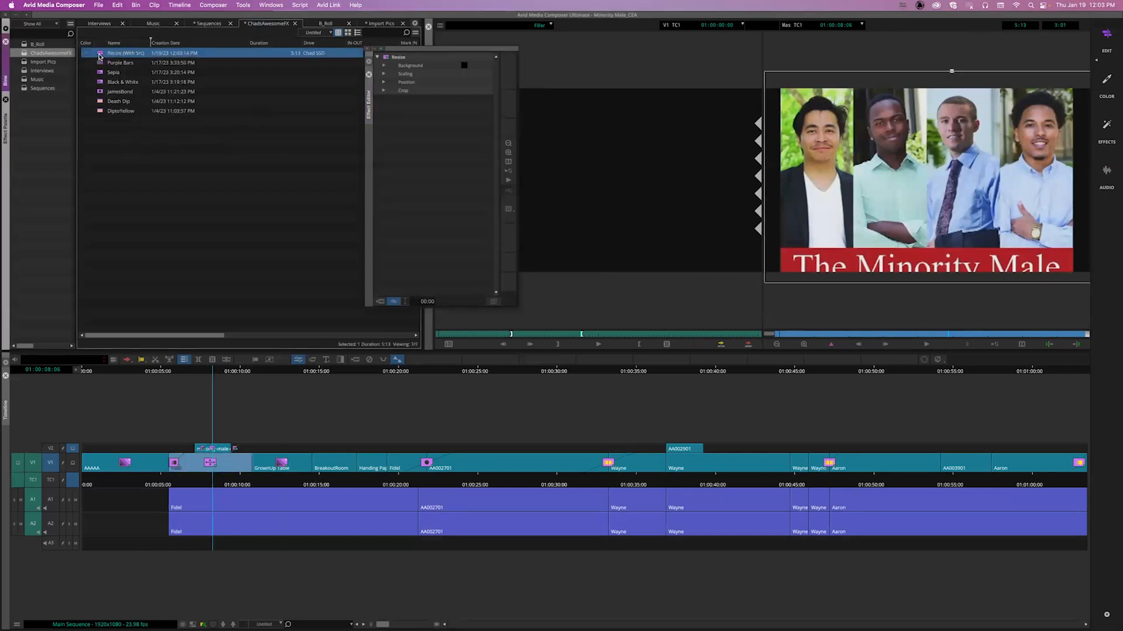
{"action": "left_click", "coordinate": [369, 49]}
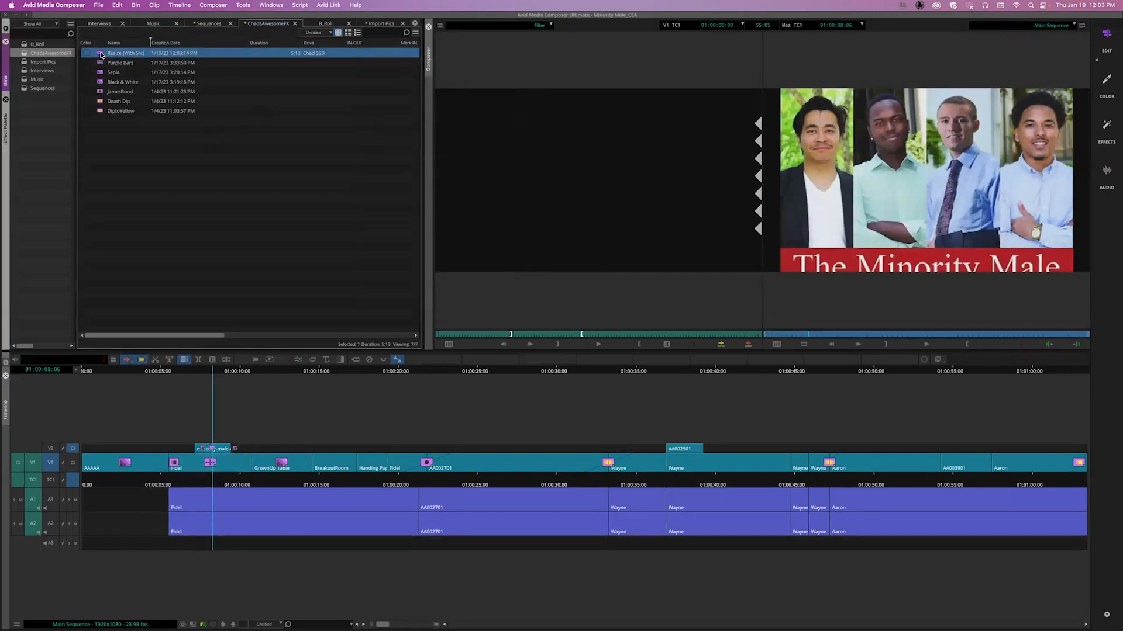
{"action": "double_click", "coordinate": [101, 55]}
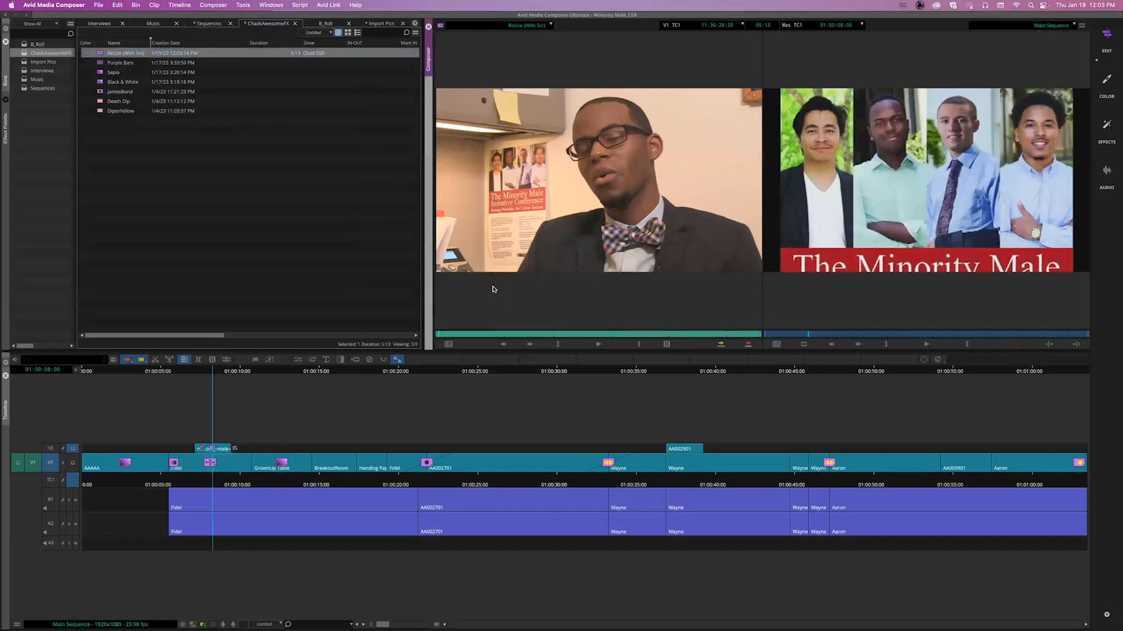
{"action": "left_click_drag", "start_coordinate": [497, 335], "coordinate": [598, 330]}
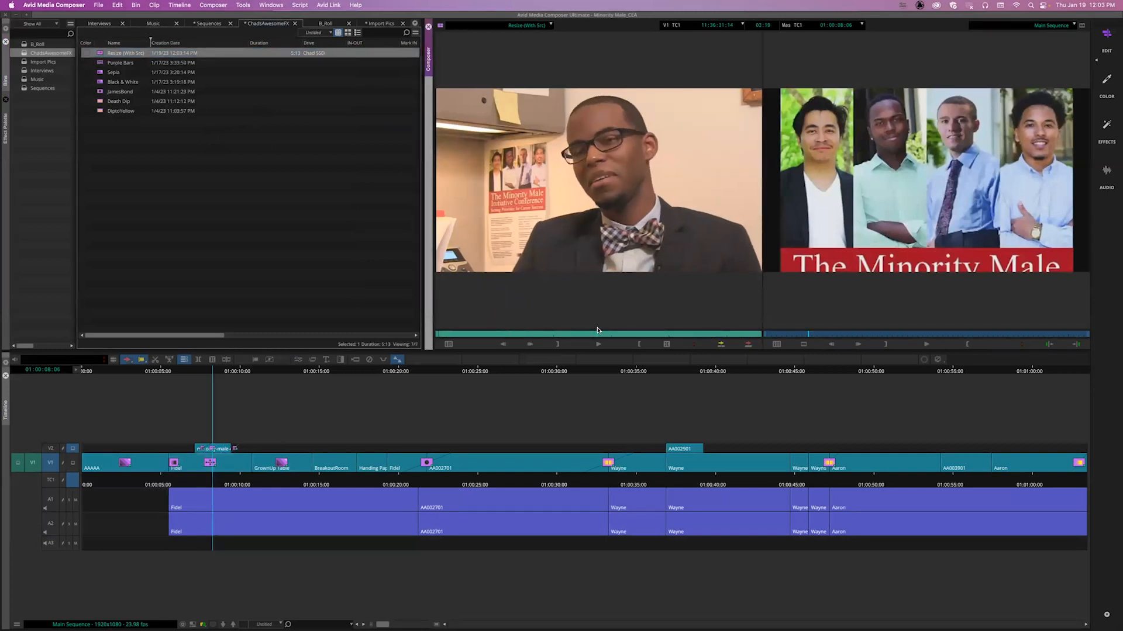
Step: Park the sequence on the poster clip and patch the source video V1 to record track V2
{"action": "key", "text": "super+z"}
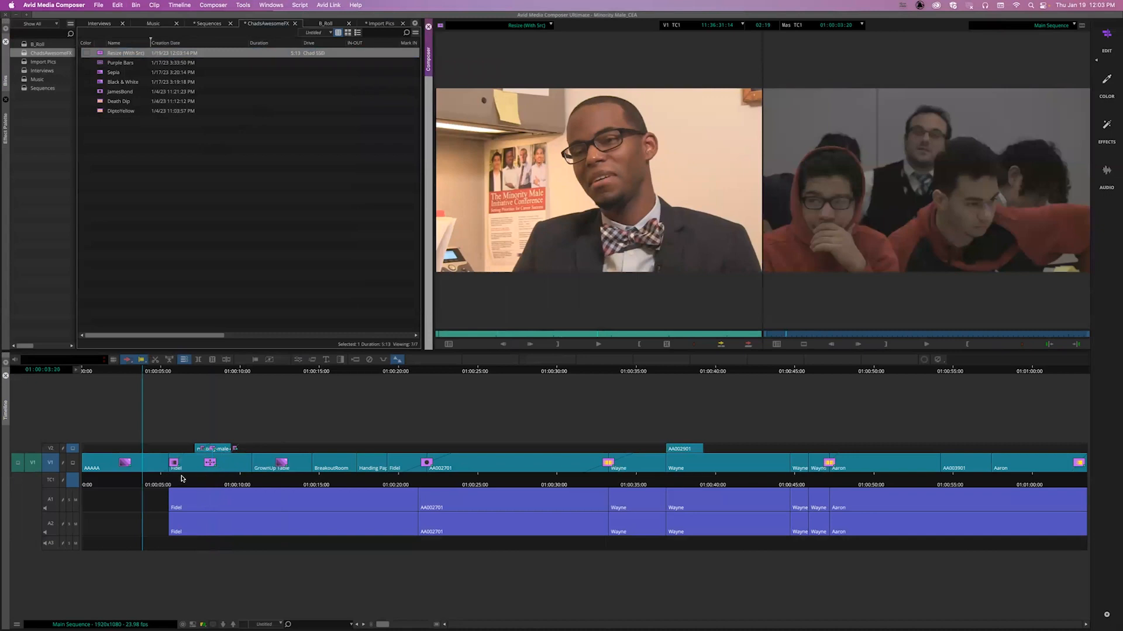
{"action": "left_click", "coordinate": [51, 450]}
{"action": "left_click", "coordinate": [212, 482]}
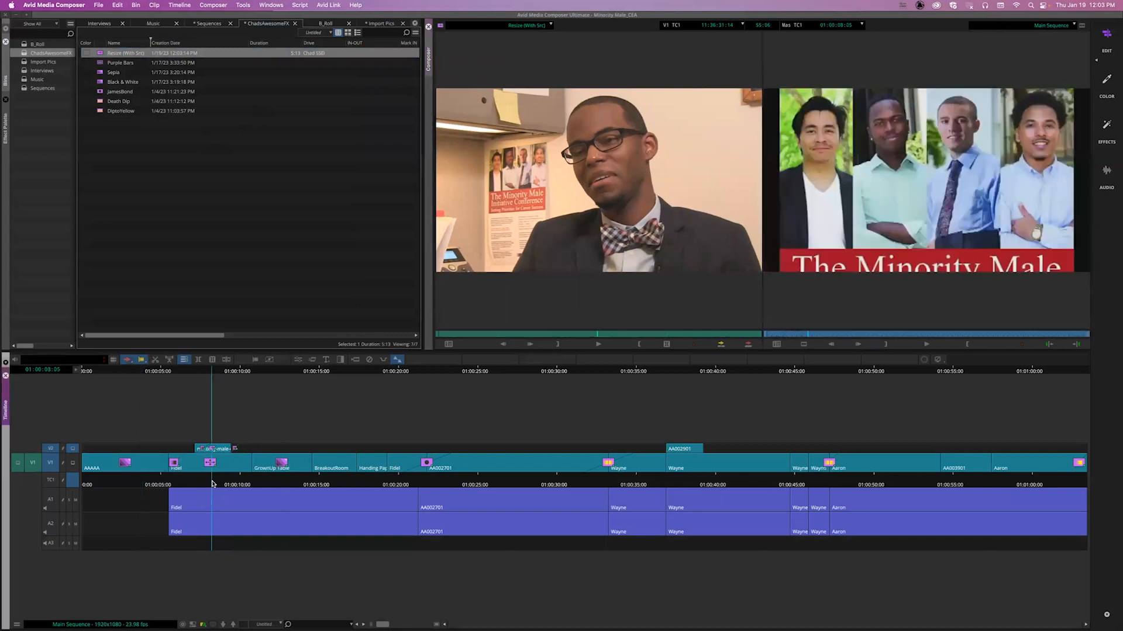
{"action": "left_click_drag", "start_coordinate": [59, 461], "coordinate": [51, 448]}
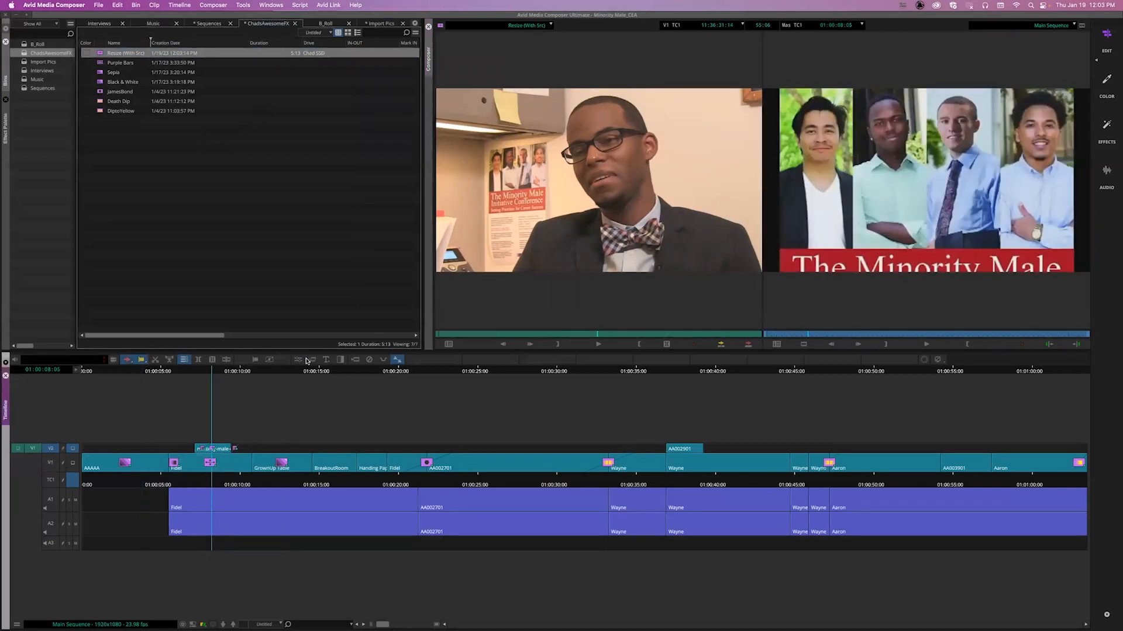
Step: Delete the saved Resize (With Src) effect from the ChadsAwesomeFX bin
{"action": "left_click", "coordinate": [100, 53]}
{"action": "key", "text": "Delete"}
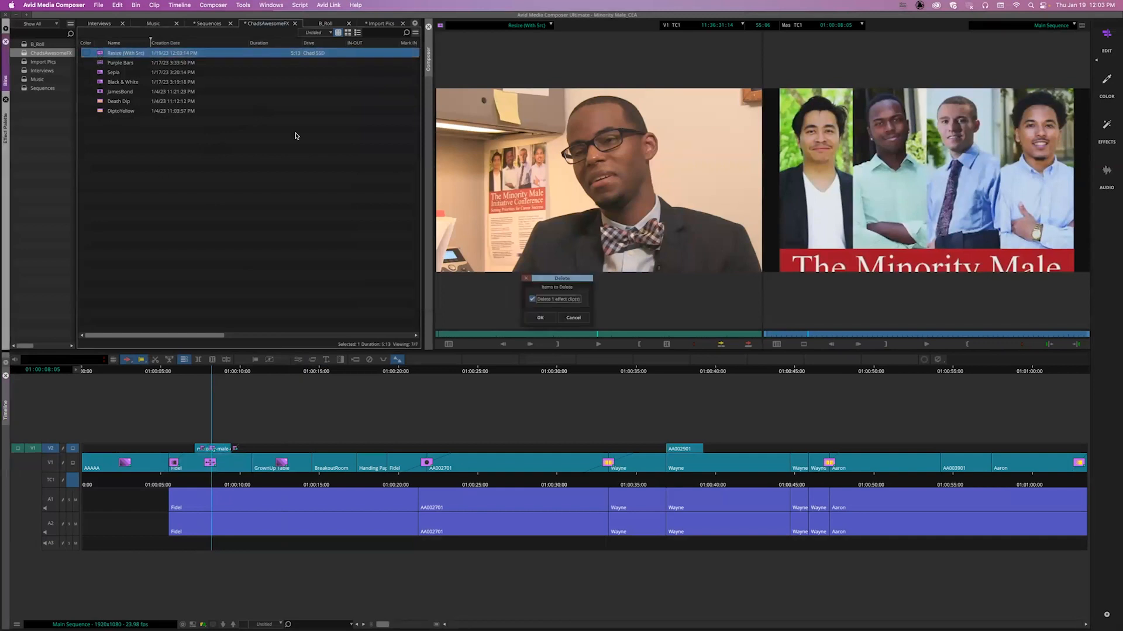
{"action": "left_click", "coordinate": [540, 318]}
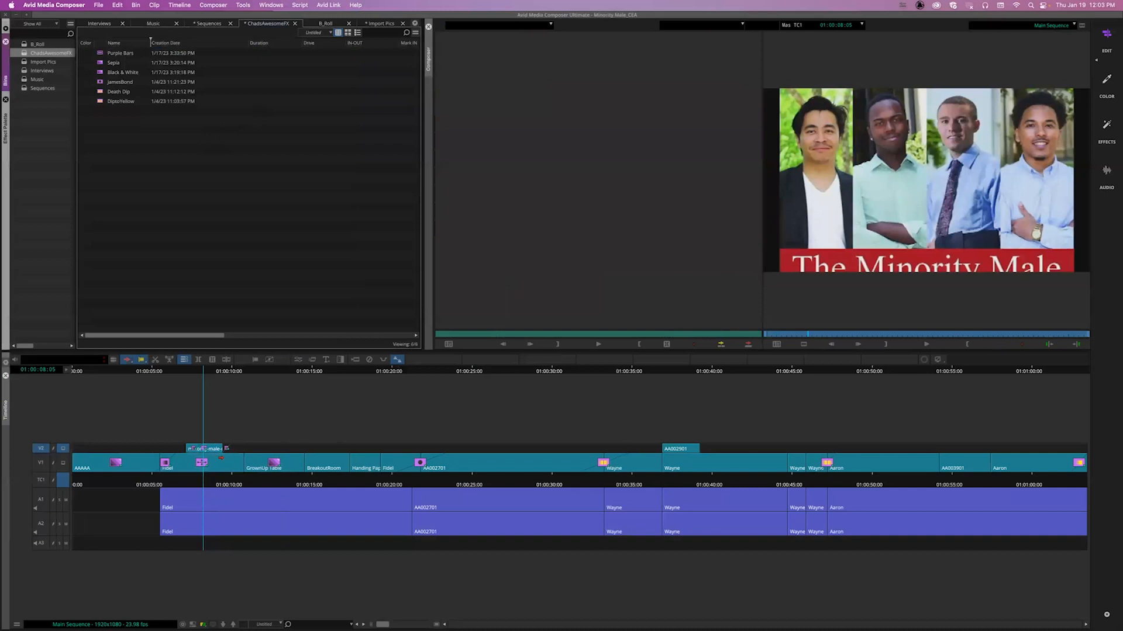
Step: Save the V2 poster clip's Resize effect with its source to the ChadsAwesomeFX bin and preview it in the source monitor
{"action": "left_click", "coordinate": [302, 362]}
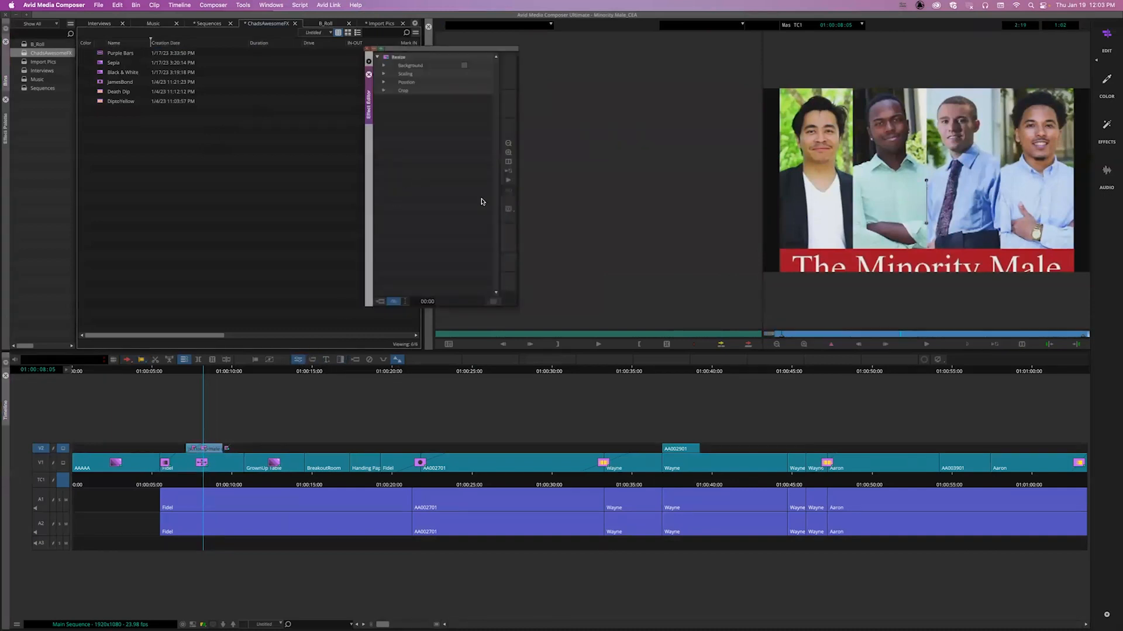
{"action": "left_click_drag", "start_coordinate": [800, 335], "coordinate": [942, 332]}
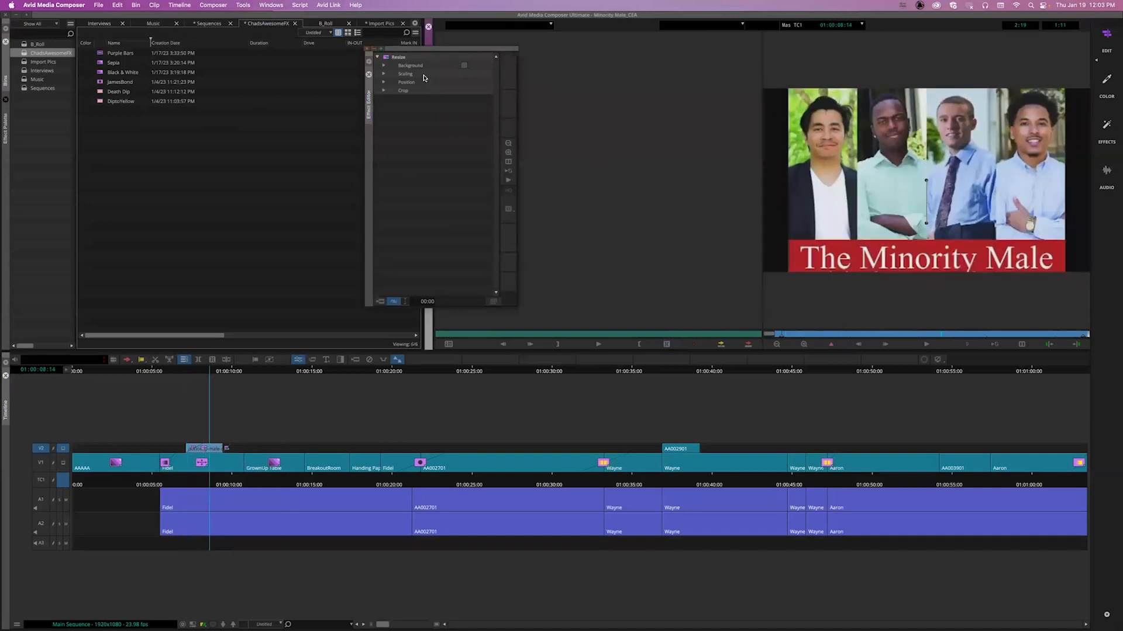
{"action": "left_click_drag", "start_coordinate": [387, 59], "coordinate": [174, 148]}
{"action": "double_click", "coordinate": [96, 53]}
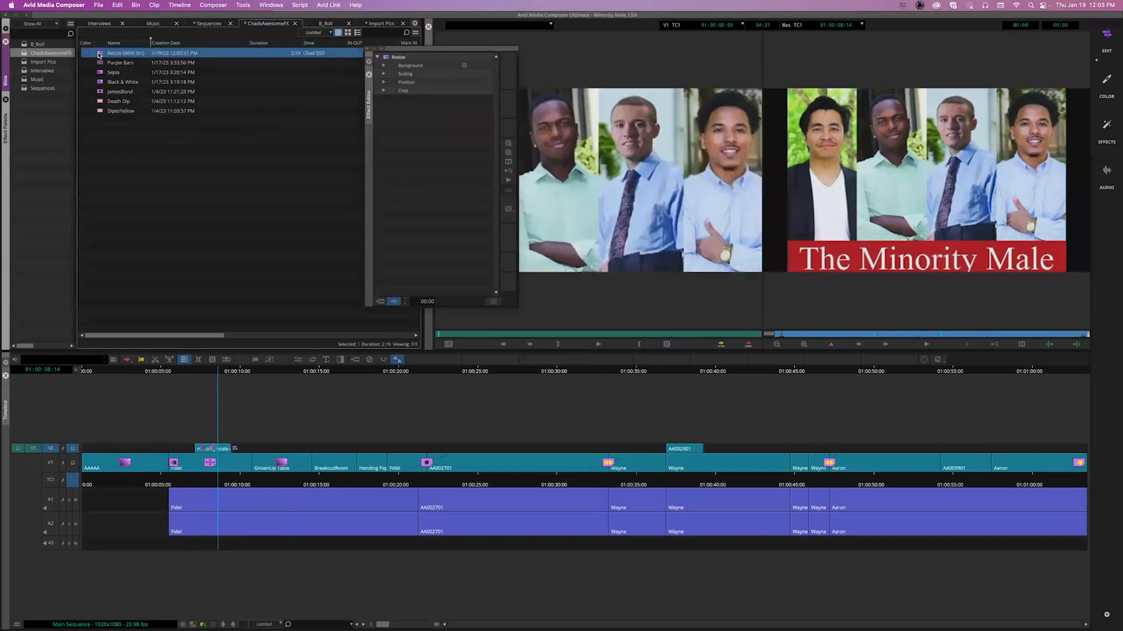
{"action": "left_click_drag", "start_coordinate": [440, 340], "coordinate": [468, 335]}
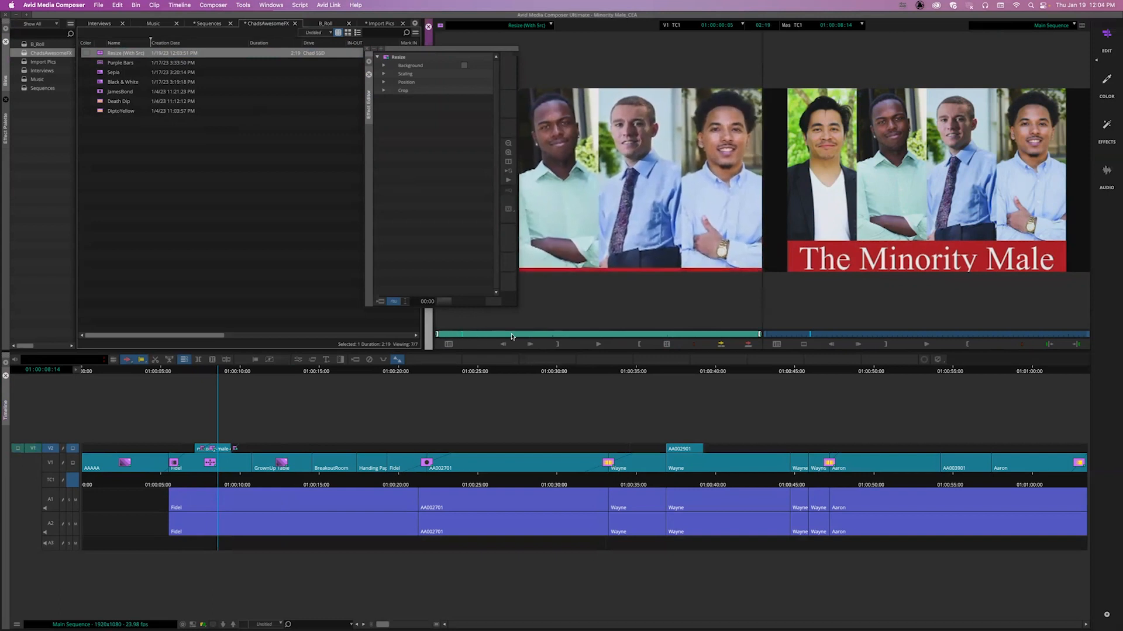
Step: Overwrite the saved Resize effect with its poster source onto V2 above clip AA002701, and play back the result
{"action": "left_click", "coordinate": [470, 485]}
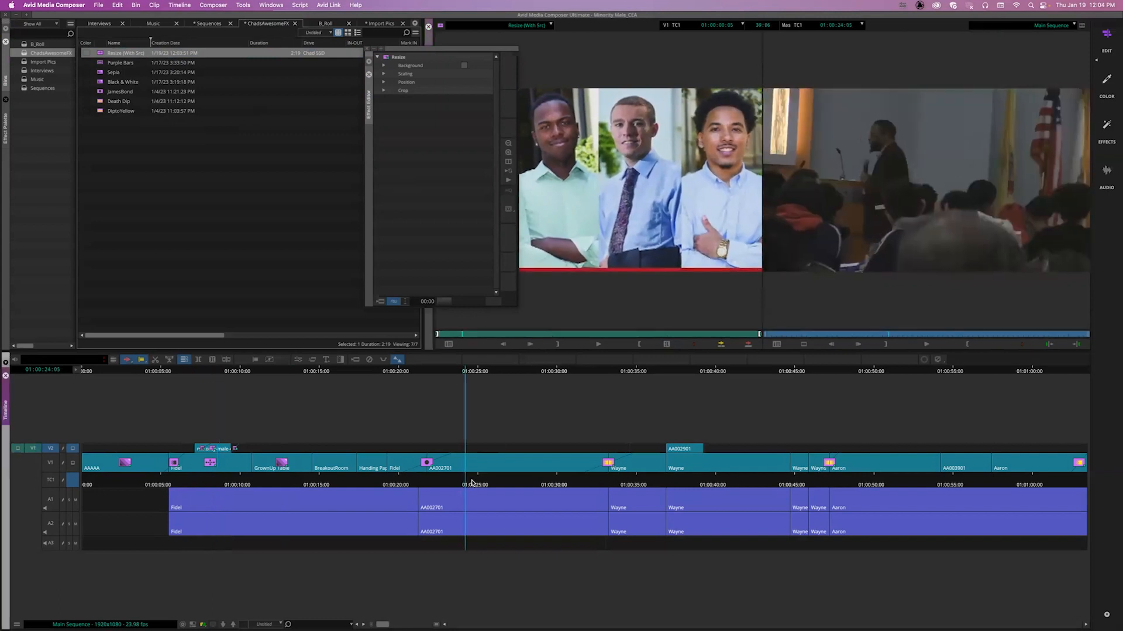
{"action": "left_click", "coordinate": [748, 346]}
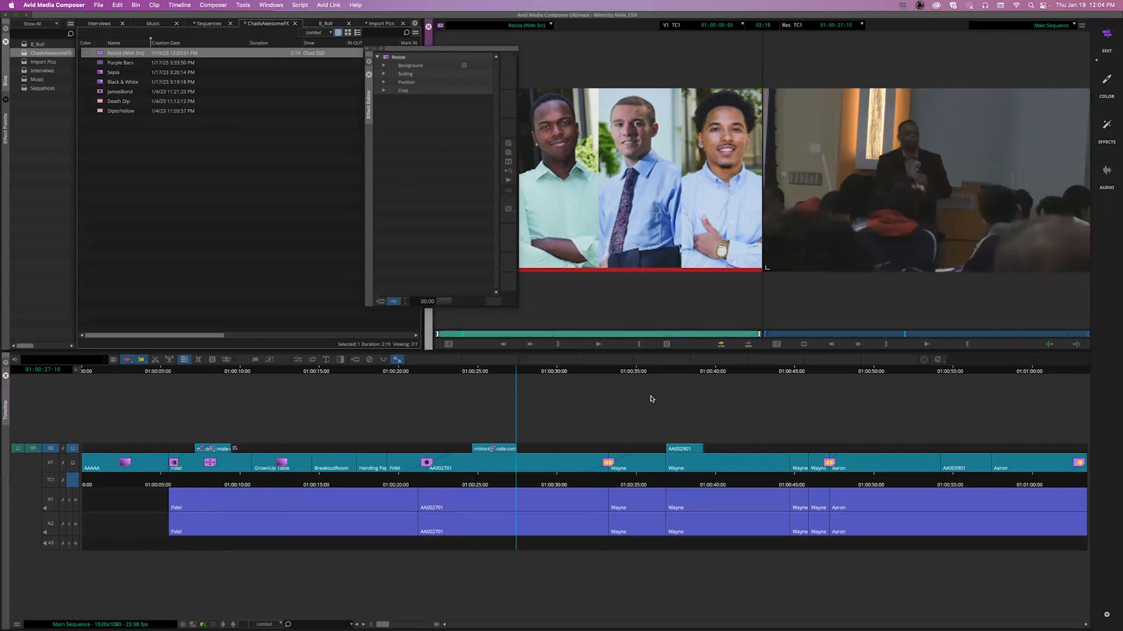
{"action": "left_click", "coordinate": [466, 484]}
{"action": "key", "text": "space"}
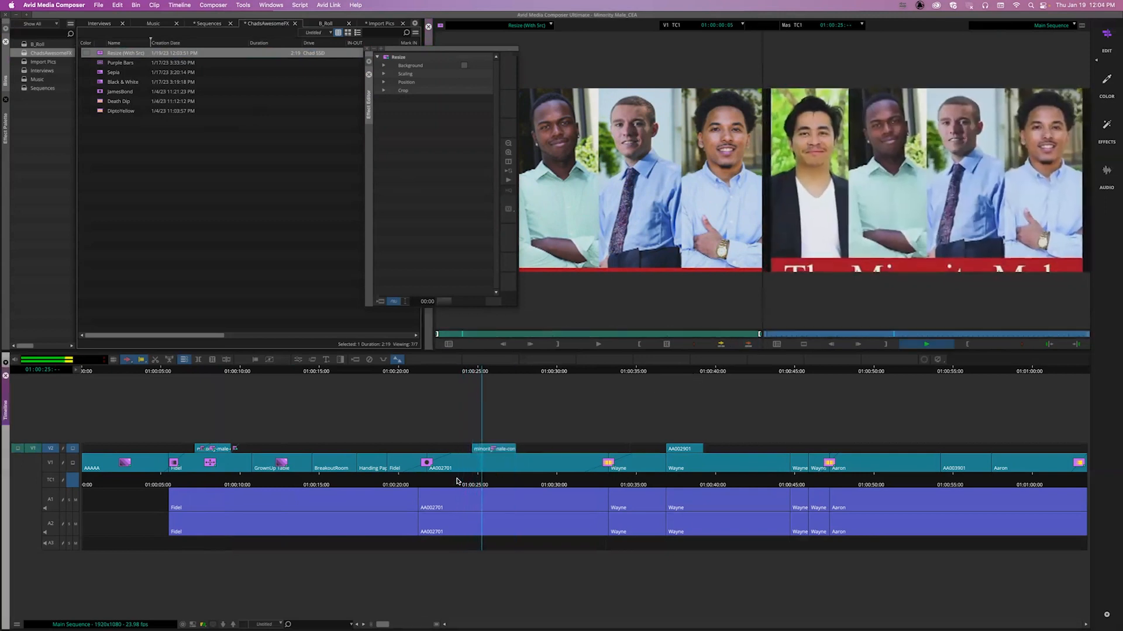
{"action": "key", "text": "space"}
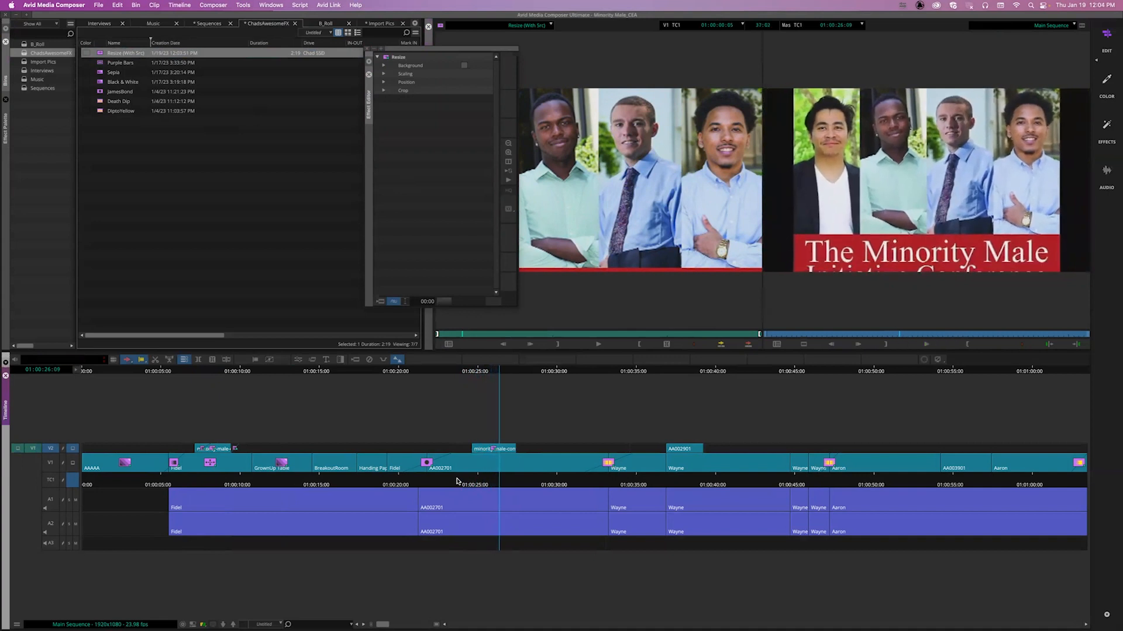
{"action": "left_click", "coordinate": [478, 480]}
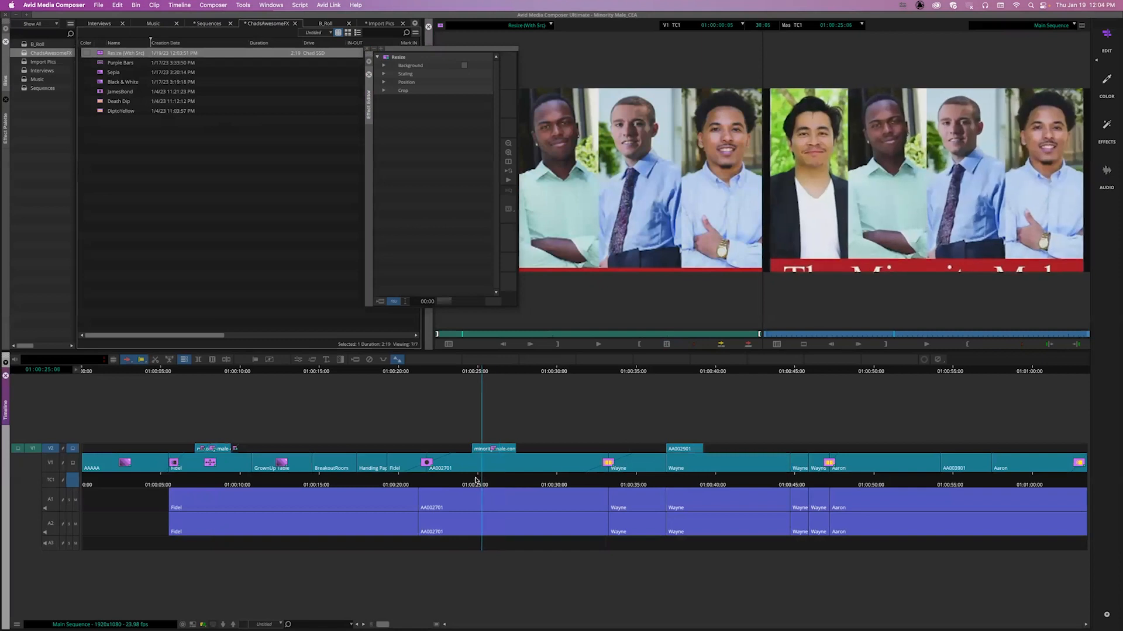
{"action": "left_click", "coordinate": [457, 478]}
{"action": "key", "text": "space"}
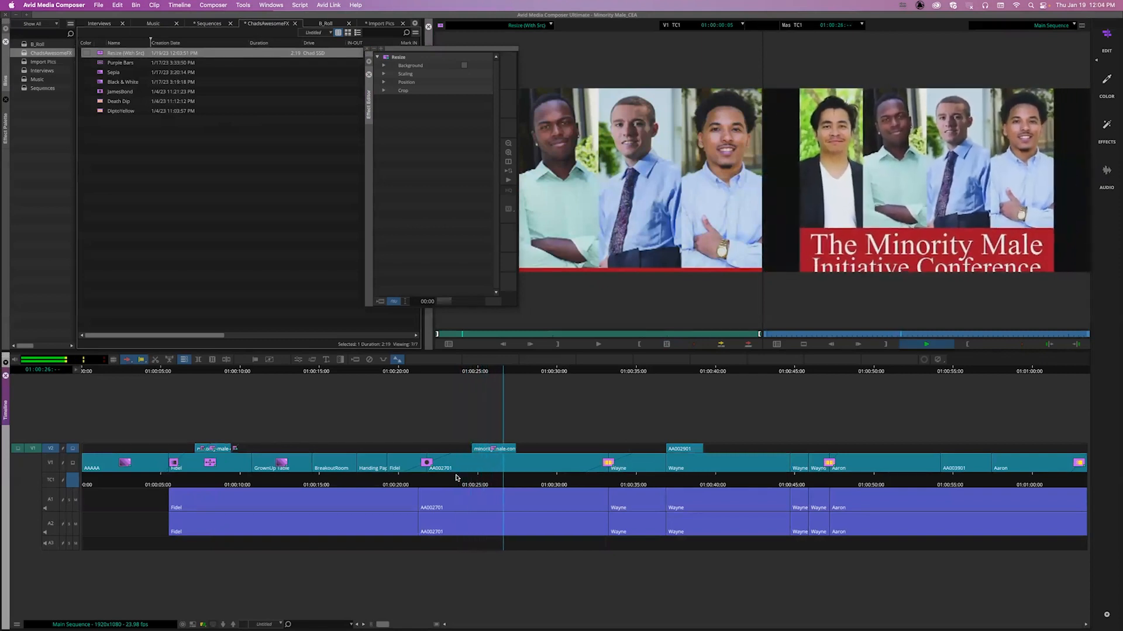
{"action": "left_click", "coordinate": [504, 482]}
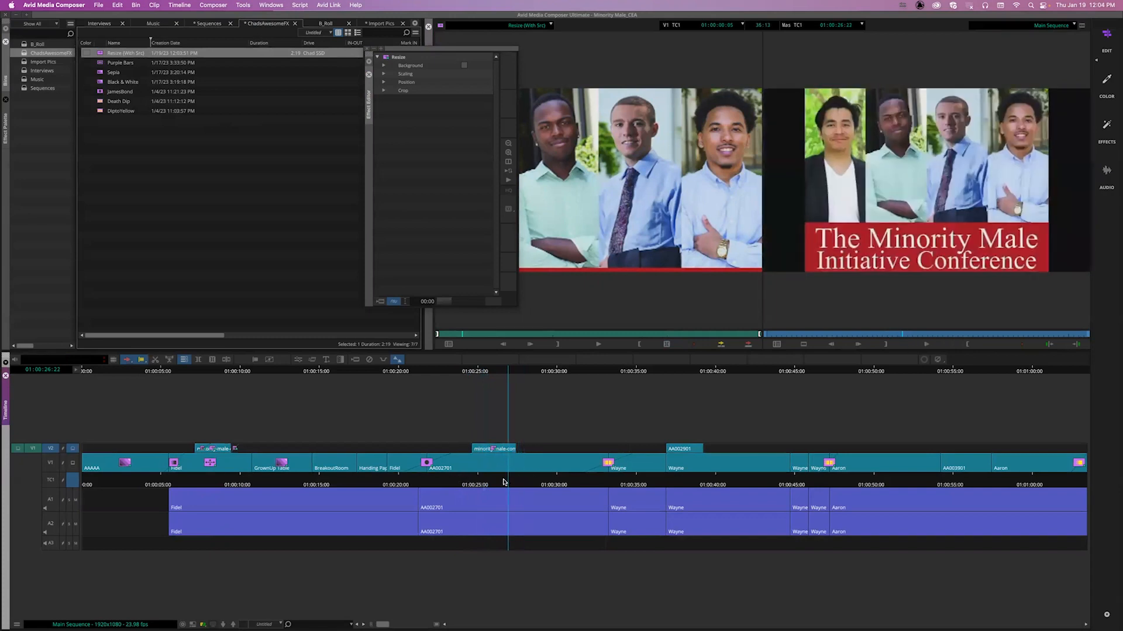
{"action": "left_click_drag", "start_coordinate": [504, 481], "coordinate": [484, 481]}
Step: Look at the Blend category in the Effect Palette and close the Effect Editor
{"action": "left_click", "coordinate": [7, 133]}
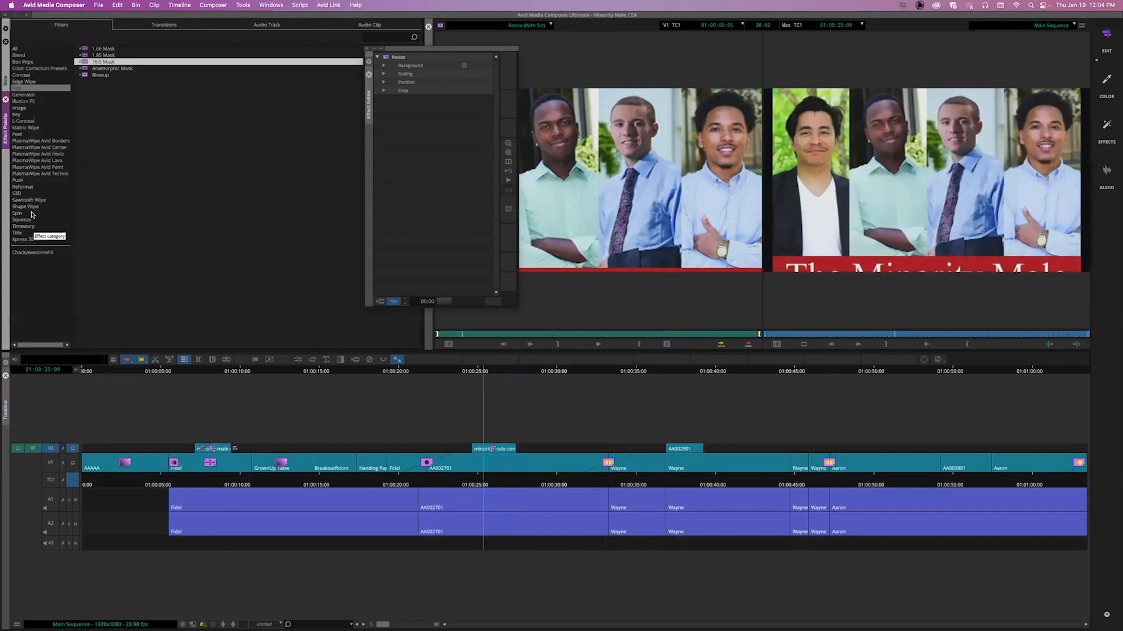
{"action": "left_click", "coordinate": [25, 55]}
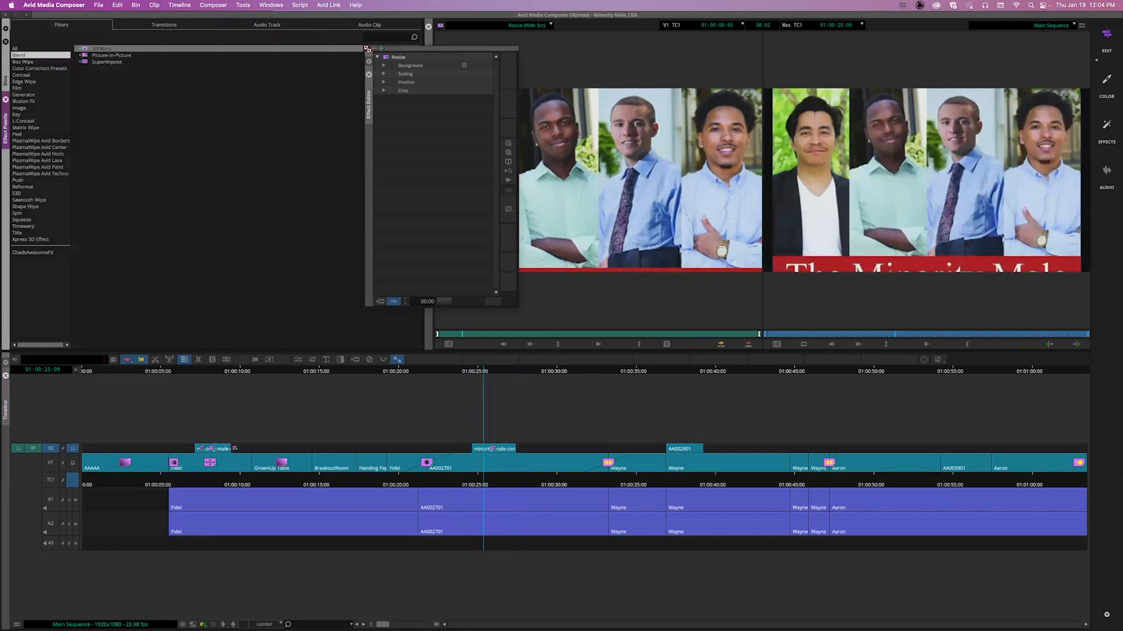
{"action": "left_click", "coordinate": [367, 50]}
Step: Review the added poster clip and the V2 cutaway over the interview in the sequence, and return to the ChadsAwesomeFX bin
{"action": "left_click_drag", "start_coordinate": [476, 485], "coordinate": [503, 482]}
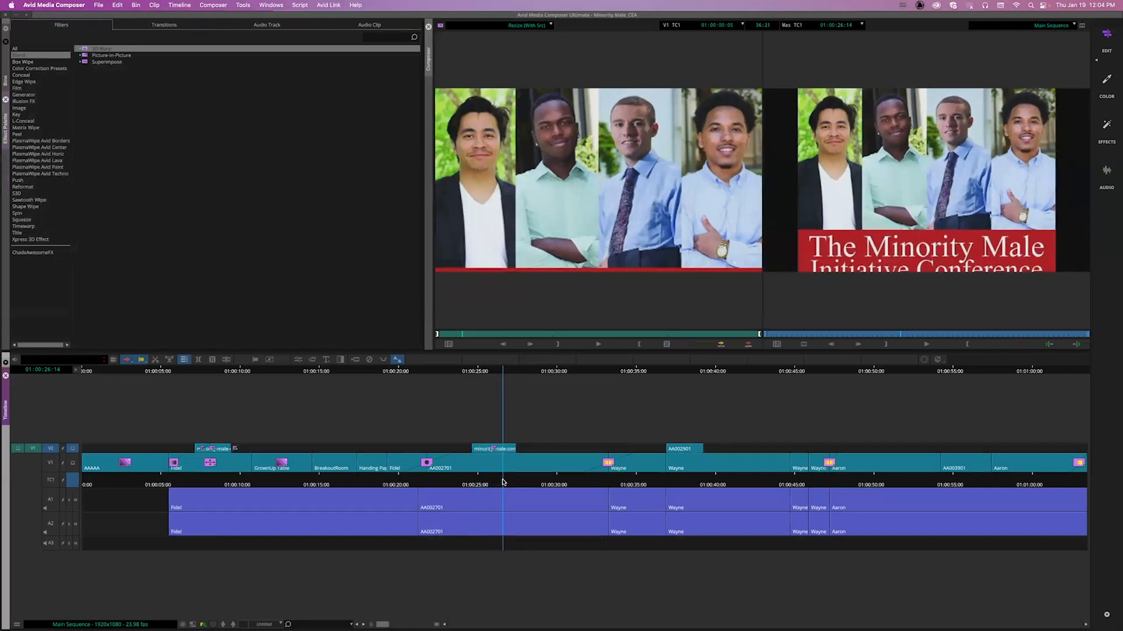
{"action": "left_click", "coordinate": [598, 478]}
{"action": "left_click_drag", "start_coordinate": [598, 479], "coordinate": [658, 480]}
{"action": "key", "text": "space"}
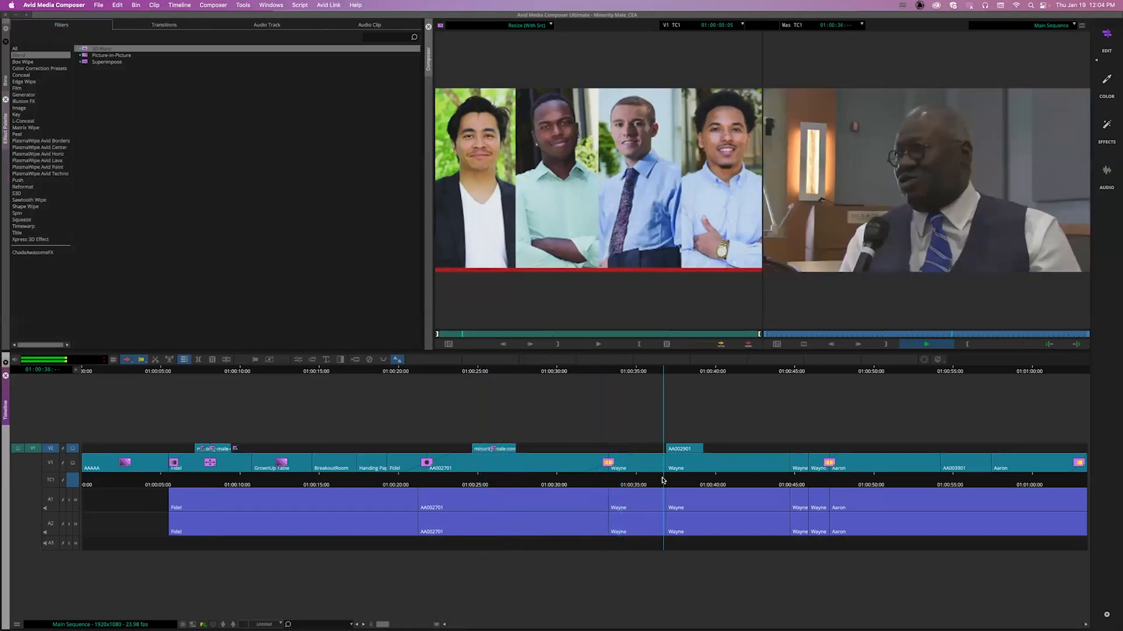
{"action": "key", "text": "space"}
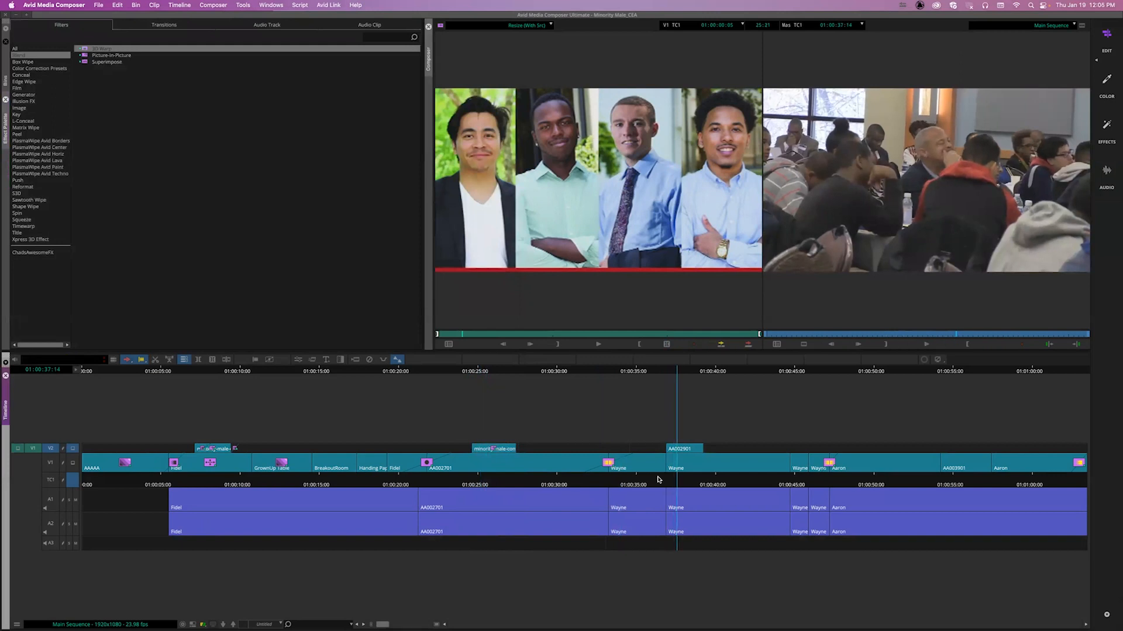
{"action": "mouse_move", "coordinate": [658, 480]}
{"action": "left_mouse_down"}
{"action": "mouse_move", "coordinate": [716, 477]}
{"action": "mouse_move", "coordinate": [662, 474]}
{"action": "left_mouse_up"}
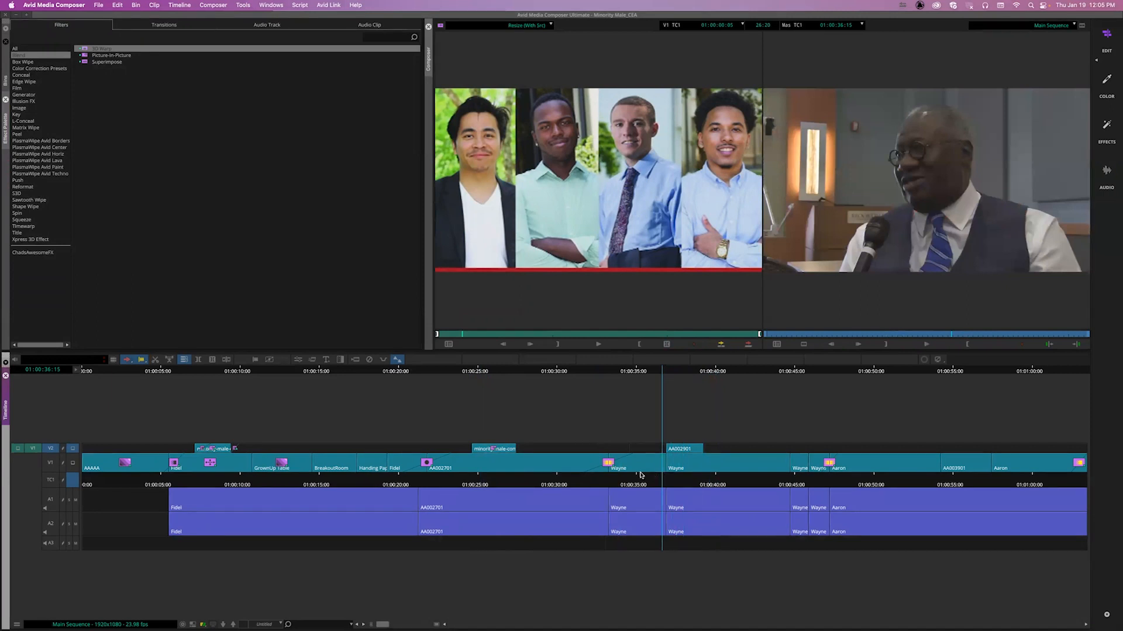
{"action": "left_click_drag", "start_coordinate": [458, 486], "coordinate": [366, 478]}
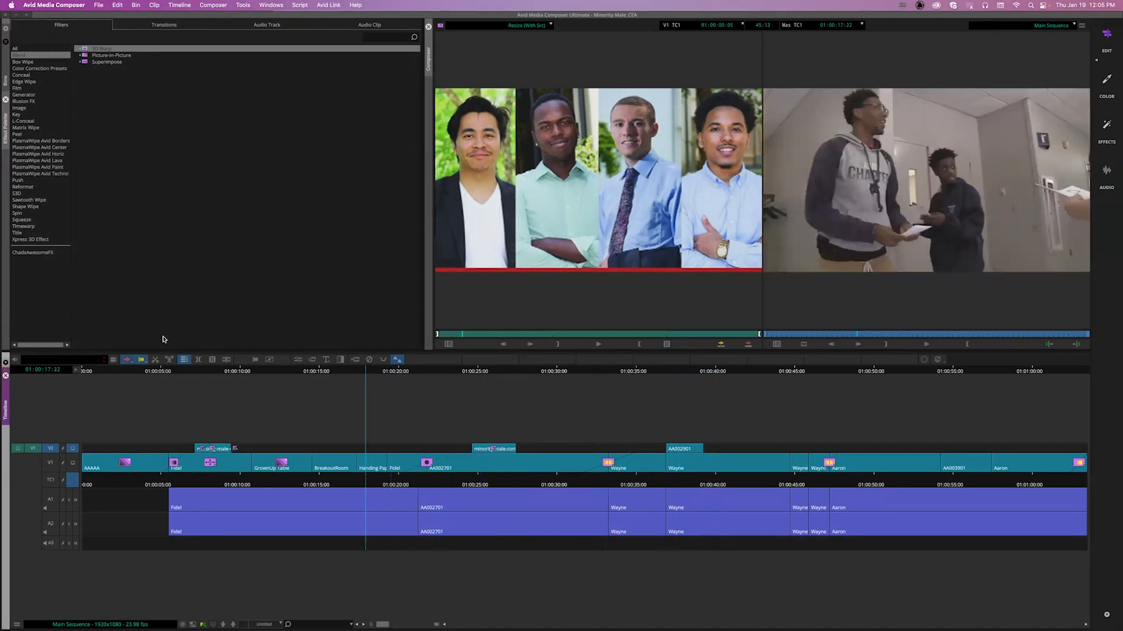
{"action": "left_click", "coordinate": [4, 78]}
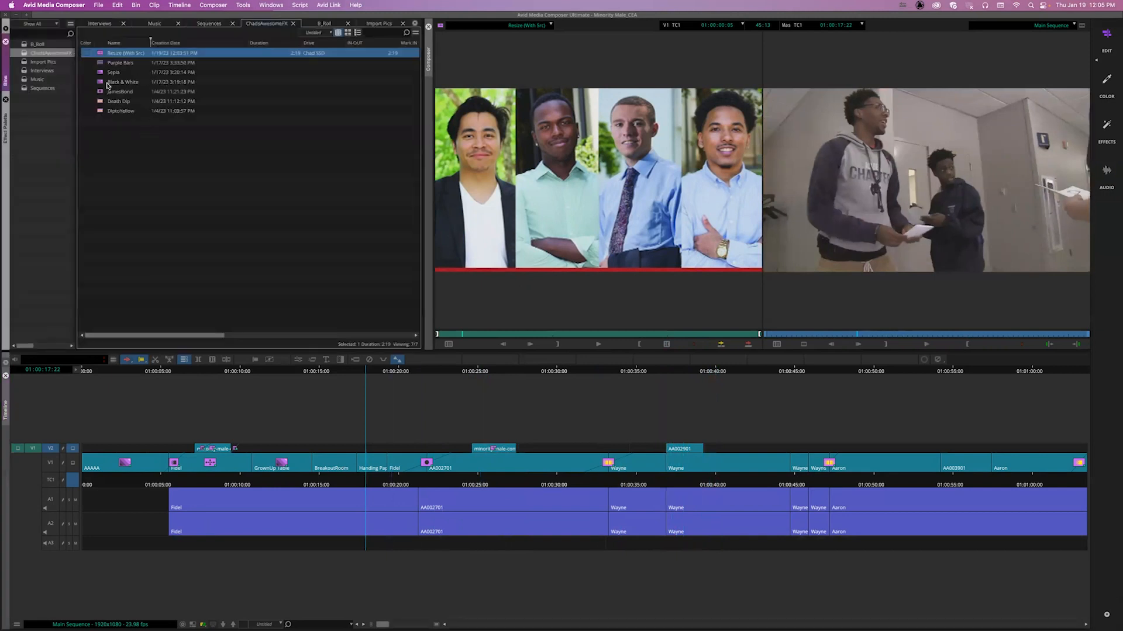